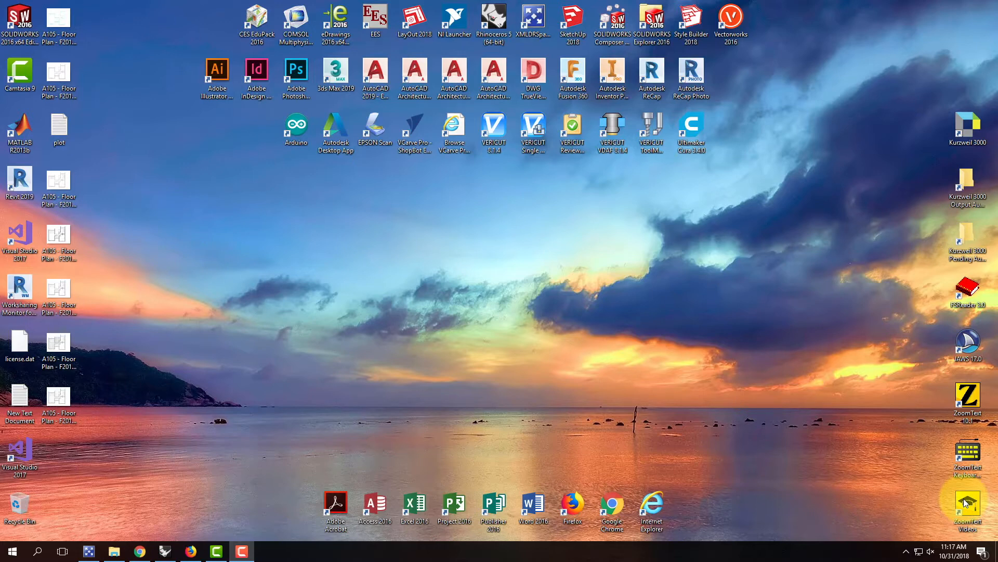
Switch to Rhinoceros and examine the artist's retreat model, including its terraces, stair tower and facades, from several angles.
click(166, 549)
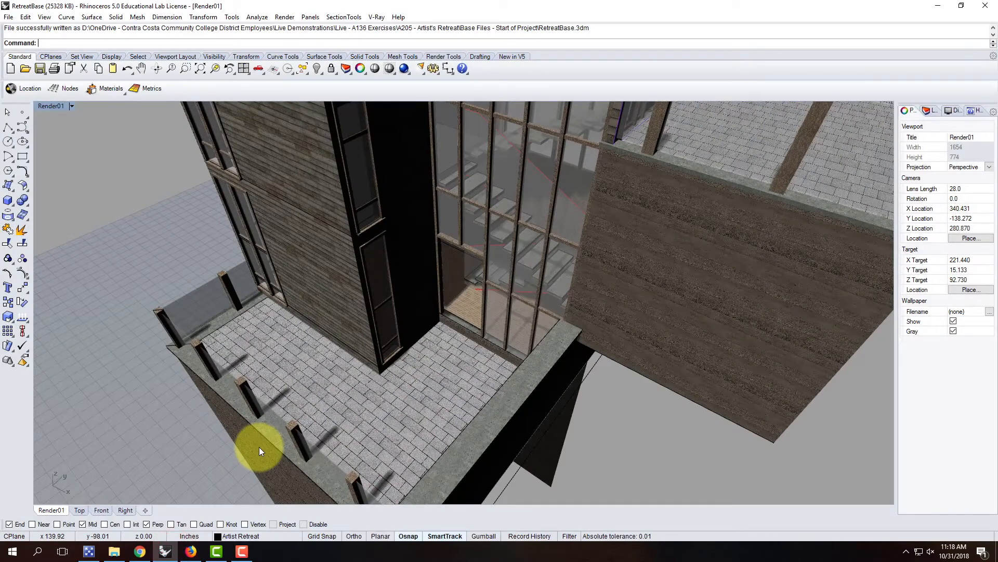
scroll(323, 364, down, 5)
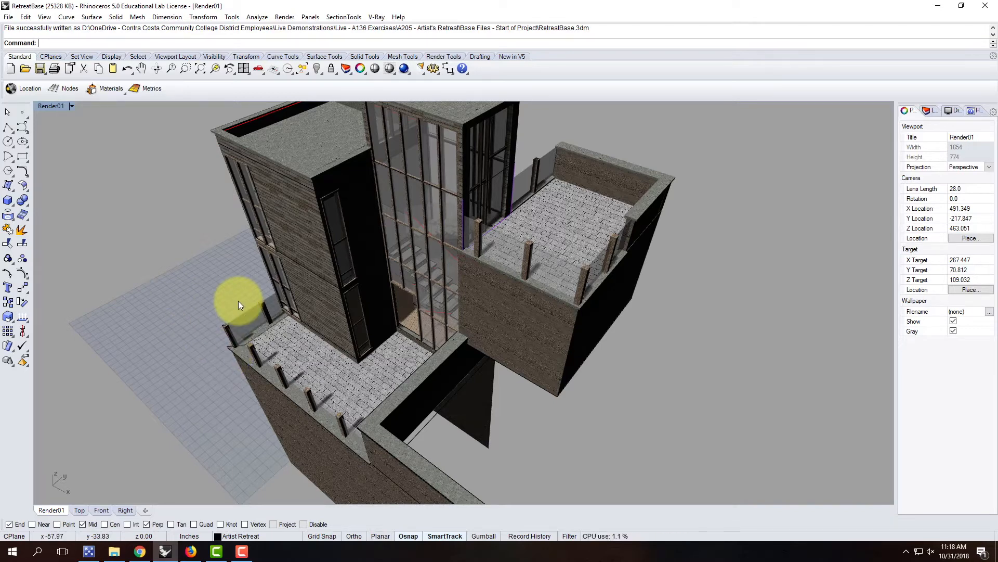
right_drag(226, 261, 453, 286)
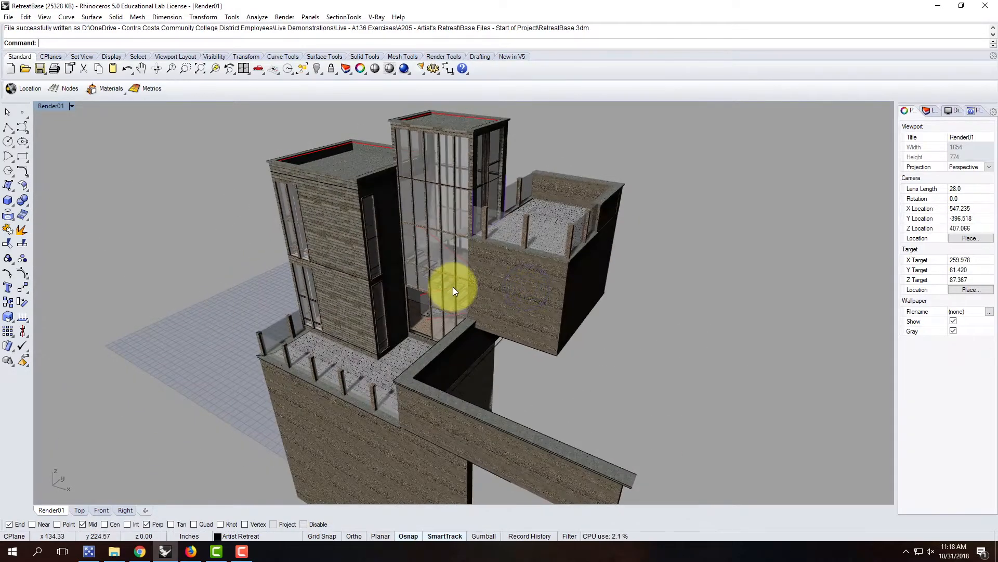
right_drag(360, 271, 416, 314)
scroll(372, 309, up, 6)
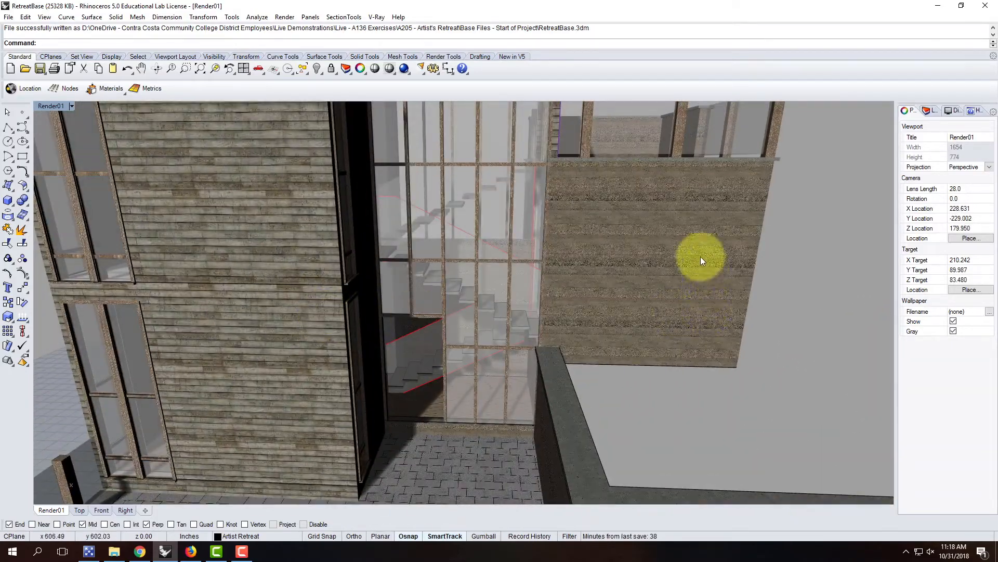
scroll(692, 255, up, 8)
scroll(691, 257, up, 5)
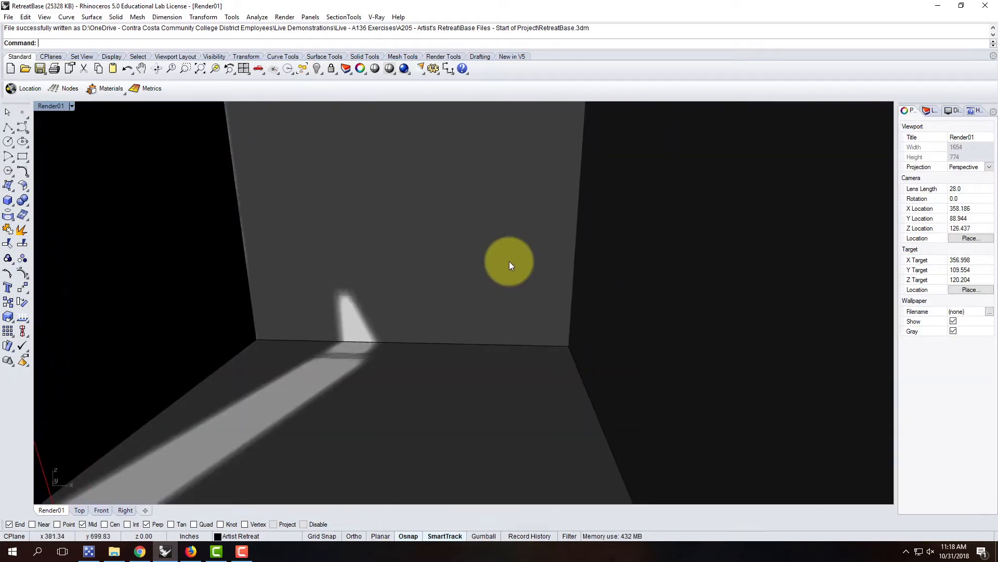
scroll(734, 291, down, 6)
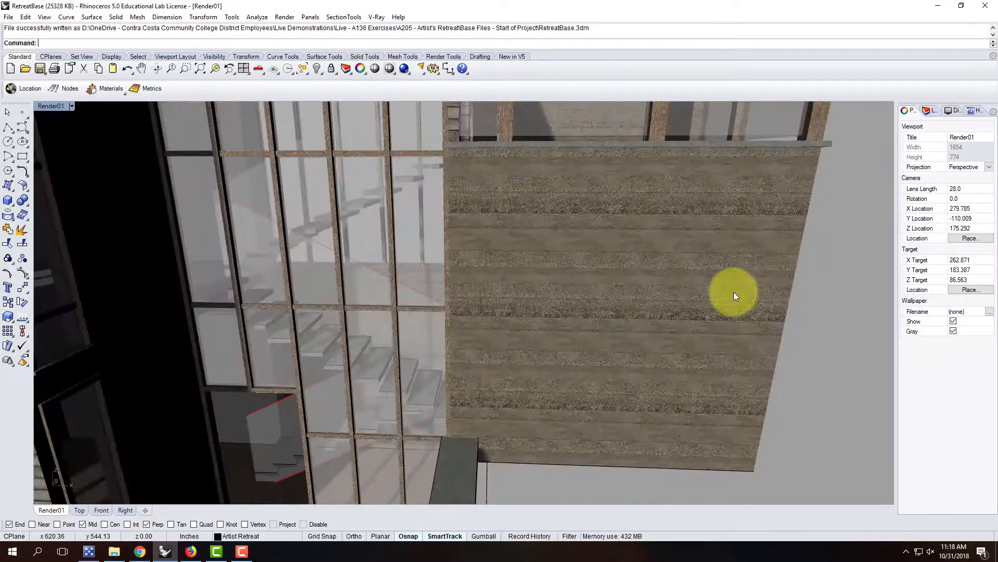
scroll(364, 260, up, 8)
scroll(357, 245, up, 5)
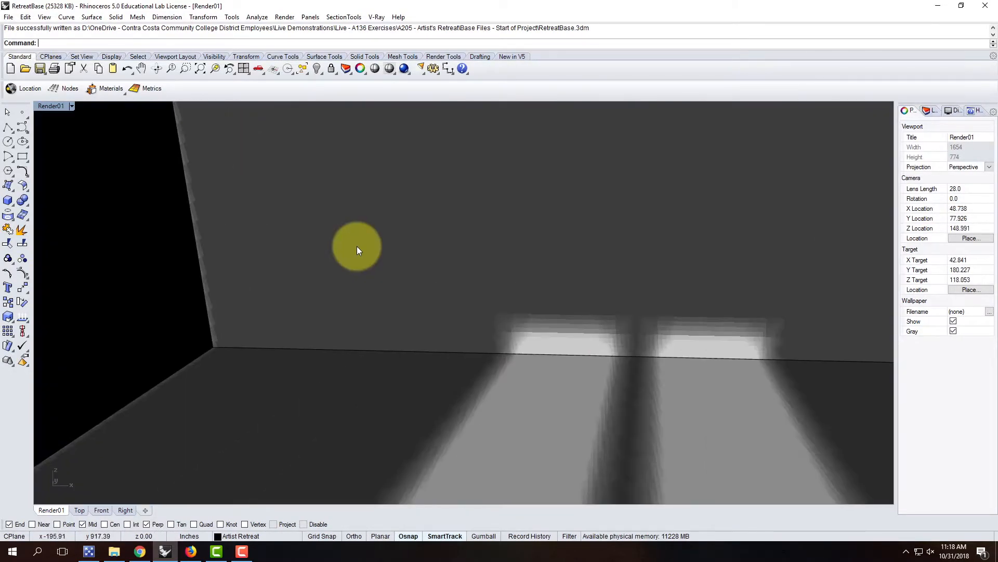
scroll(362, 239, down, 5)
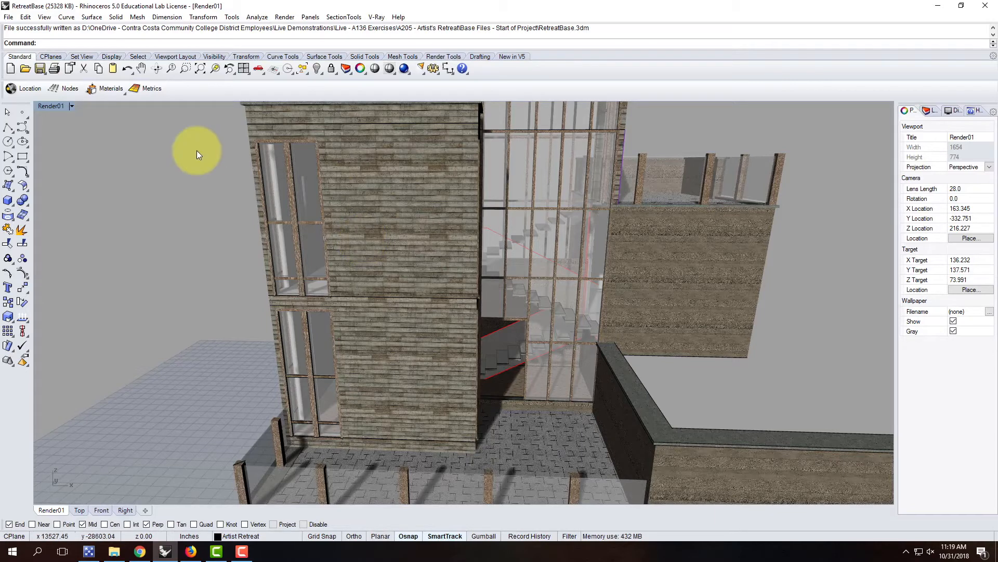
scroll(142, 261, down, 4)
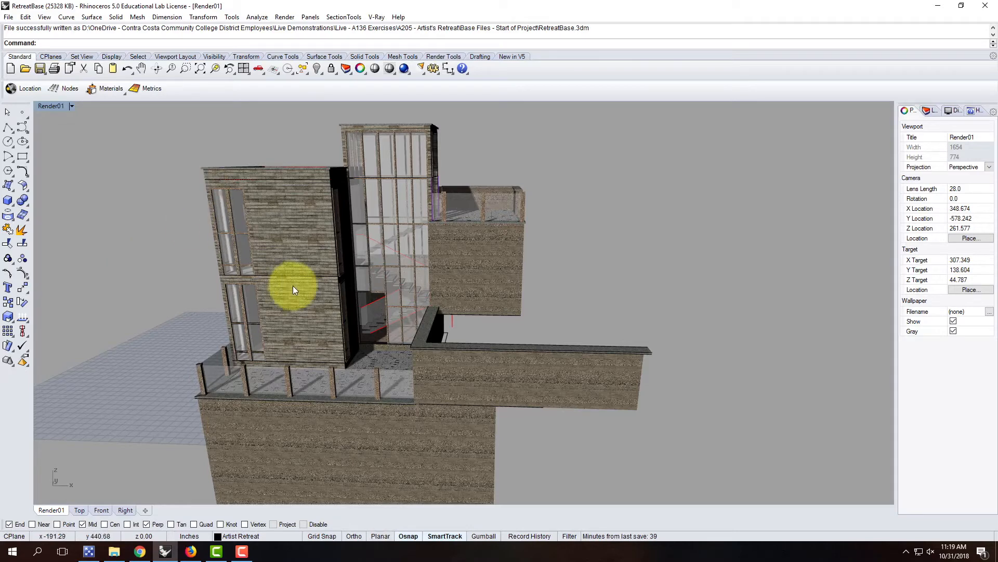
Select the lower slender window block on the wood-clad facade and inspect the building from the surrounding sides.
scroll(252, 292, up, 5)
click(222, 286)
click(262, 325)
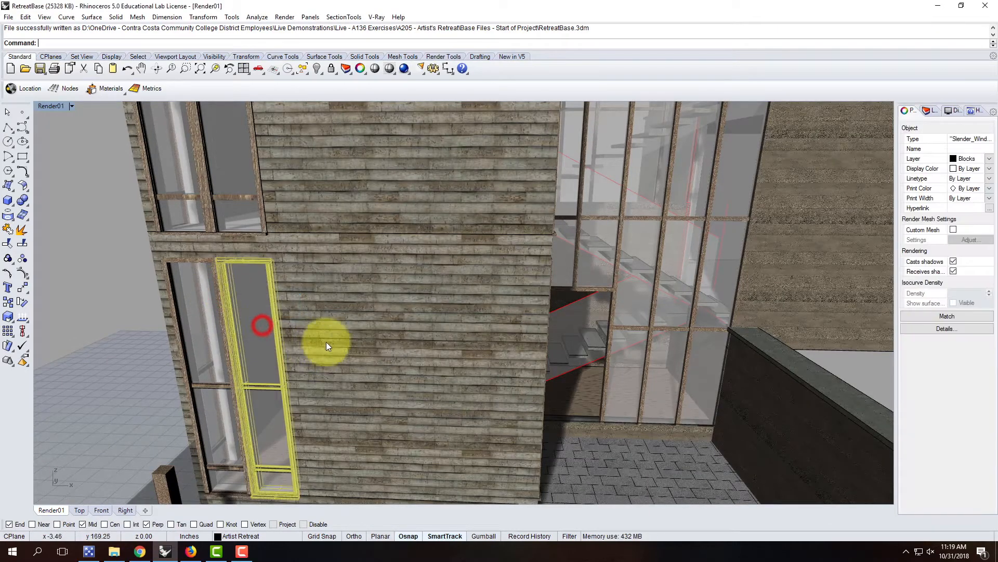
scroll(388, 193, down, 5)
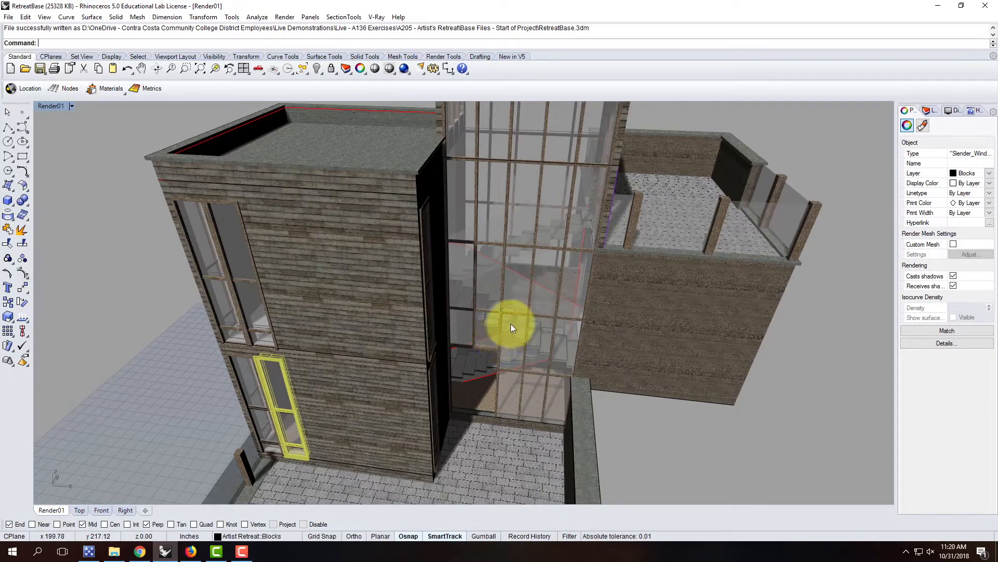
right_drag(505, 333, 513, 301)
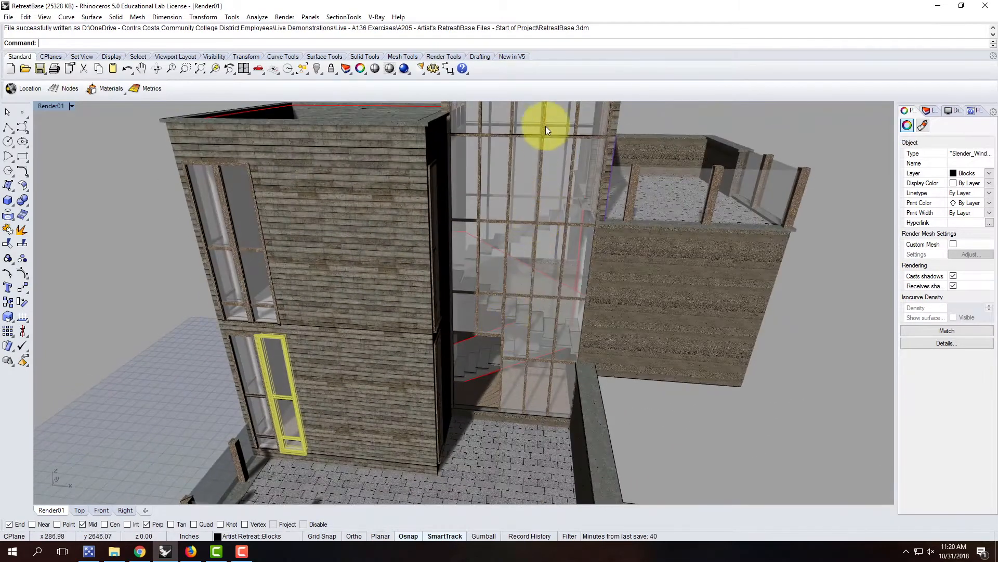
scroll(546, 130, up, 5)
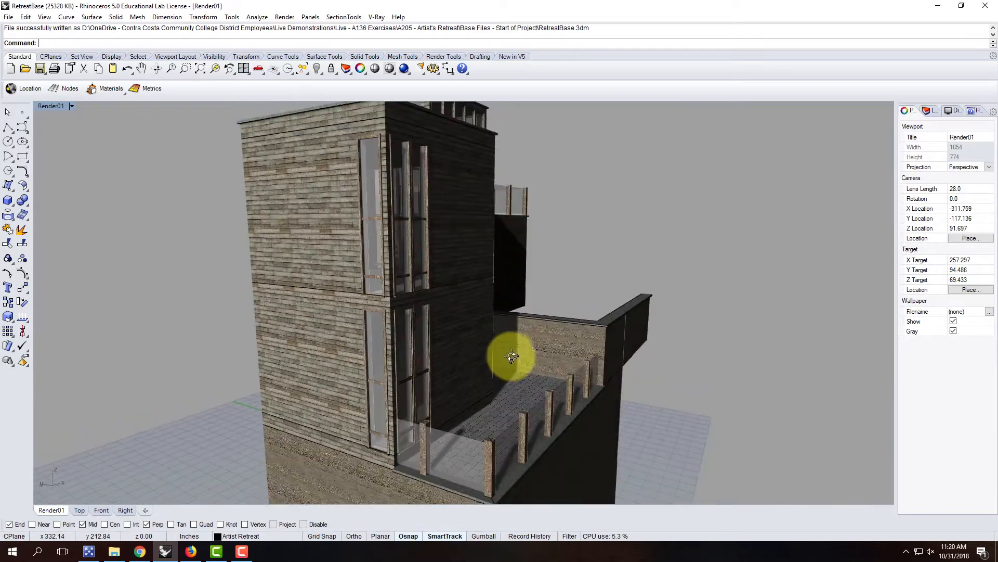
scroll(510, 356, up, 2)
right_drag(617, 338, 510, 331)
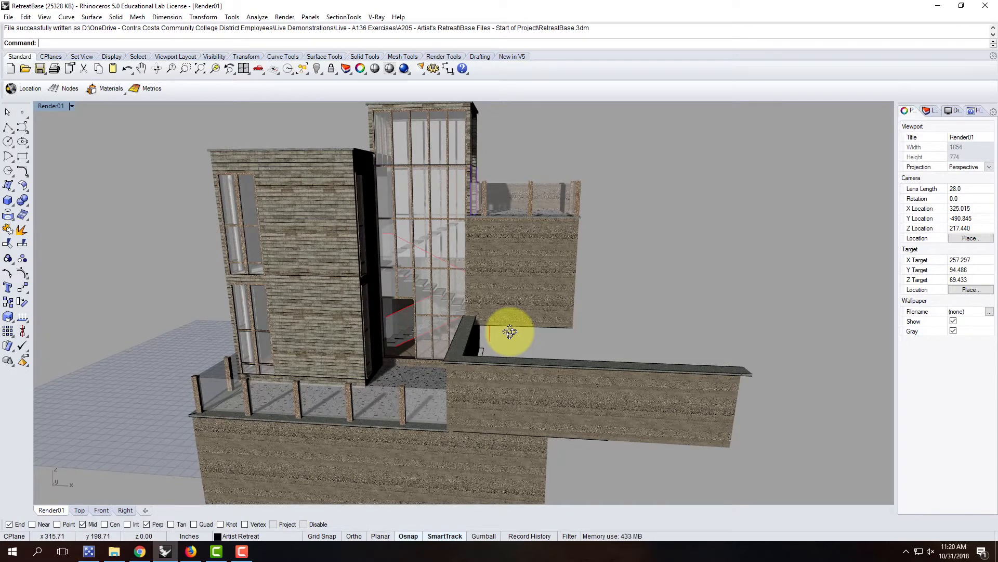
Save the RetreatBase model.
click(8, 17)
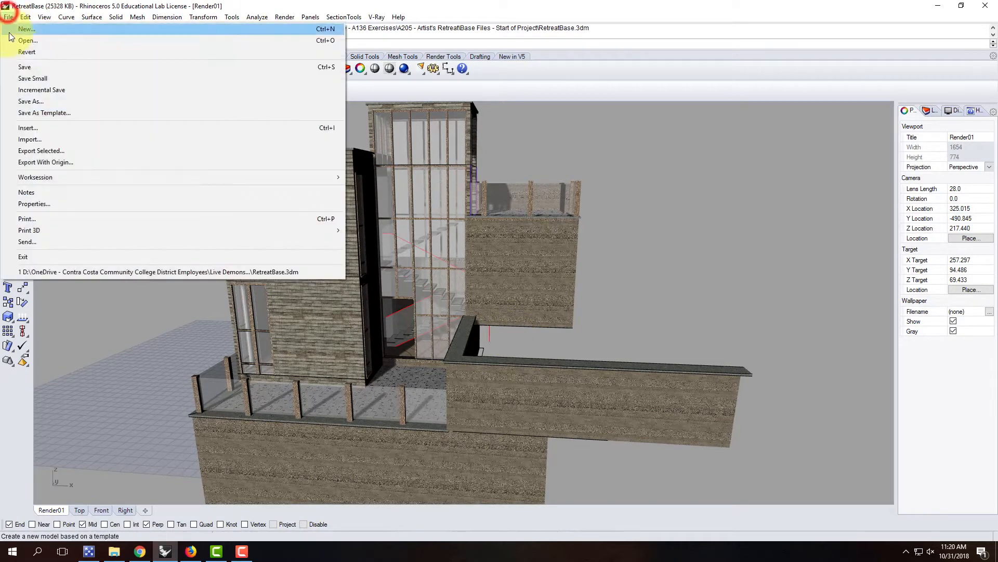
click(26, 66)
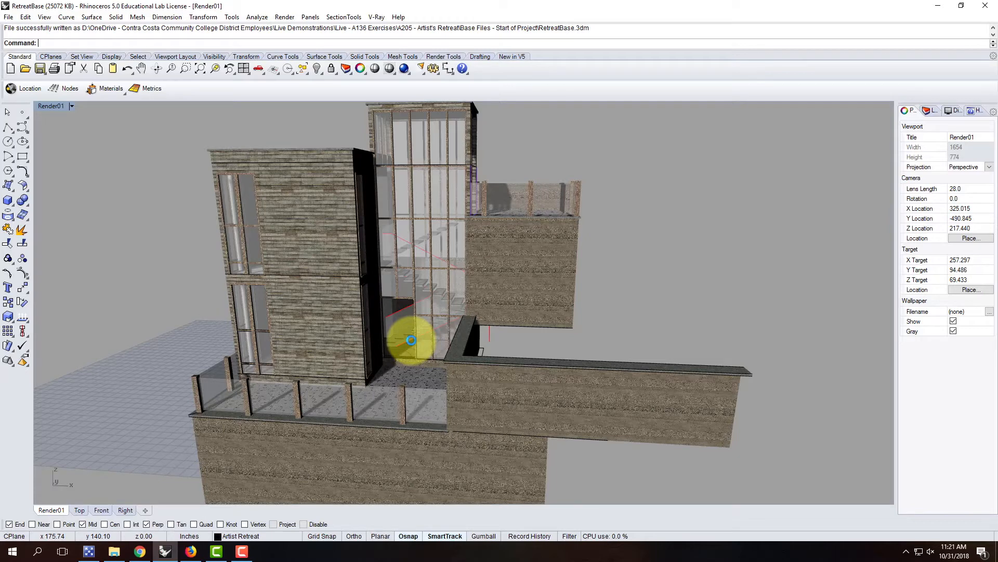
Minimize the retreat model and start a second Rhinoceros 5 session with the Large Objects - Inches template.
click(937, 6)
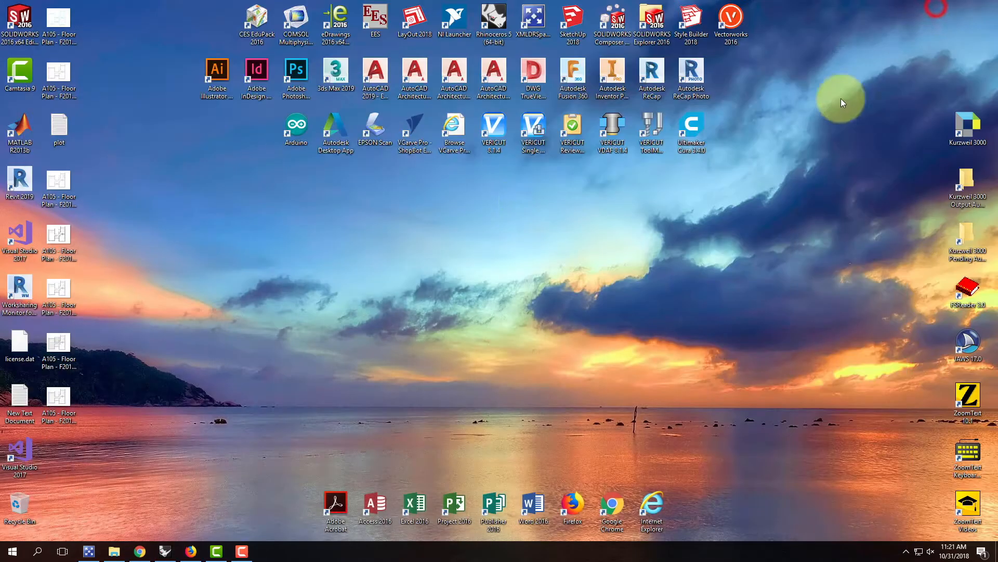
double_click(499, 25)
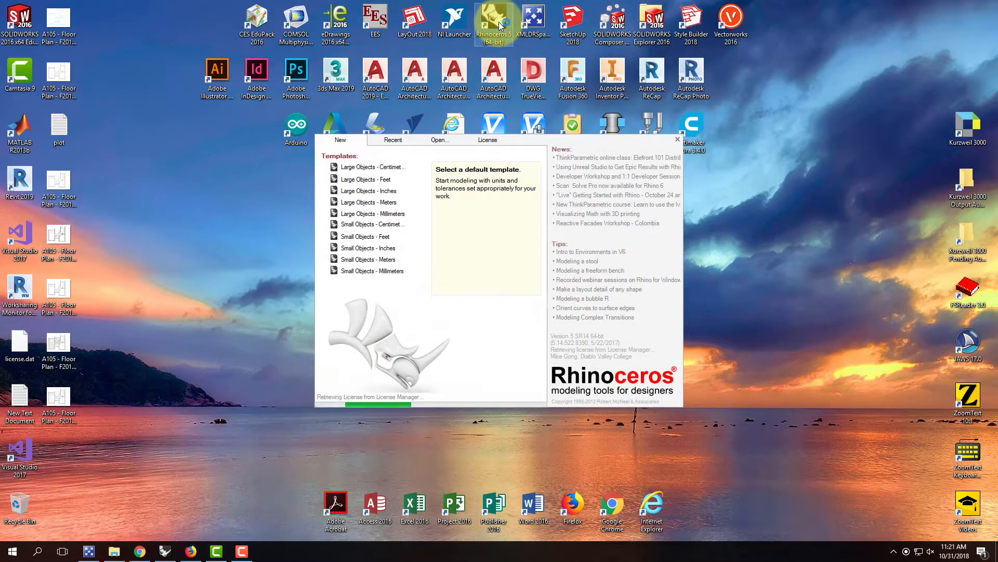
click(384, 191)
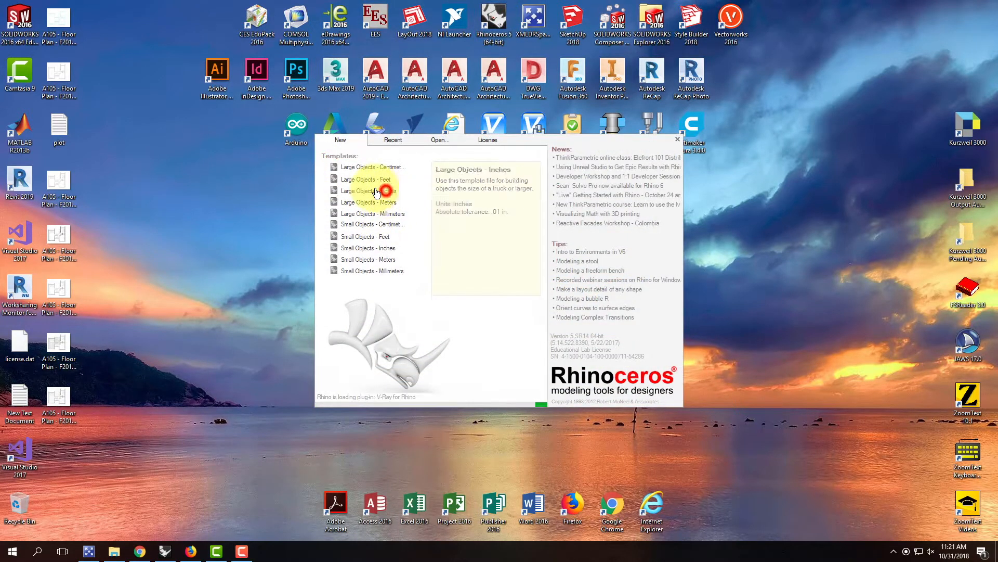
Switch to Chrome and read through the Exercise 219 instructions on building and site integration.
click(139, 551)
click(139, 223)
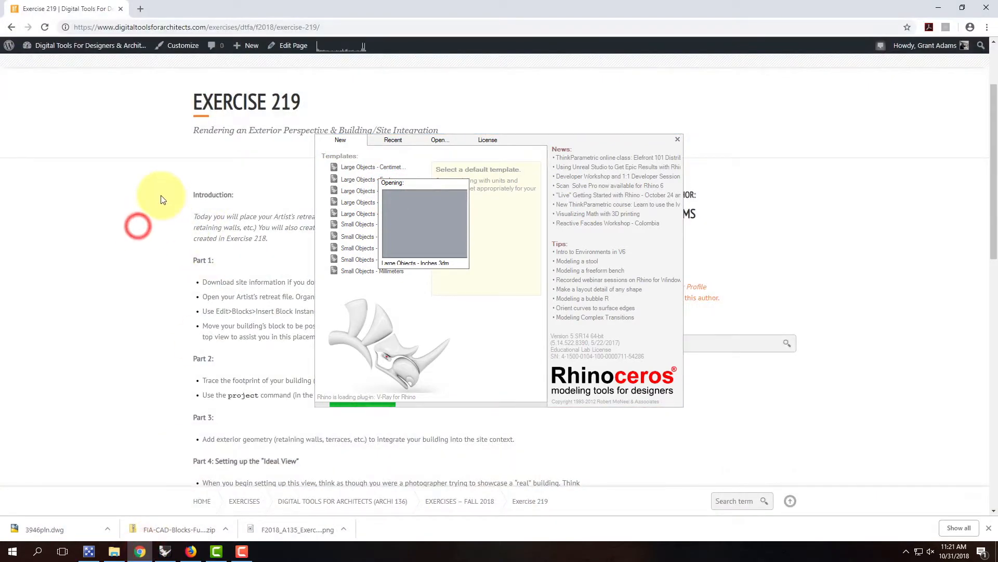
scroll(156, 208, up, 2)
scroll(170, 198, down, 3)
scroll(171, 199, down, 15)
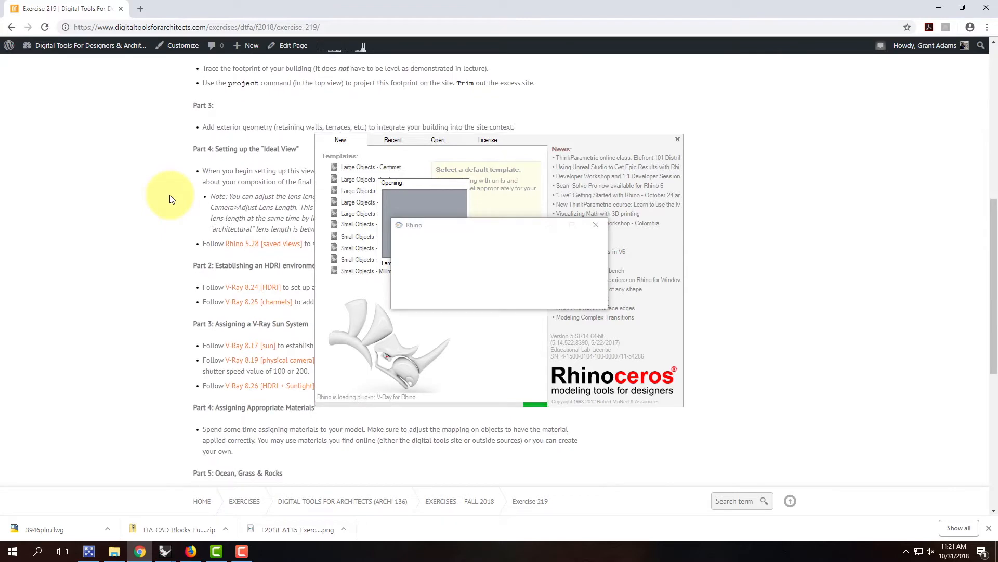
scroll(172, 199, up, 15)
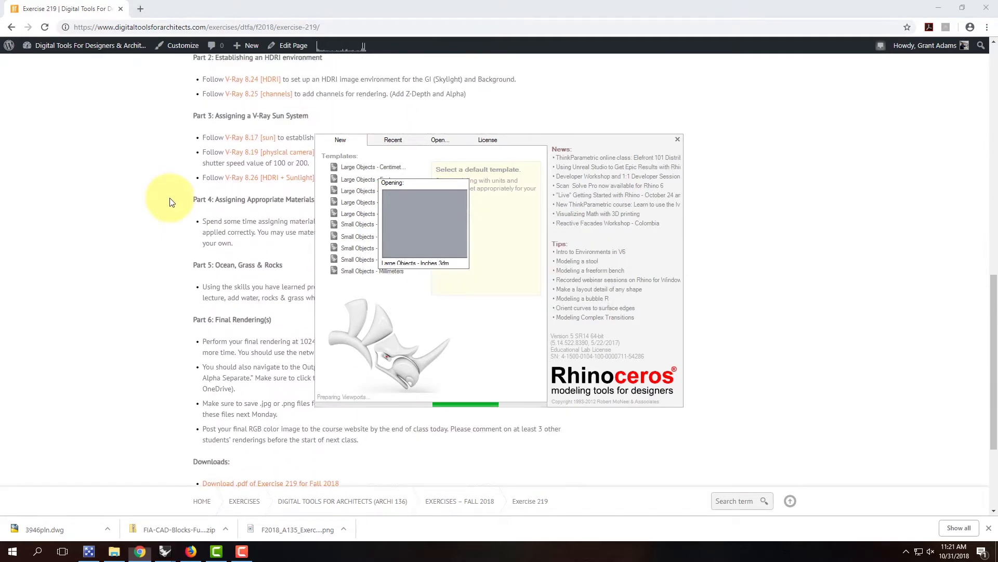
Minimize the new Rhinoceros window and answer the V-Ray bug report prompt with No to All.
mouse_move(632, 104)
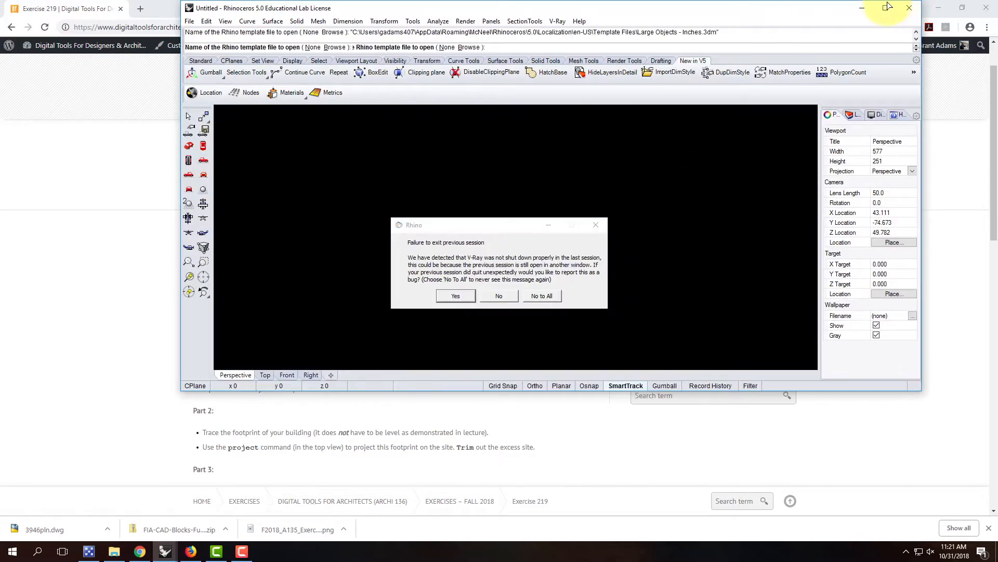
click(861, 8)
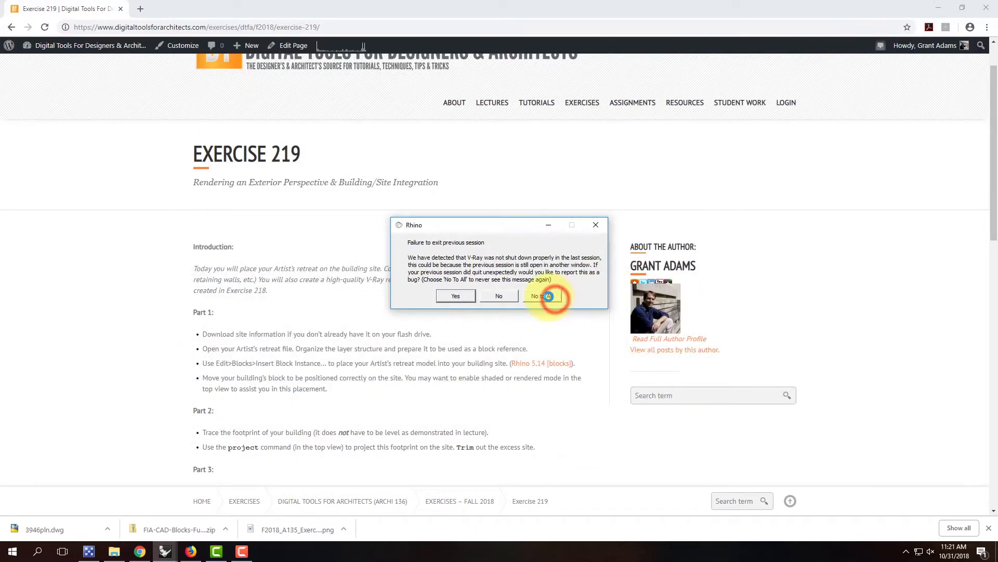
click(549, 296)
Open Assignment 205 from the Archi 136 Fall 2018 assignments in a new tab, returning the original tab to Exercise 219.
mouse_move(640, 101)
mouse_move(602, 143)
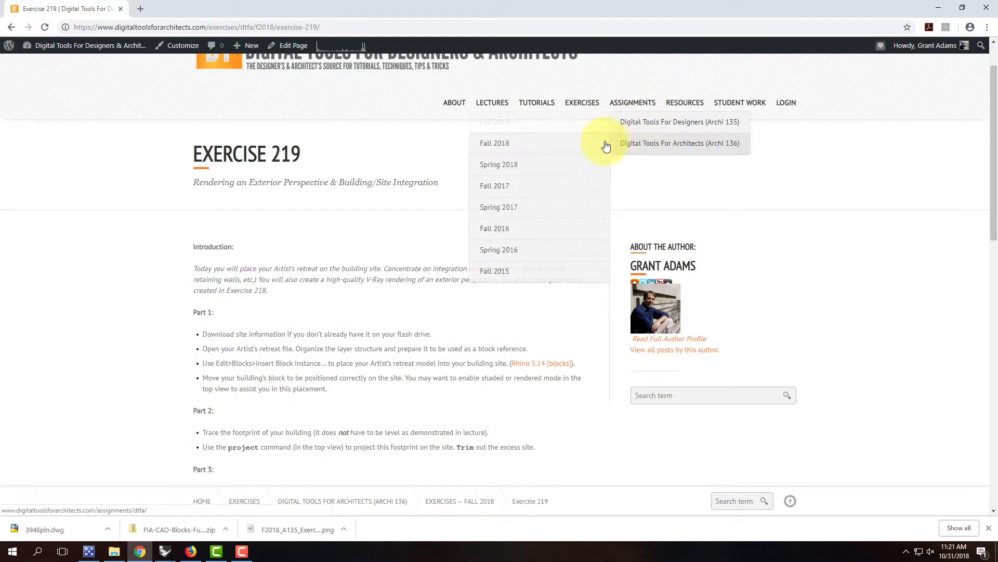
click(567, 144)
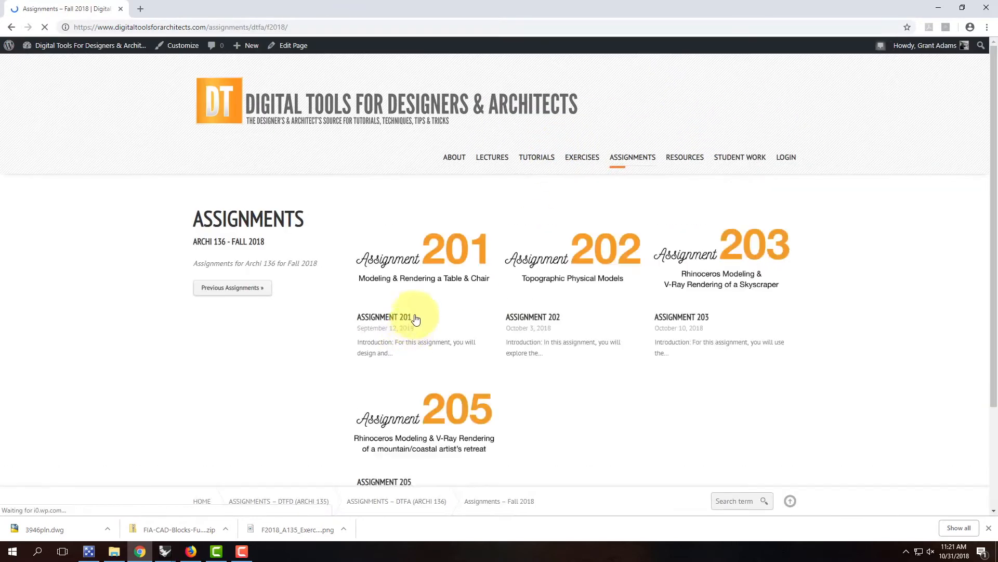
right_click(431, 413)
click(482, 255)
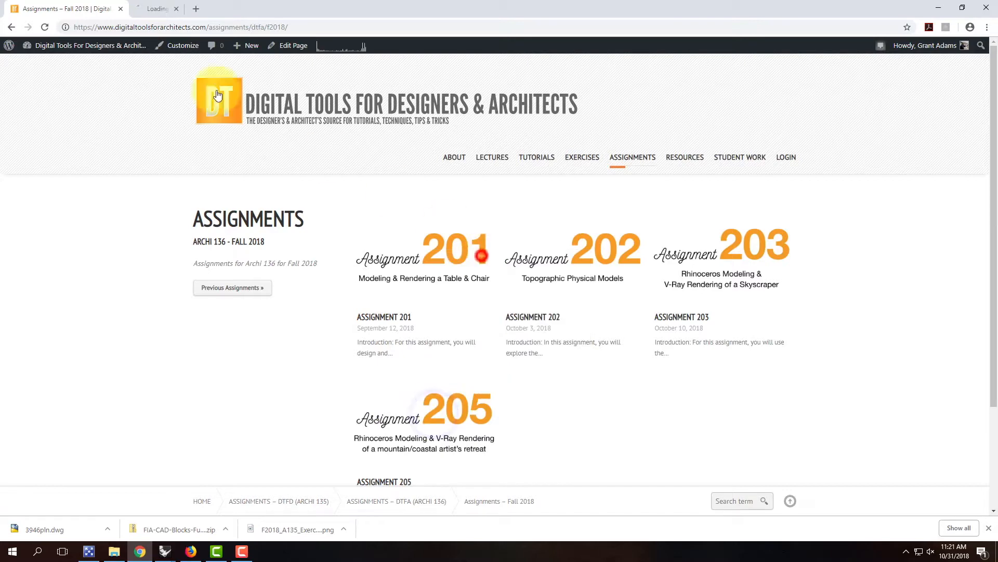
click(11, 27)
click(161, 10)
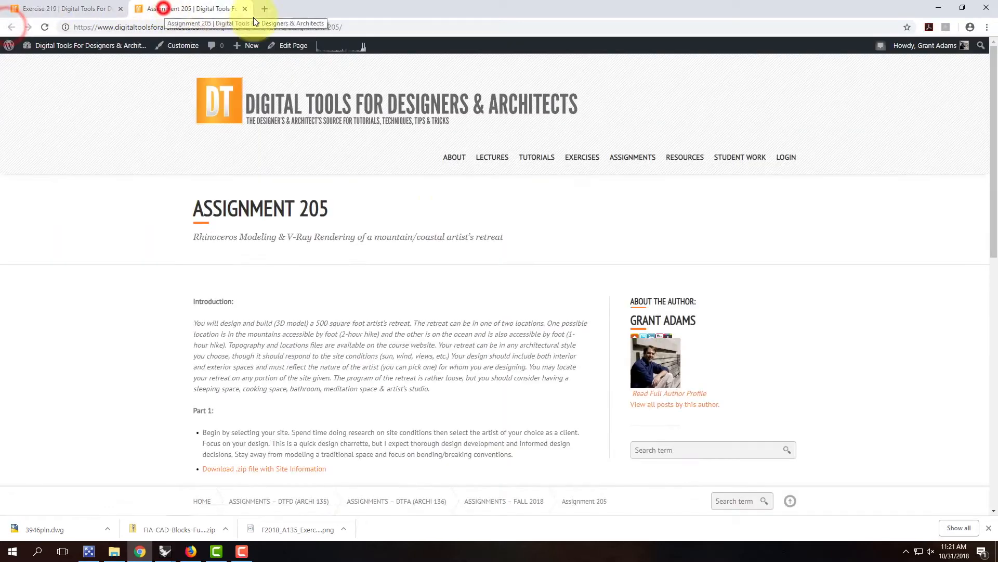
Download the zip file with Site Information from Assignment 205 and show it in its folder.
scroll(528, 286, down, 15)
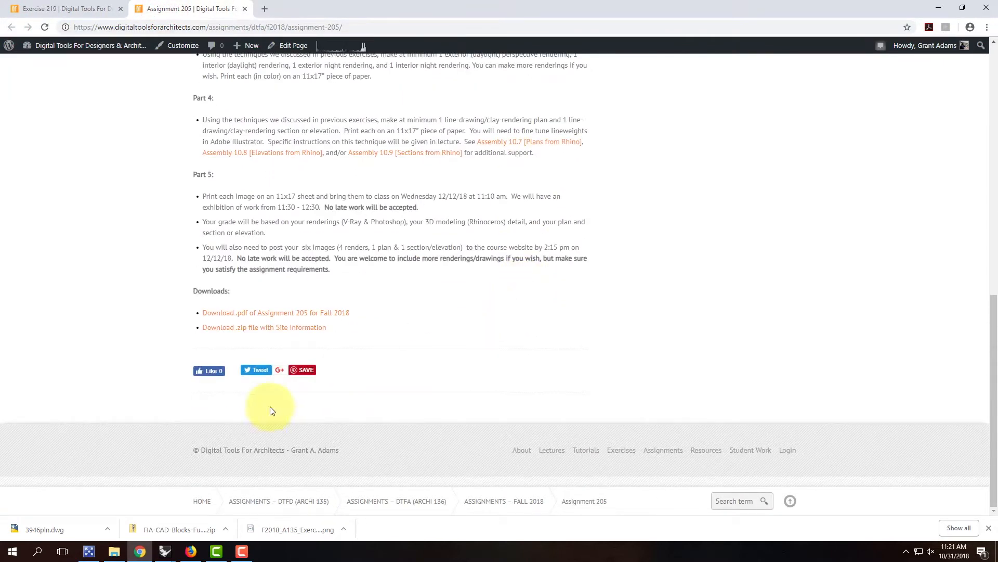
click(248, 328)
click(108, 529)
click(138, 498)
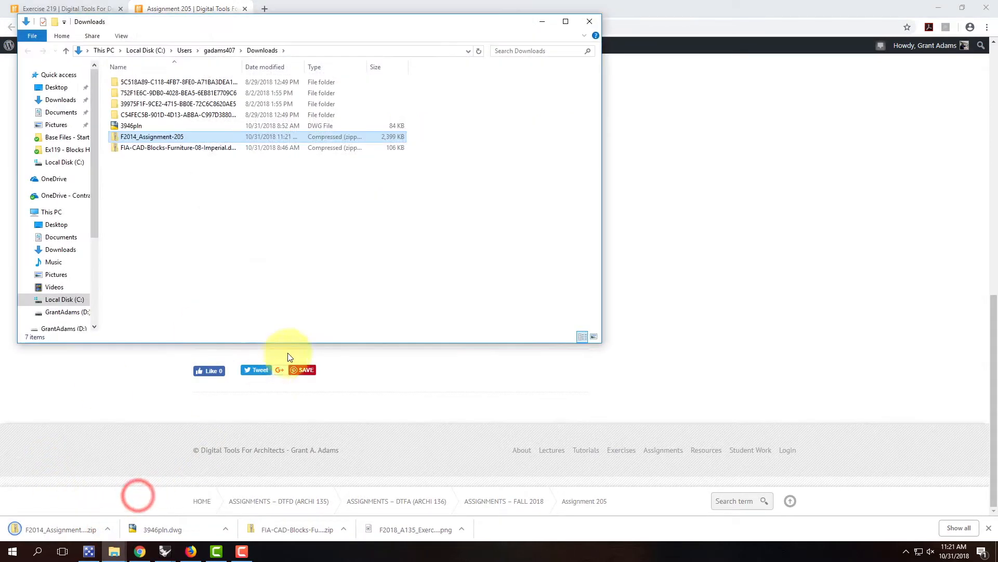
Extract the F2014_Assignment-205 archive into the Ex219 - Sample Files folder under Live - A136 Exercises, Ex219 - Exterior Day Rendering.
right_click(159, 138)
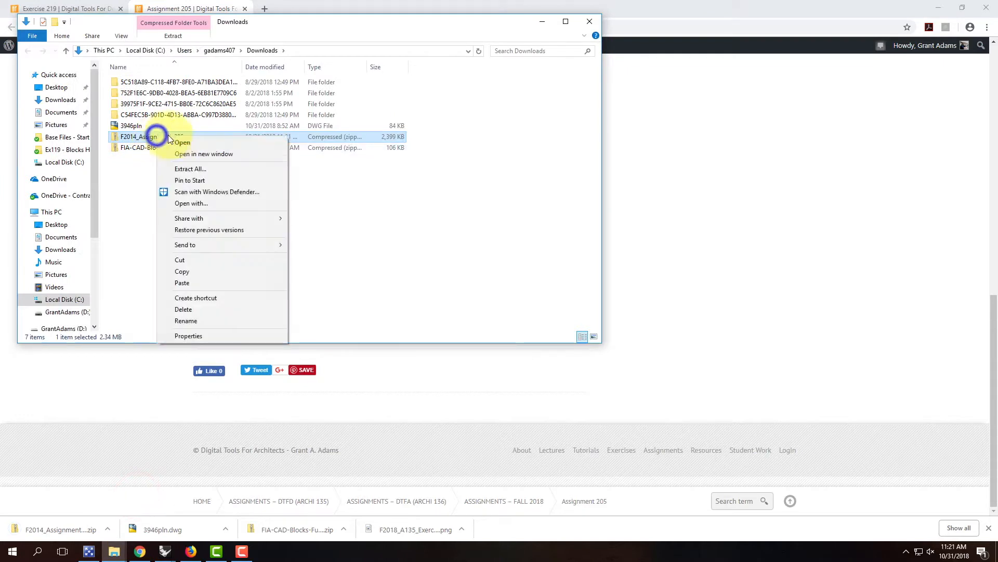
click(190, 168)
click(608, 232)
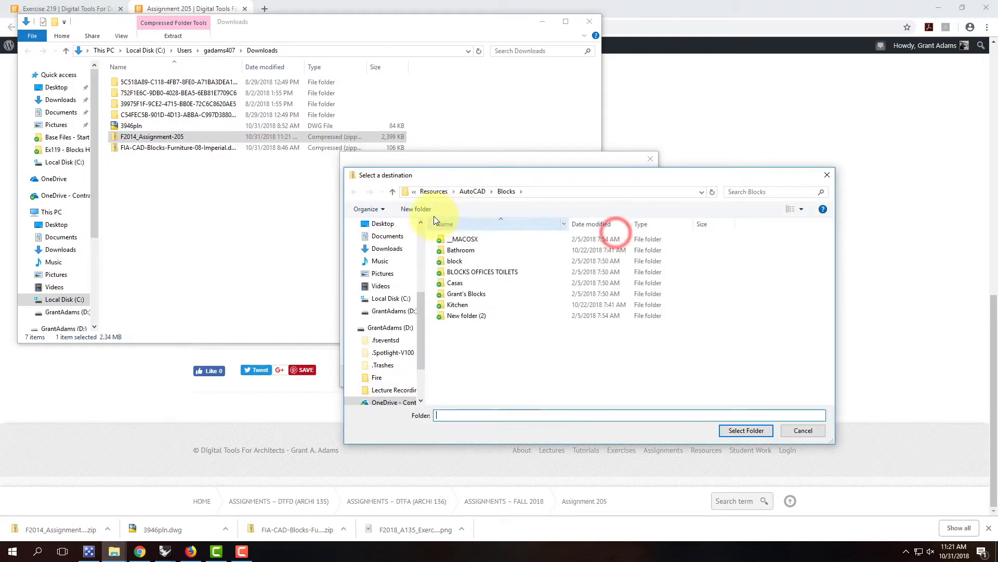
click(379, 403)
double_click(505, 364)
scroll(505, 364, down, 5)
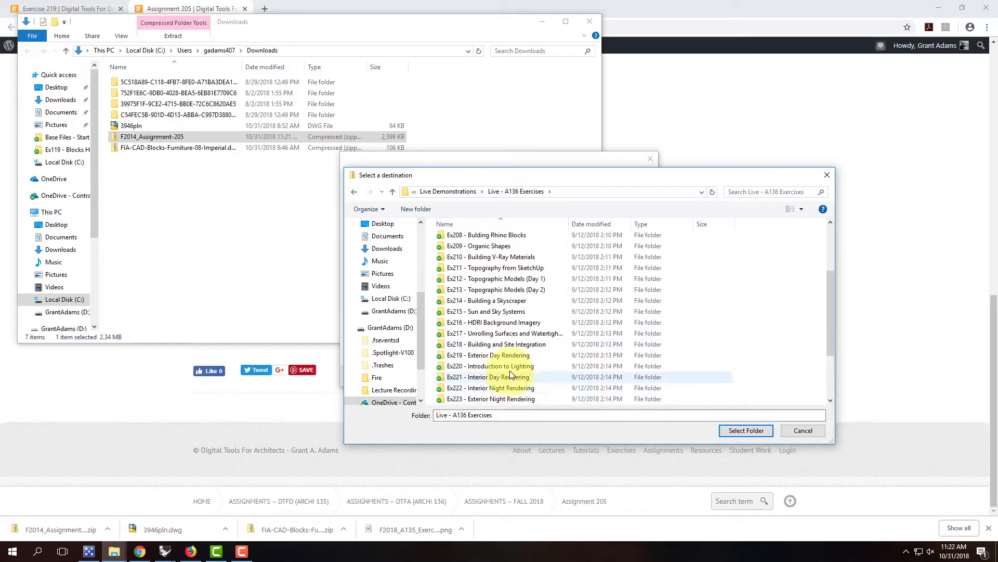
click(510, 356)
double_click(509, 356)
click(464, 291)
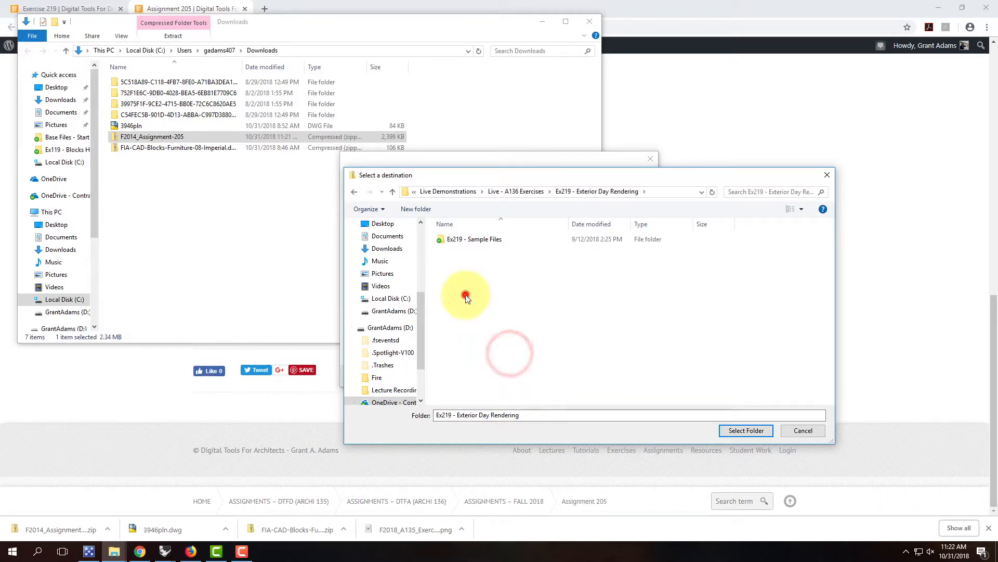
double_click(467, 242)
click(754, 432)
click(602, 376)
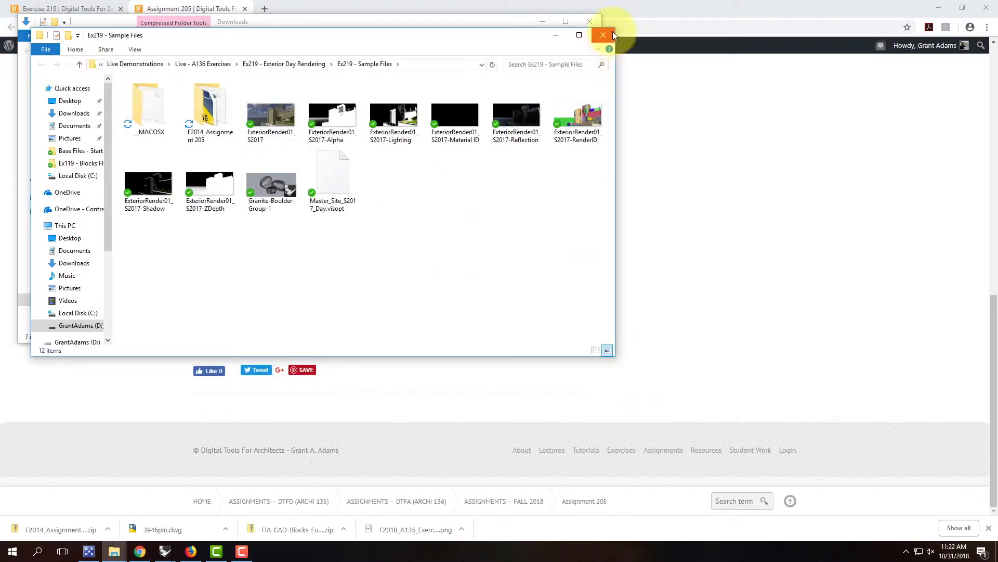
Close the Sample Files window, minimize the Downloads and browser windows, and bring up the untitled Rhinoceros model maximized.
click(607, 38)
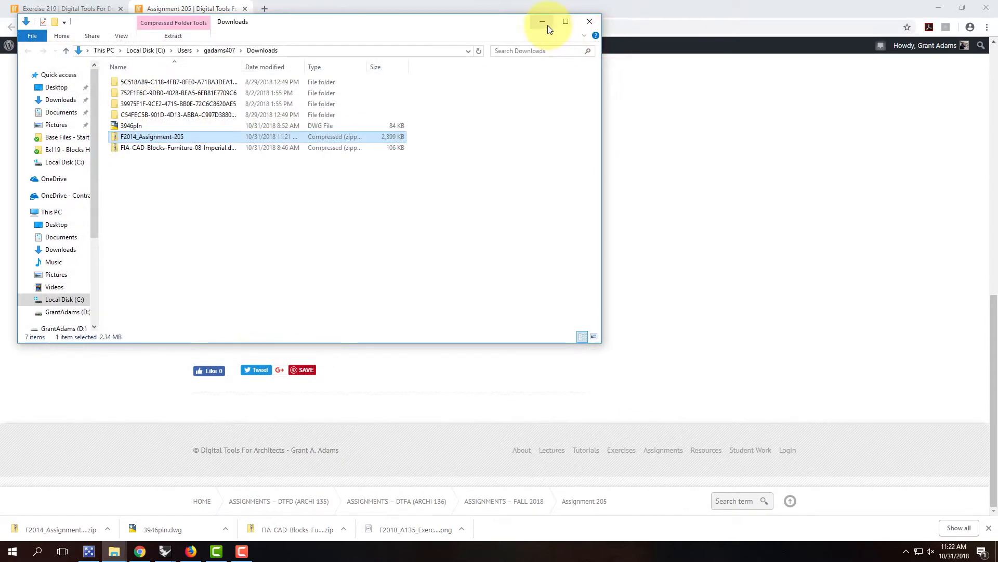
click(546, 24)
click(937, 7)
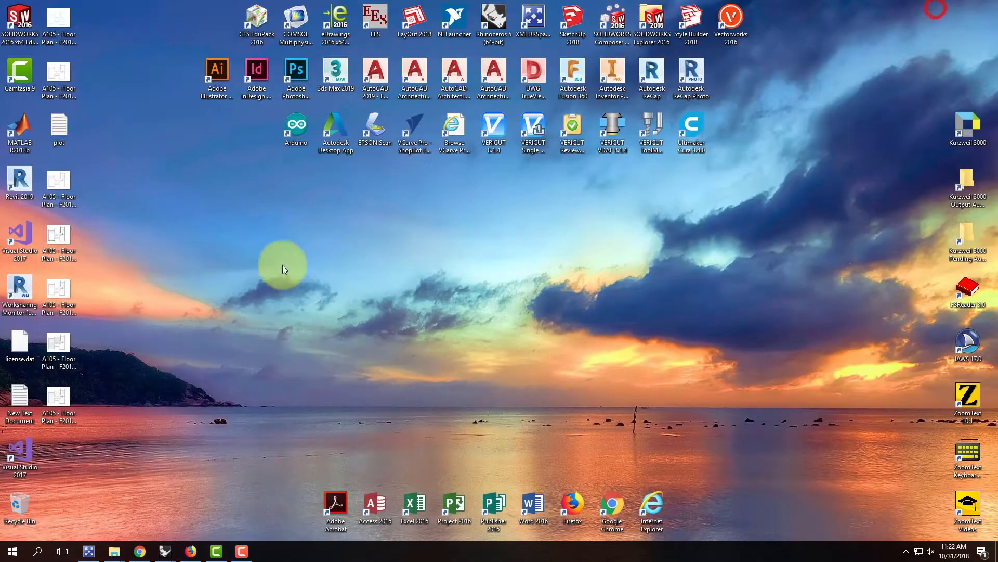
mouse_move(165, 550)
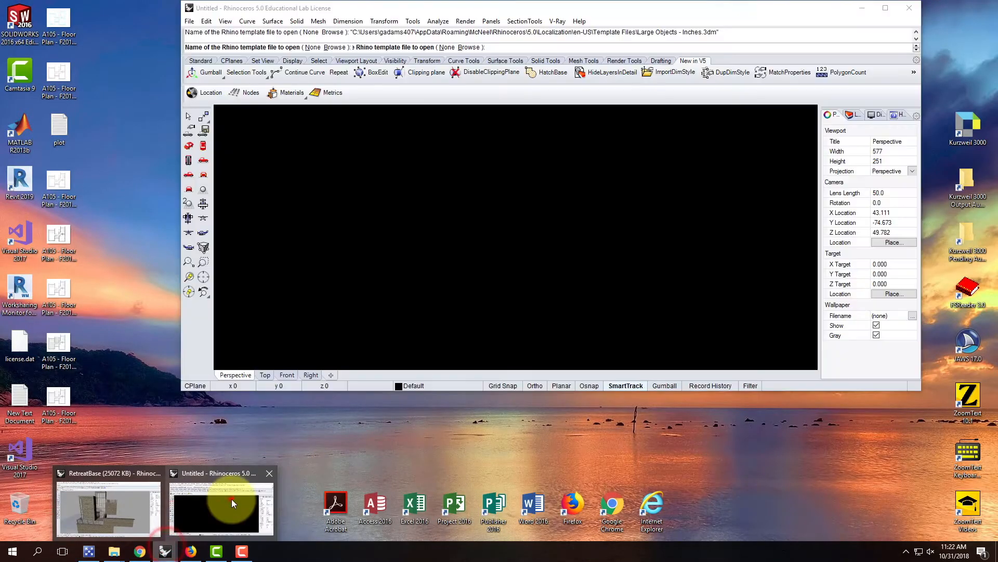
click(232, 499)
click(886, 8)
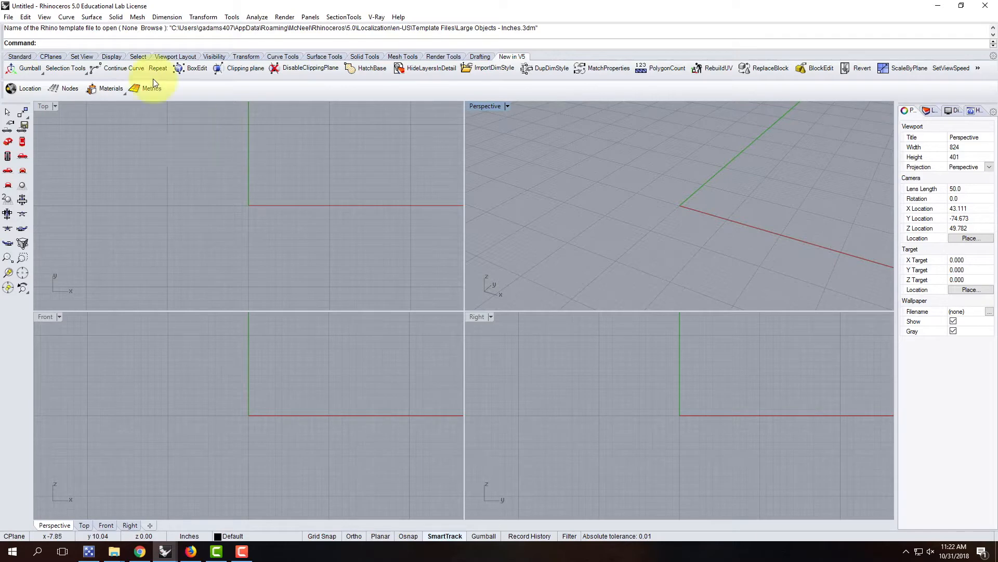
Start an import and browse to the F2014_Assignment 205 folder inside Ex219 - Sample Files under Live - A136 Exercises.
click(9, 19)
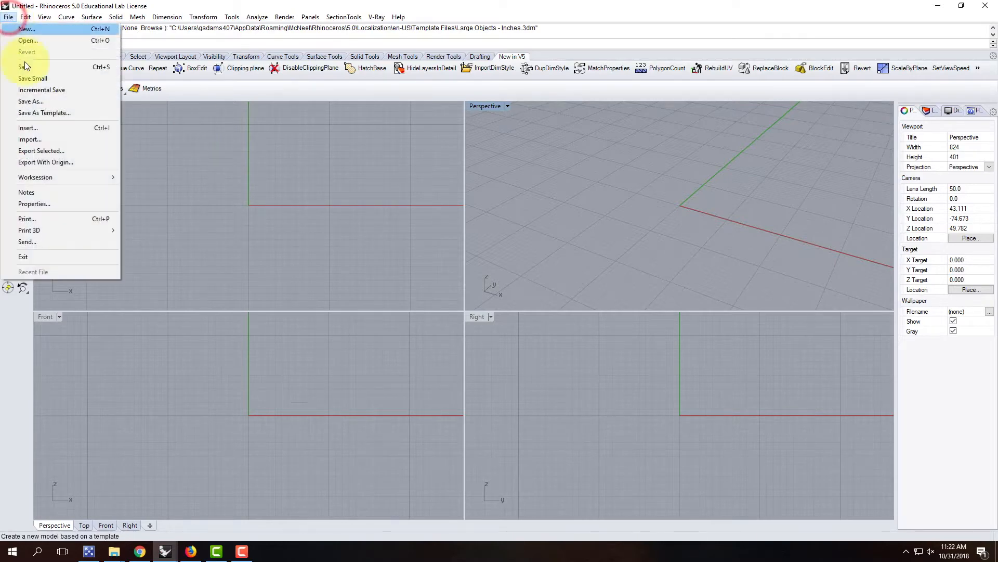
click(39, 138)
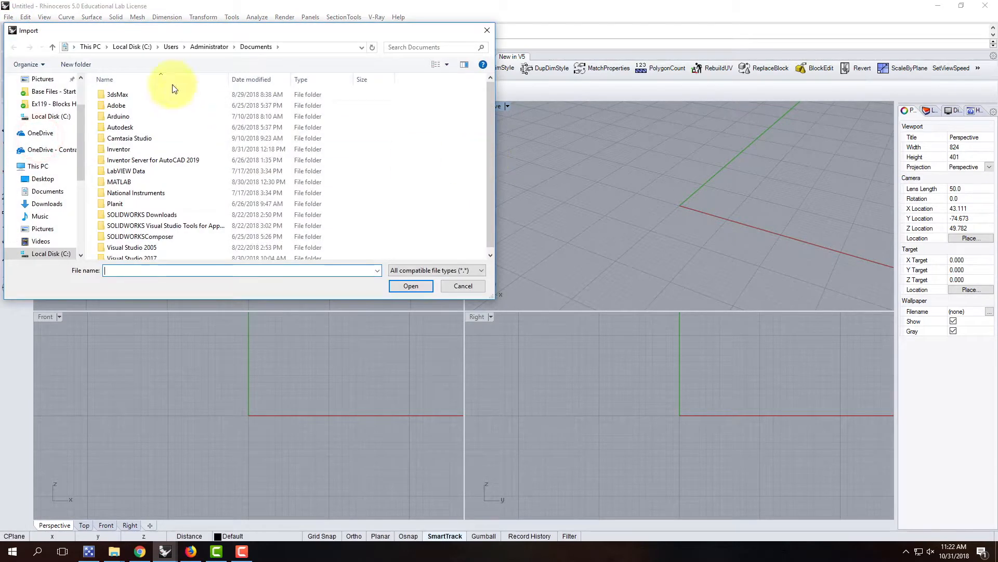
click(50, 152)
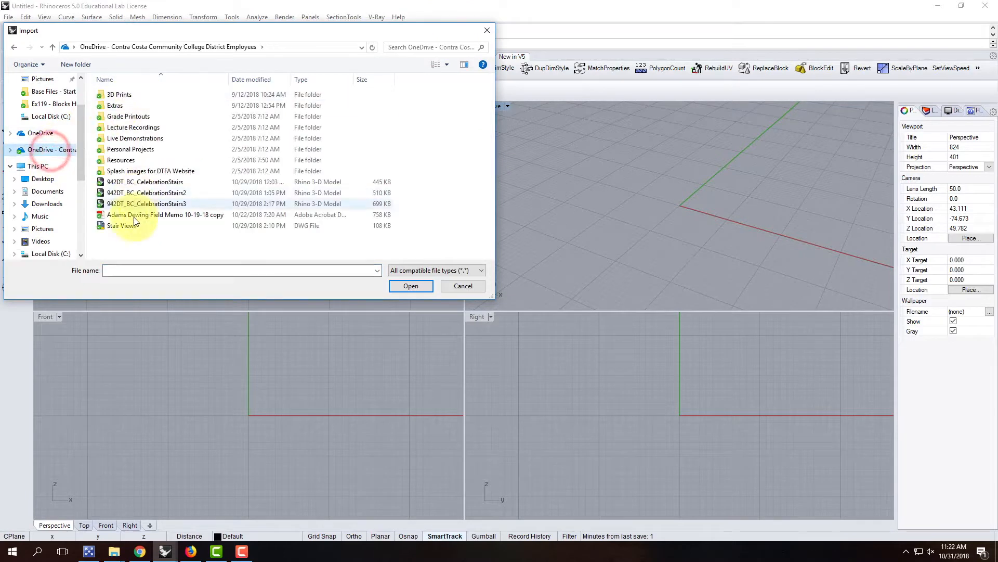
double_click(121, 137)
double_click(135, 105)
scroll(156, 255, down, 3)
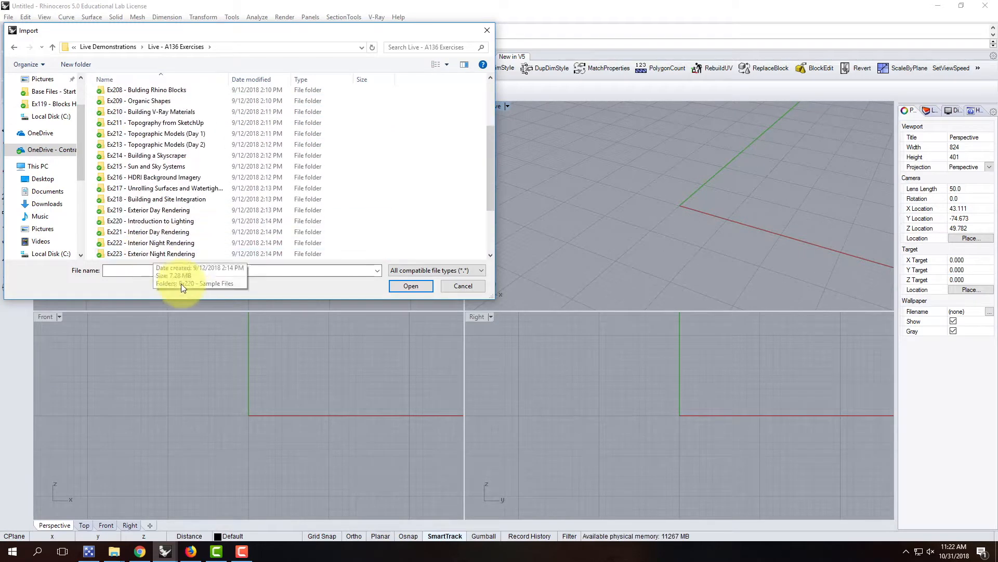
double_click(168, 211)
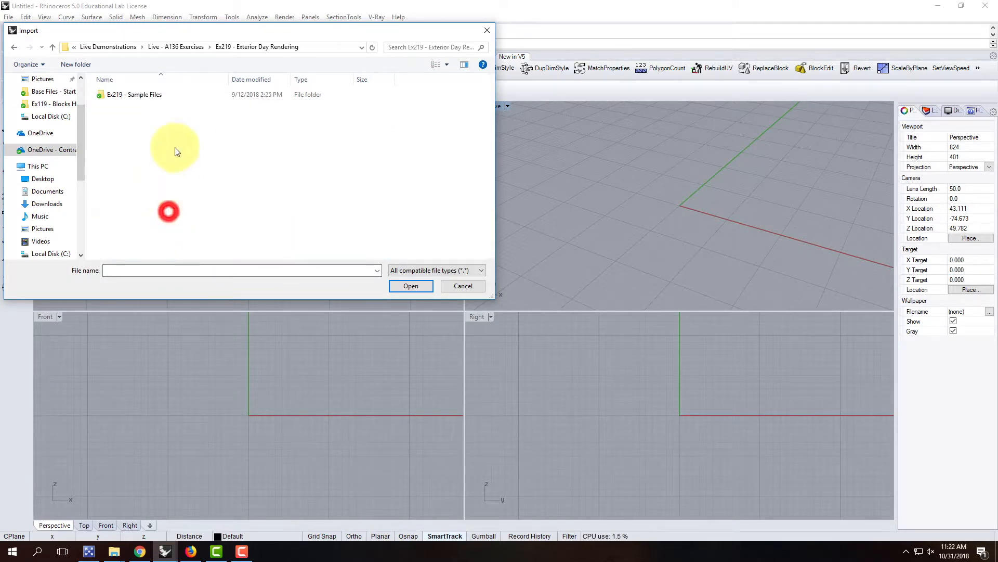
double_click(157, 95)
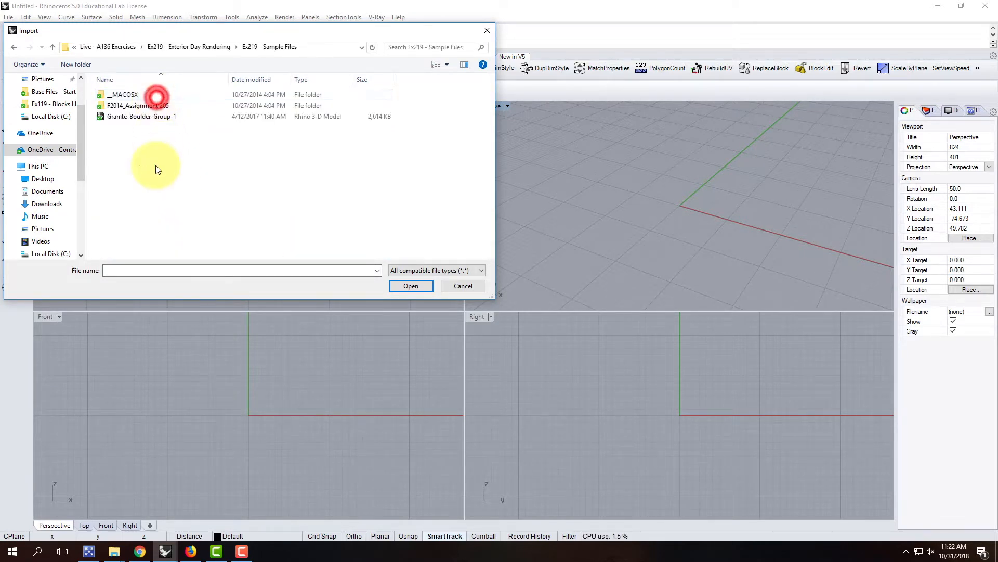
double_click(136, 106)
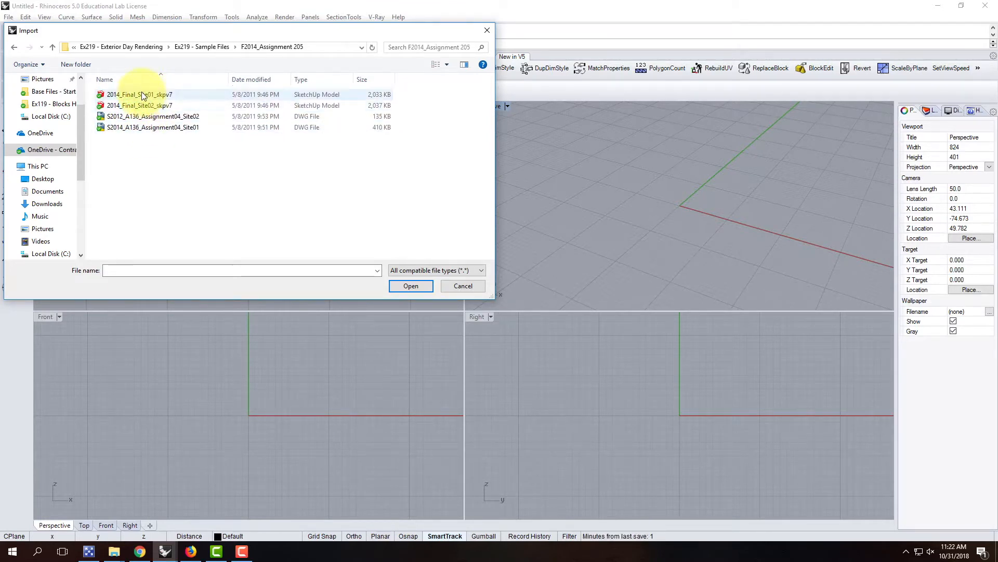
Import the SketchUp model 2014_Final_Site01_skpv7 with faces as Mesh, accepting the remaining default import options.
click(141, 95)
click(147, 106)
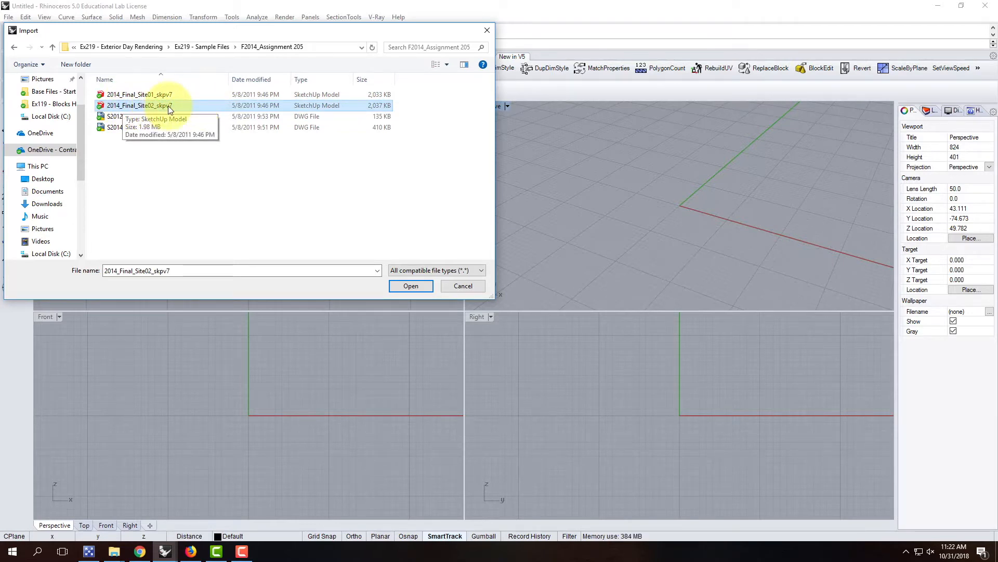
click(141, 95)
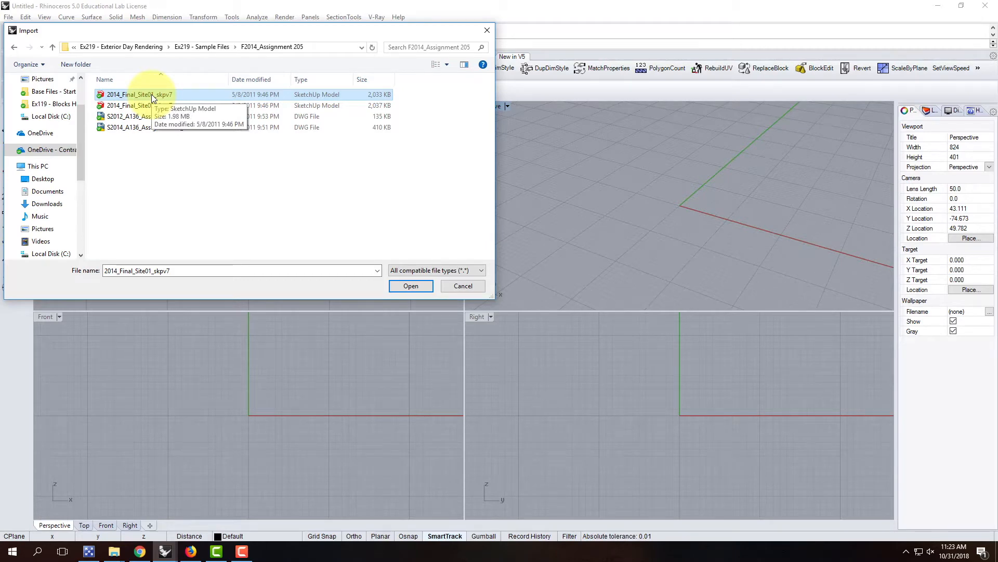
click(423, 286)
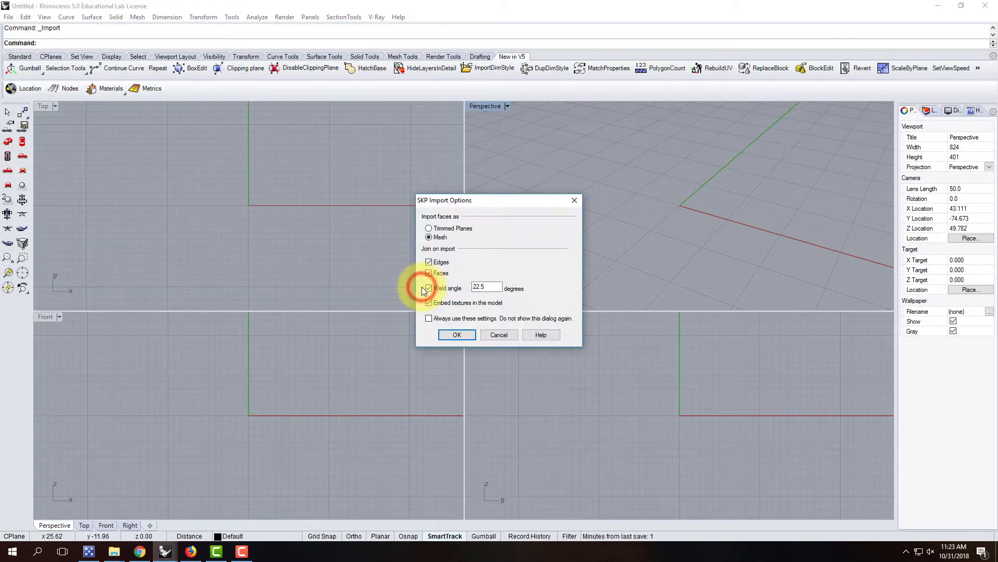
click(459, 338)
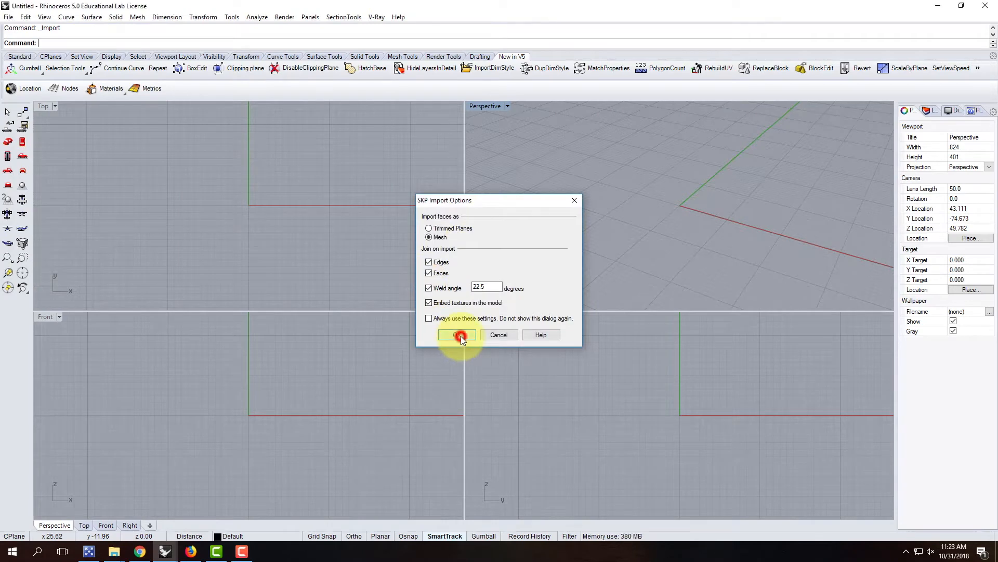
Delete the unneeded imported object near the origin in the Perspective viewport.
right_drag(585, 235, 612, 217)
click(595, 217)
key(Delete)
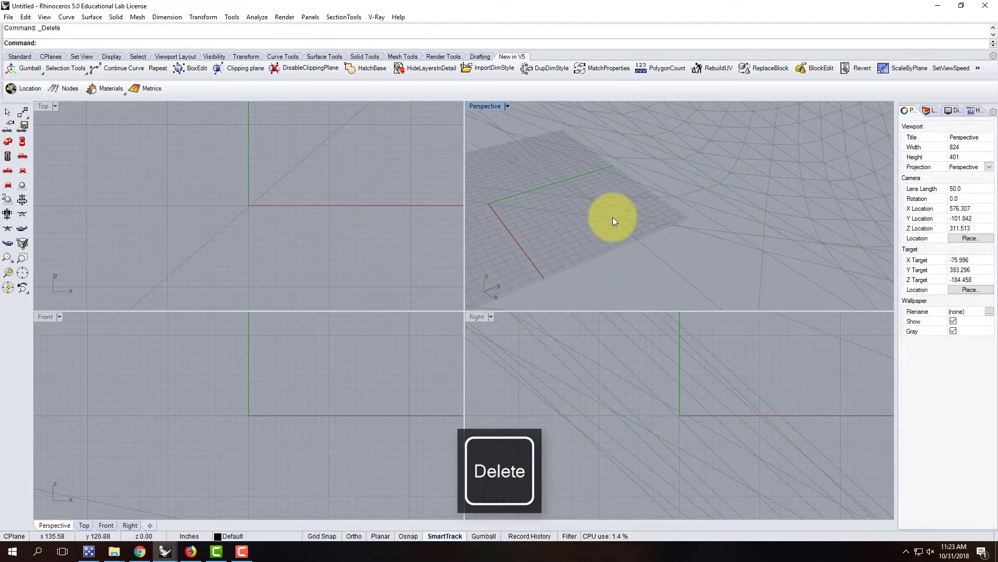
Maximize the Perspective viewport in Shaded display and frame the whole imported terrain with its flat plane.
scroll(613, 216, down, 5)
double_click(484, 106)
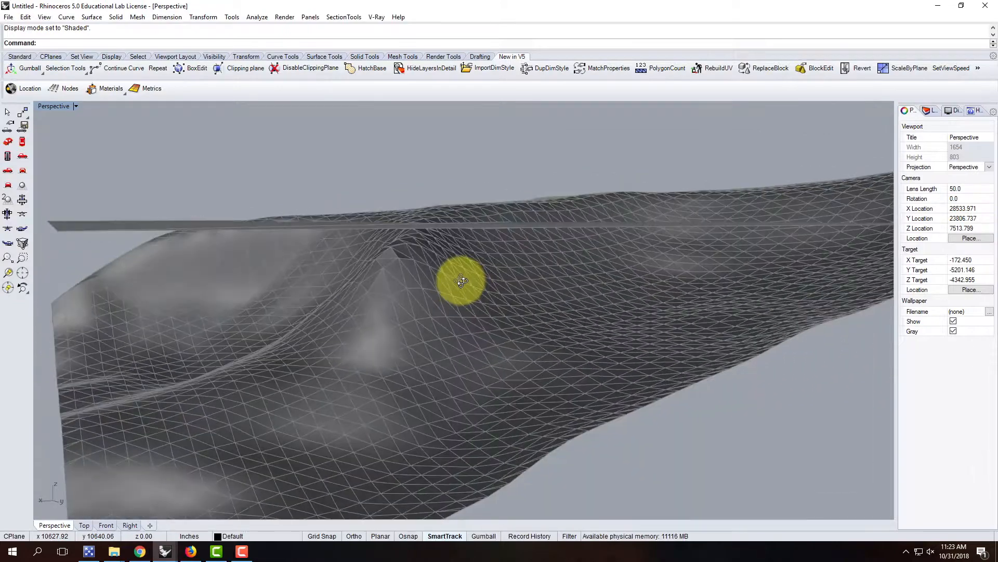
mouse_move(460, 281)
right_down()
mouse_move(438, 280)
mouse_move(517, 279)
mouse_move(524, 316)
mouse_move(489, 316)
right_up()
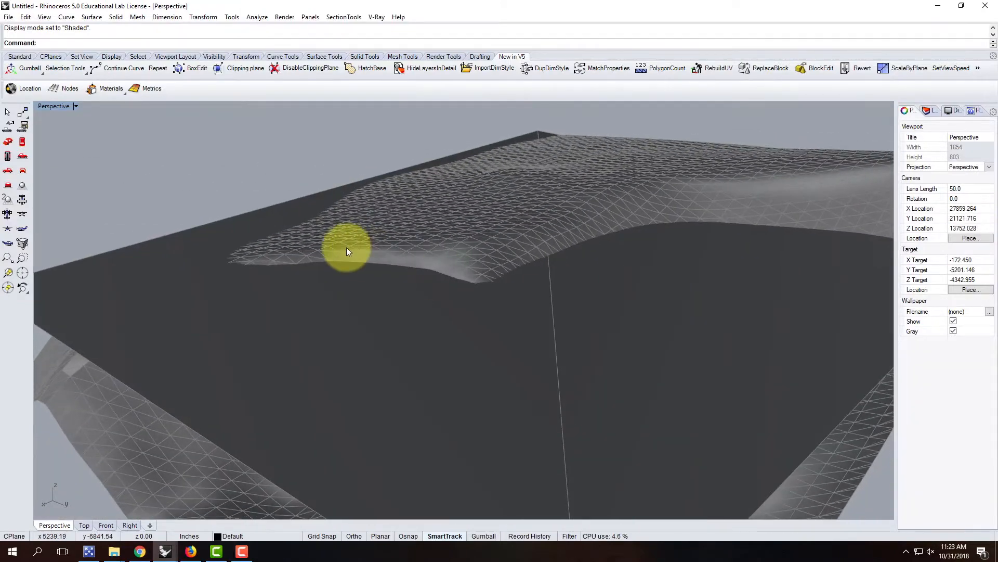
scroll(347, 247, down, 8)
Create a new layer named Site with a sublayer named GoogleSketchUp.
click(932, 111)
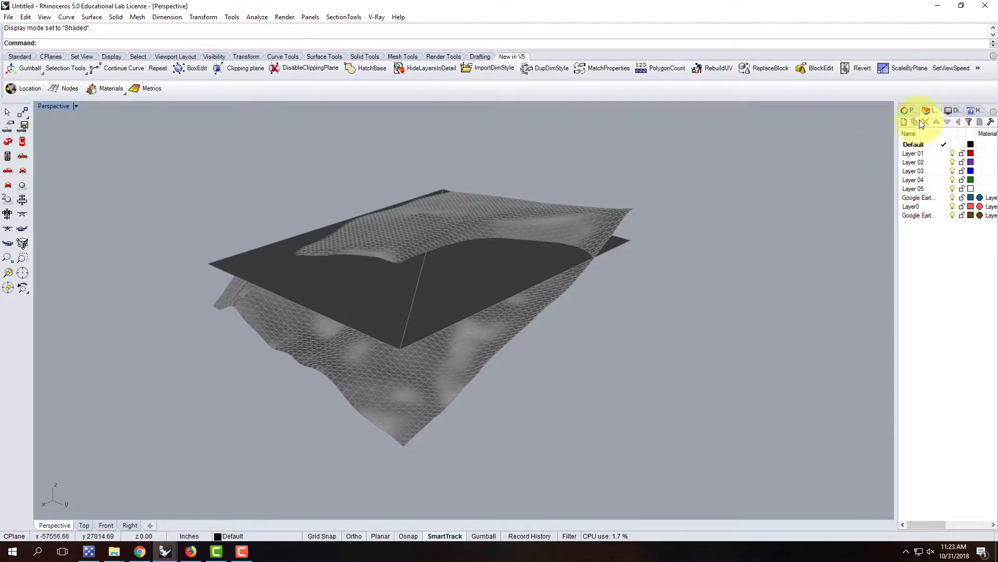
click(903, 122)
text(Site)
key(Return)
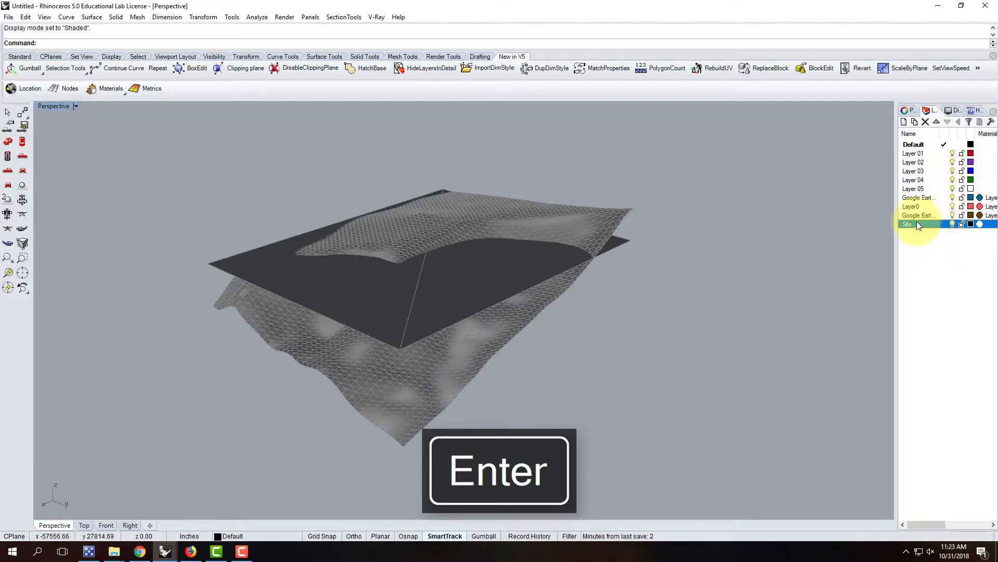
click(915, 122)
text(Google s)
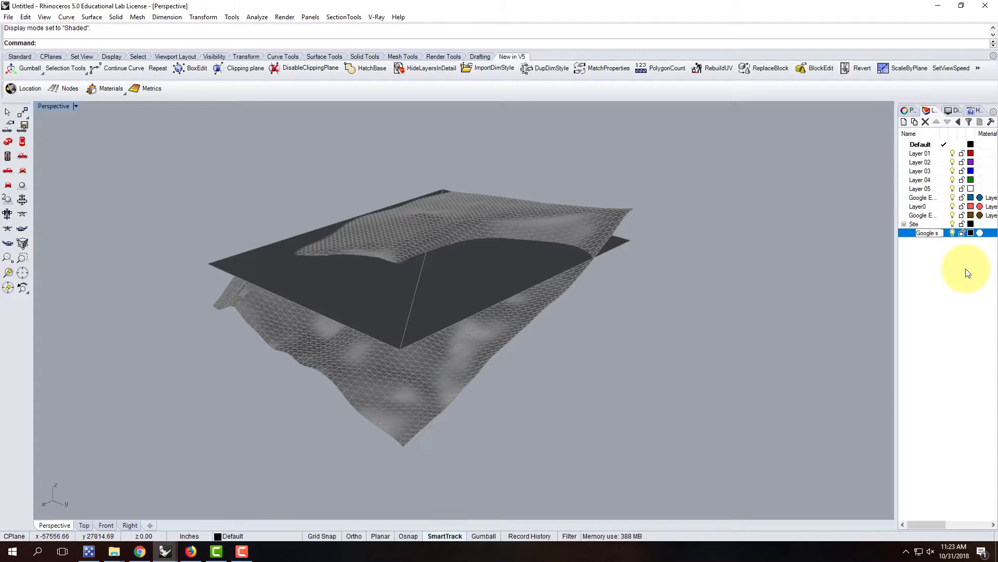
key(BackSpace)
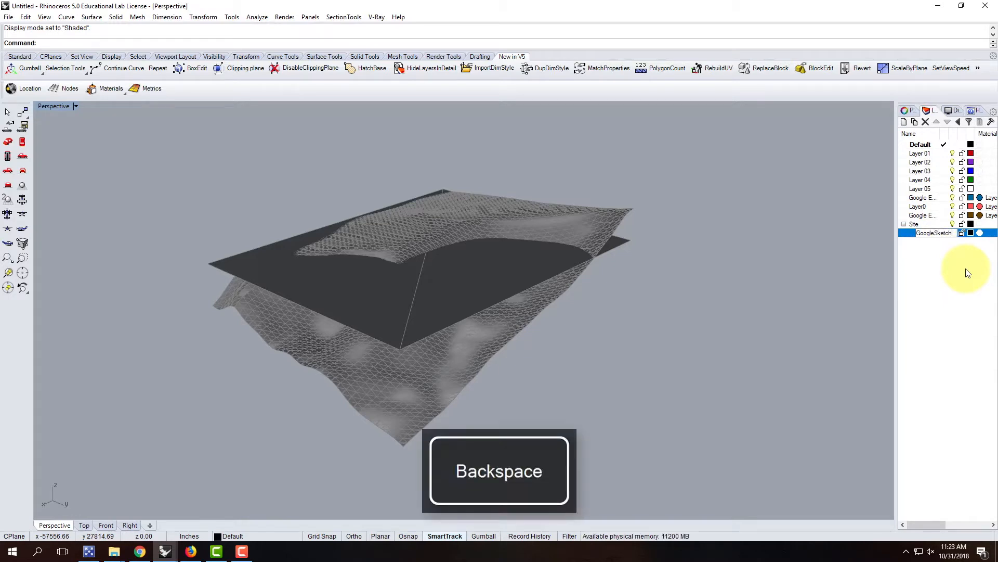
key(Return)
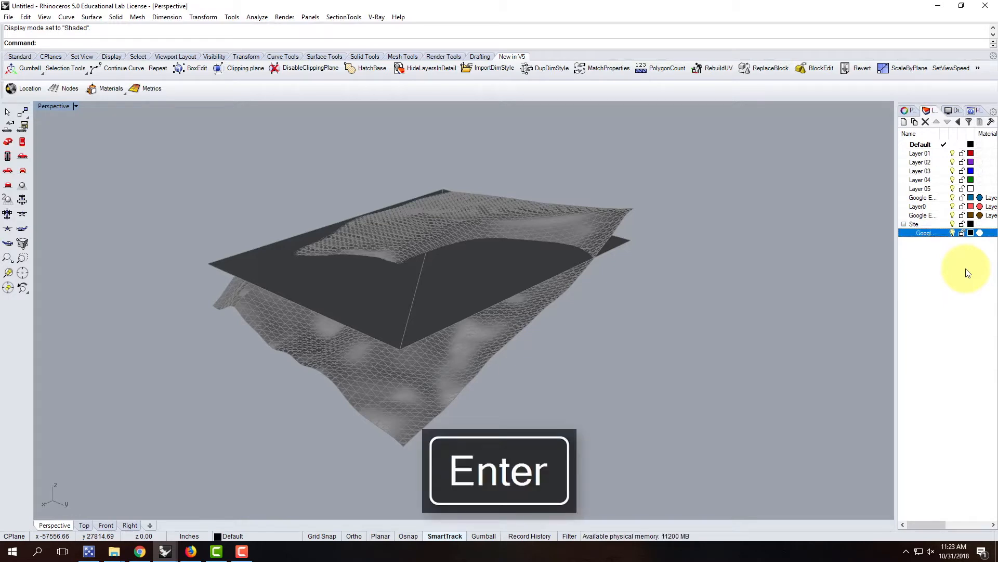
Move the terrain mesh to the GoogleSketchUp sublayer and clear the selection.
click(496, 214)
right_click(929, 233)
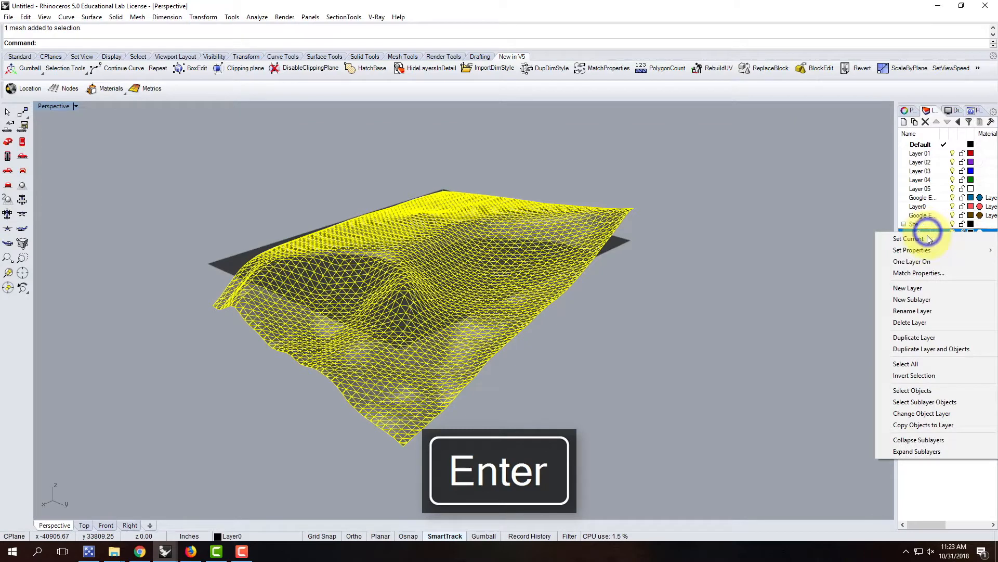
click(923, 413)
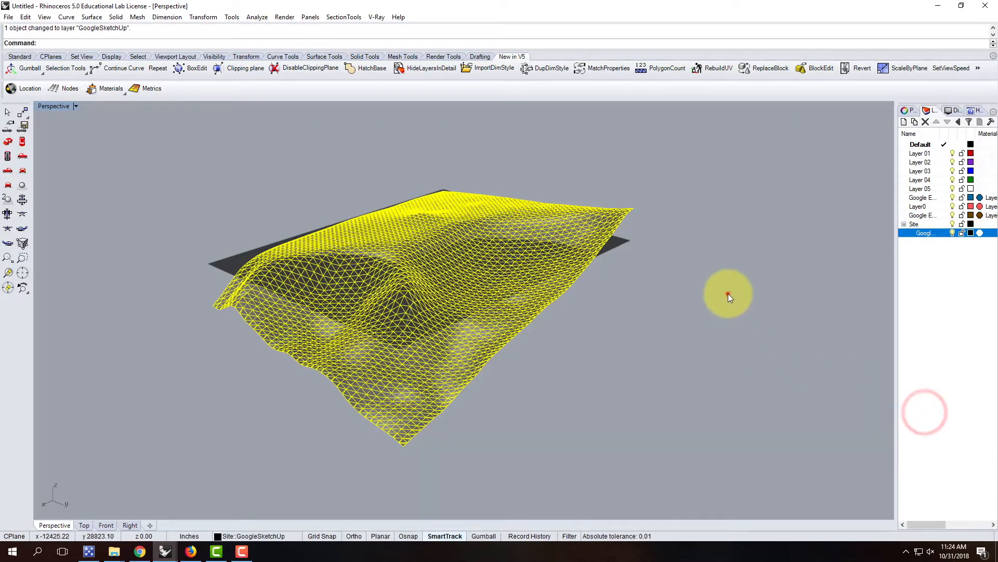
click(728, 293)
Select the flat site mesh and switch the Perspective viewport to Rendered display, viewing the site from above.
click(478, 273)
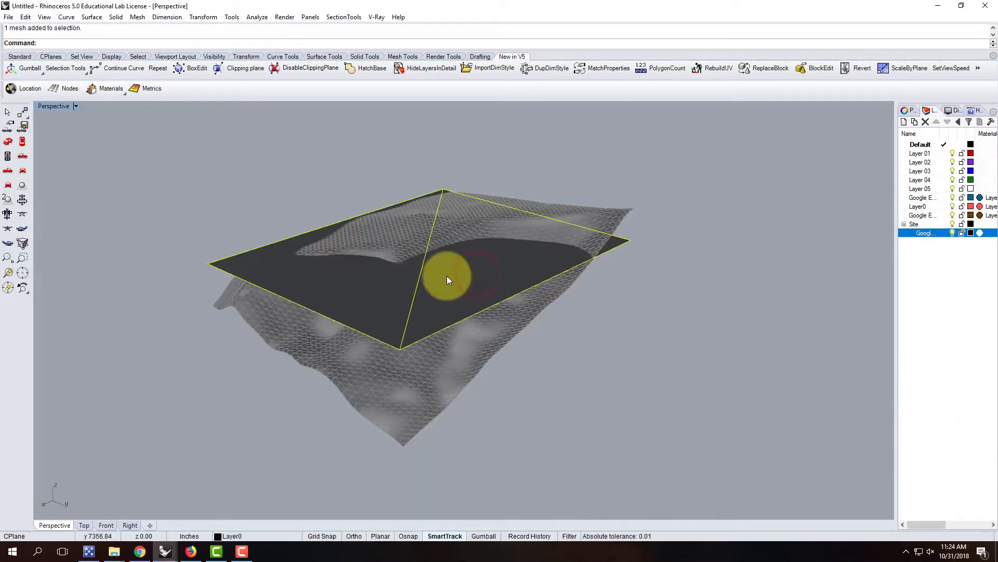
click(76, 106)
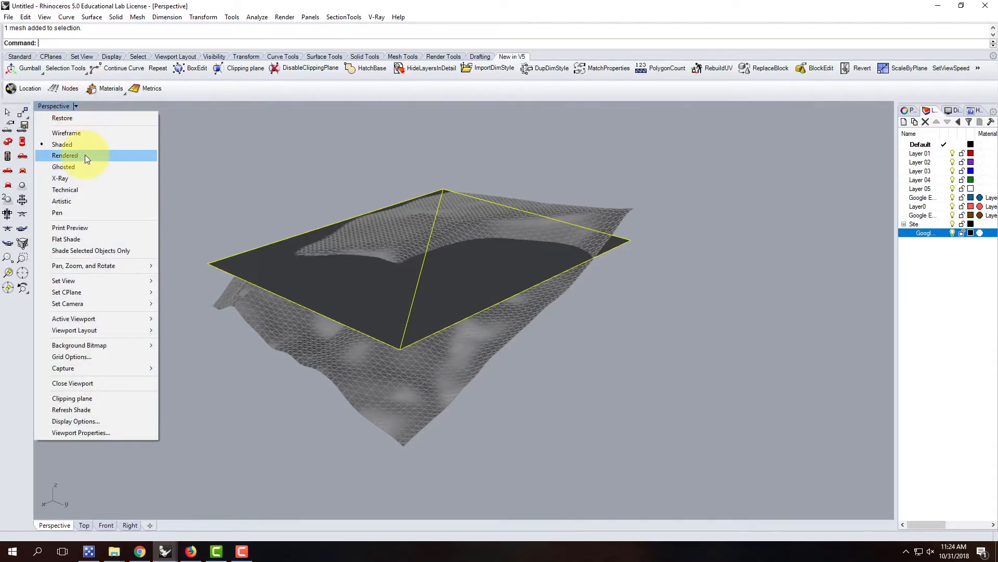
click(85, 155)
right_drag(591, 302, 426, 342)
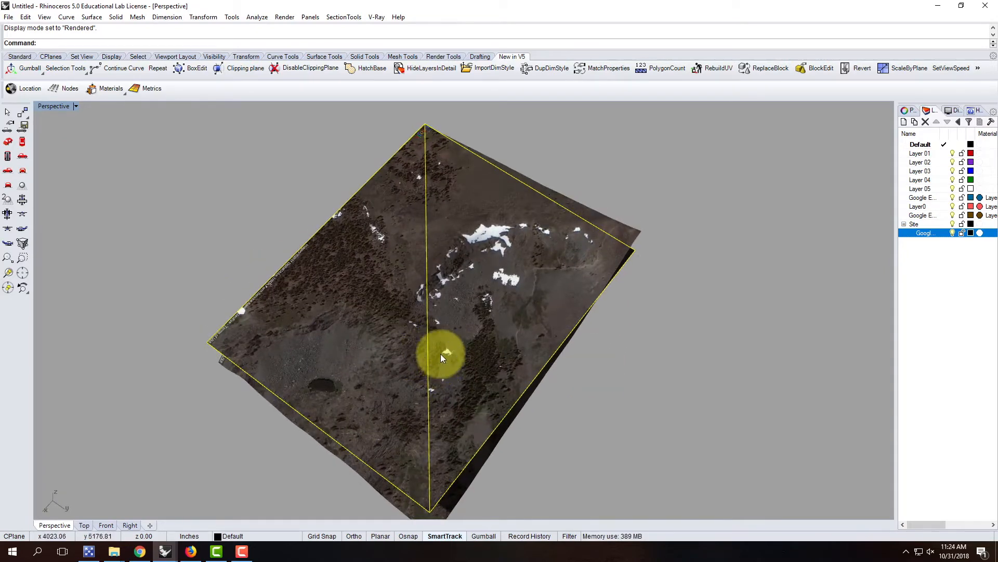
Add a sublayer named GooglePlain under Site and move the selected flat mesh to it.
click(914, 224)
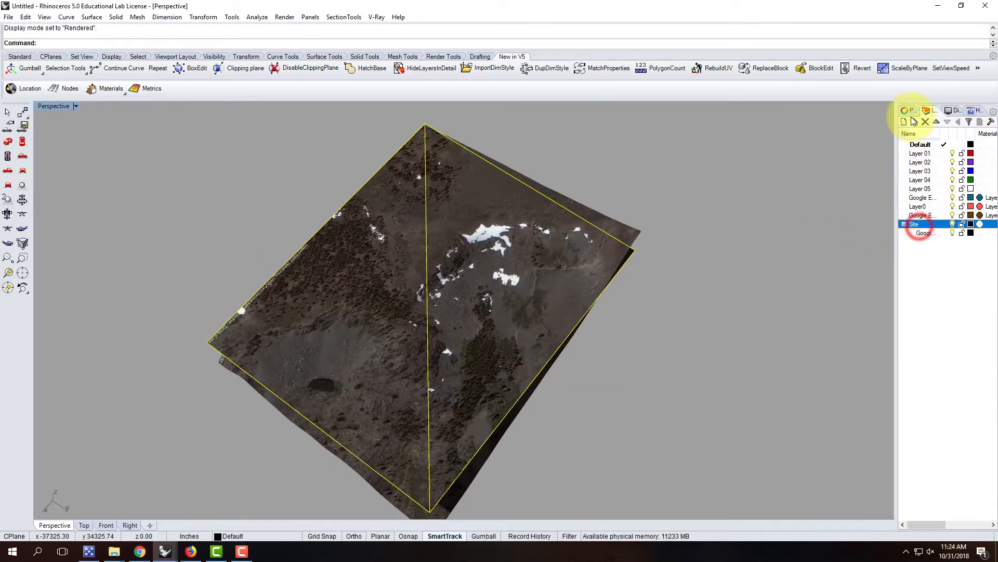
click(915, 122)
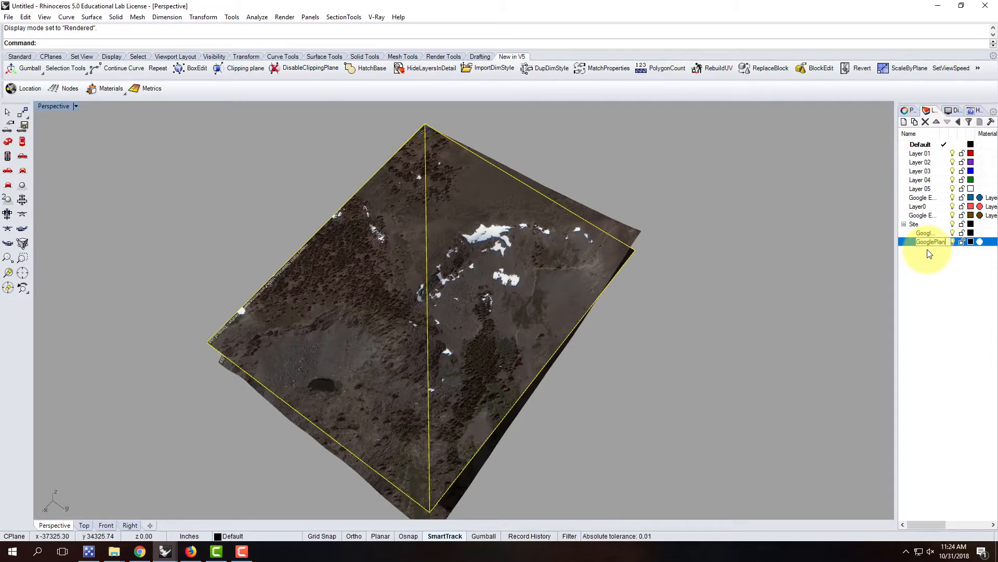
key(BackSpace)
key(Return)
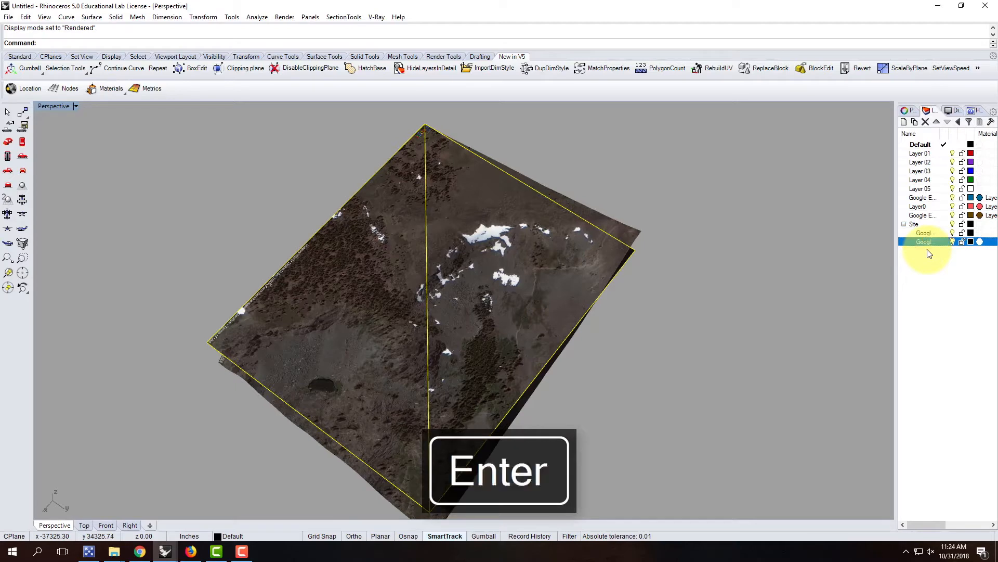
right_click(922, 240)
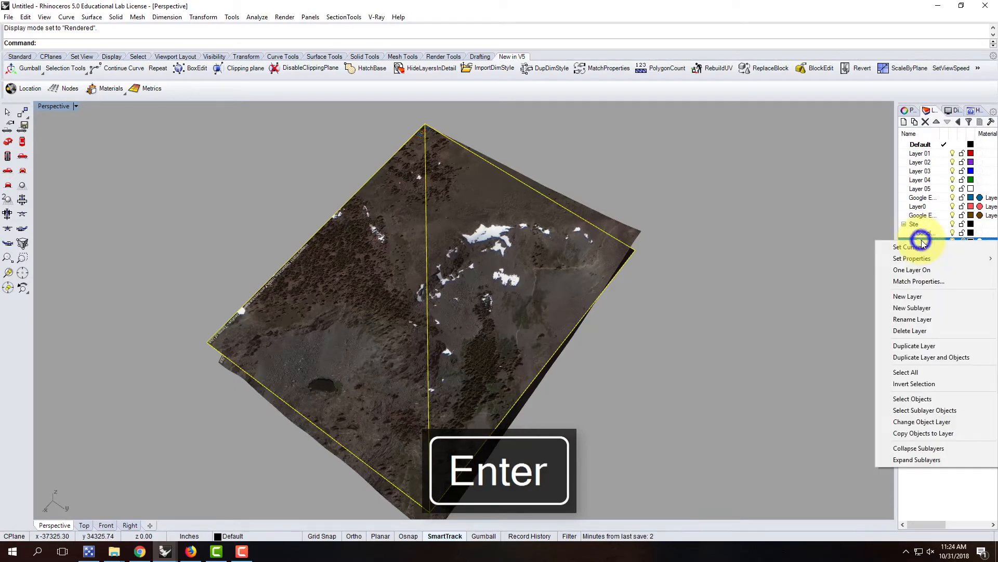
click(928, 424)
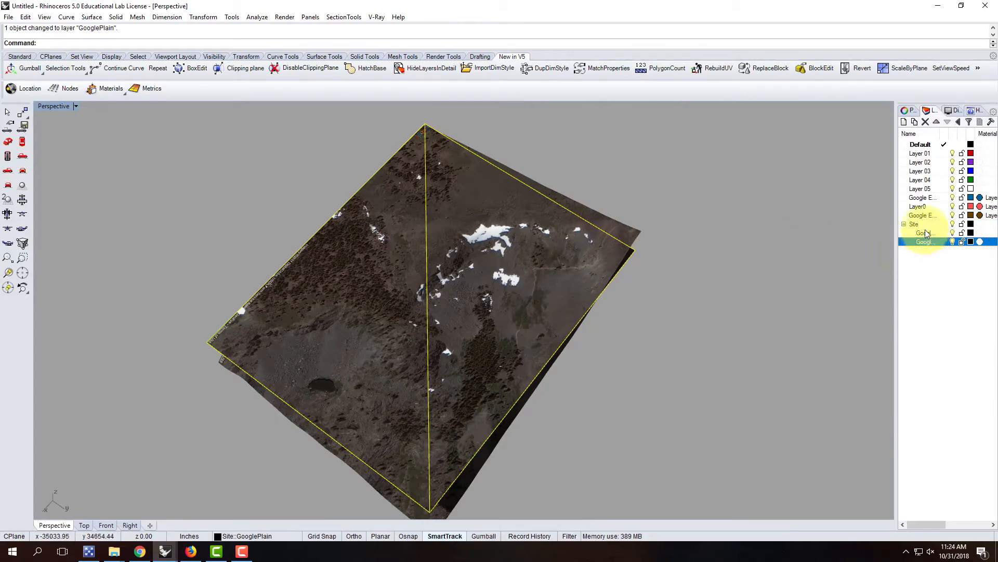
Turn the GooglePlain sublayer off and back on to check its contents, and select the Site layer.
click(953, 241)
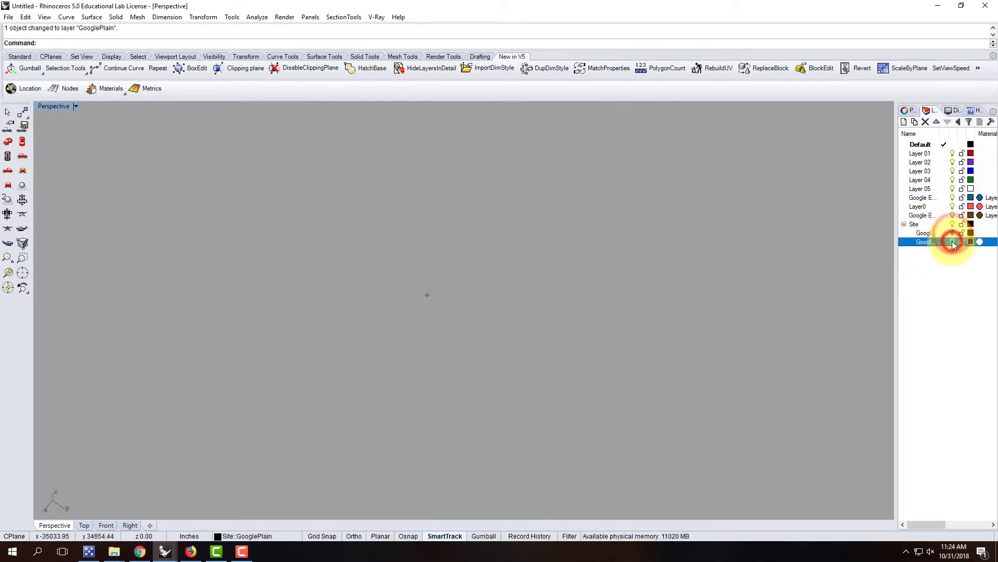
click(953, 241)
click(924, 225)
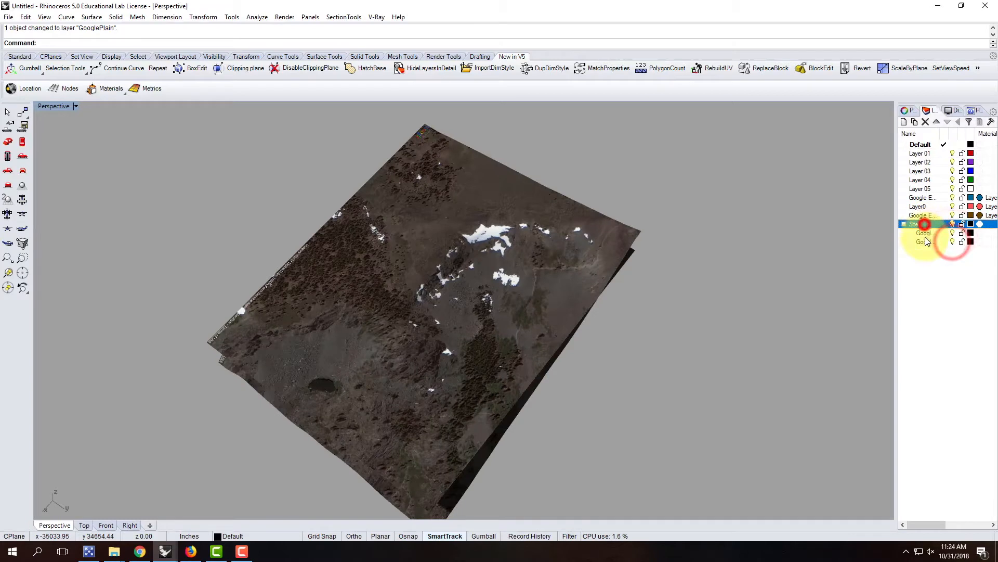
Delete the unused layers listed between Default and Site, including Layer 01 to Layer 05 and the imported Google Earth layers.
click(923, 216)
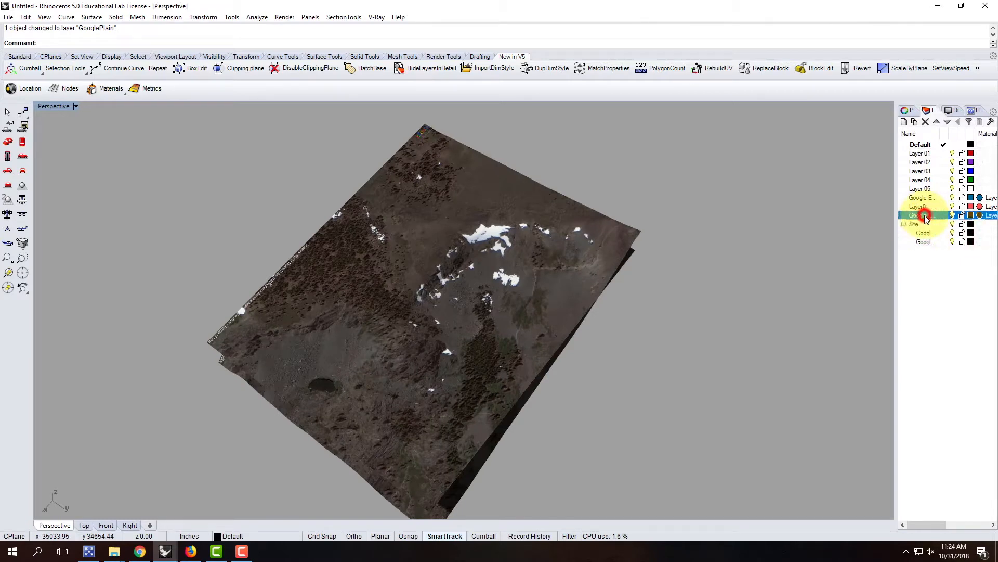
shift+click(920, 154)
click(915, 123)
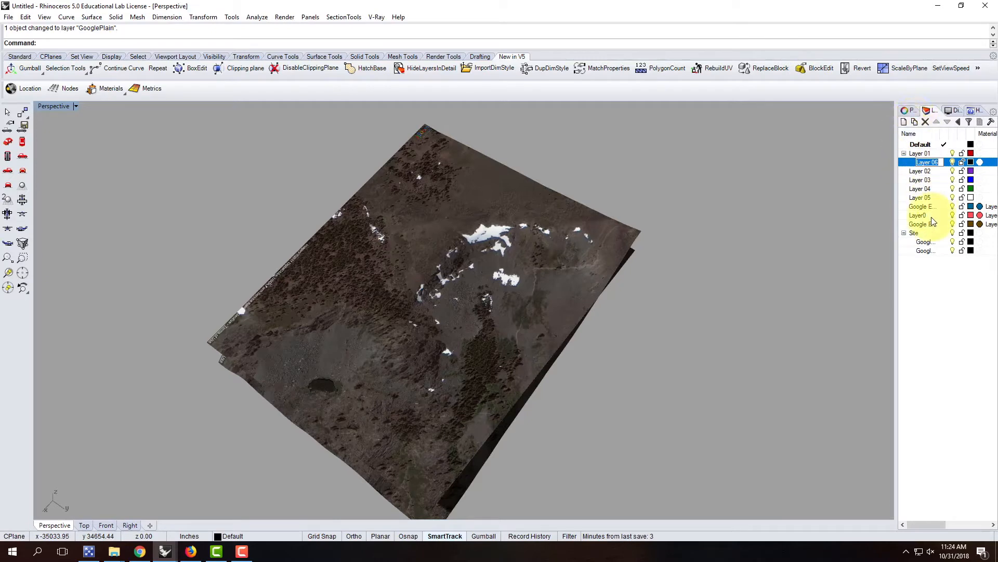
click(929, 224)
shift+click(923, 154)
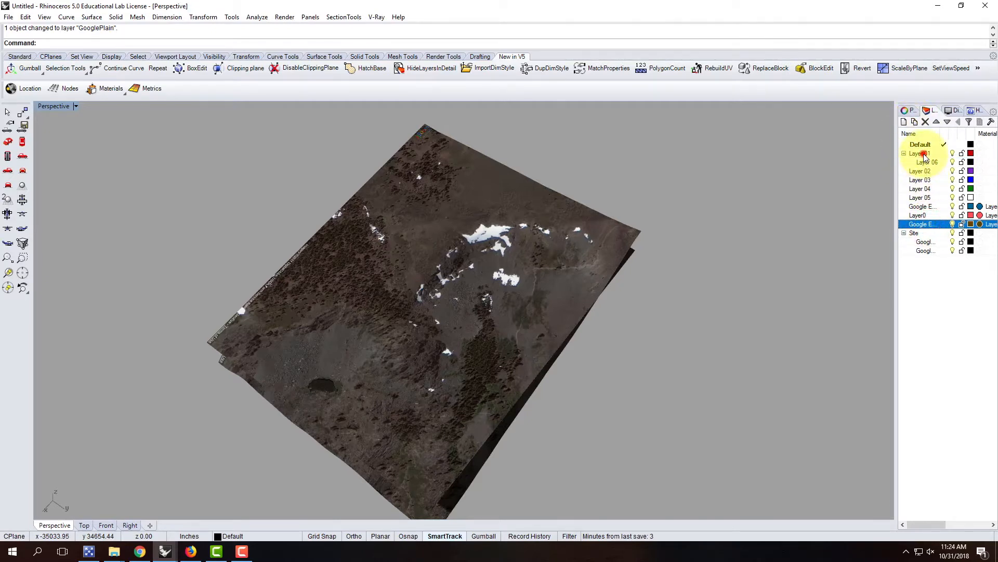
click(926, 122)
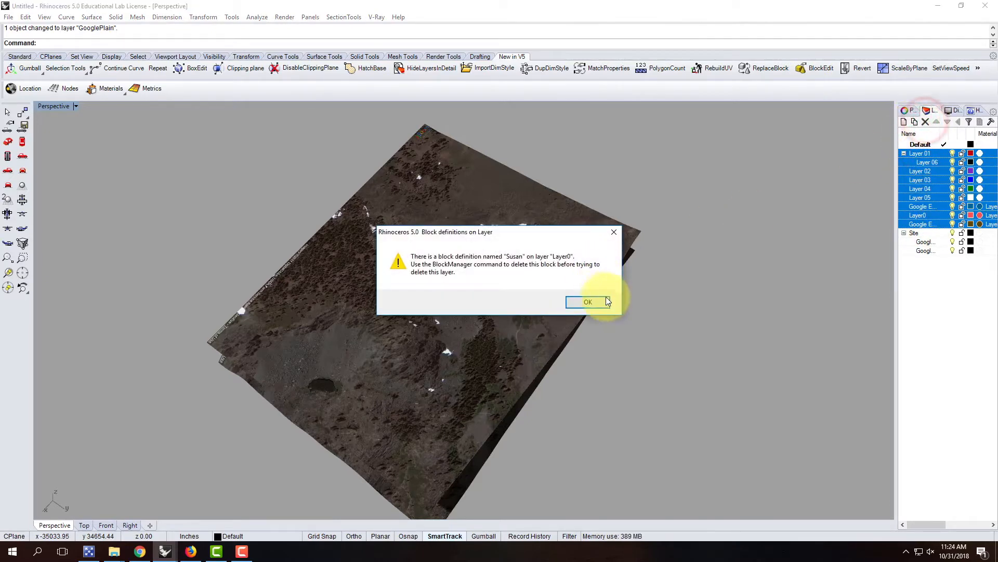
click(588, 302)
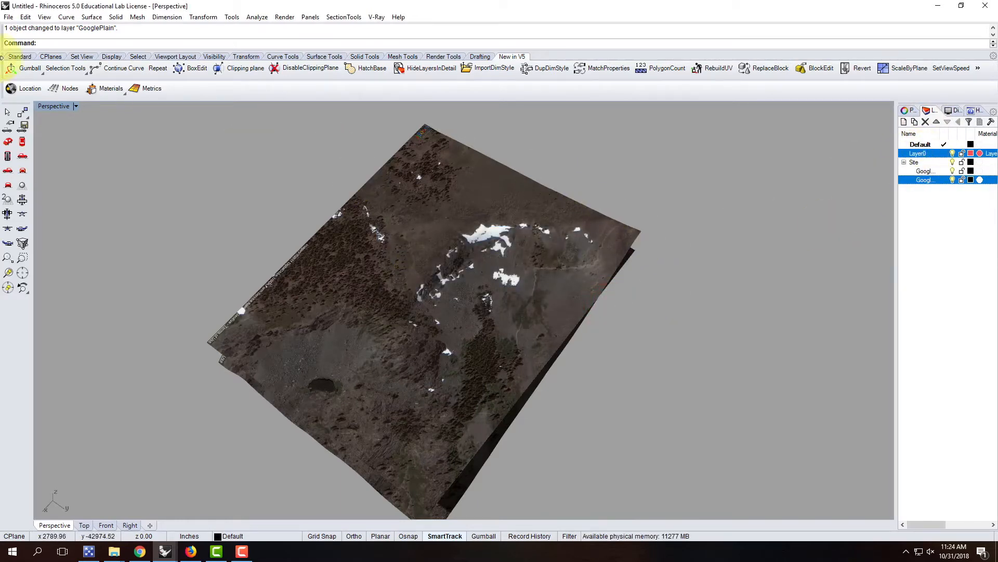
Delete the imported human figure's block definition in the Block Manager.
click(25, 17)
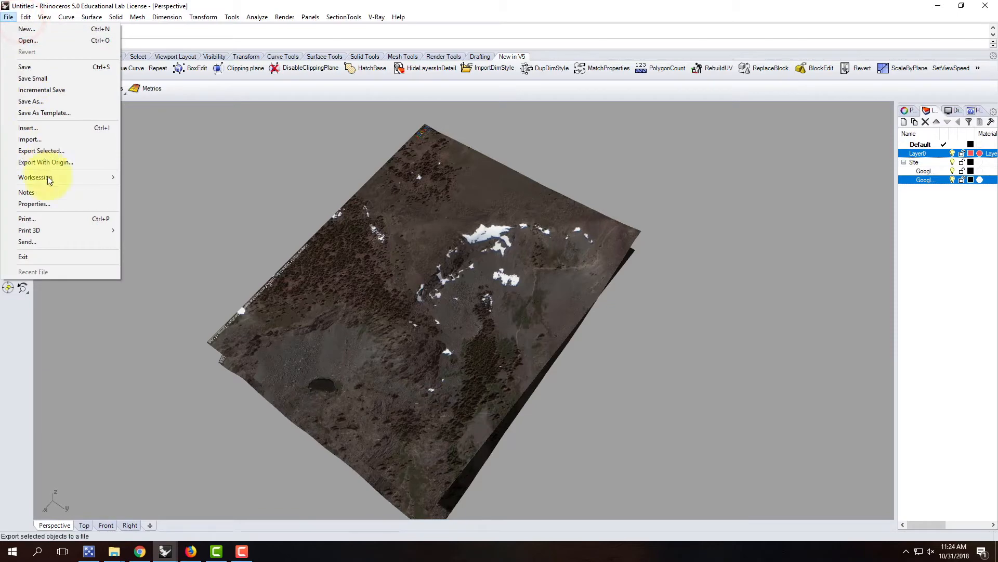
mouse_move(27, 19)
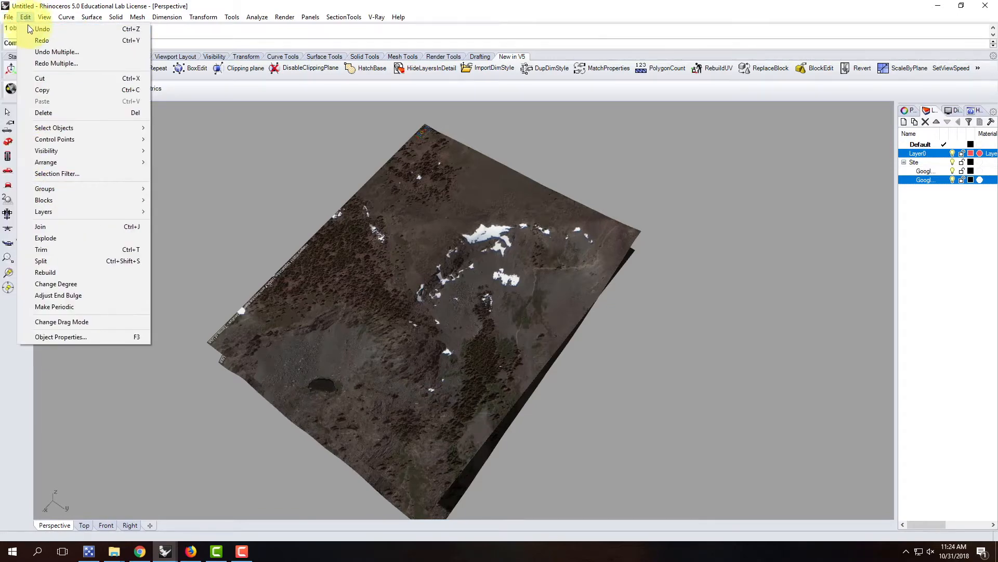
mouse_move(67, 202)
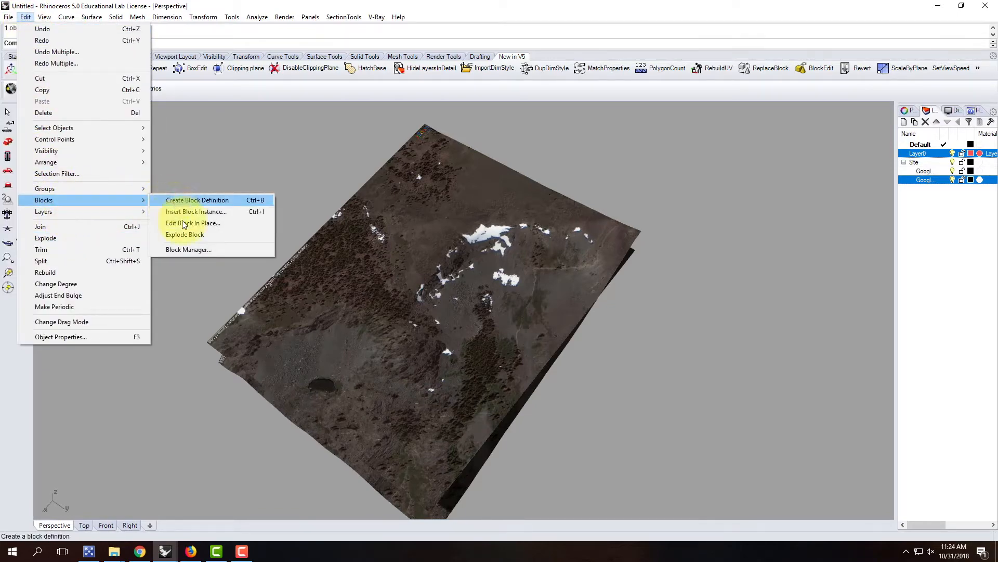
click(185, 251)
click(359, 197)
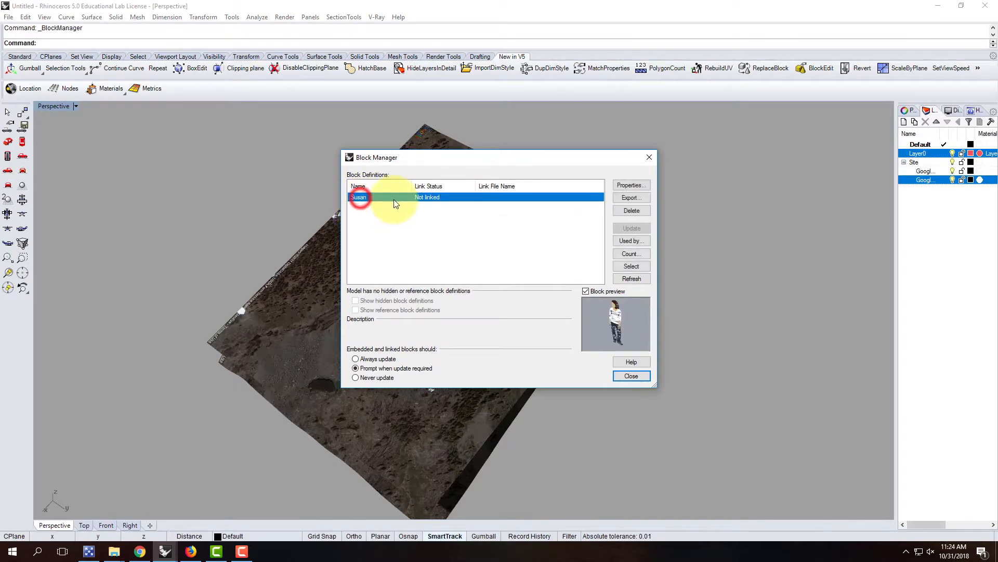
click(638, 211)
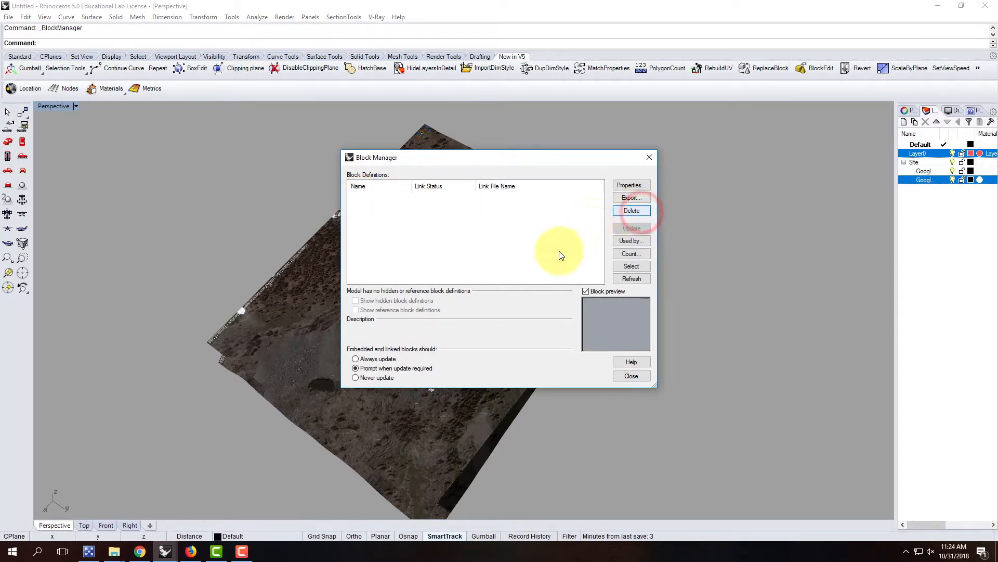
click(639, 376)
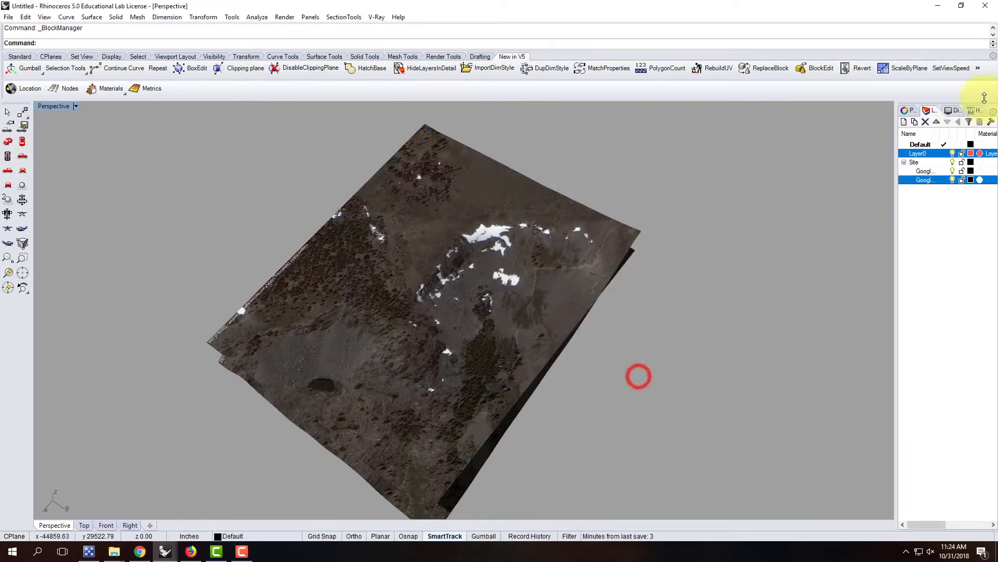
Delete Layer0 while keeping the GooglePlain sublayer and its object.
click(925, 121)
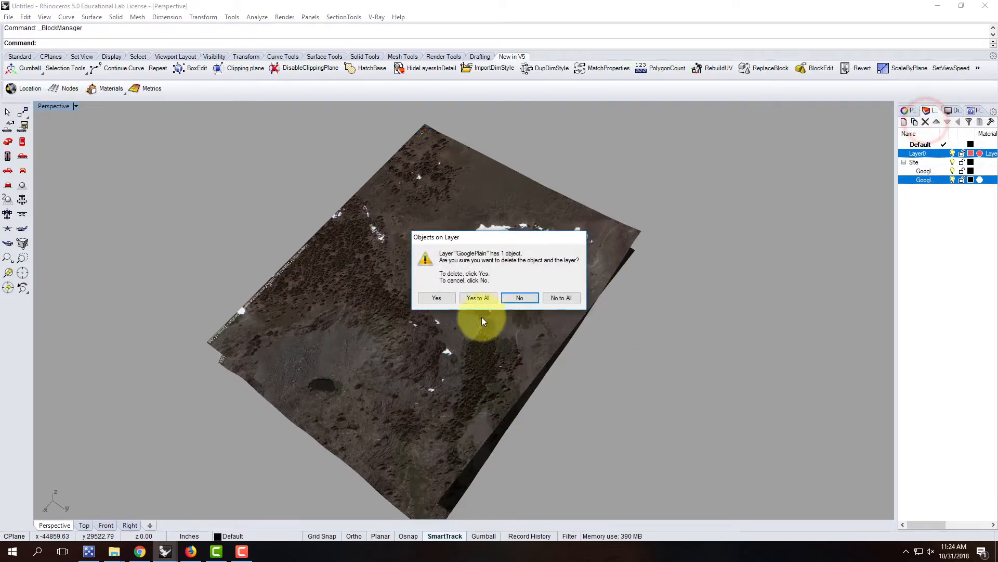
click(563, 297)
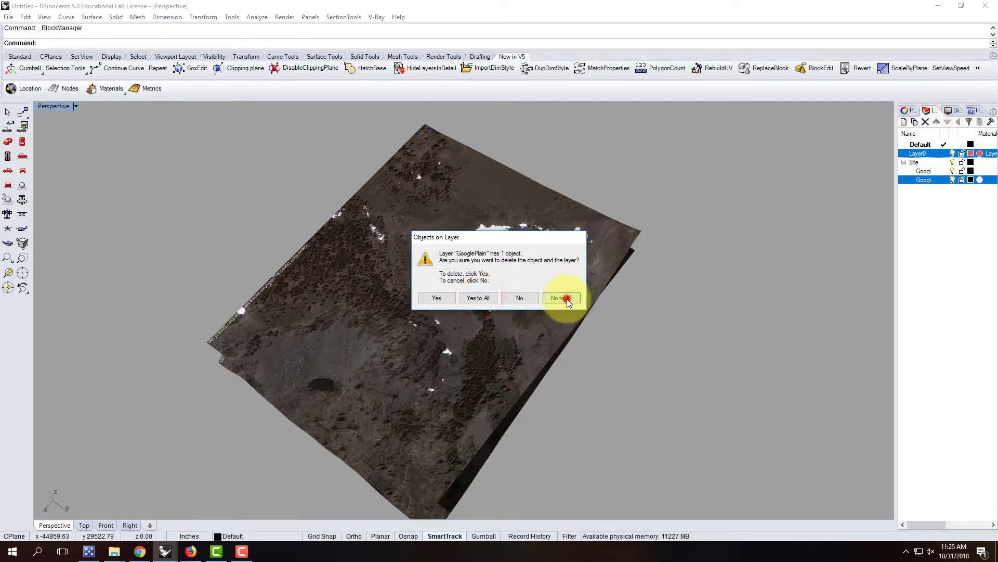
click(921, 145)
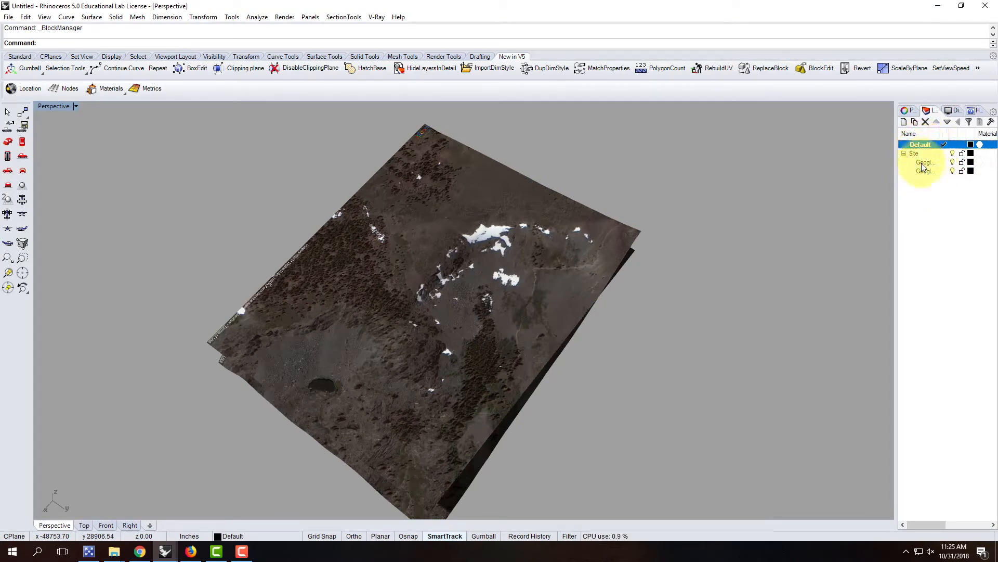
click(910, 154)
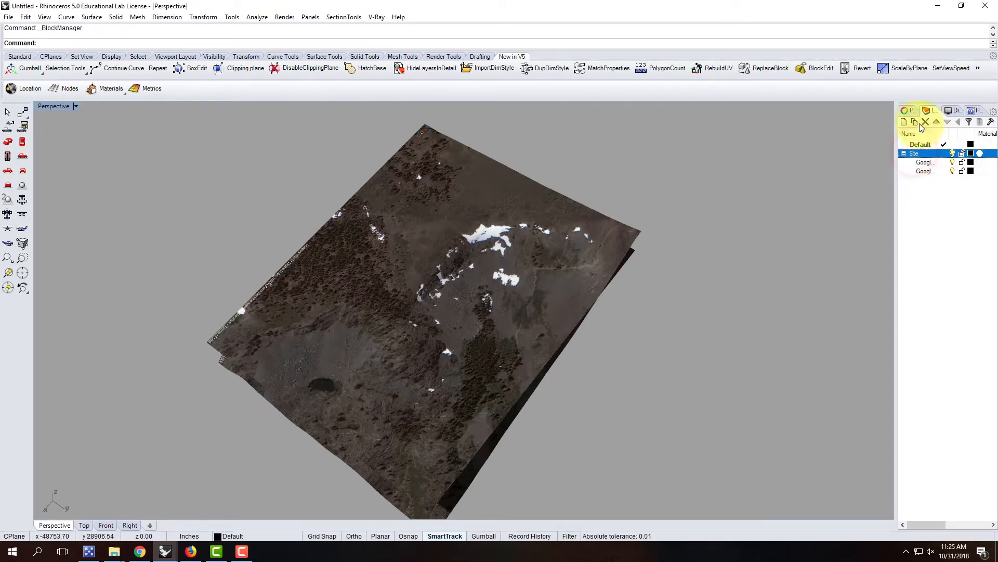
click(906, 122)
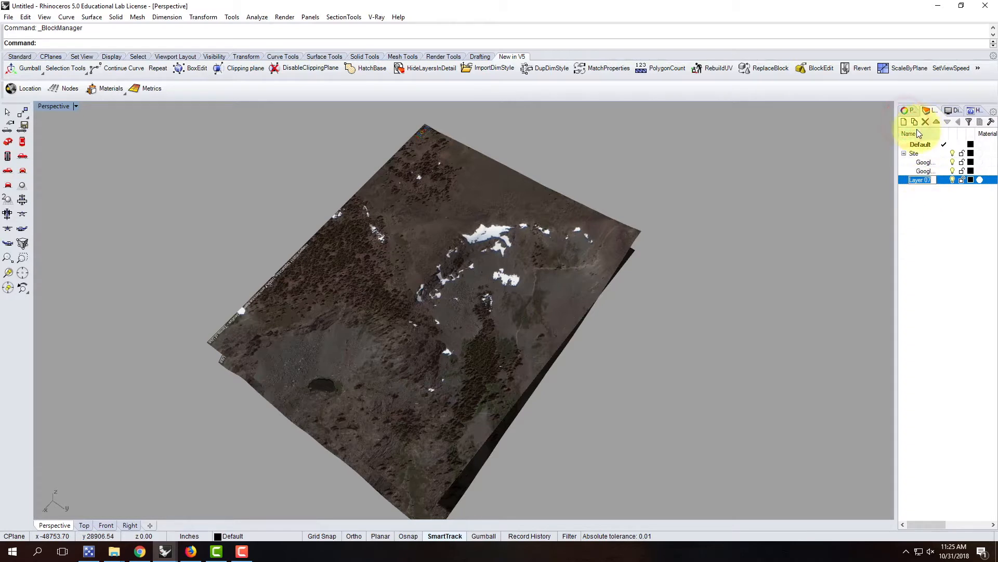
key(ctrl+z)
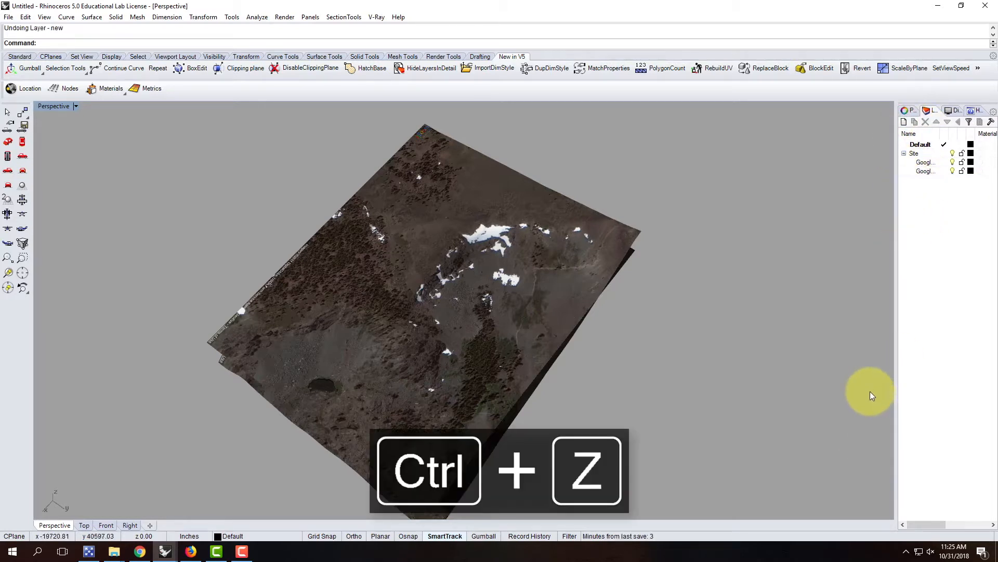
Add a sublayer named ContourXY under the Site layer.
click(919, 153)
click(914, 122)
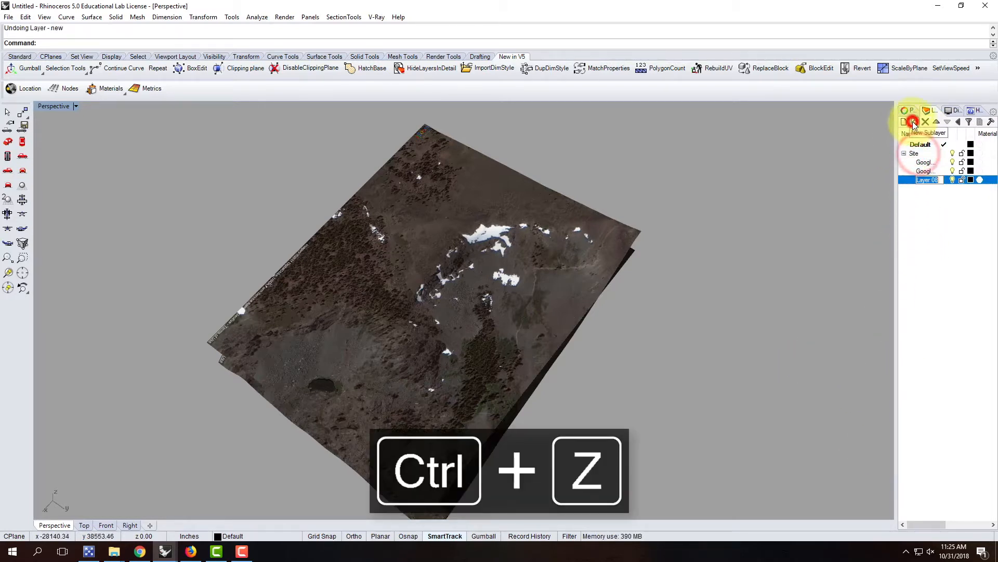
text(Co)
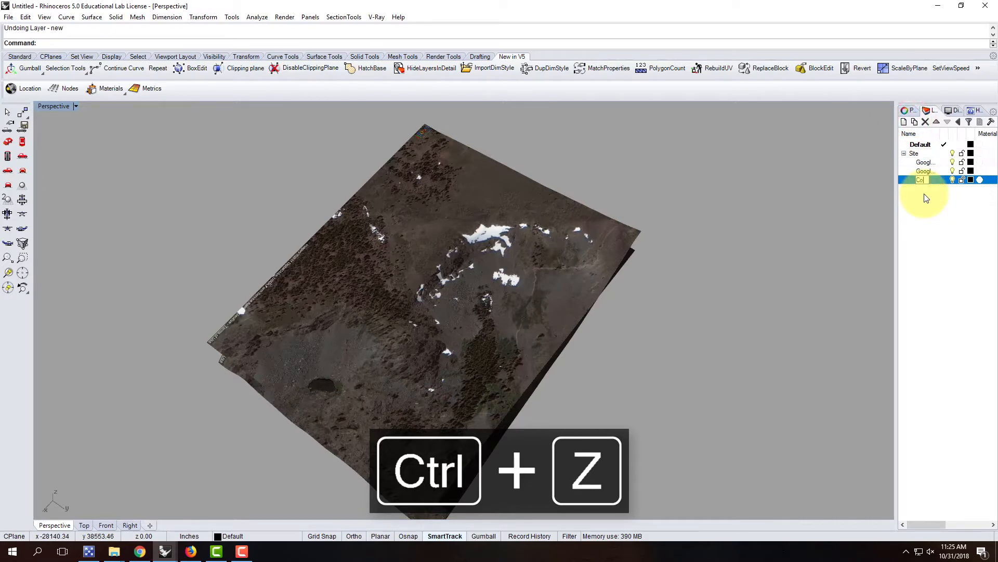
text(ntourXY)
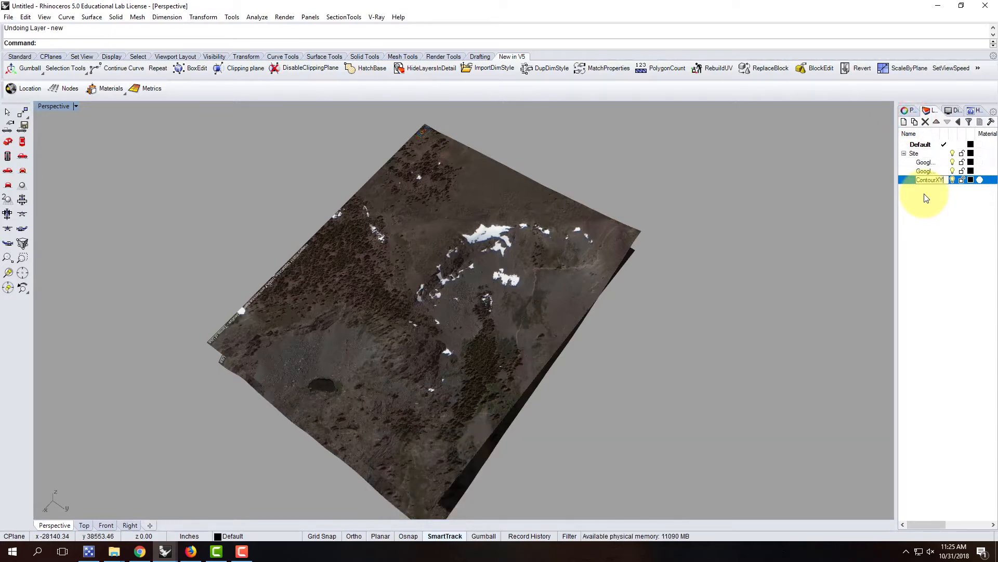
key(Return)
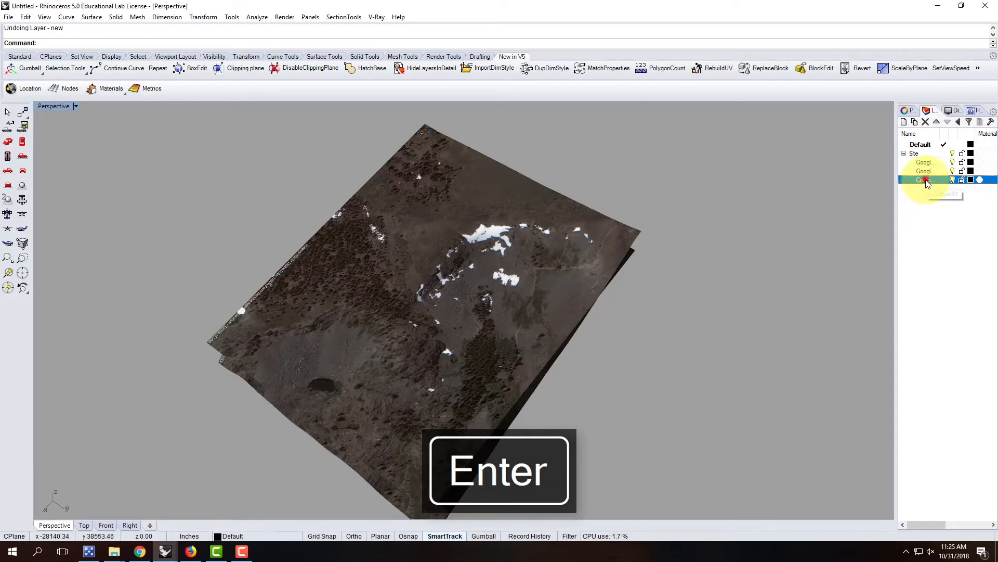
Make ContourXY the current layer and delete the Default layer.
click(910, 180)
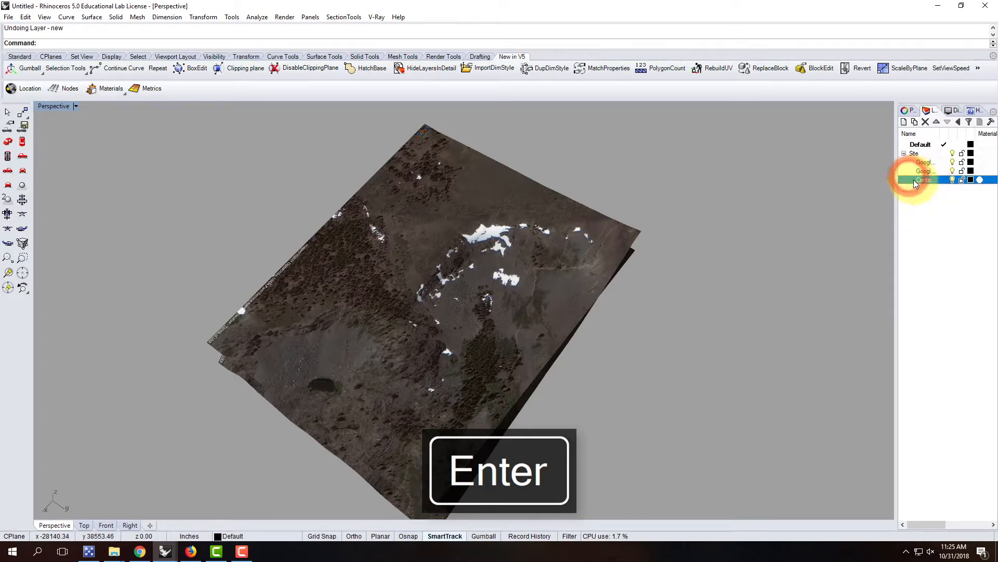
click(945, 182)
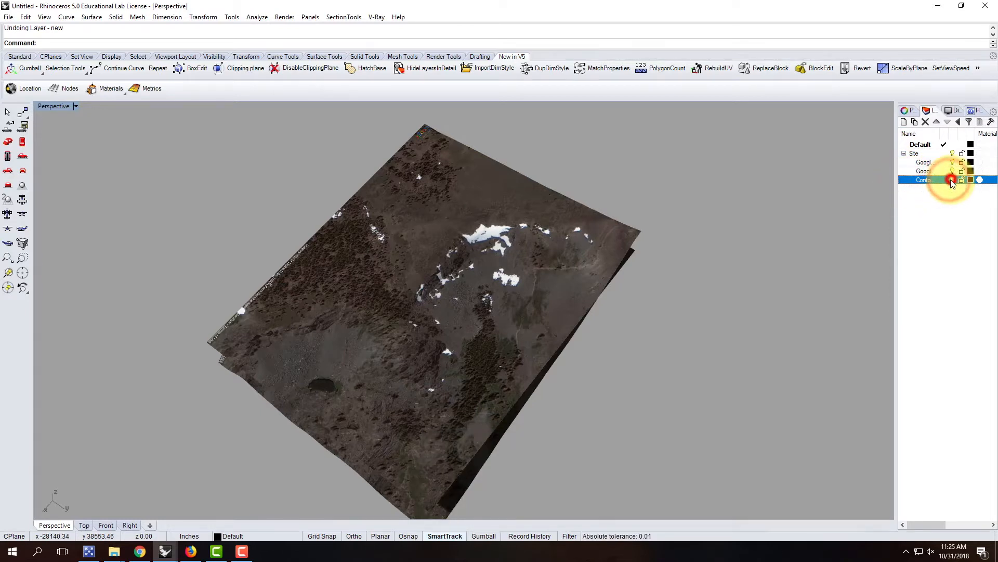
click(919, 134)
click(920, 145)
click(927, 122)
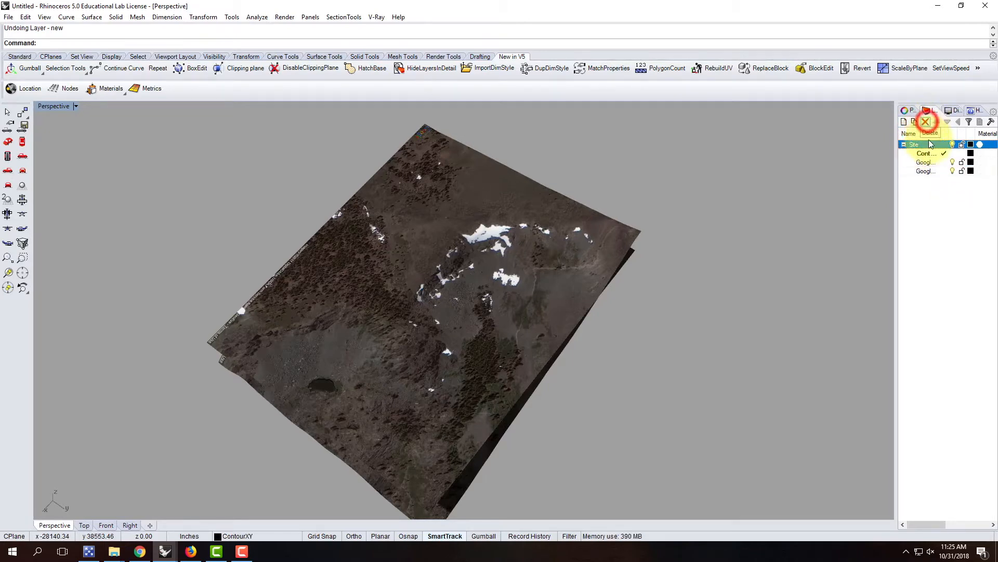
Toggle the two mesh sublayers to identify them, leaving GoogleSketchUp on and GooglePlain off.
click(679, 238)
click(931, 171)
right_drag(598, 284, 541, 207)
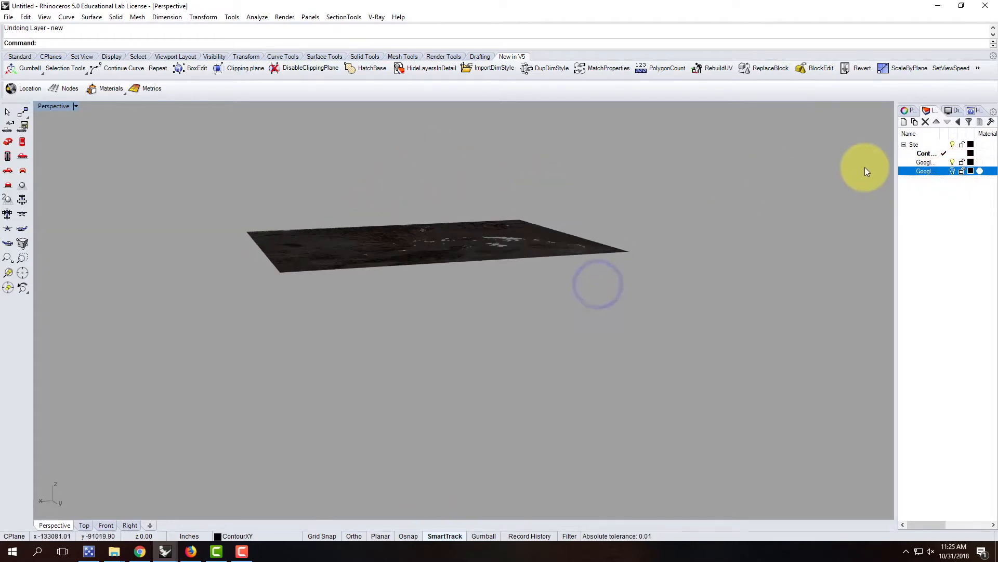
click(952, 170)
click(952, 162)
right_drag(688, 257, 374, 279)
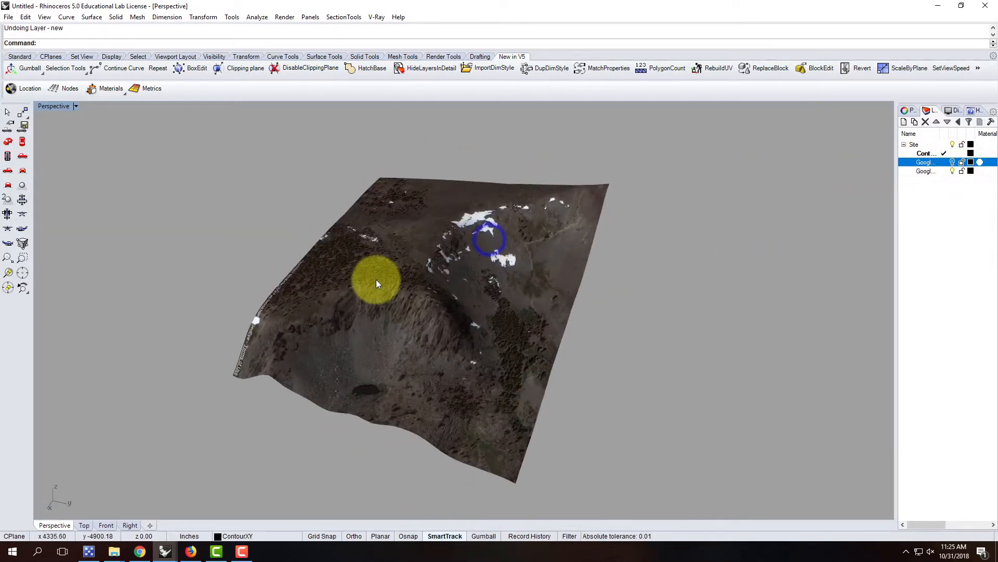
Start the Contour command on the terrain mesh and enable the Knot and Vertex object snaps.
click(376, 279)
text(COn)
key(Return)
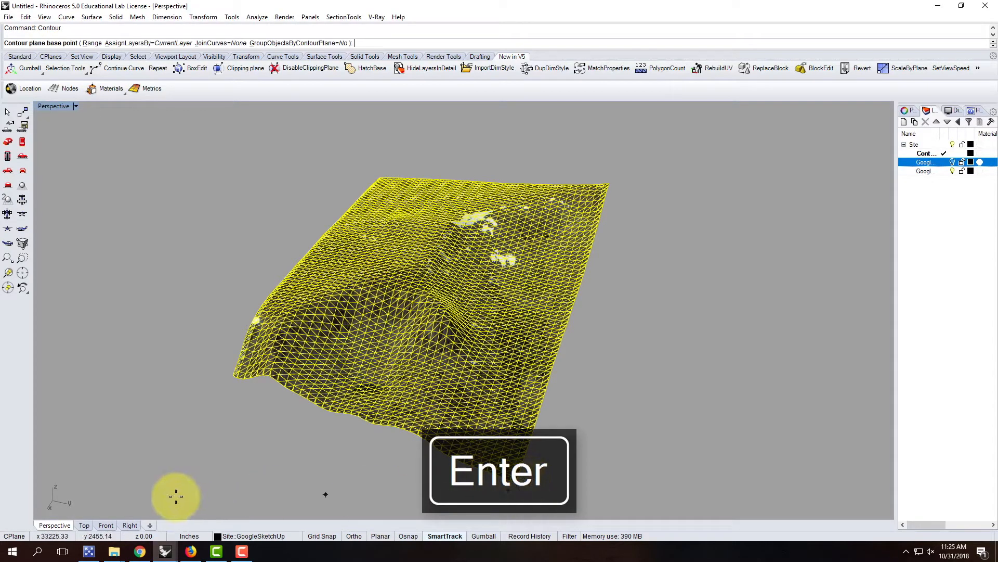
click(409, 536)
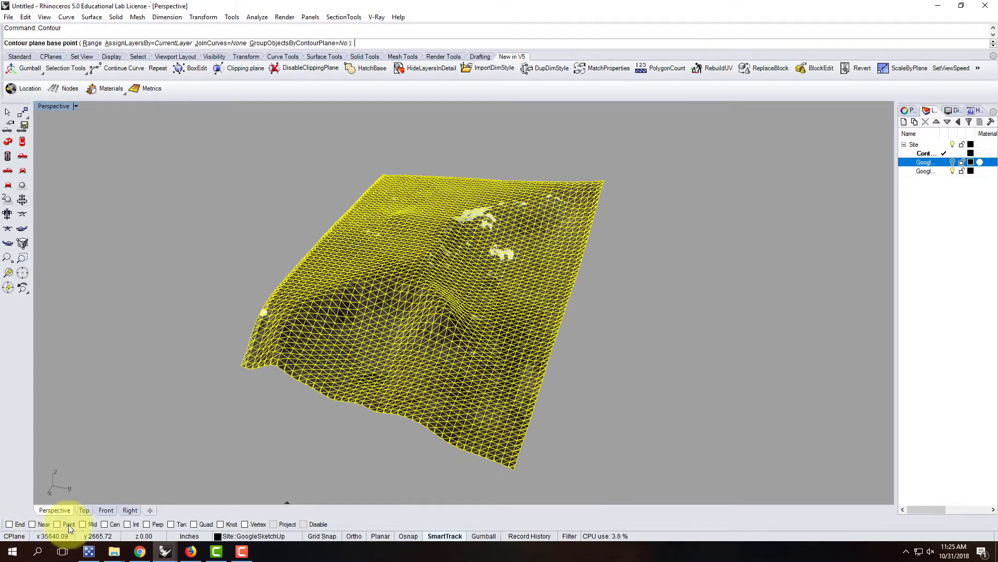
click(244, 524)
click(220, 524)
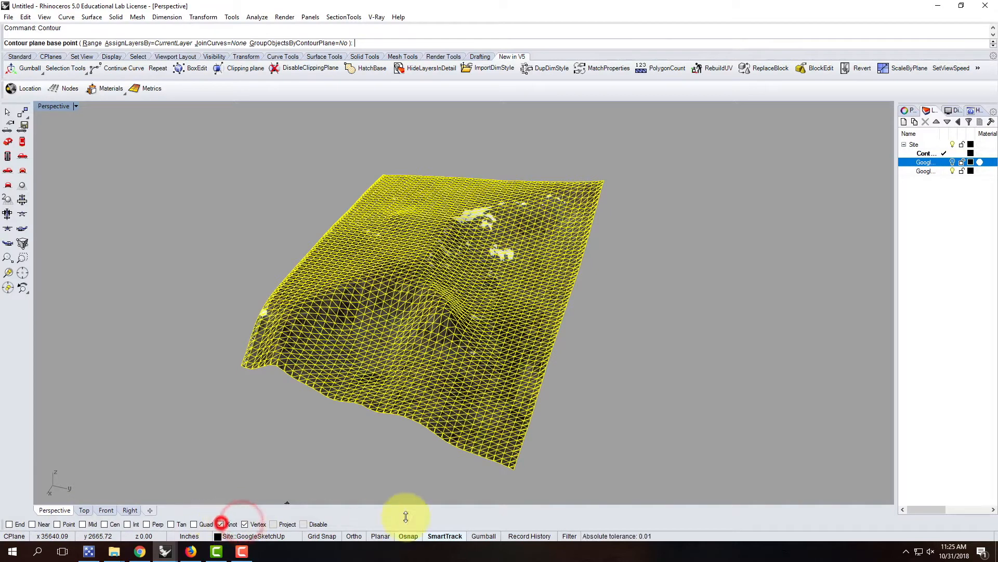
Create contours from the mesh's near corner vertex, with Ortho on, the direction along the front edge and a spacing of 100.
click(518, 471)
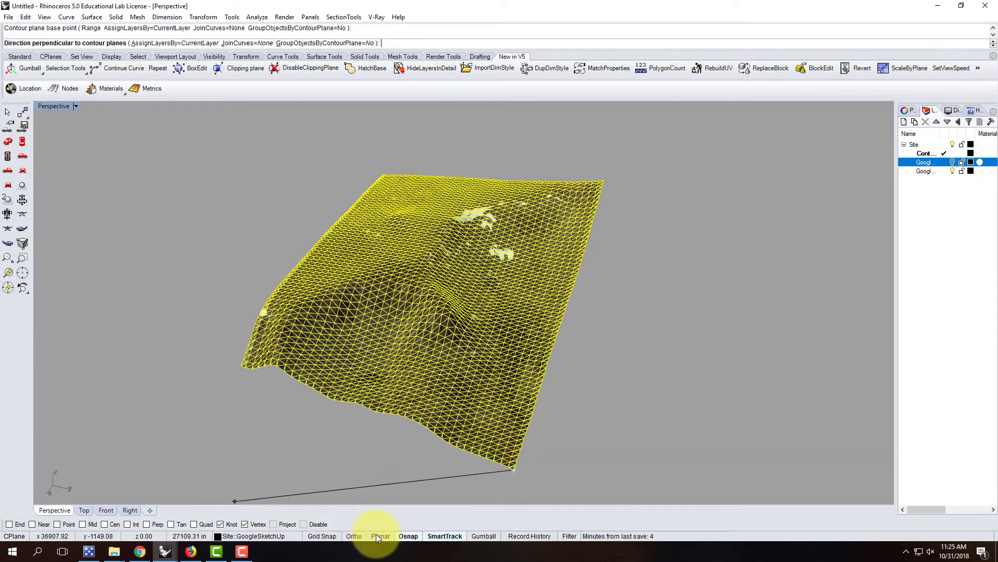
click(356, 536)
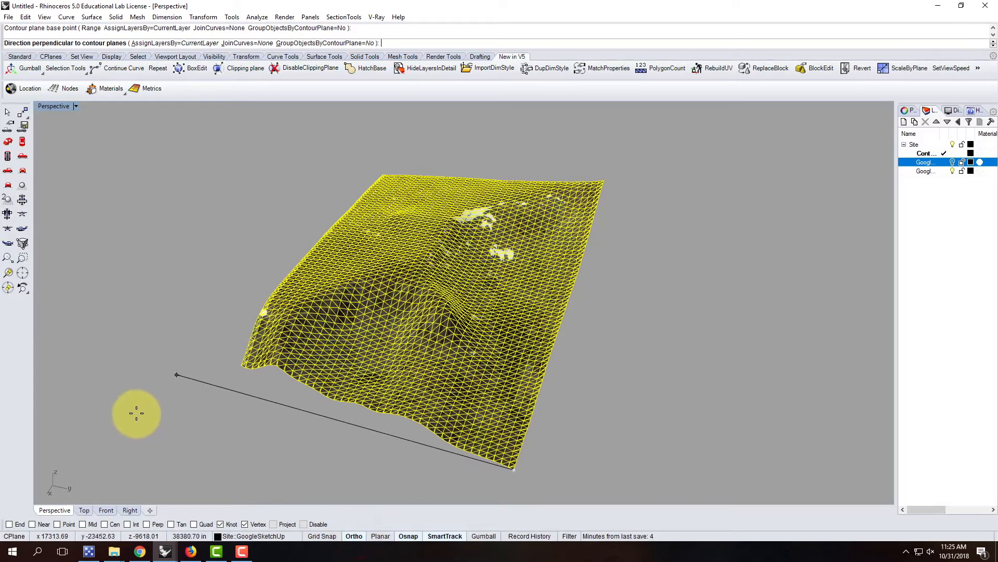
click(136, 413)
text(100)
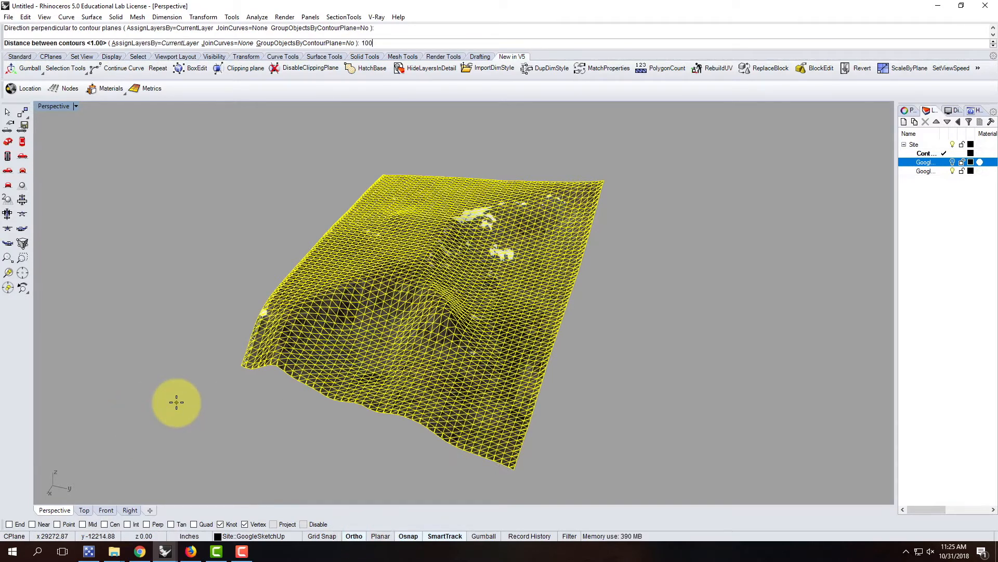
key(Return)
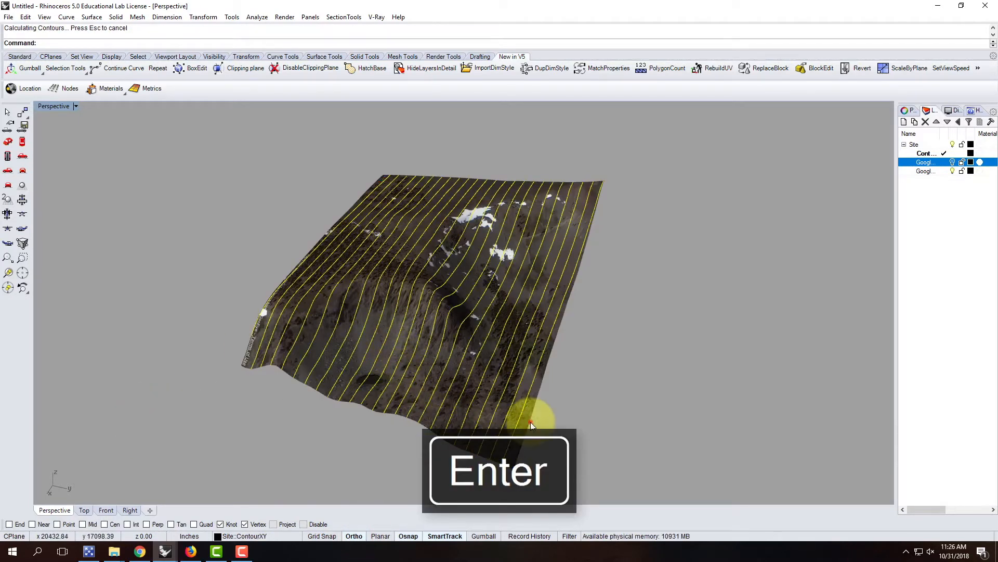
Contour the terrain mesh a second time from the same near corner vertex, with the direction running along the adjacent side edge.
click(530, 421)
click(564, 451)
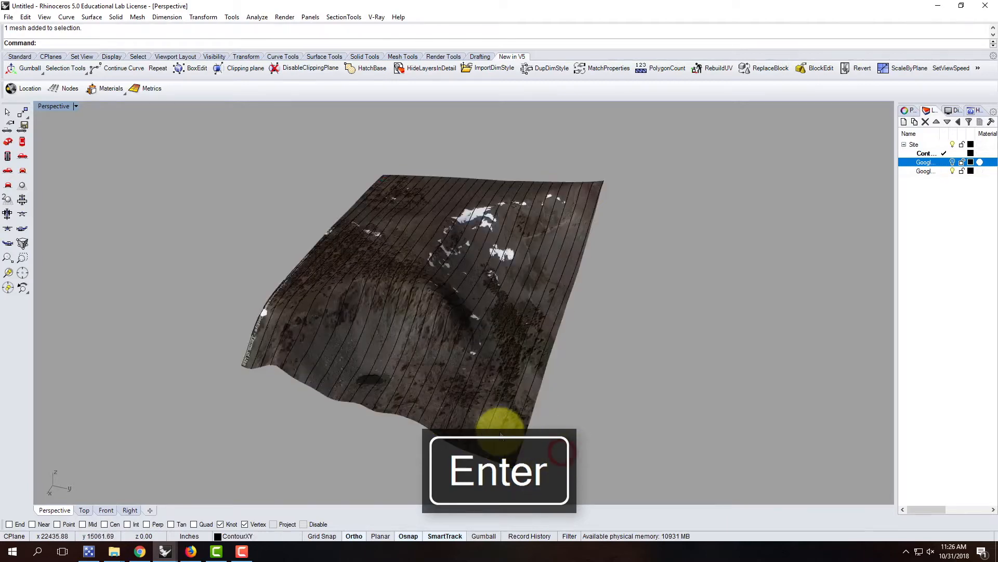
click(505, 438)
key(Return)
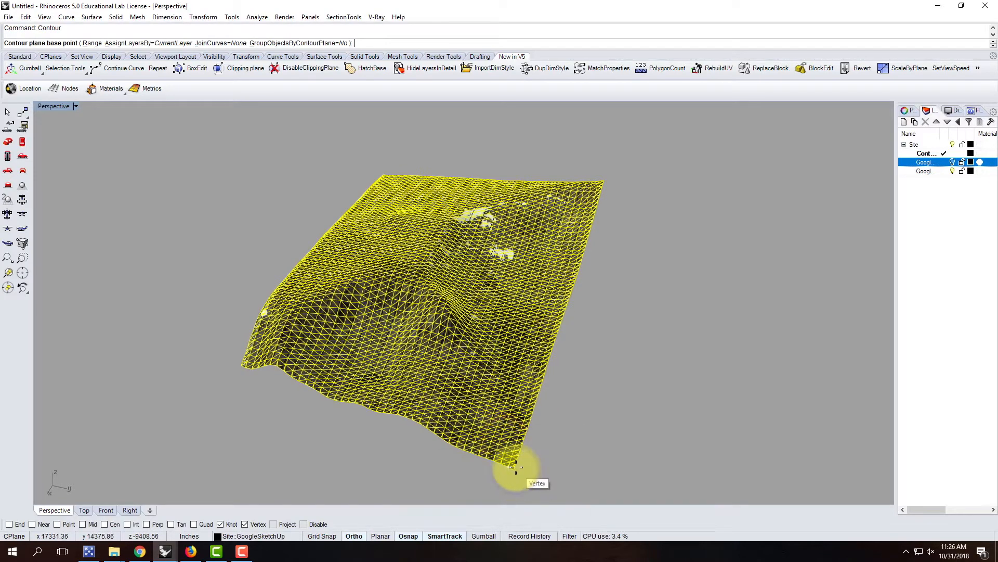
scroll(514, 468, up, 5)
click(458, 424)
scroll(442, 452, down, 8)
click(564, 124)
key(Return)
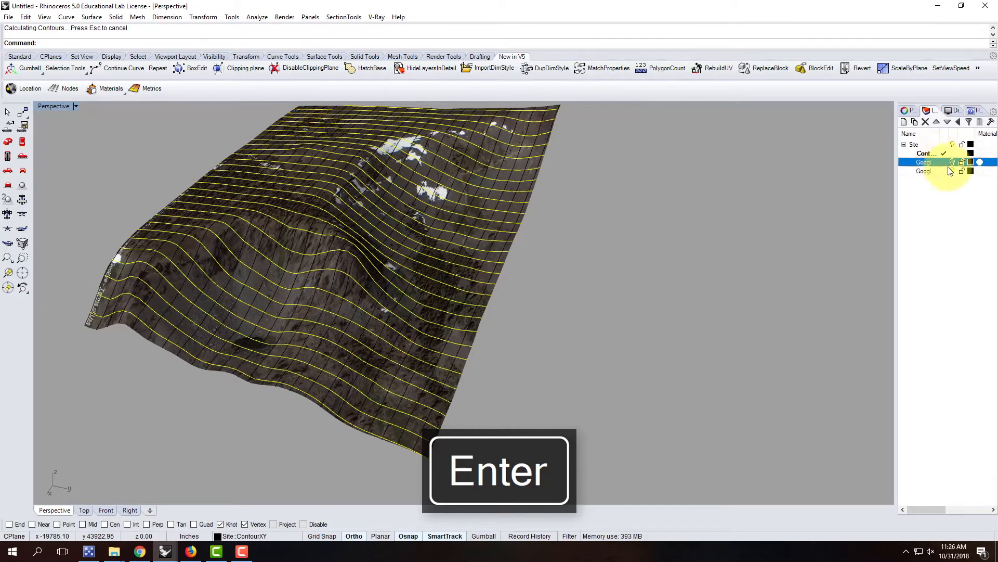
Hide the terrain mesh by turning off the GoogleSketchUp and GooglePlain sublayers, leaving the contour grid on.
click(954, 171)
click(695, 250)
scroll(653, 254, down, 8)
right_drag(479, 250, 493, 319)
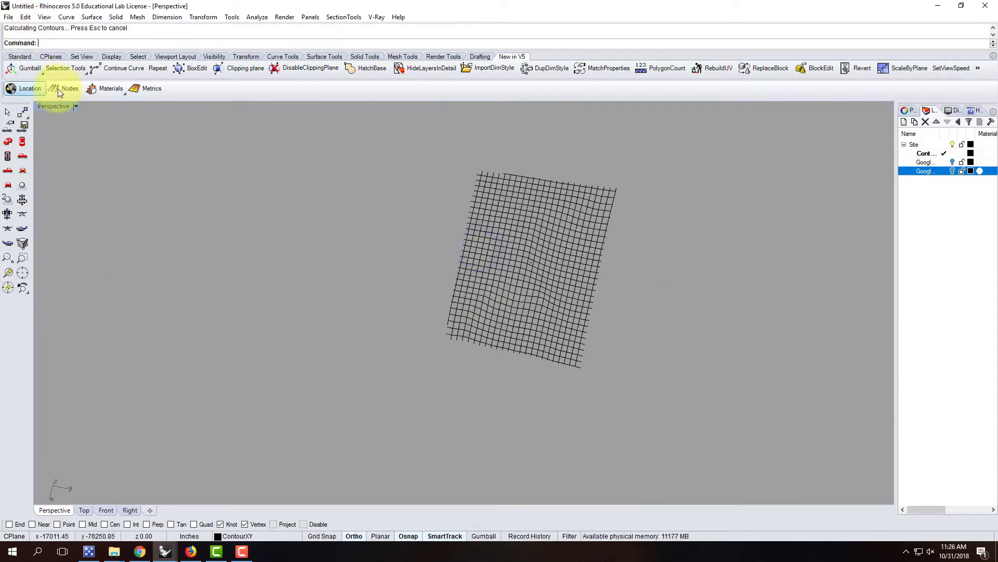
Select the outermost complete contour curves on all four sides of the grid in the Top view as cutting objects.
double_click(58, 107)
scroll(305, 204, down, 20)
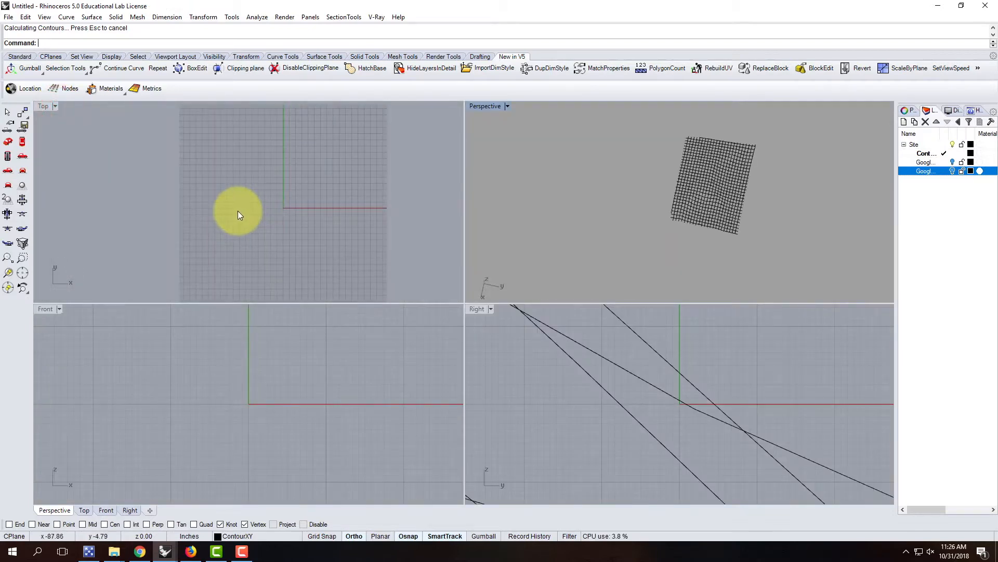
scroll(248, 205, up, 5)
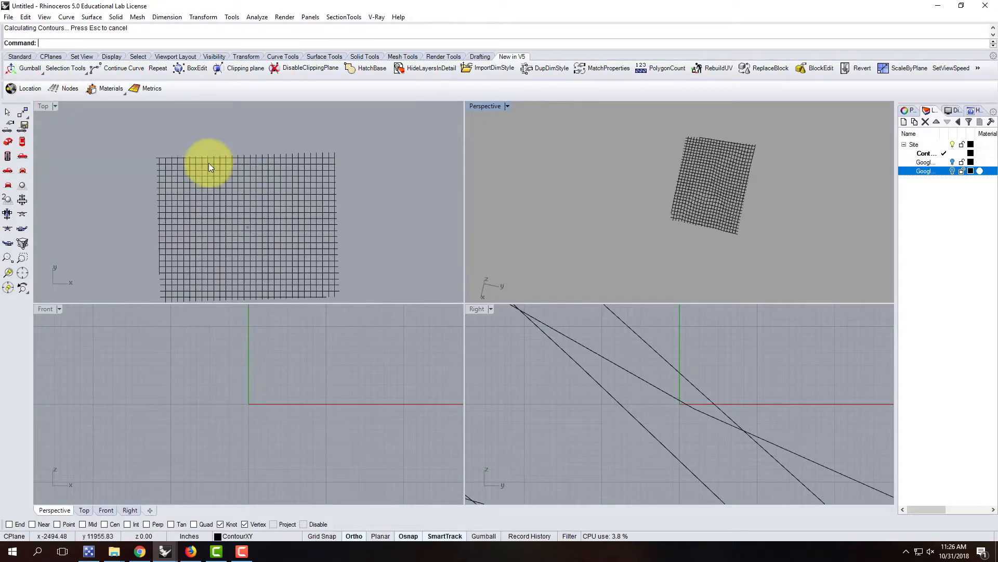
scroll(140, 162, up, 2)
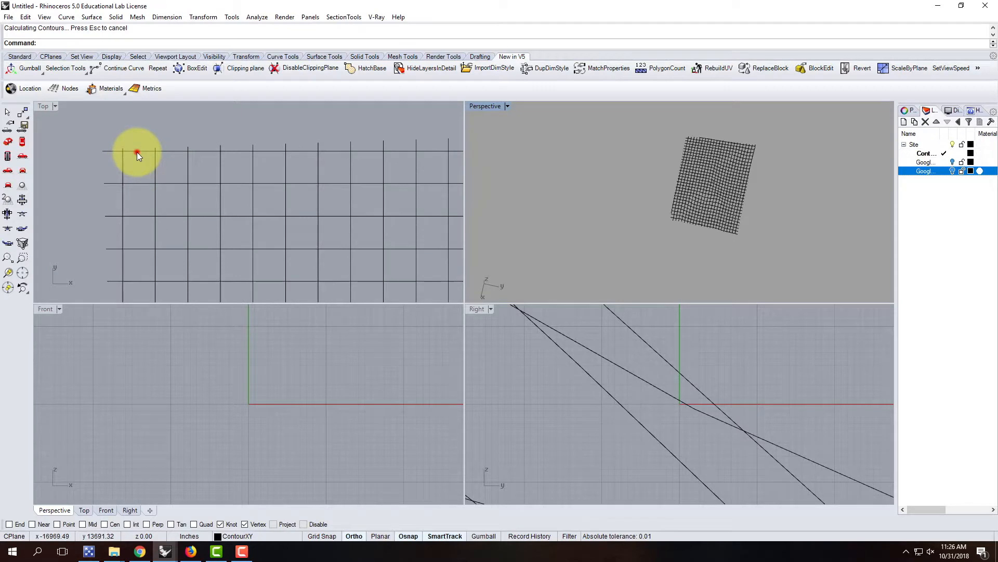
click(137, 152)
click(124, 160)
scroll(145, 146, down, 5)
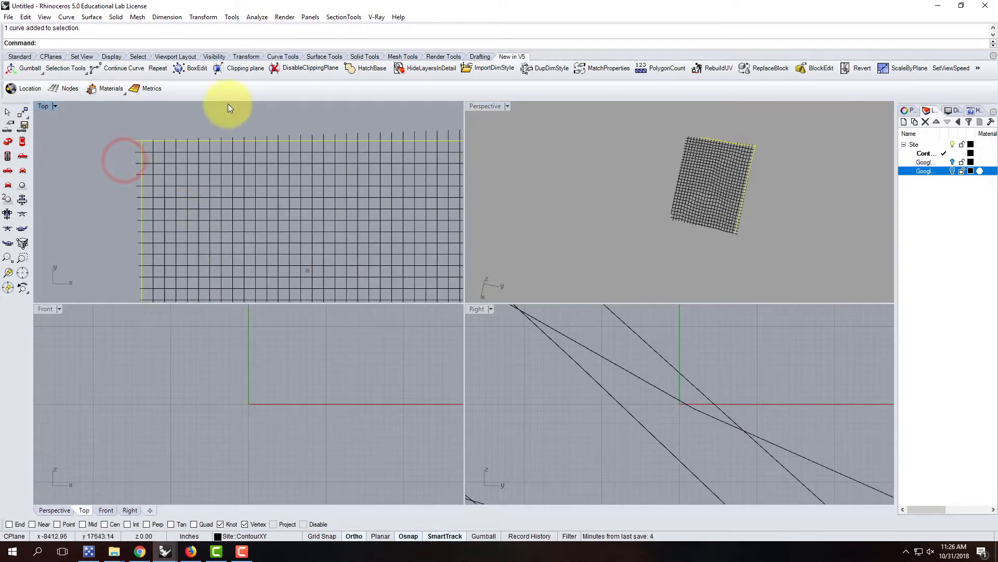
scroll(206, 224, up, 4)
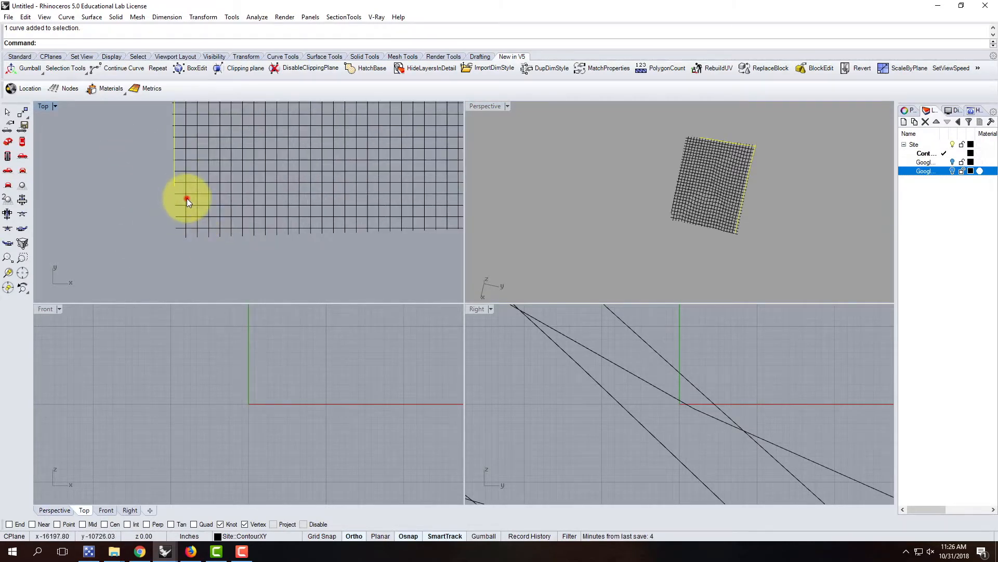
shift+click(186, 198)
shift+click(192, 227)
scroll(158, 251, down, 5)
scroll(338, 234, up, 5)
shift+click(322, 221)
shift+click(335, 208)
scroll(312, 208, down, 5)
scroll(335, 123, up, 7)
Trim the contour ends that overhang the grid's upper edge and upper-right corner in the Top view.
text(trim)
key(Return)
scroll(322, 135, up, 2)
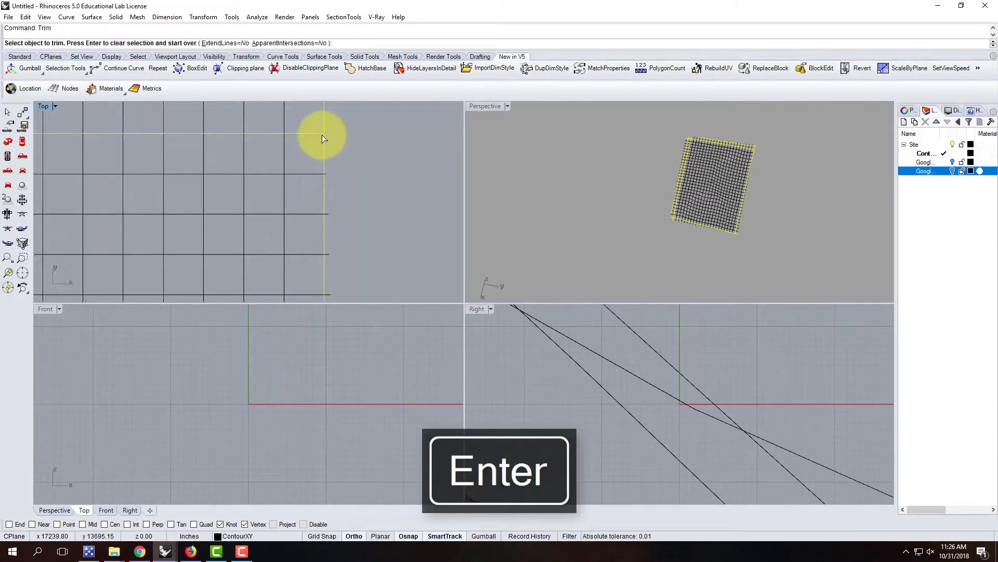
click(329, 134)
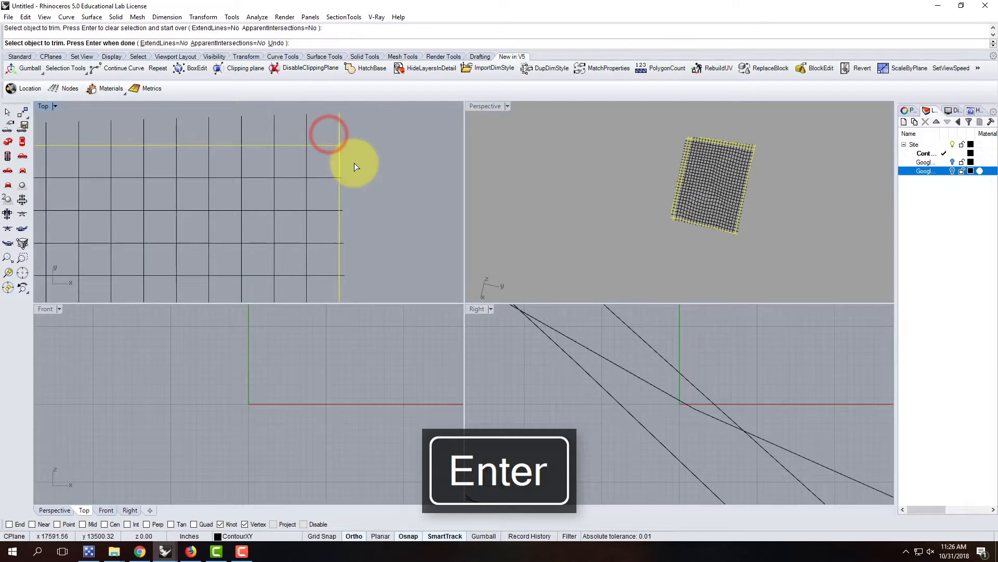
scroll(386, 150, down, 3)
click(392, 143)
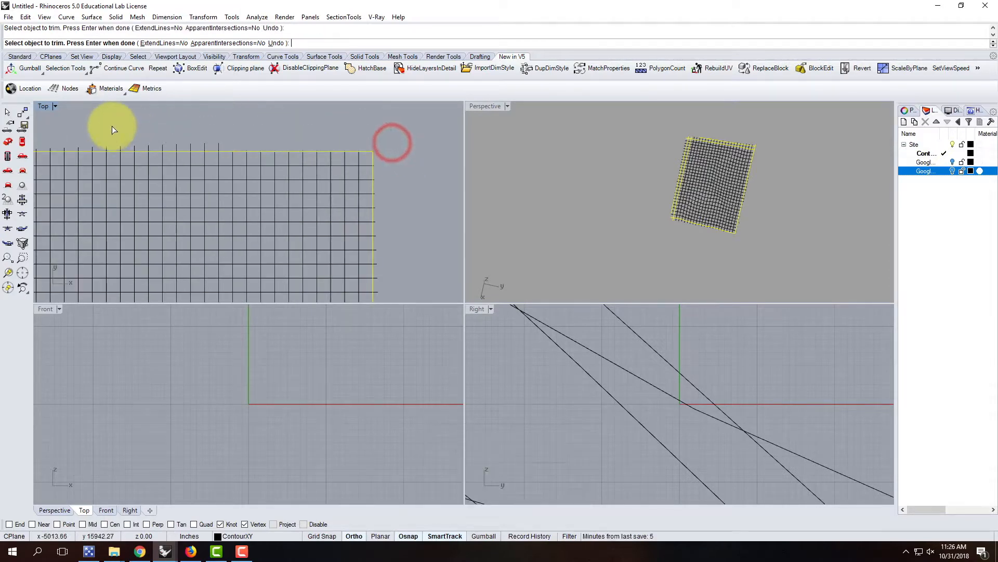
scroll(384, 148, down, 4)
scroll(172, 140, up, 6)
click(401, 138)
drag(401, 139, 36, 158)
scroll(269, 144, down, 5)
Trim the remaining overhangs at the grid's upper-left corner and the contour ends beyond its left edge.
scroll(146, 157, up, 11)
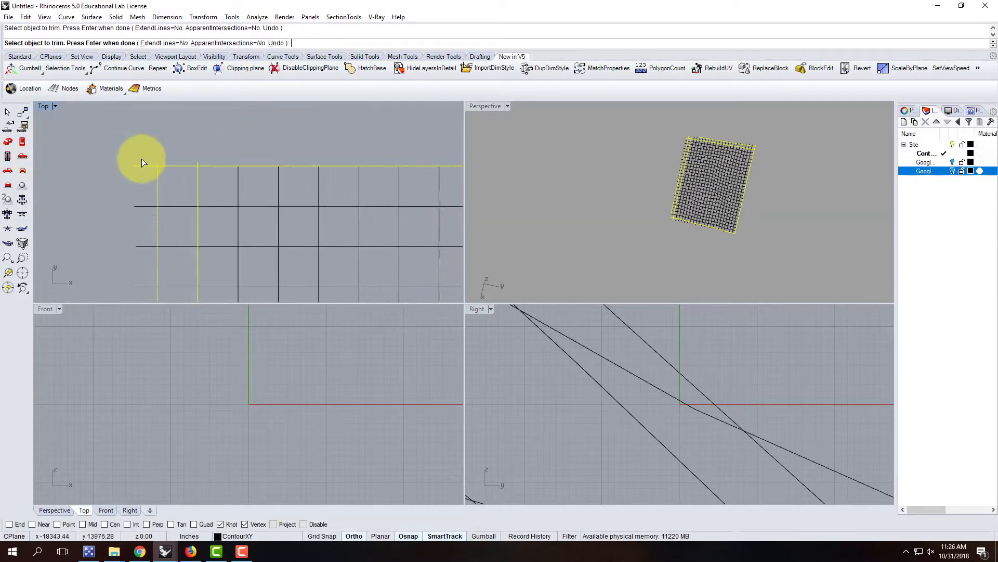
scroll(145, 163, up, 4)
click(161, 163)
click(258, 166)
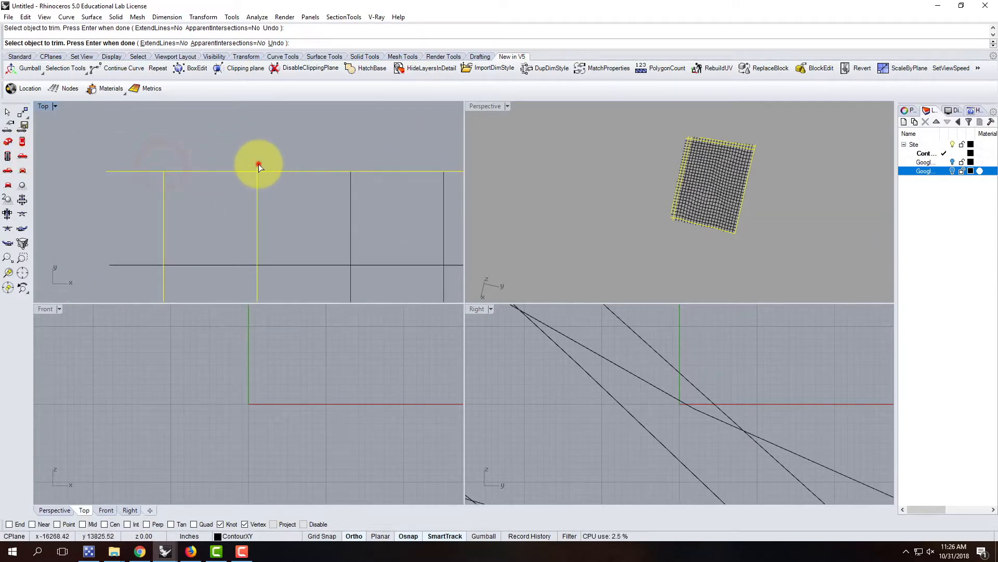
scroll(270, 138, down, 6)
click(264, 126)
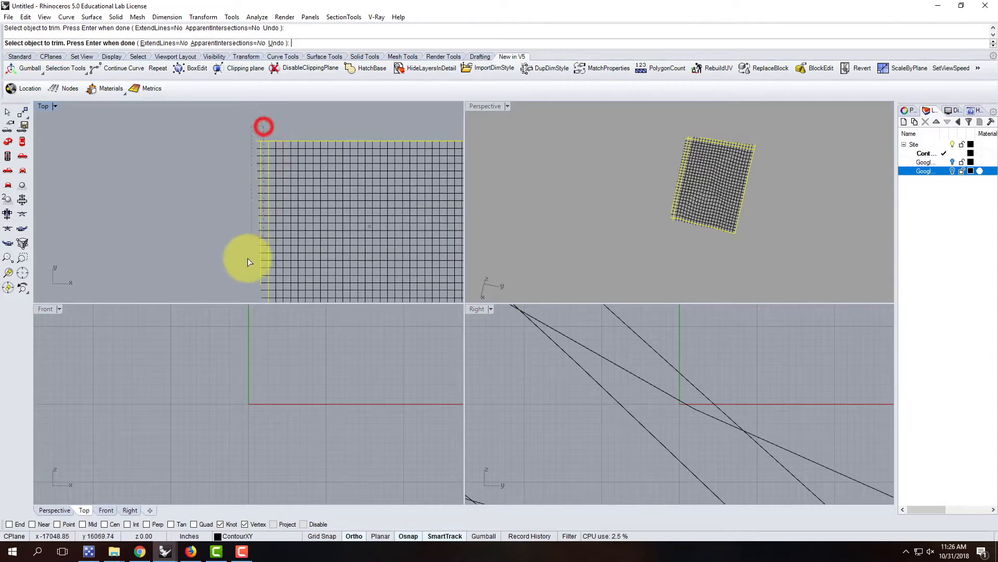
scroll(266, 130, down, 3)
scroll(263, 208, up, 5)
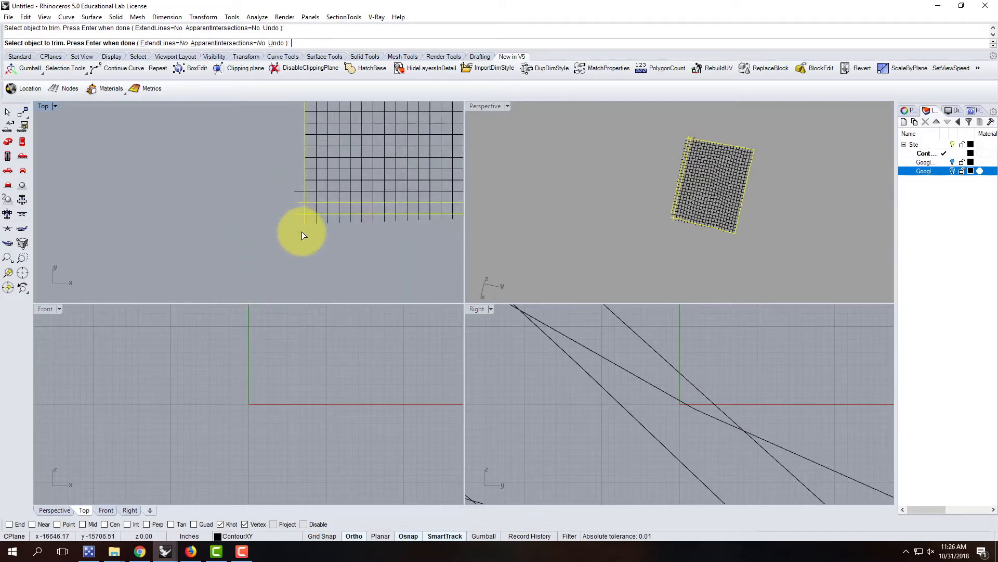
Trim the contour ends that overhang the grid's lower edge and its lower-right side.
scroll(212, 207, down, 3)
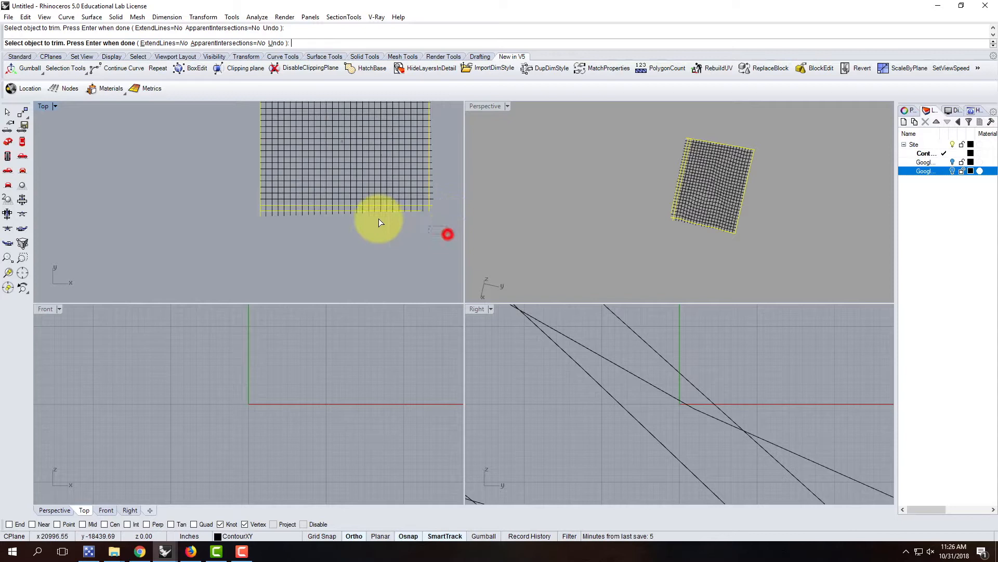
click(255, 209)
drag(446, 217, 430, 115)
scroll(354, 308, down, 6)
scroll(382, 223, down, 8)
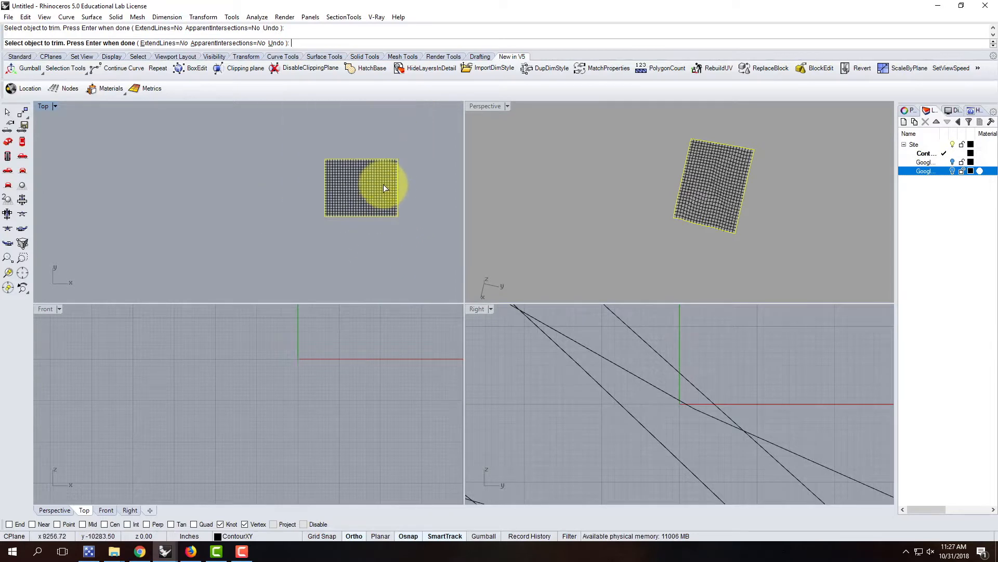
Trim the leftover contour ends along the grid's right edge, finish the Trim command and deselect the curves.
scroll(395, 166, up, 12)
scroll(390, 224, up, 6)
drag(416, 226, 388, 105)
scroll(379, 132, down, 3)
scroll(389, 198, up, 7)
drag(398, 195, 379, 141)
scroll(386, 139, down, 5)
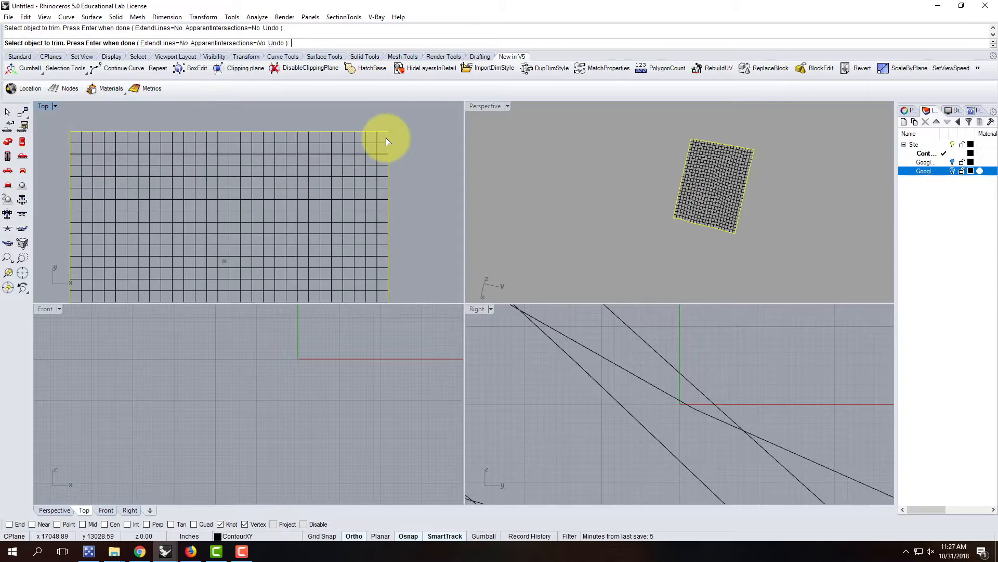
key(Return)
click(419, 130)
scroll(345, 139, down, 5)
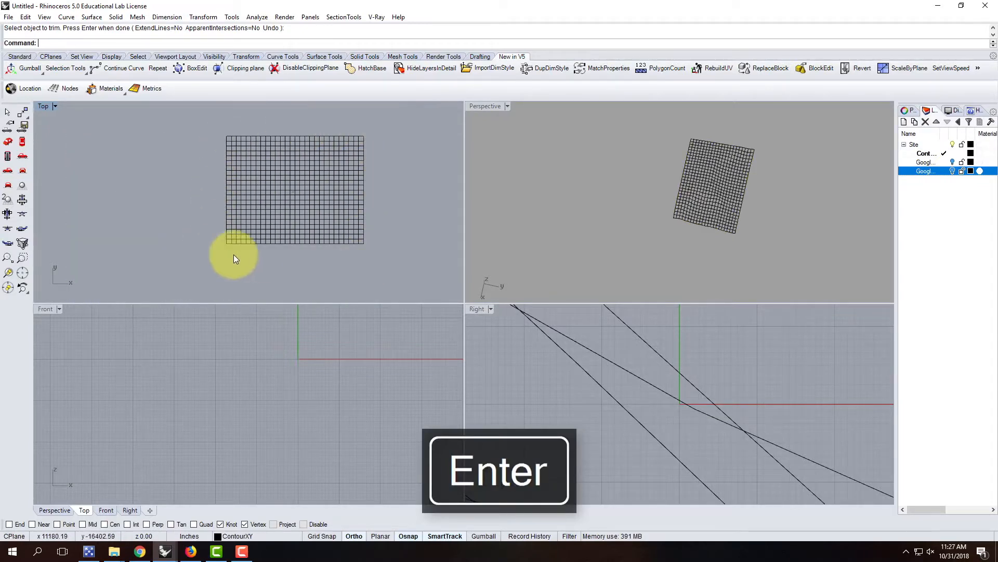
Create a Curve Network surface from all trimmed contours, with edge tolerance 0.01, interior tolerance 0.1 and Position matching on all four edges.
drag(195, 120, 410, 267)
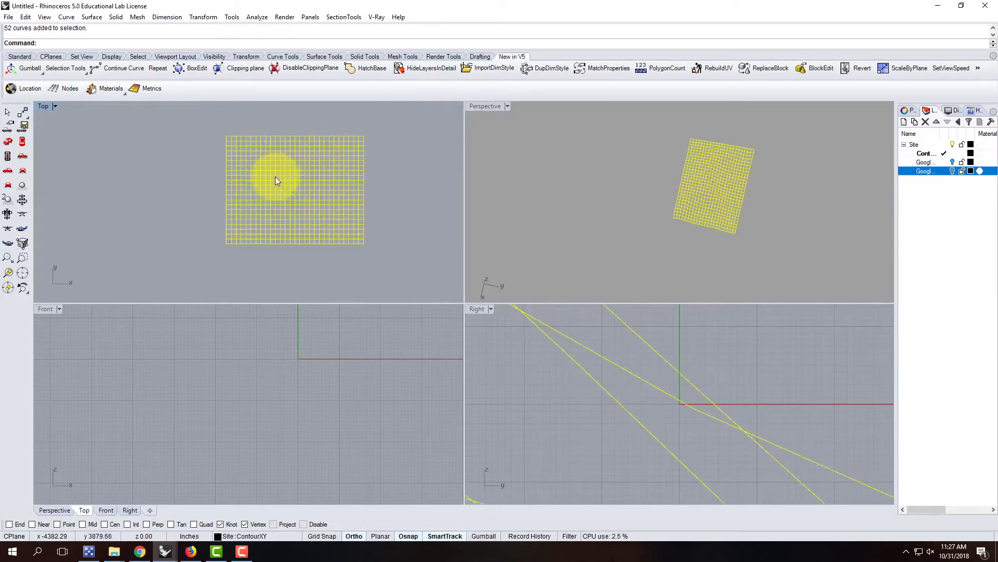
click(91, 17)
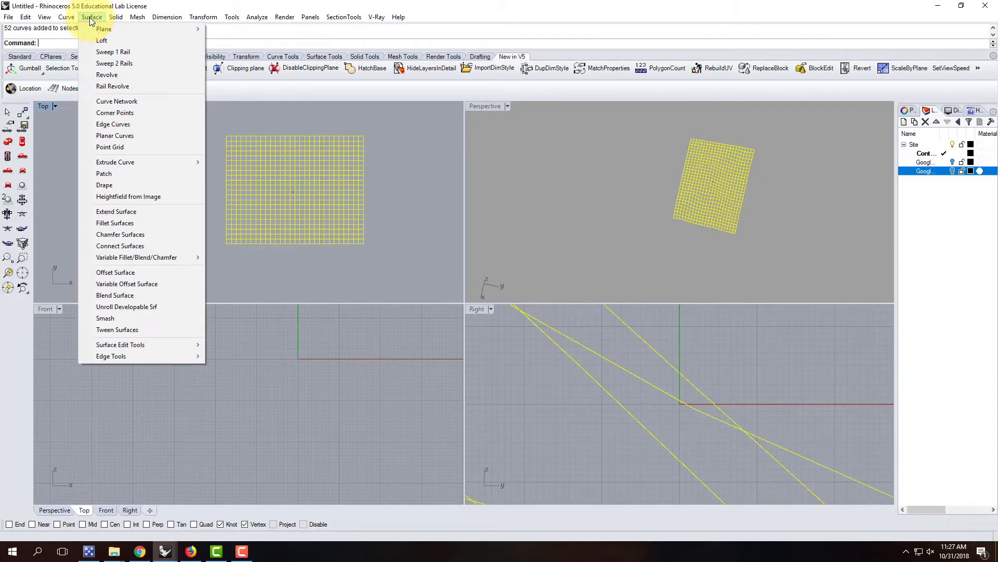
click(111, 102)
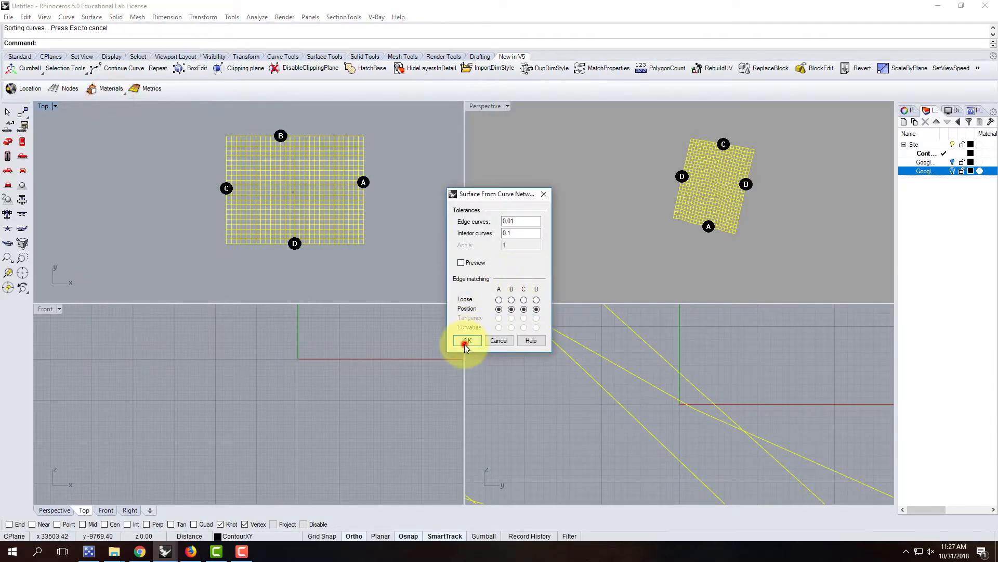
click(466, 341)
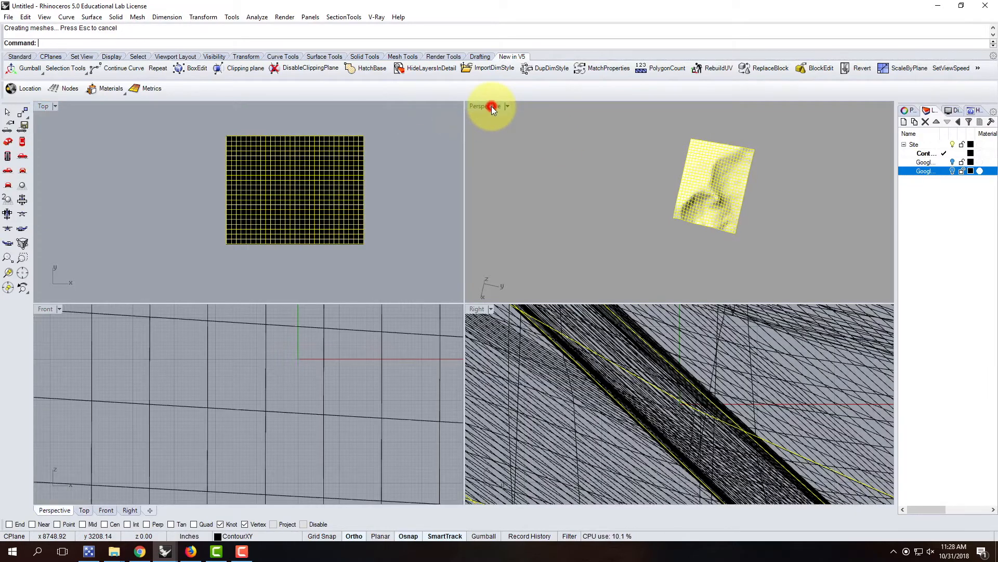
Rebuild the network surface with a point count of 100 in U and 100 in V, keeping degree 3 and deleting the input.
double_click(492, 106)
scroll(591, 286, up, 5)
click(668, 270)
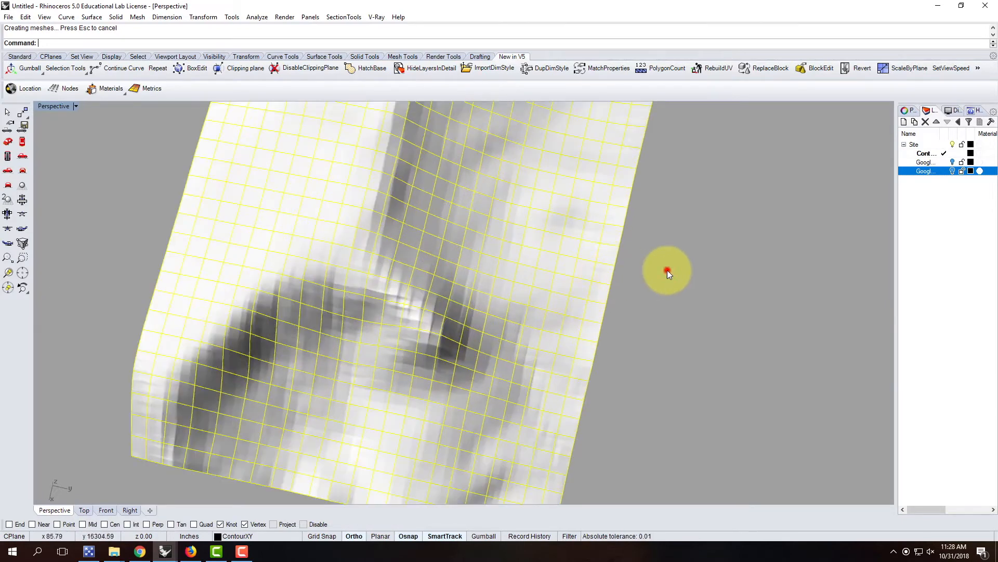
click(568, 248)
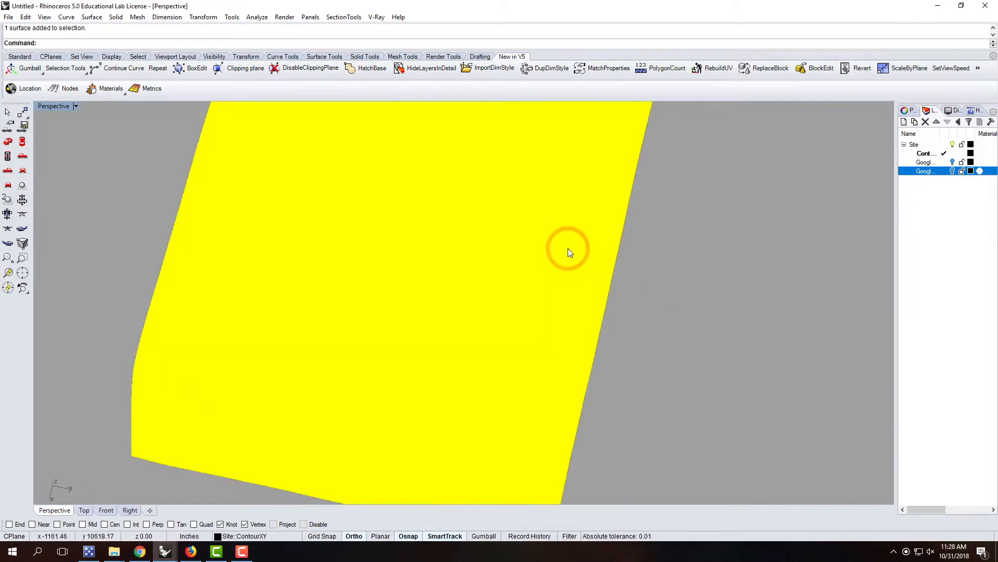
text(Rebuild)
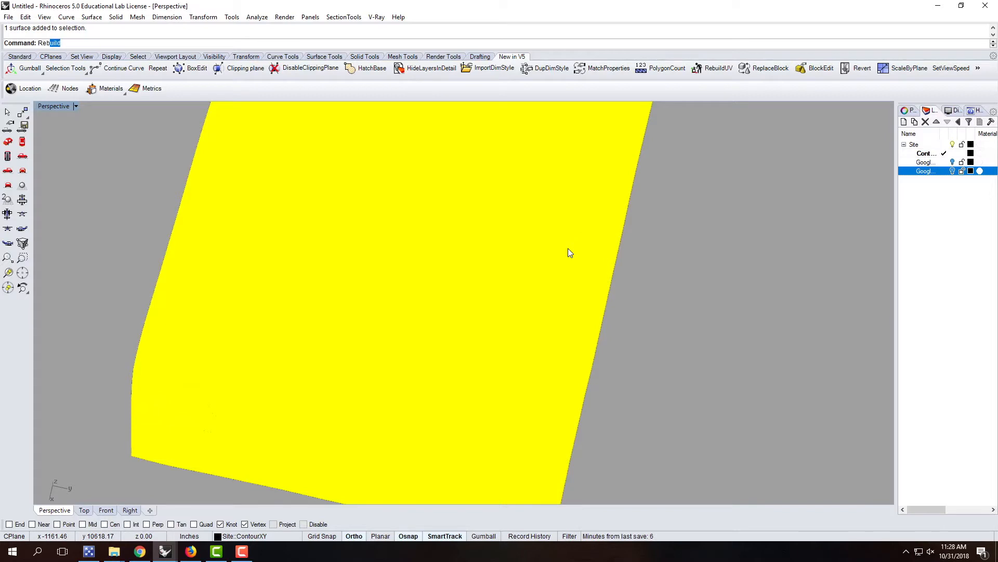
key(Return)
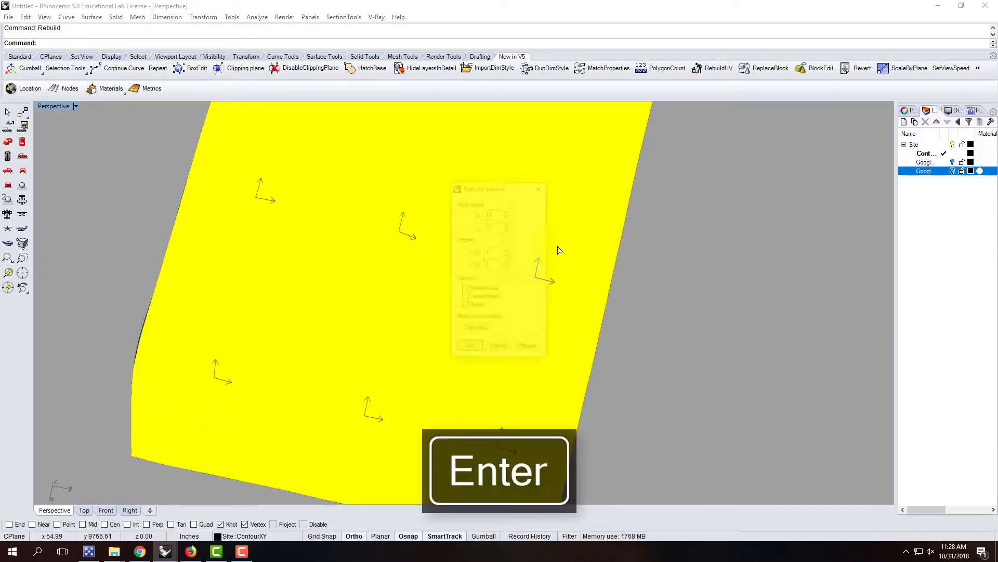
click(499, 213)
text(0)
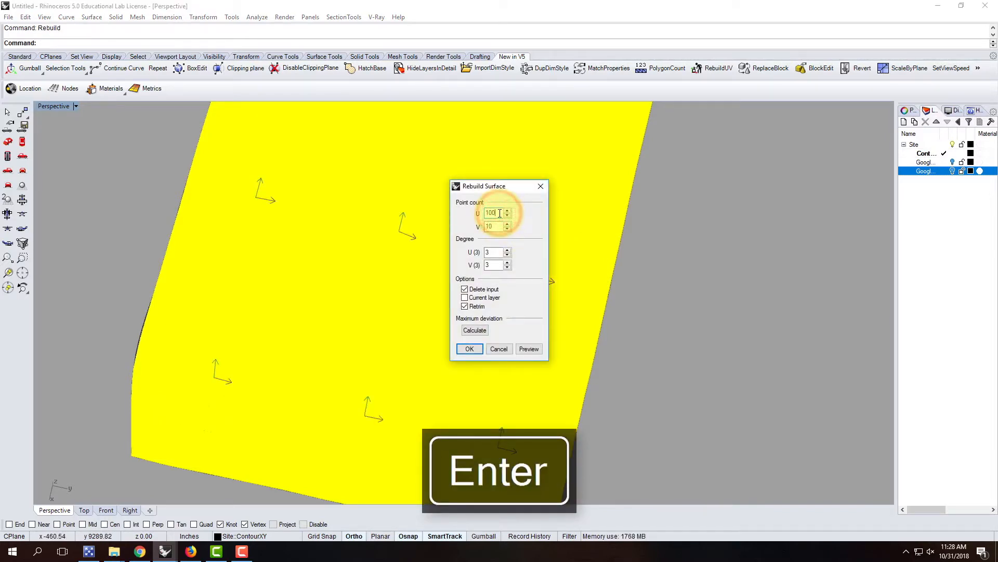
key(Tab)
text(1)
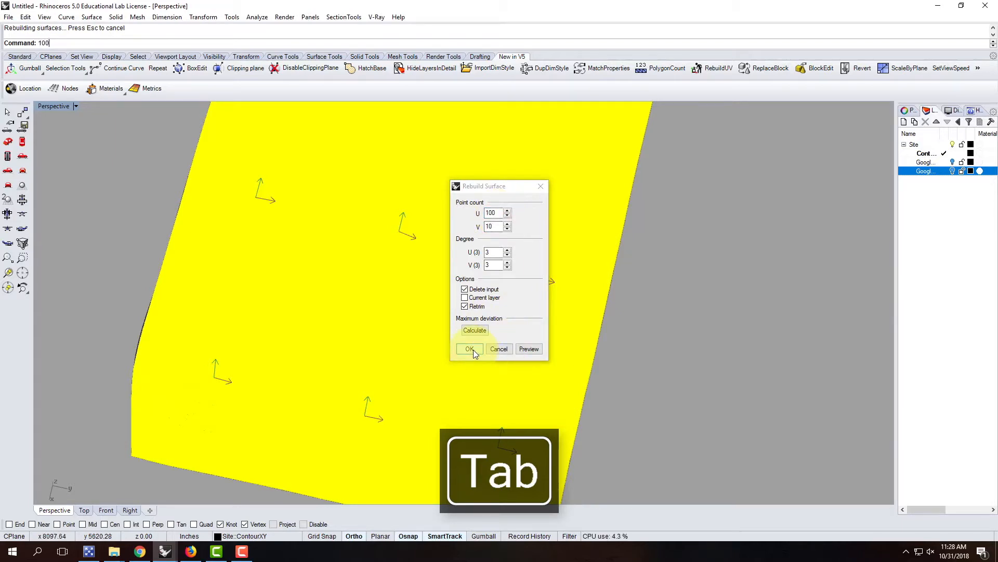
click(498, 227)
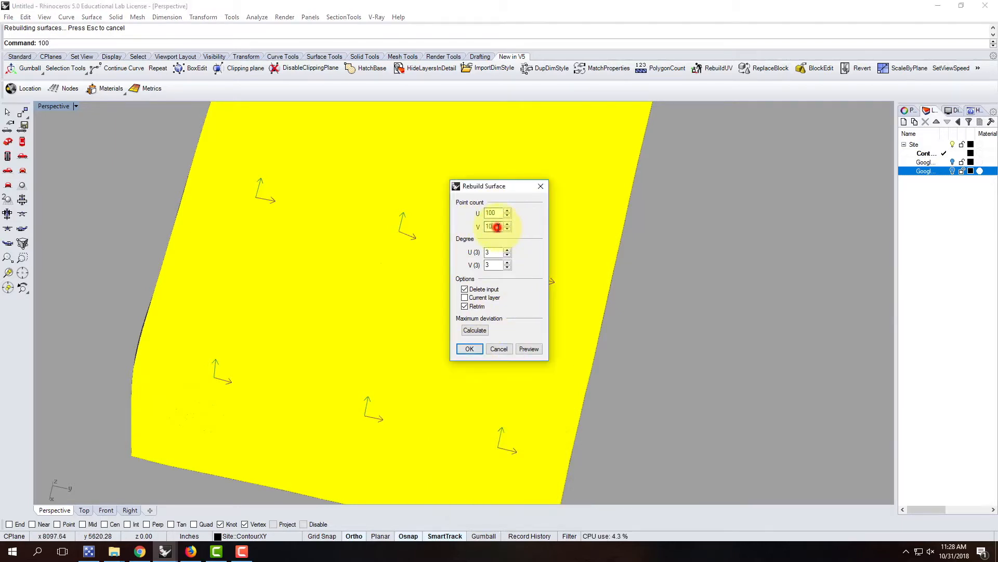
text(0)
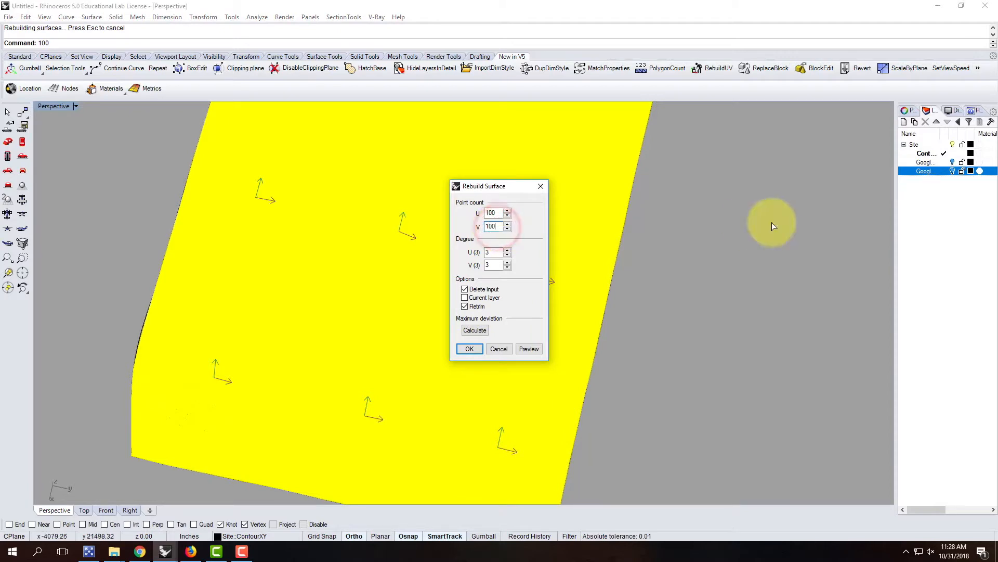
click(470, 349)
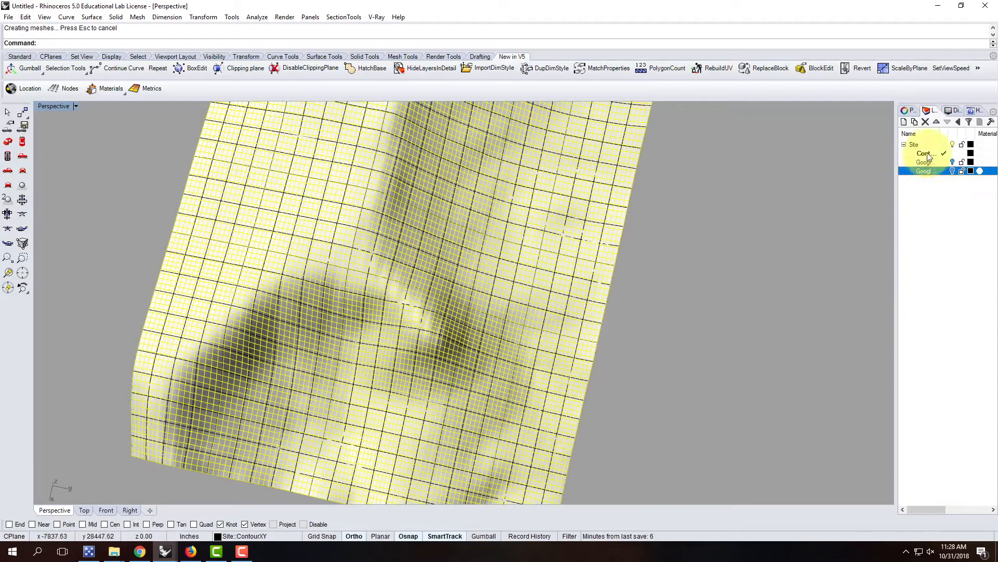
Add a sublayer named Terrain under Site and move the rebuilt surface onto it.
click(914, 144)
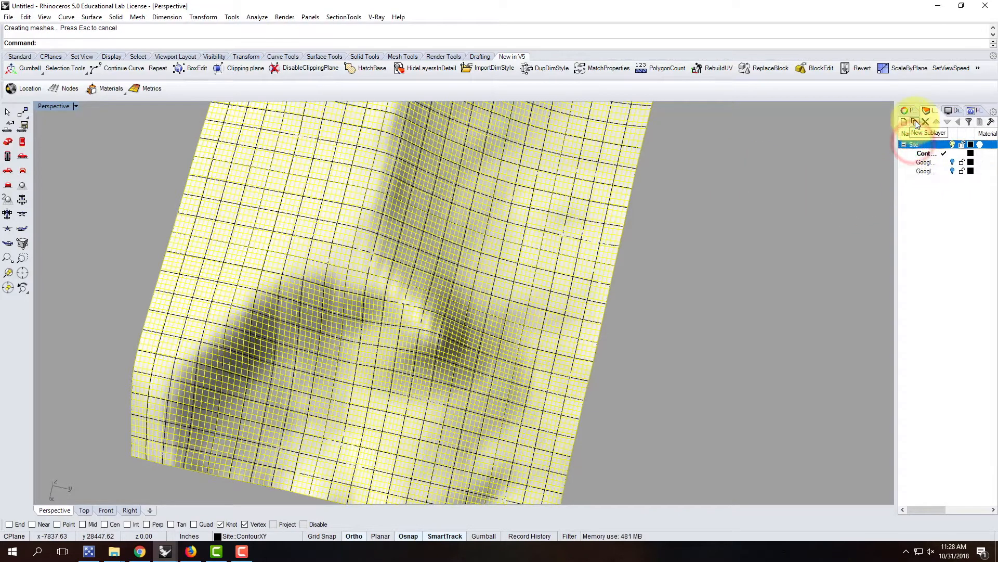
click(915, 122)
text(Terrain)
key(Return)
right_click(928, 180)
click(897, 278)
Make Terrain the current layer, turn off ContourXY and inspect the terrain surface in the Perspective view.
click(945, 180)
click(953, 153)
click(711, 242)
scroll(593, 224, down, 2)
scroll(593, 224, down, 5)
right_drag(649, 299, 535, 221)
scroll(568, 300, up, 9)
right_drag(600, 308, 466, 287)
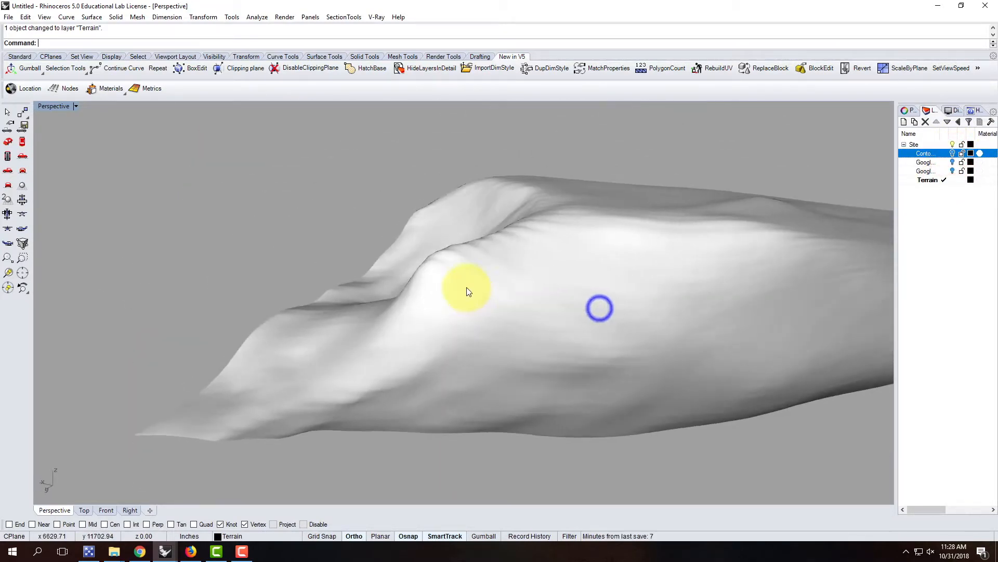
Examine the rebuilt terrain surface's isocurves and smoothness around the ridge and across the whole site in the Perspective view.
click(466, 270)
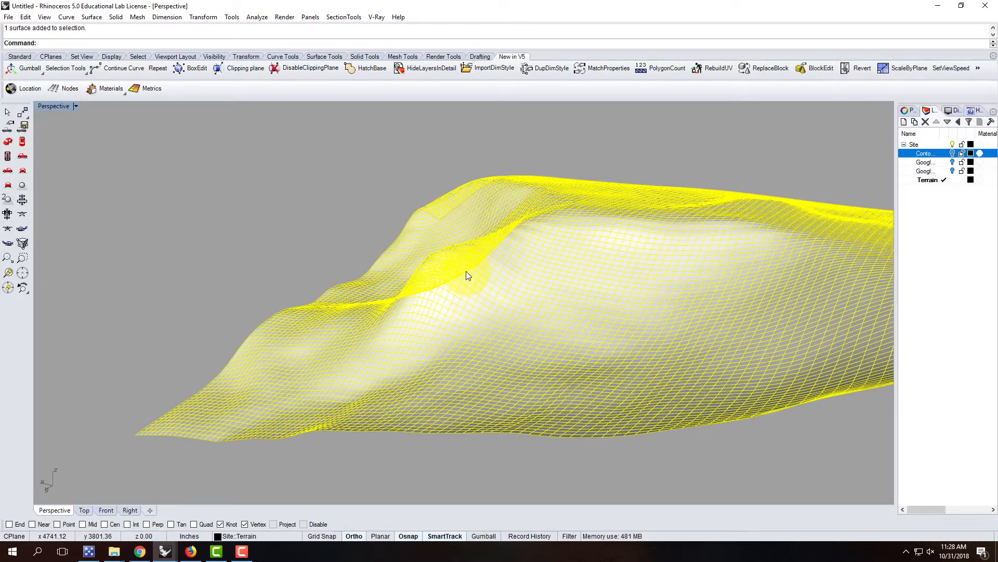
right_drag(261, 277, 452, 276)
scroll(453, 207, up, 8)
scroll(463, 215, down, 3)
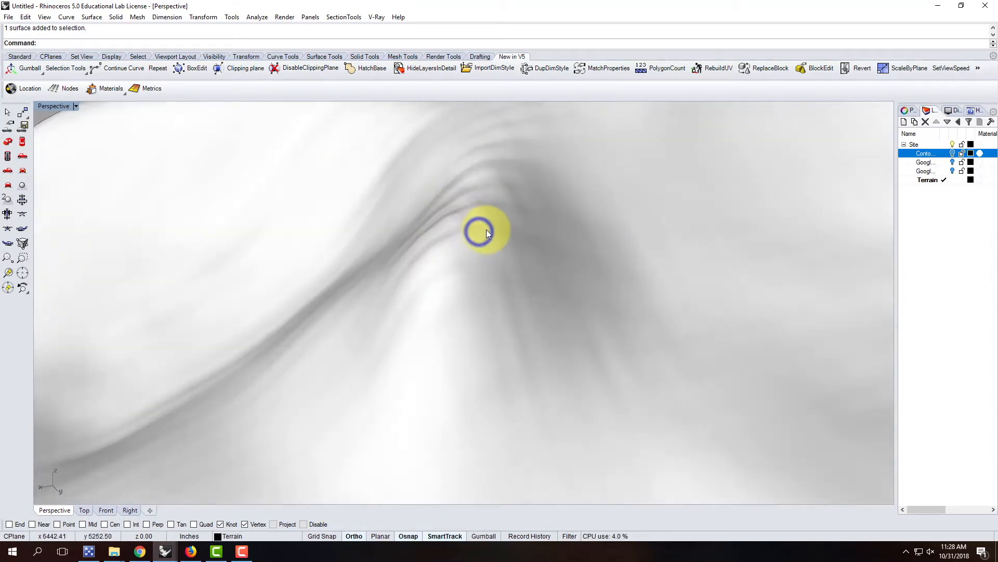
click(486, 230)
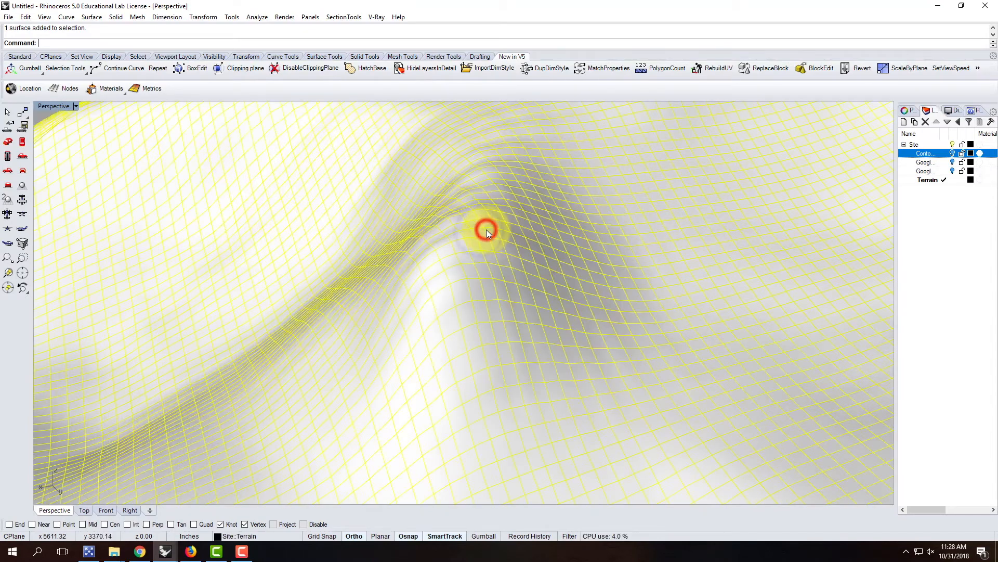
right_drag(385, 267, 416, 334)
scroll(345, 358, down, 5)
right_drag(596, 374, 558, 321)
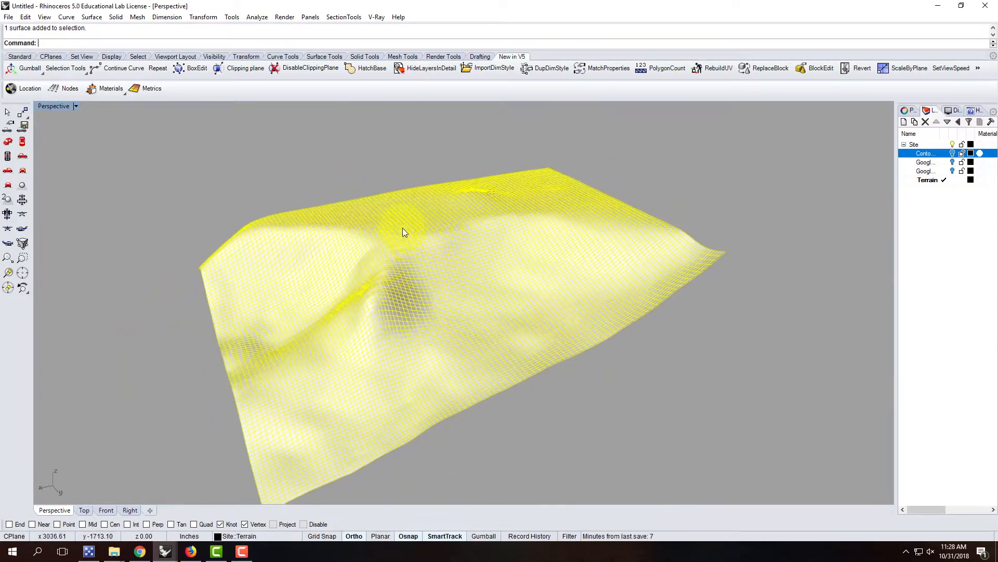
right_drag(532, 252, 609, 278)
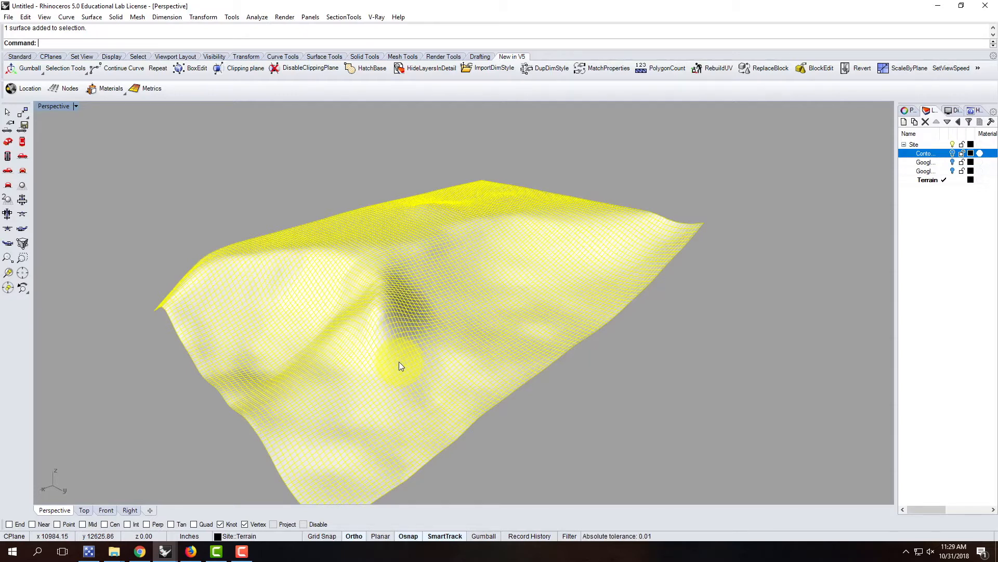
Add a top-level layer named Blocks and make it the current layer.
click(914, 145)
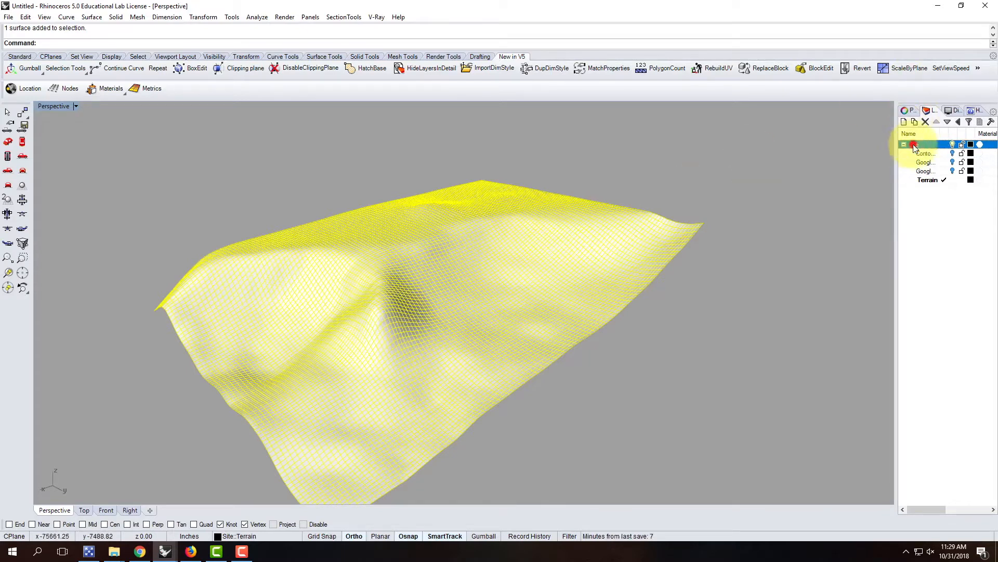
click(904, 122)
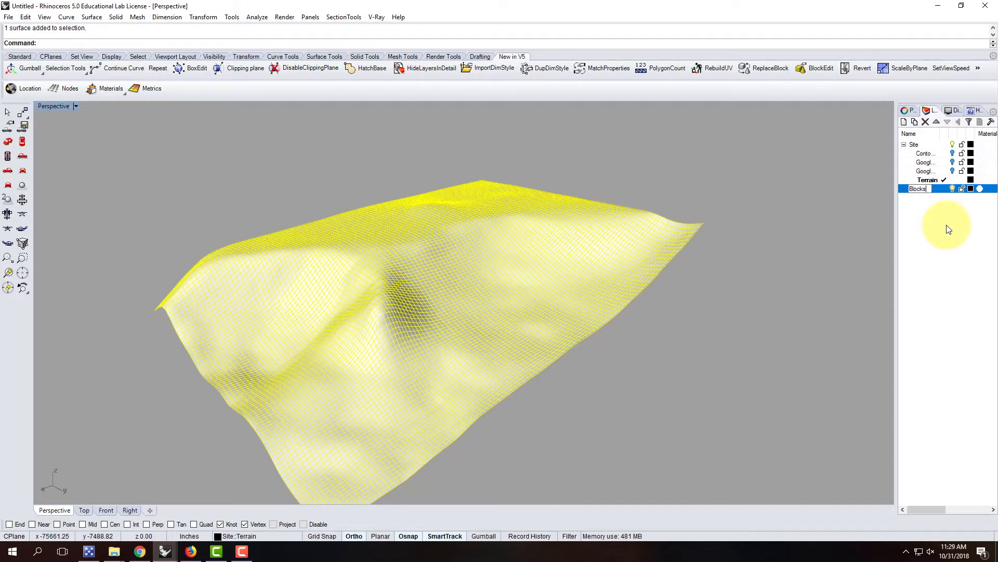
text(Blocks)
key(Return)
click(941, 189)
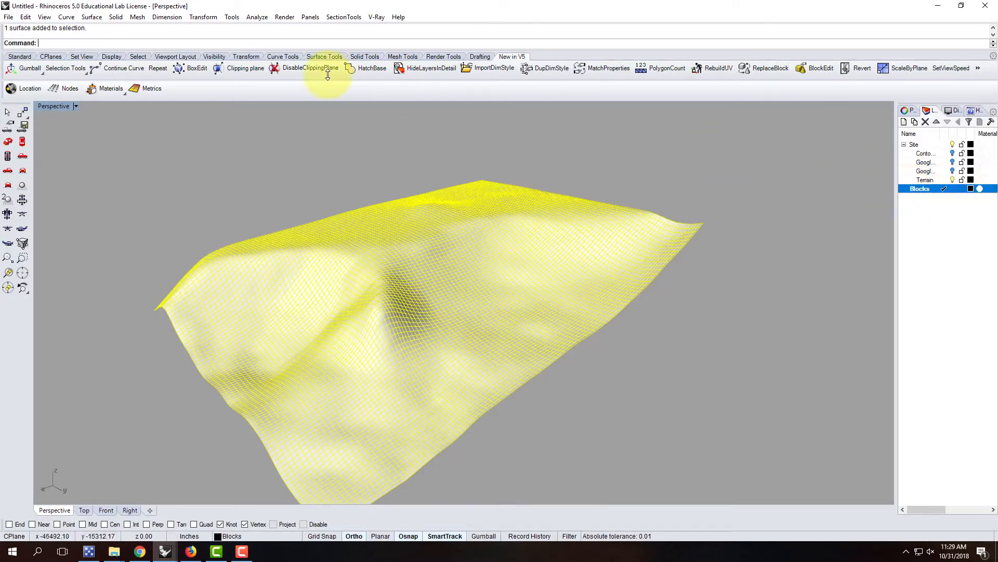
Start saving the untitled model and browse to the A205 - Artist's Retreat folder within Live - A136 Exercises.
click(8, 17)
click(31, 65)
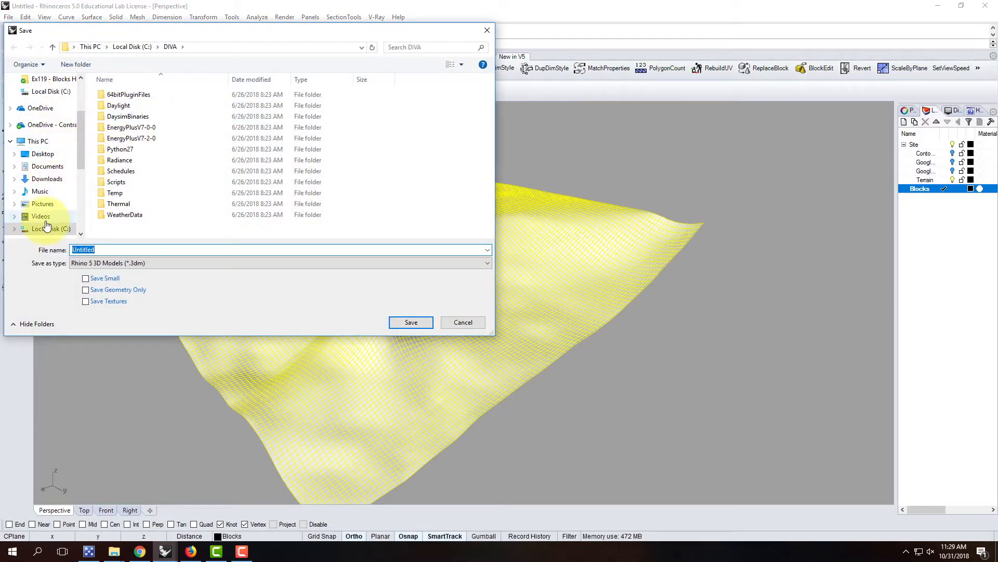
click(50, 125)
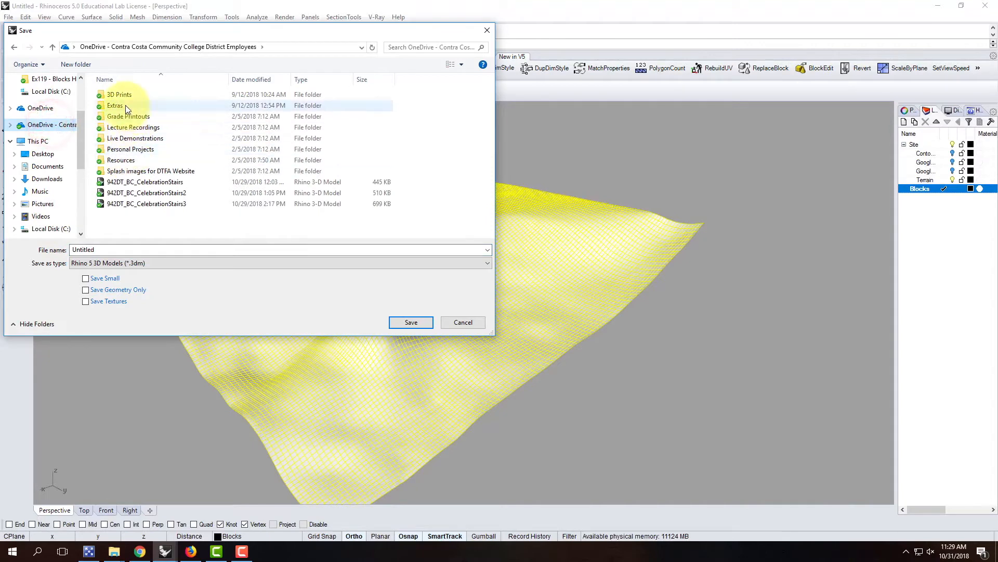
double_click(130, 137)
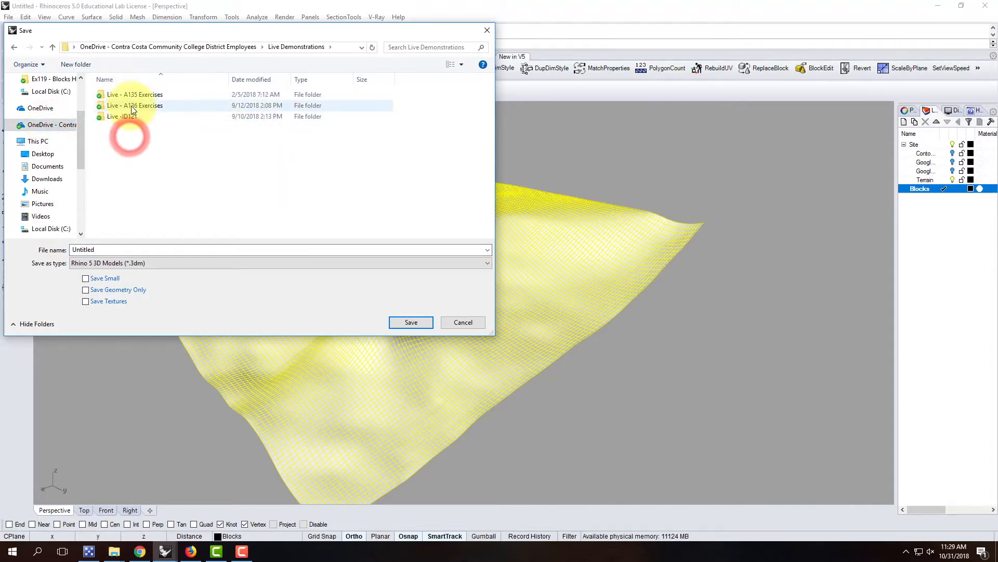
double_click(129, 105)
double_click(131, 98)
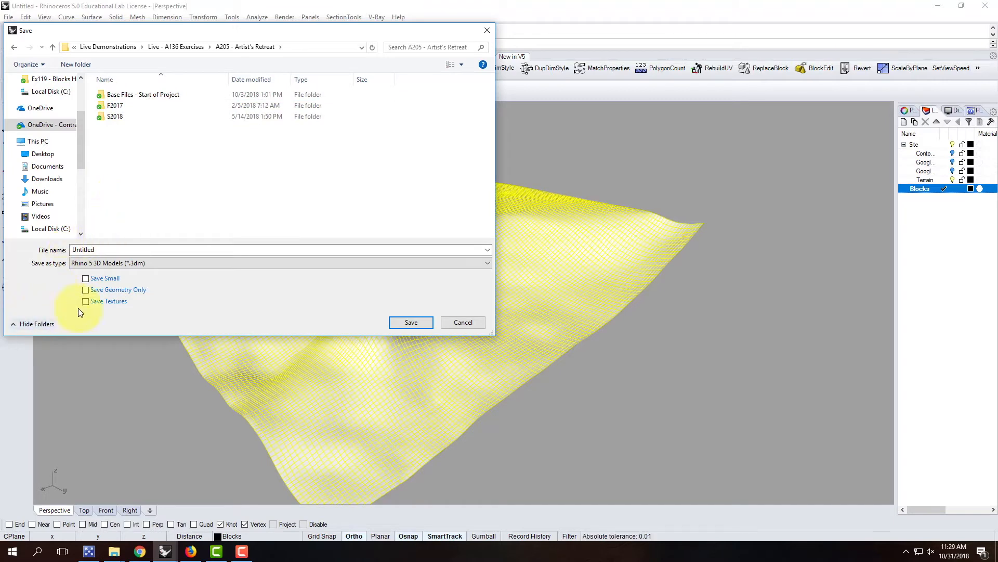
Create a folder named F2018 inside A205 - Artist's Retreat.
right_click(137, 145)
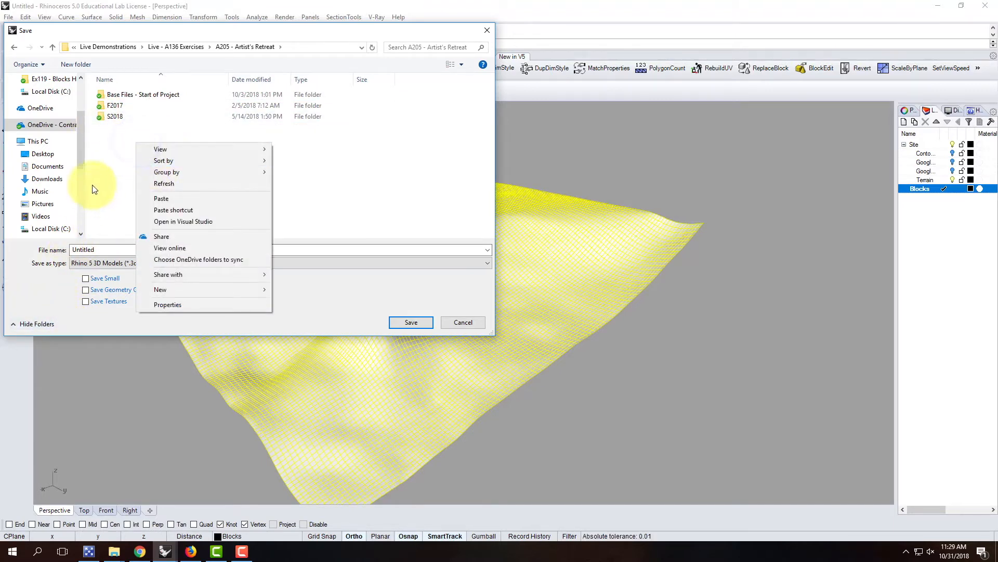
click(107, 160)
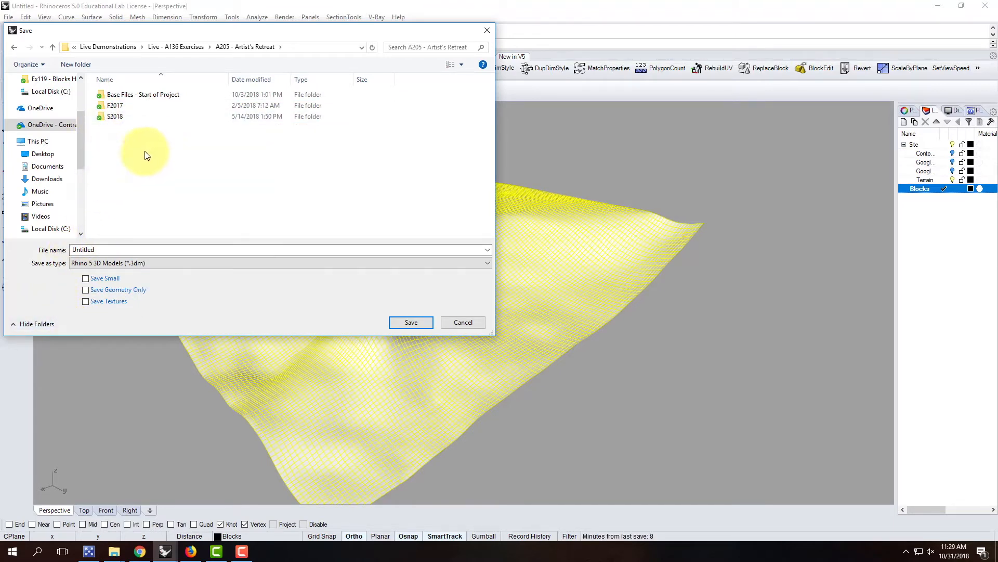
right_click(118, 137)
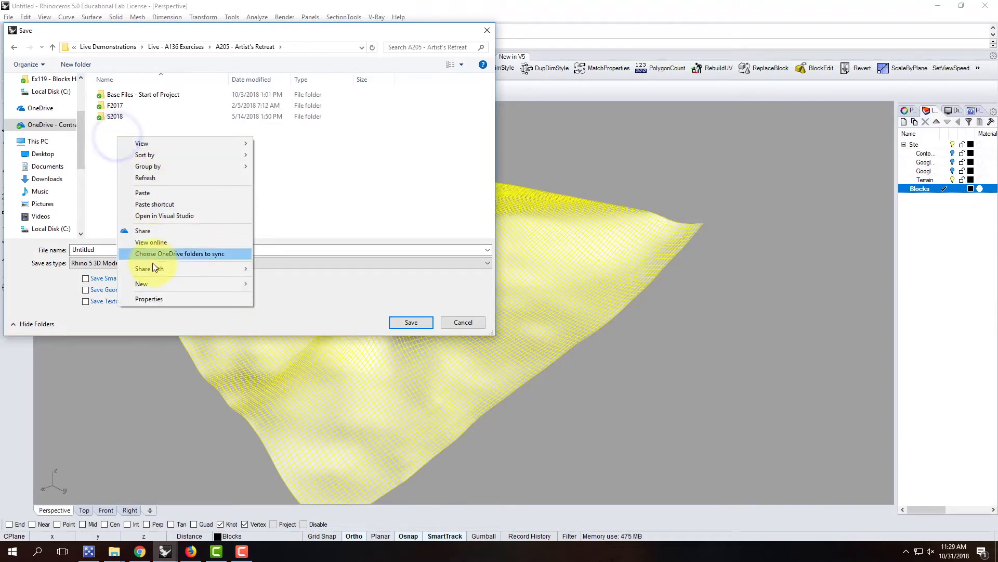
mouse_move(164, 283)
click(290, 286)
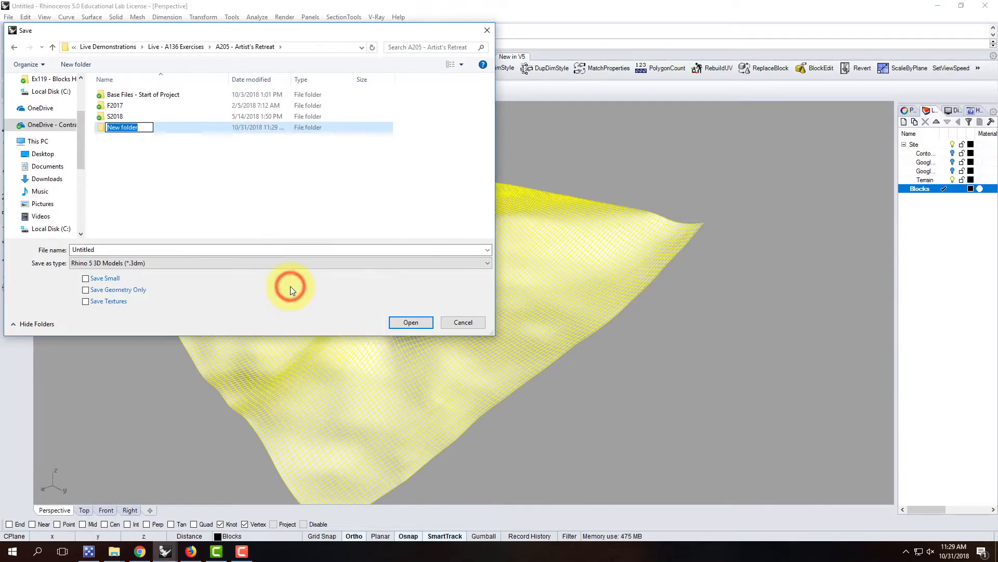
text(F2)
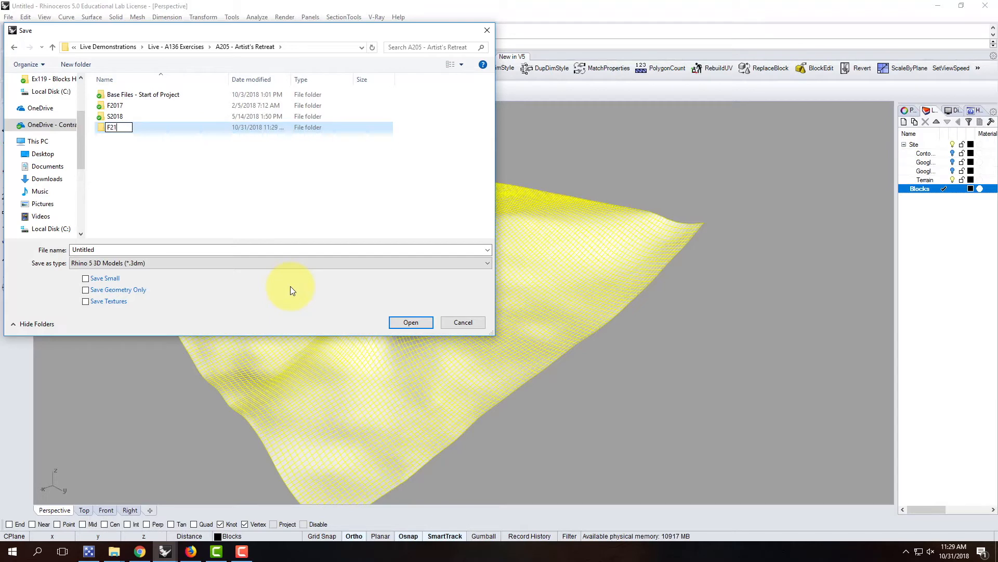
key(BackSpace)
text(018)
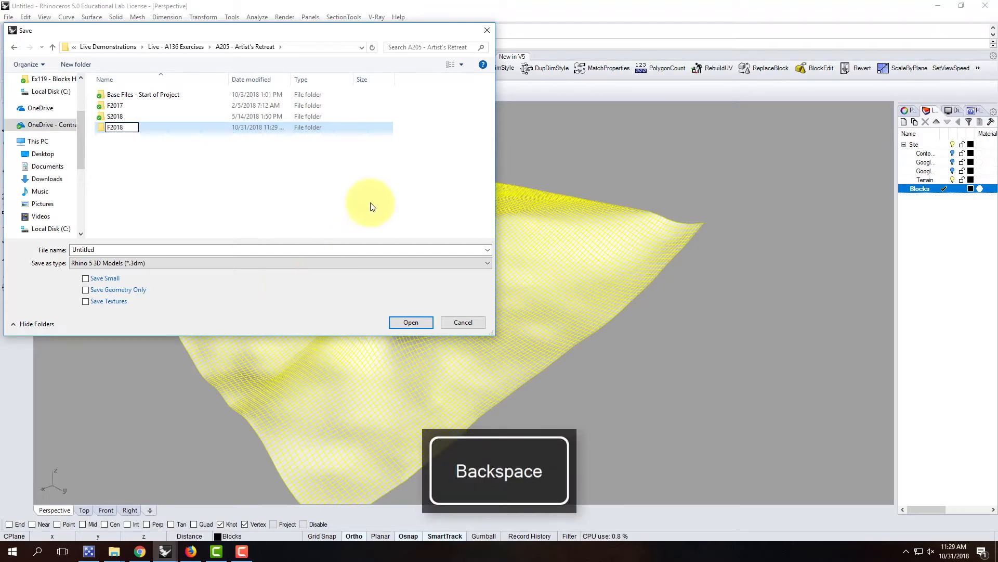
click(415, 322)
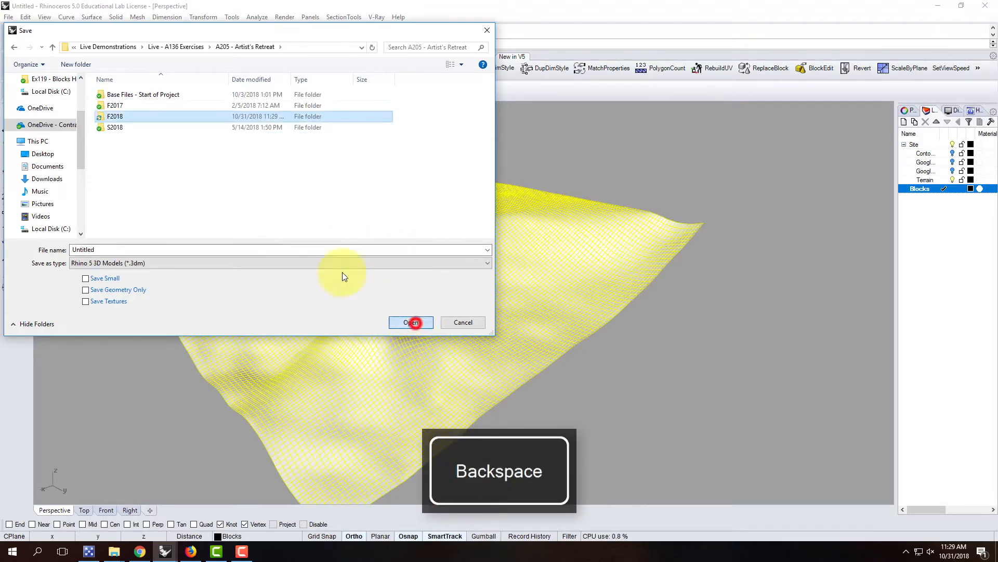
Save the terrain model in the F2018 folder as MasterSiteF2018, in Rhino 5 3D Models format.
double_click(127, 117)
click(115, 248)
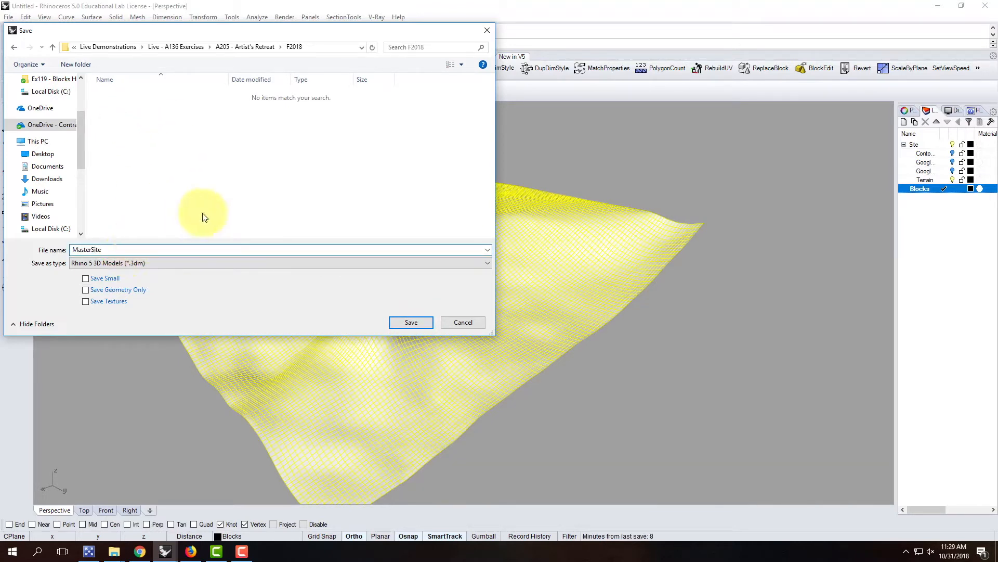
text(MasterSiteF2018)
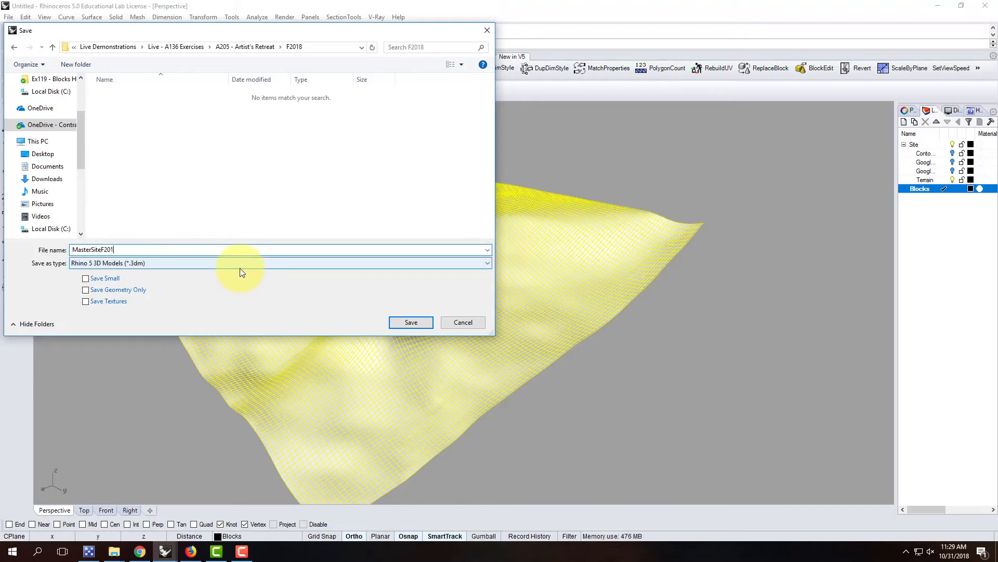
key(Return)
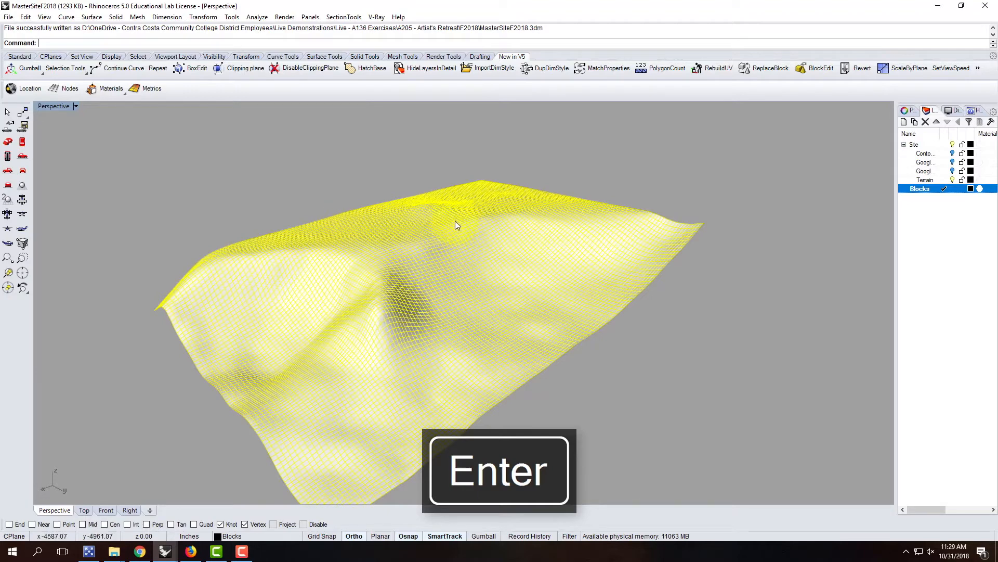
Start inserting a block from file, filter for Rhino 3D Models (*.3dm) and browse to the A205 - Artist's Retreat folder.
click(25, 16)
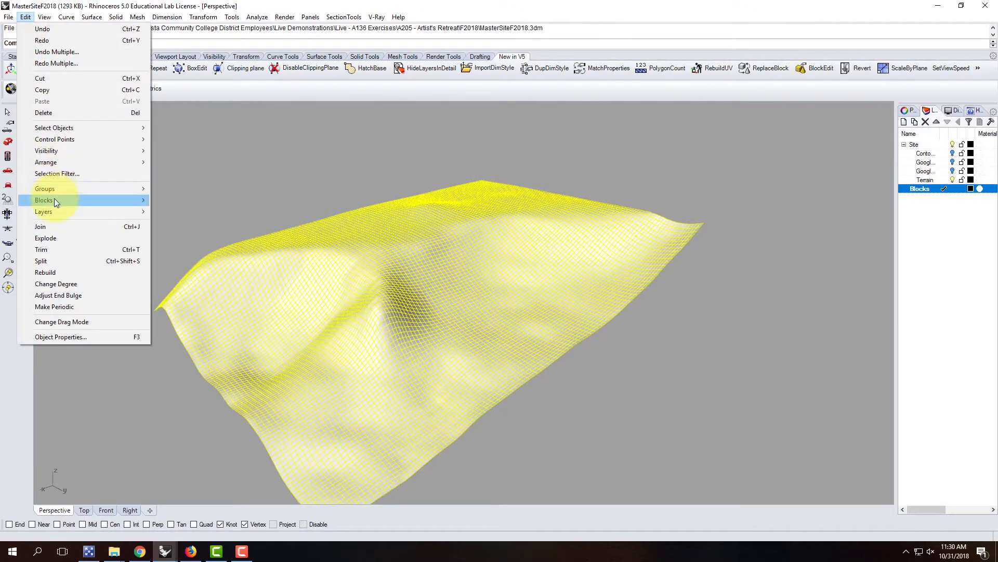
mouse_move(54, 200)
click(239, 211)
click(235, 54)
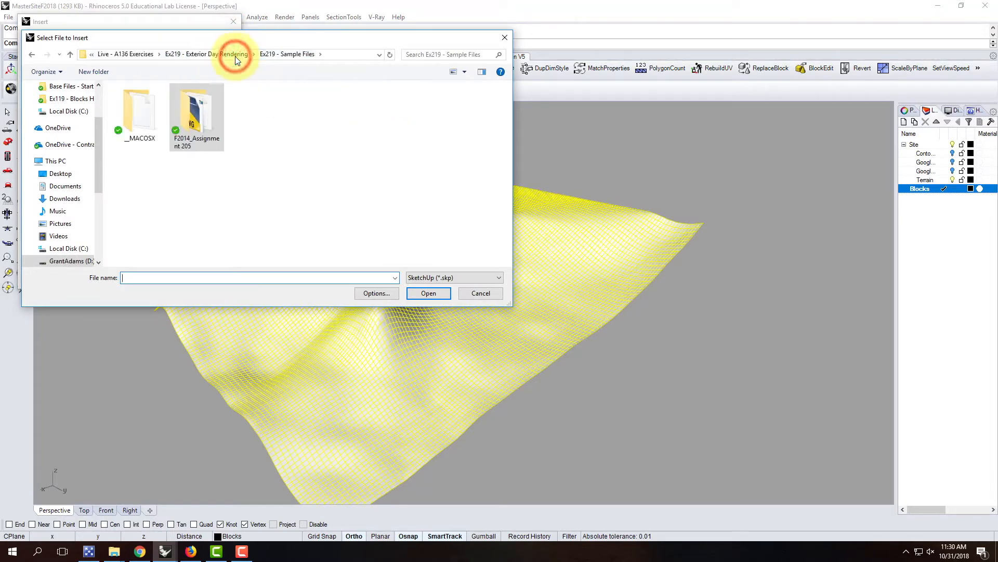
click(453, 277)
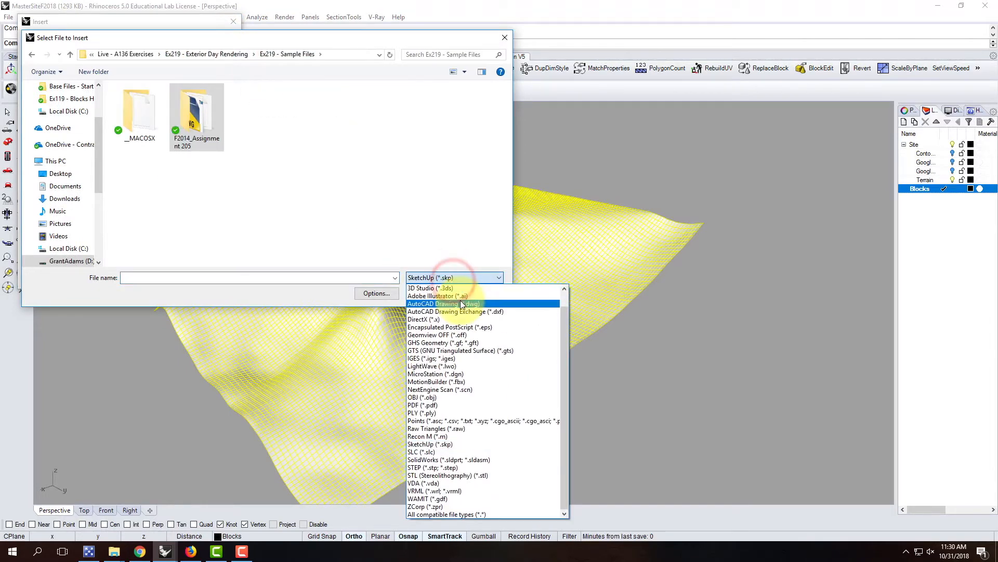
scroll(460, 300, up, 3)
click(440, 288)
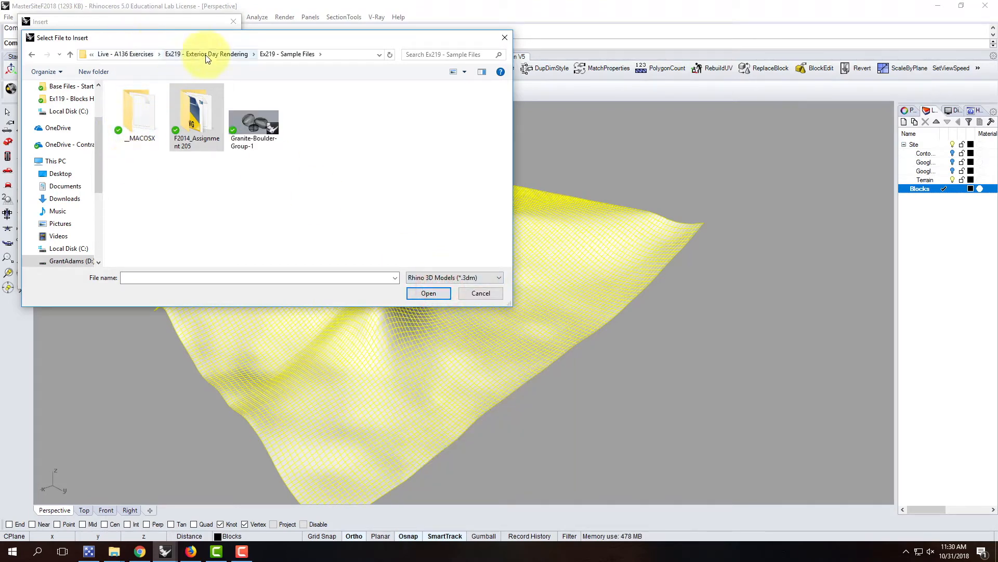
click(139, 54)
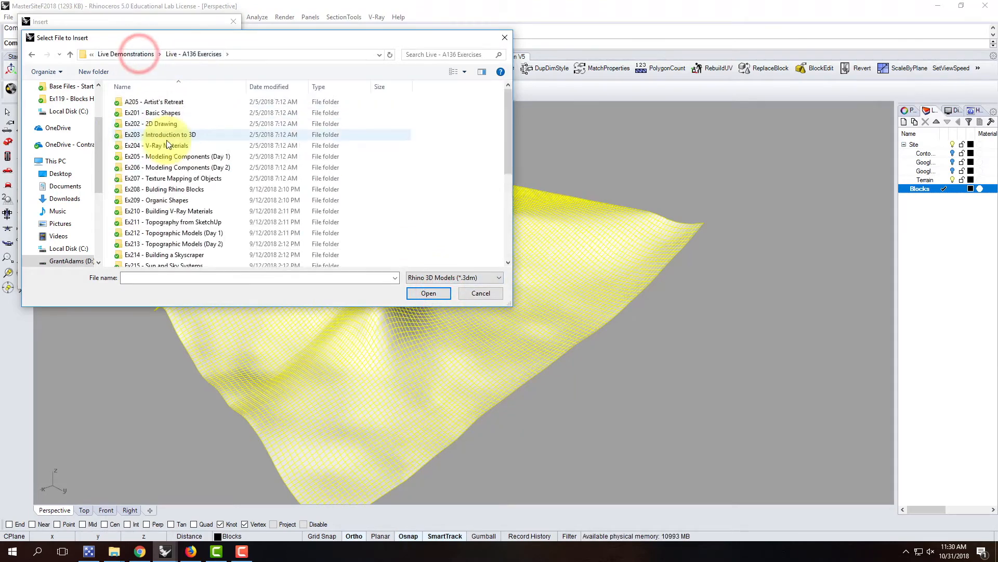
double_click(161, 103)
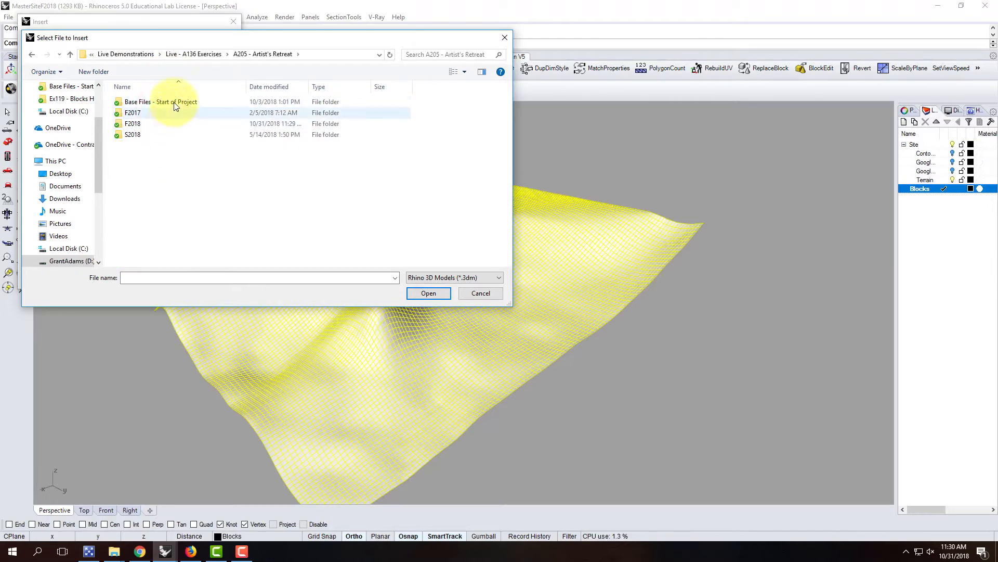
Switch to the open RetreatBase model and save a copy in the F2018 folder as RetreatBaseF2018.
click(165, 550)
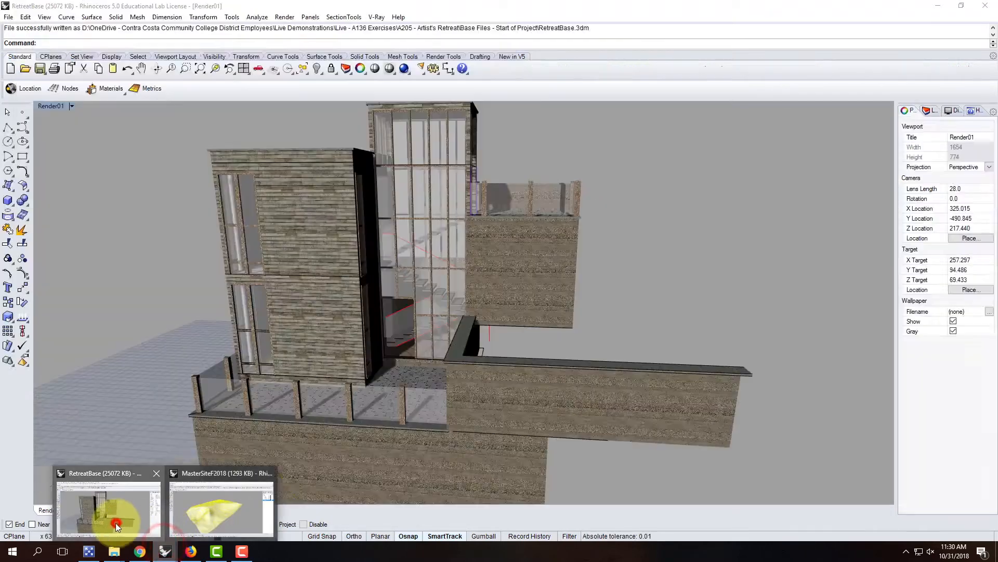
click(115, 523)
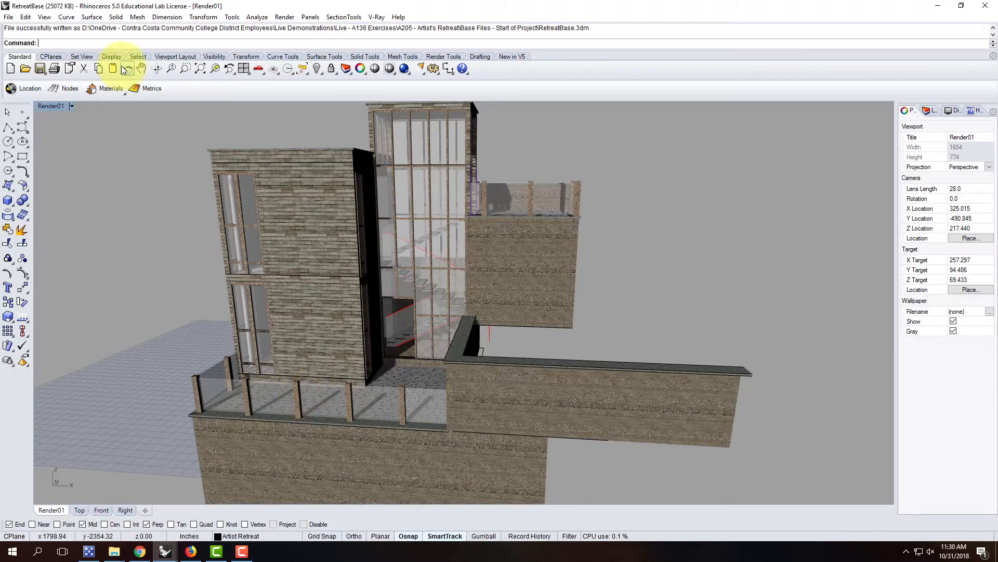
click(9, 19)
click(35, 103)
click(177, 46)
double_click(116, 106)
double_click(174, 251)
click(173, 251)
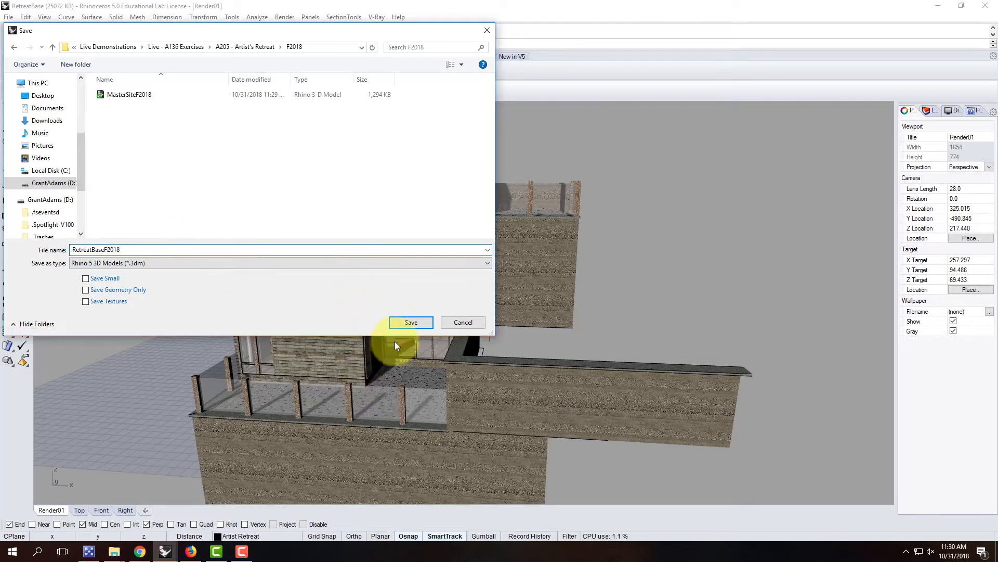
click(411, 321)
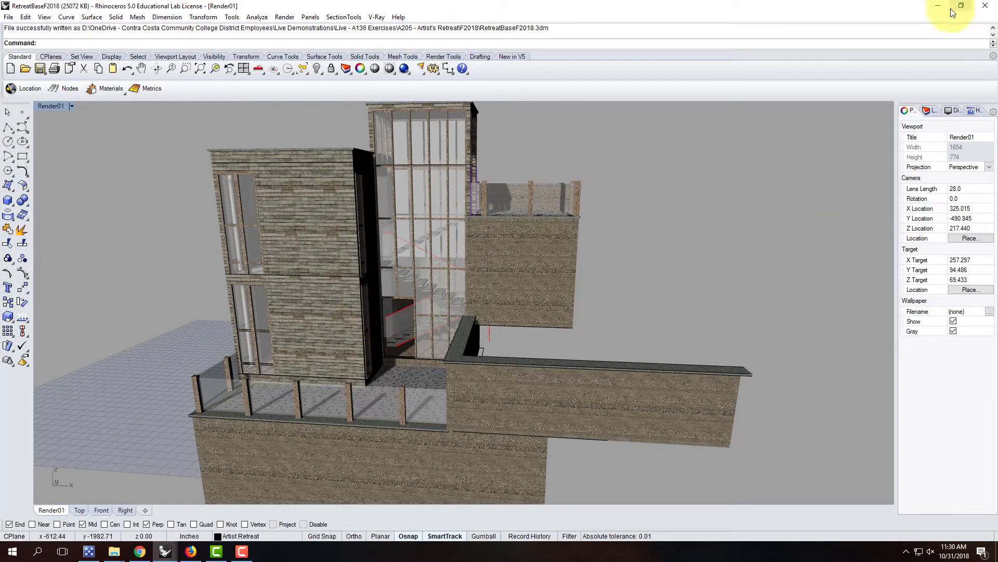
Switch back to MasterSiteF2018 and insert RetreatBaseF2018 as a linked block with the Reference layer style.
click(168, 555)
click(431, 292)
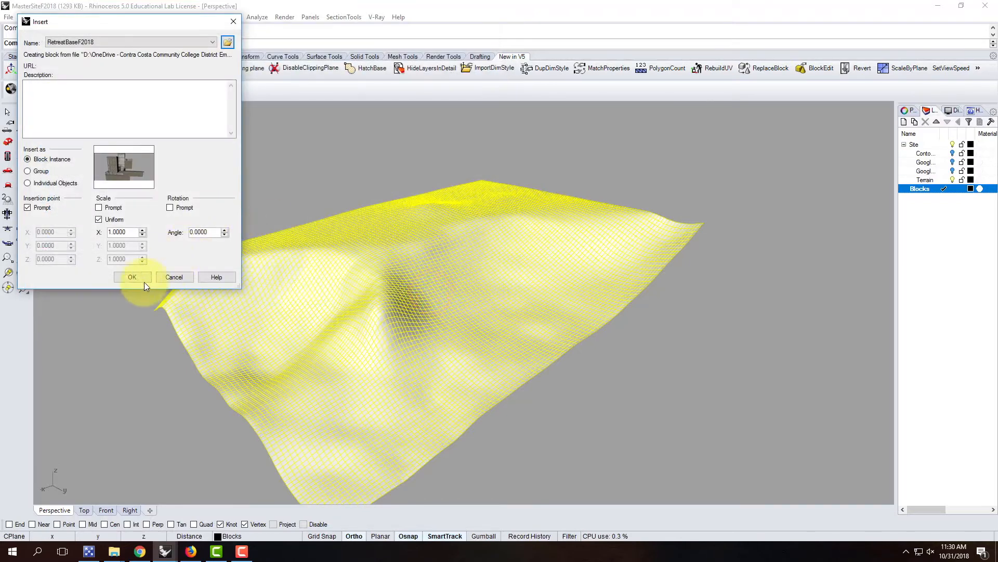
click(134, 280)
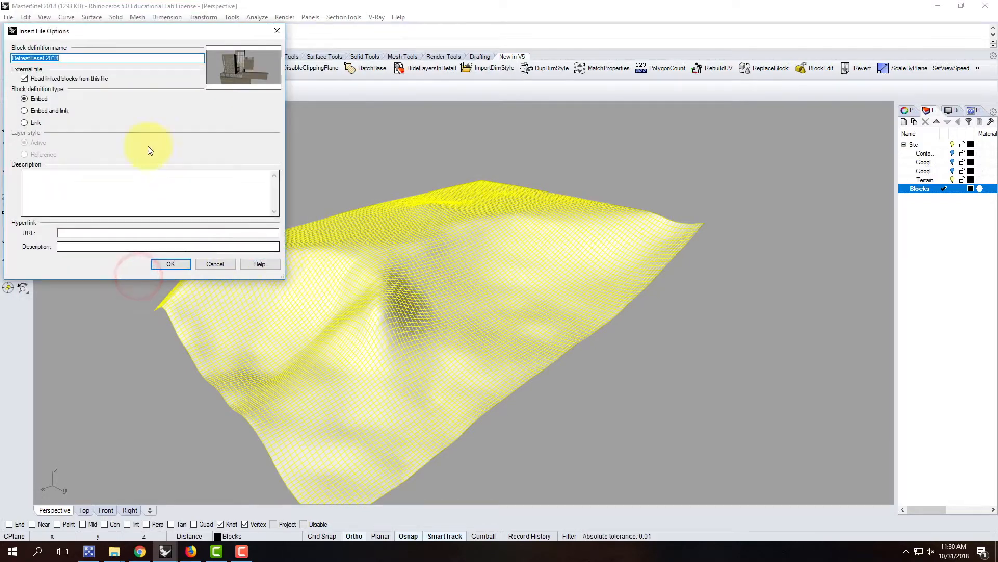
drag(61, 35, 188, 139)
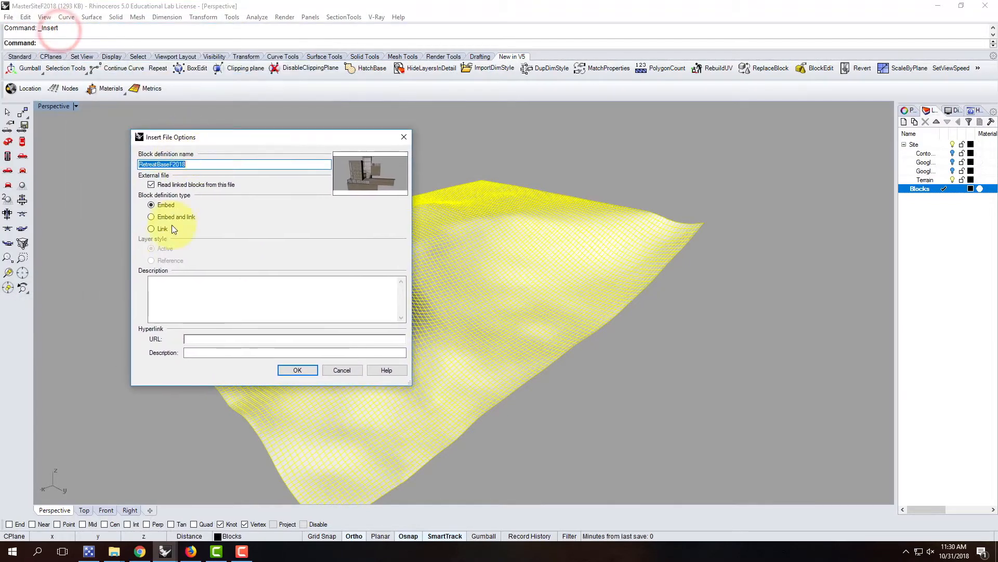
click(151, 229)
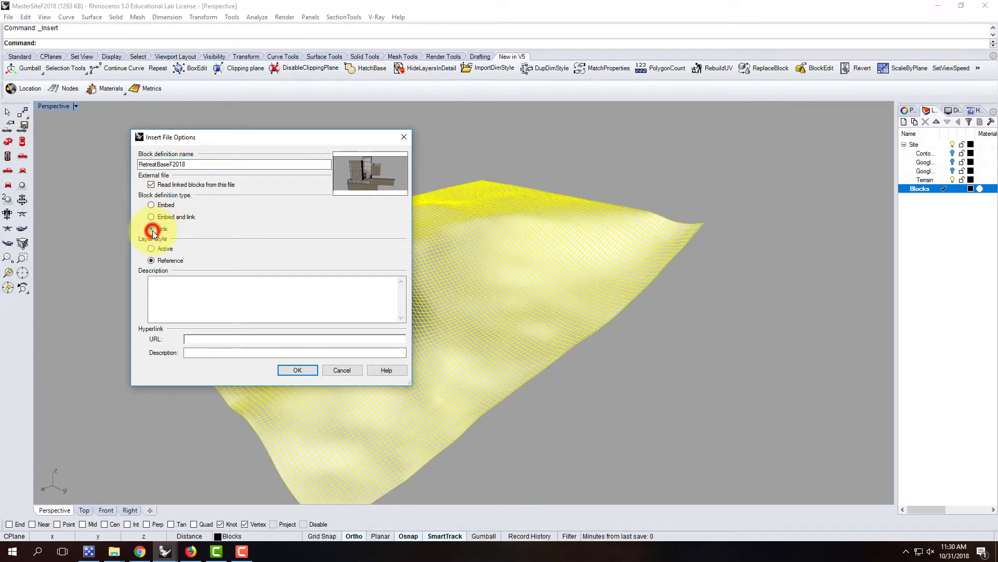
click(153, 261)
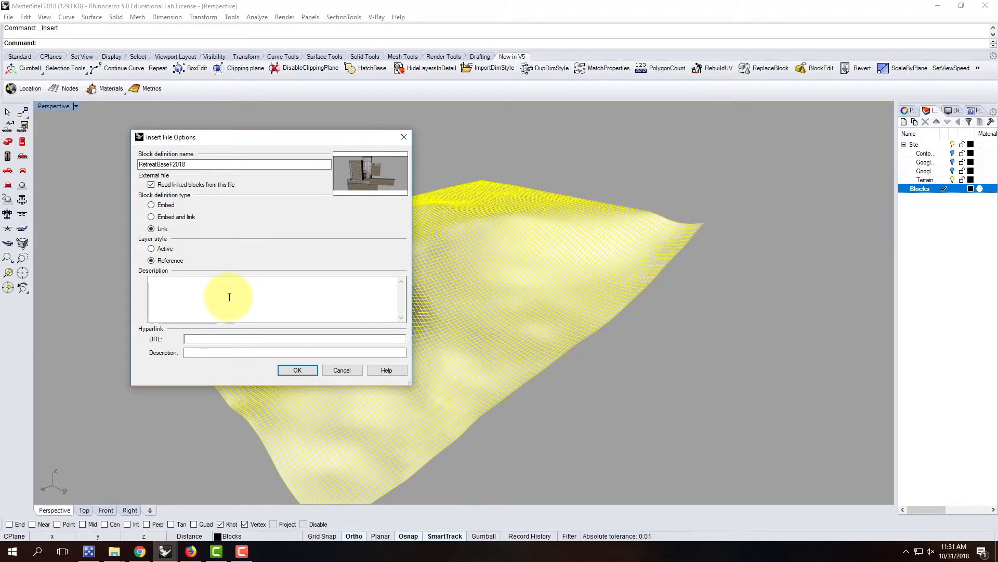
click(298, 370)
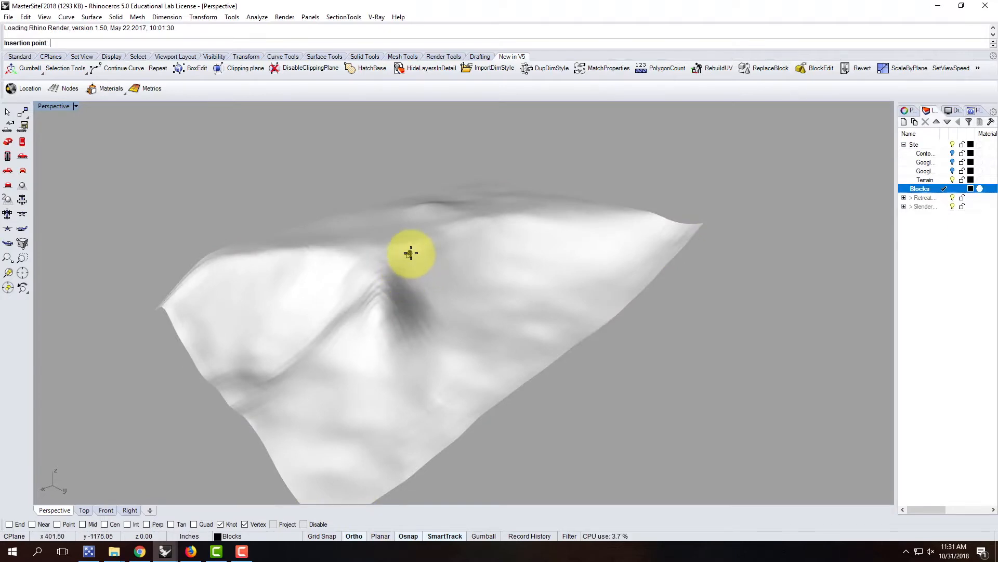
Place the RetreatBaseF2018 block on the terrain's steep ridge slope.
scroll(405, 255, up, 6)
right_drag(397, 285, 334, 256)
right_drag(460, 311, 403, 319)
scroll(388, 236, down, 7)
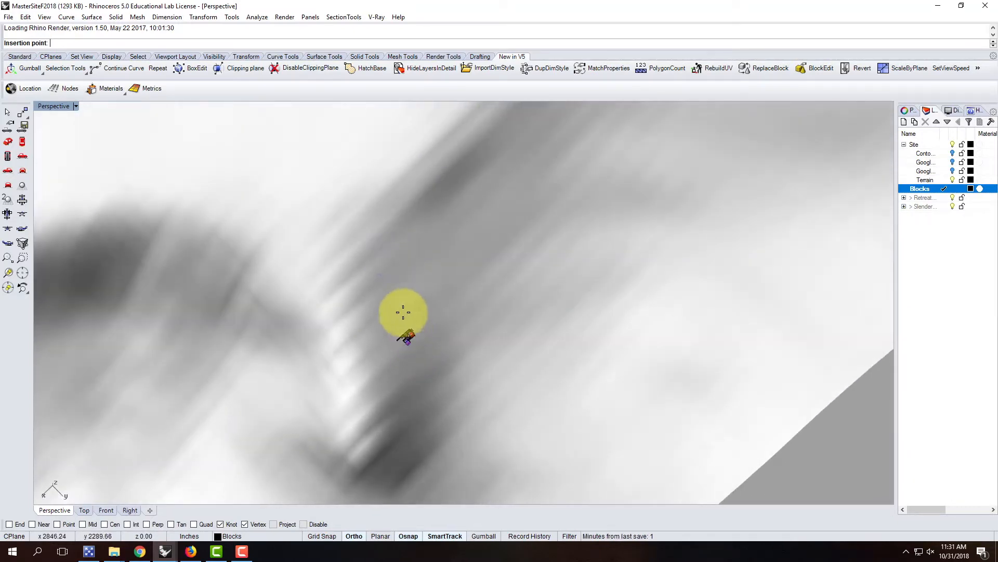
right_drag(401, 276, 351, 213)
scroll(429, 254, up, 4)
mouse_move(443, 259)
right_down()
mouse_move(395, 232)
mouse_move(388, 208)
mouse_move(393, 235)
mouse_move(442, 236)
mouse_move(517, 208)
mouse_move(517, 182)
mouse_move(383, 201)
mouse_move(436, 246)
mouse_move(432, 229)
mouse_move(416, 236)
mouse_move(429, 241)
mouse_move(401, 234)
mouse_move(442, 393)
right_up()
click(395, 245)
mouse_move(469, 293)
right_down()
mouse_move(449, 243)
mouse_move(447, 190)
mouse_move(416, 290)
mouse_move(403, 180)
right_up()
click(406, 181)
View the placed building up close and set the Perspective viewport to the Shaded display mode.
mouse_move(498, 312)
right_down()
mouse_move(401, 317)
mouse_move(500, 318)
right_up()
scroll(391, 263, up, 3)
right_drag(437, 295, 484, 374)
click(75, 107)
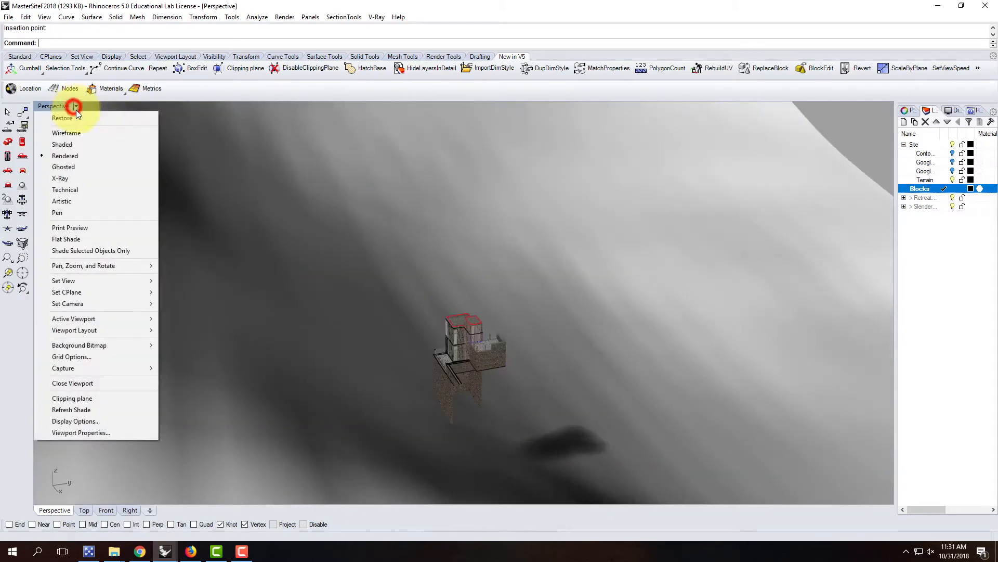
click(76, 144)
Rotate the retreat block 180 degrees about a lower corner of its base.
mouse_move(572, 364)
right_down()
mouse_move(497, 324)
mouse_move(397, 312)
mouse_move(339, 338)
mouse_move(452, 270)
mouse_move(456, 279)
mouse_move(660, 276)
mouse_move(771, 245)
mouse_move(871, 270)
mouse_move(785, 287)
mouse_move(515, 285)
right_up()
click(434, 297)
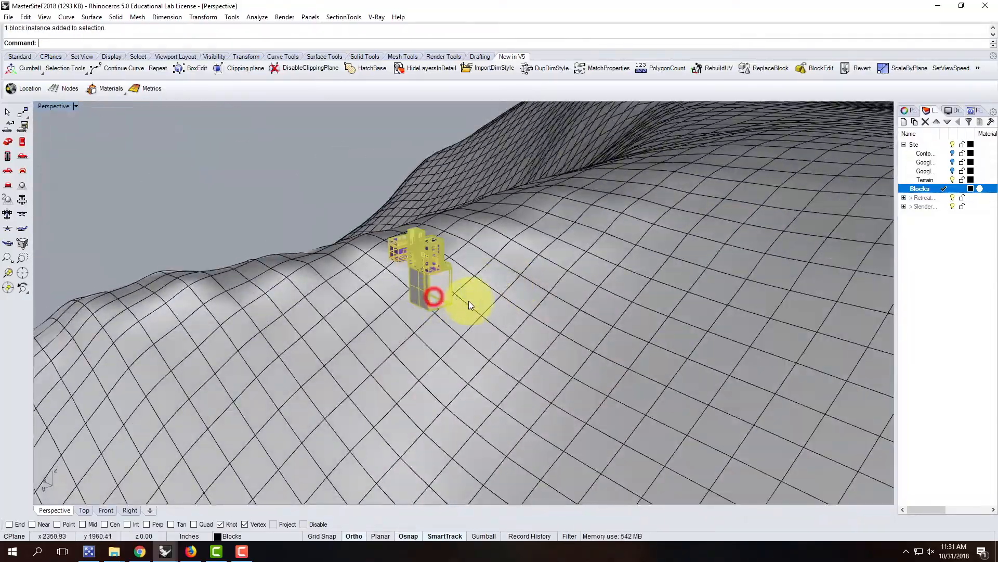
text(Rotate)
key(Return)
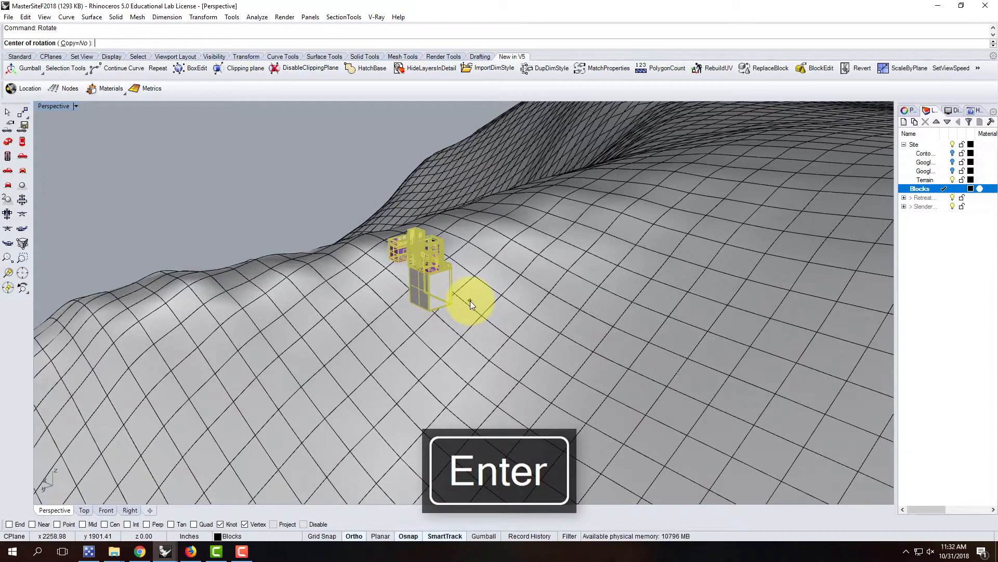
click(410, 304)
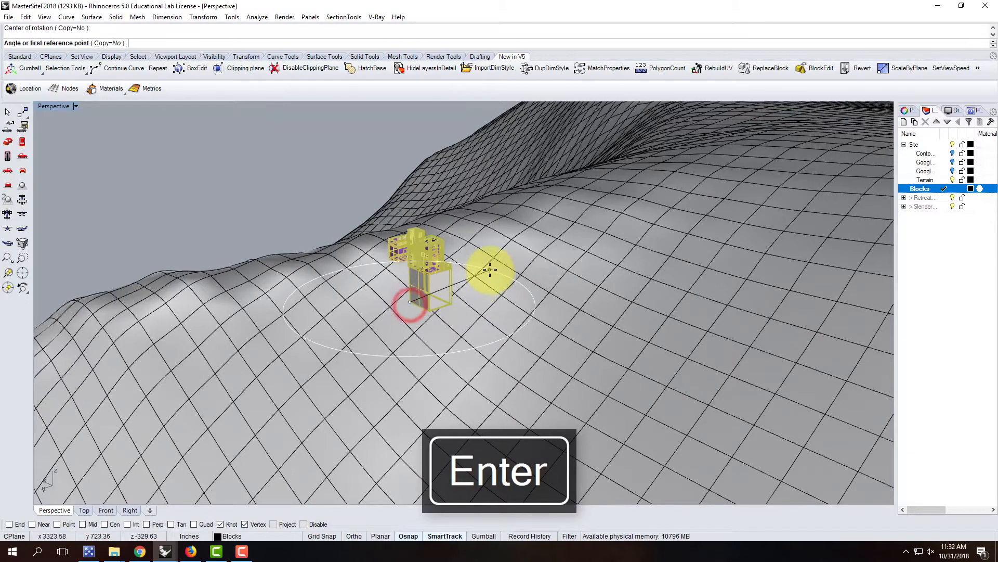
click(495, 277)
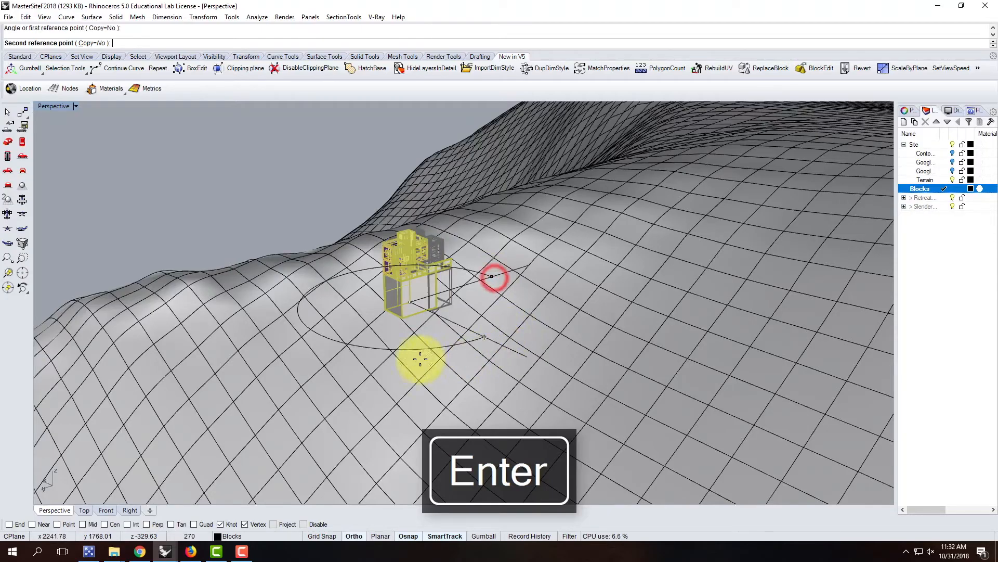
click(339, 353)
right_drag(474, 343, 407, 368)
click(503, 122)
Rotate the retreat block freely about its base corner with Ortho off, aligning it with the slope.
right_drag(437, 270, 350, 309)
click(328, 306)
text(Rotate)
key(Return)
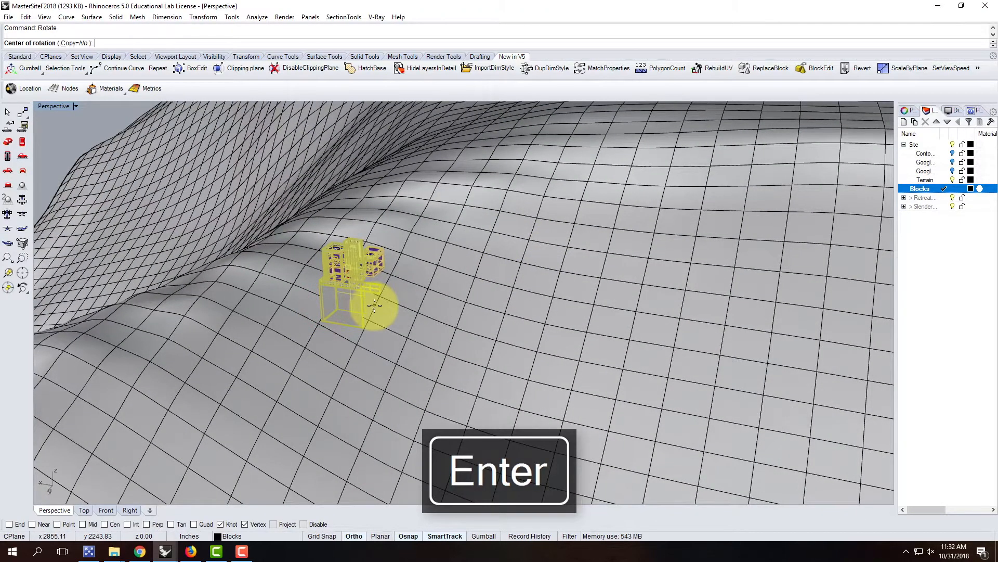
click(320, 321)
click(412, 337)
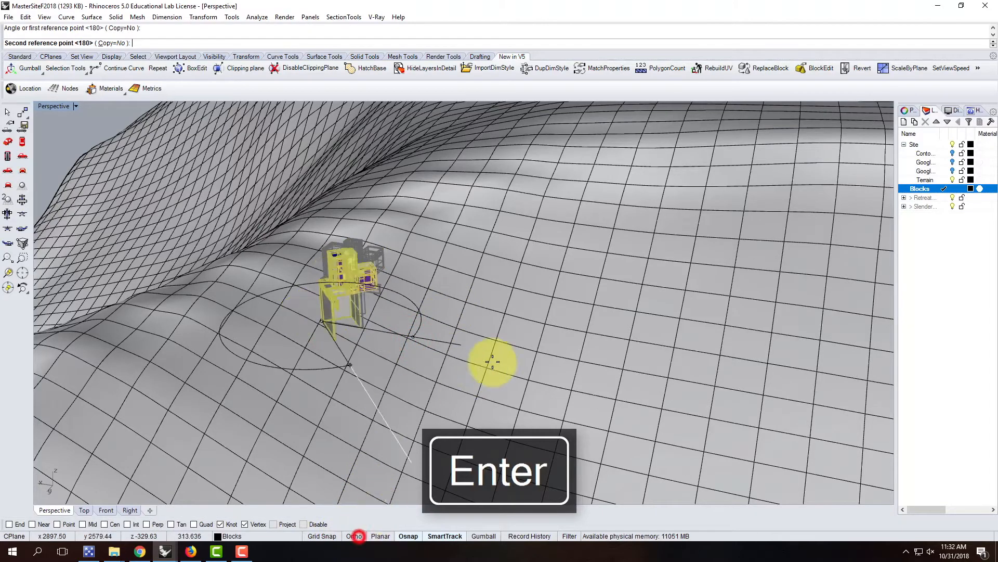
click(536, 257)
Move the retreat block vertically down by about 659 inches to sink its base into the hillside.
right_drag(606, 357, 425, 229)
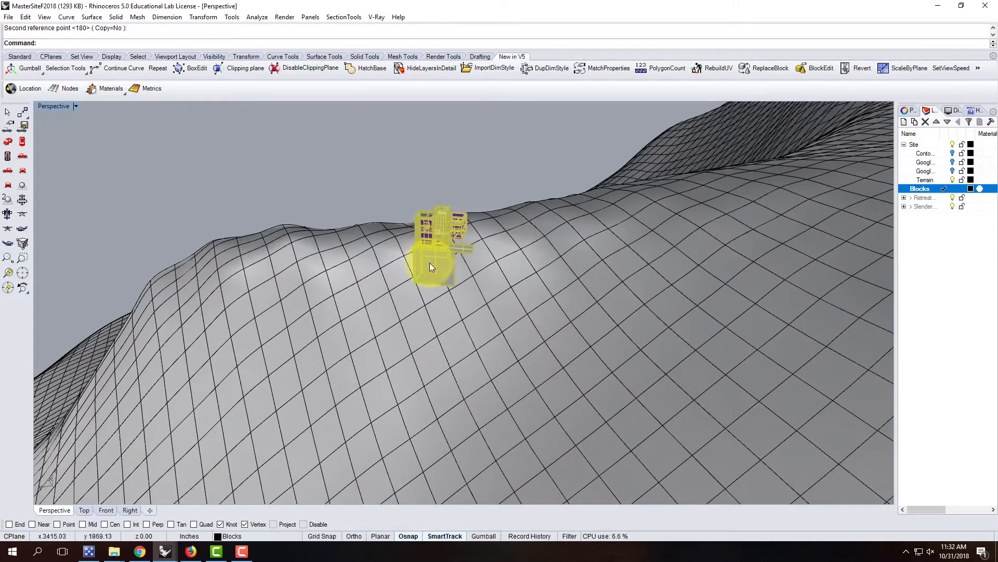
key(Return)
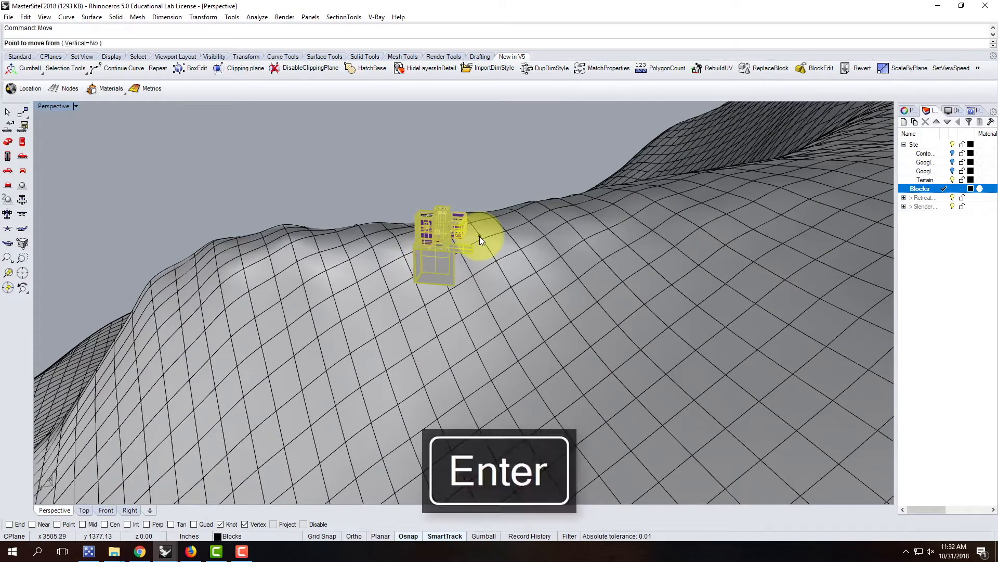
text(v)
key(Return)
click(500, 210)
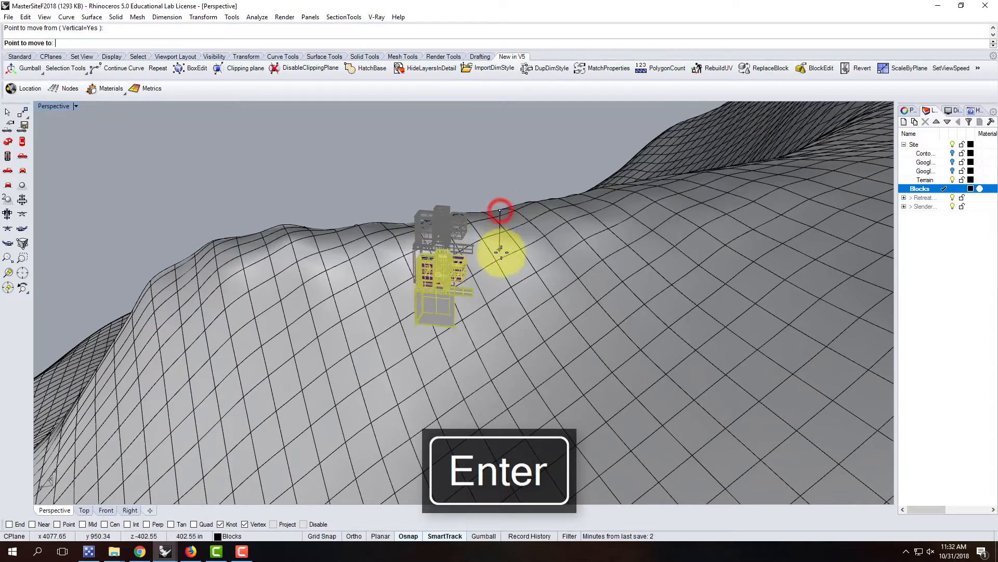
click(496, 272)
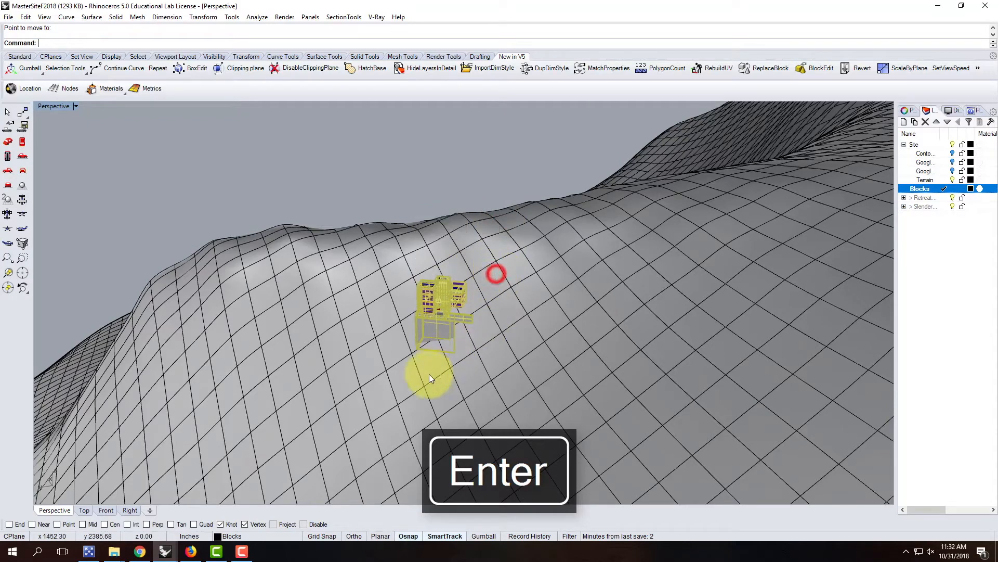
Move the retreat block vertically down by about another 79 inches and deselect it.
right_drag(434, 353, 304, 292)
right_click(366, 289)
key(Return)
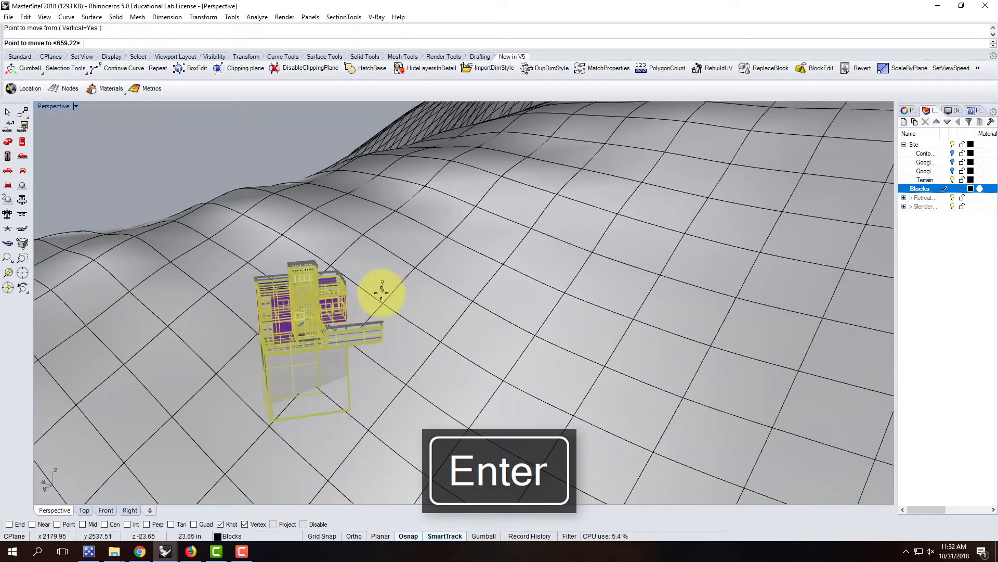
click(380, 309)
right_drag(279, 313, 570, 258)
scroll(494, 302, down, 6)
scroll(357, 351, up, 7)
scroll(290, 324, down, 5)
right_drag(285, 325, 406, 330)
scroll(434, 332, up, 5)
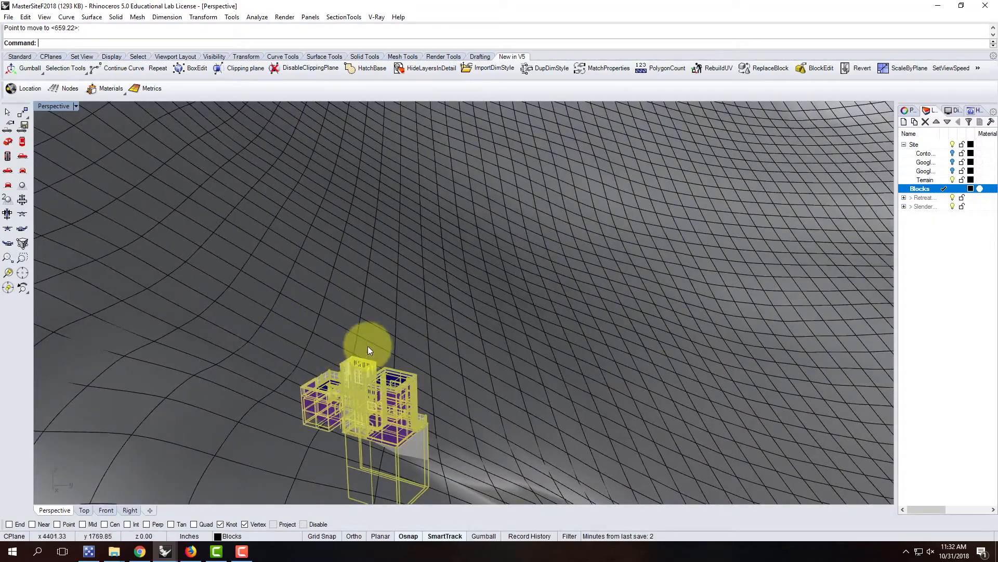
key(Escape)
Adjust the retreat block's height on the slope with another vertical move, with object snaps disabled.
scroll(364, 429, up, 4)
right_drag(396, 428, 291, 333)
click(285, 314)
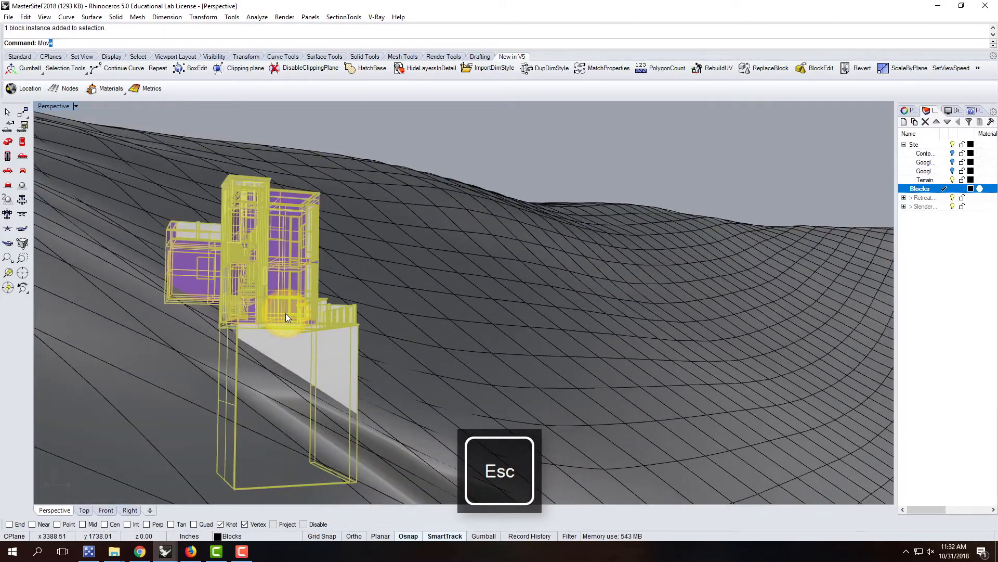
key(Return)
text(v)
click(285, 313)
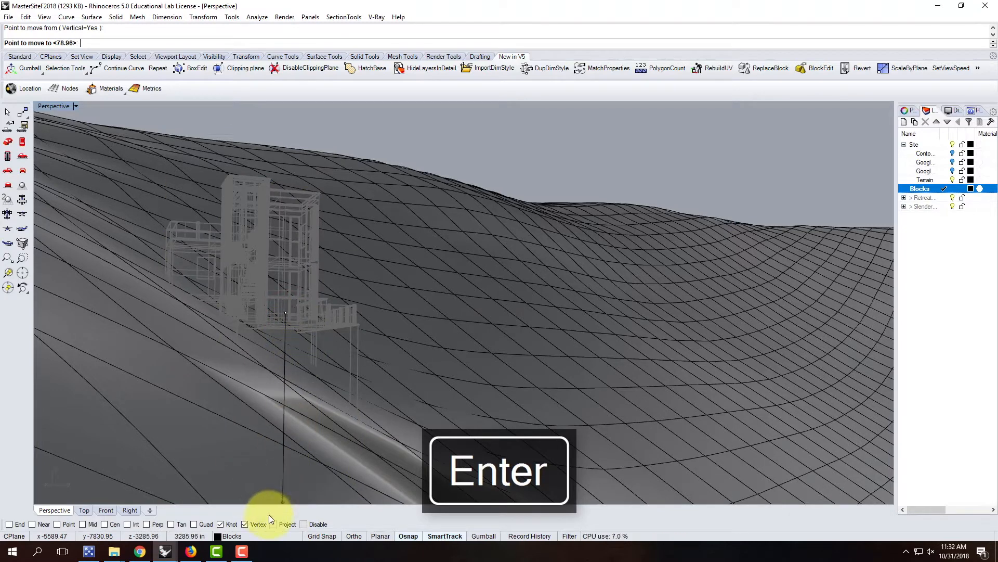
click(304, 524)
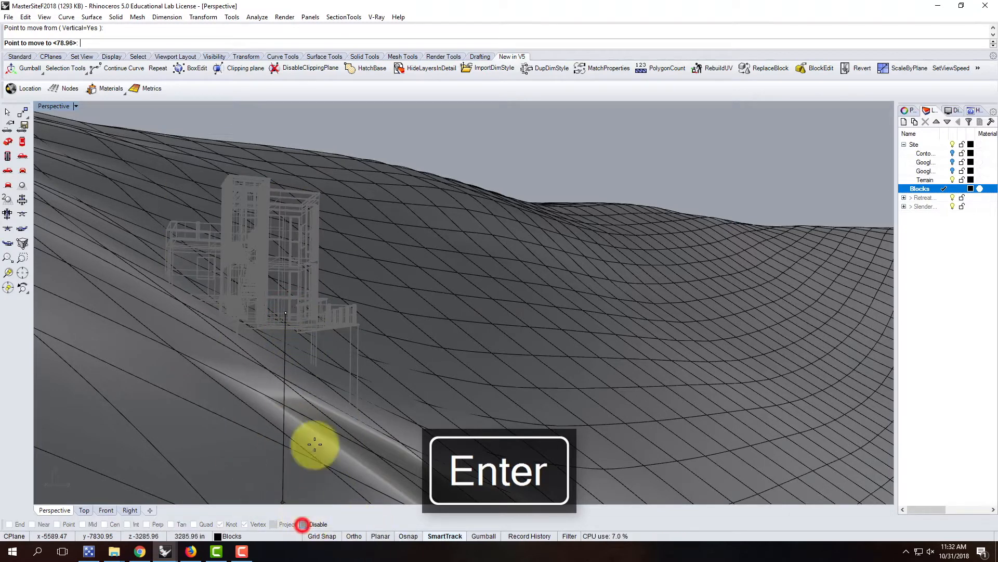
click(336, 316)
key(Escape)
Examine from several sides how the building's foundation, terrace and retaining wall meet the terrain.
right_drag(434, 293, 811, 354)
scroll(141, 367, up, 4)
right_drag(328, 372, 189, 349)
scroll(218, 349, down, 5)
right_drag(489, 350, 352, 410)
scroll(352, 411, down, 5)
scroll(382, 379, up, 5)
key(Escape)
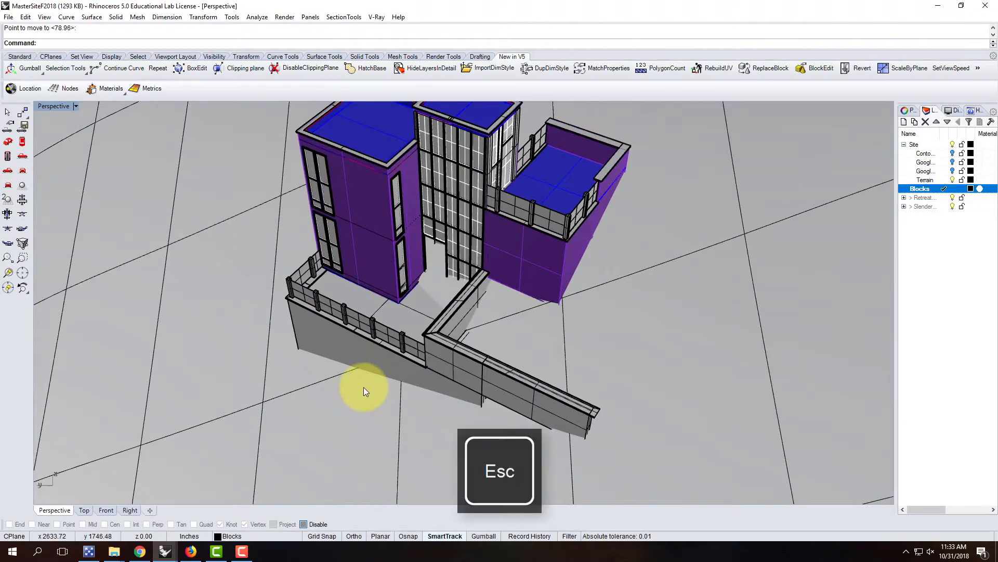
scroll(267, 357, down, 8)
right_drag(265, 358, 435, 296)
scroll(435, 295, down, 5)
scroll(435, 364, up, 6)
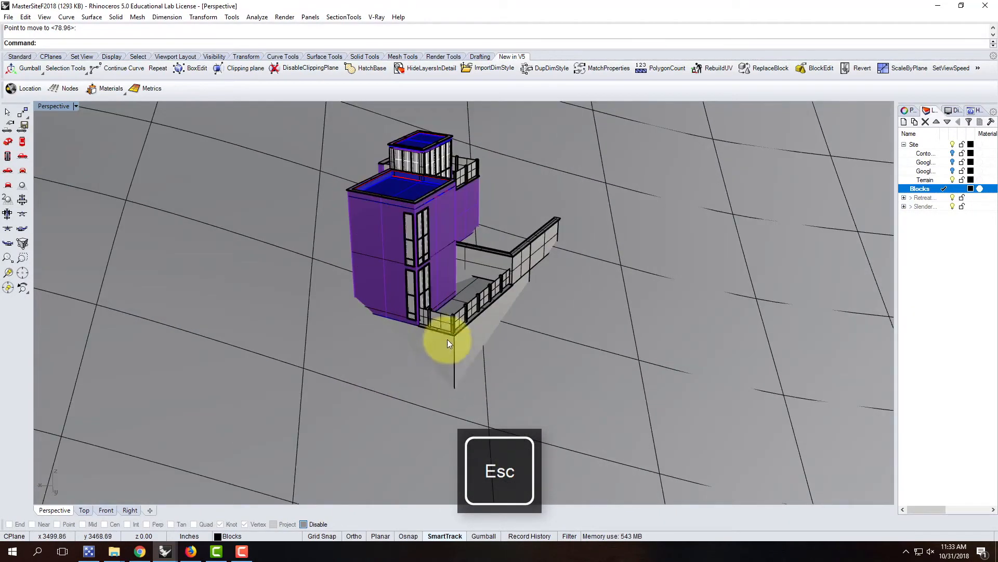
Switch to the RetreatBaseF2018 model and inspect the foundation beneath the building.
click(166, 551)
click(166, 505)
right_drag(489, 416, 507, 380)
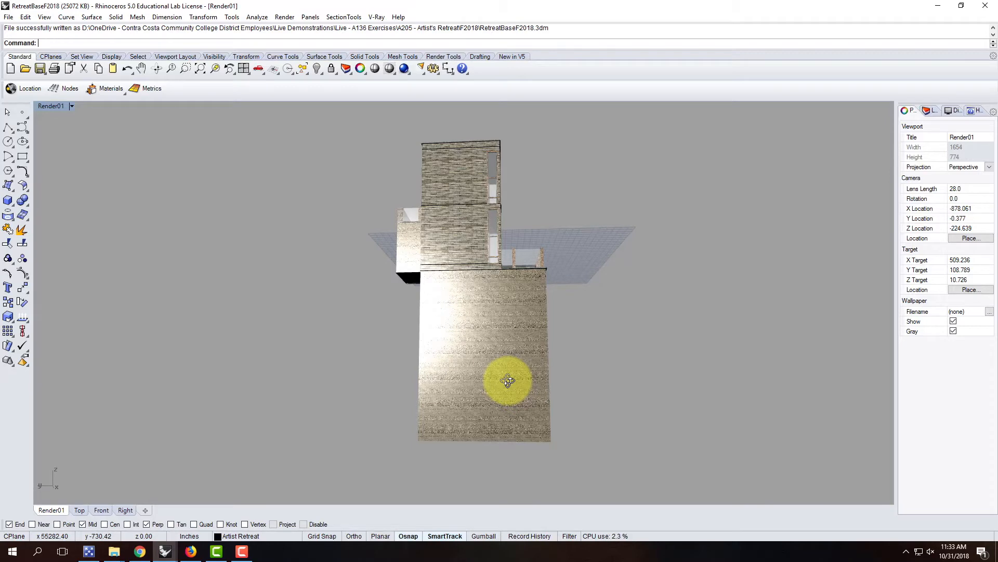
right_drag(551, 335, 468, 373)
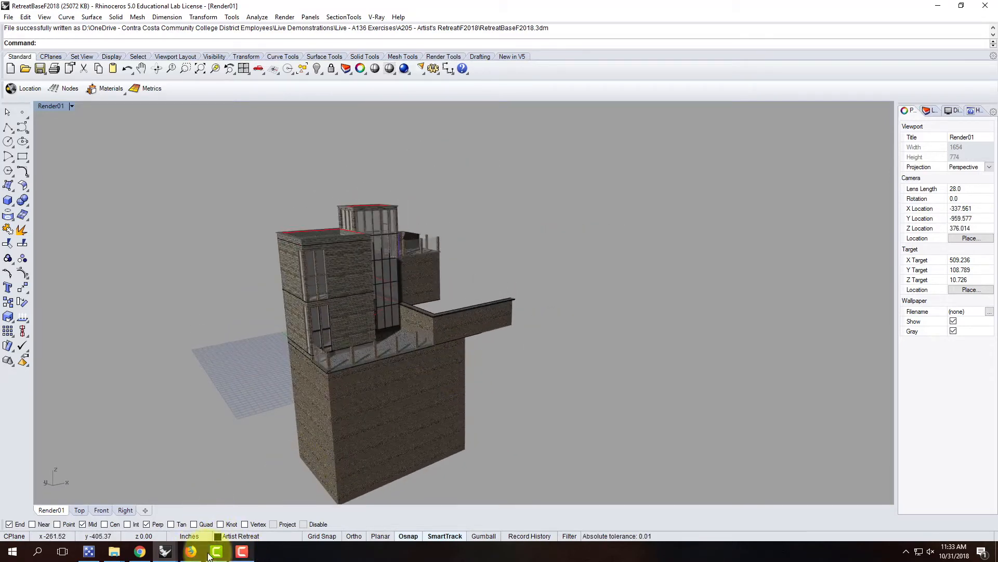
Return to MasterSiteF2018 and examine the terrace foundation and the end of the retaining wall against the terrain.
click(164, 553)
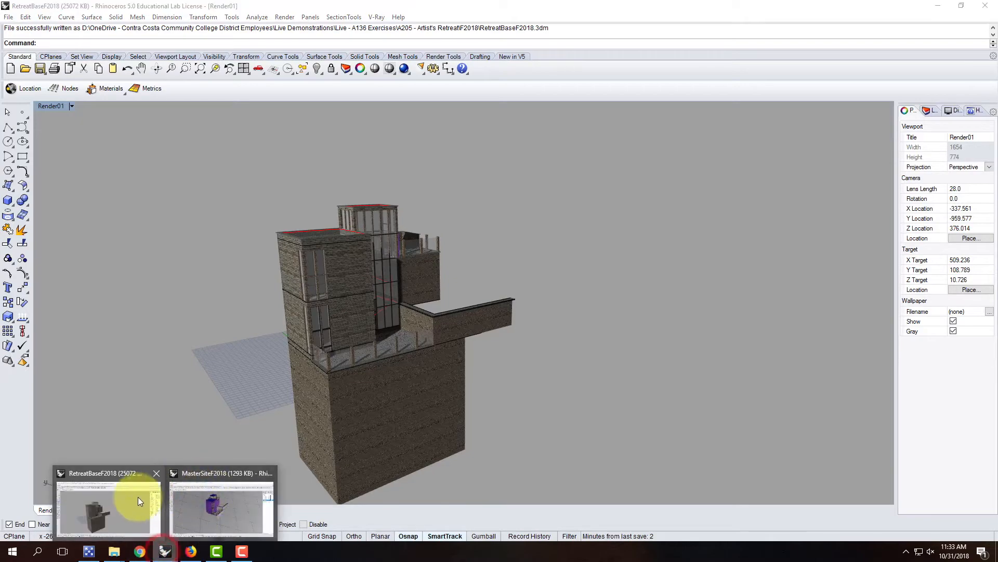
click(199, 512)
right_drag(624, 256, 473, 266)
scroll(473, 267, up, 8)
right_drag(529, 289, 595, 202)
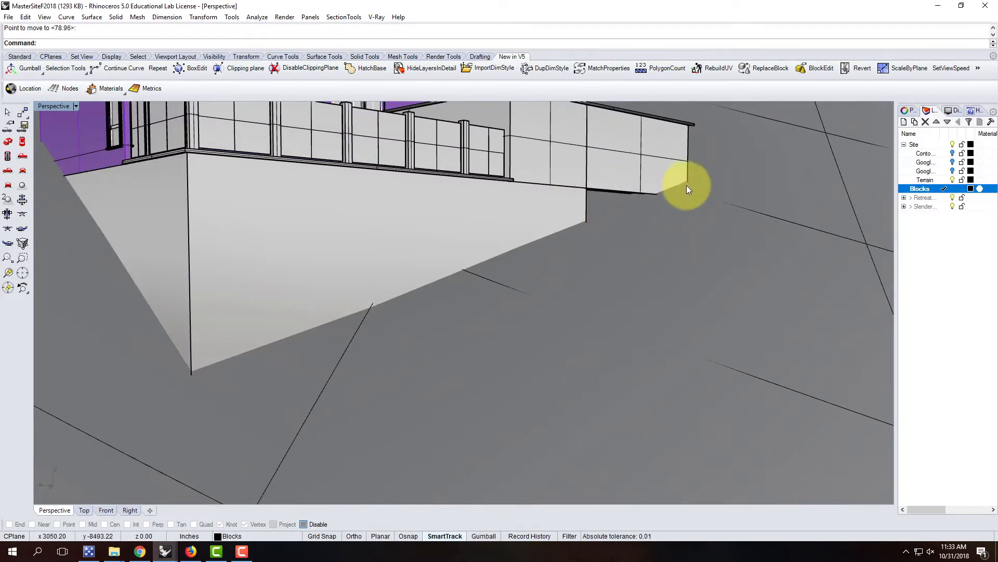
right_drag(691, 186, 552, 391)
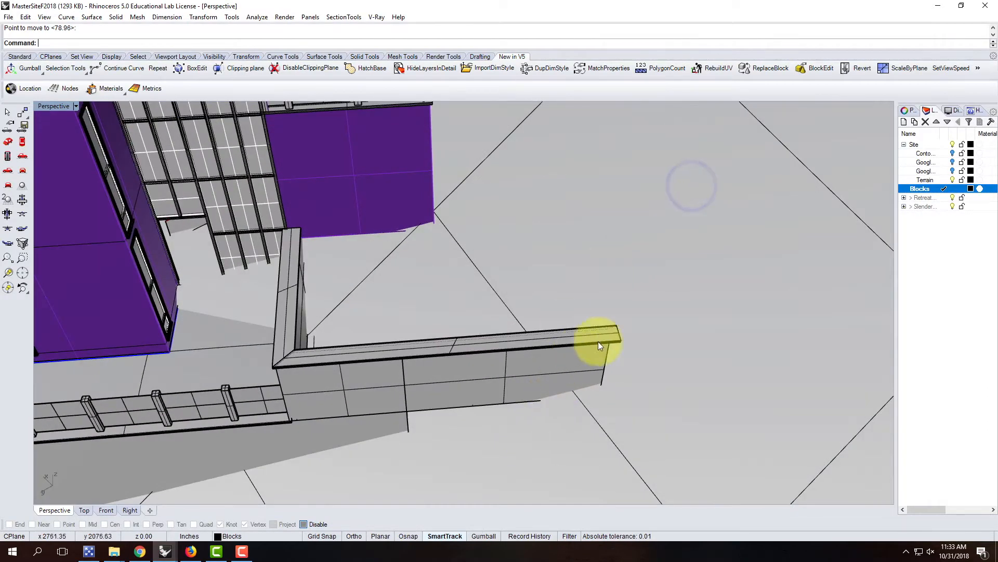
scroll(576, 288, down, 5)
right_drag(561, 341, 649, 296)
Switch to the RetreatBaseF2018 model and select the terrace foundation wall beside the open end of the retaining wall.
click(165, 551)
click(113, 513)
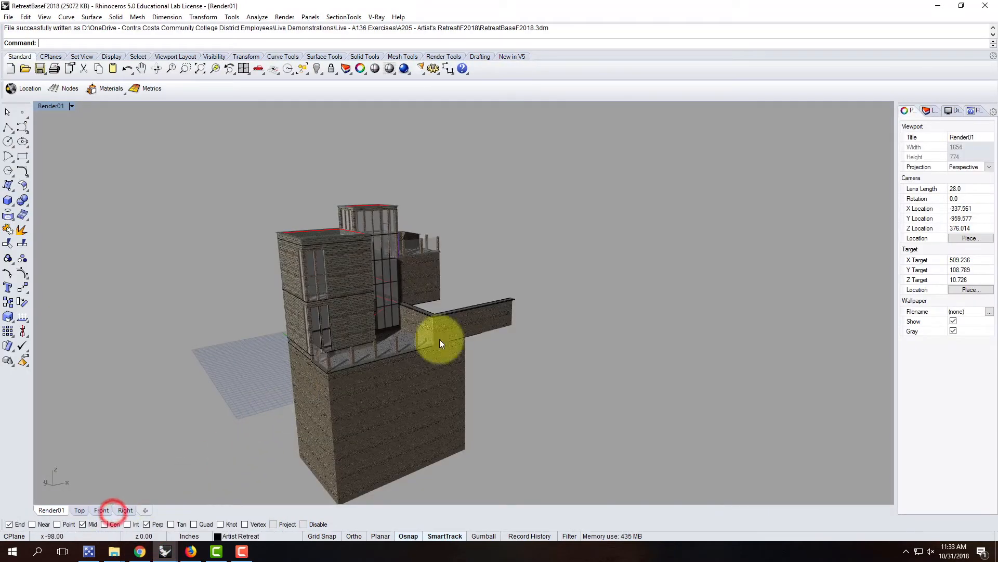
scroll(516, 358, up, 5)
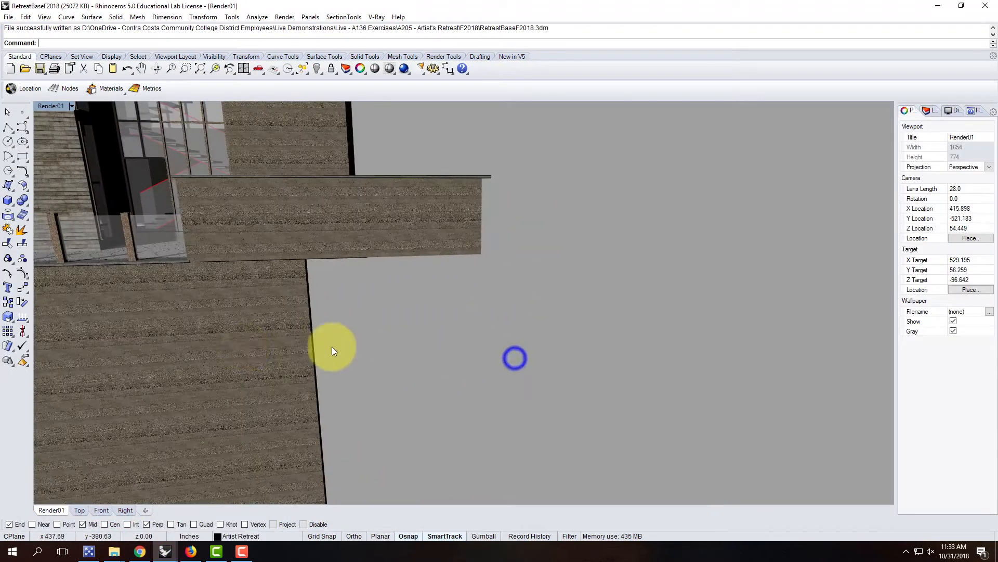
click(245, 349)
scroll(447, 335, down, 5)
right_drag(366, 339, 455, 337)
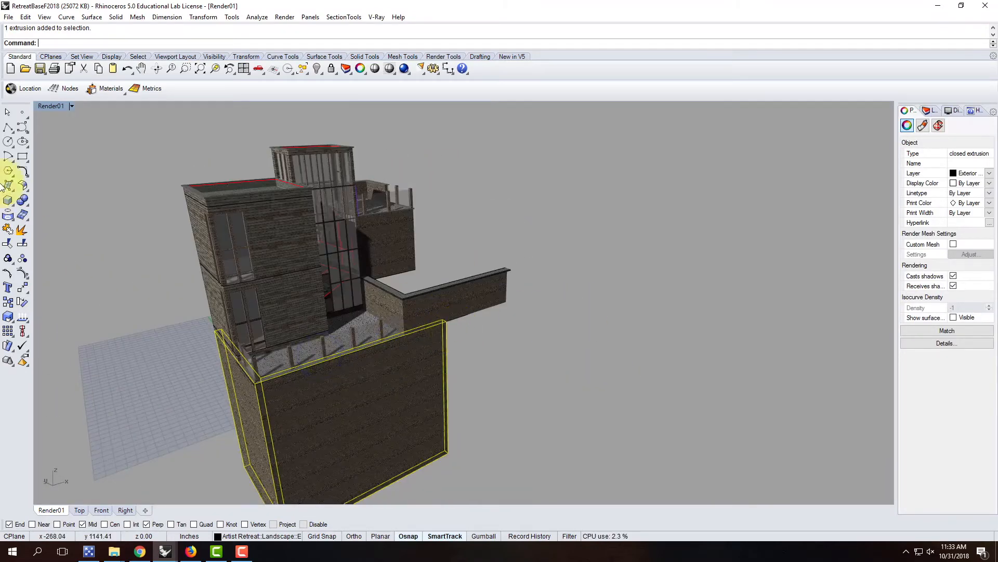
Draw a box under the overhanging retaining wall, from the foundation wall's top corner to the retaining wall's end and down to the foundation's base.
click(9, 203)
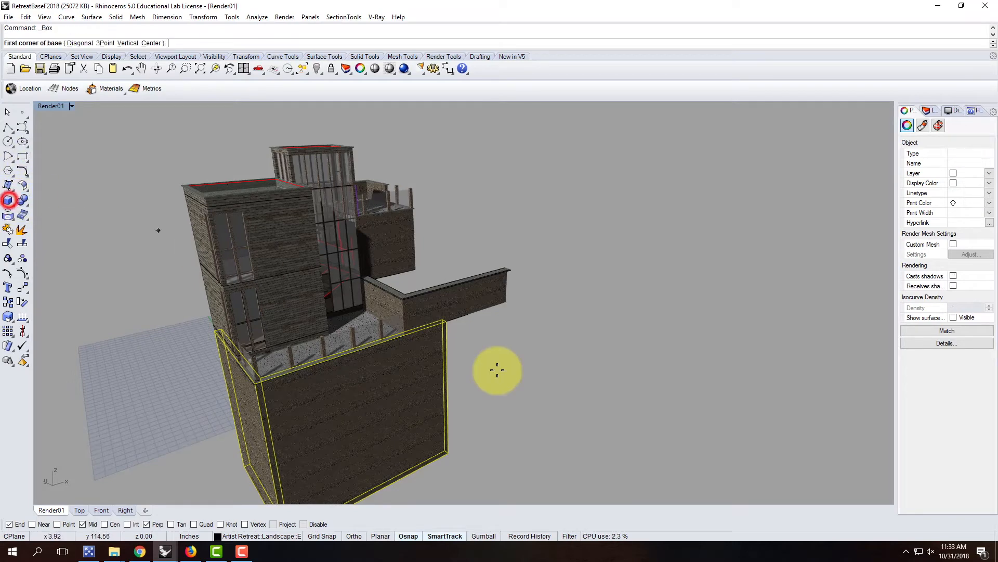
scroll(452, 446, up, 5)
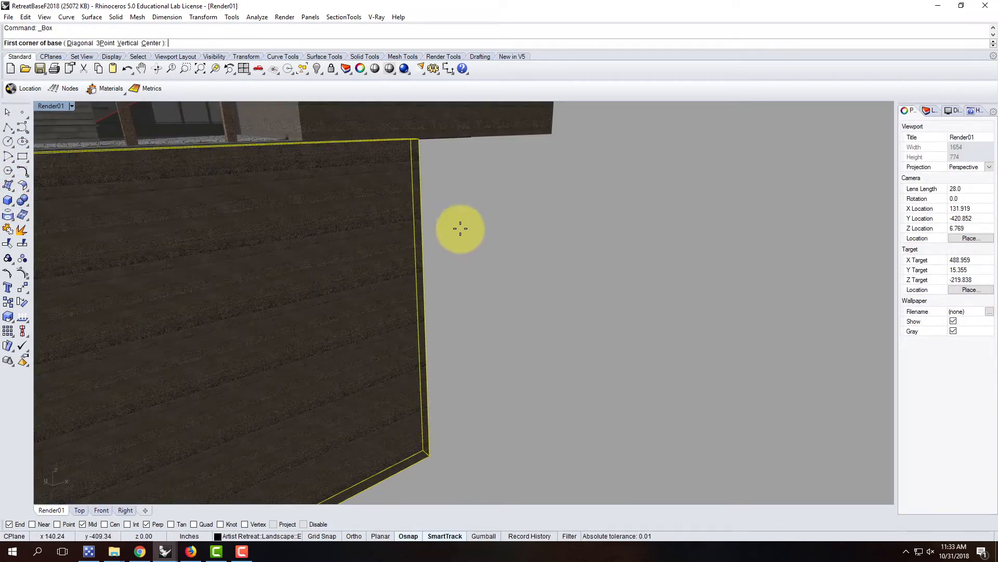
right_drag(448, 183, 367, 270)
click(357, 275)
click(551, 227)
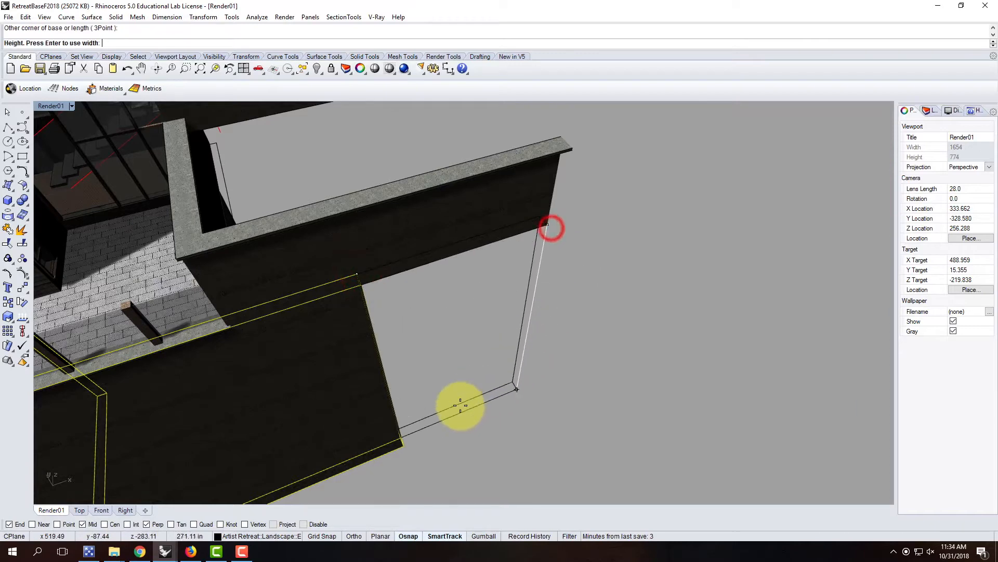
click(401, 443)
scroll(588, 329, down, 5)
right_drag(584, 390, 526, 270)
Match all object properties of the new foundation box, including layer and material, to the existing foundation wall.
scroll(509, 258, up, 5)
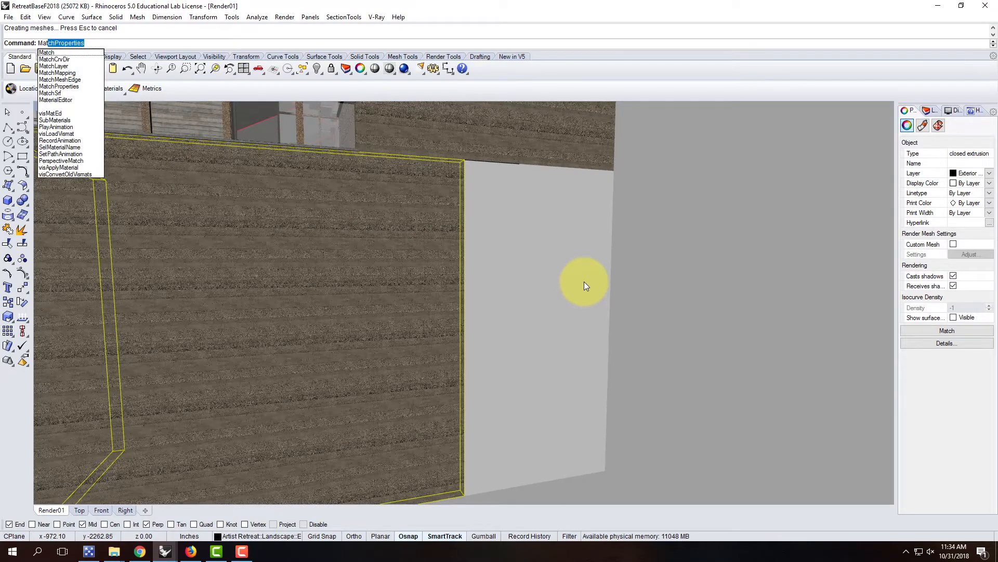
key(Escape)
text(M)
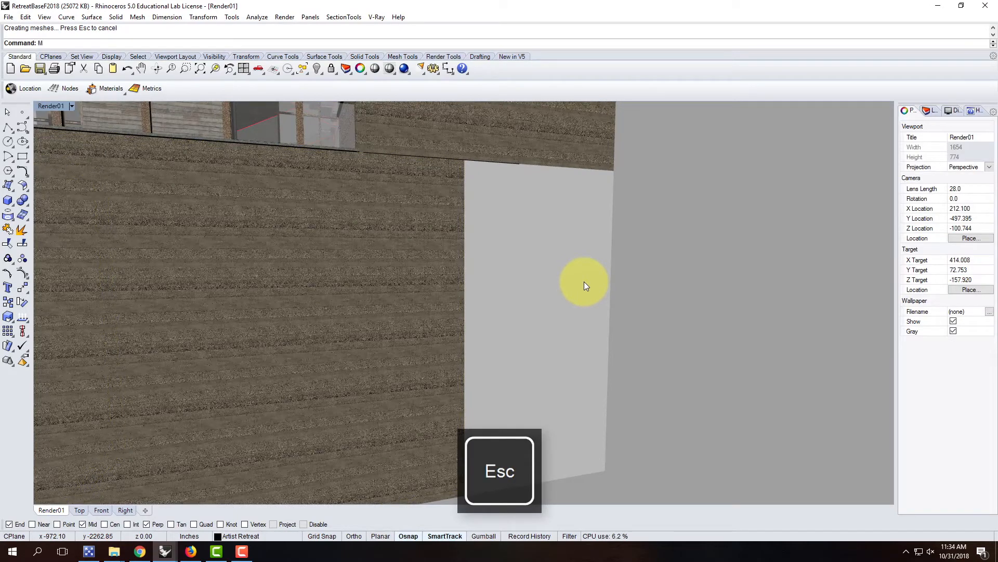
text(atchProperties)
key(Return)
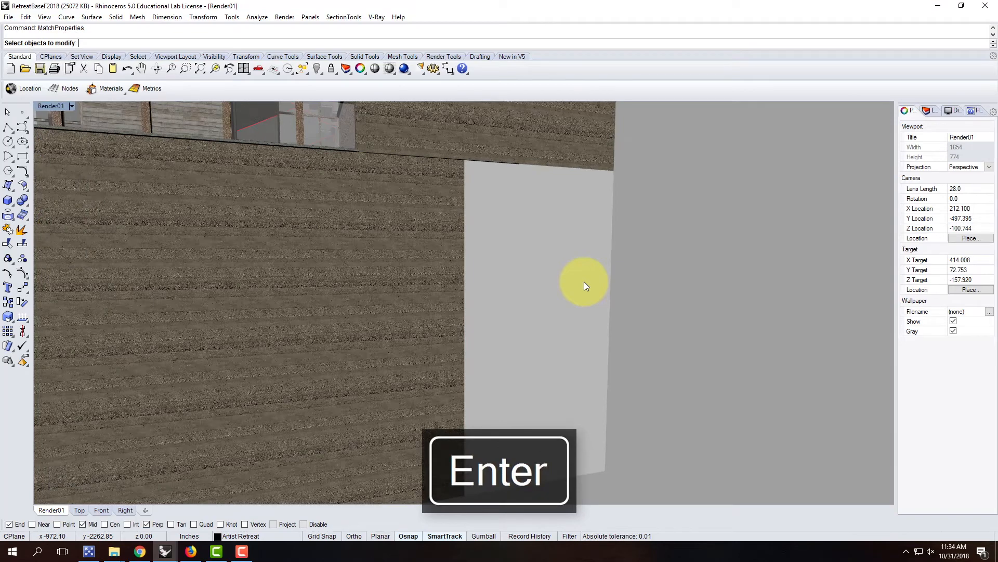
click(557, 273)
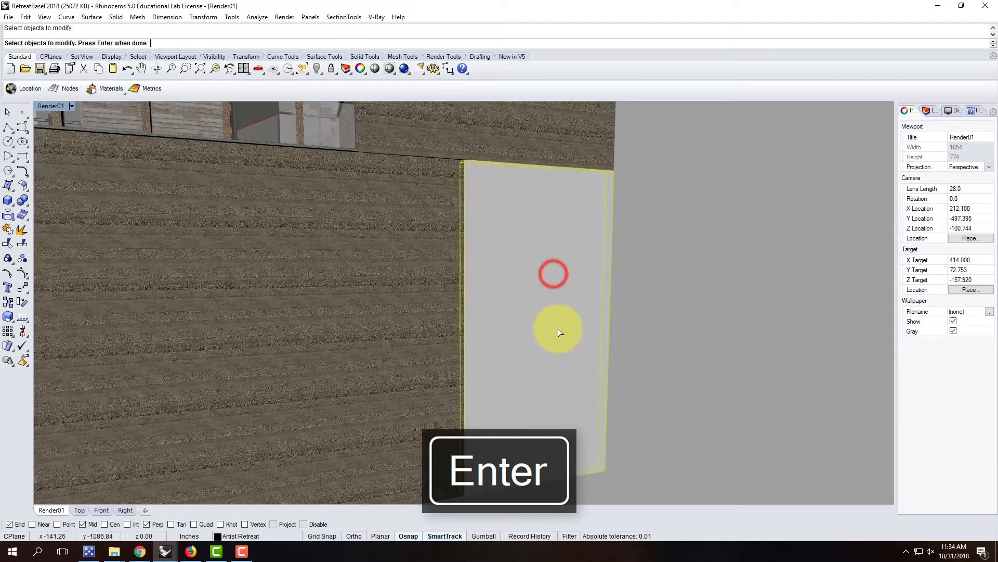
key(Return)
click(344, 289)
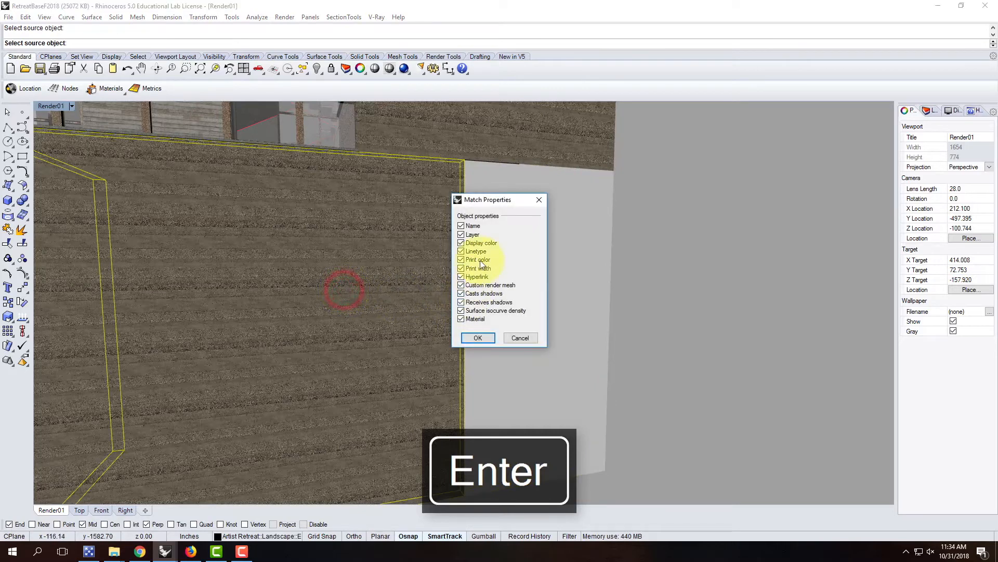
click(486, 338)
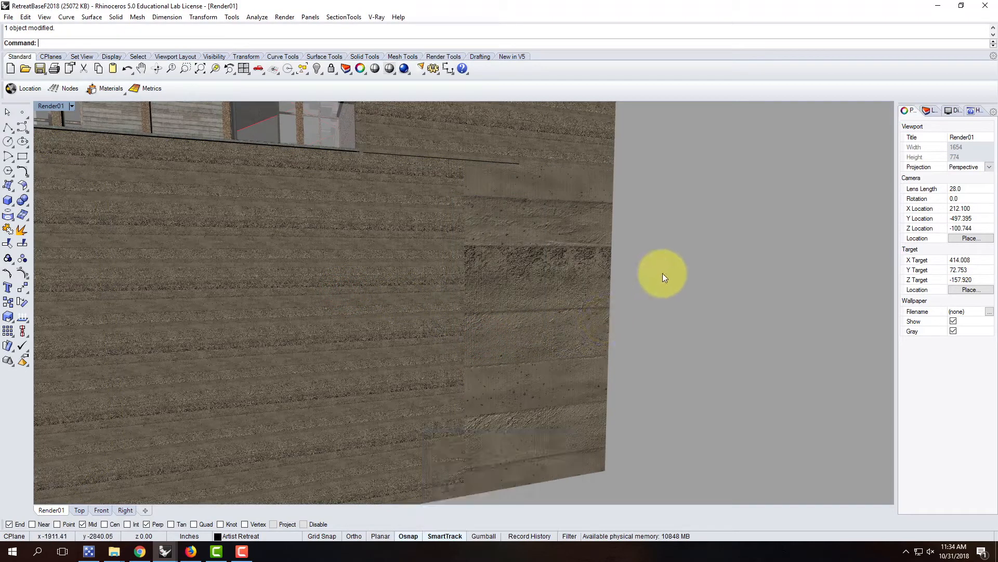
Match the new foundation box's texture mapping to that of the existing foundation wall.
click(679, 270)
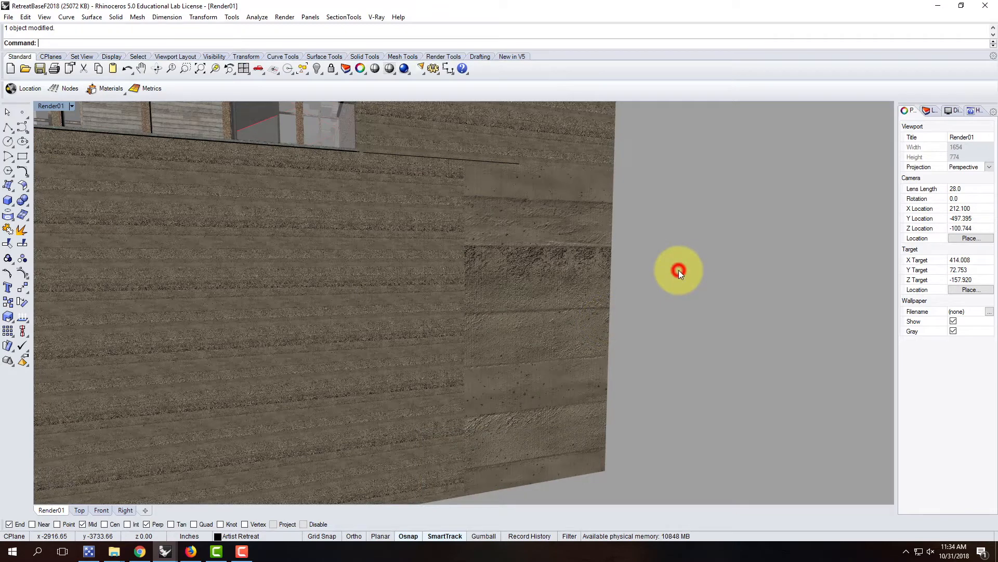
click(929, 111)
click(909, 110)
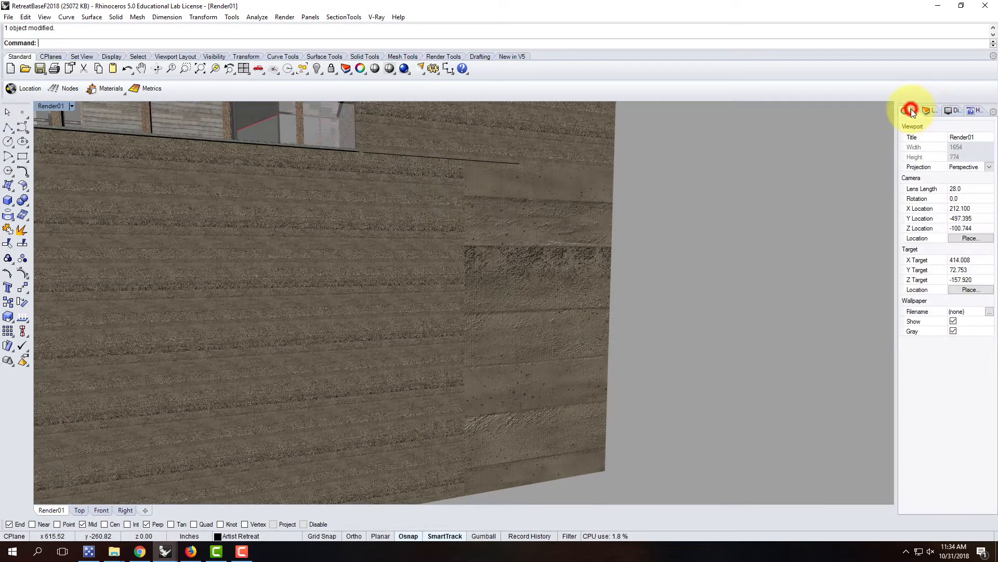
click(348, 241)
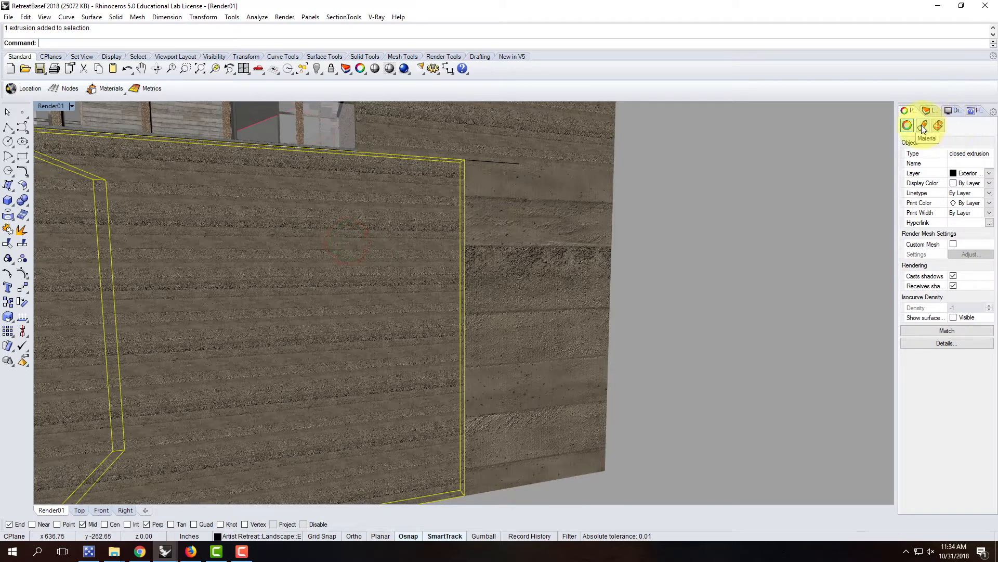
click(934, 126)
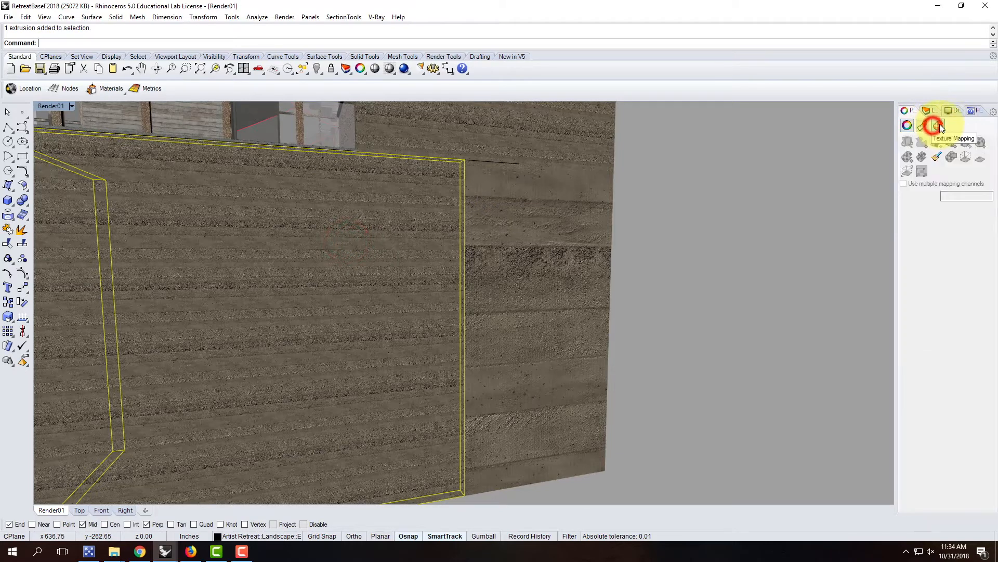
click(726, 193)
click(570, 204)
click(936, 156)
click(394, 205)
click(682, 210)
right_drag(703, 212, 678, 252)
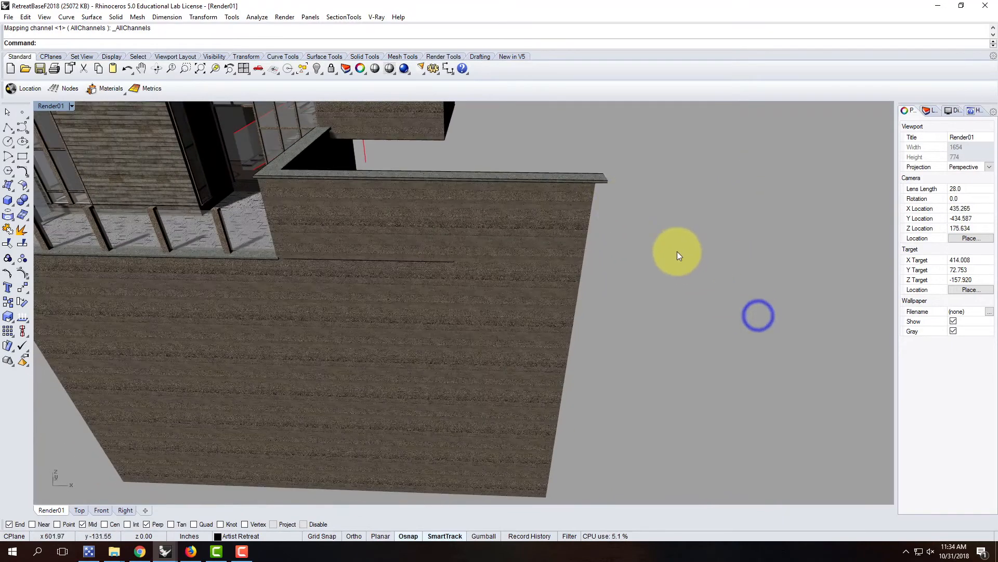
Lengthen the outer section of the retaining wall outward with Scale1D, anchored at its inner lower corner.
click(581, 198)
right_drag(603, 206, 571, 239)
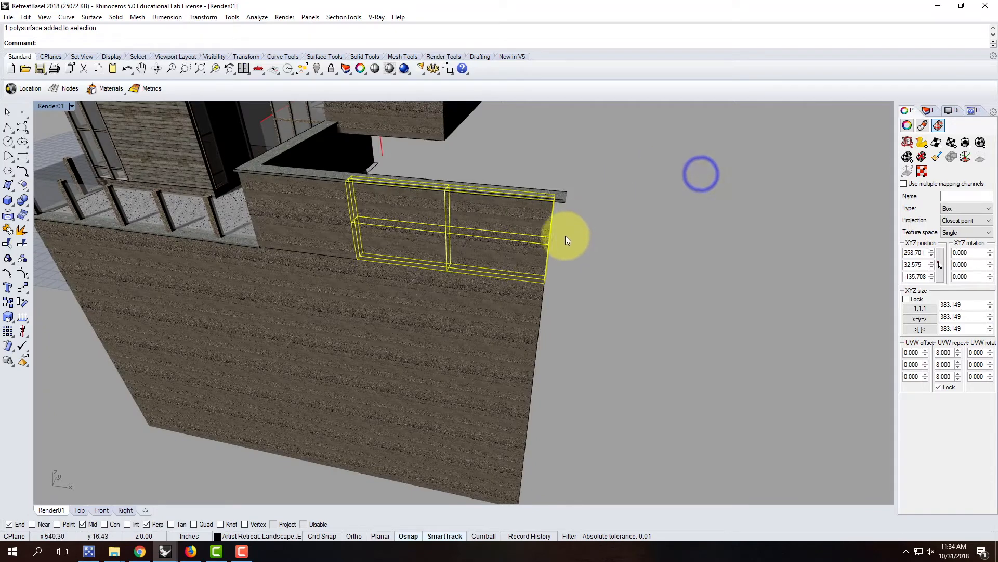
shift+right_drag(467, 252, 501, 264)
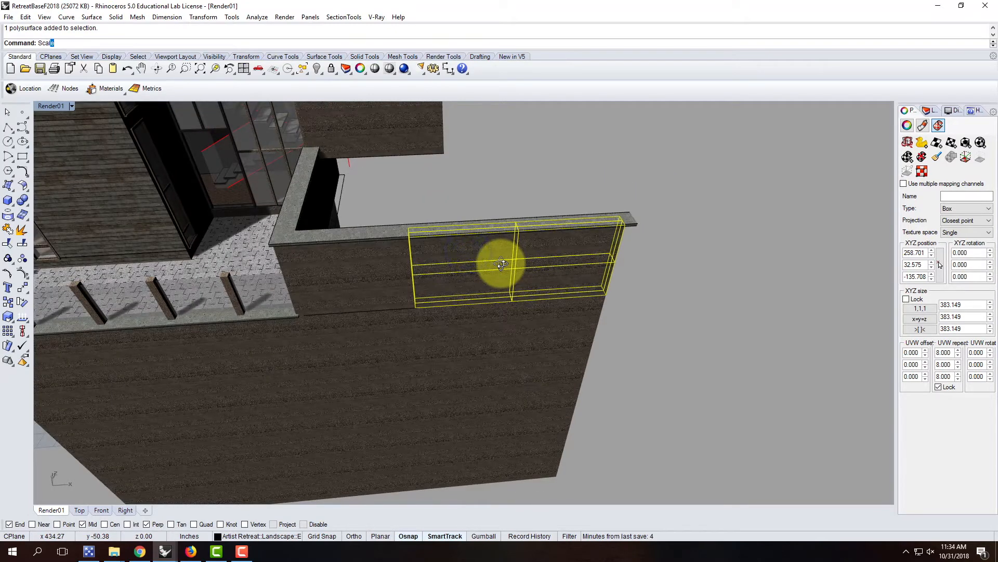
text(e1D)
key(Return)
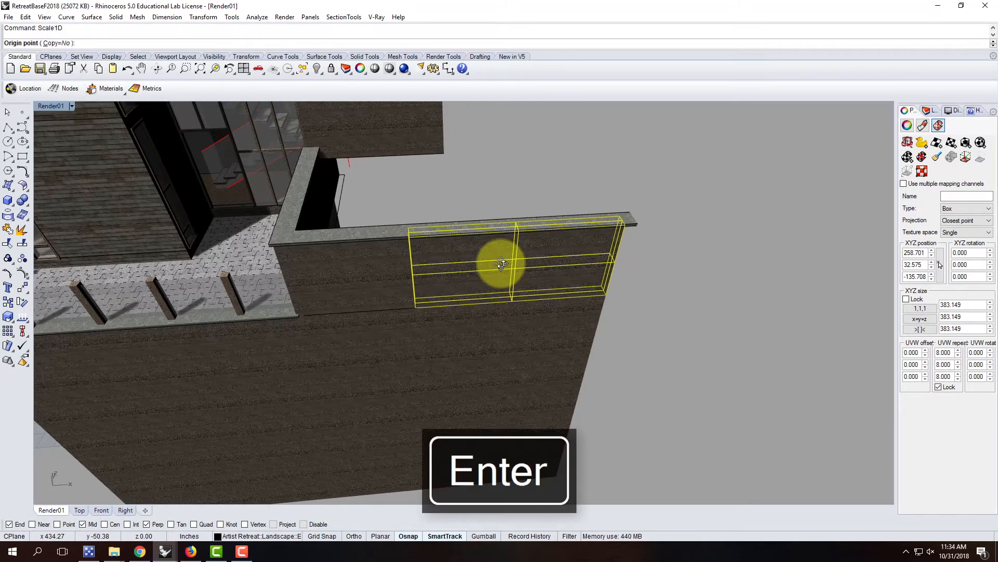
click(415, 307)
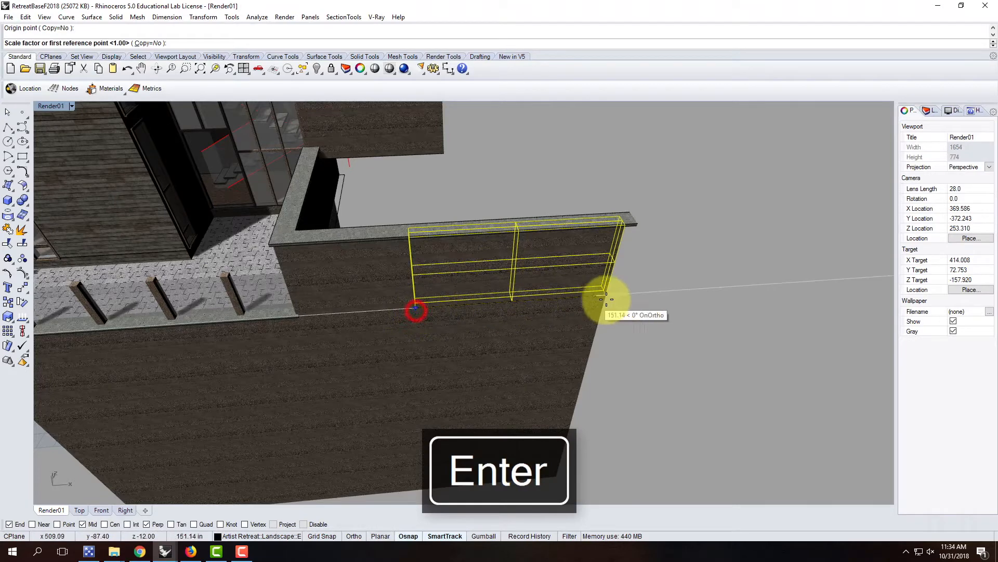
click(610, 302)
click(770, 297)
click(582, 217)
click(649, 187)
Draw a three-point rectangular plane from the concrete coping's end edge to just past the end of the lengthened retaining wall.
right_drag(674, 243, 571, 256)
scroll(429, 288, up, 6)
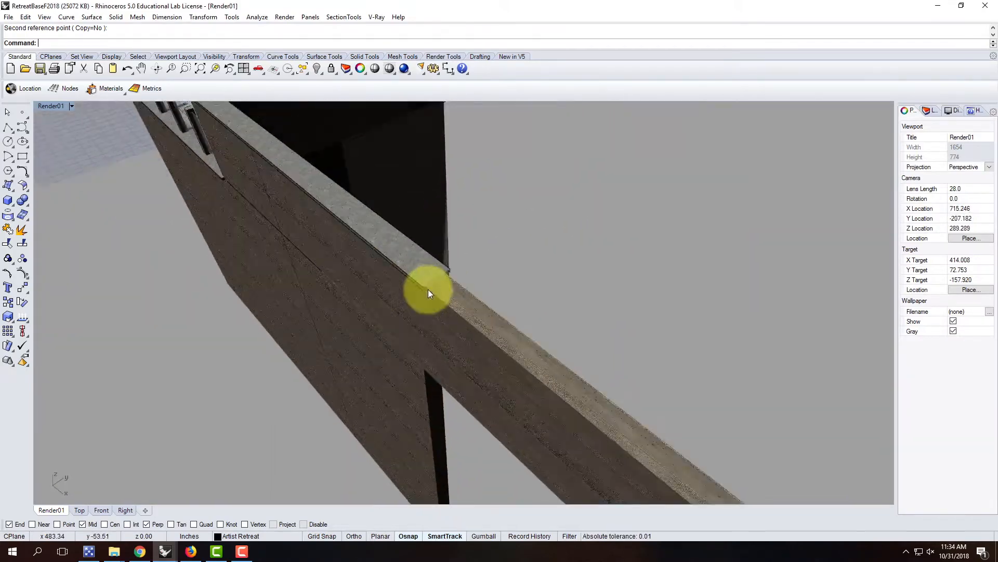
click(23, 214)
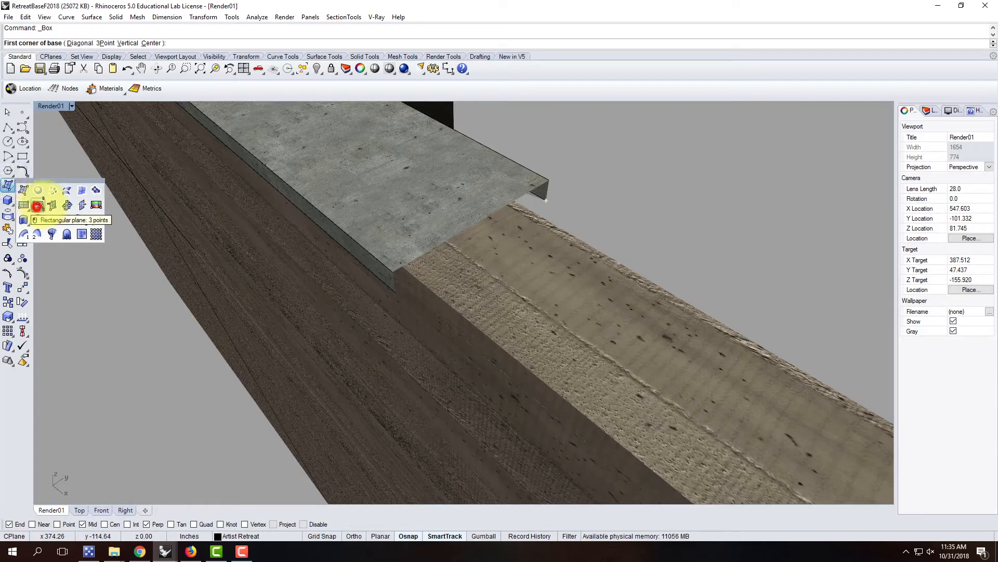
click(36, 206)
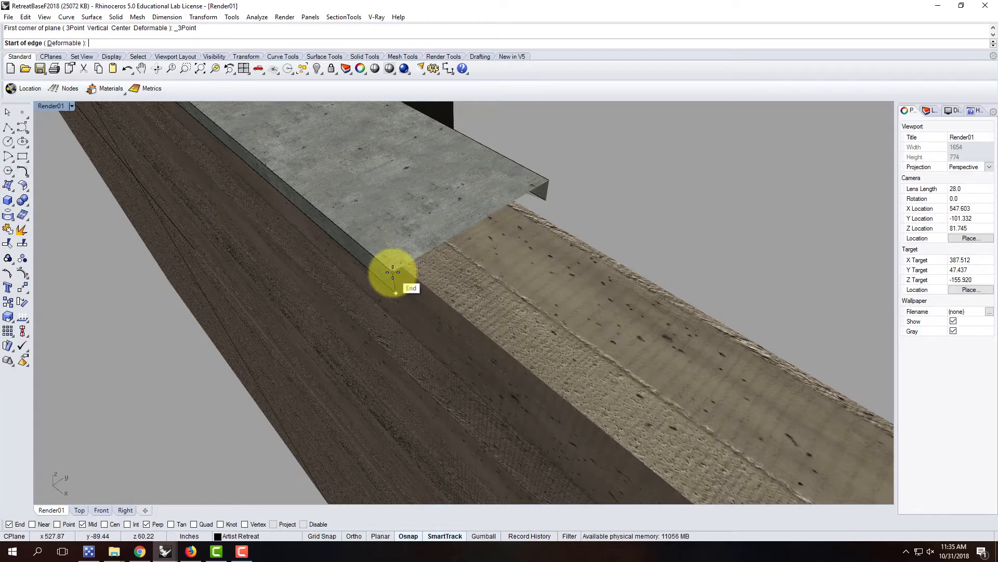
click(393, 273)
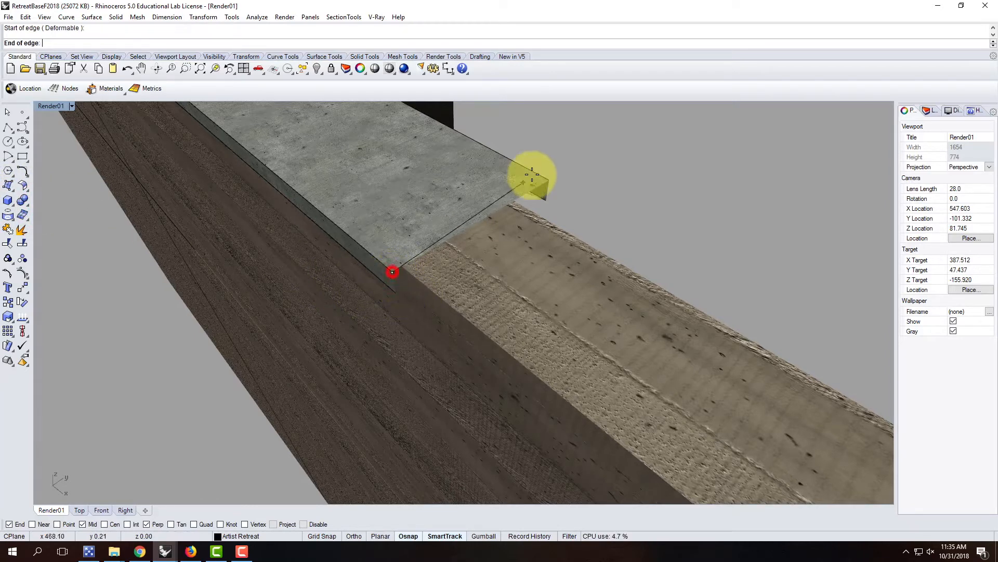
click(550, 180)
scroll(498, 149, down, 9)
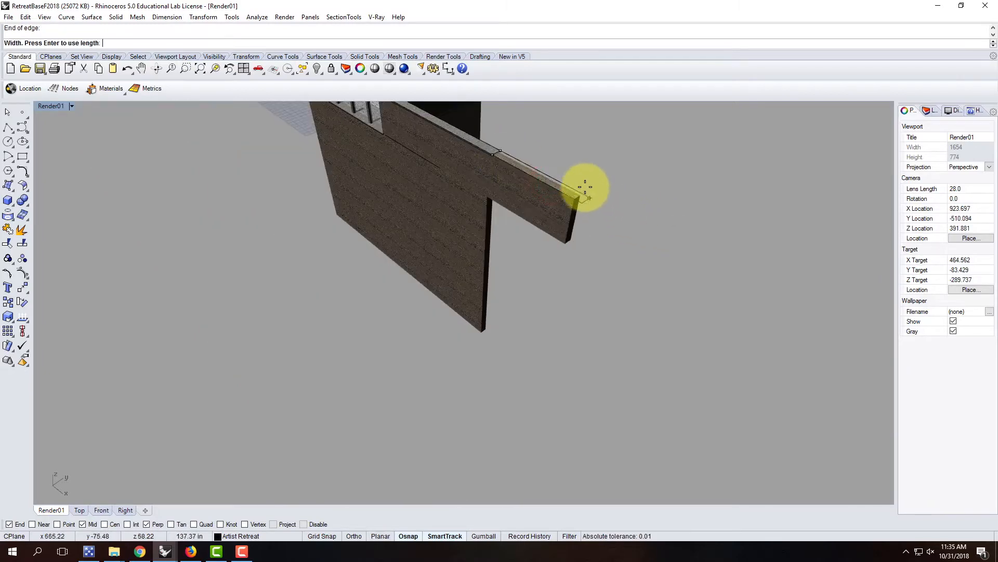
scroll(585, 185, up, 9)
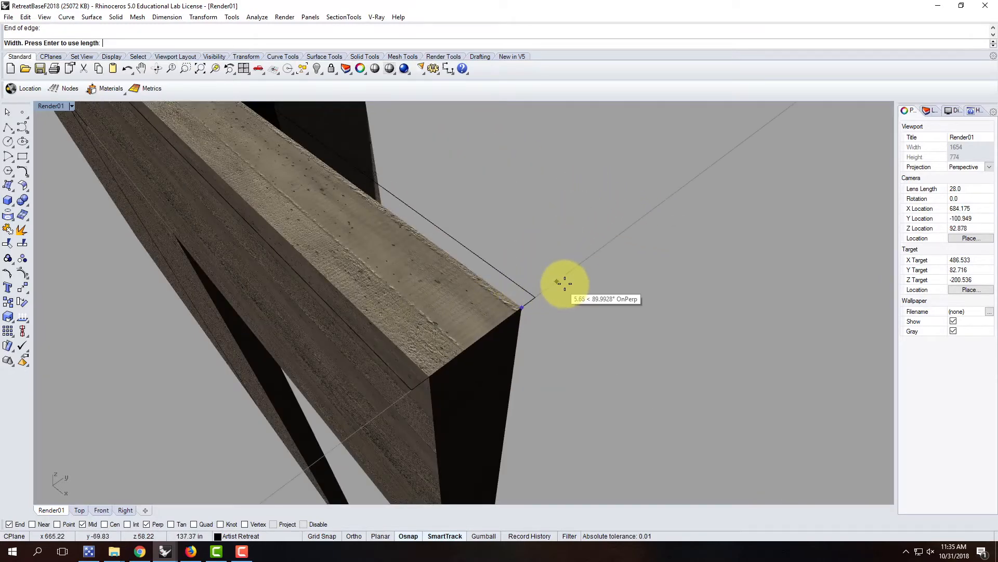
click(612, 286)
Extrude the new plane 2 inches down as a solid, to the underside of the existing coping.
right_drag(517, 263, 522, 171)
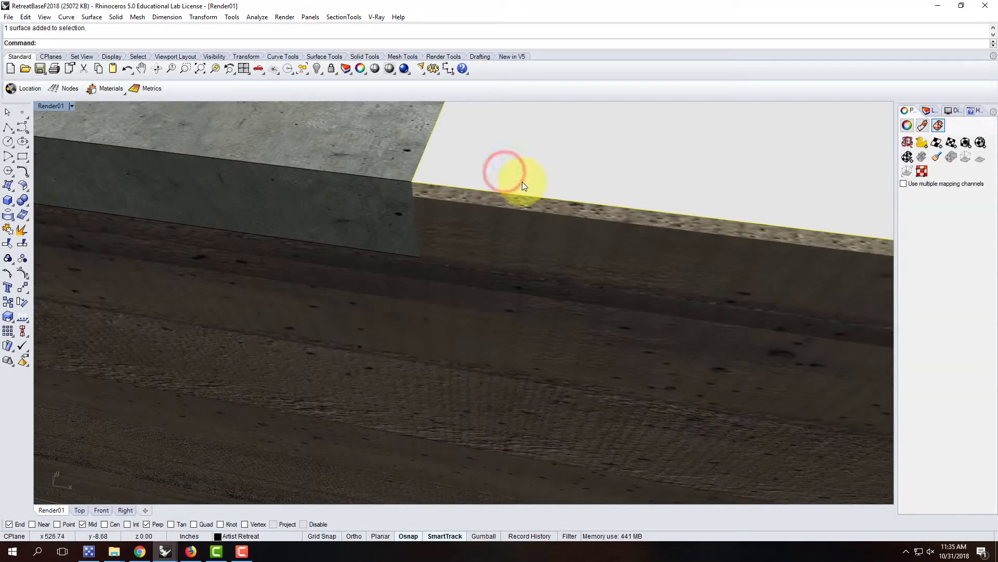
text(ExtrudeSrf)
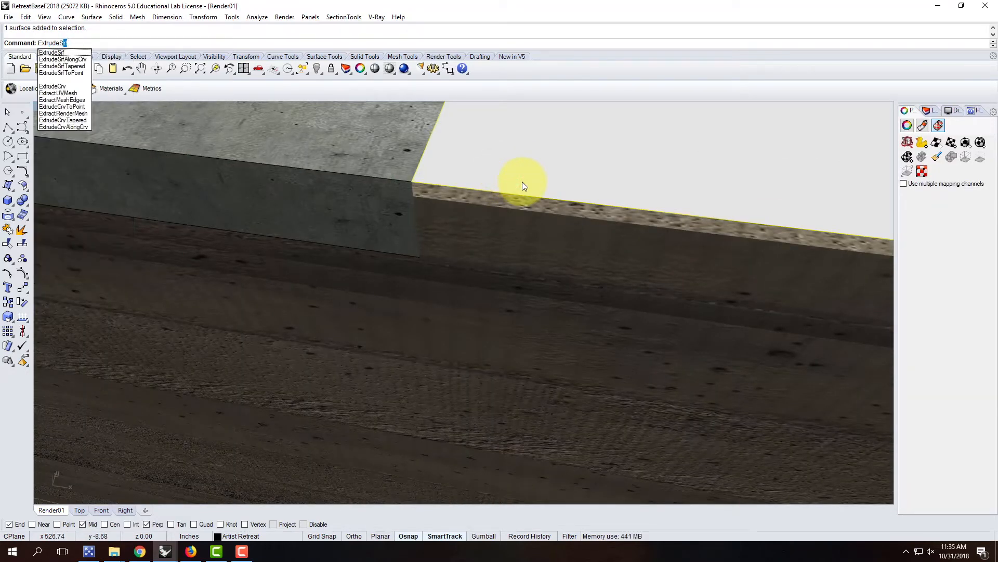
key(Return)
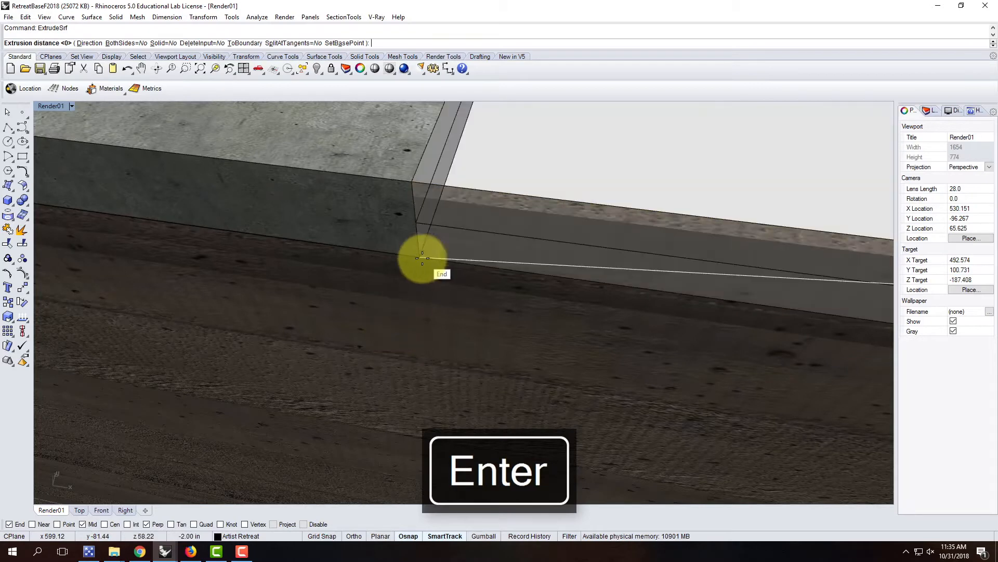
click(160, 43)
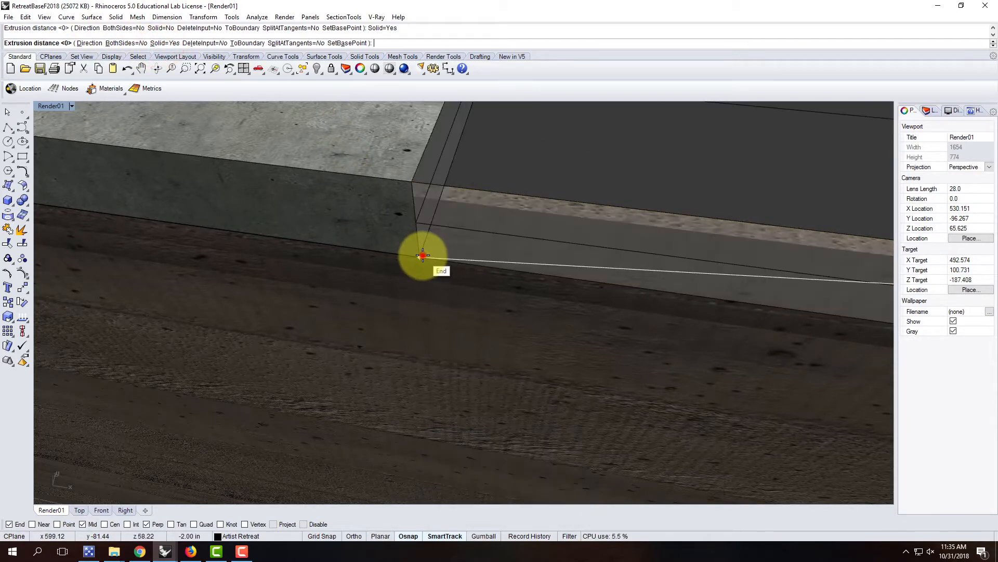
click(423, 255)
scroll(364, 265, down, 3)
scroll(368, 239, up, 5)
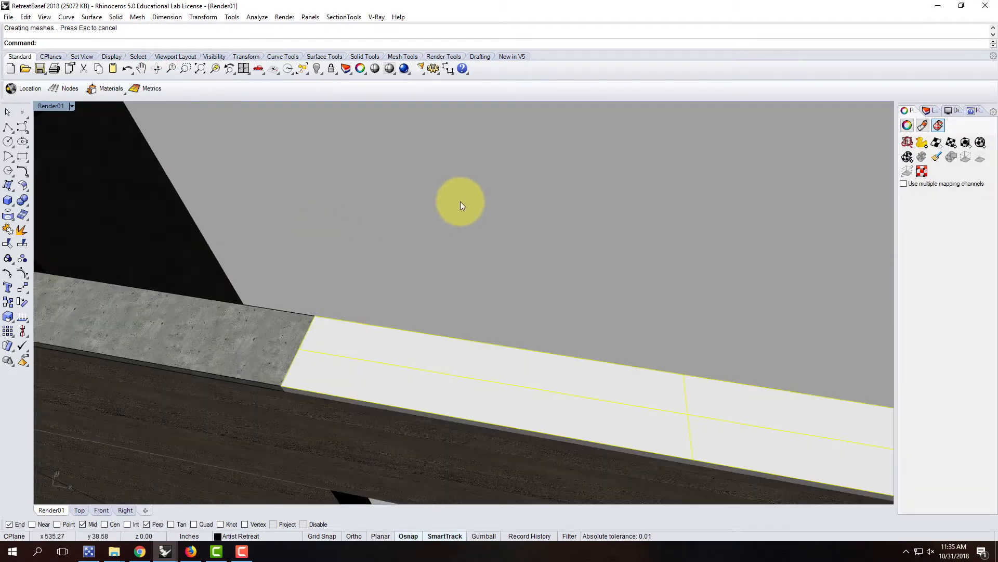
Match the new coping plane's object properties, including layer and material, to those of the existing concrete coping.
scroll(457, 204, down, 3)
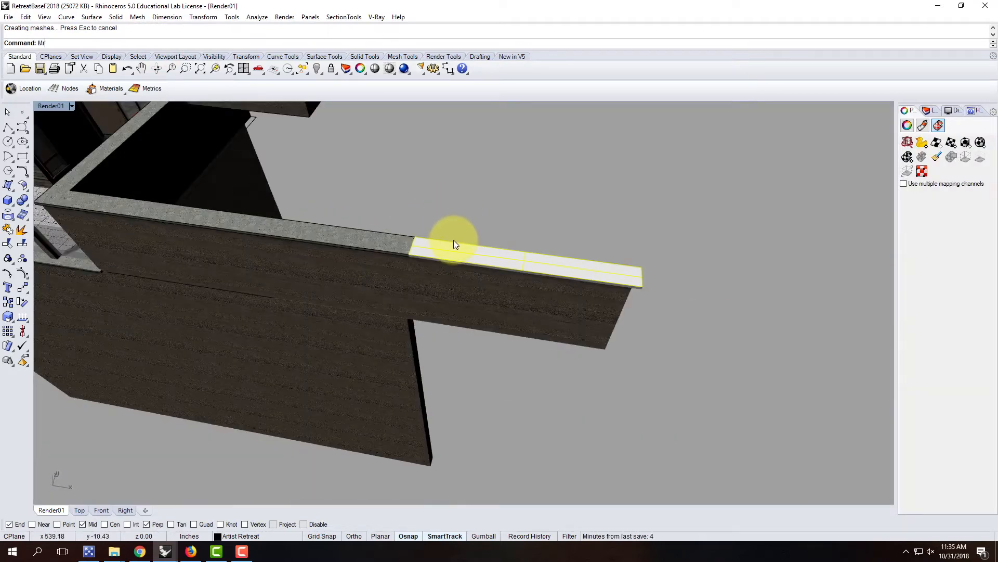
key(BackSpace)
text(atchProperties)
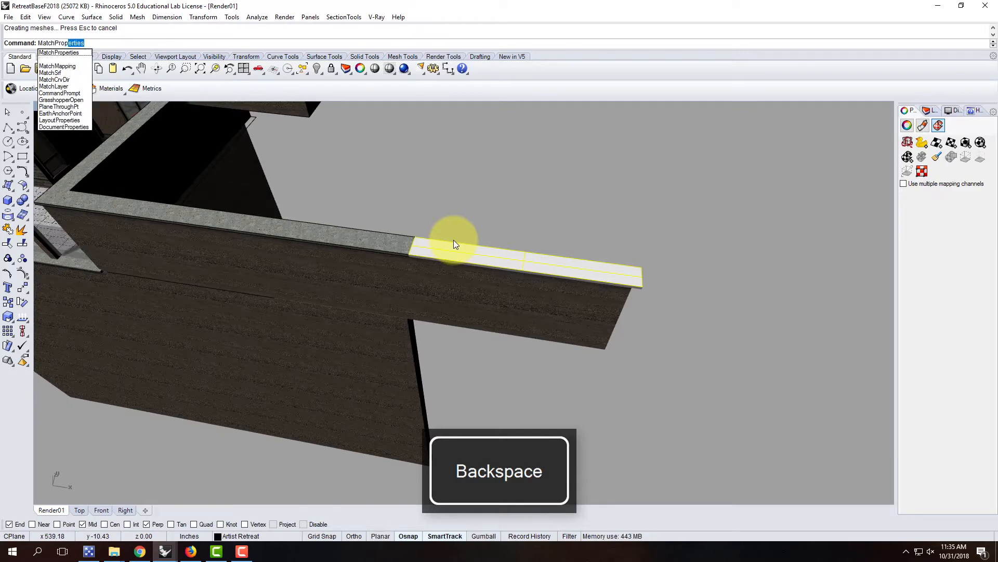
key(Return)
click(398, 244)
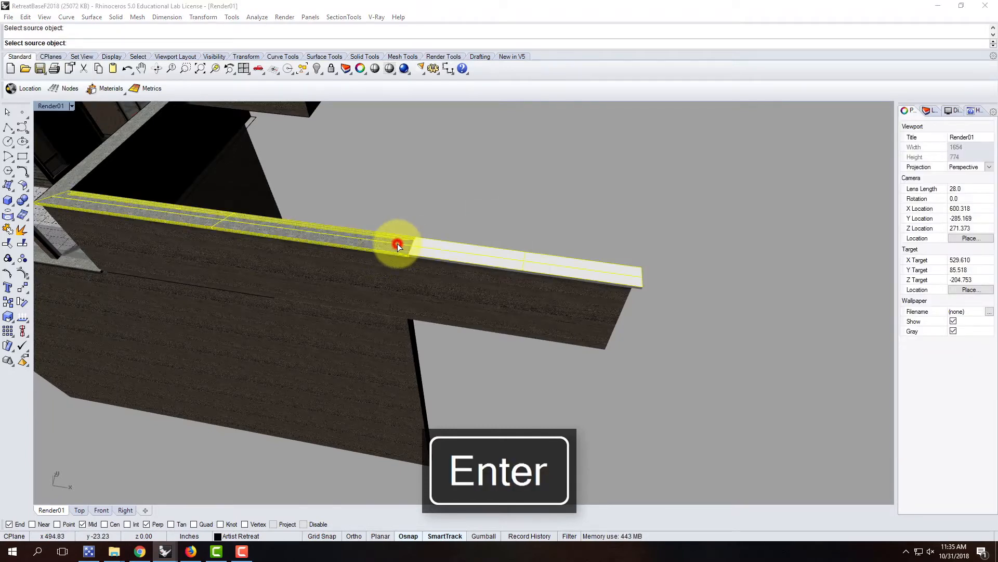
click(480, 338)
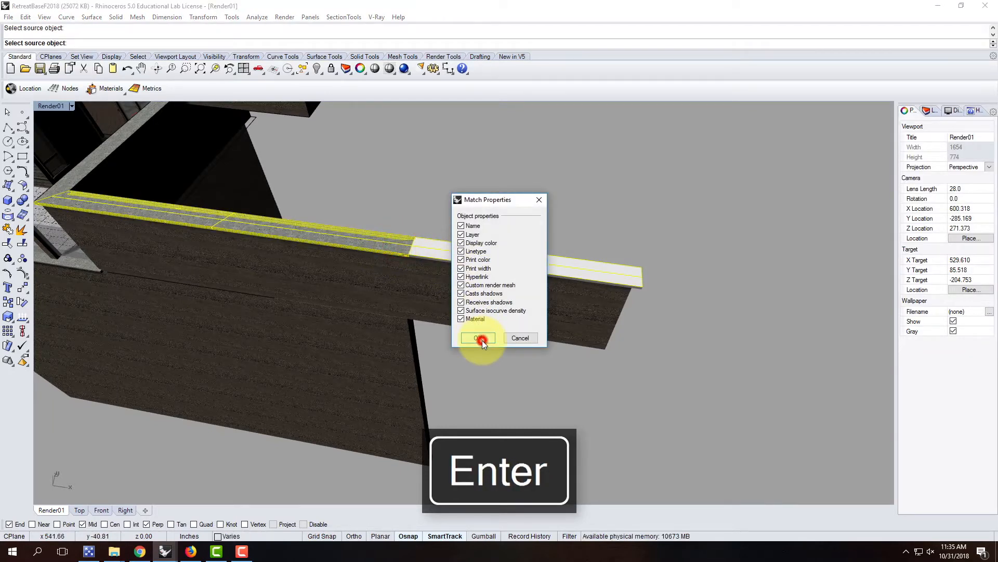
click(475, 194)
scroll(421, 249, up, 5)
scroll(403, 251, down, 2)
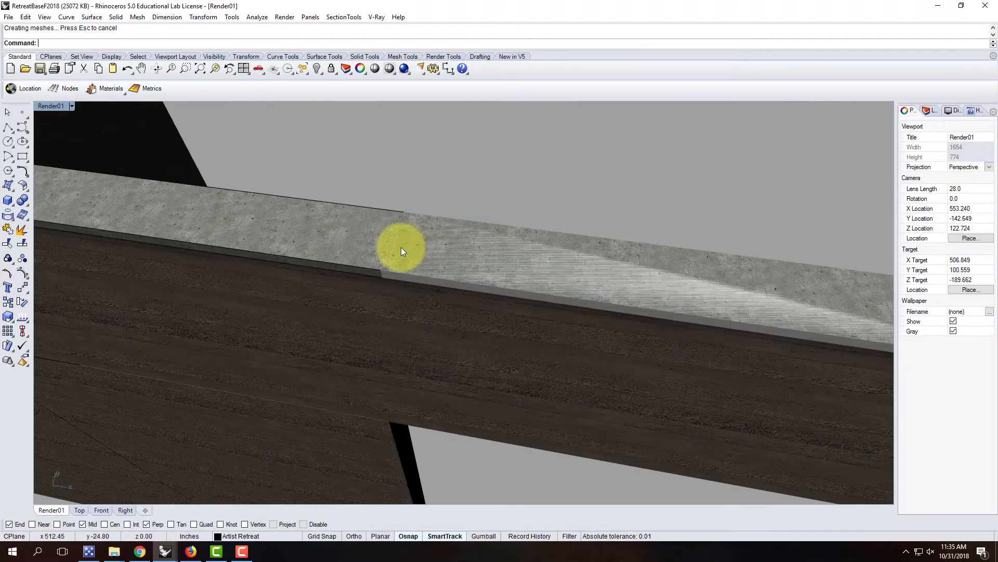
scroll(516, 243, down, 1)
Delete the leftover flat plane surface that overlaps the top of the new coping solid.
key(Escape)
click(535, 255)
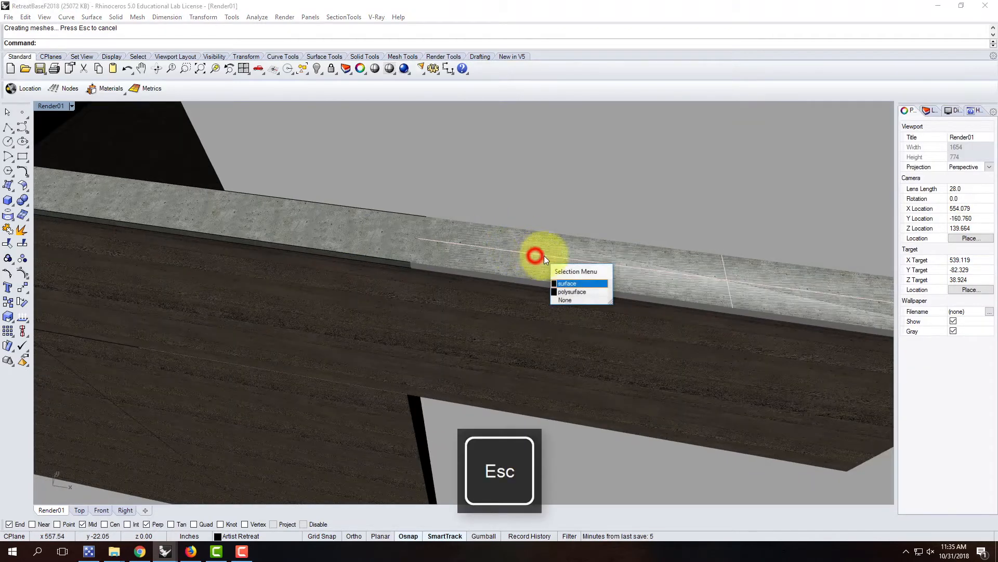
click(576, 286)
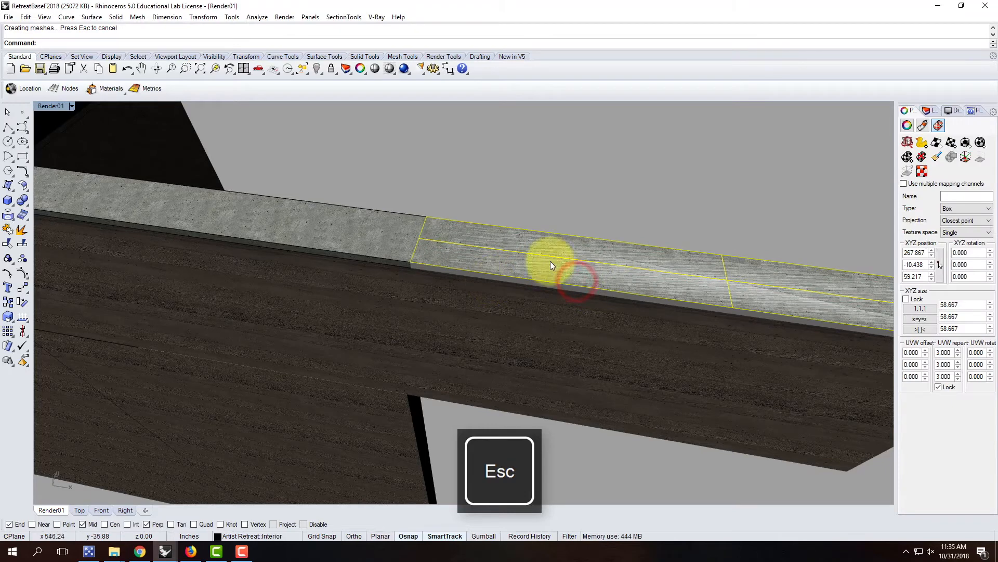
key(Delete)
Match all object properties of the new coping solid, including layer and material, to the existing concrete coping.
click(523, 254)
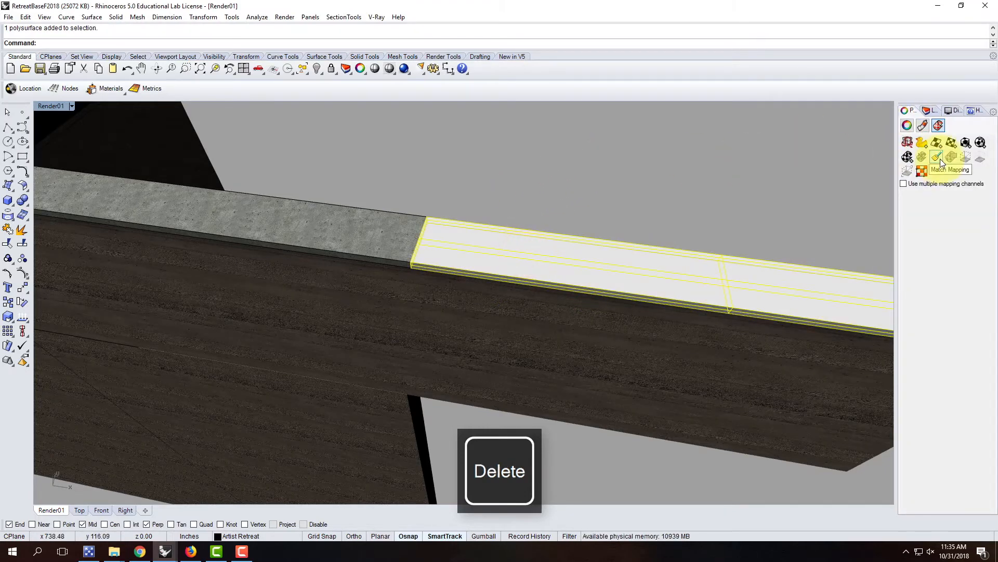
text(matchp)
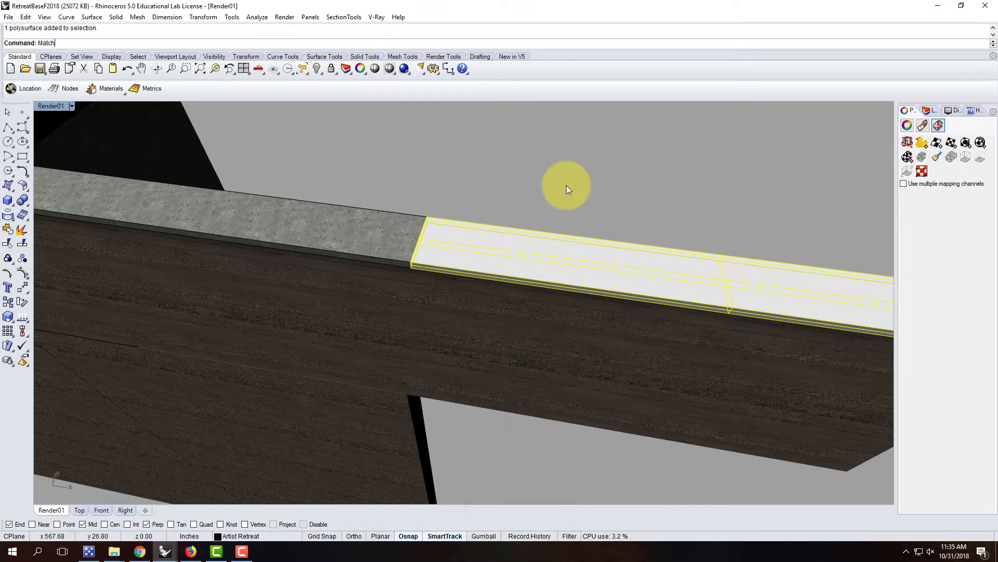
key(Return)
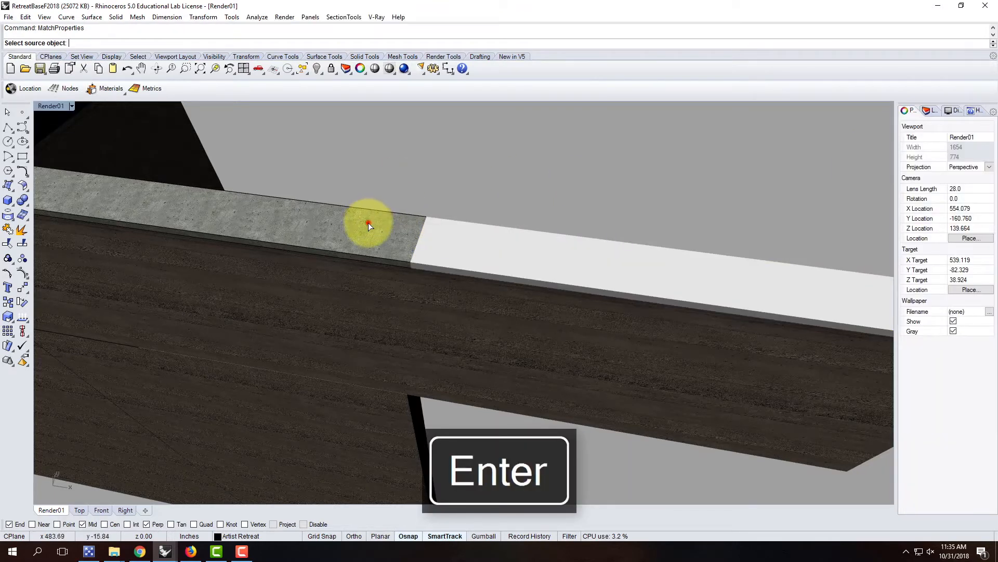
click(368, 223)
click(479, 338)
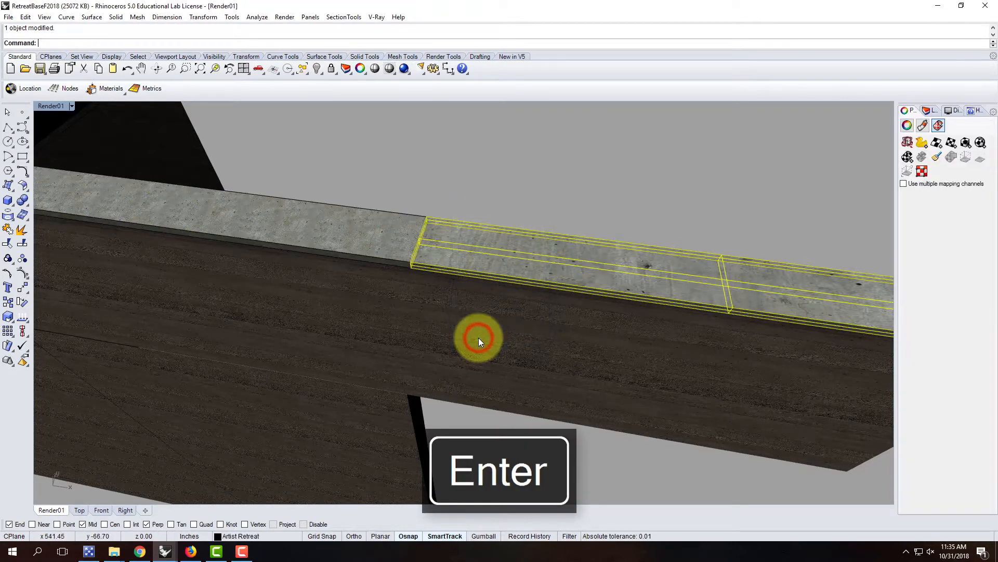
Match the new coping solid's texture mapping to that of the existing coping, for all mapping channels.
right_click(934, 151)
click(333, 229)
click(551, 153)
Save the RetreatBaseF2018 file with the extended retaining wall and coping.
right_drag(365, 230, 593, 212)
scroll(592, 211, down, 3)
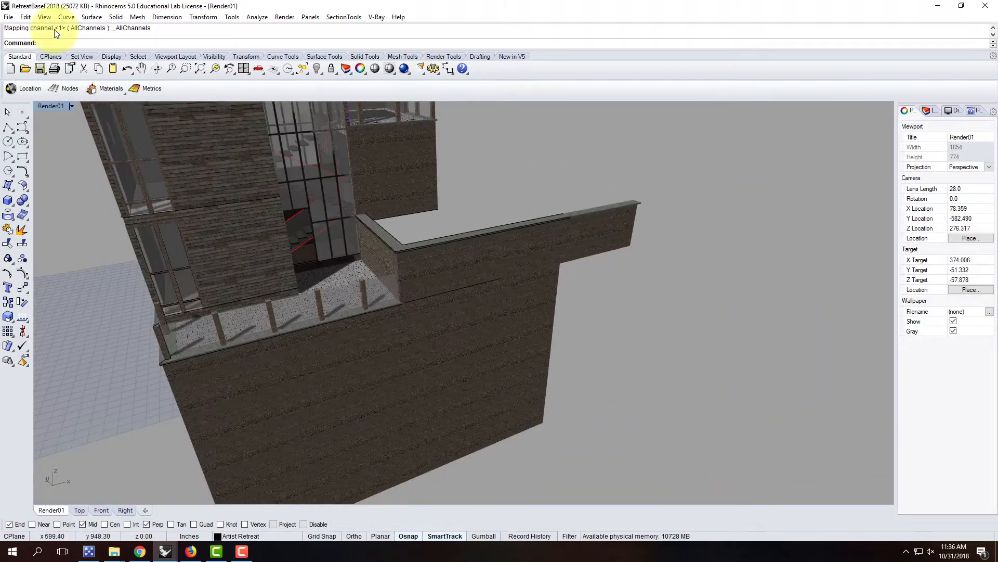
click(8, 17)
click(22, 66)
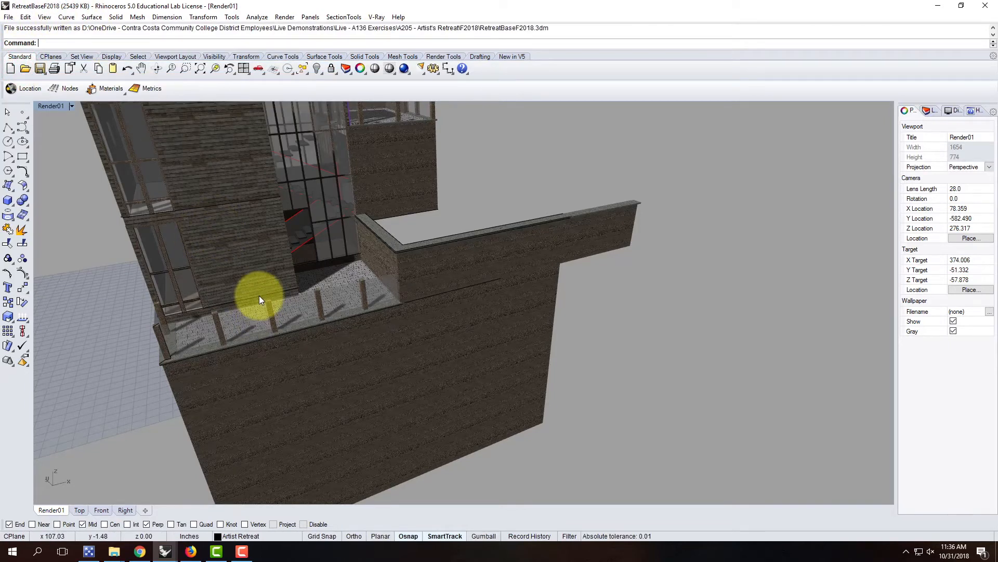
Switch to the MasterSiteF2018 file and update the linked RetreatBaseF2018 block, replacing existing materials for all name conflicts.
mouse_move(166, 551)
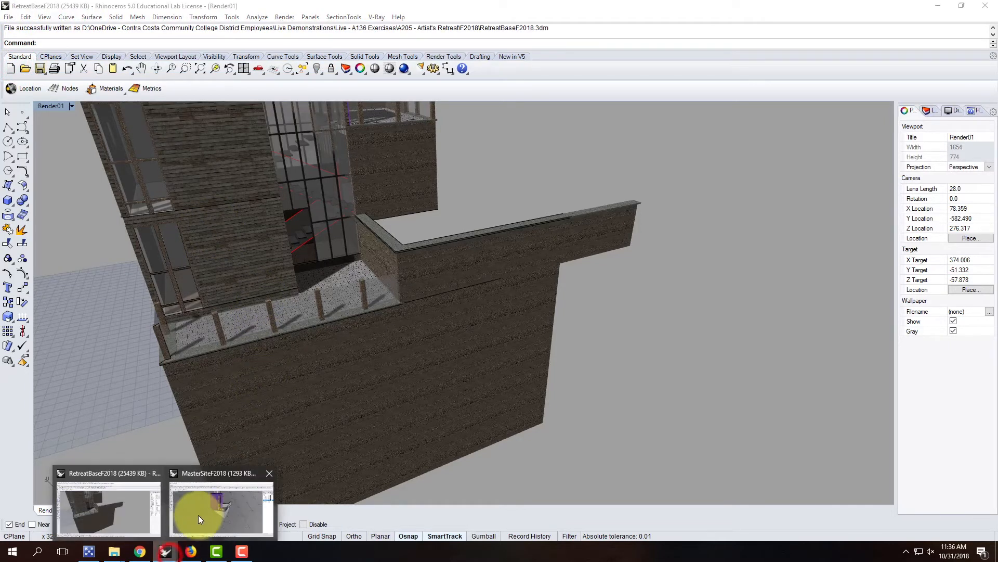
click(205, 507)
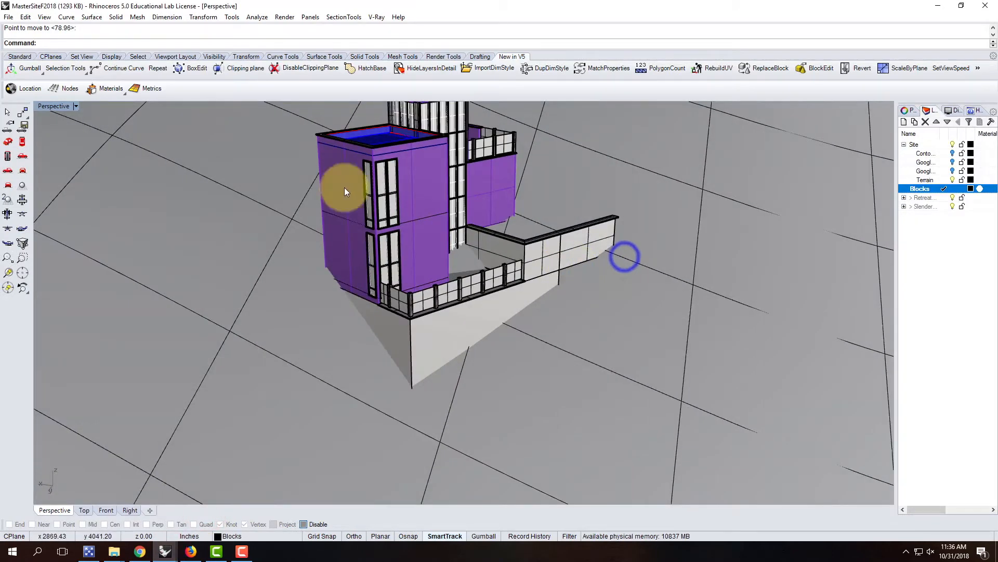
click(24, 18)
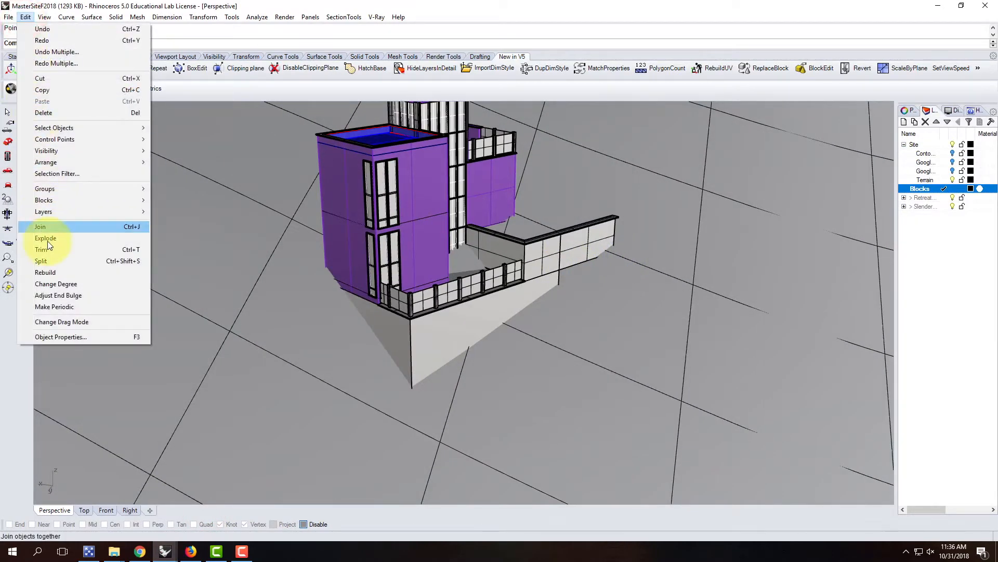
mouse_move(54, 201)
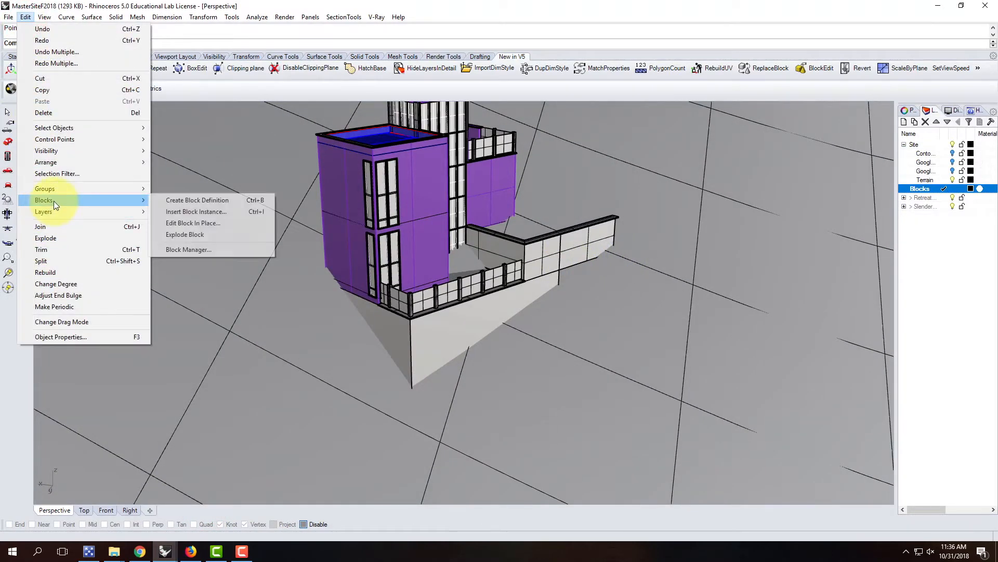
click(190, 251)
click(391, 201)
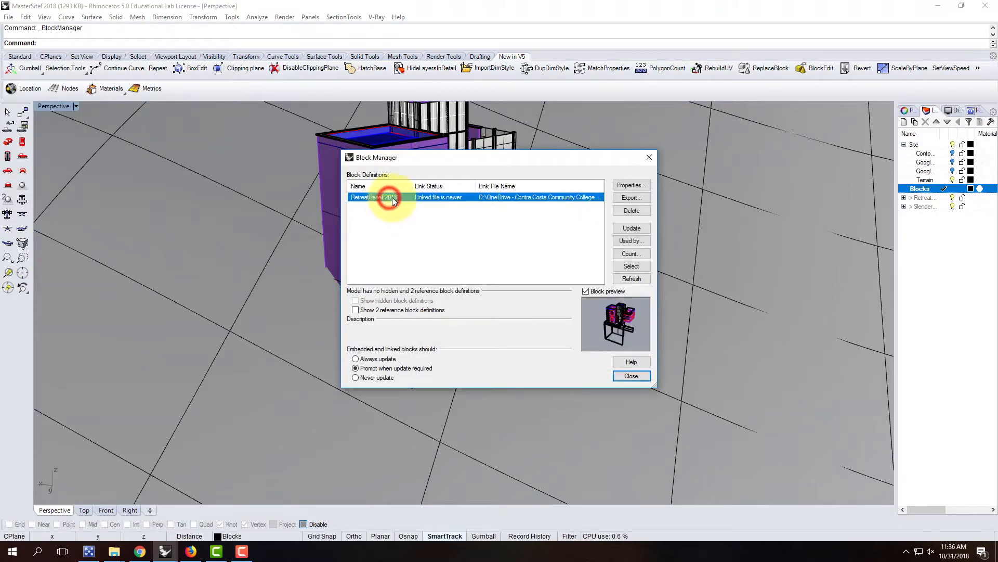
click(632, 229)
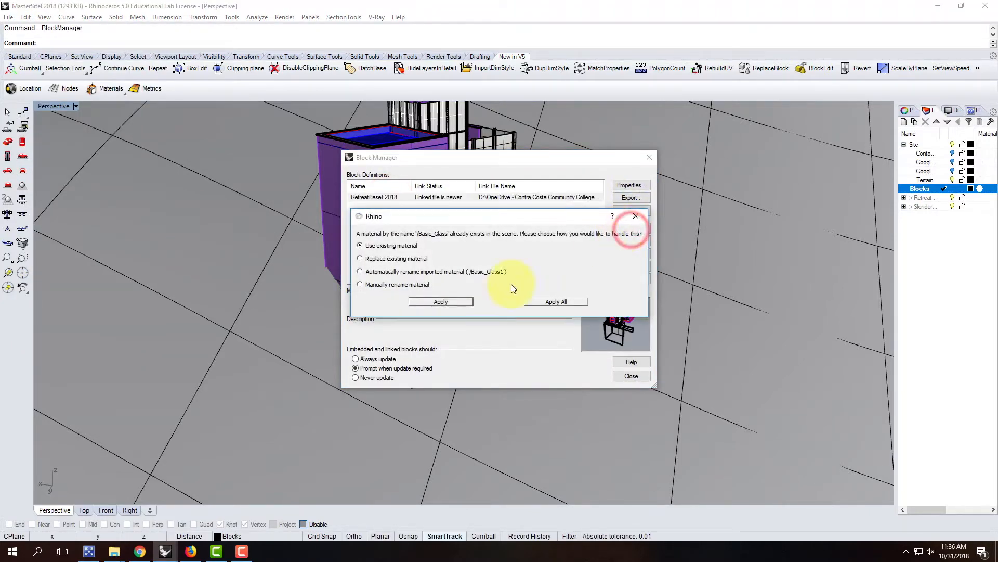
click(383, 257)
click(572, 304)
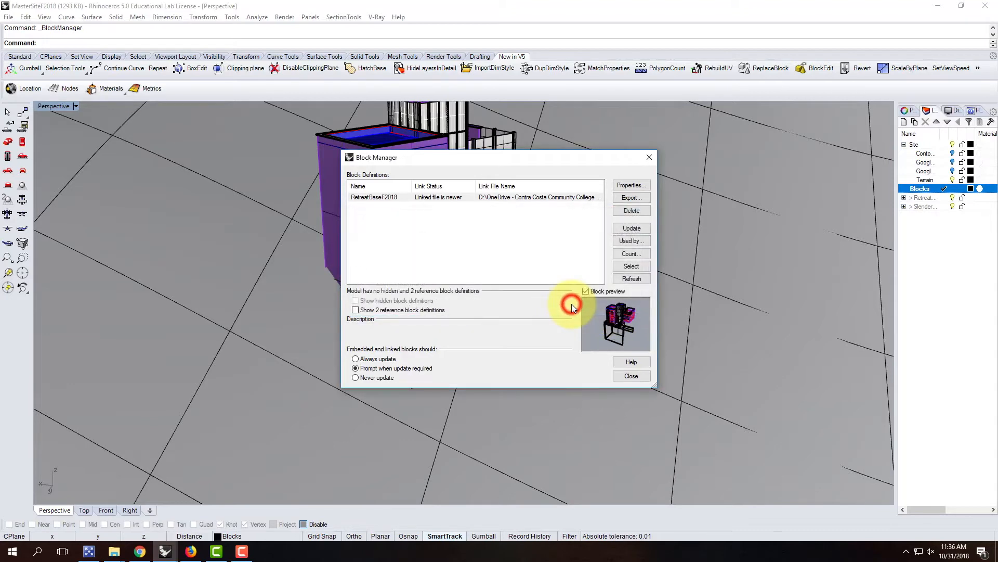
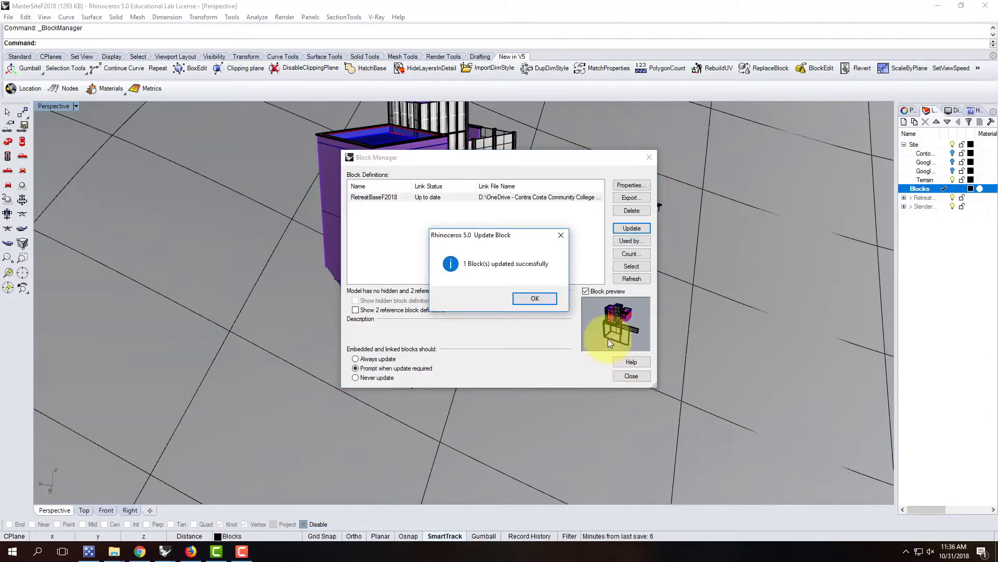
click(517, 300)
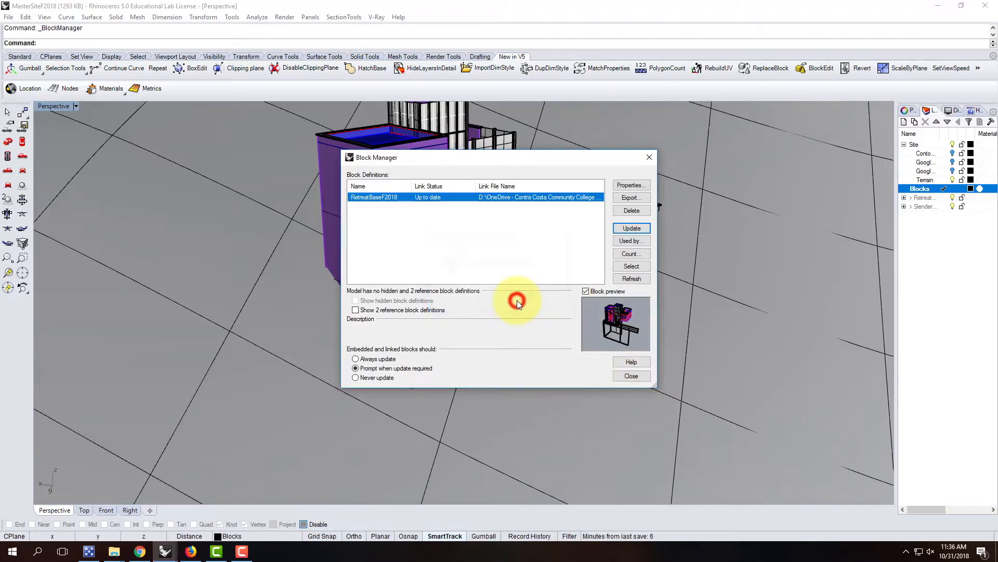
click(631, 375)
Check the wall's end against the terrain, return to RetreatBaseF2018, and lengthen the outer retaining wall section outward with Scale1D from its inner lower corner.
right_drag(708, 257, 526, 261)
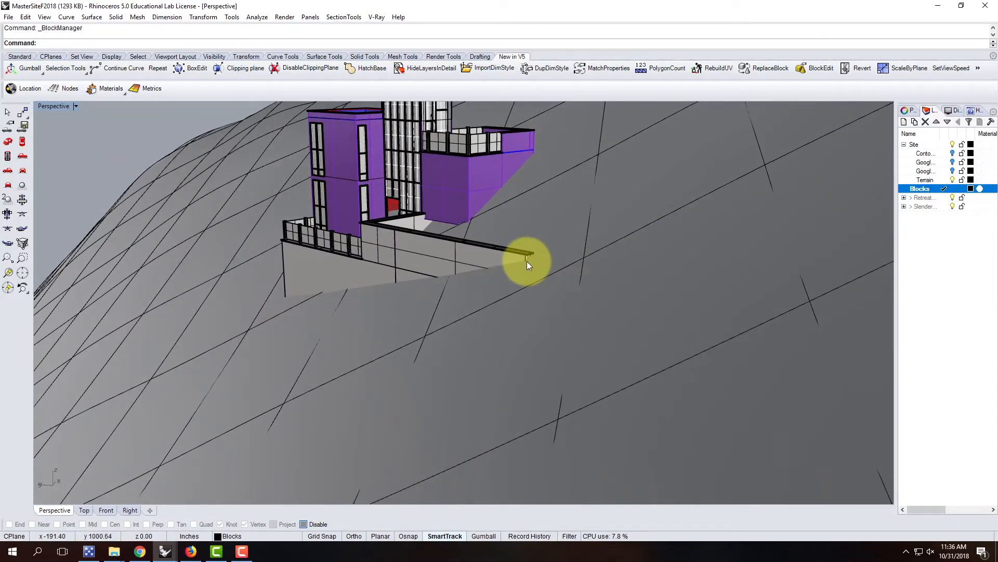
scroll(526, 261, up, 3)
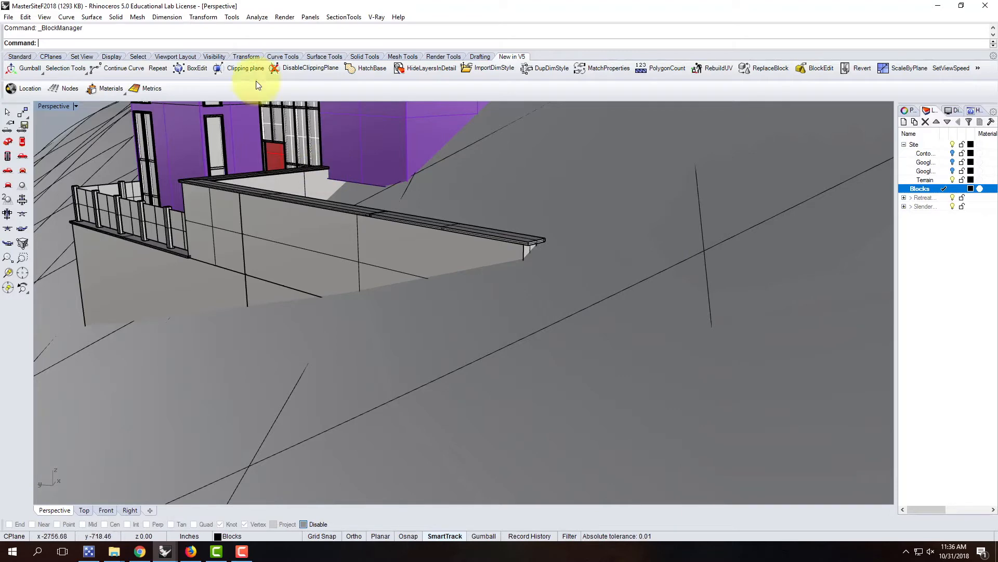
mouse_move(172, 555)
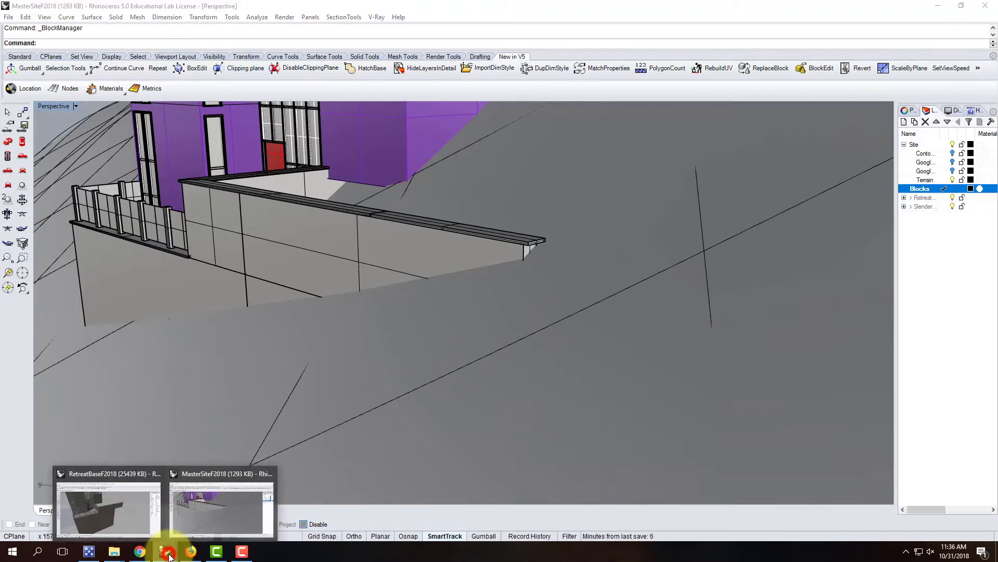
click(104, 513)
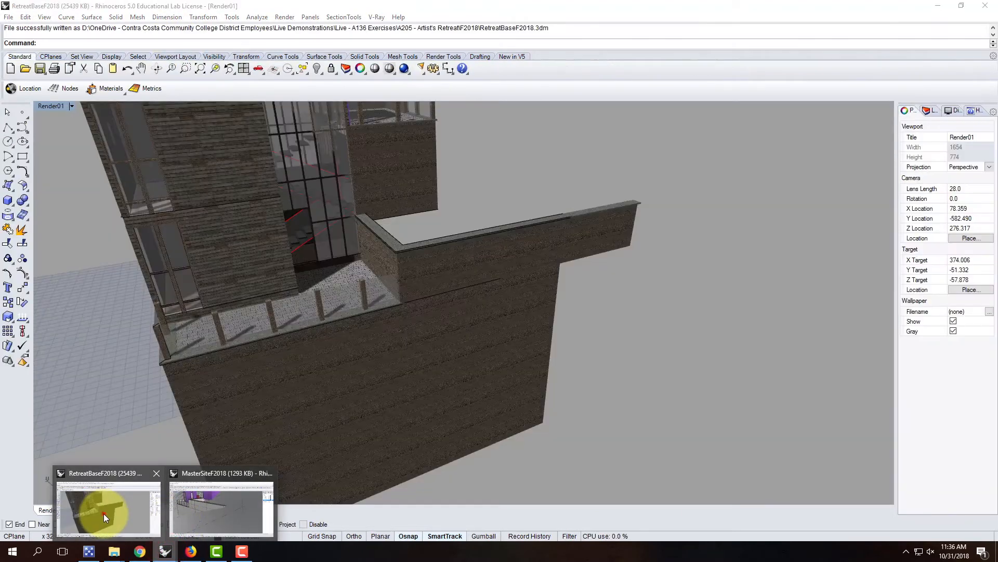
click(598, 206)
click(666, 237)
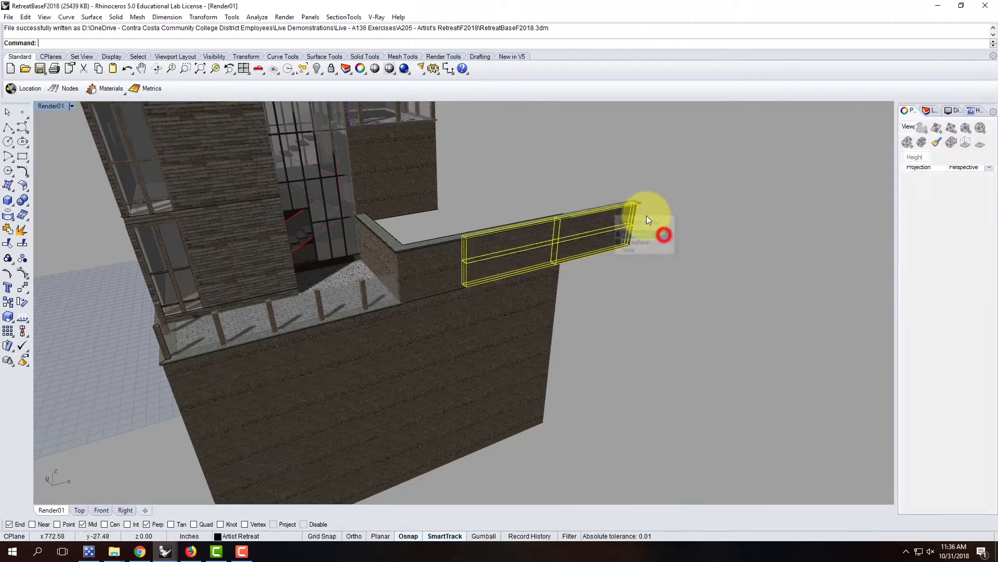
scroll(658, 202, up, 4)
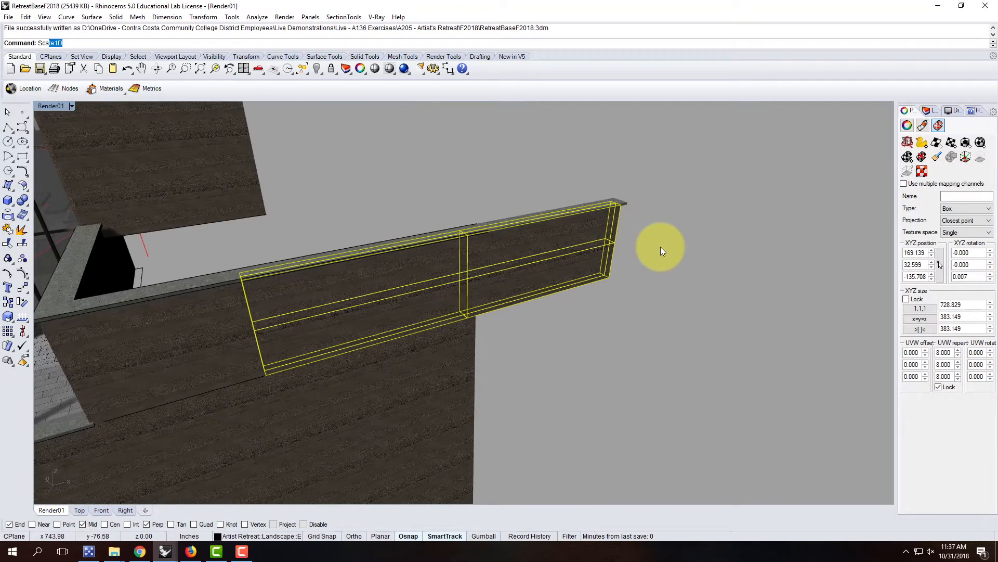
key(BackSpace)
key(BackSpace)
text(e1D)
key(Return)
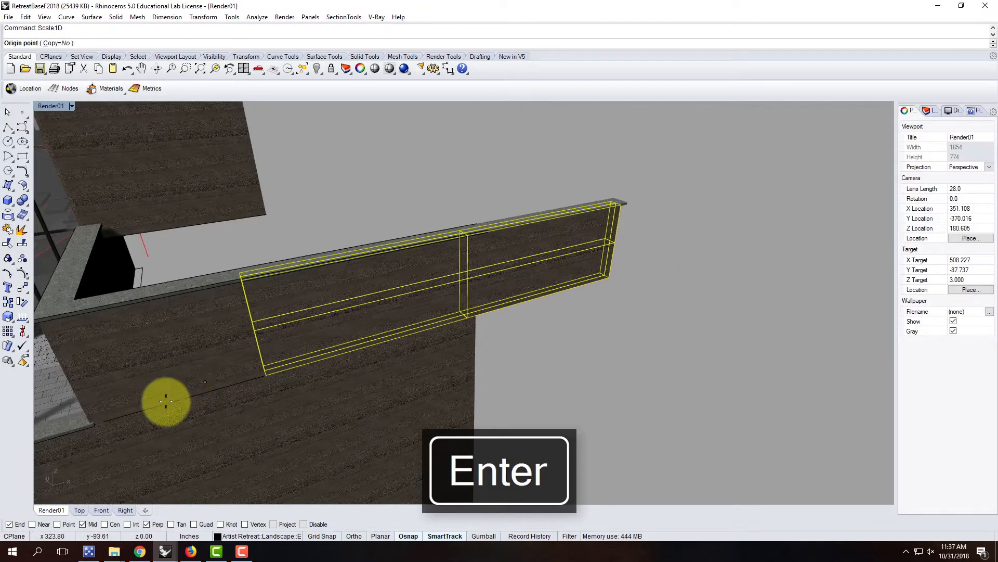
click(263, 374)
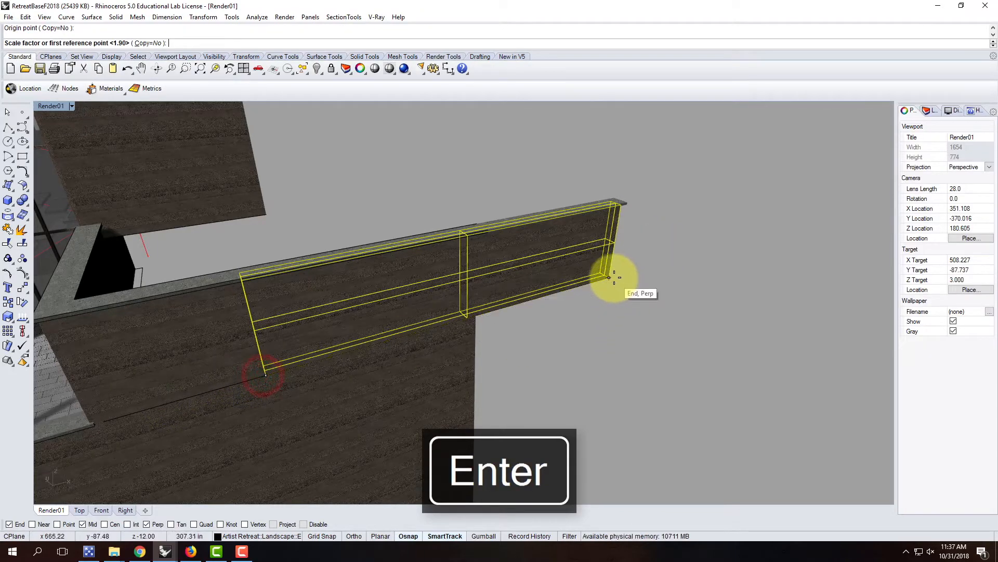
click(610, 276)
click(680, 252)
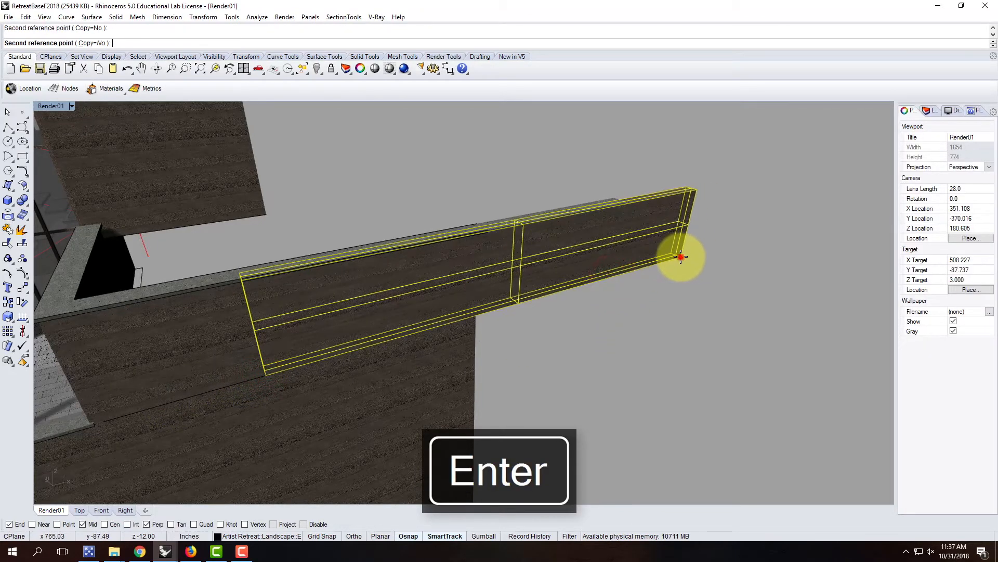
Lengthen the new coping piece with Scale1D from its inner end to just past the retaining wall's end, and save the file.
click(553, 210)
right_click(563, 209)
click(488, 231)
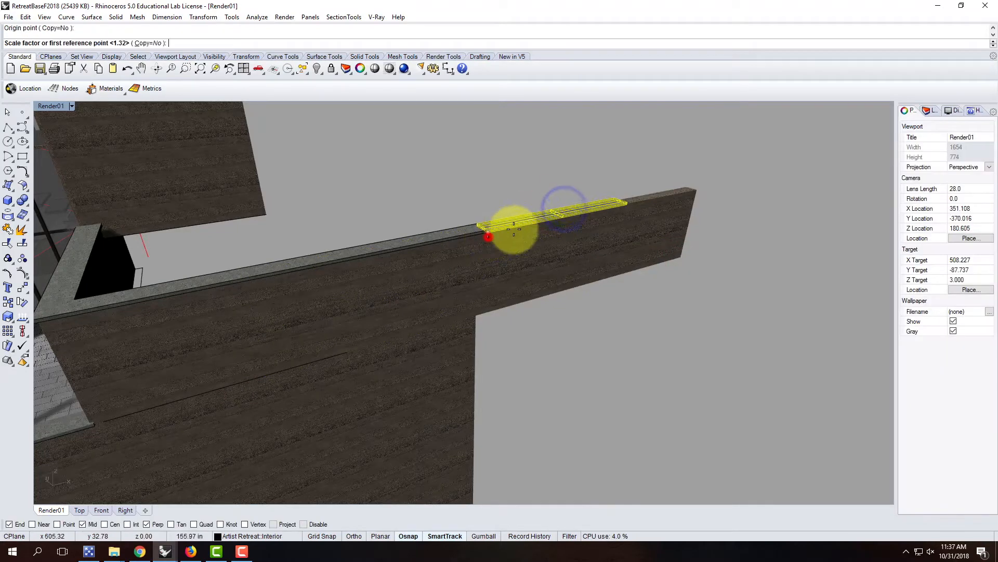
click(628, 210)
click(695, 194)
click(723, 242)
click(8, 17)
click(36, 67)
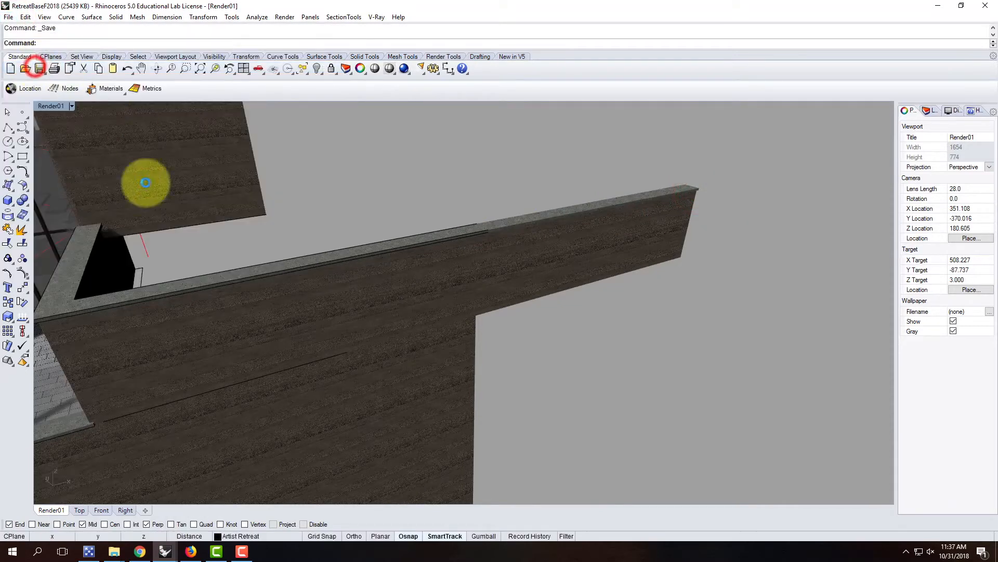
Switch to the MasterSiteF2018 file and update the linked RetreatBaseF2018 block definition in the Block Manager.
click(167, 552)
click(203, 520)
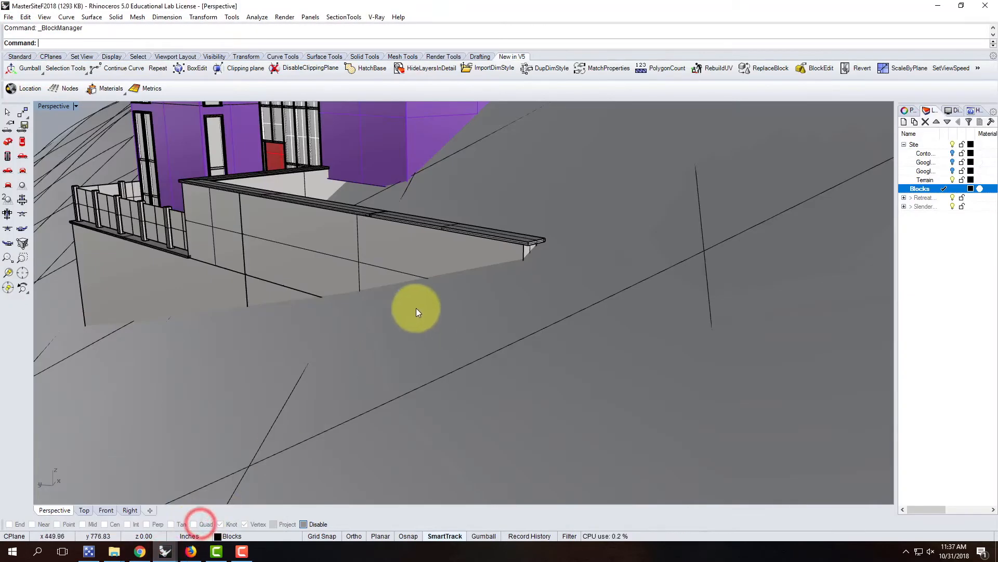
click(45, 17)
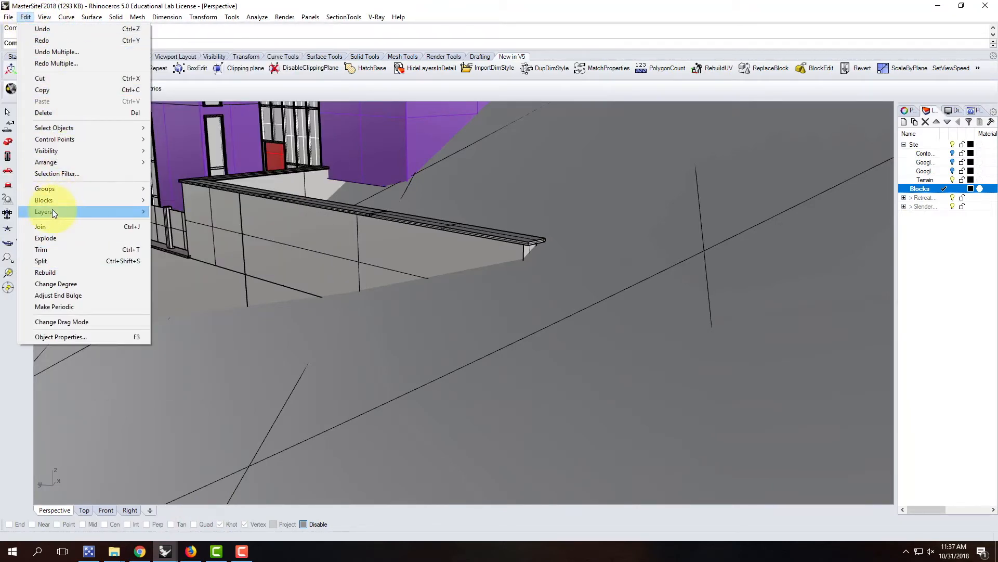
mouse_move(55, 202)
click(198, 251)
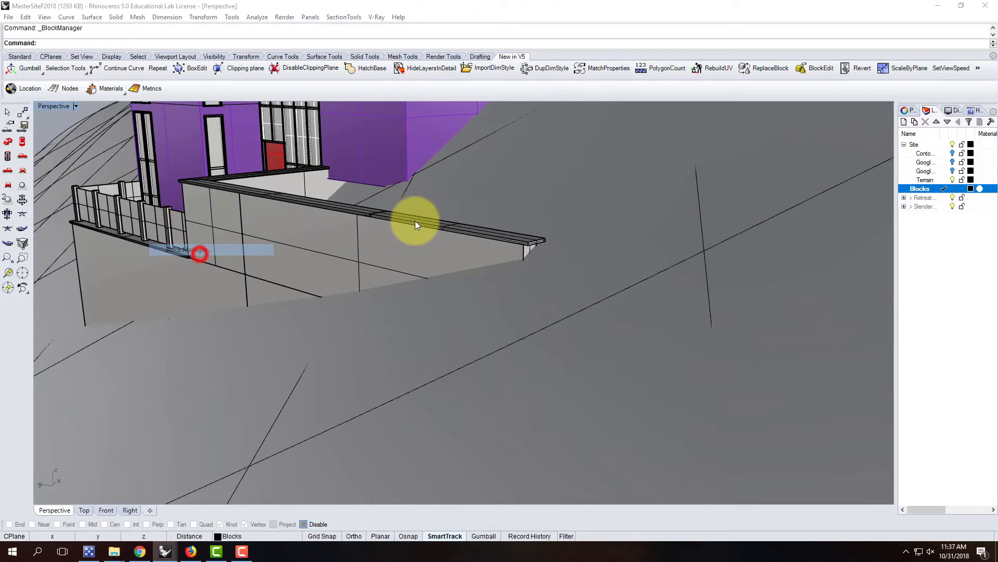
click(410, 196)
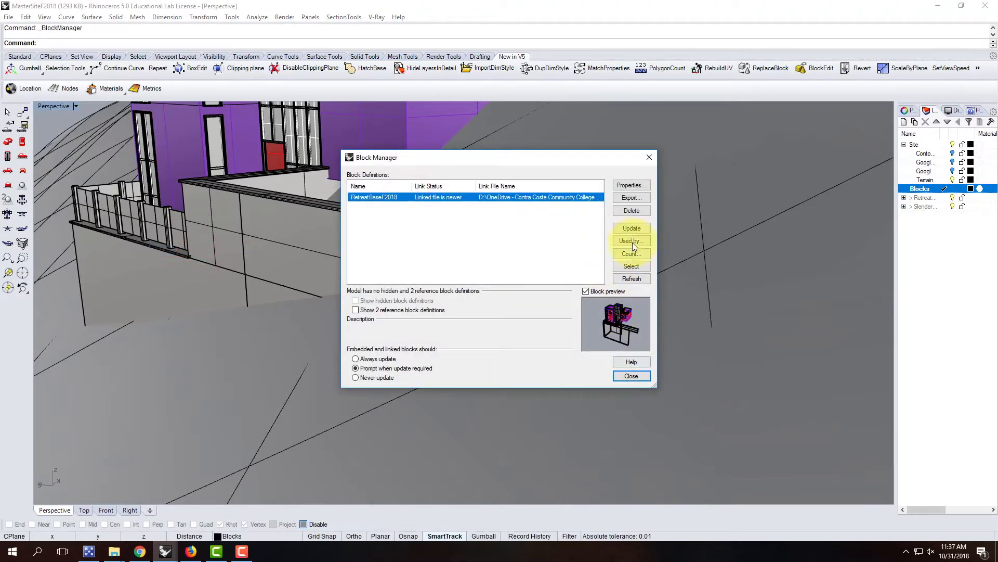
click(629, 229)
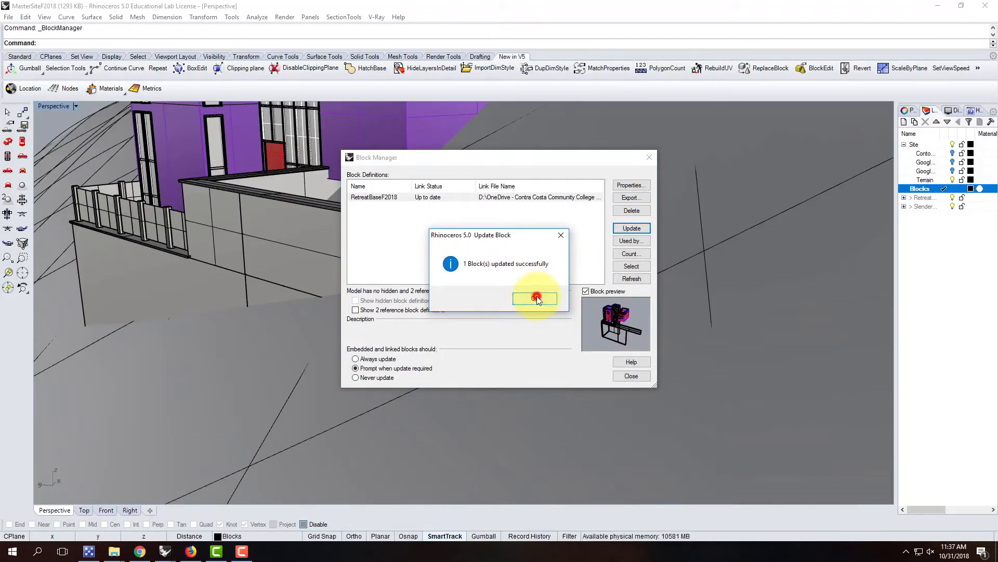
click(536, 298)
click(648, 157)
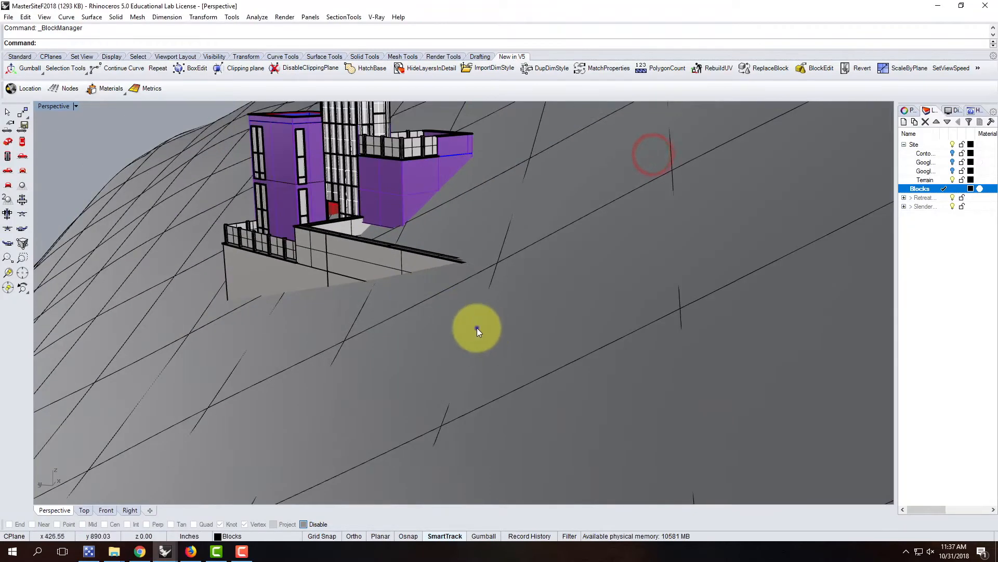
Examine how the lengthened retaining wall, coping and entry court of the retreat meet the surrounding terrain.
right_drag(477, 327, 531, 359)
scroll(436, 270, up, 5)
right_drag(468, 263, 428, 296)
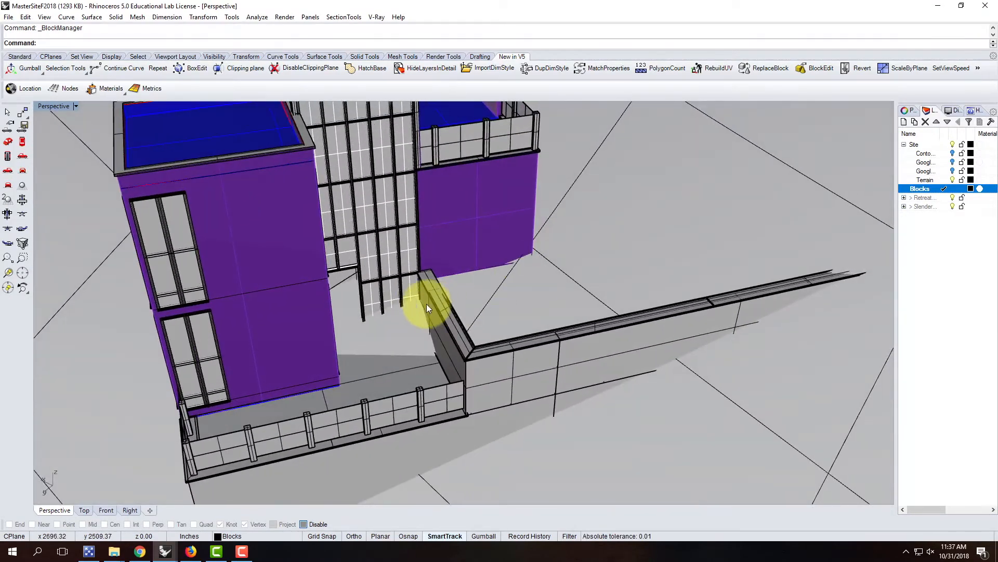
scroll(406, 320, up, 4)
click(382, 339)
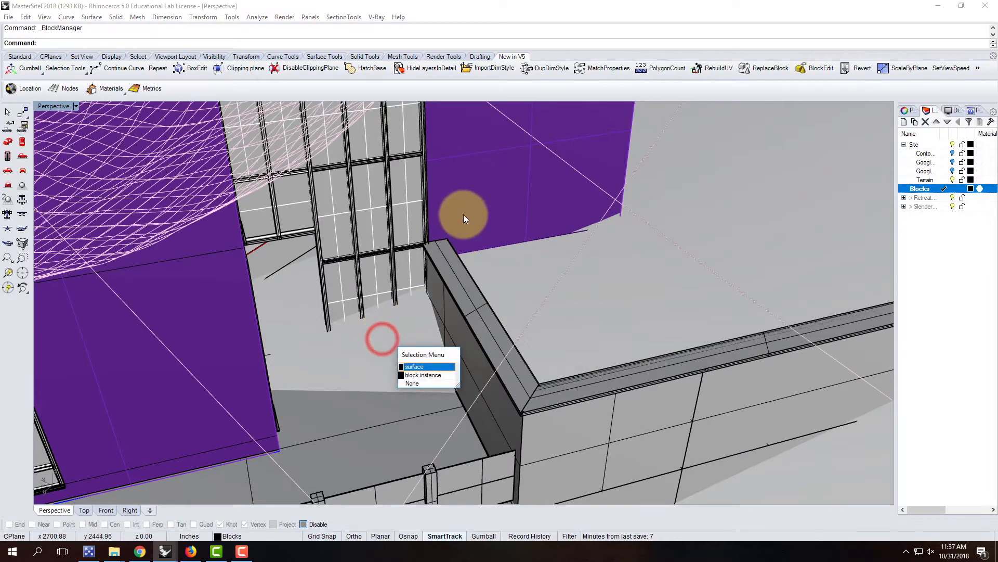
key(Escape)
scroll(538, 215, down, 8)
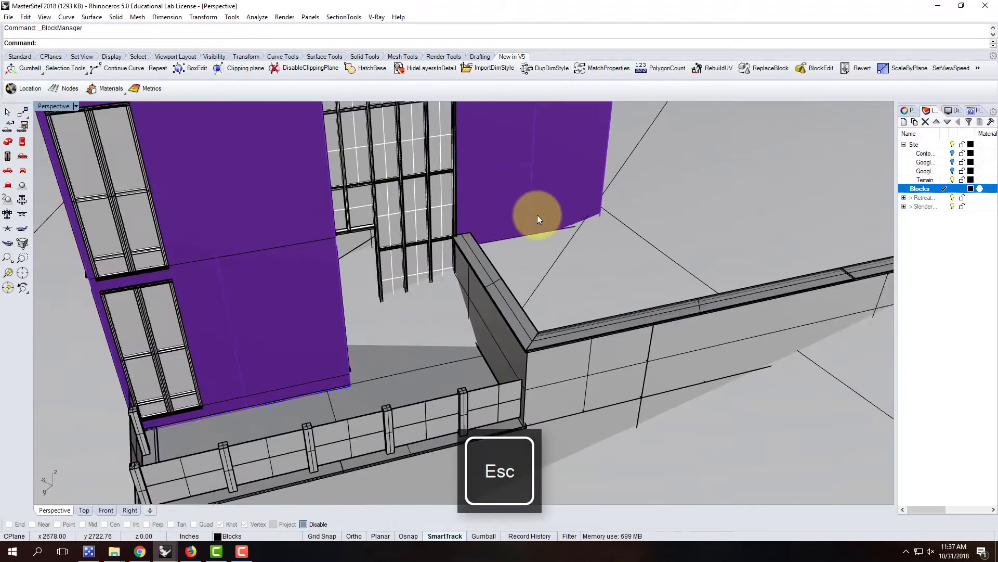
scroll(565, 230, down, 3)
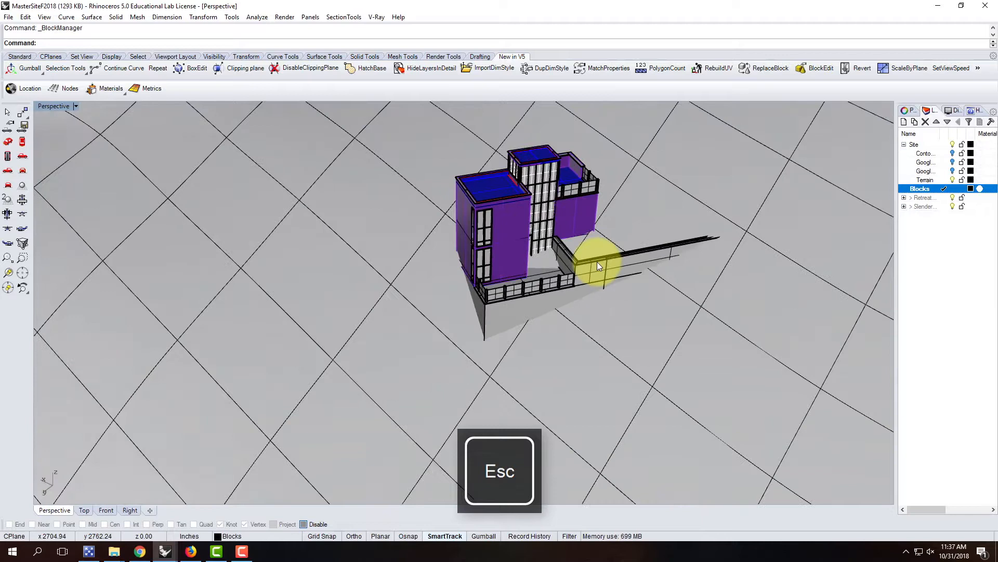
scroll(518, 257, up, 3)
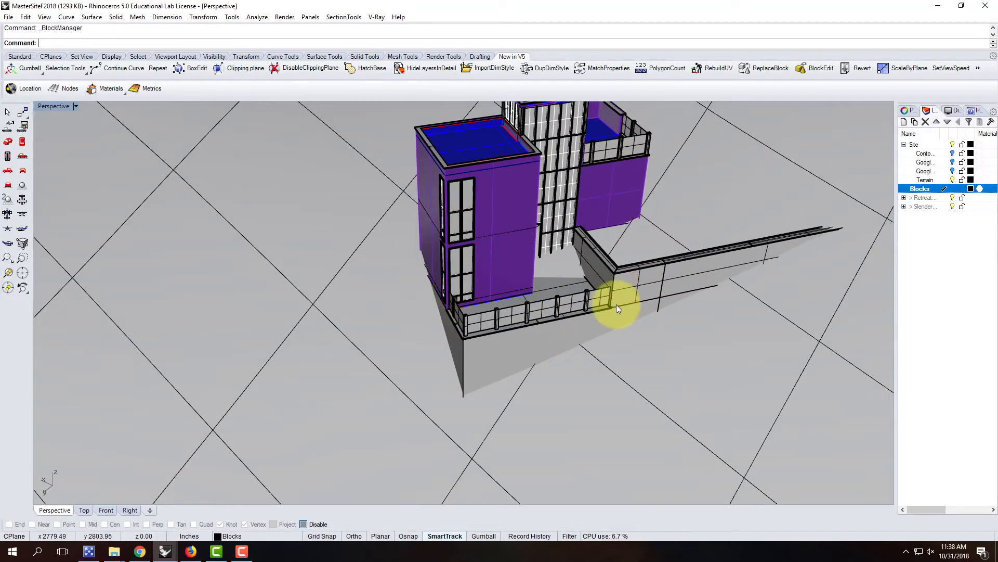
Show the site in a maximized Top view framed on the retreat building and its long retaining wall.
double_click(51, 106)
double_click(41, 107)
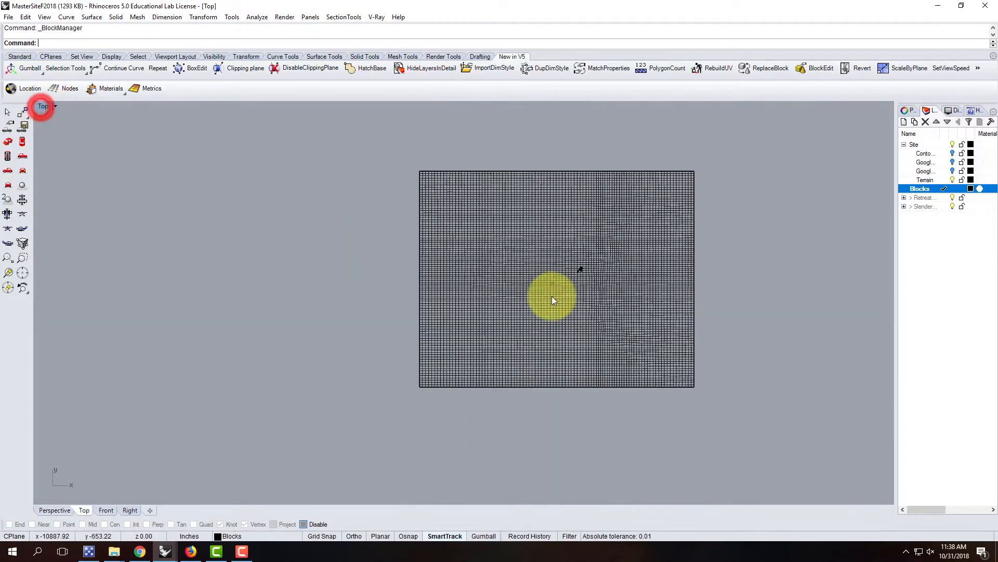
scroll(582, 268, up, 4)
scroll(582, 268, up, 4)
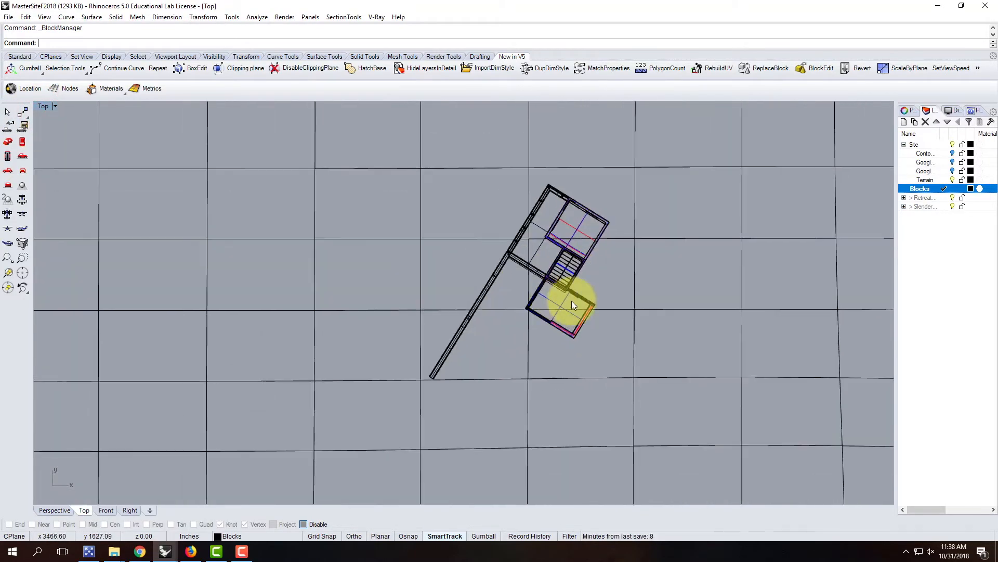
scroll(571, 300, up, 3)
scroll(348, 307, down, 3)
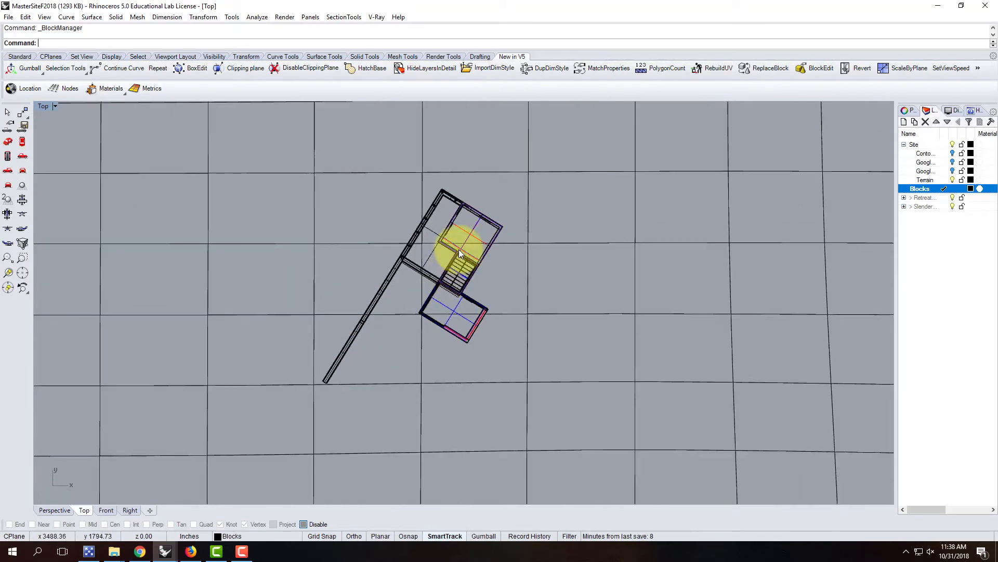
scroll(529, 223, up, 3)
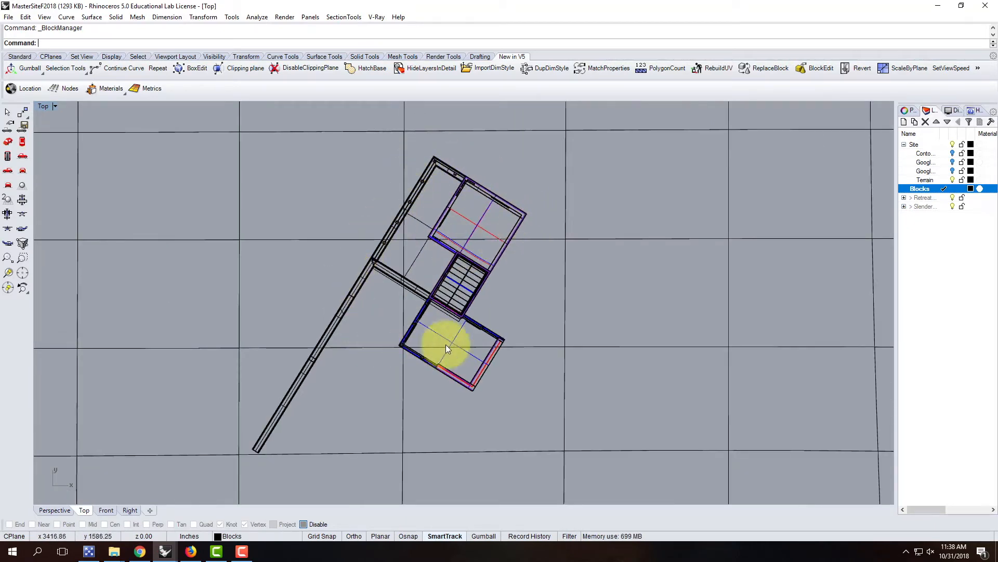
Create a new layer named ConstructionLines and make it the current layer.
click(21, 57)
click(9, 127)
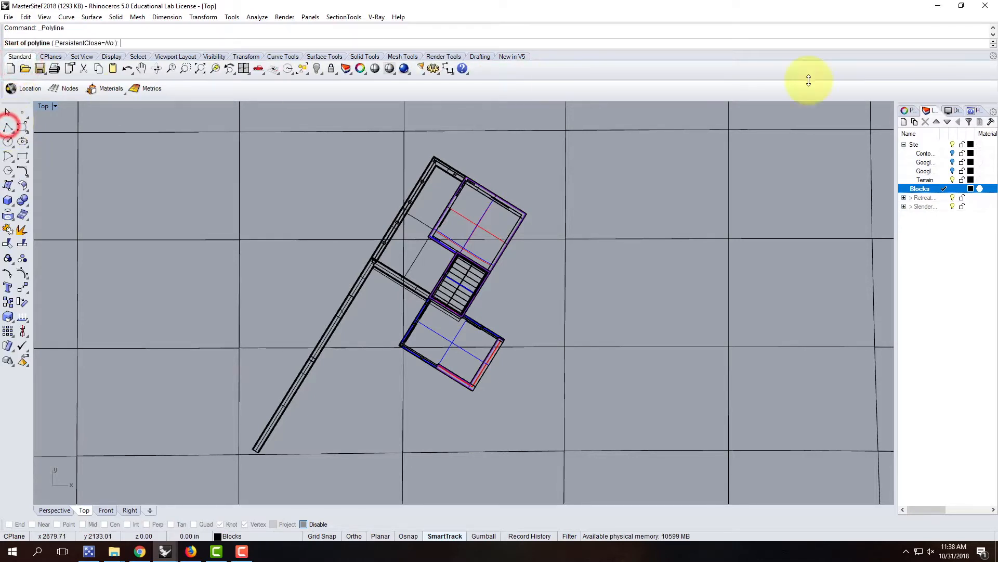
click(903, 121)
click(929, 199)
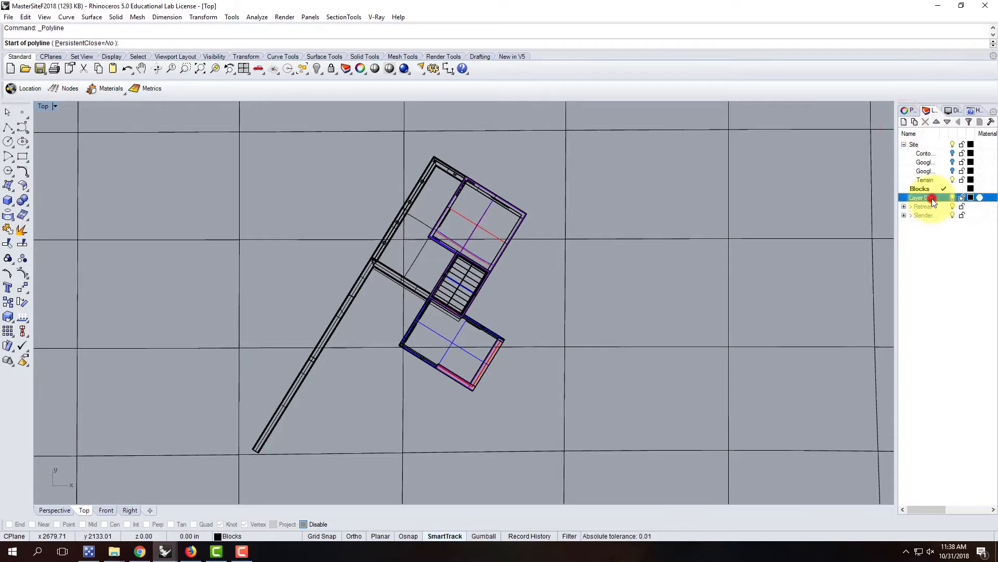
double_click(919, 198)
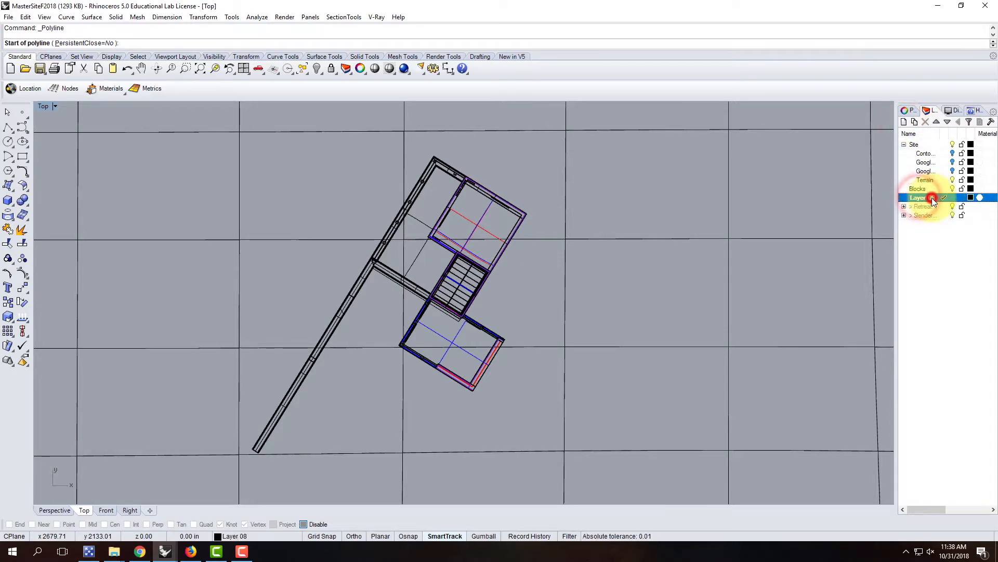
key(Escape)
click(934, 199)
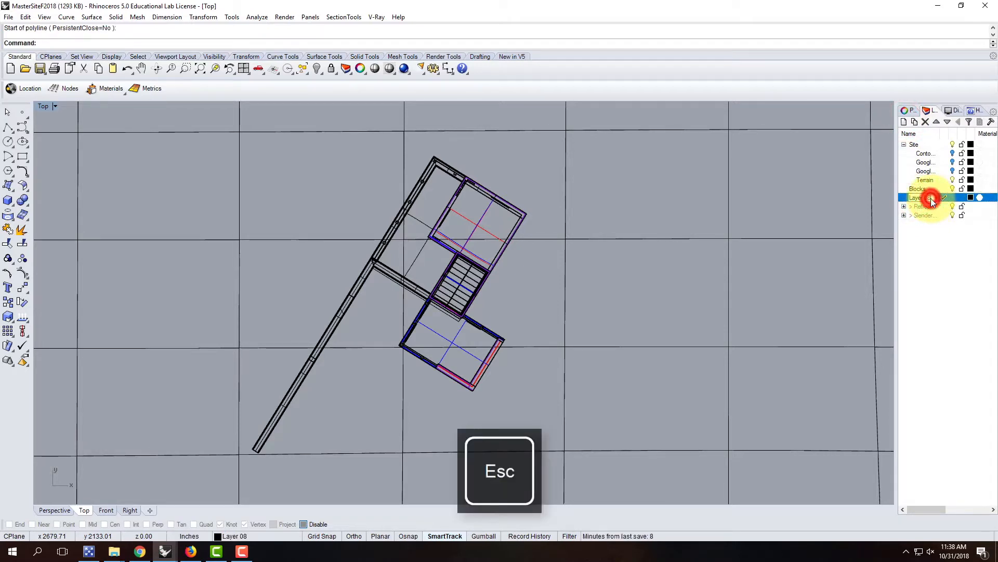
text(Con)
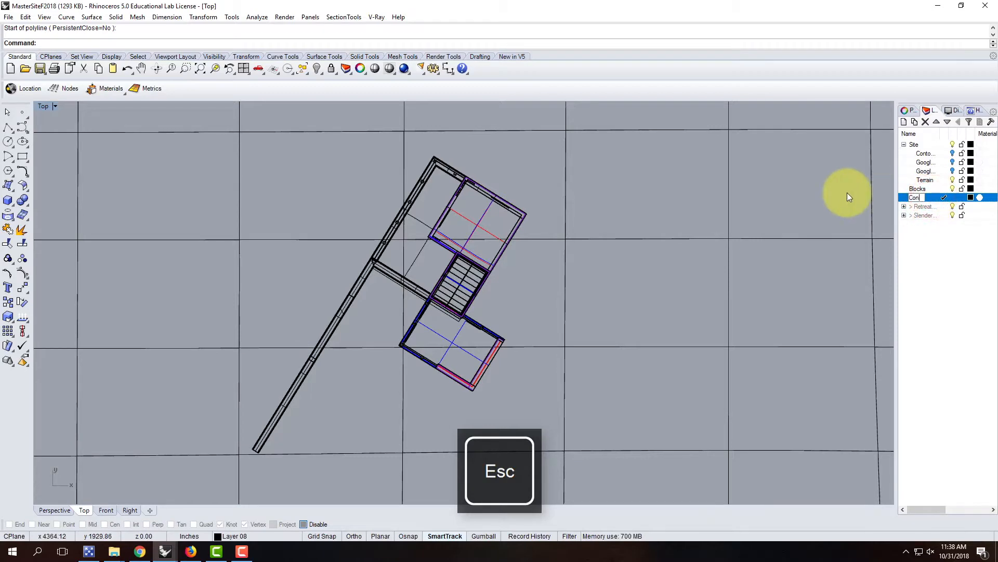
text(structionLines)
key(Return)
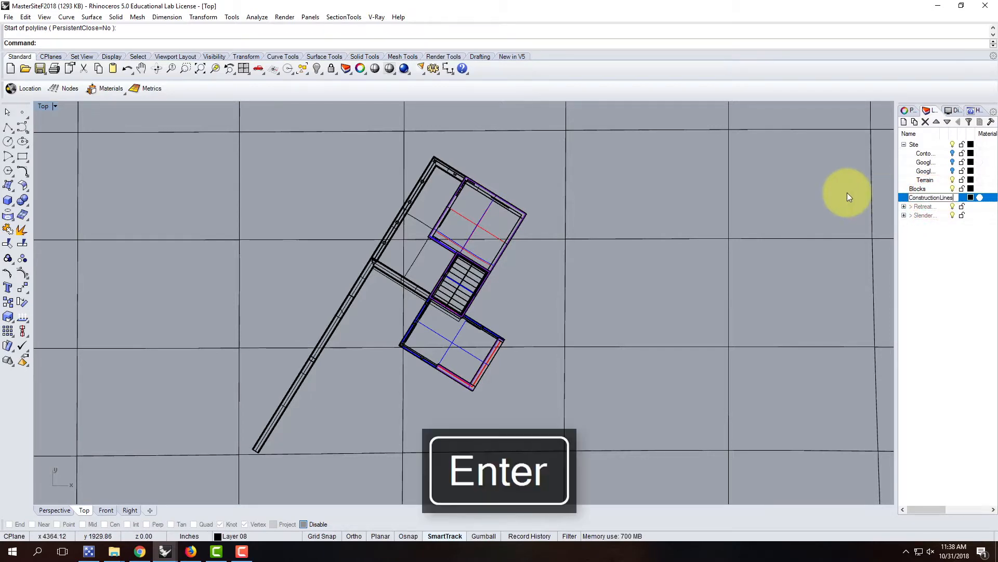
With End object snap active, begin a polyline through the three outer corners of the southern building volume, ending at its east corner.
click(8, 132)
scroll(468, 385, up, 6)
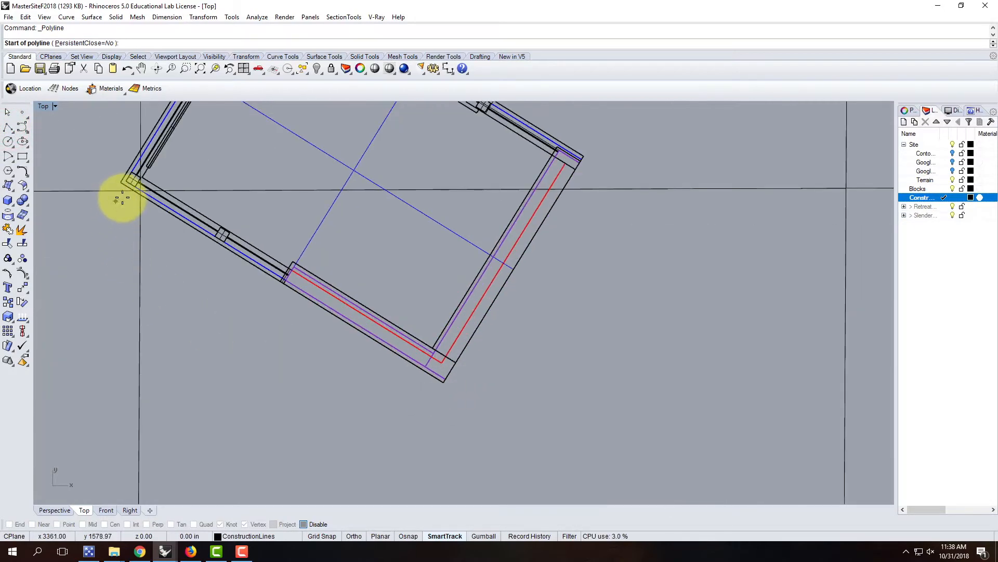
scroll(122, 174, up, 2)
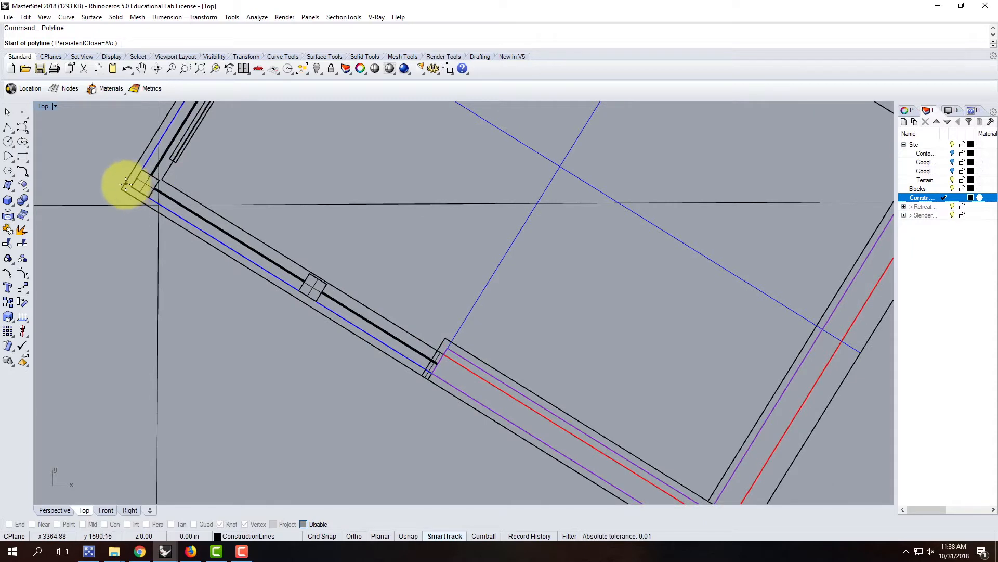
click(304, 523)
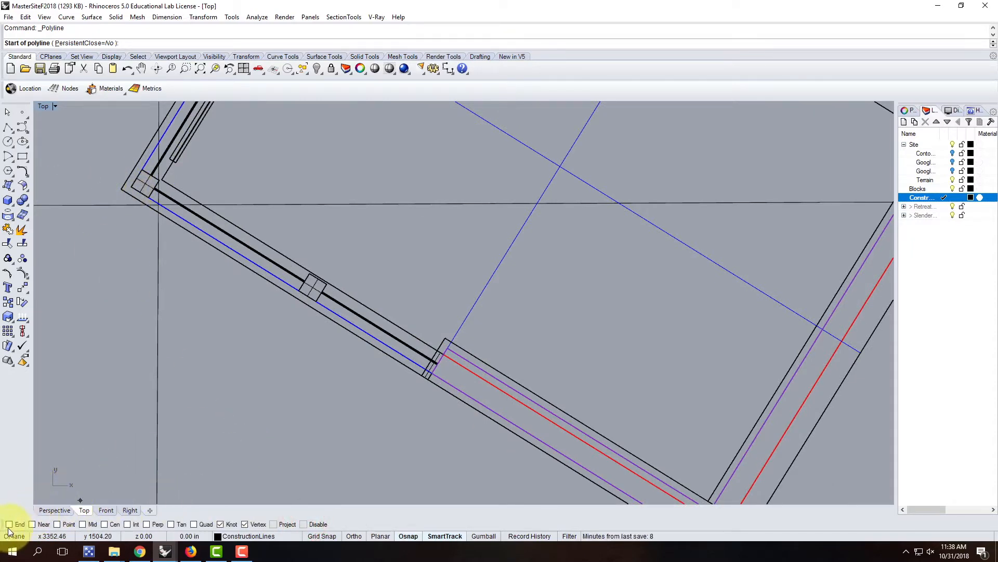
click(133, 188)
scroll(133, 188, down, 2)
scroll(550, 425, up, 2)
click(534, 430)
scroll(633, 279, down, 2)
scroll(630, 283, up, 3)
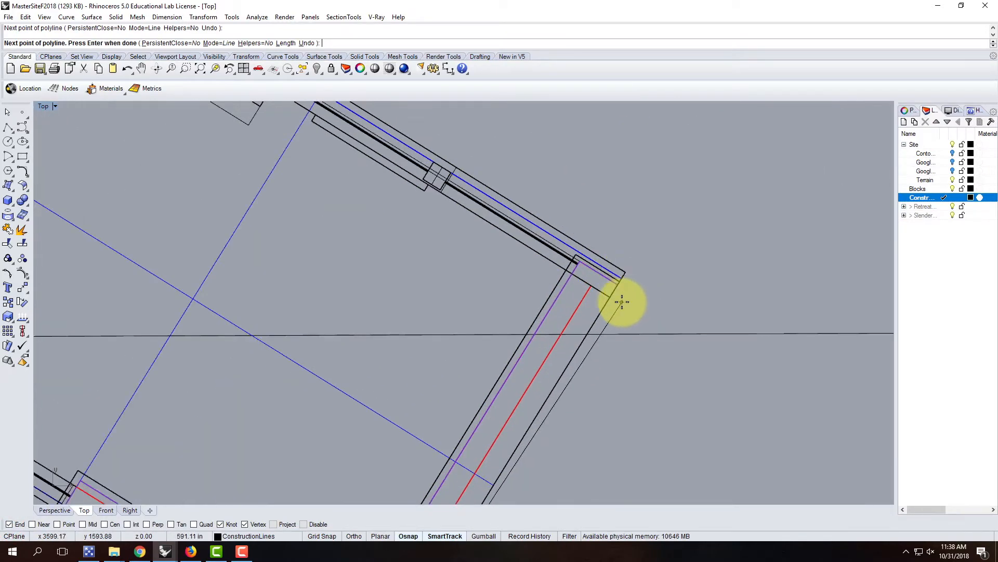
click(623, 277)
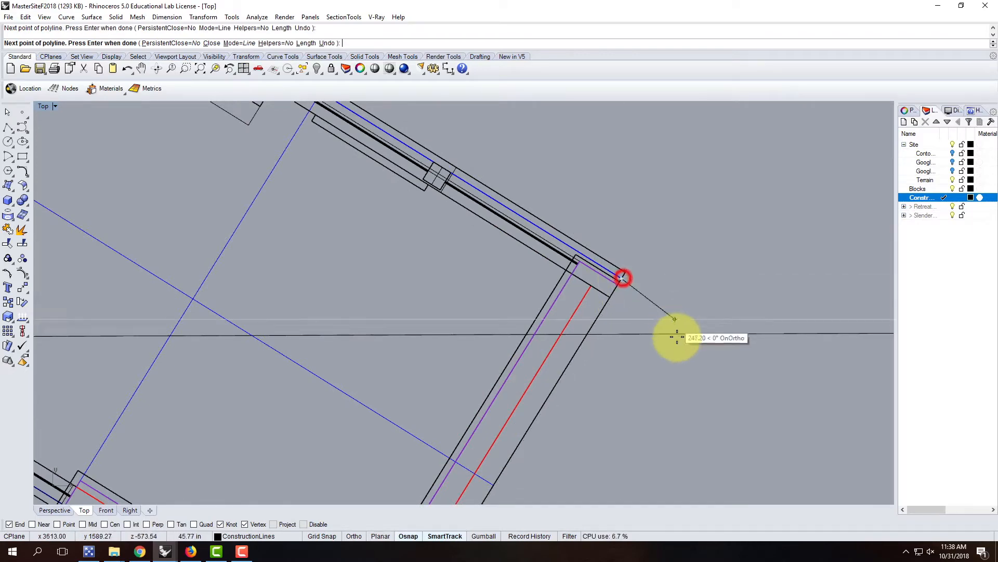
Enable the Perp snap and continue the polyline past the stair tower junction to the northern volume's outer east corner.
scroll(619, 283, down, 2)
scroll(507, 219, up, 3)
scroll(507, 219, up, 2)
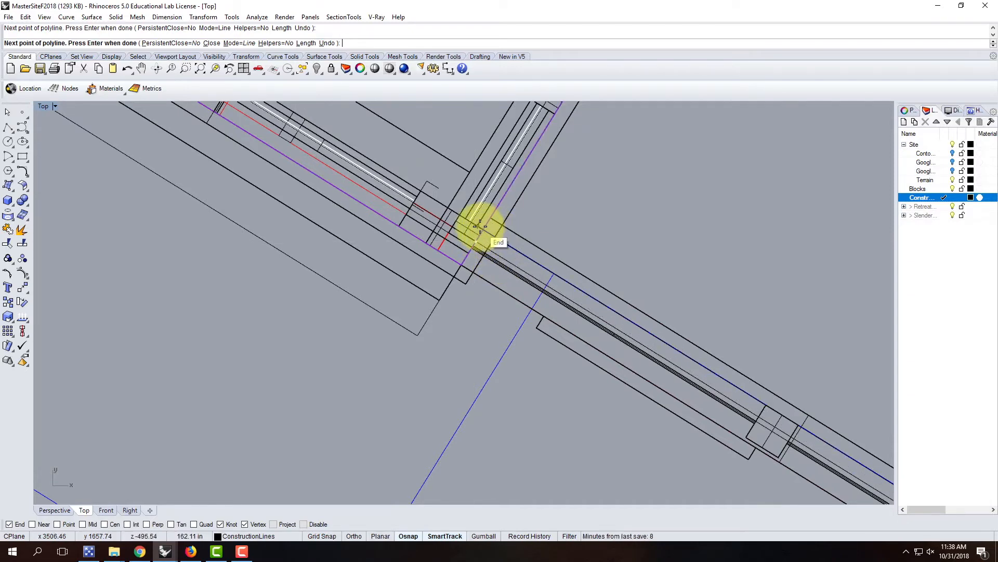
scroll(529, 220, down, 4)
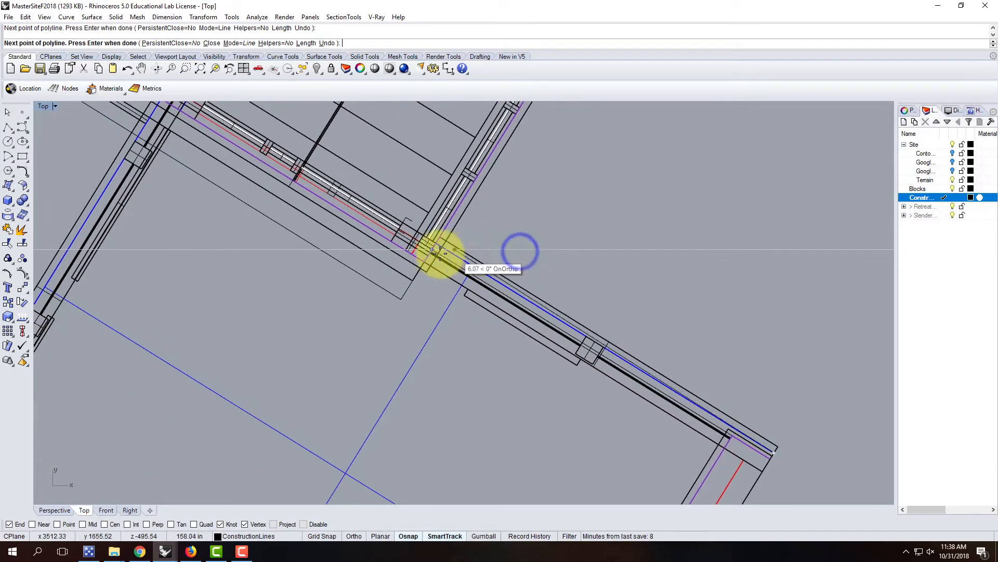
scroll(435, 245, up, 3)
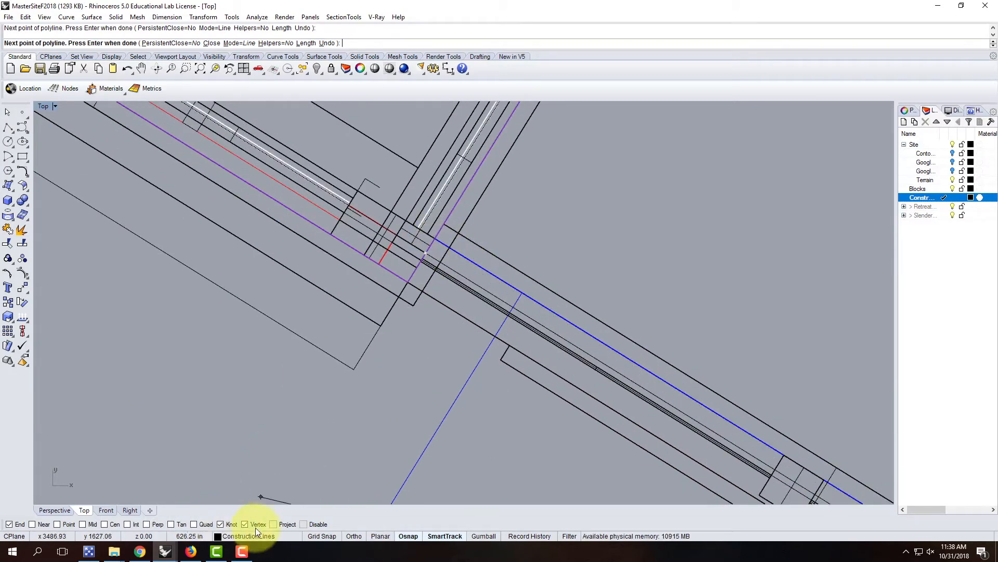
click(146, 524)
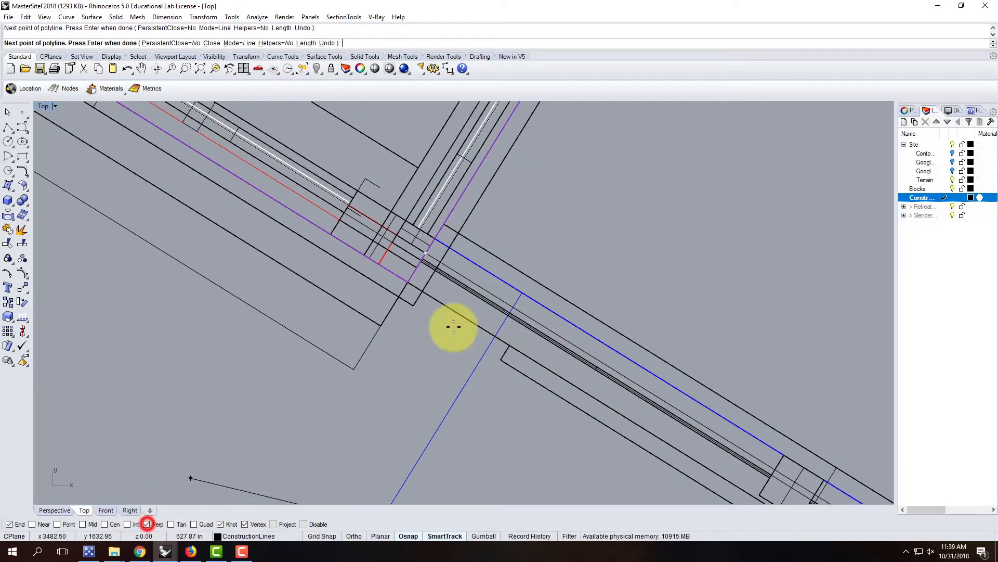
click(435, 240)
scroll(345, 356, down, 6)
scroll(459, 163, up, 5)
click(408, 225)
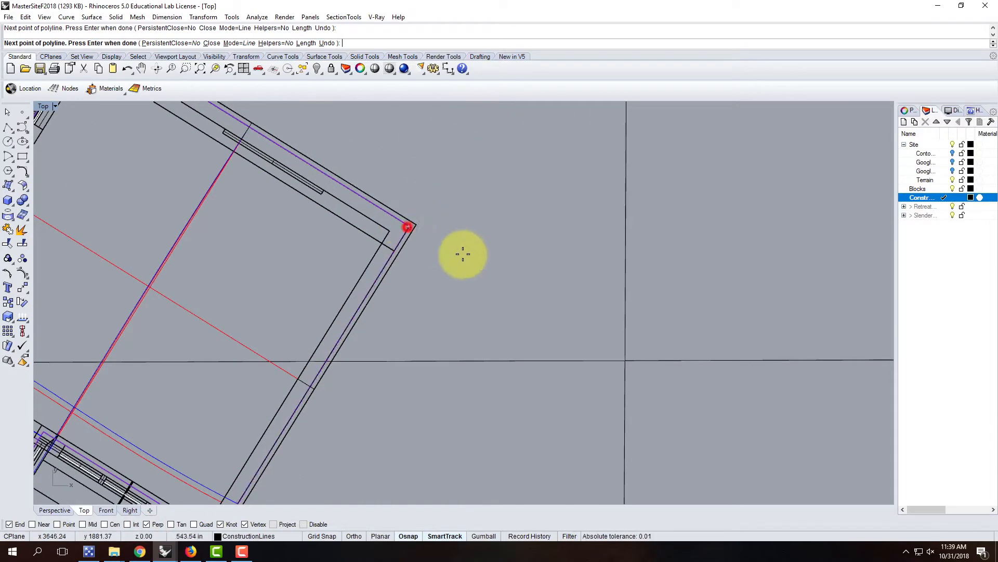
Continue the polyline through the northern volume's outer north corner and both corners at the far end of the long retaining wall.
scroll(481, 273, down, 4)
scroll(363, 215, up, 3)
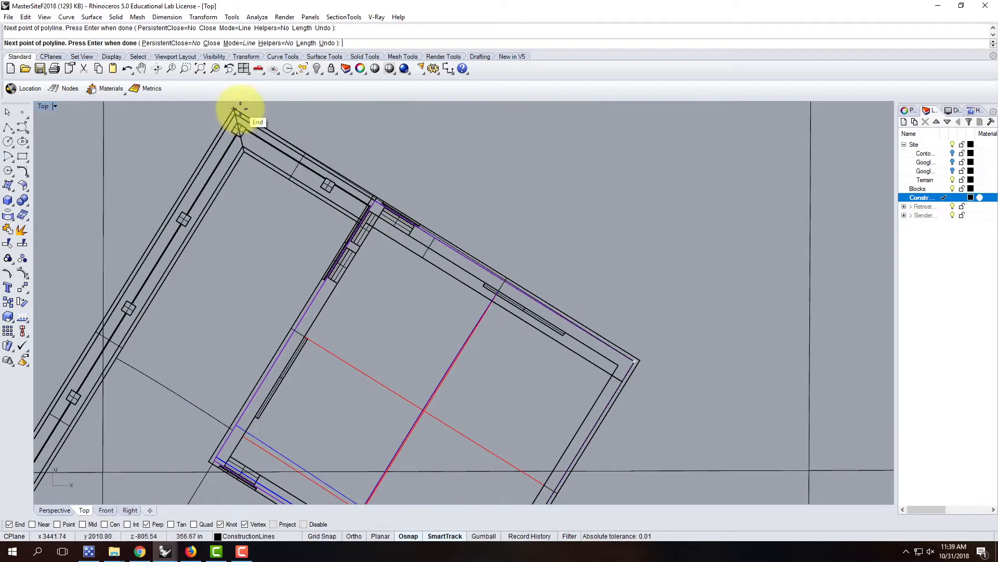
click(236, 116)
scroll(522, 118, down, 3)
scroll(301, 301, down, 3)
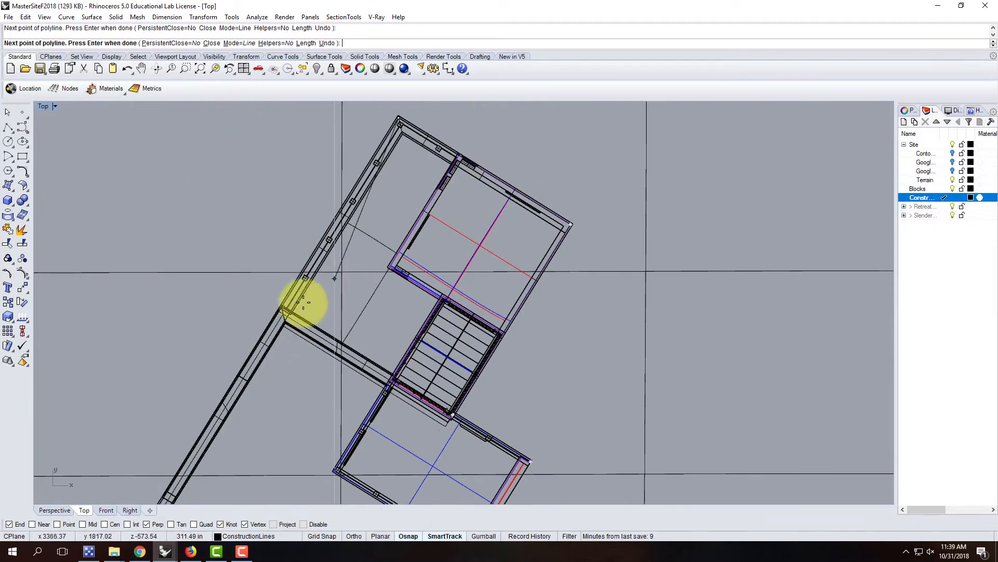
scroll(367, 232, down, 1)
scroll(216, 442, up, 5)
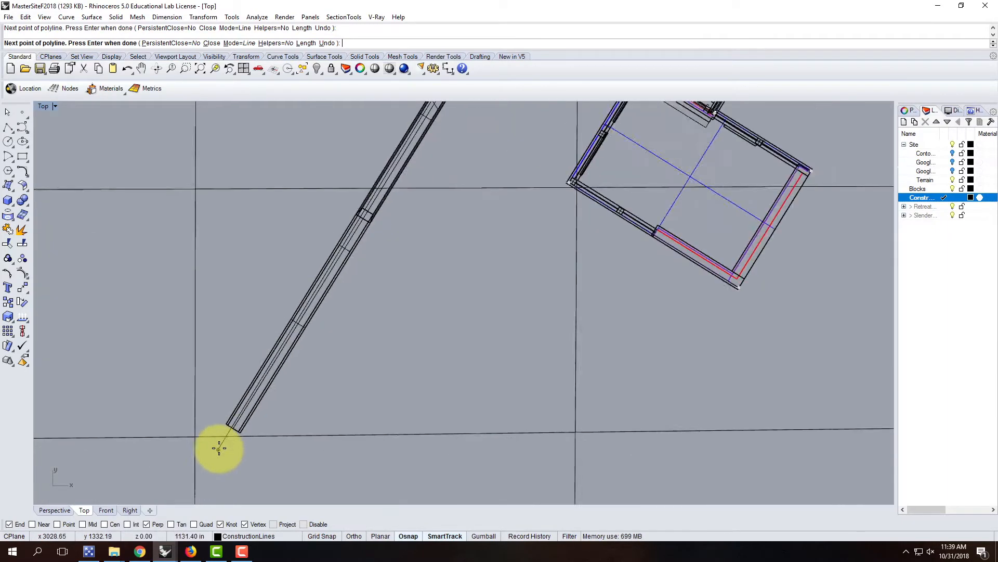
click(230, 417)
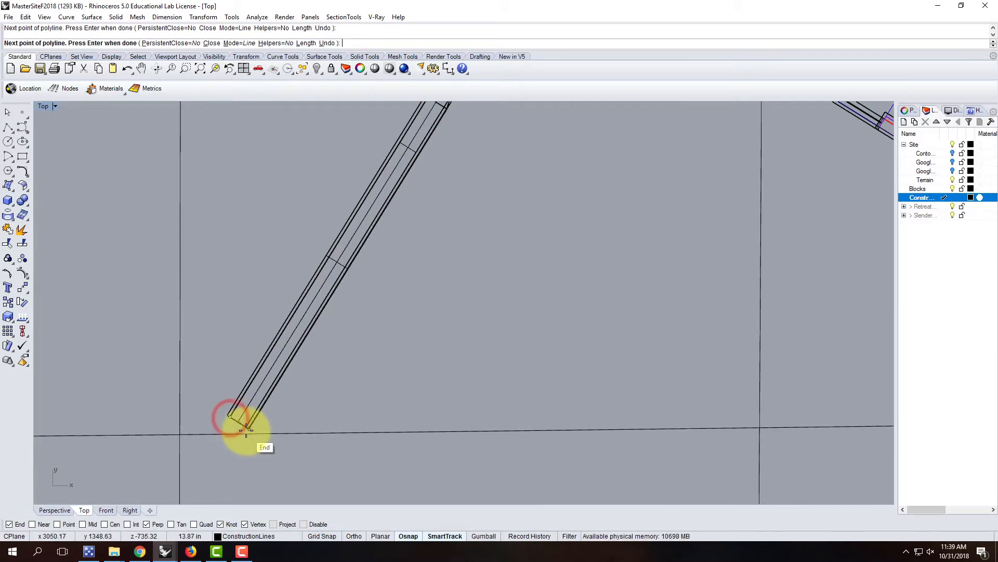
click(246, 429)
Using the Int snap only for this point, place the next polyline vertex where the retaining wall's inner face meets the cross wall.
scroll(260, 421, down, 3)
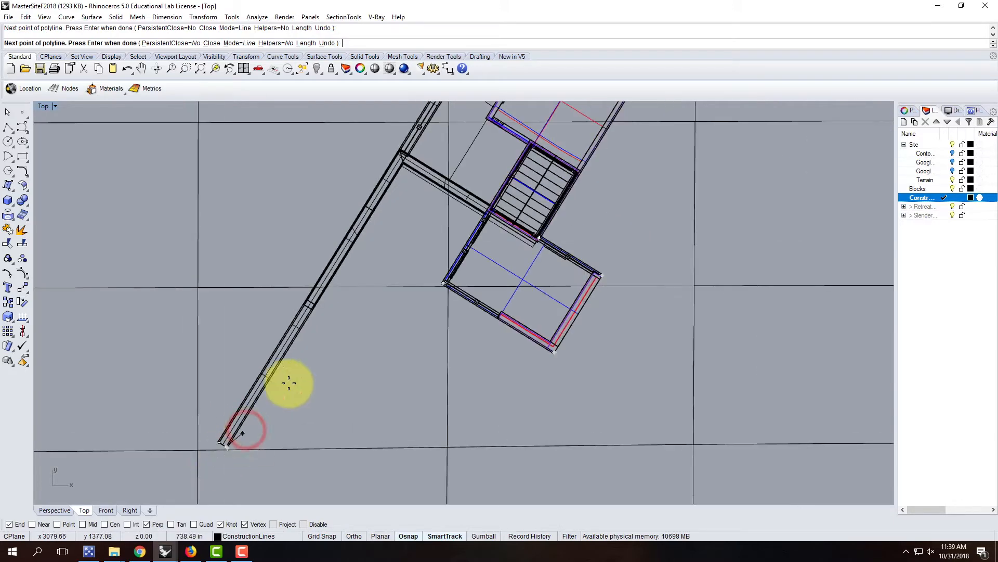
scroll(382, 159, up, 3)
scroll(385, 159, up, 3)
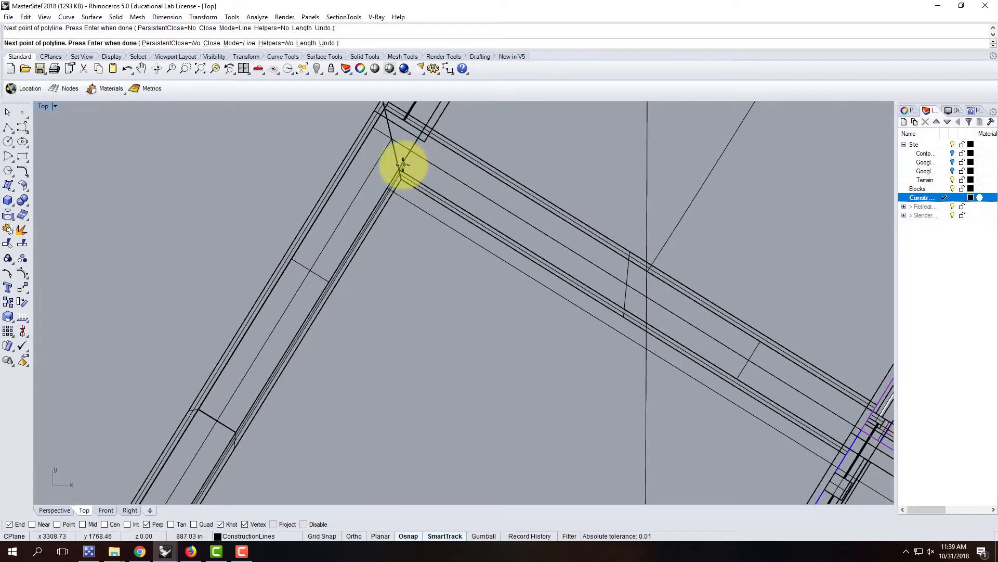
scroll(404, 165, up, 2)
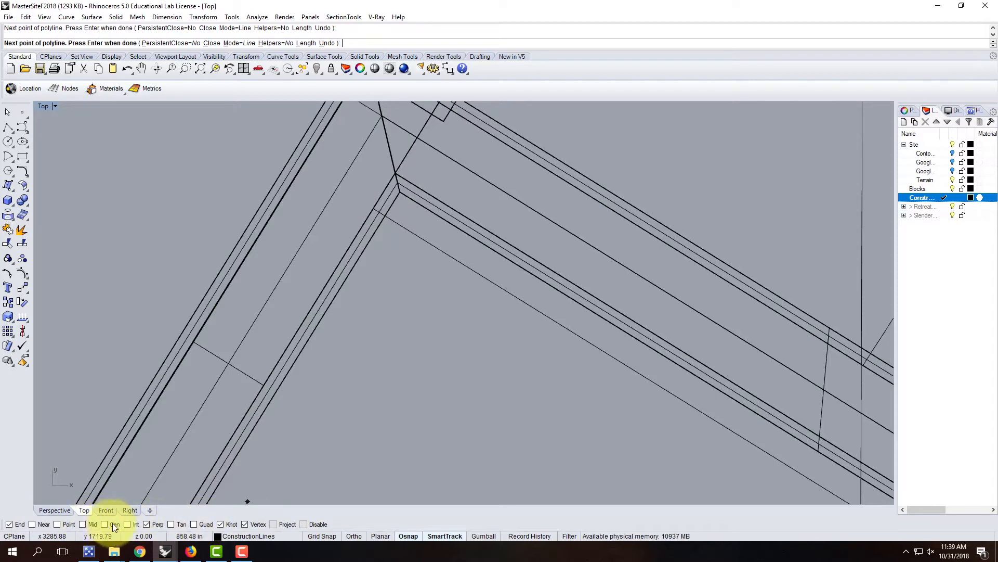
click(129, 525)
click(395, 173)
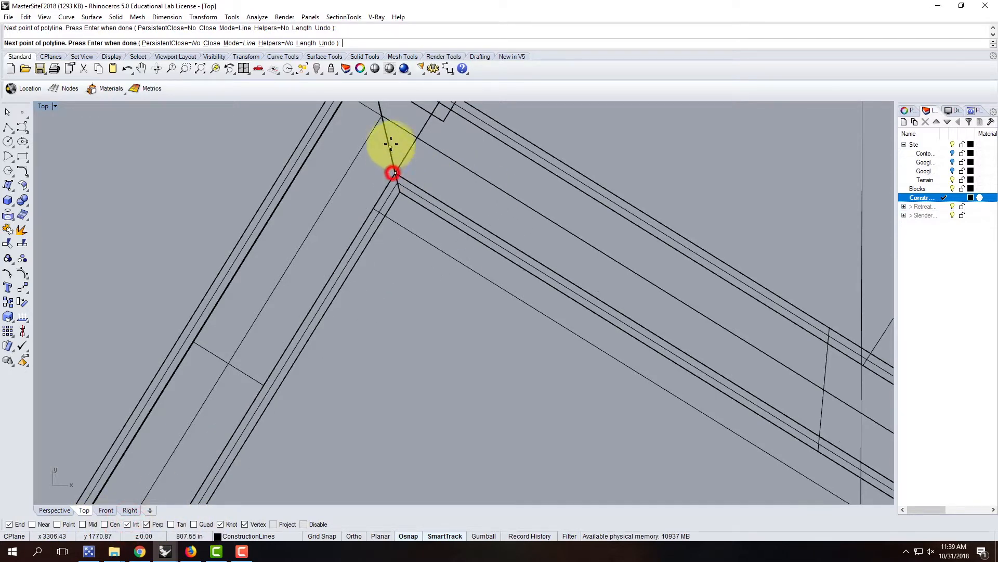
click(131, 524)
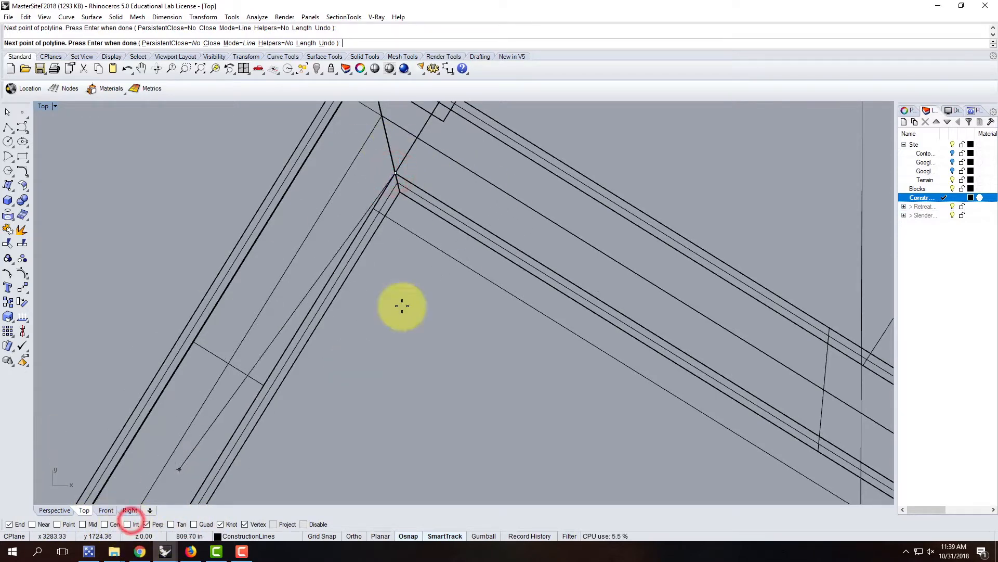
Add a polyline vertex where the cross wall meets the southern volume and close the polyline with the Close option.
scroll(408, 220, down, 15)
scroll(584, 327, up, 8)
scroll(583, 328, up, 4)
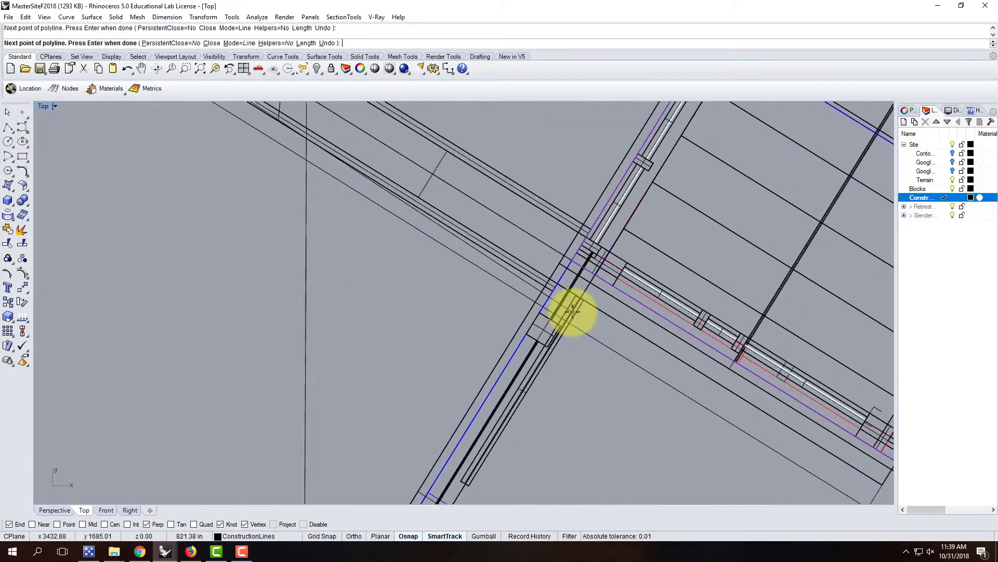
click(558, 278)
scroll(591, 247, down, 15)
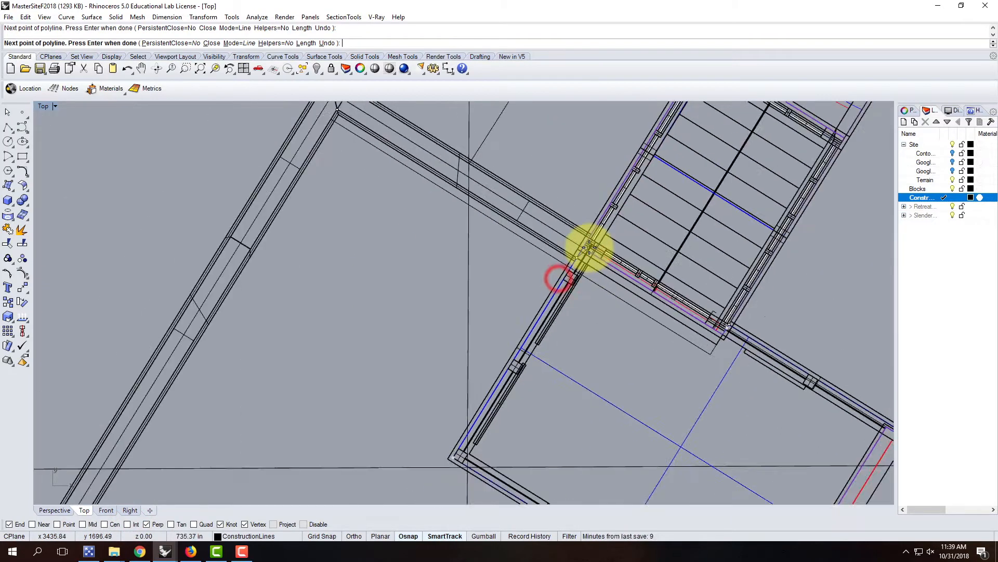
scroll(507, 363, up, 10)
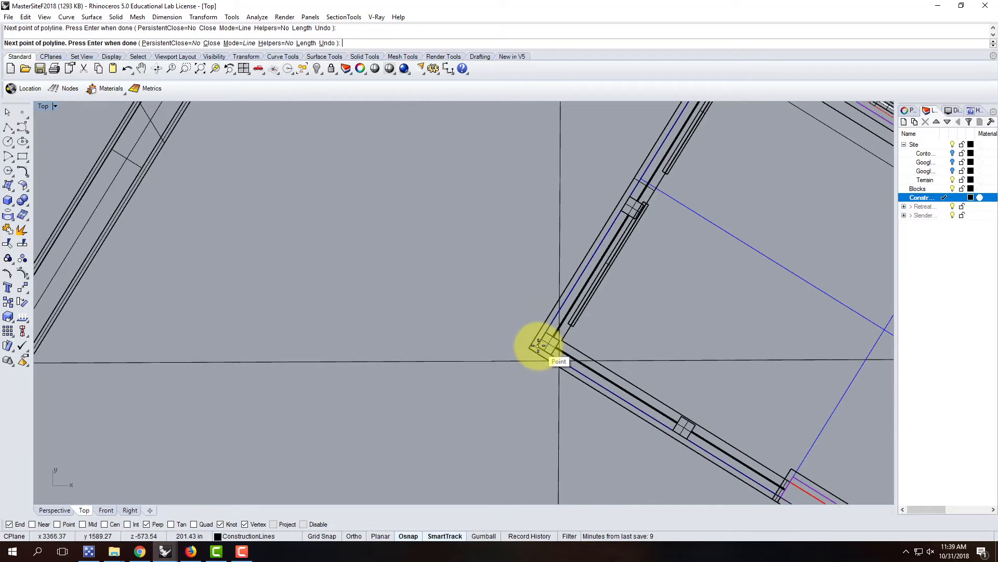
text(c)
key(Return)
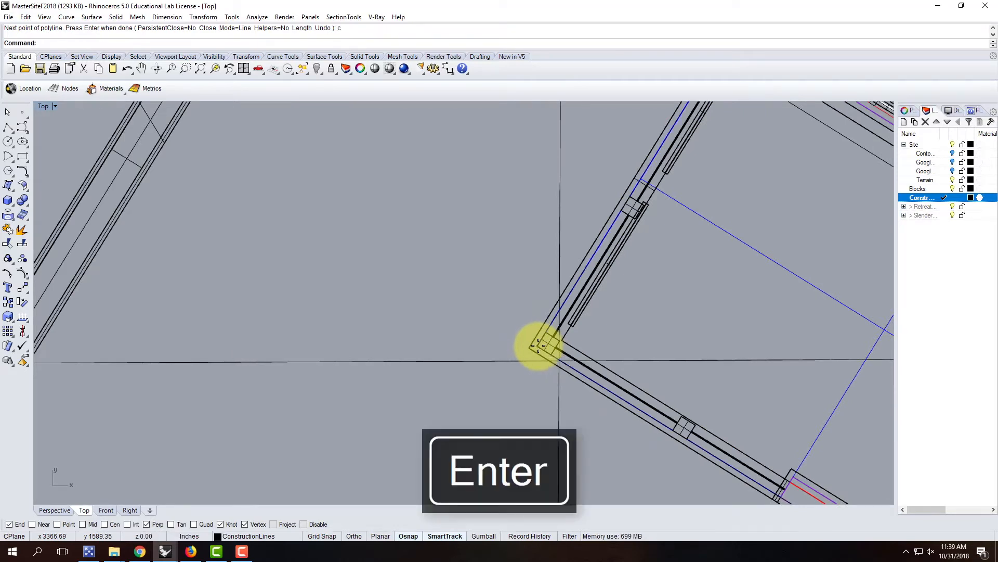
Project the closed footprint polyline from the Top view straight onto the terrain surface.
click(546, 336)
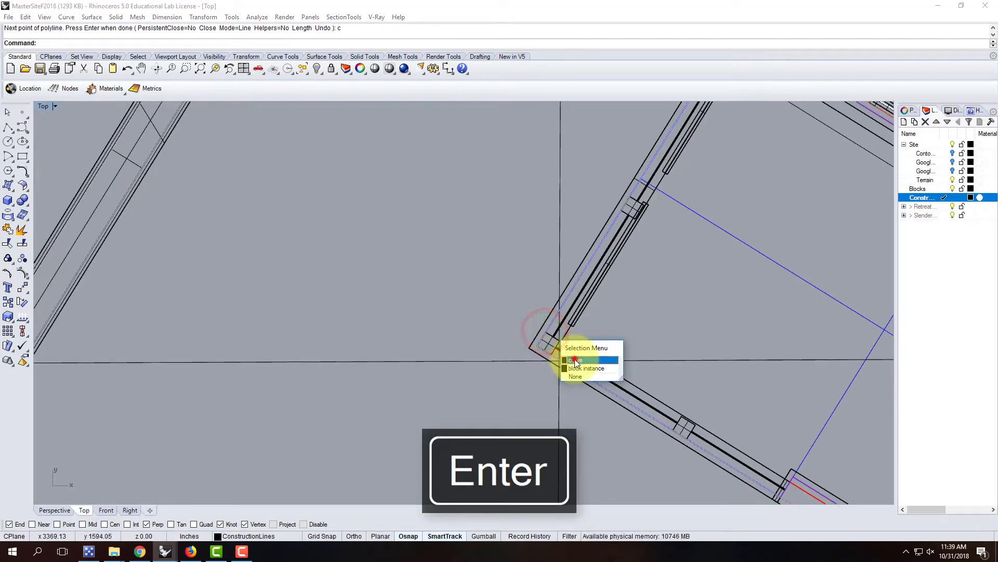
click(574, 357)
double_click(42, 104)
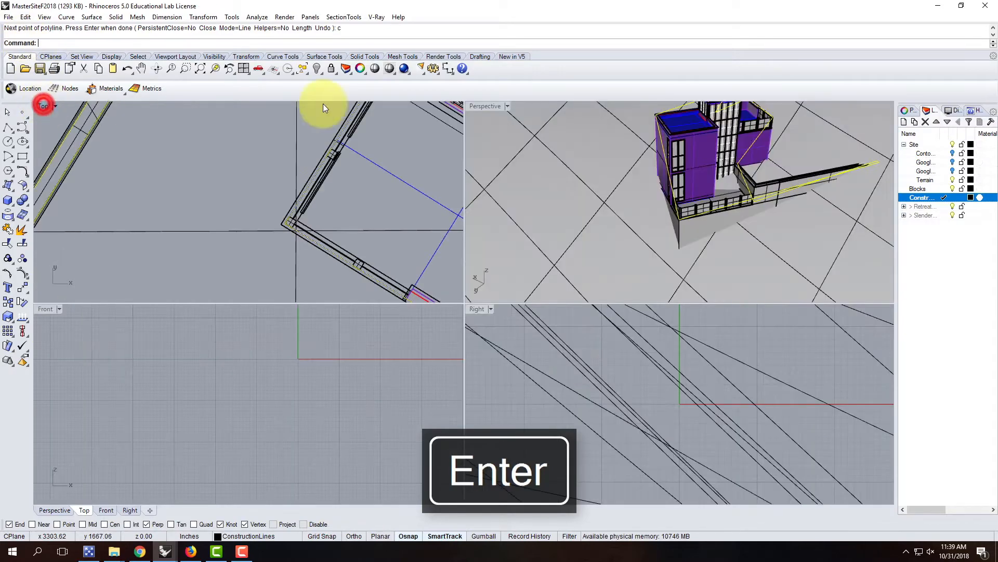
click(481, 107)
double_click(481, 107)
right_drag(608, 200, 640, 182)
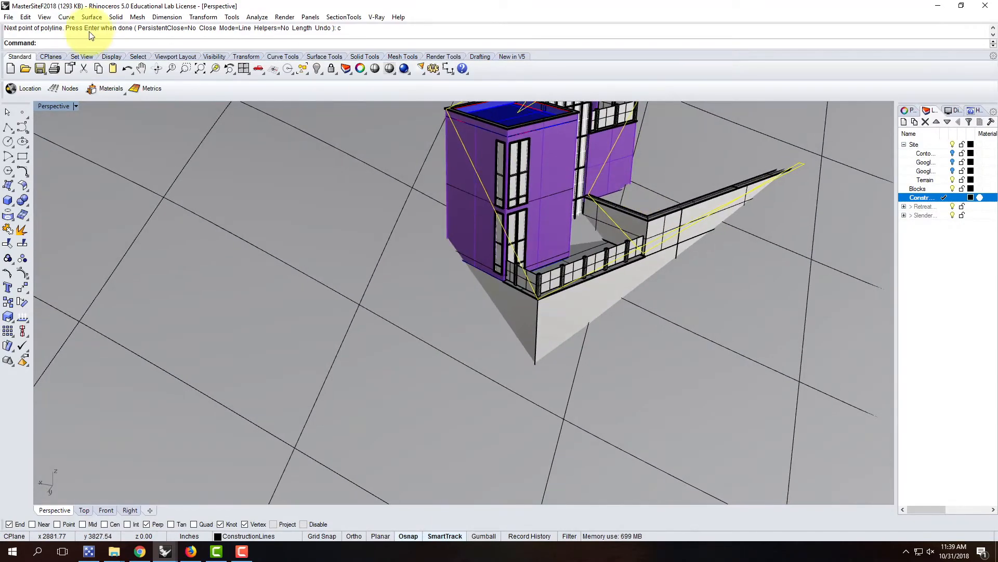
double_click(54, 106)
scroll(296, 263, down, 10)
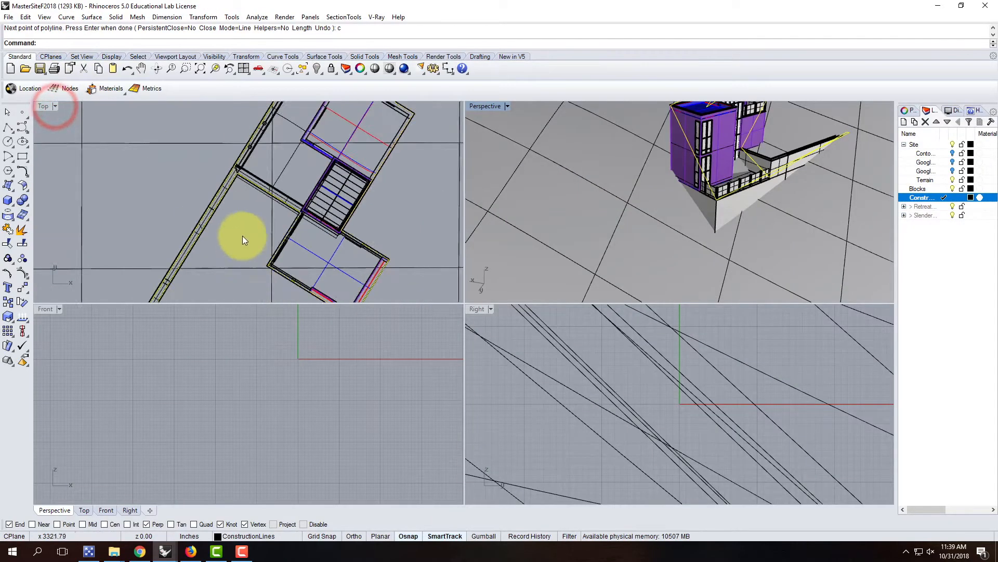
scroll(265, 219, up, 1)
text(Project)
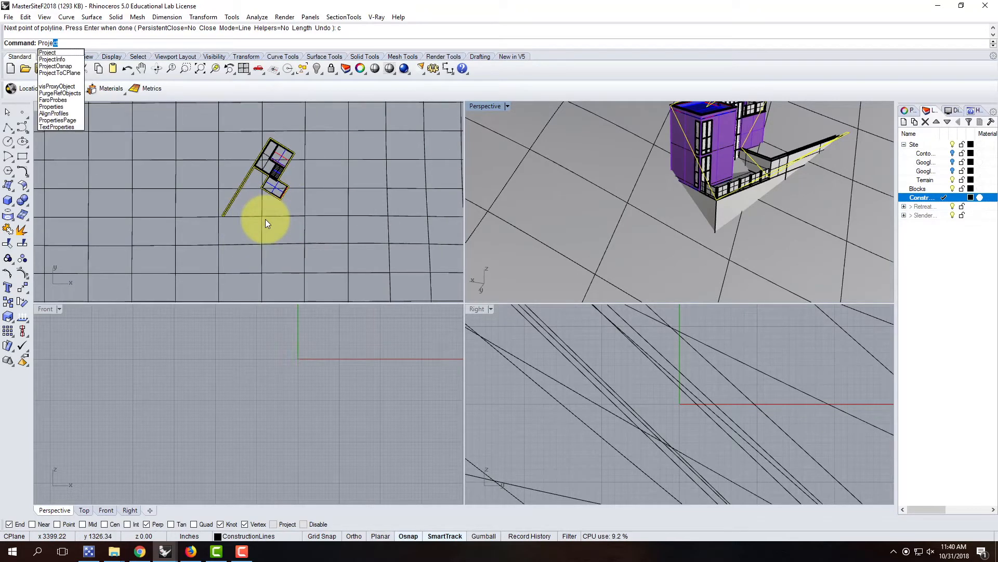
key(Return)
click(225, 160)
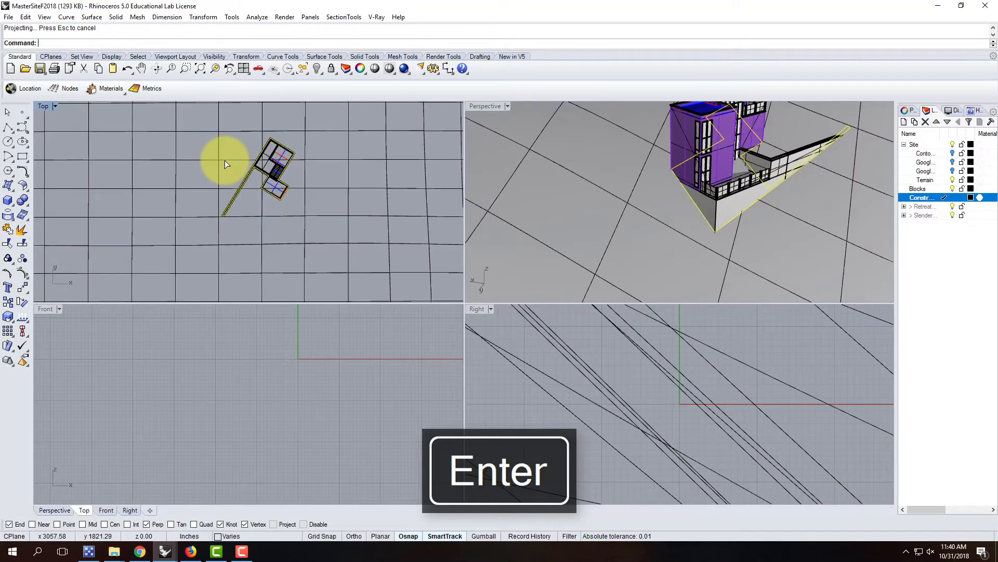
Draw a short polyline from the projected outline's inner wall corner to the adjacent outline edge, snapping perpendicular.
right_drag(765, 143, 718, 153)
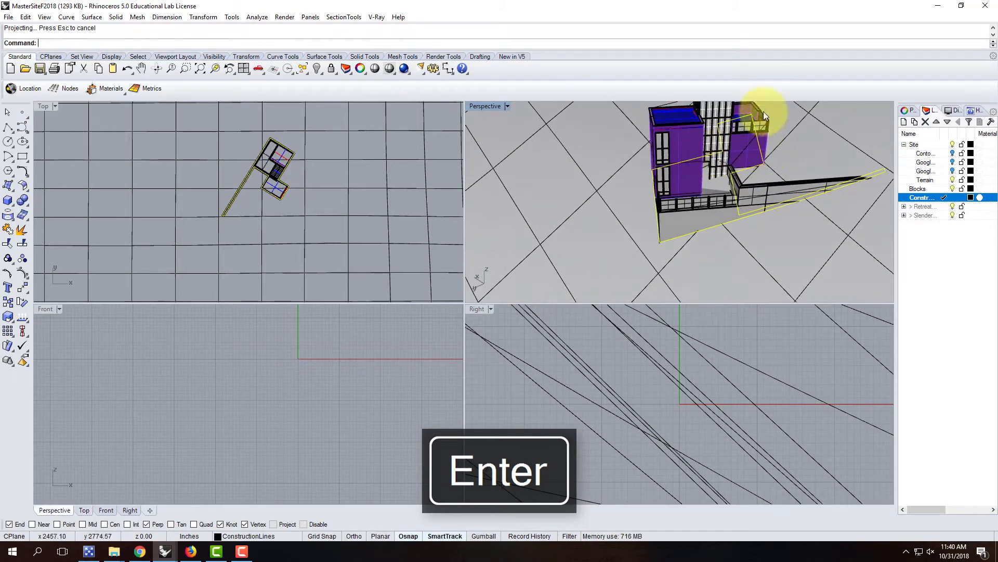
right_drag(624, 230, 616, 185)
scroll(766, 213, up, 5)
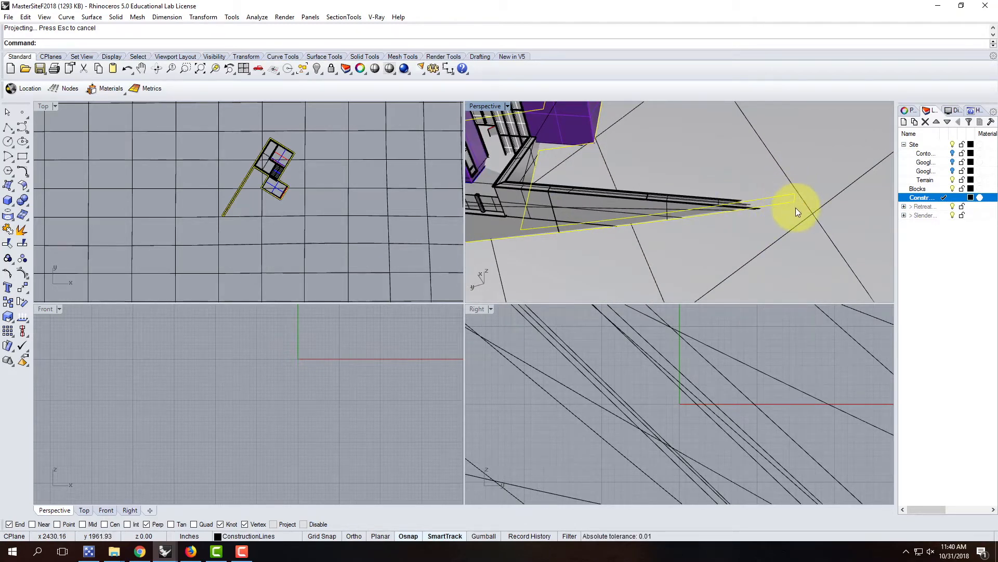
right_drag(512, 224, 436, 157)
click(11, 126)
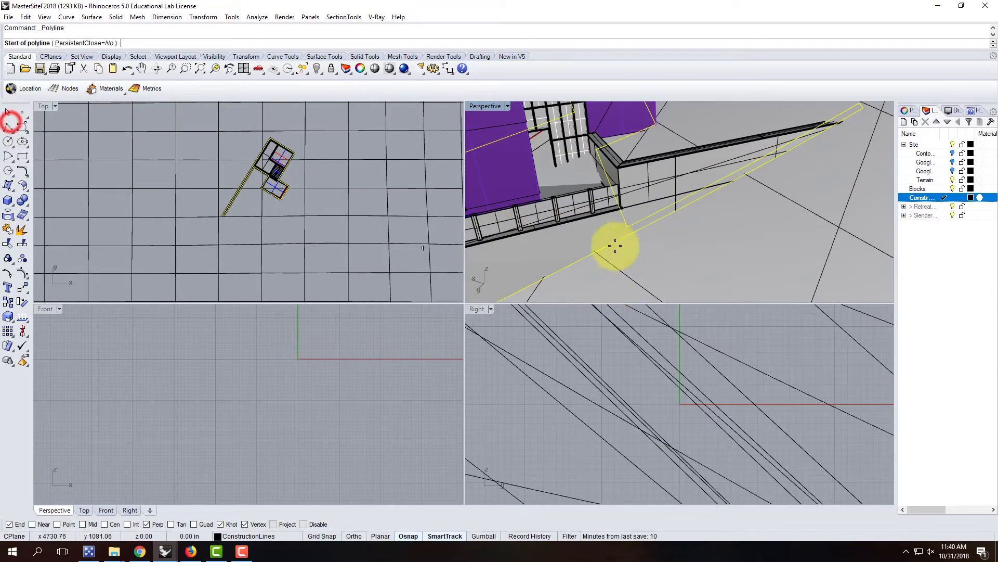
click(625, 226)
click(631, 238)
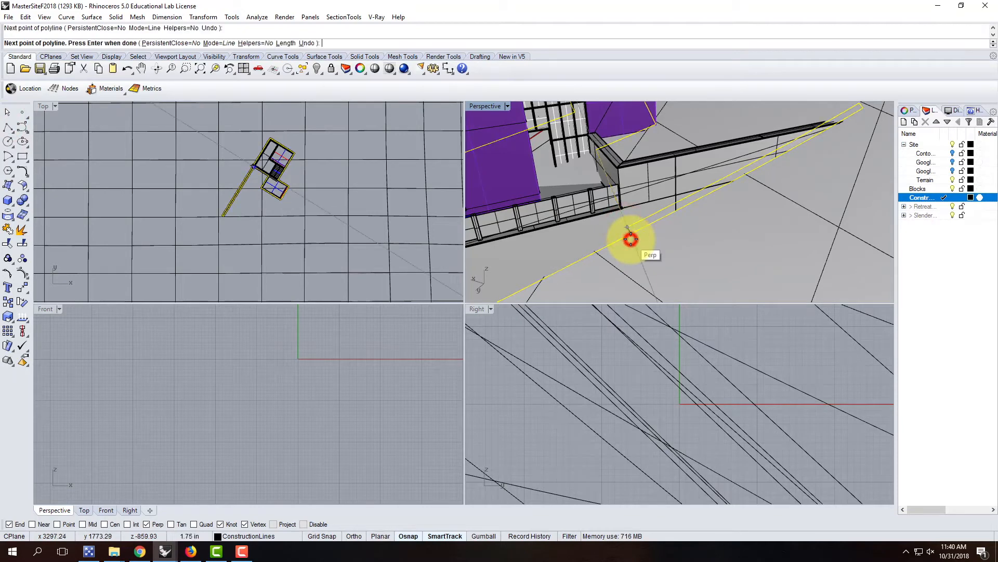
key(Return)
Project the short connecting line at the inner wall corner from the Top view onto the terrain surface.
click(630, 230)
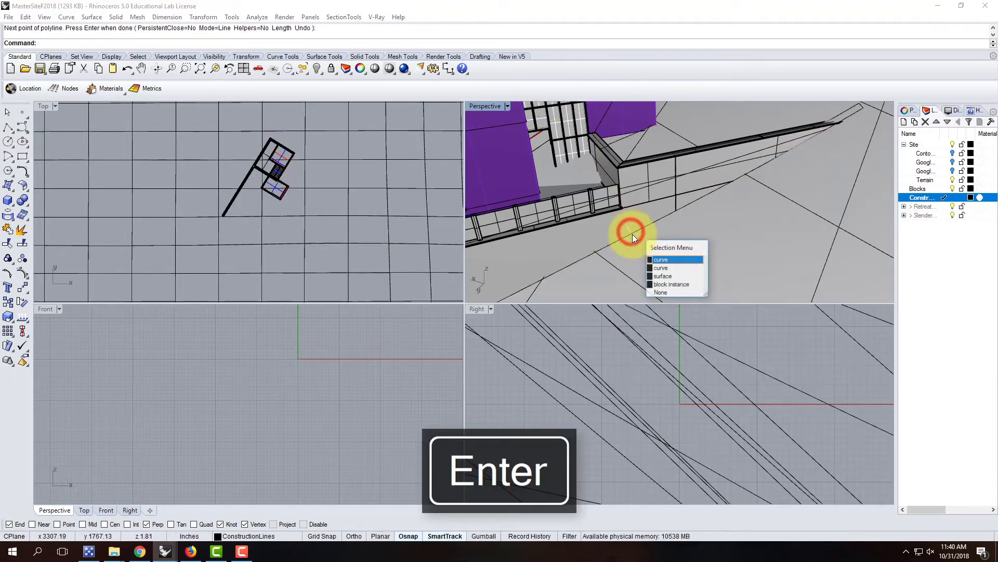
click(672, 259)
scroll(236, 161, up, 5)
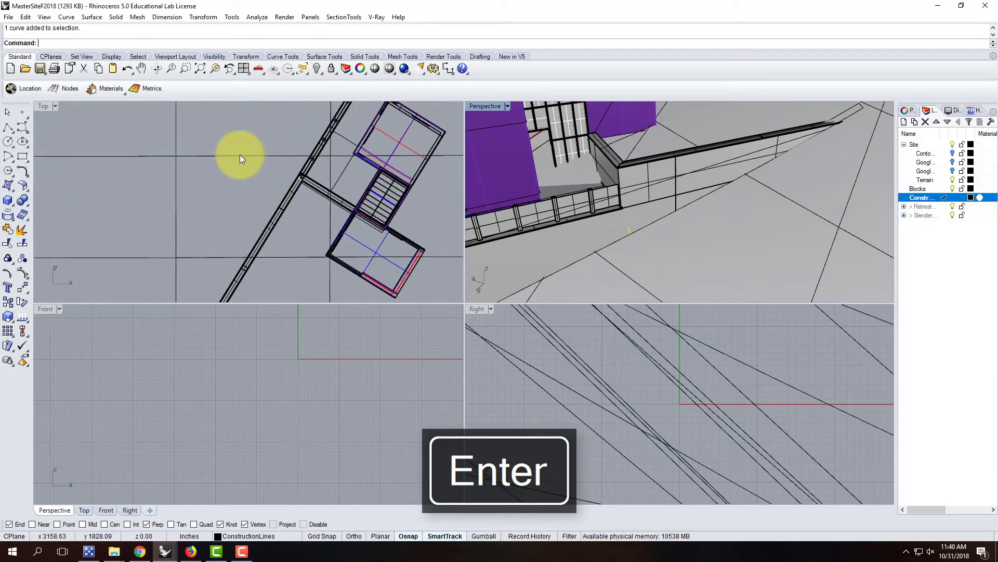
key(Return)
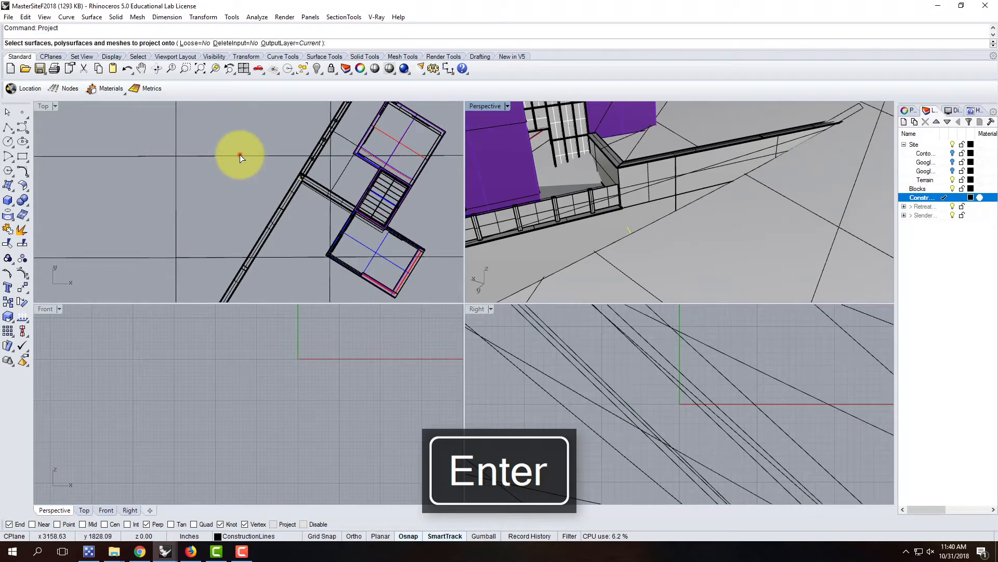
click(239, 154)
key(Return)
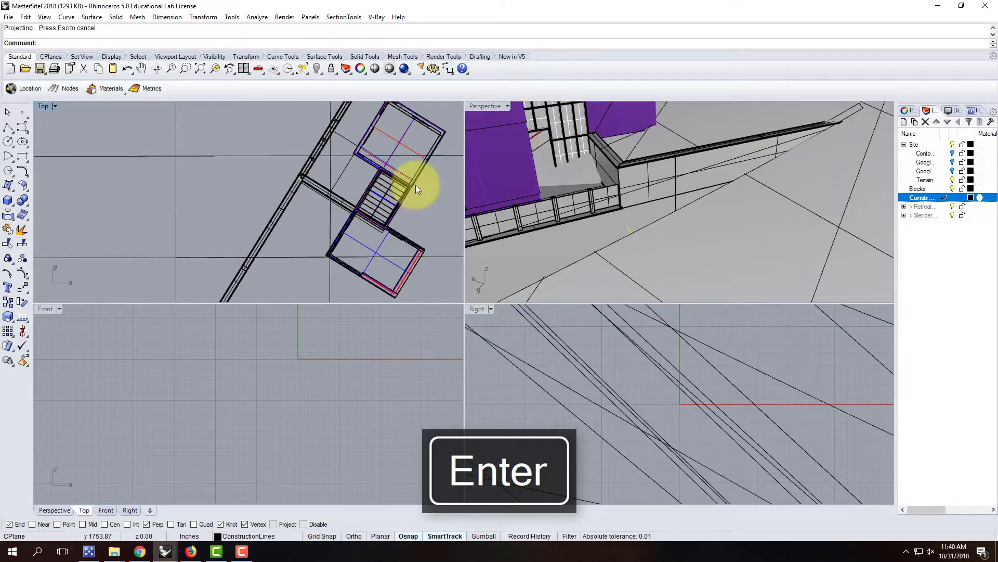
Trim the terrain inside the building footprint, using the projected outline as the cutting object.
click(650, 226)
click(679, 253)
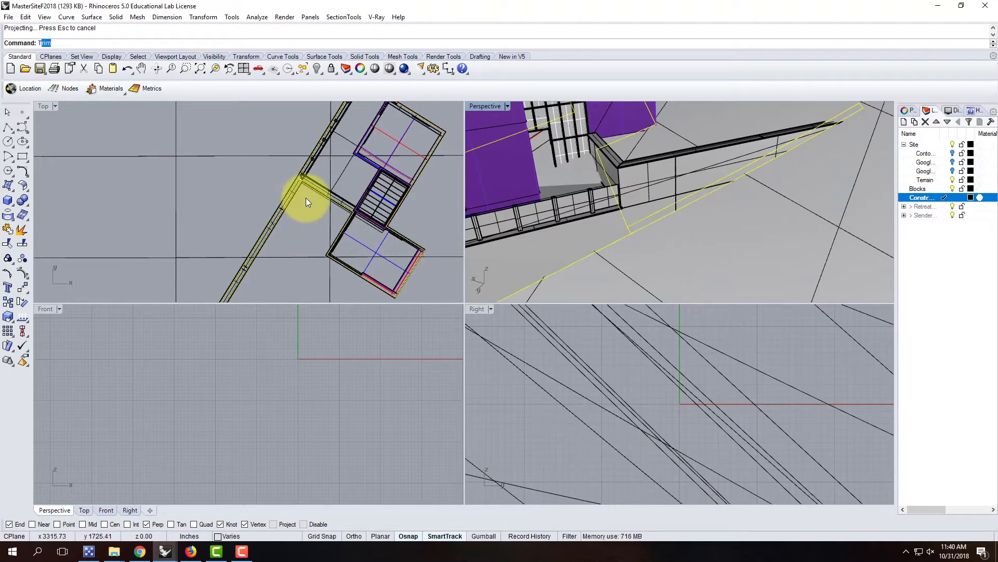
key(Return)
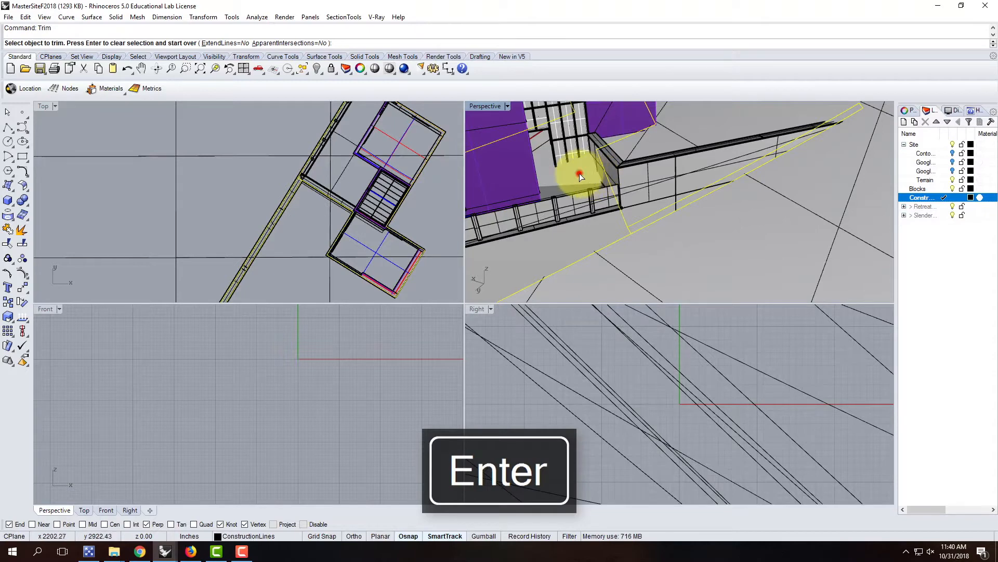
click(579, 174)
In a maximized Perspective view, trim away the terrain inside the projected outline at the retaining wall's far end.
scroll(633, 207, down, 9)
right_drag(679, 218, 726, 215)
scroll(715, 159, up, 8)
right_drag(737, 174, 718, 139)
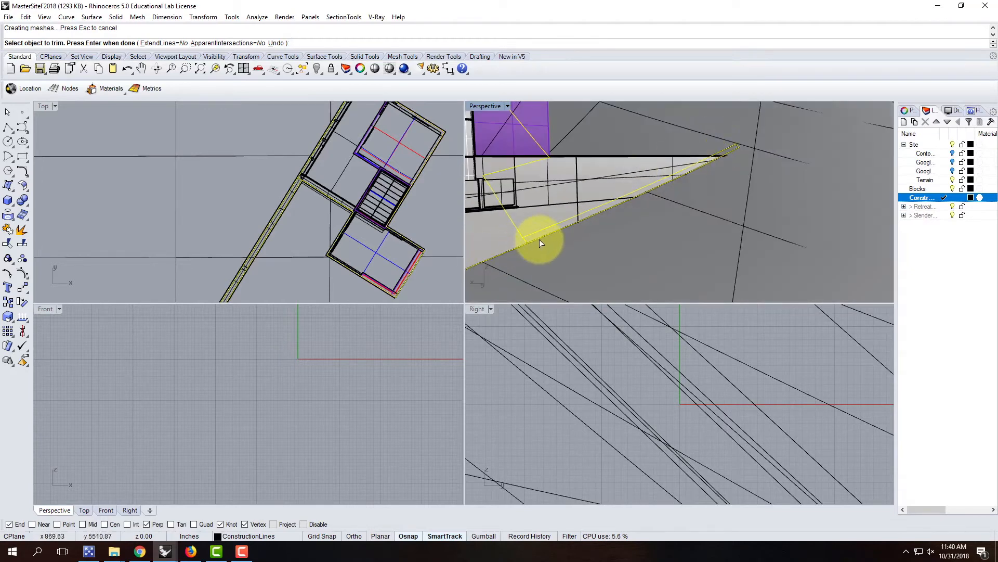
right_drag(660, 185, 525, 96)
double_click(488, 107)
scroll(471, 235, down, 8)
right_drag(456, 236, 446, 285)
scroll(333, 346, up, 7)
right_drag(388, 346, 337, 333)
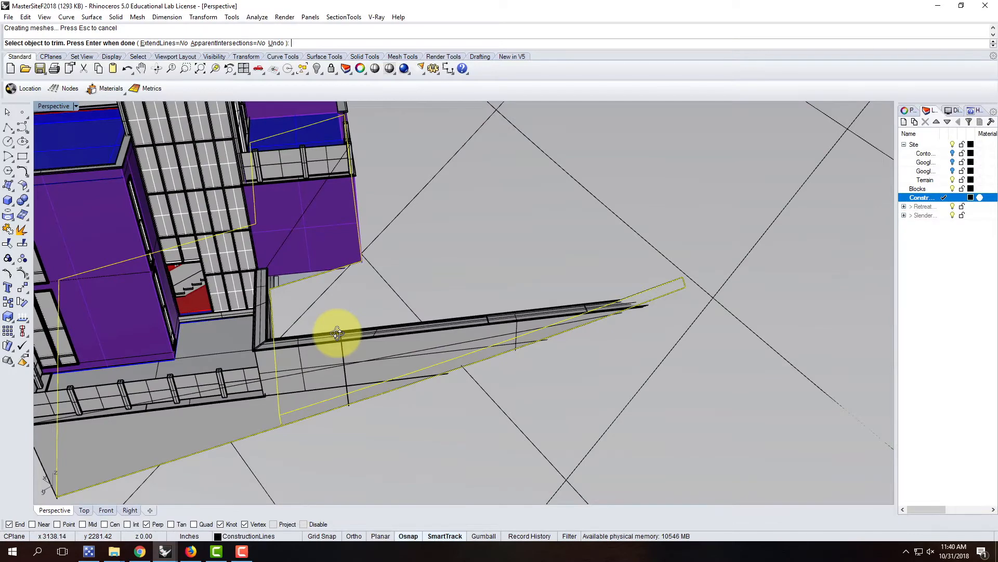
right_drag(443, 273, 290, 189)
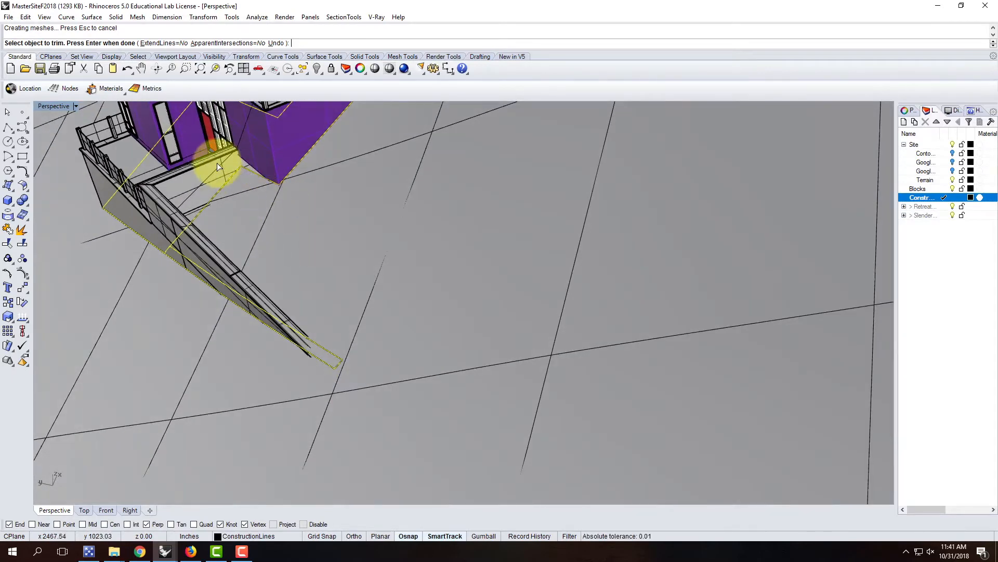
right_drag(214, 201, 332, 179)
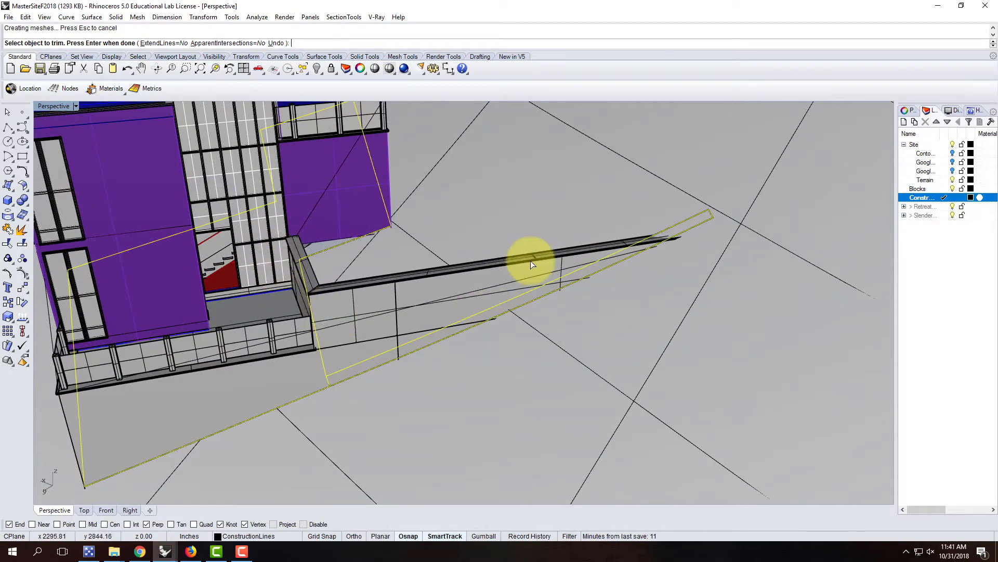
right_drag(486, 202, 379, 209)
scroll(331, 289, up, 8)
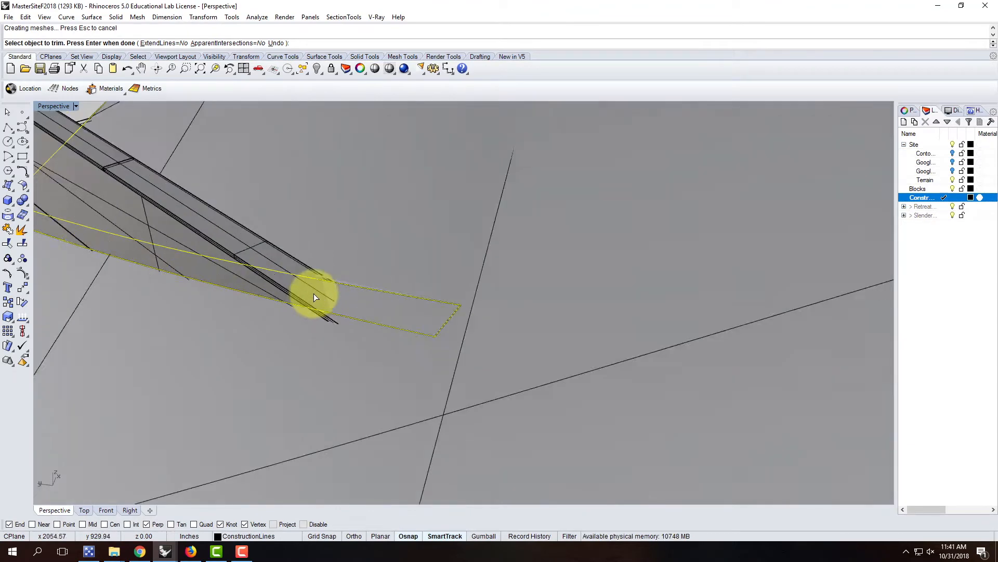
click(328, 289)
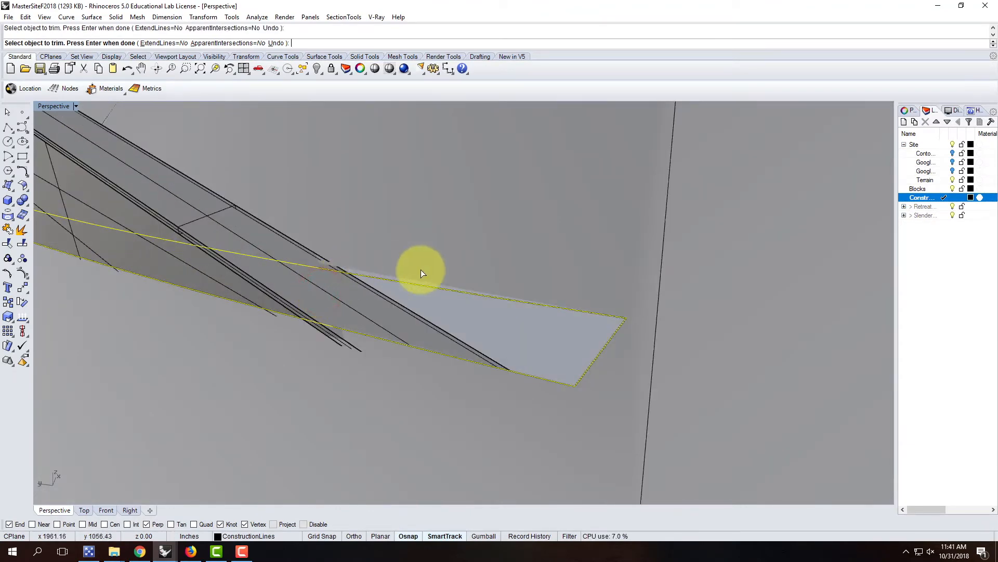
Undo the last terrain trim at the retaining wall's far end and end the Trim command.
key(ctrl+z)
key(Escape)
right_drag(424, 268, 371, 248)
scroll(531, 264, up, 7)
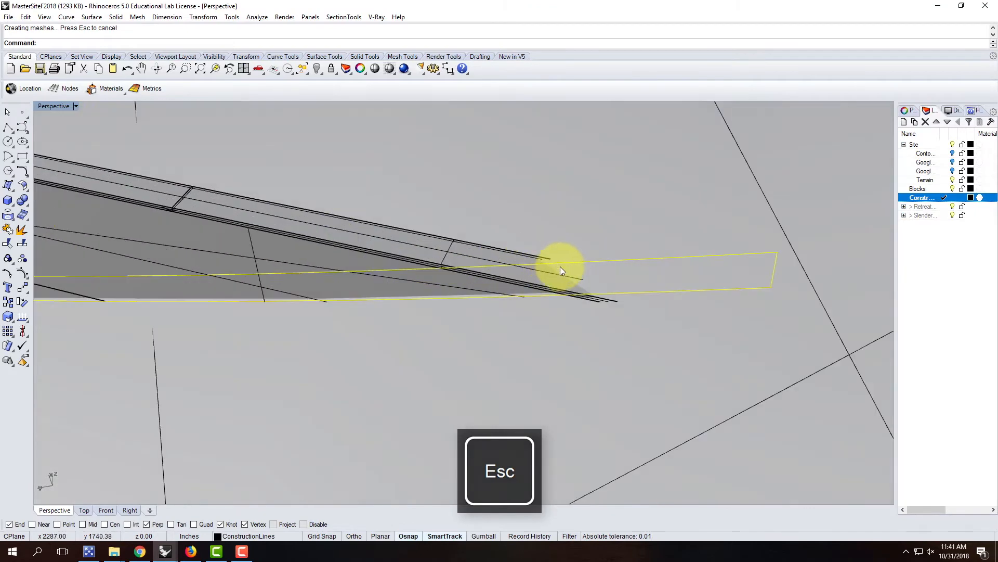
click(494, 266)
click(469, 249)
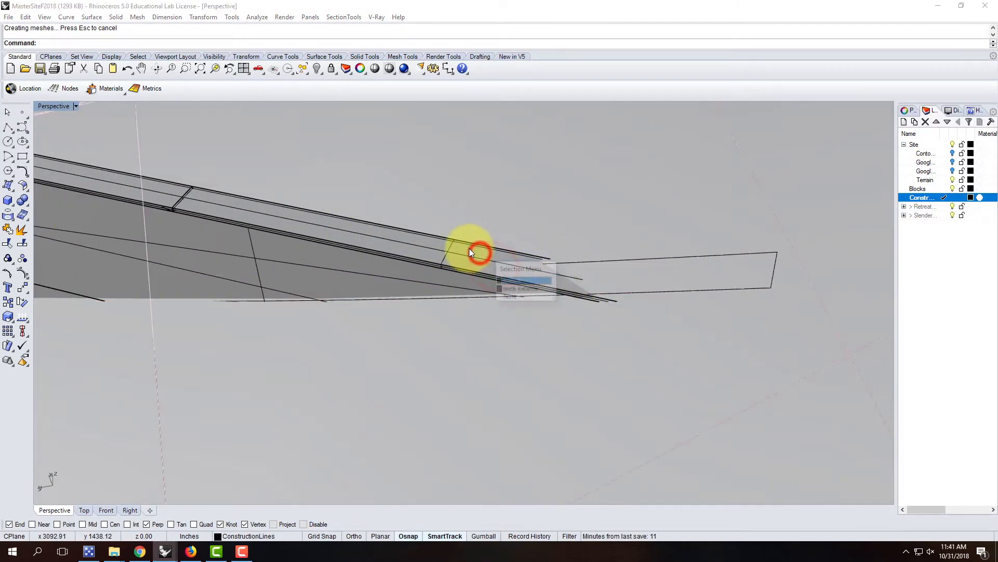
scroll(560, 192, down, 5)
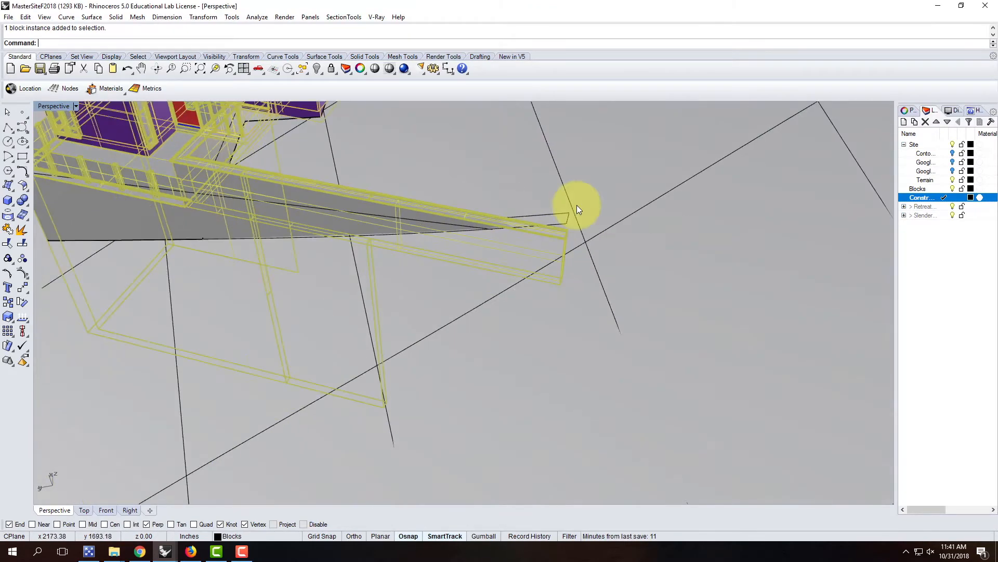
click(620, 171)
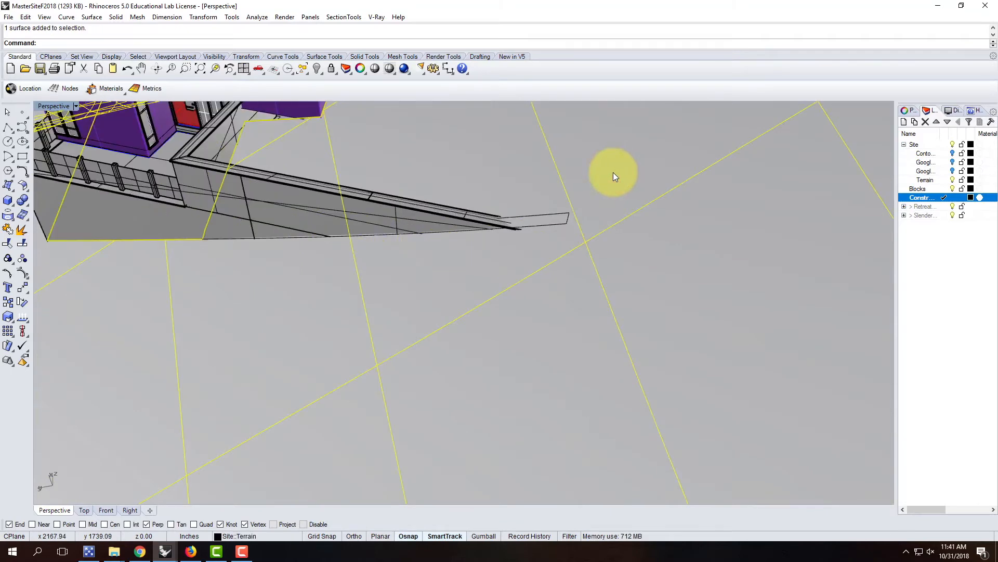
scroll(455, 185, up, 3)
right_drag(451, 193, 537, 150)
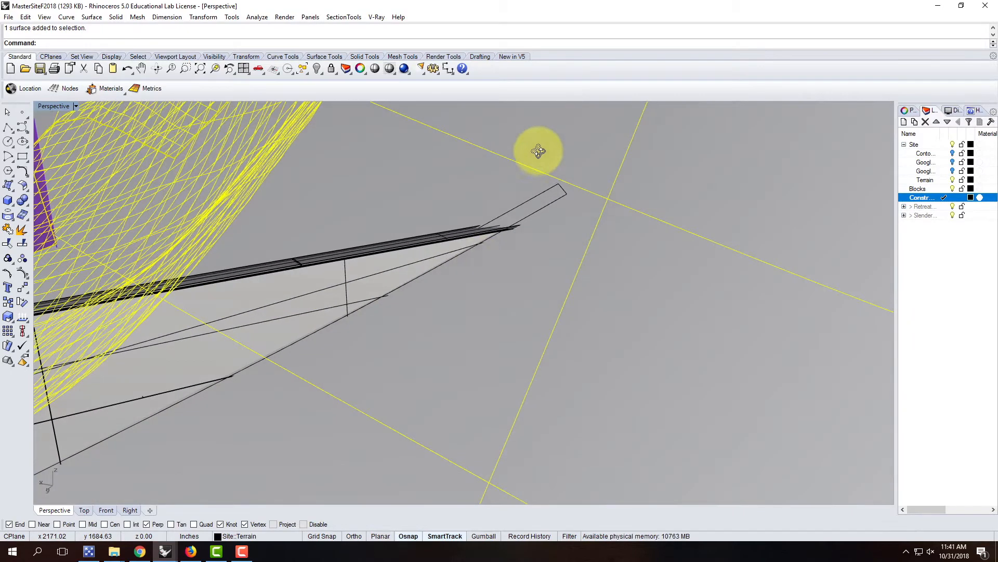
click(321, 274)
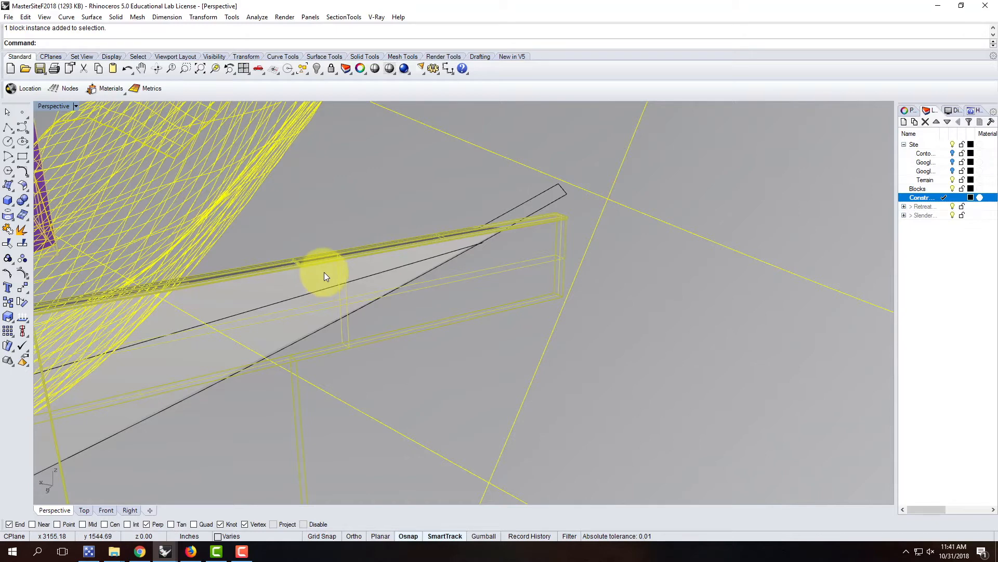
key(Escape)
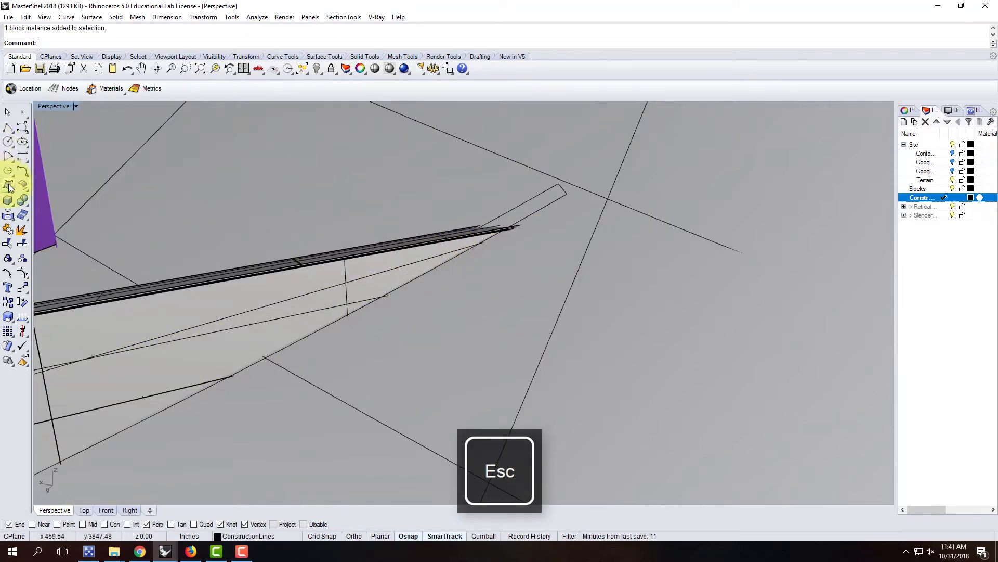
click(8, 200)
scroll(229, 250, up, 5)
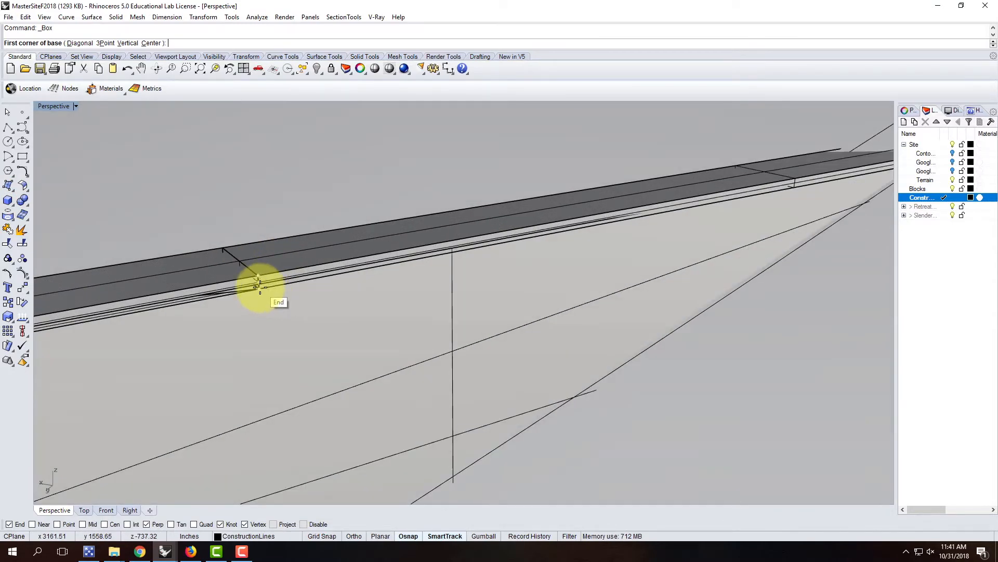
click(260, 290)
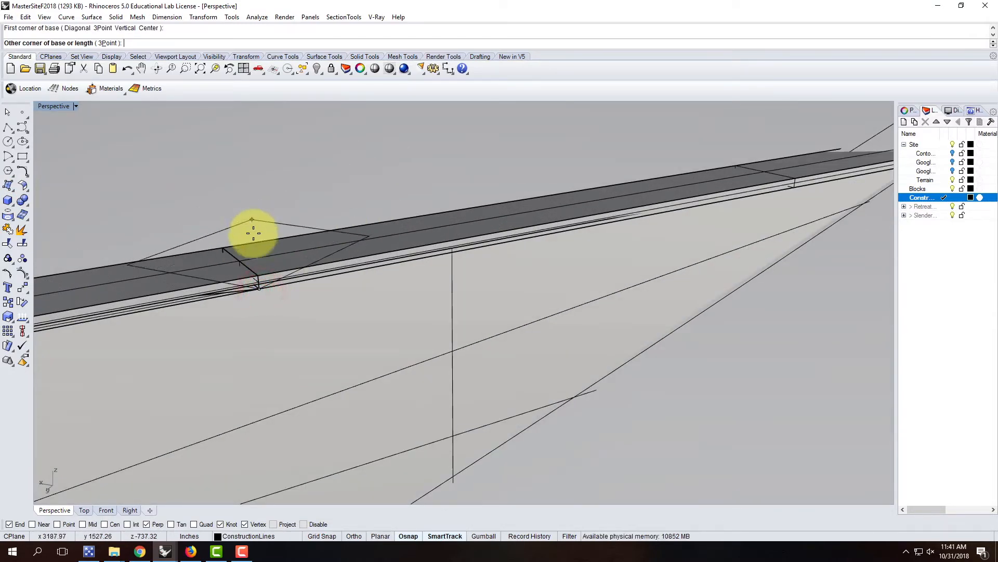
key(Escape)
Create a three-point rectangular plane over the top of the retaining wall's last segment, snapping to the wall cap's corners and its far end.
click(8, 204)
click(103, 43)
click(224, 249)
click(257, 276)
scroll(250, 275, down, 8)
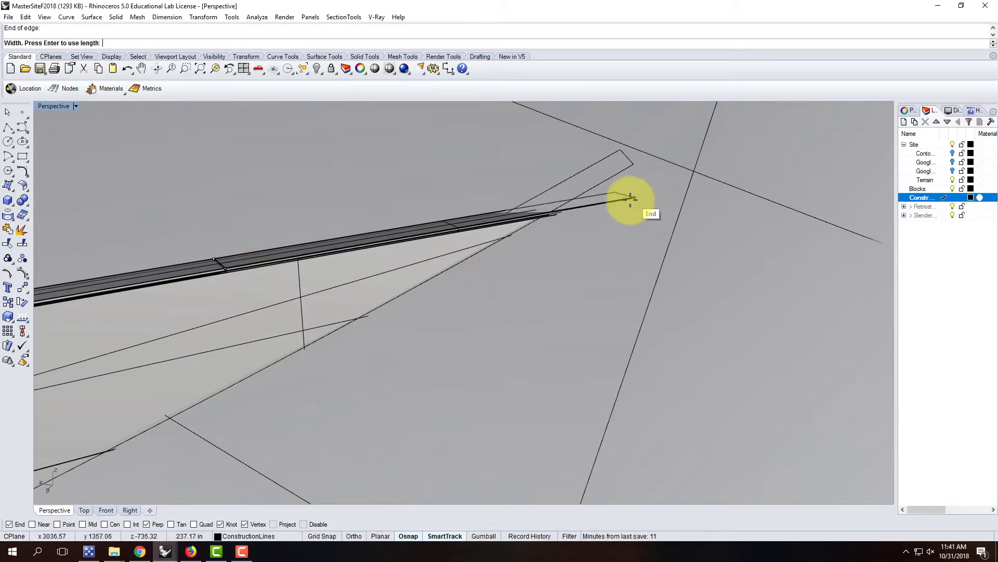
click(633, 194)
Extrude the rectangular plane through the wall cap's thickness with ExtrudeSrf, turning on the Solid and DeleteInput options.
click(464, 221)
click(508, 248)
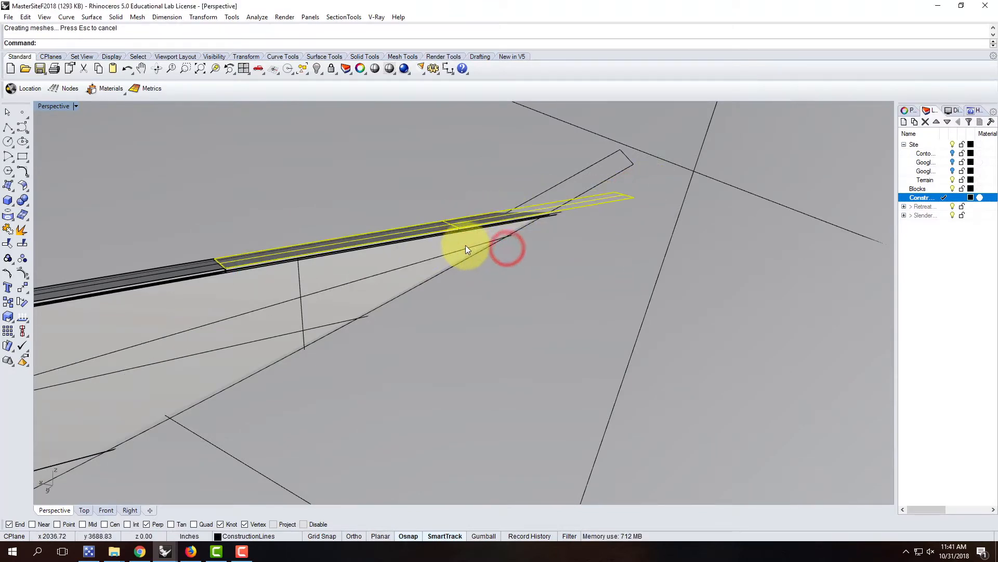
text(tra)
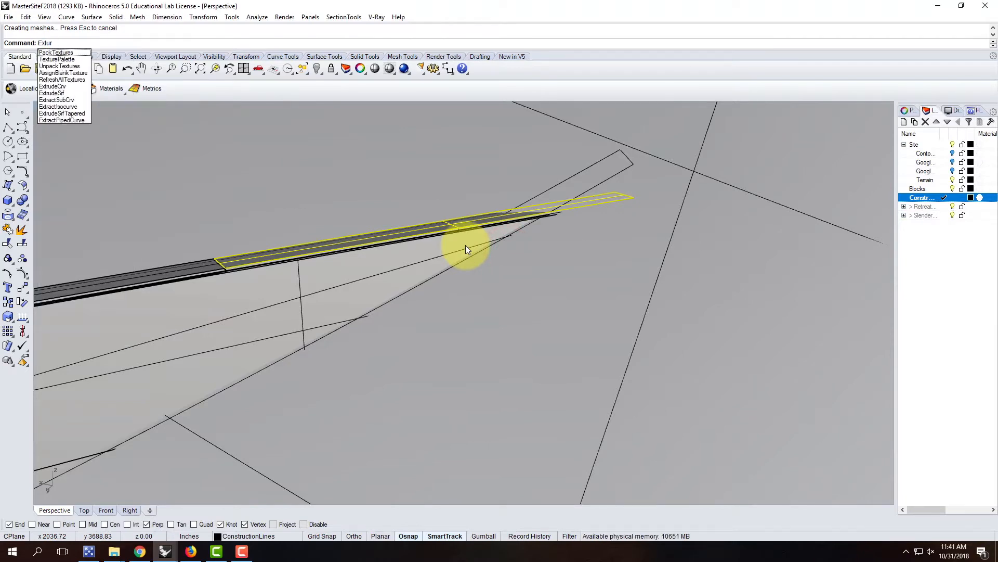
key(BackSpace)
text(udeSrf)
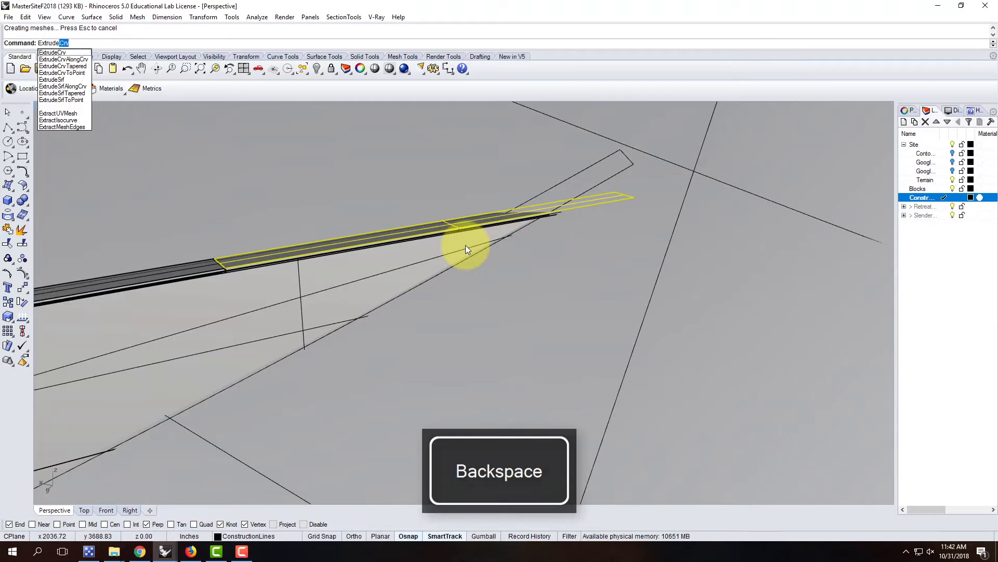
key(Return)
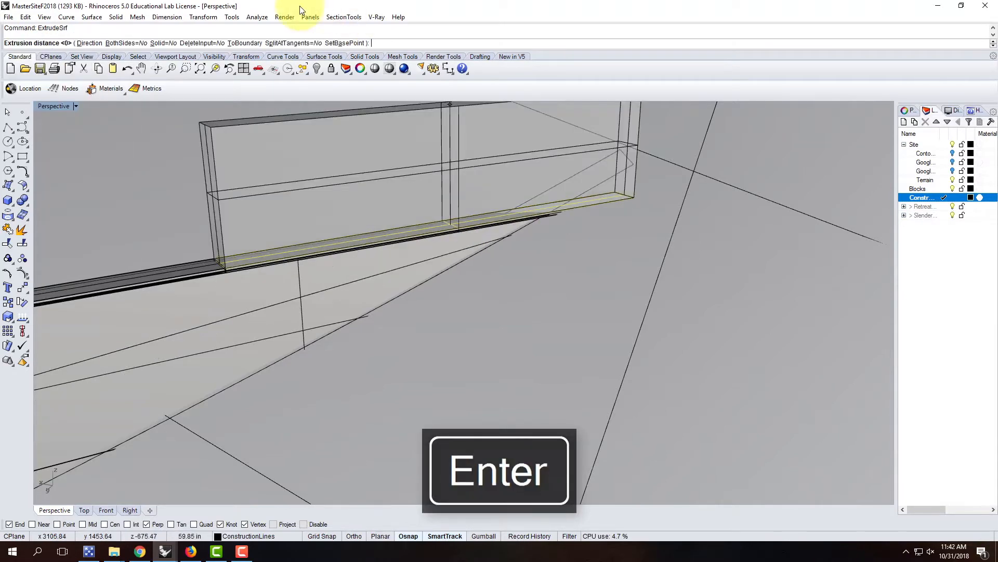
click(162, 42)
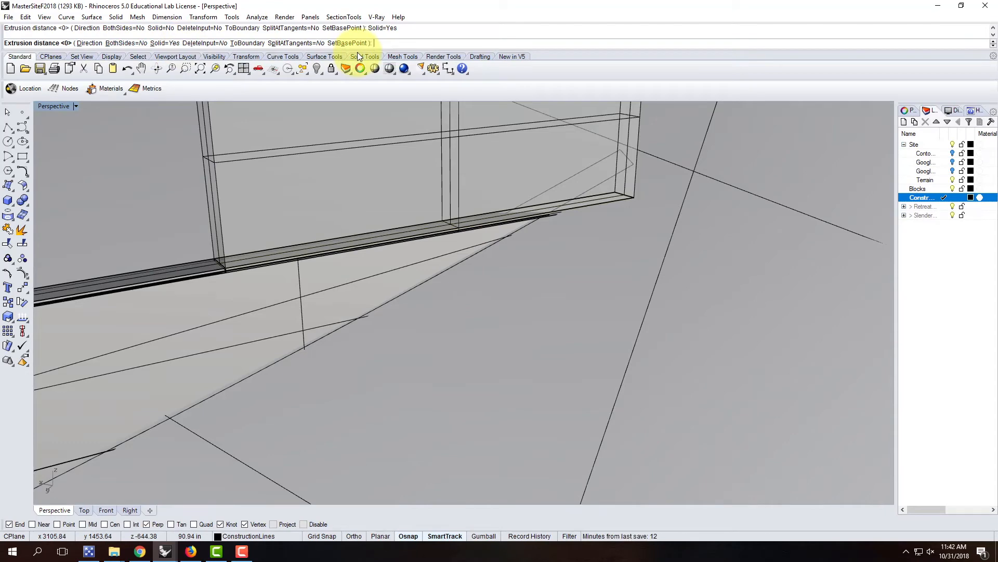
click(200, 43)
scroll(212, 240, up, 3)
scroll(216, 260, up, 2)
click(263, 314)
Intersect the extruded wall-cap solid with the terrain surface.
scroll(286, 268, down, 5)
click(286, 267)
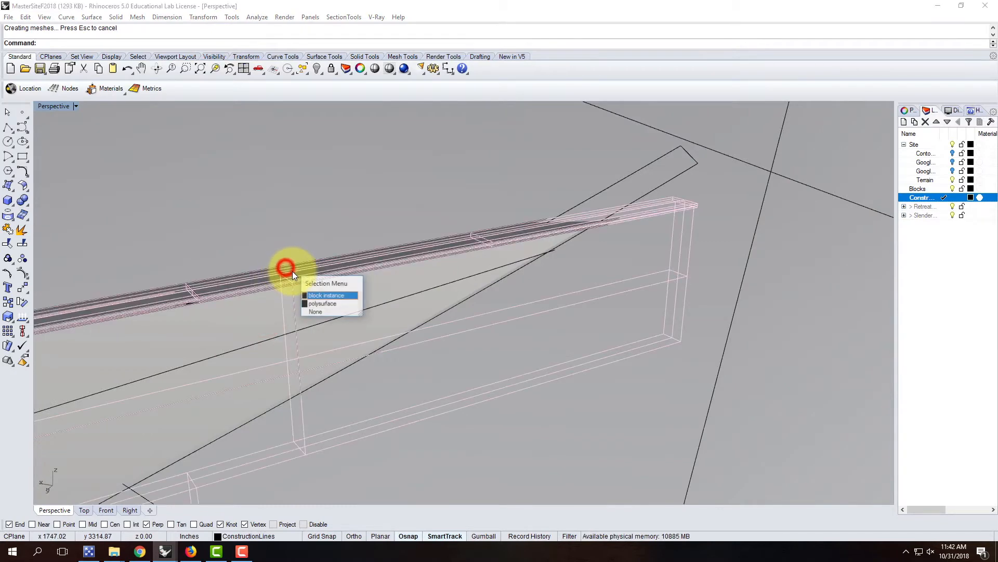
click(333, 304)
scroll(556, 208, down, 3)
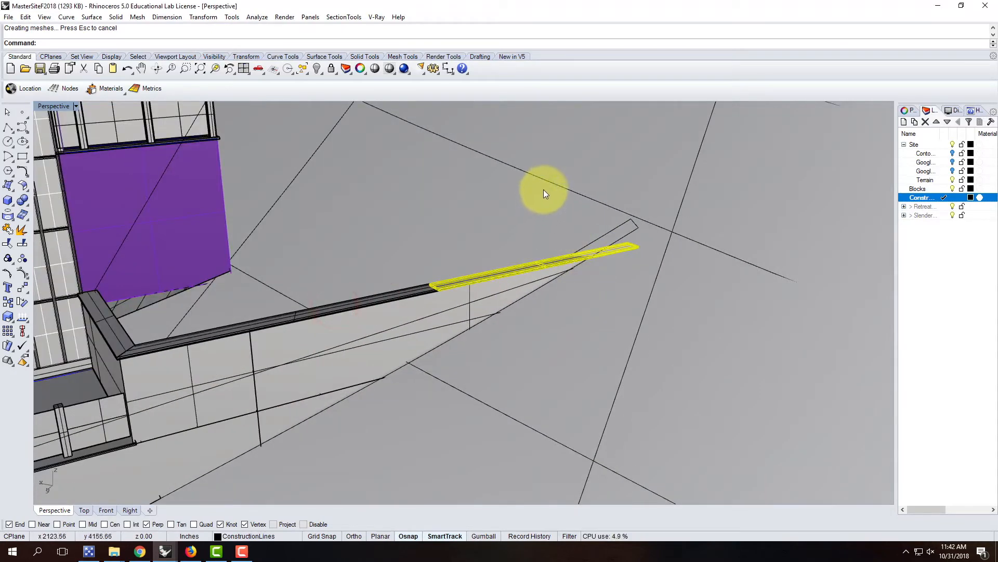
shift+click(544, 187)
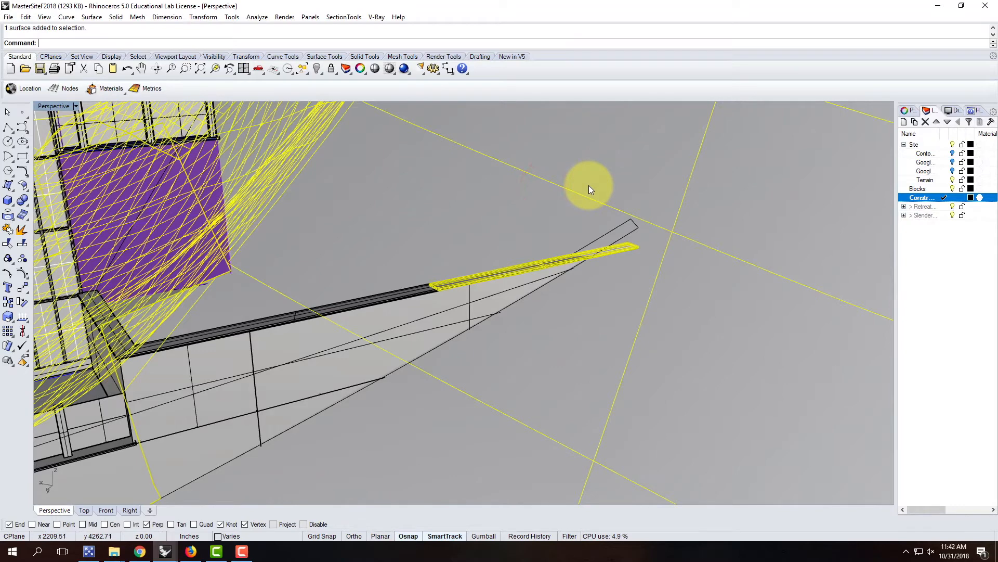
text(Inter)
key(BackSpace)
key(BackSpace)
key(BackSpace)
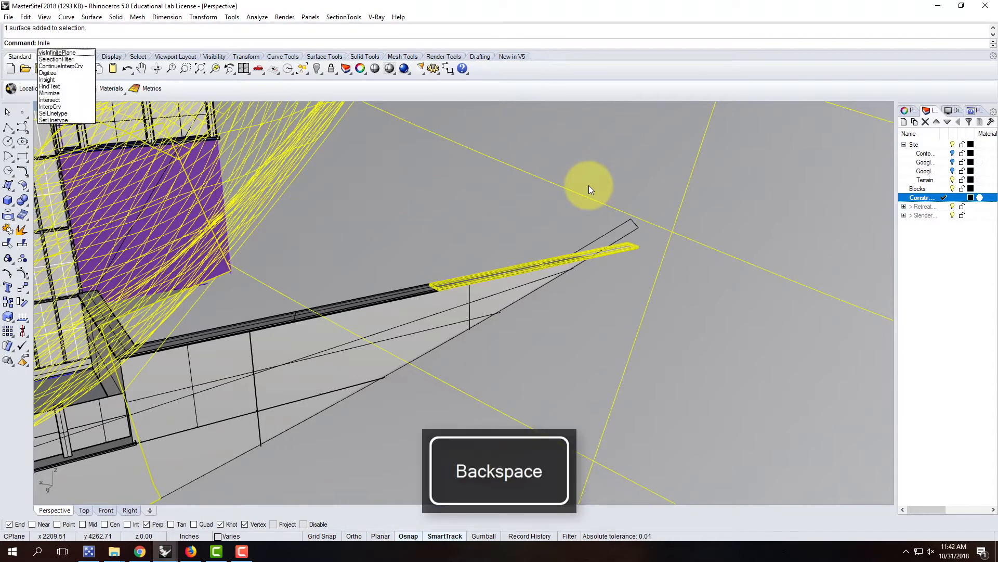
text(tersect)
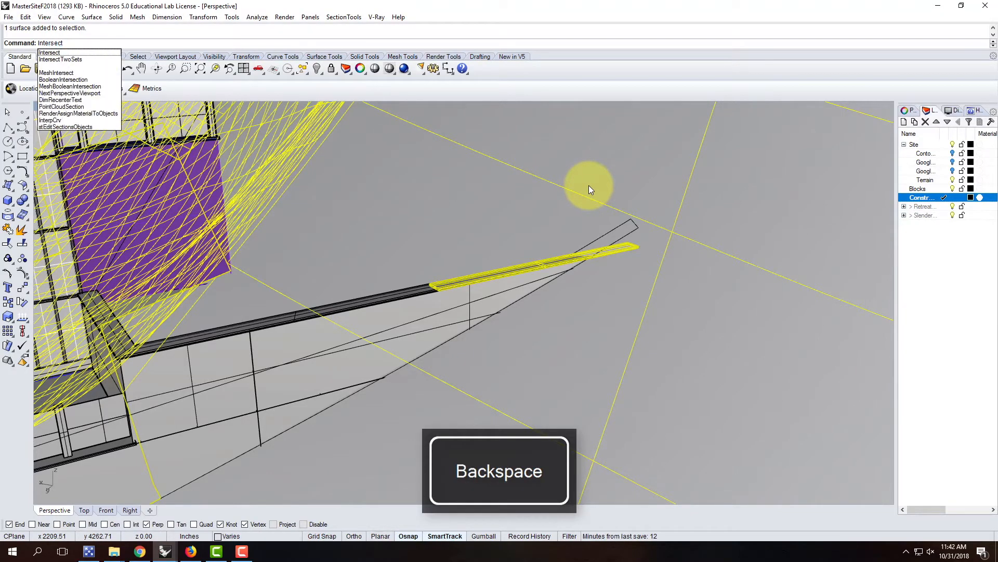
key(Return)
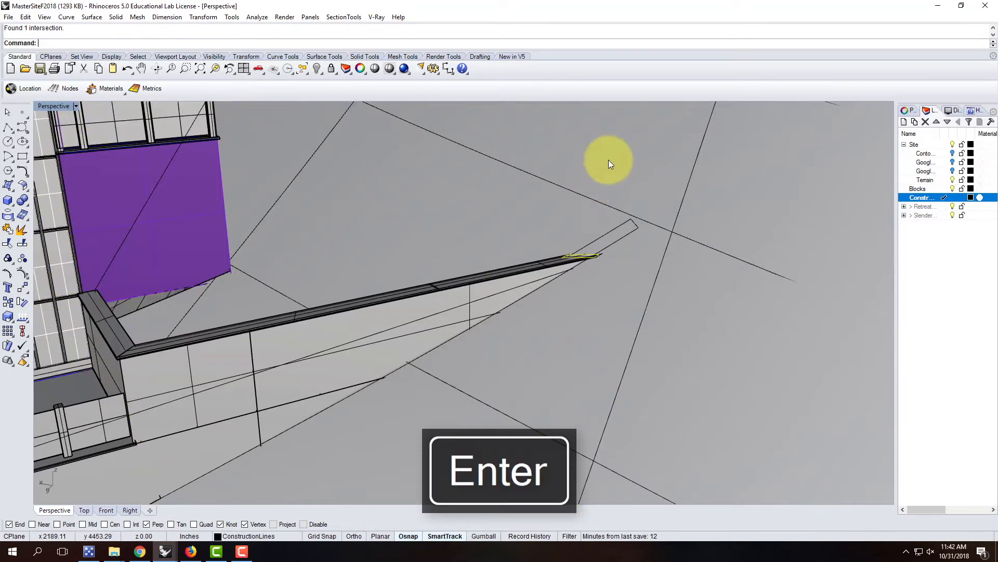
Draw a polyline from the upper corner of the wall-cap intersection curve to the purple building's bottom corner.
right_drag(545, 264, 430, 242)
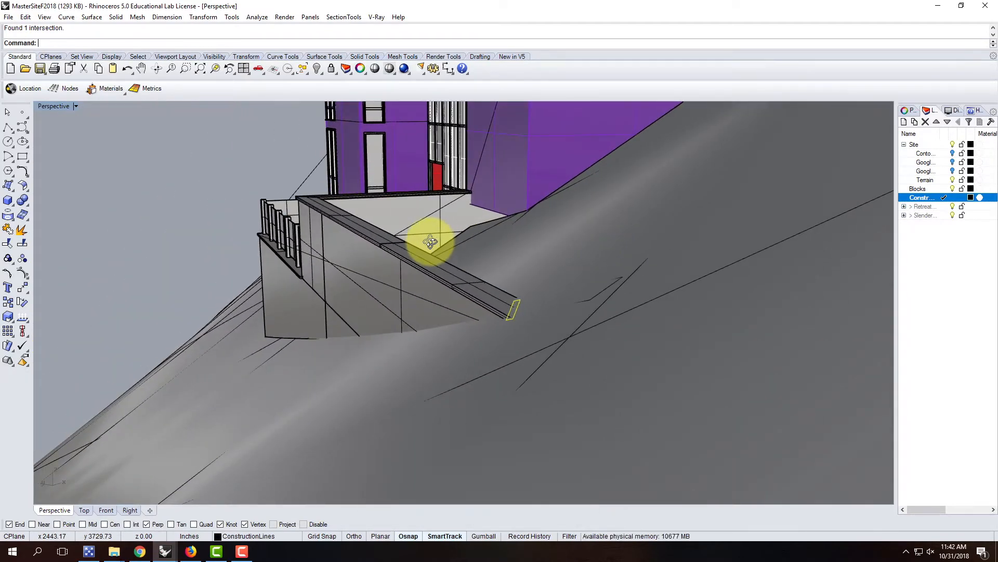
scroll(439, 252, up, 8)
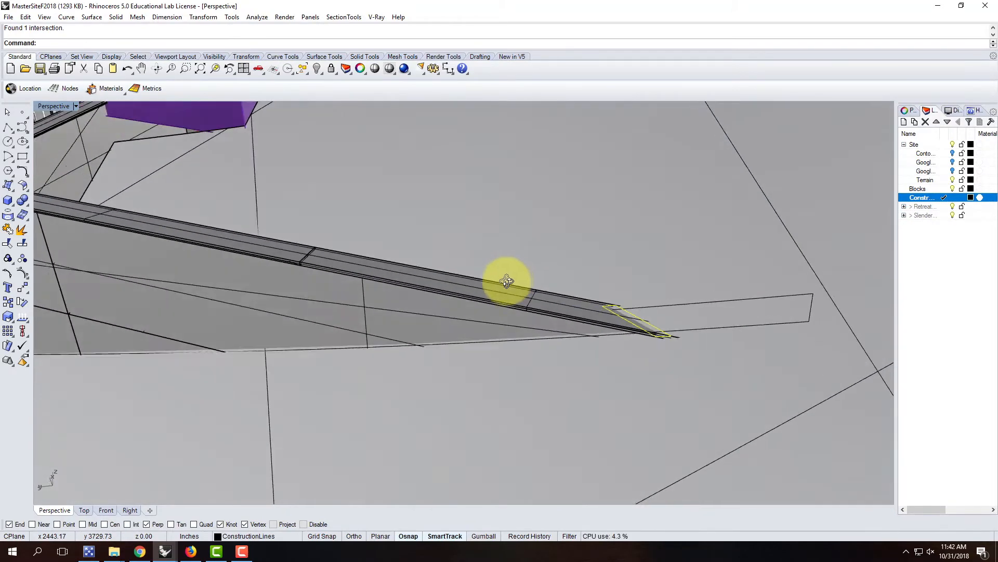
right_drag(507, 281, 485, 283)
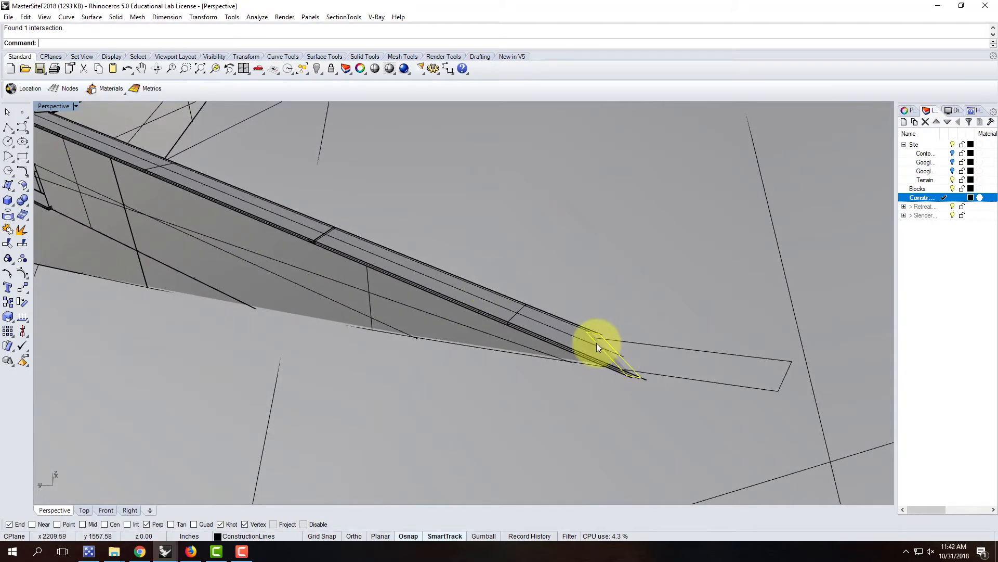
click(9, 127)
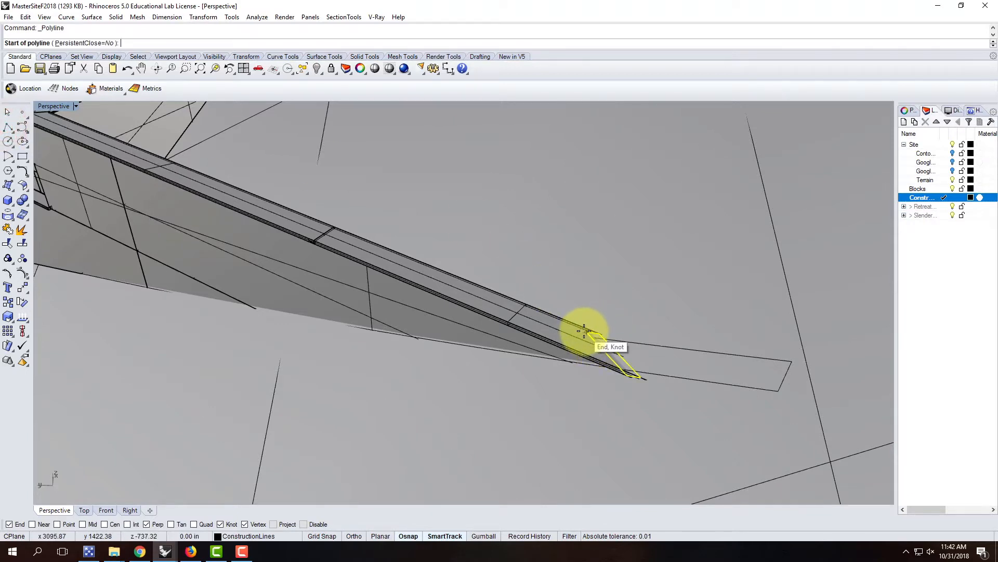
click(584, 331)
scroll(572, 403, down, 5)
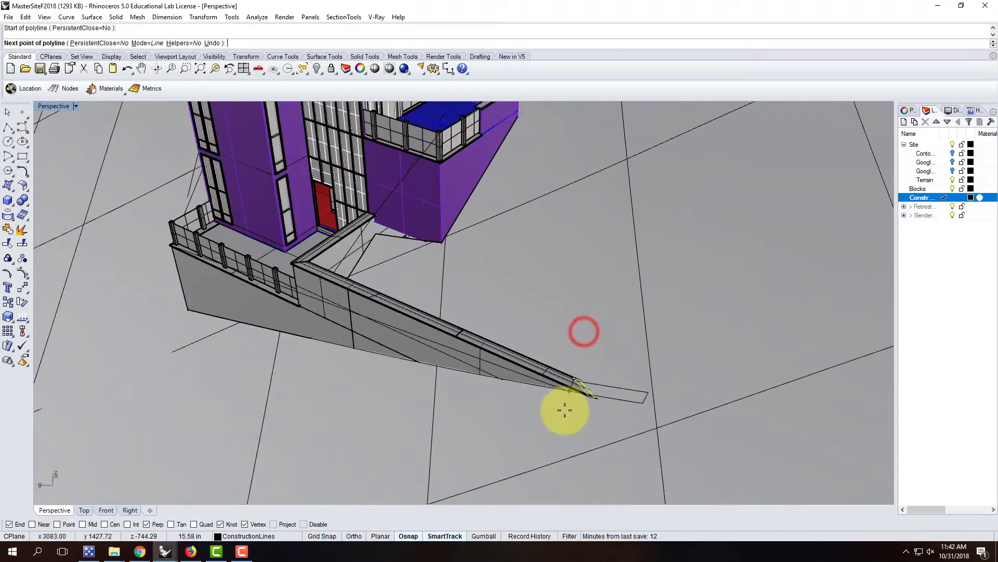
click(439, 242)
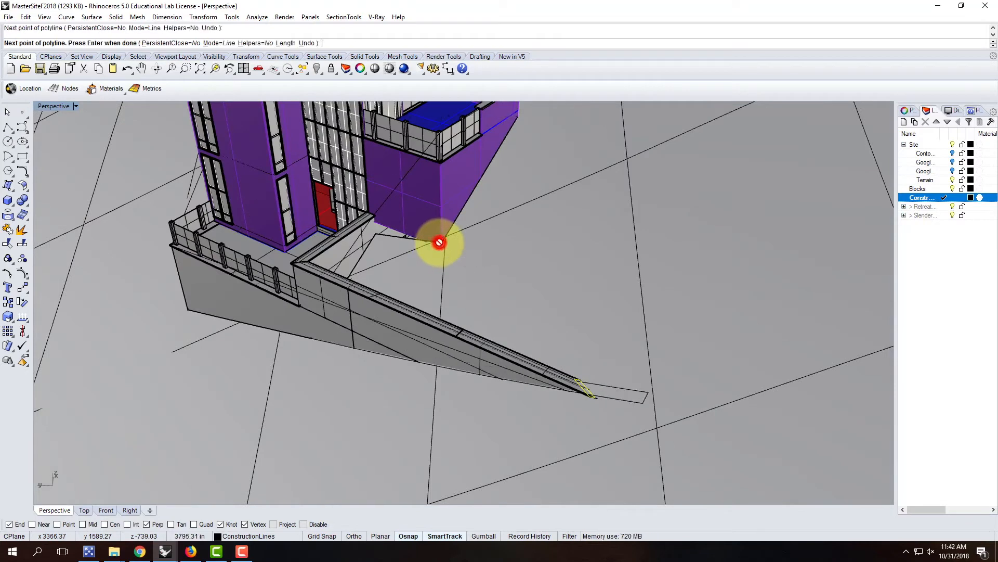
key(Return)
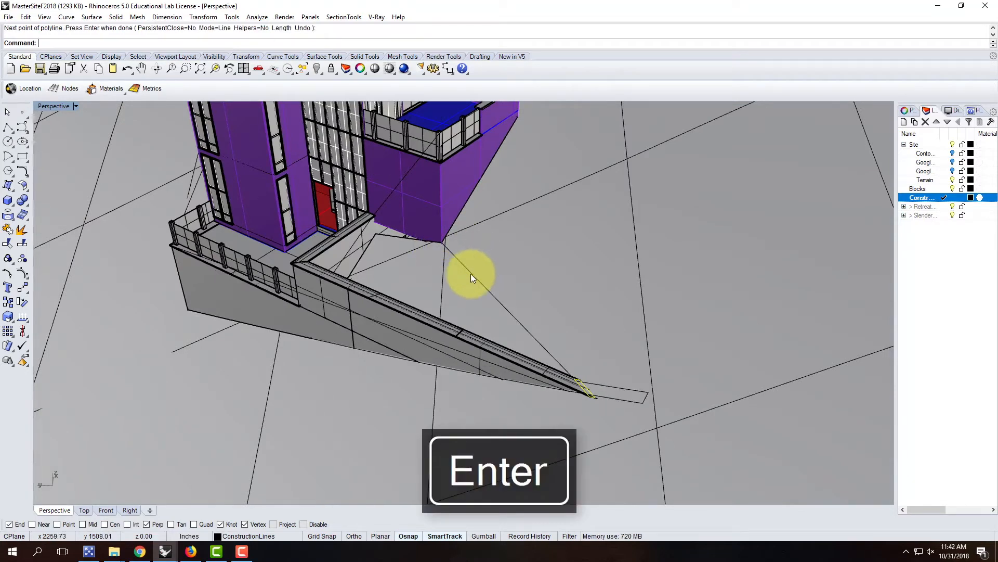
Project the line between the wall end and the building corner from the Top view onto the terrain.
click(472, 273)
click(520, 300)
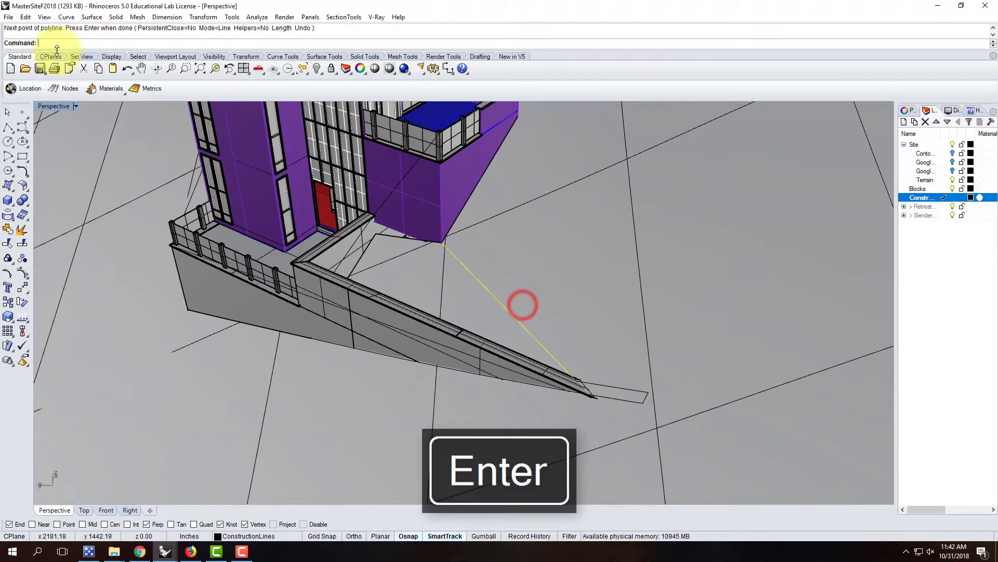
double_click(58, 107)
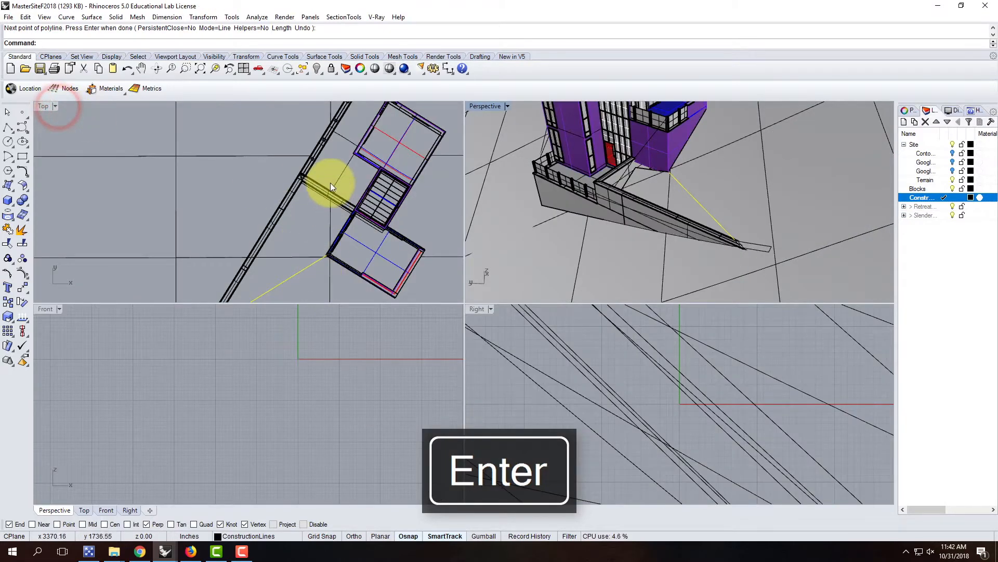
scroll(309, 276, up, 3)
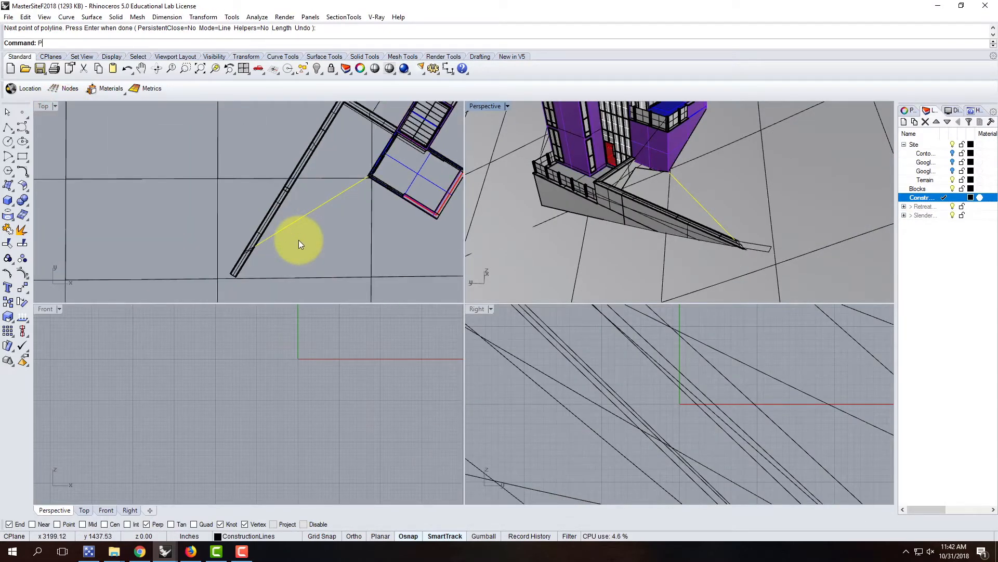
key(Return)
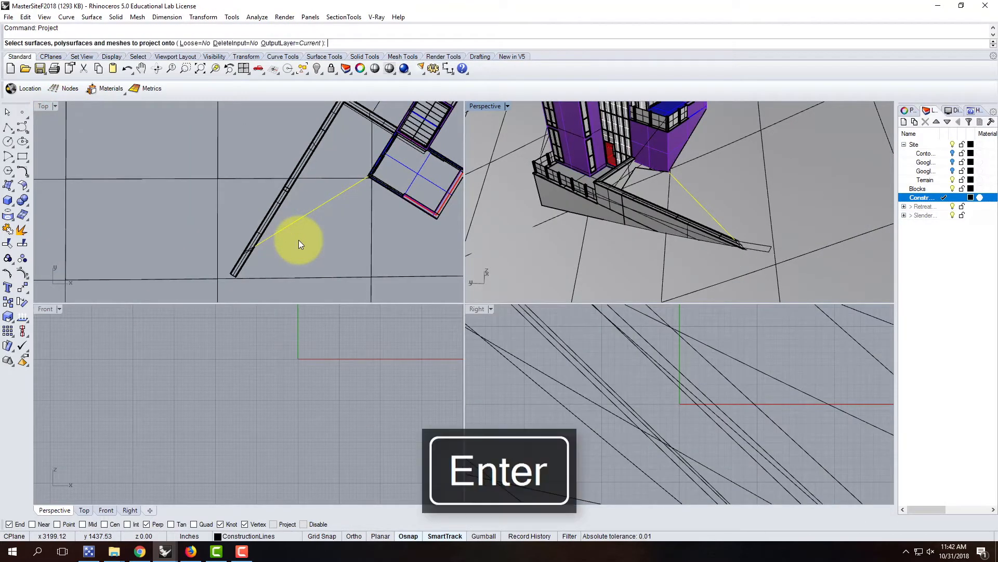
click(327, 177)
key(Return)
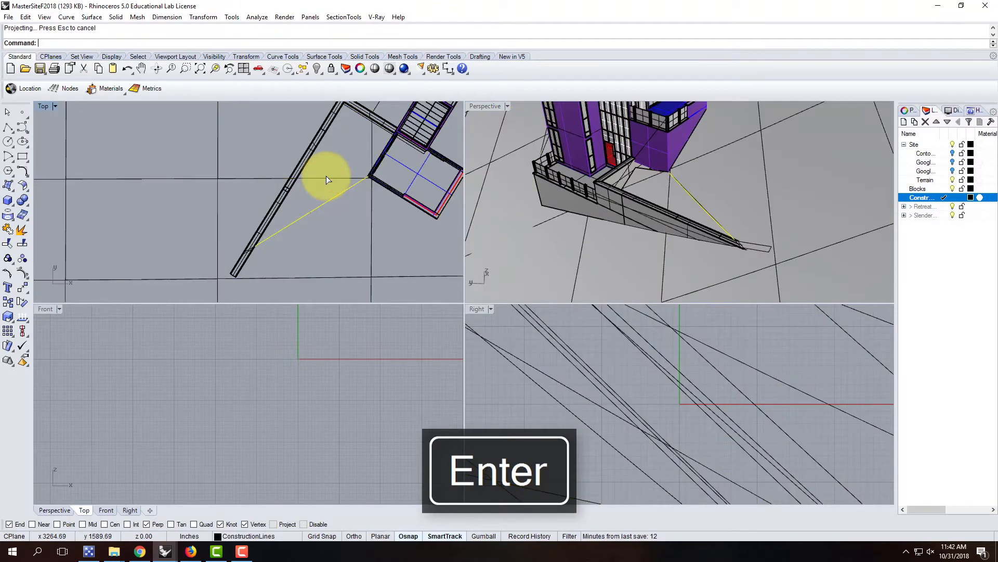
Trim away the terrain between the retaining wall and the building, using the projected line, the wall-cap intersection curve and the other selected objects as cutters.
right_drag(631, 185, 660, 179)
scroll(653, 183, up, 3)
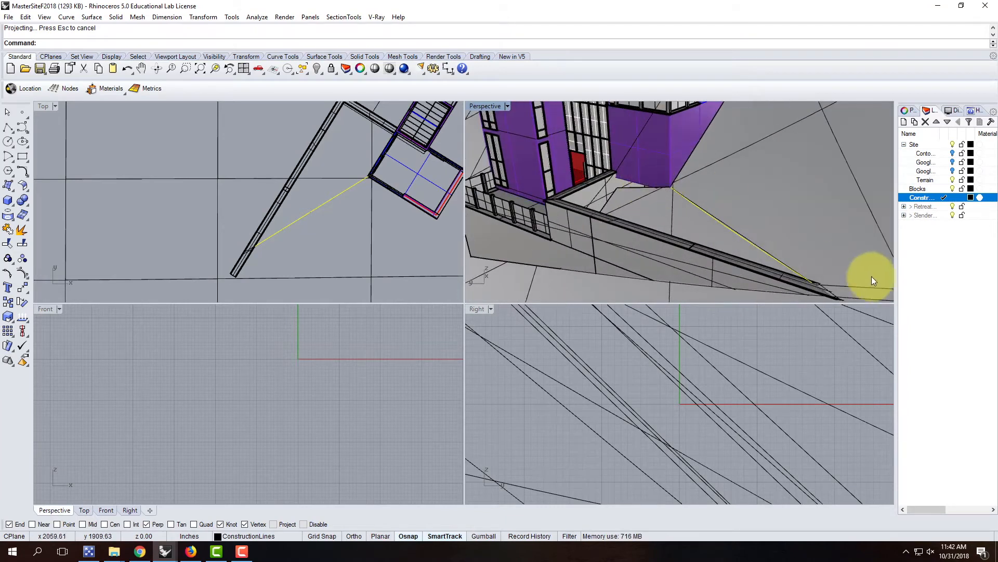
click(851, 286)
click(881, 316)
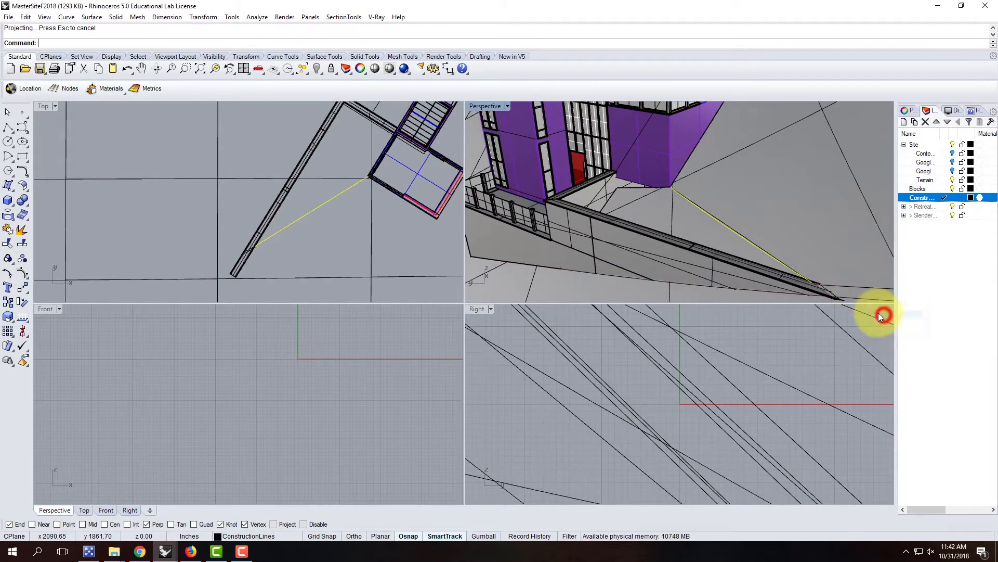
scroll(835, 289, up, 3)
click(791, 285)
click(829, 313)
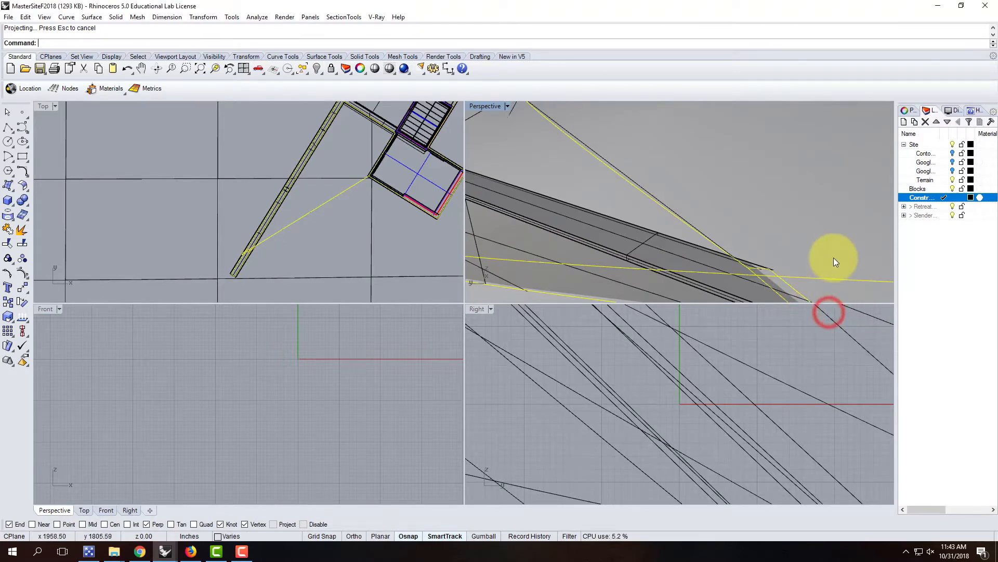
scroll(834, 258, down, 8)
right_drag(752, 213, 798, 263)
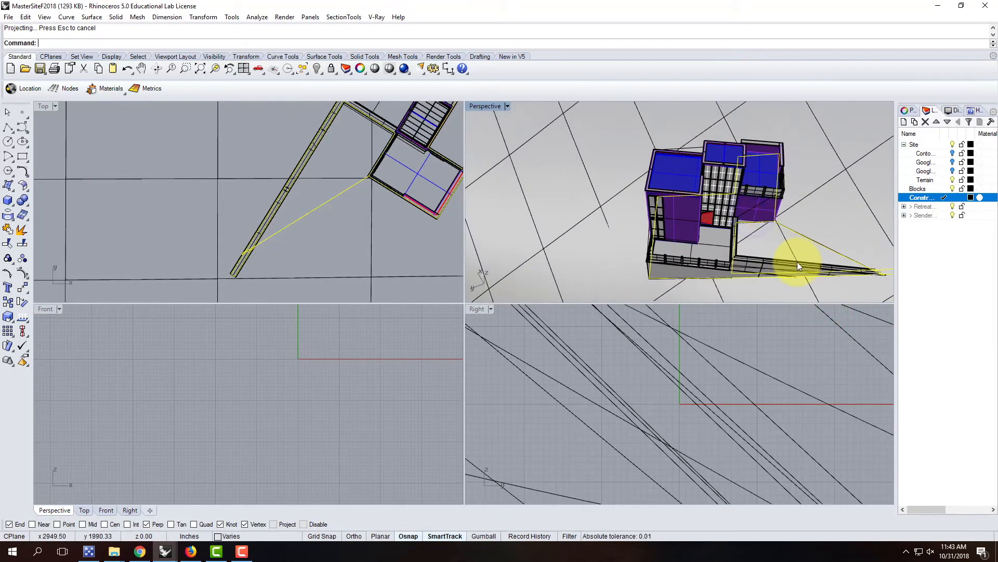
key(Return)
click(788, 244)
scroll(863, 245, down, 3)
right_drag(816, 256, 690, 214)
key(Escape)
Examine the trimmed terrain opening around the retaining wall and building in the maximized Perspective view.
scroll(657, 190, down, 6)
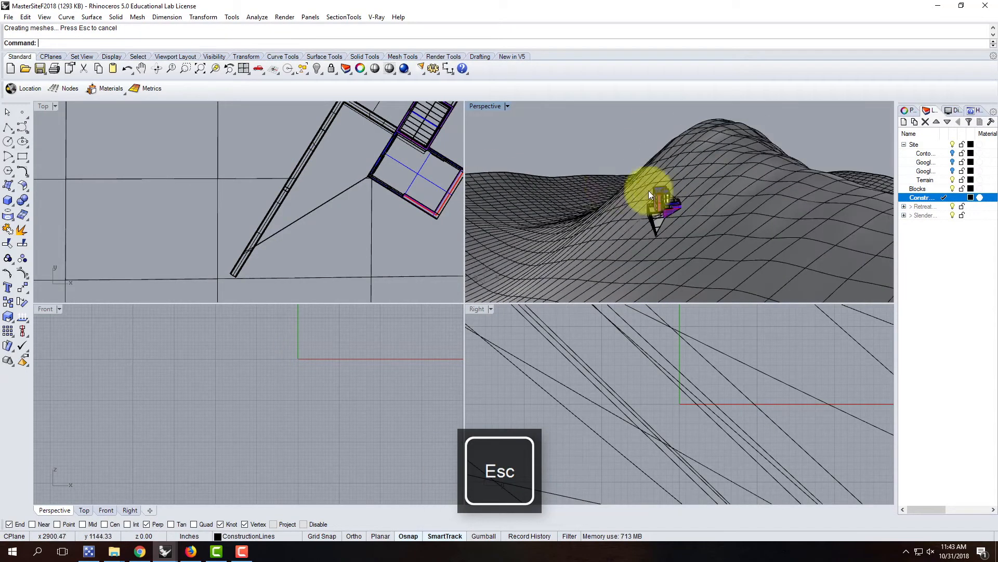
double_click(483, 106)
scroll(419, 350, up, 6)
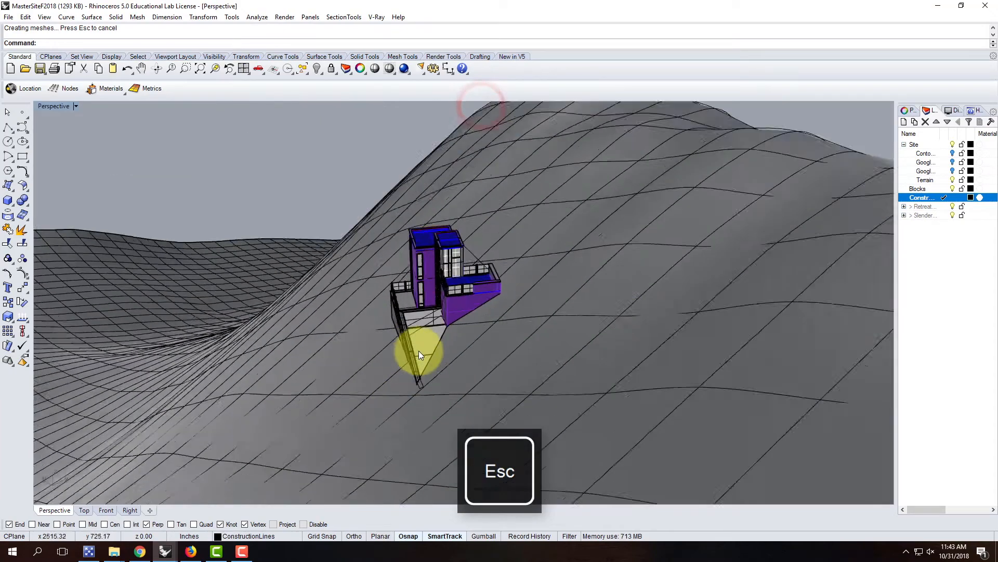
right_drag(438, 354, 643, 272)
scroll(673, 241, up, 5)
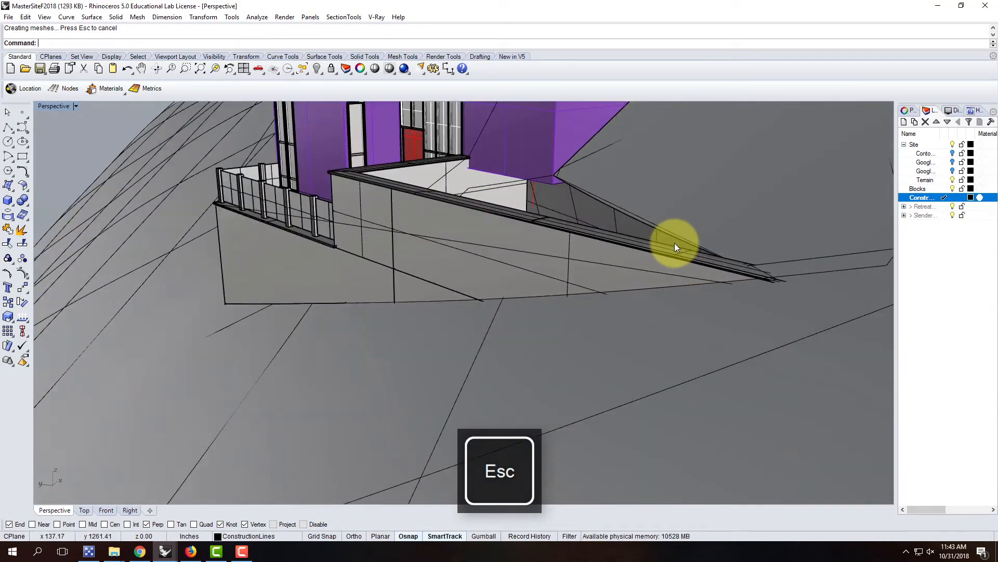
scroll(541, 183, down, 6)
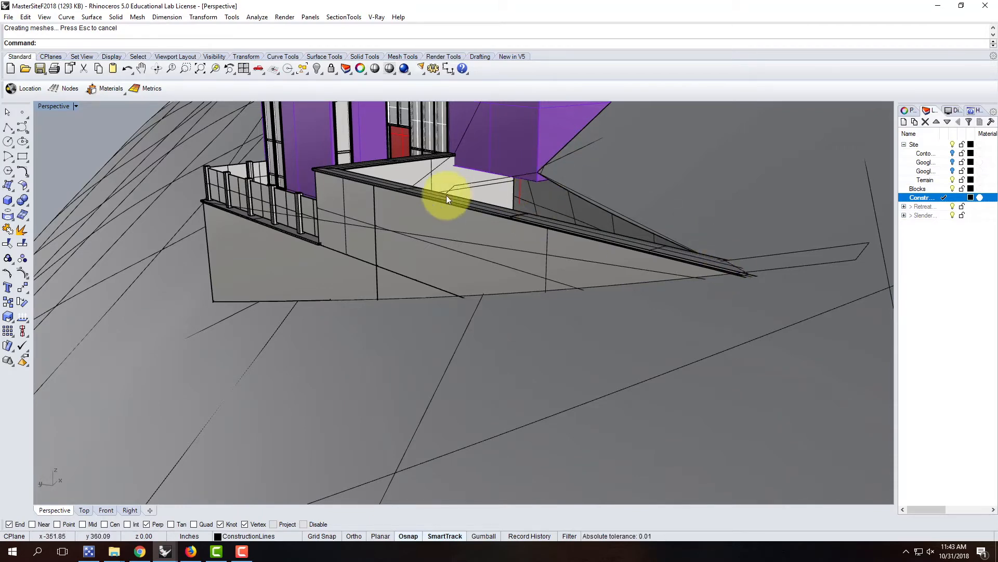
scroll(446, 195, up, 5)
scroll(614, 292, up, 2)
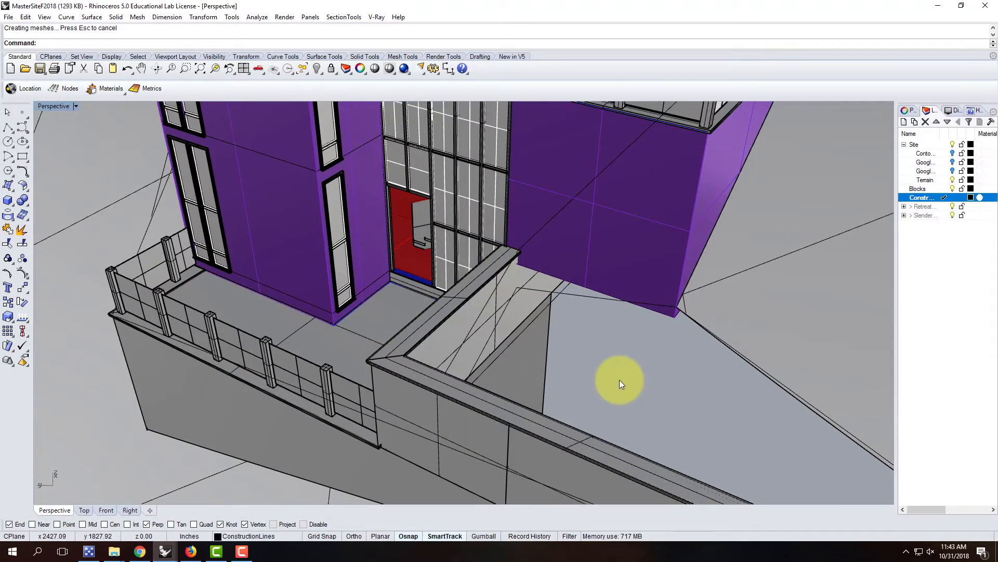
right_drag(707, 363, 631, 359)
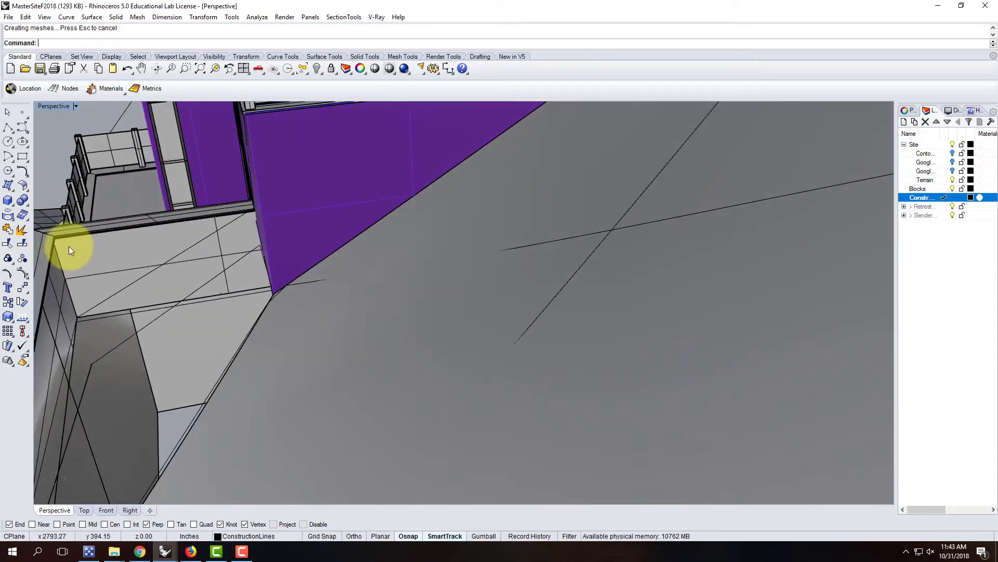
Start a polyline along the wall cap's lower inner edge, from the cap's end beside the building to the wall's inside corner.
right_drag(101, 296, 86, 181)
scroll(156, 223, down, 4)
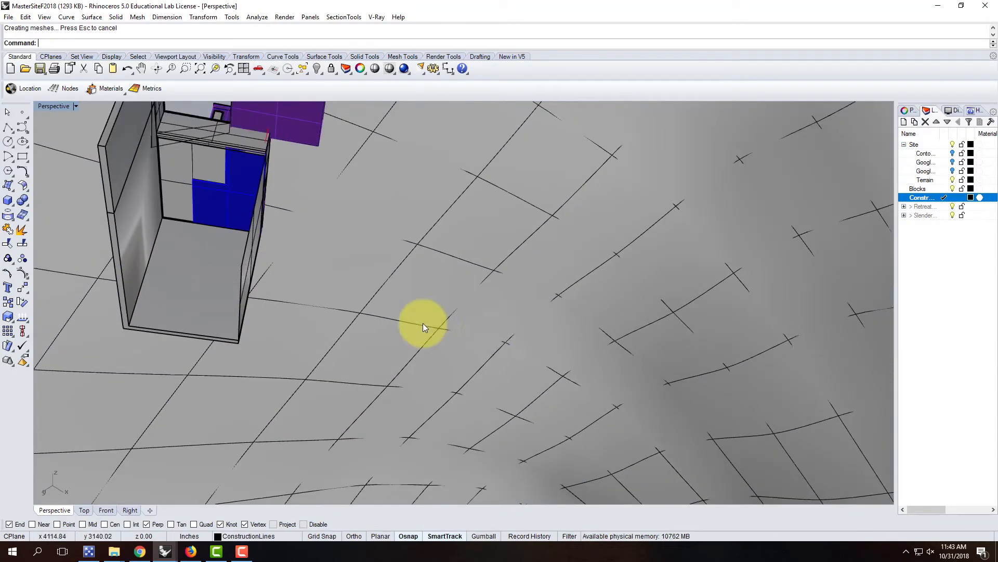
scroll(488, 305, down, 3)
scroll(264, 182, up, 12)
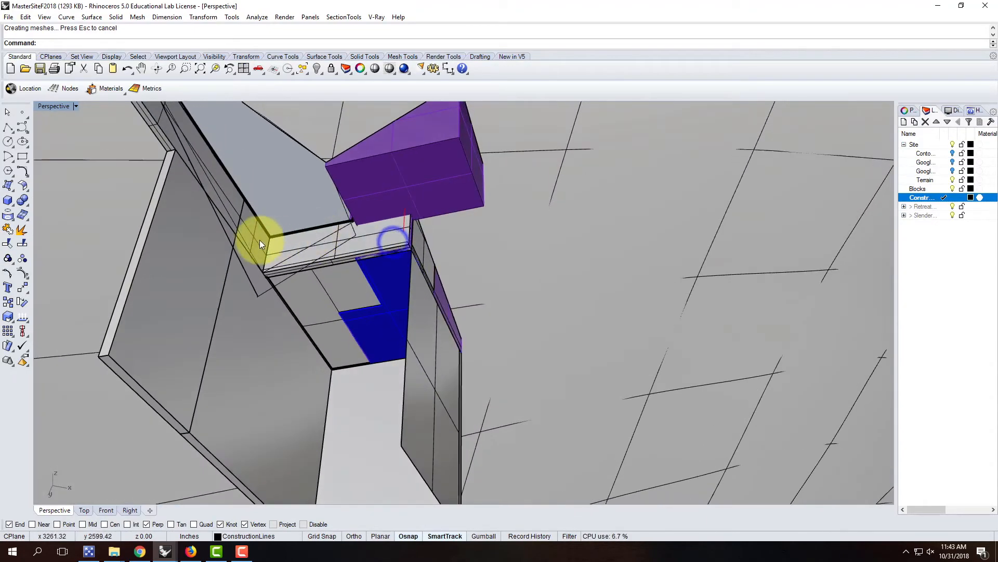
scroll(272, 243, up, 3)
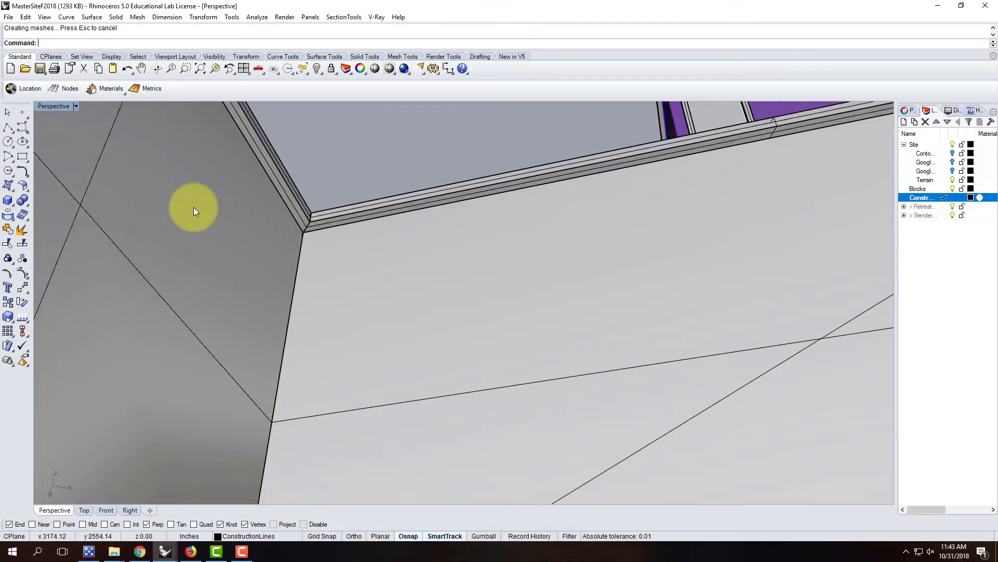
click(4, 129)
scroll(462, 256, down, 4)
scroll(694, 161, up, 4)
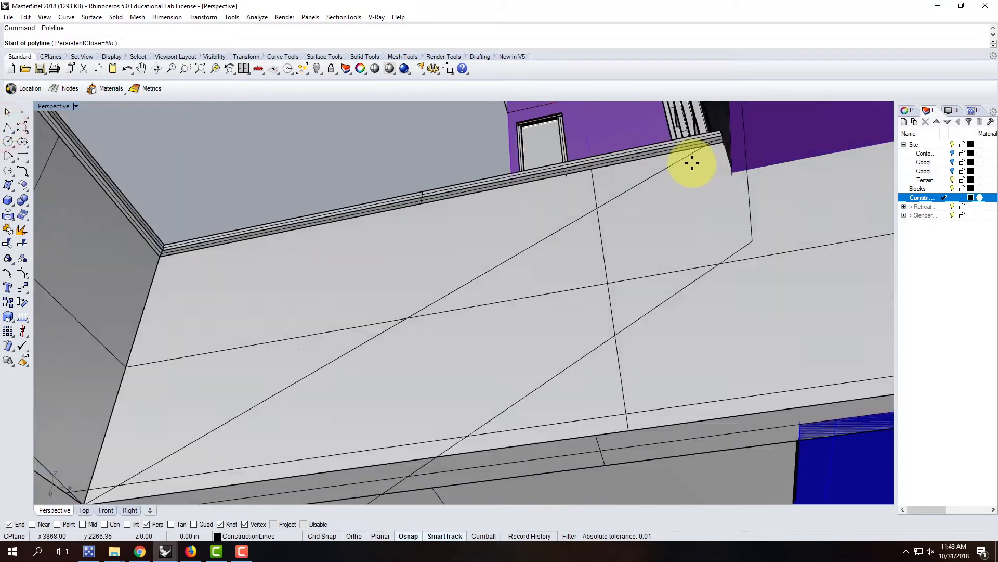
click(748, 130)
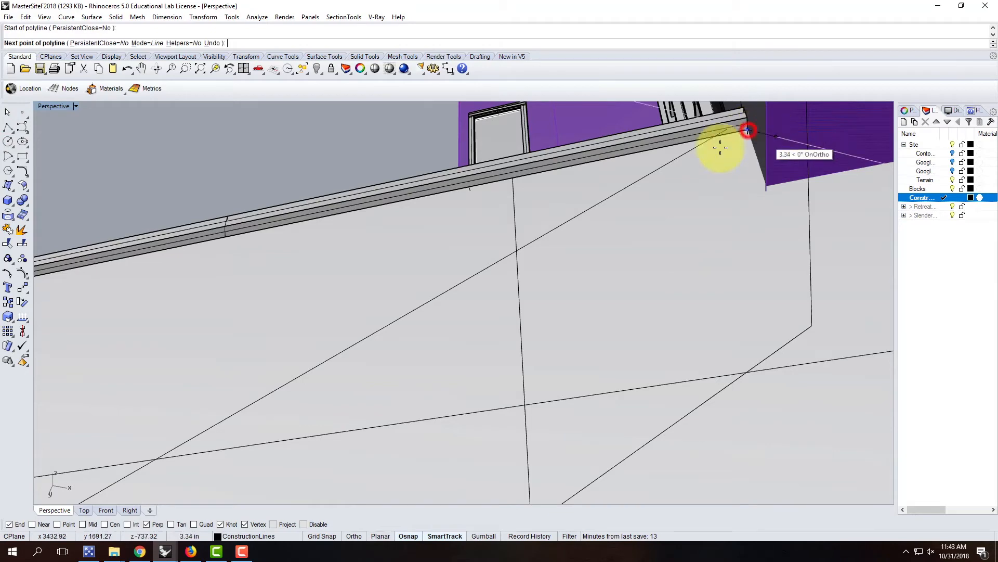
scroll(551, 165, down, 7)
scroll(270, 218, up, 4)
click(300, 237)
scroll(371, 302, down, 10)
scroll(279, 194, down, 5)
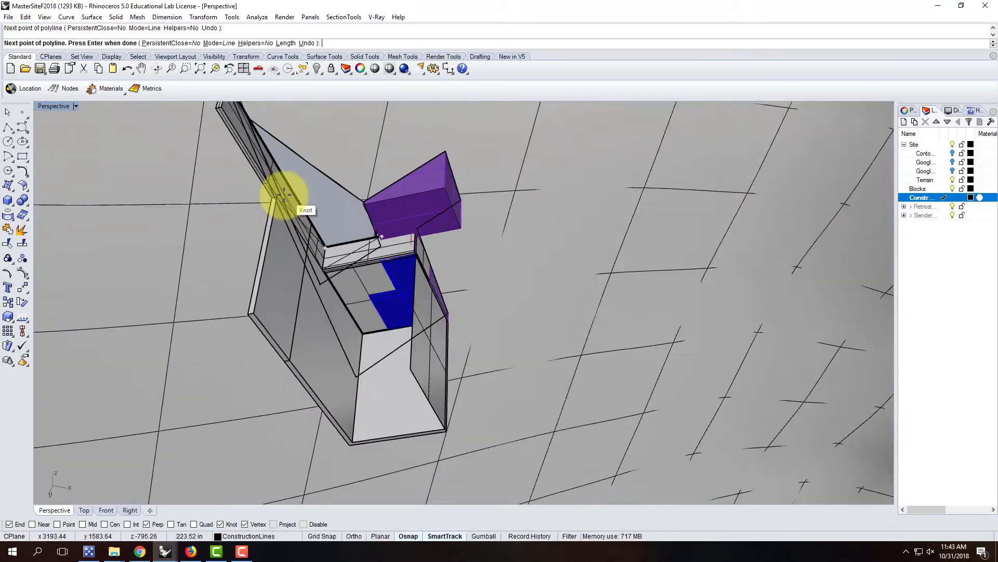
scroll(245, 122, up, 7)
scroll(273, 134, up, 4)
right_drag(359, 146, 345, 147)
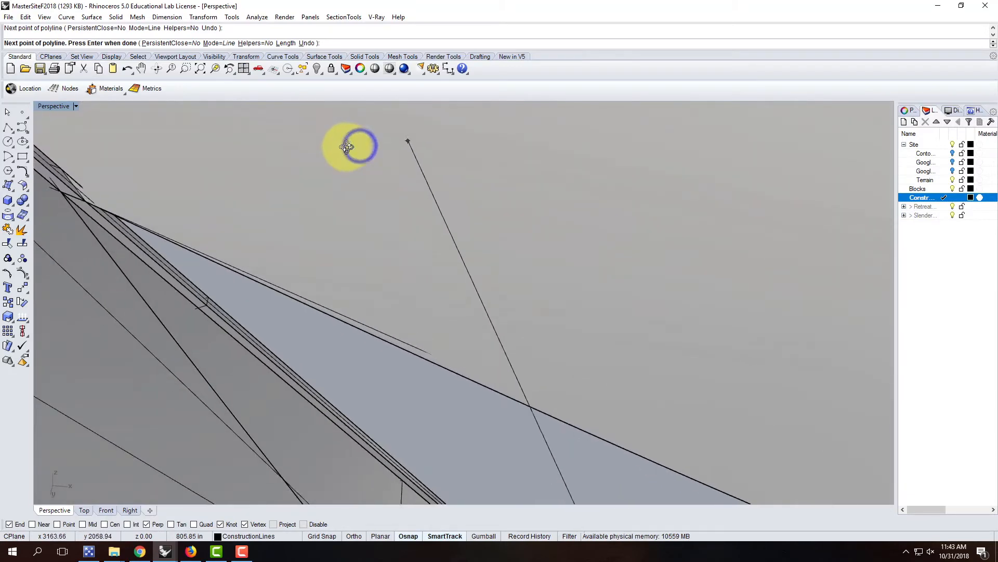
Finish the construction polyline at the point where the parapet edges converge.
click(63, 195)
key(Return)
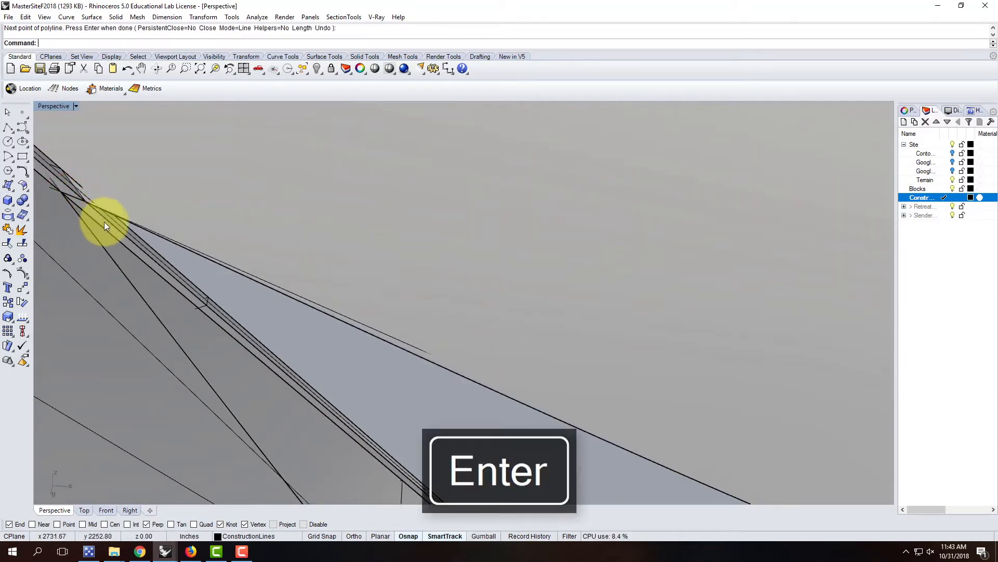
Try turning on the control points of the construction curve along the parapet's underside.
click(111, 233)
click(142, 260)
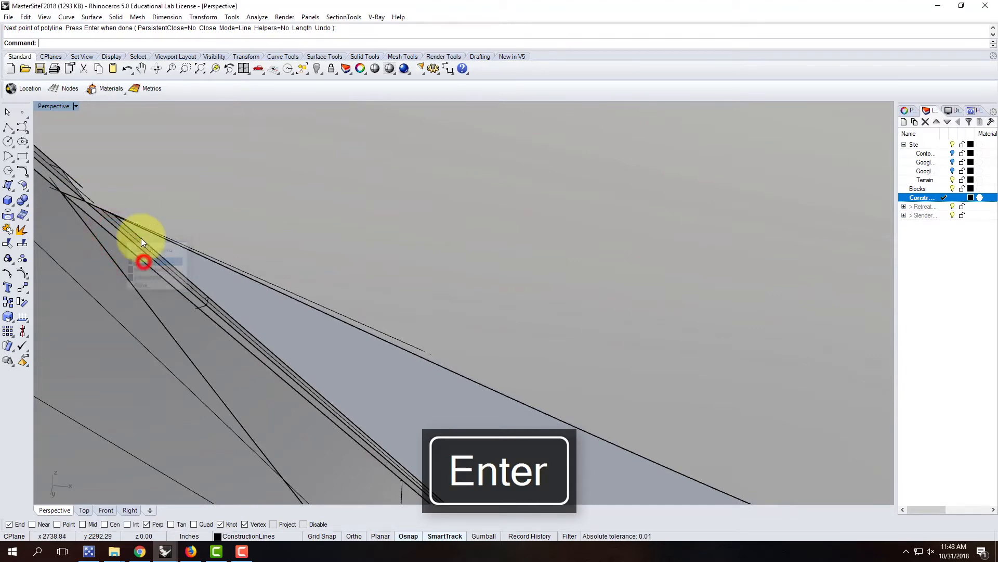
scroll(151, 216, down, 8)
right_drag(282, 345, 331, 373)
scroll(333, 364, up, 8)
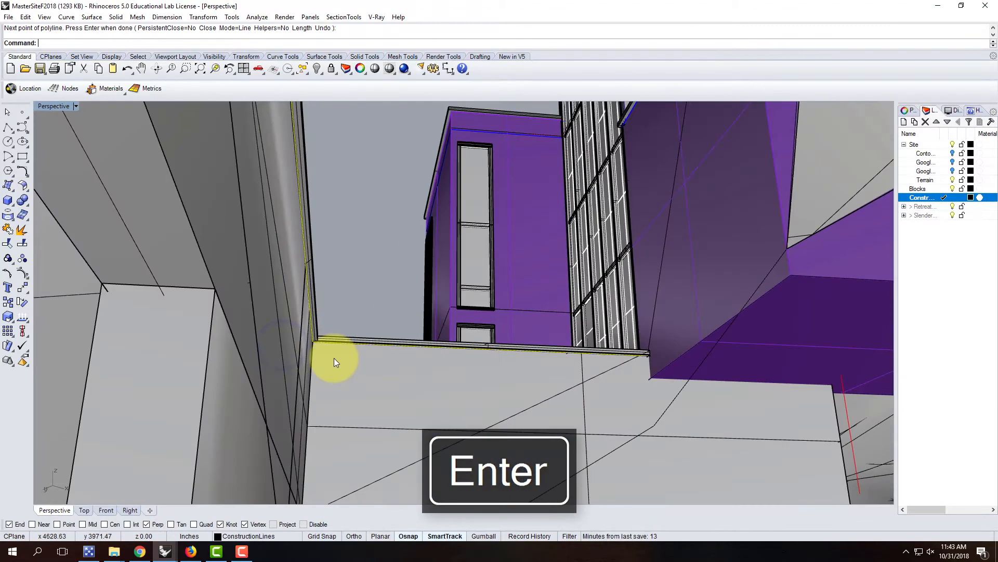
text(PointsOn)
key(Return)
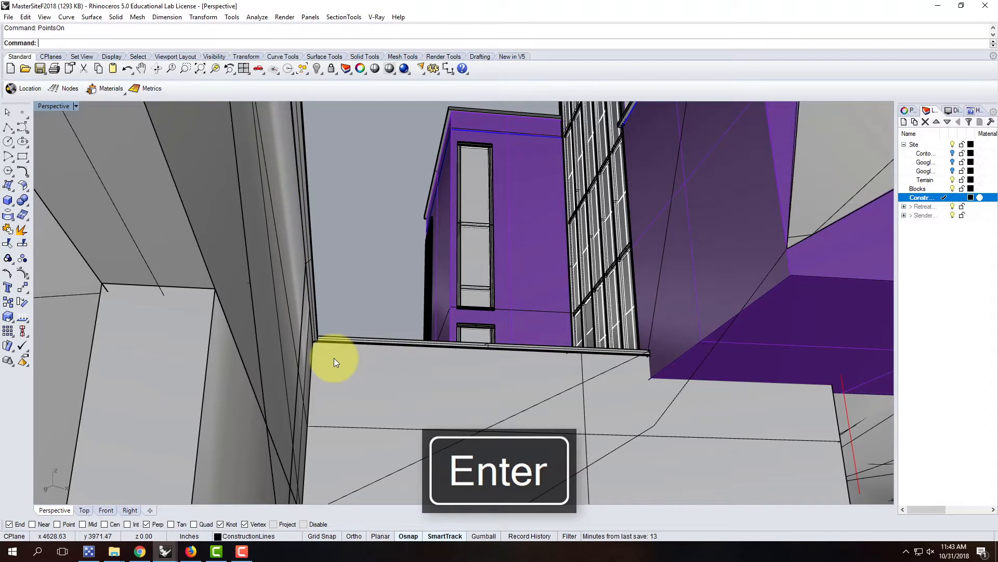
click(342, 346)
key(Escape)
Select the construction curve along the parapet's lower inside edge and turn on its edit points.
right_drag(405, 361, 308, 328)
click(308, 329)
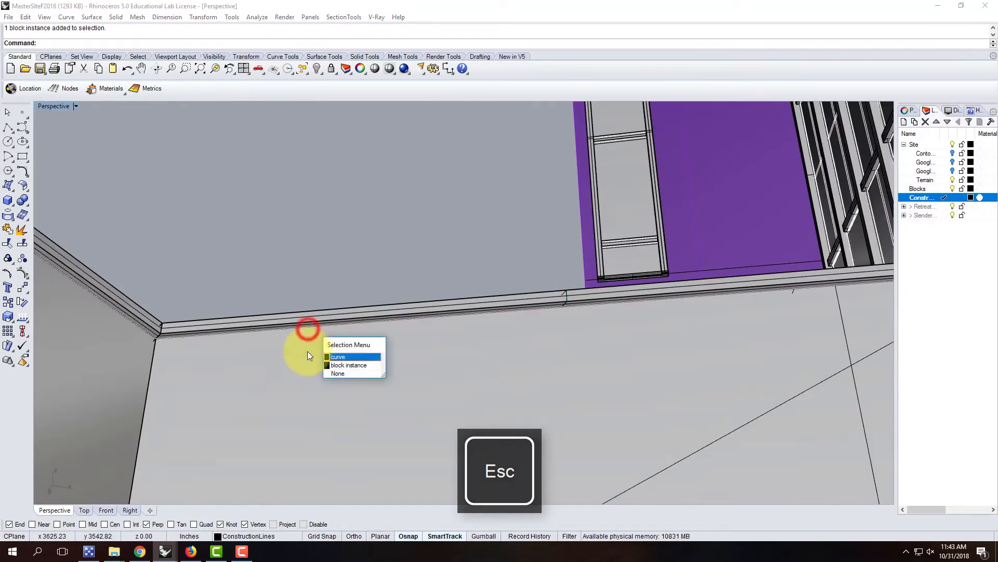
click(345, 358)
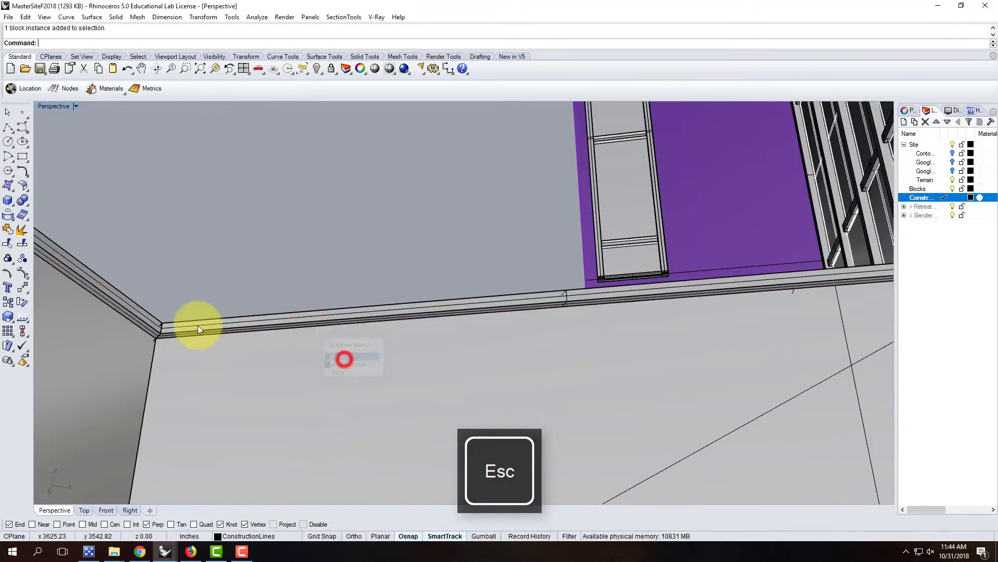
click(7, 274)
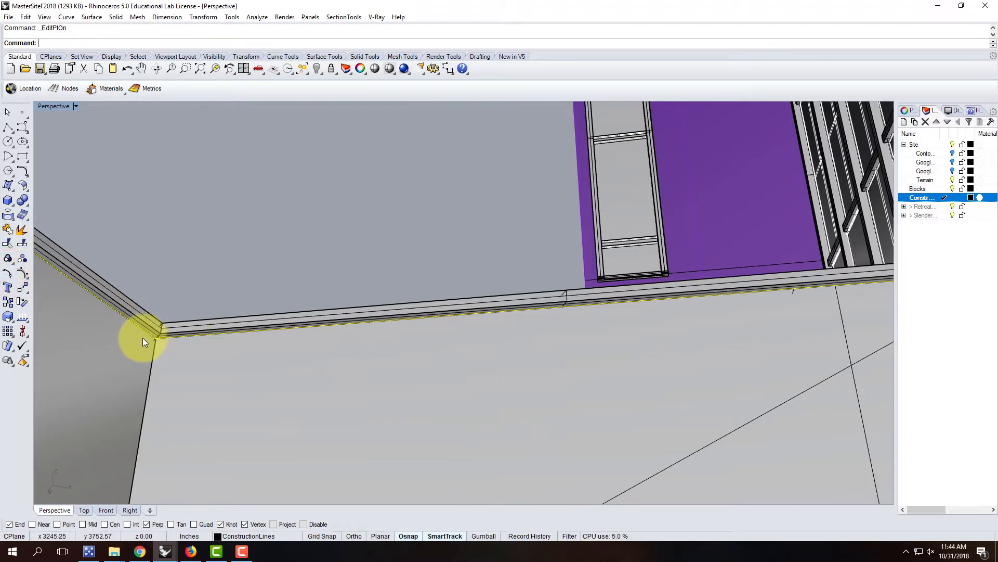
Move the parapet construction curve vertically by -4" so it runs along the inner wall below the parapet trim.
scroll(158, 343, up, 3)
scroll(156, 338, up, 3)
scroll(146, 328, down, 3)
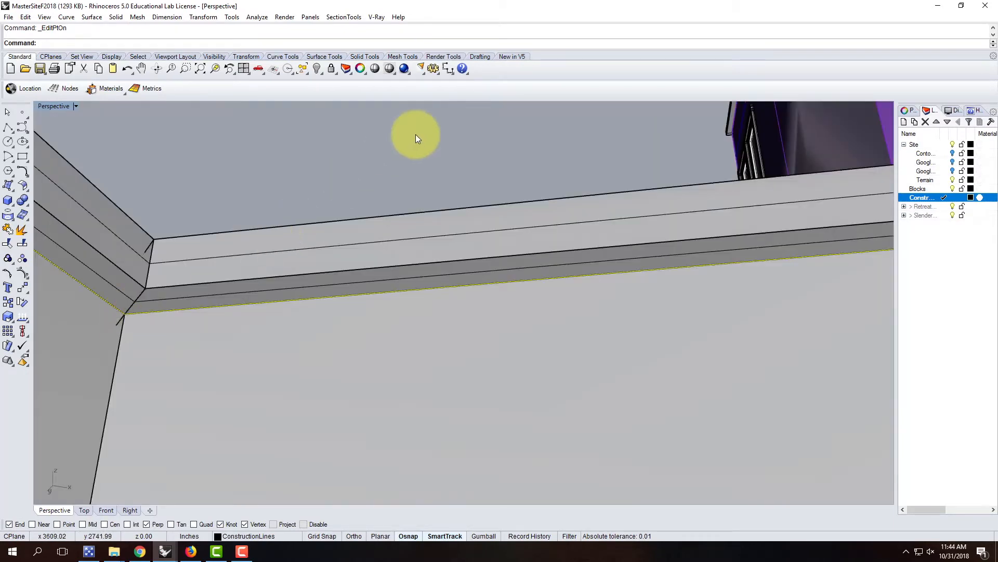
scroll(416, 135, down, 5)
mouse_move(425, 171)
right_down()
mouse_move(418, 186)
mouse_move(409, 172)
right_up()
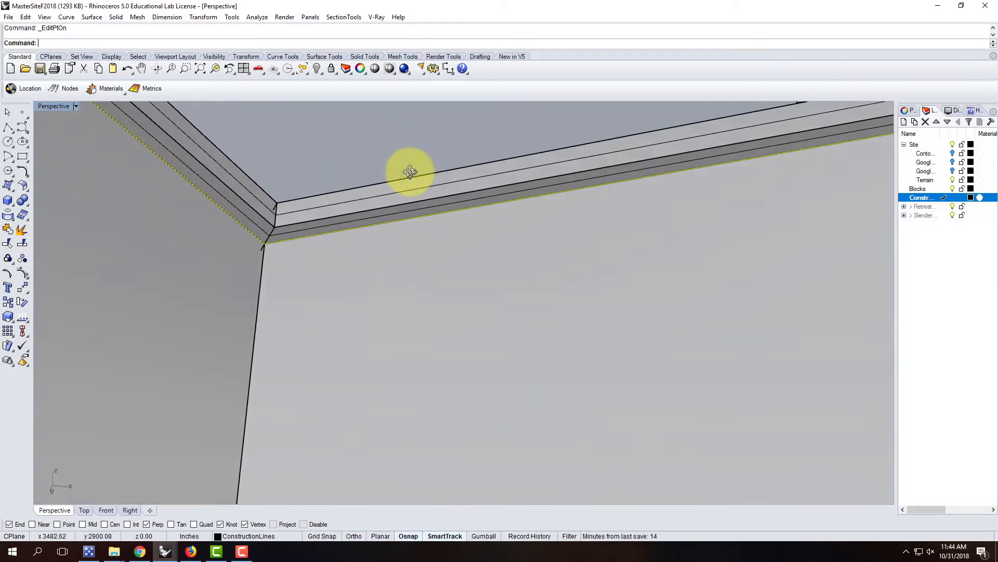
text(Move)
key(Return)
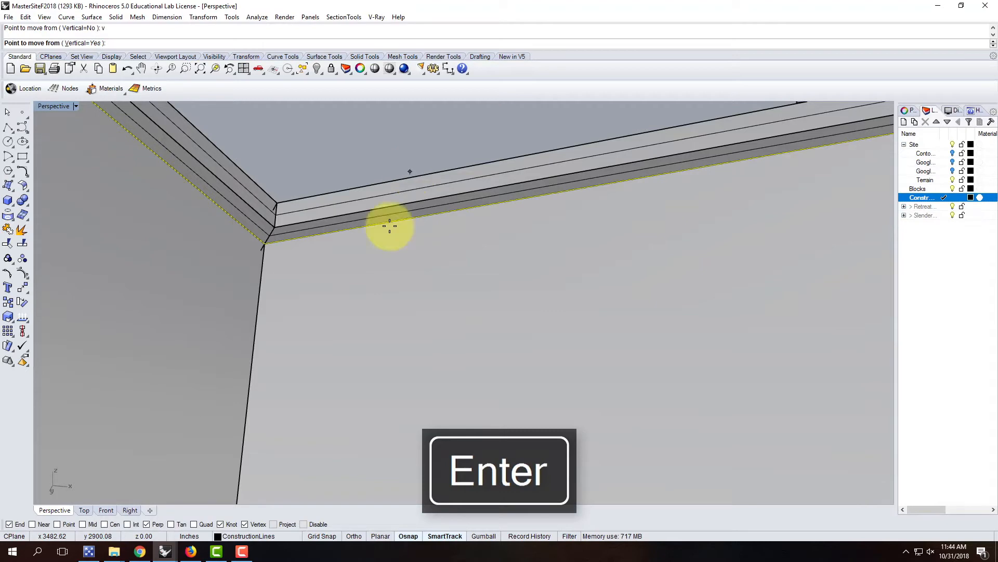
click(356, 291)
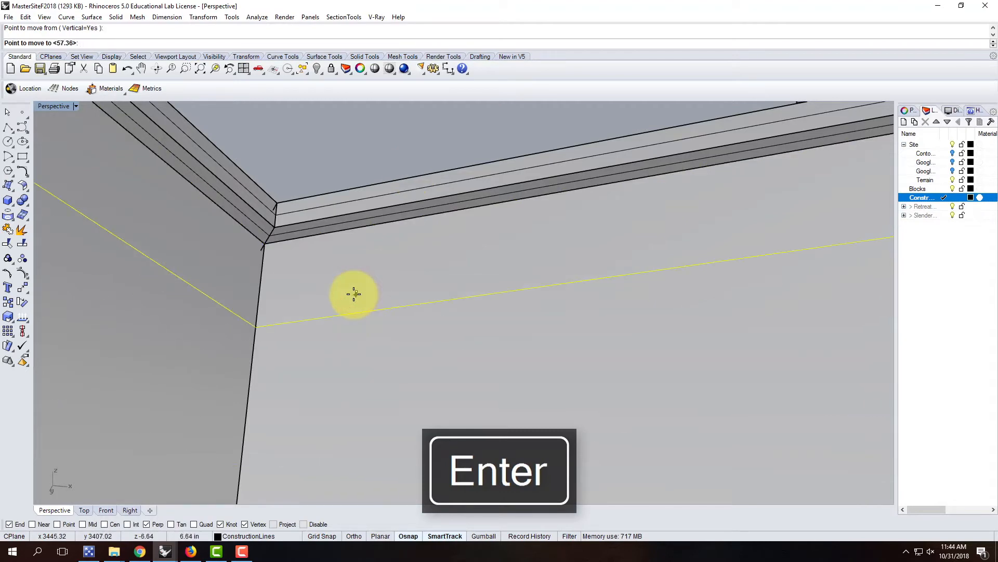
text(-4")
key(Return)
Draw a polyline from the lowered curve's end along the base of the purple volume to its outer corner.
scroll(296, 244, down, 5)
right_drag(274, 216, 237, 269)
scroll(236, 268, down, 2)
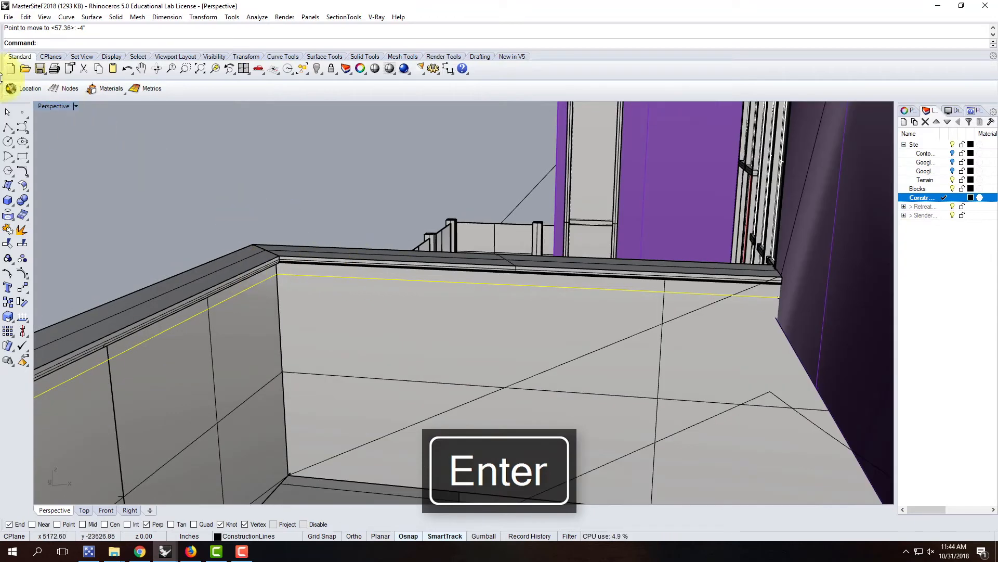
click(7, 128)
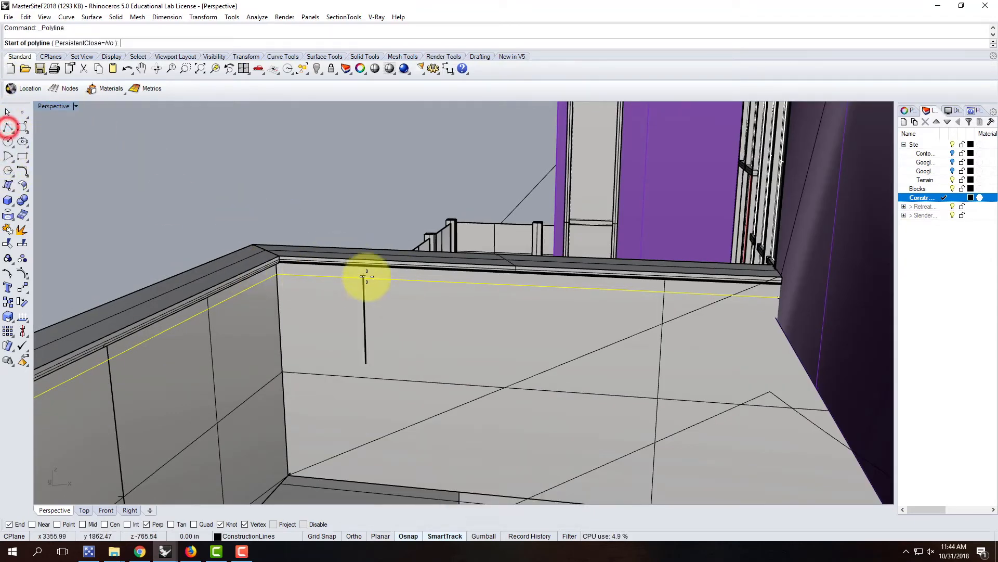
click(278, 274)
right_drag(549, 241, 718, 241)
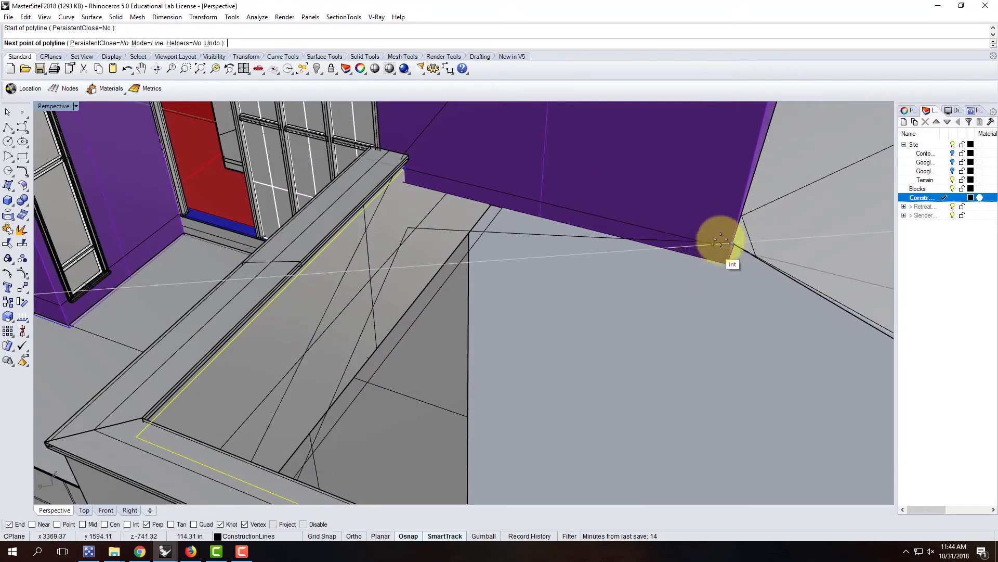
click(733, 242)
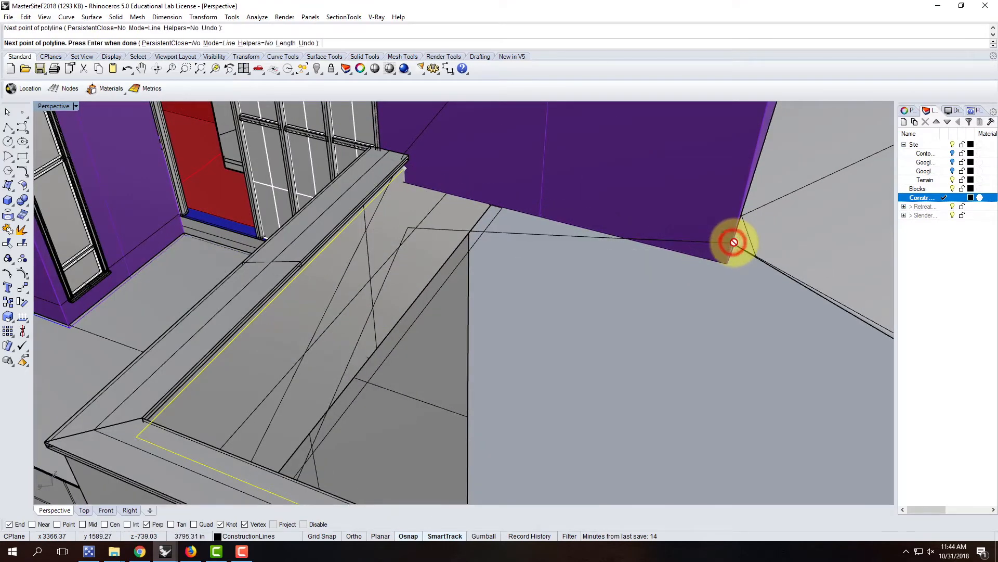
key(Return)
click(687, 233)
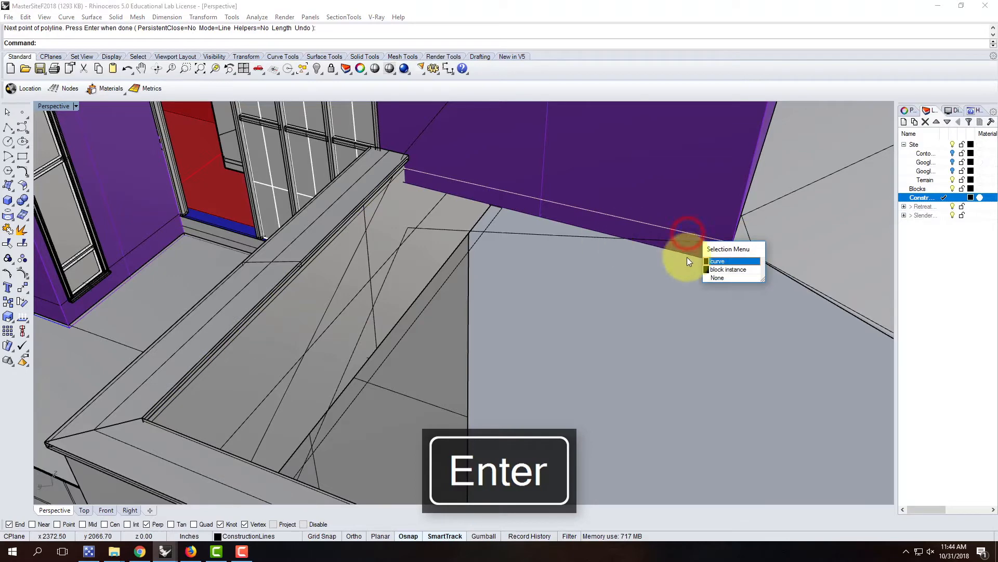
click(746, 261)
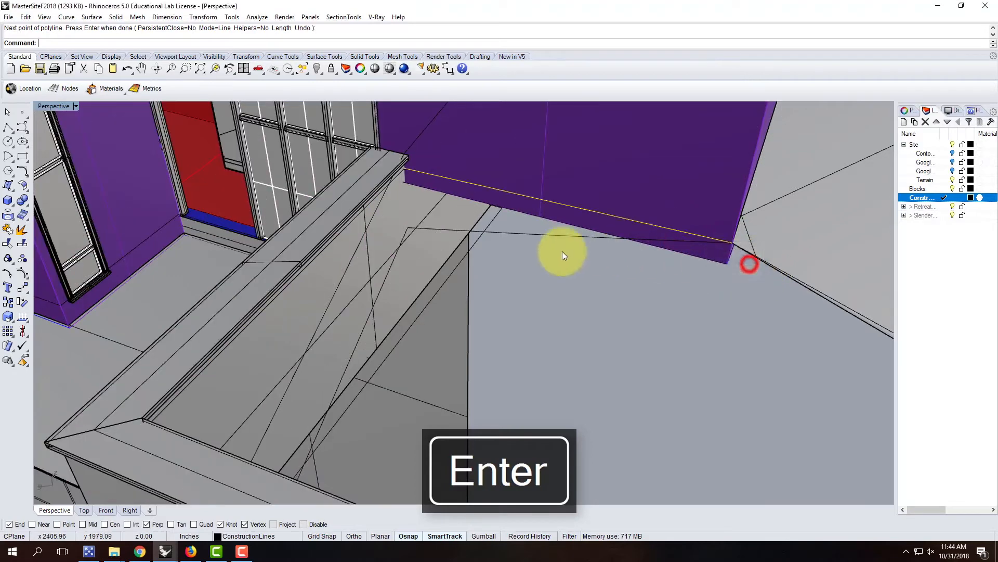
click(368, 204)
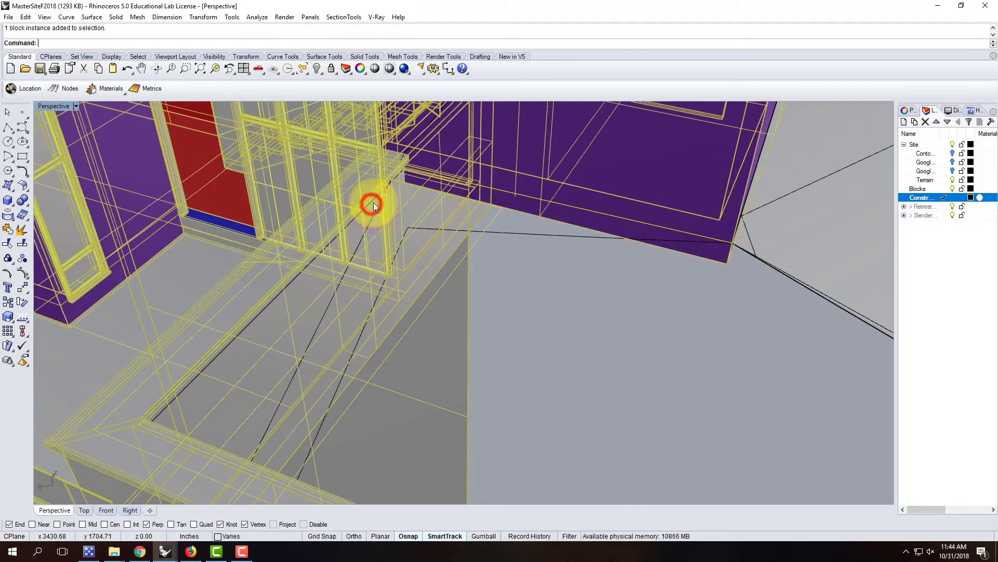
key(Escape)
click(371, 202)
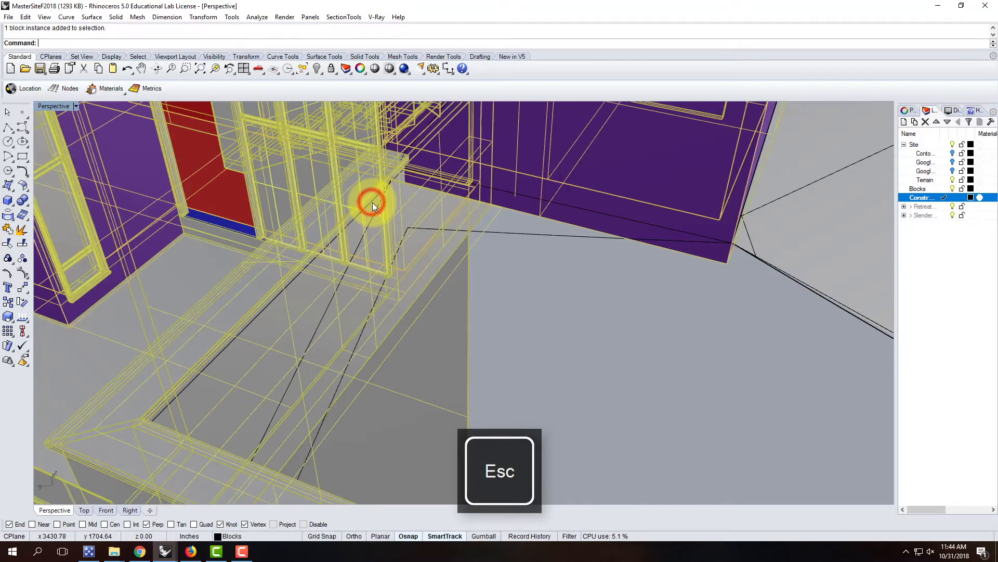
click(566, 337)
Explode the lowered parapet construction curve into separate segments.
right_drag(612, 324, 512, 265)
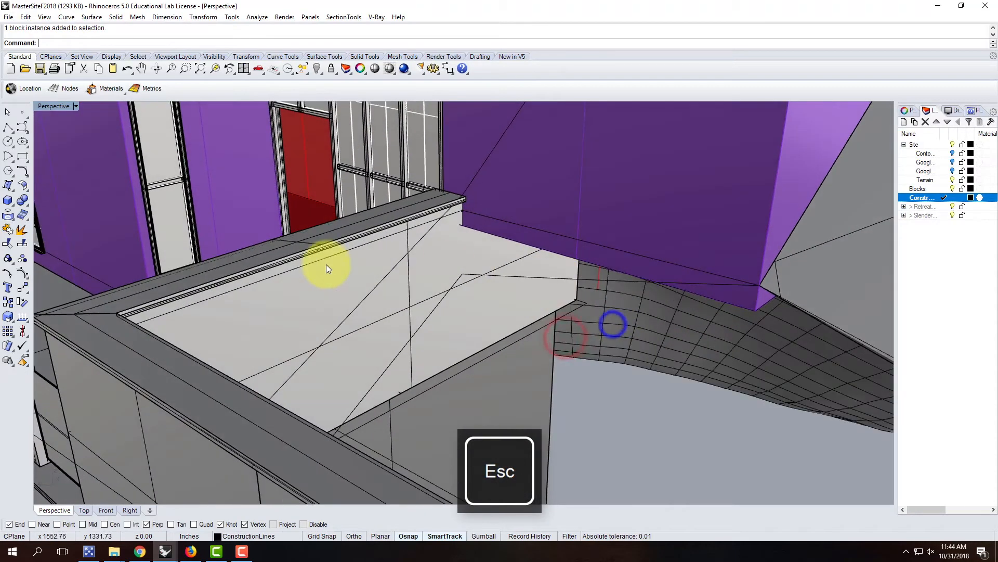
click(336, 255)
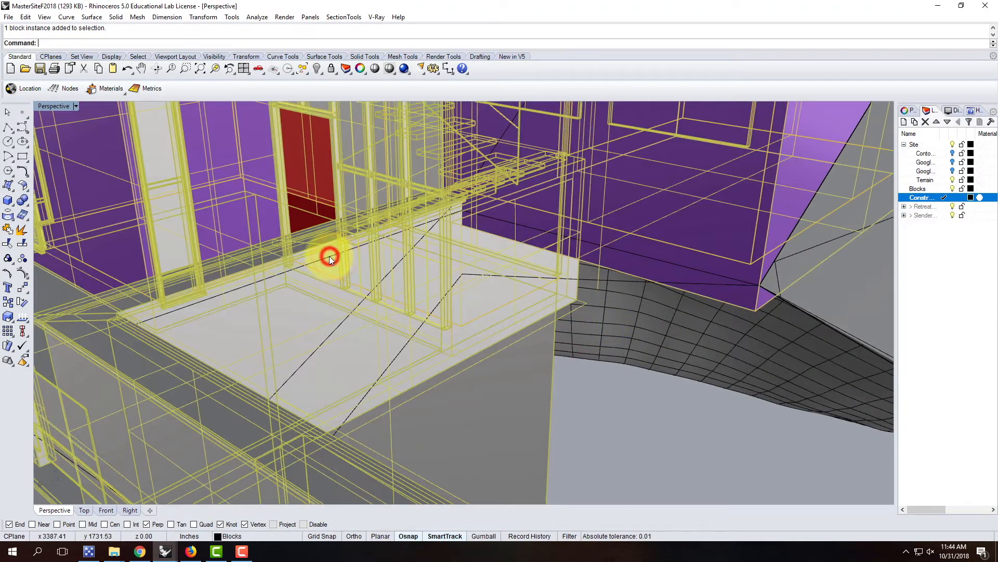
key(Escape)
click(328, 258)
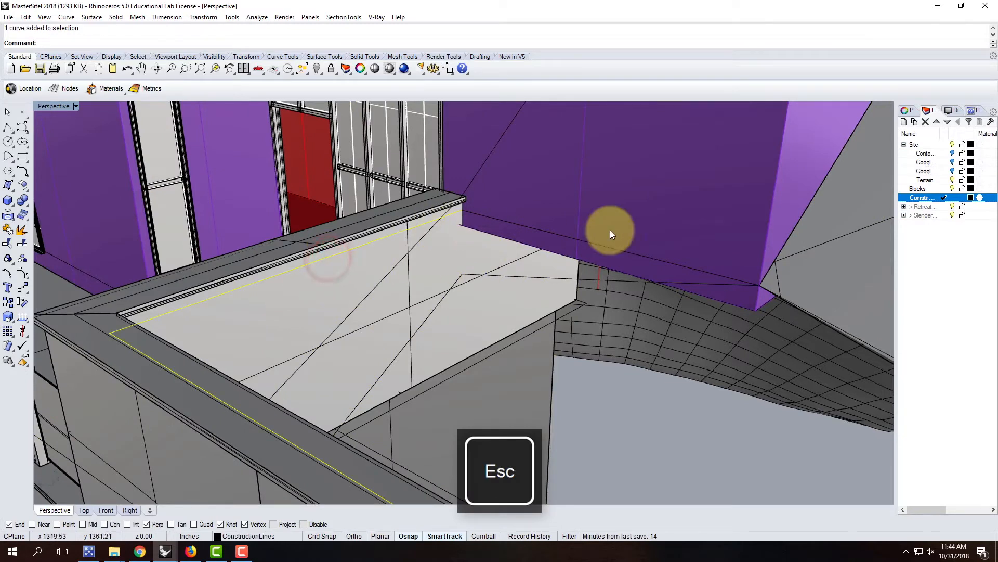
text(Explode)
key(Return)
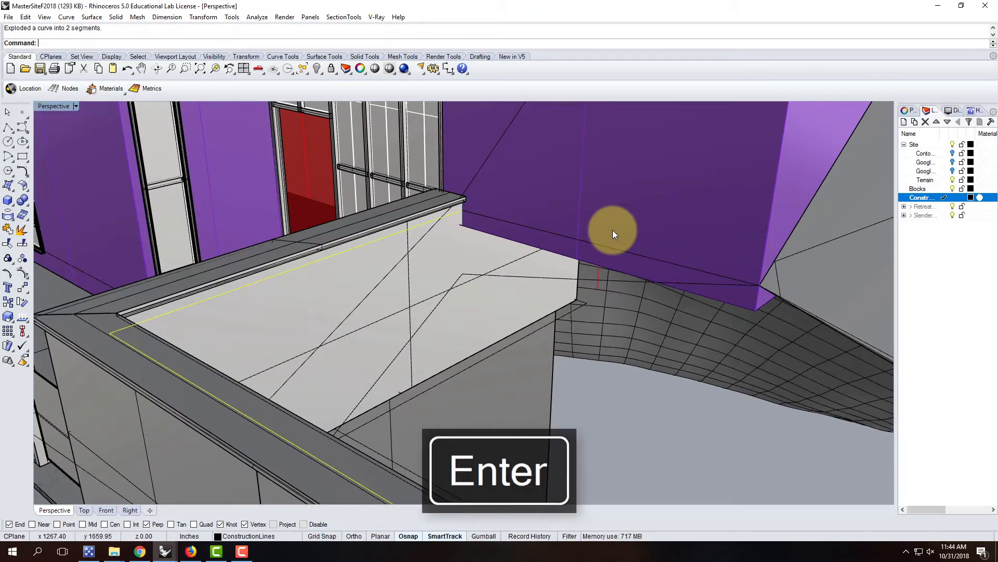
click(583, 242)
right_drag(635, 245, 659, 295)
scroll(761, 429, up, 3)
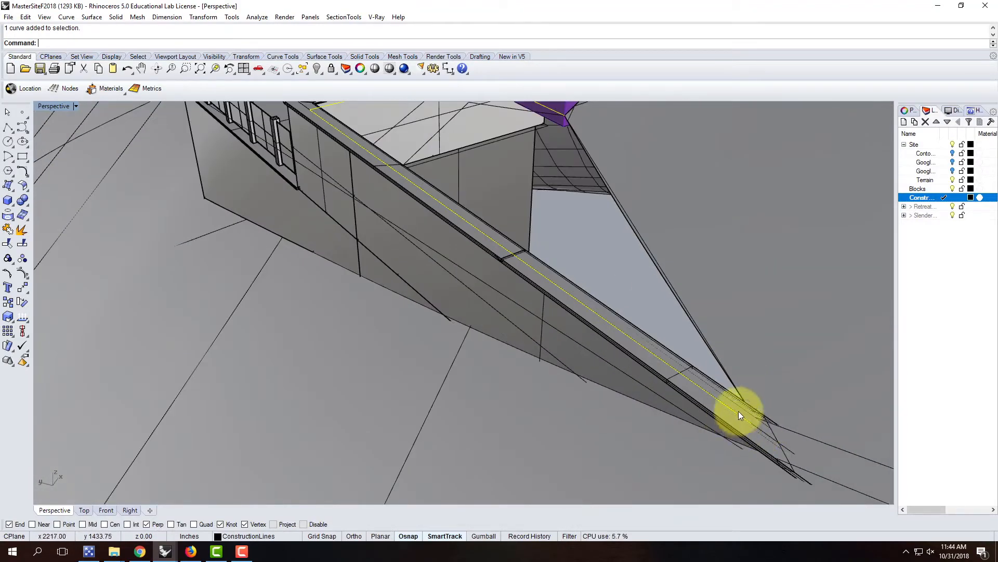
click(631, 226)
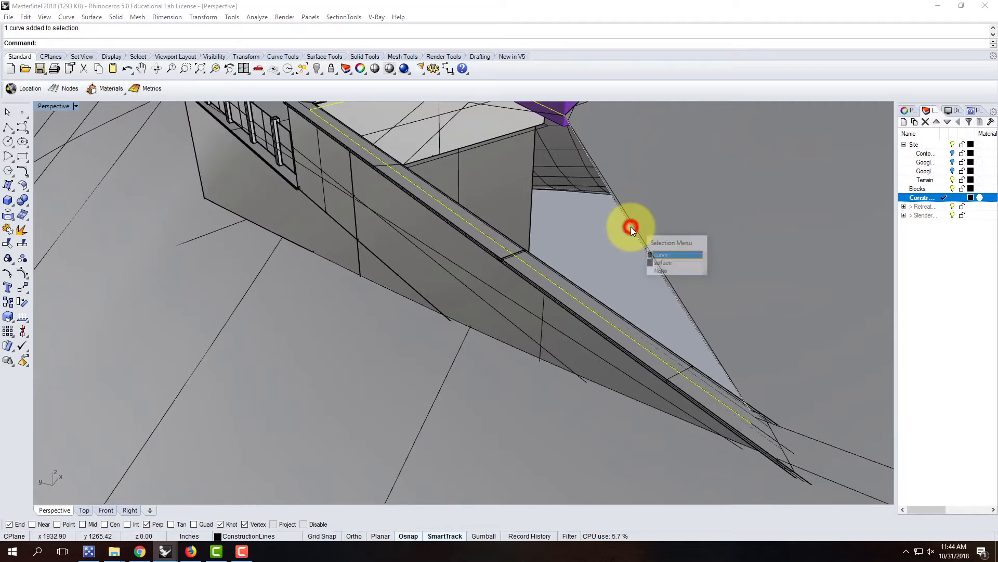
click(658, 256)
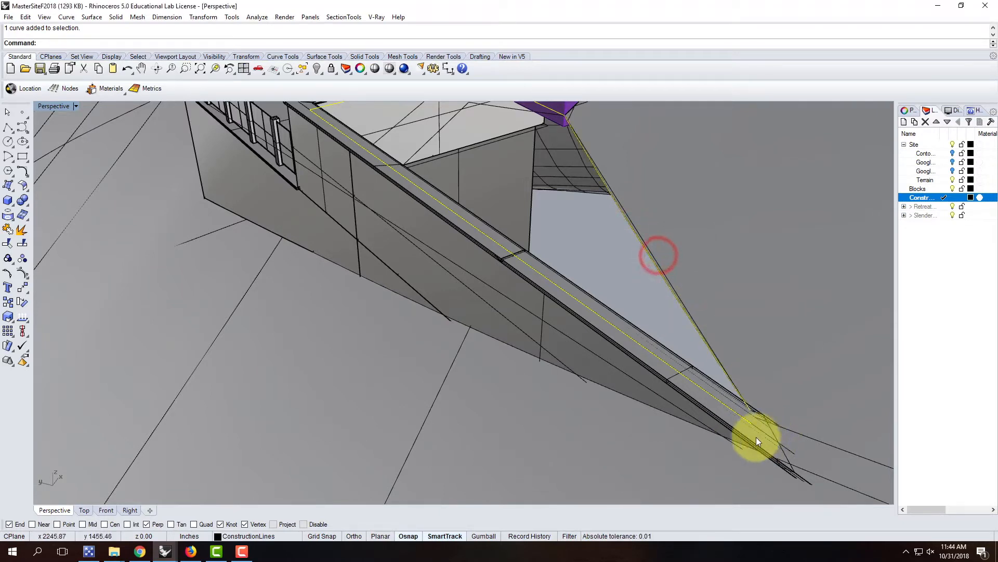
click(753, 417)
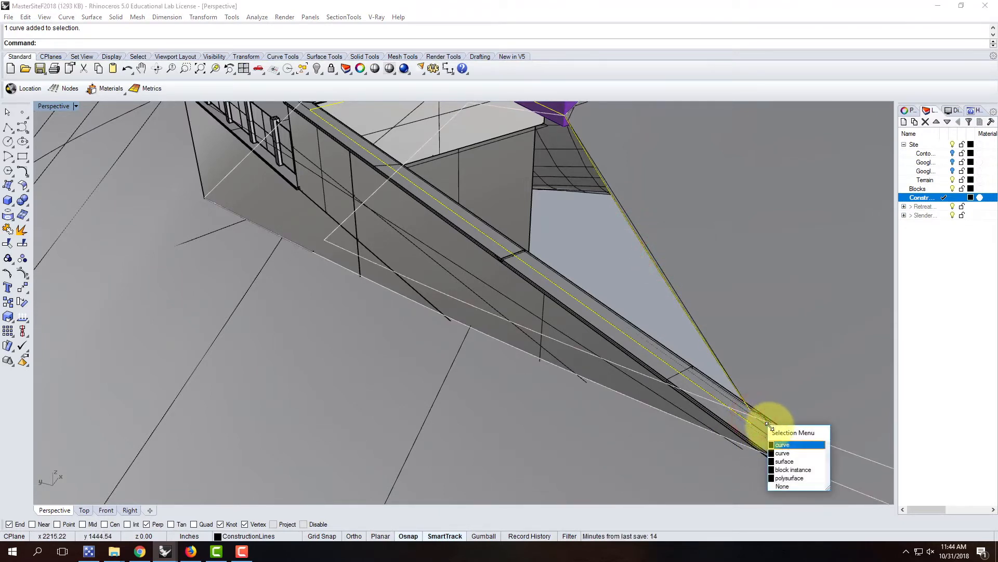
key(Escape)
scroll(778, 434, up, 3)
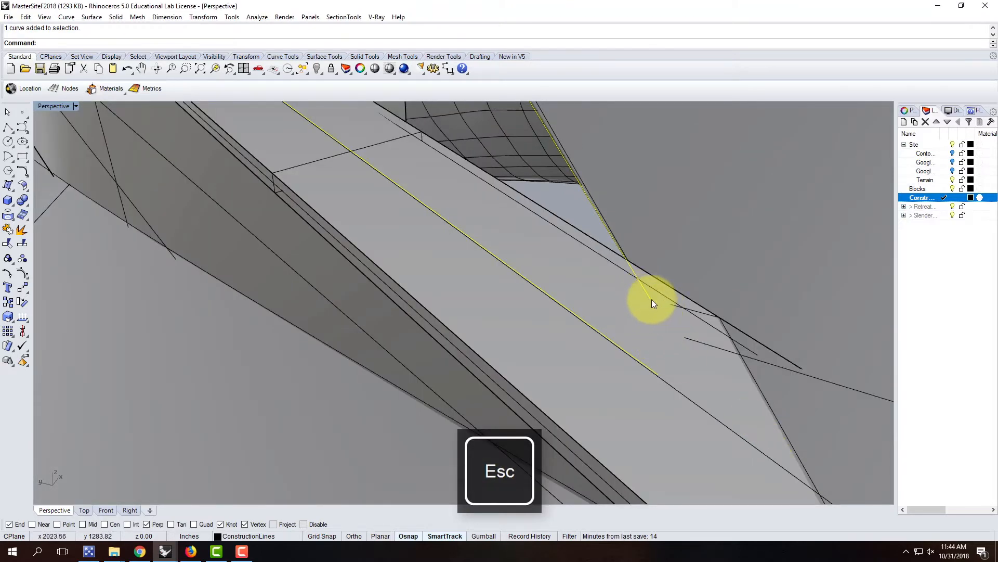
Explode the small four-sided construction curve at the narrow tip of the parapet into segments.
click(756, 372)
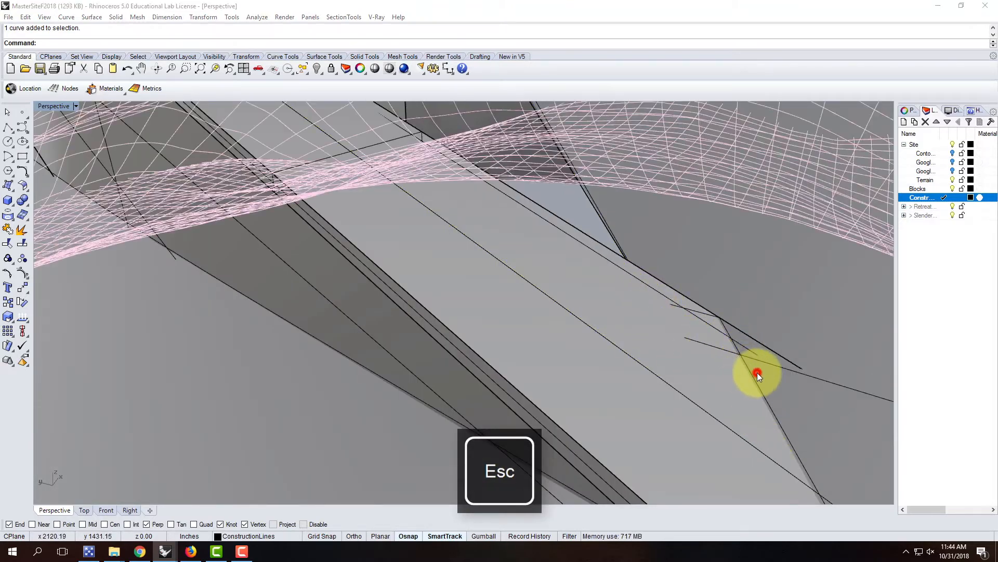
click(792, 413)
text(explode)
key(Return)
click(666, 373)
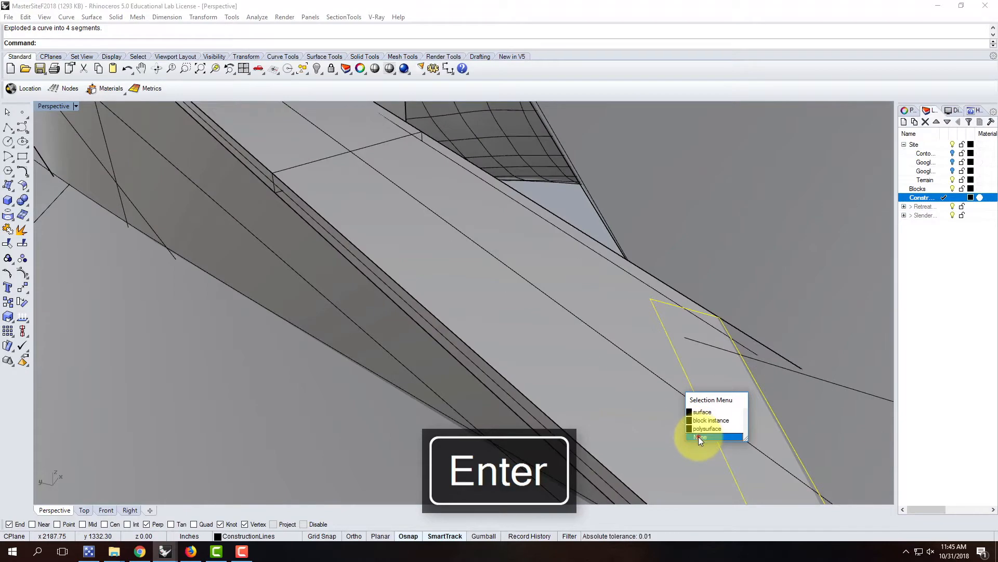
click(698, 435)
Draw a polyline across the narrow parapet tip and along the underside of the trim to the inner corner of the lowered curve.
right_drag(736, 416, 554, 347)
scroll(655, 445, down, 4)
right_drag(661, 367, 323, 179)
scroll(312, 176, up, 1)
scroll(255, 157, up, 3)
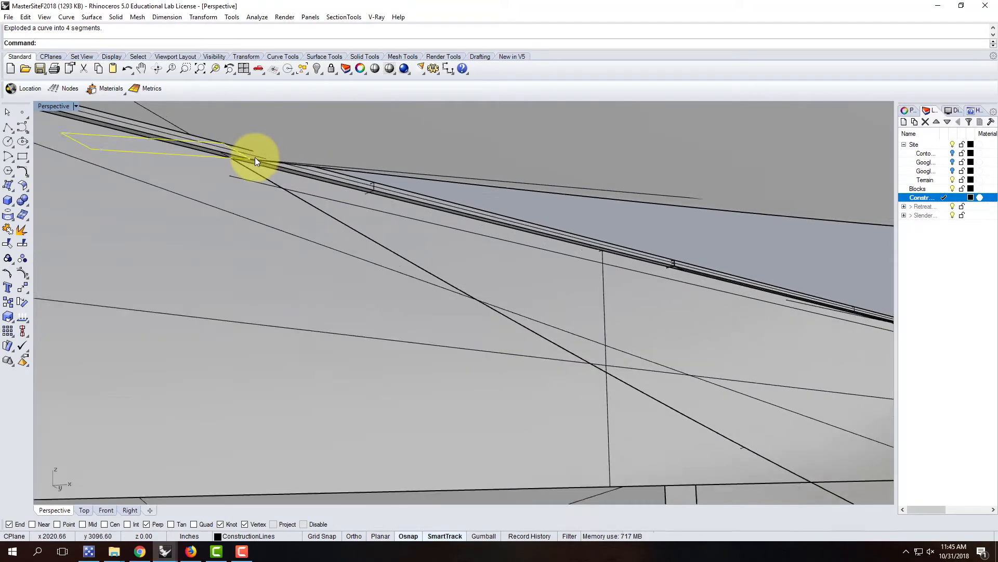
click(8, 129)
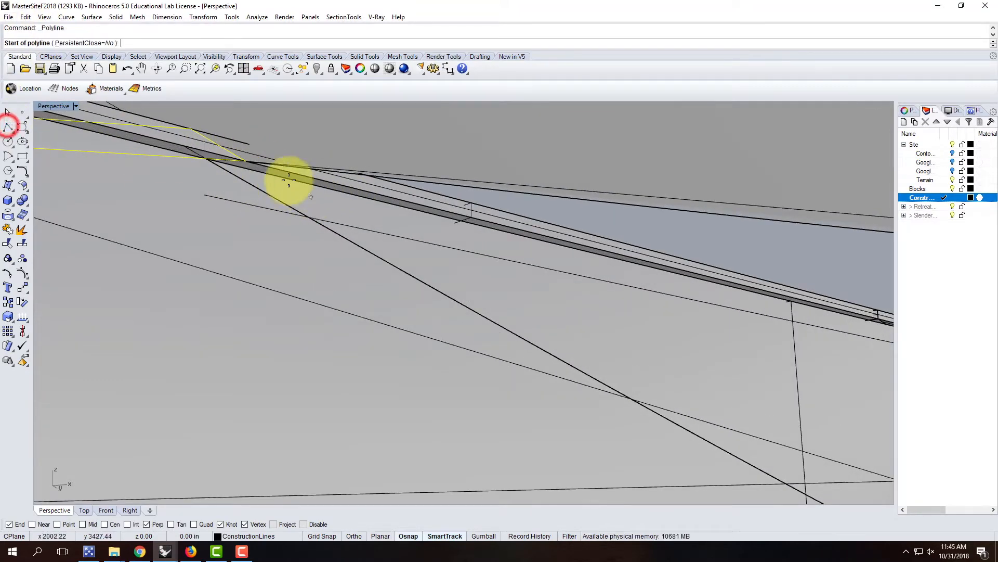
click(248, 162)
click(208, 160)
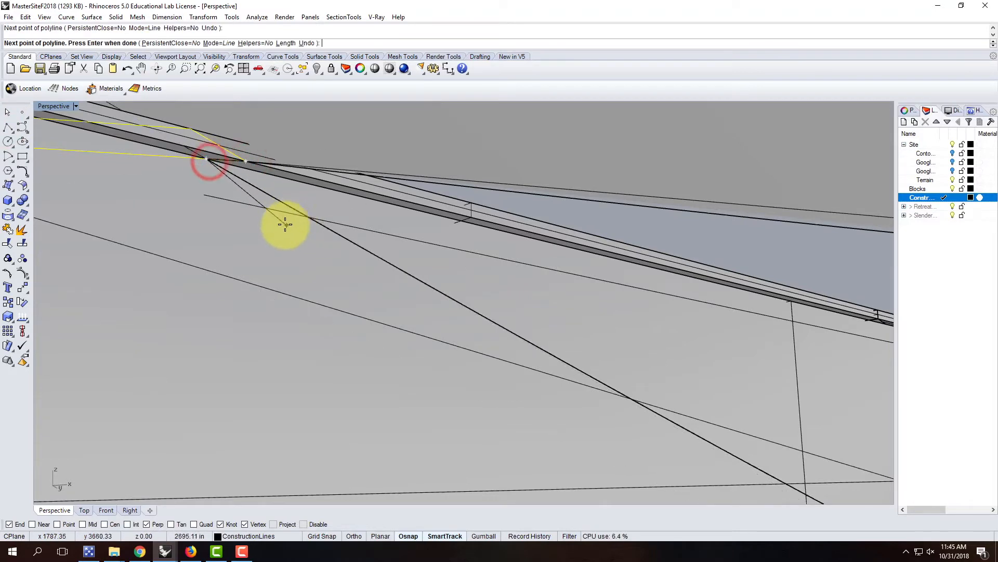
scroll(238, 215, down, 2)
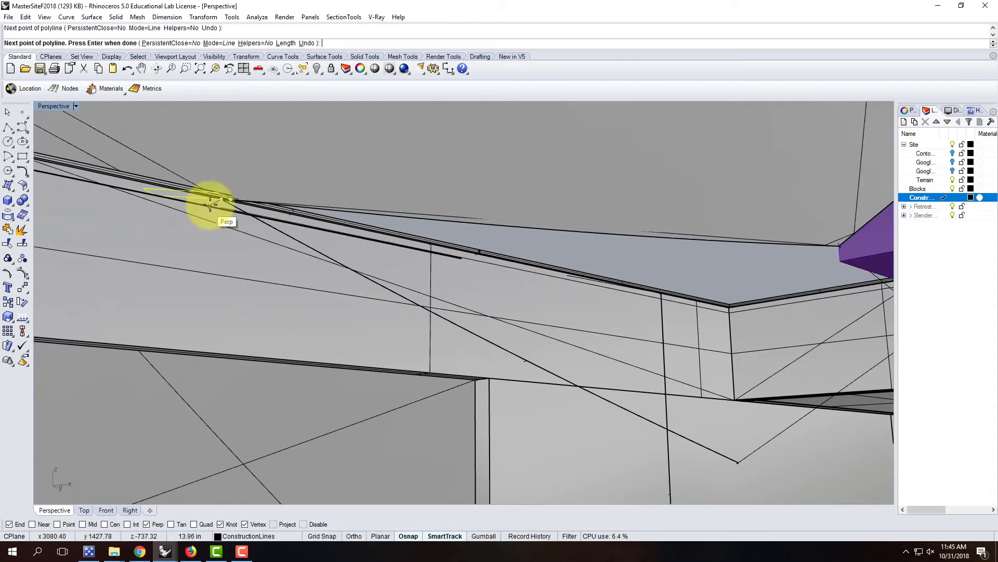
click(728, 314)
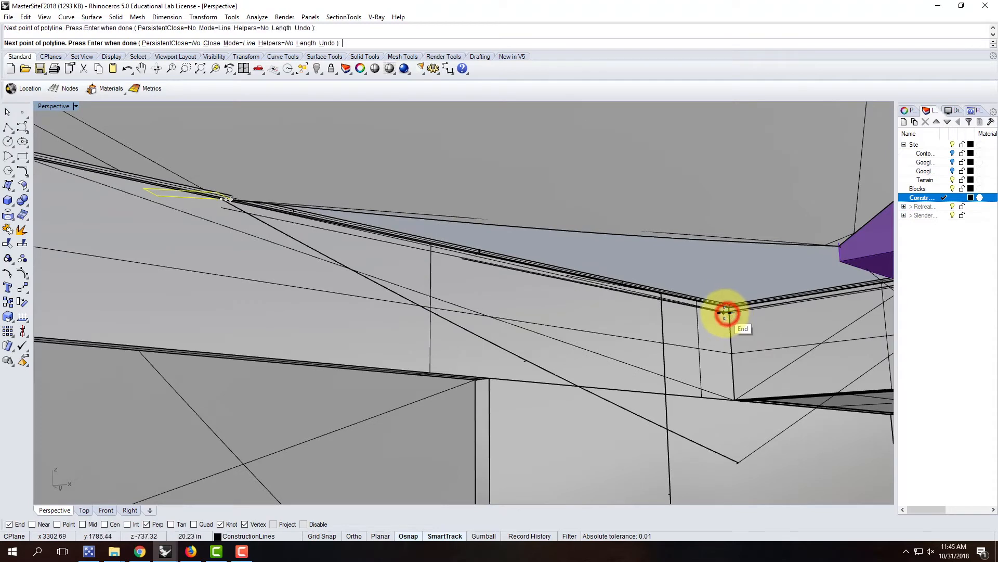
key(Return)
Explode the new polyline into its short tip segment and long edge segment.
click(530, 270)
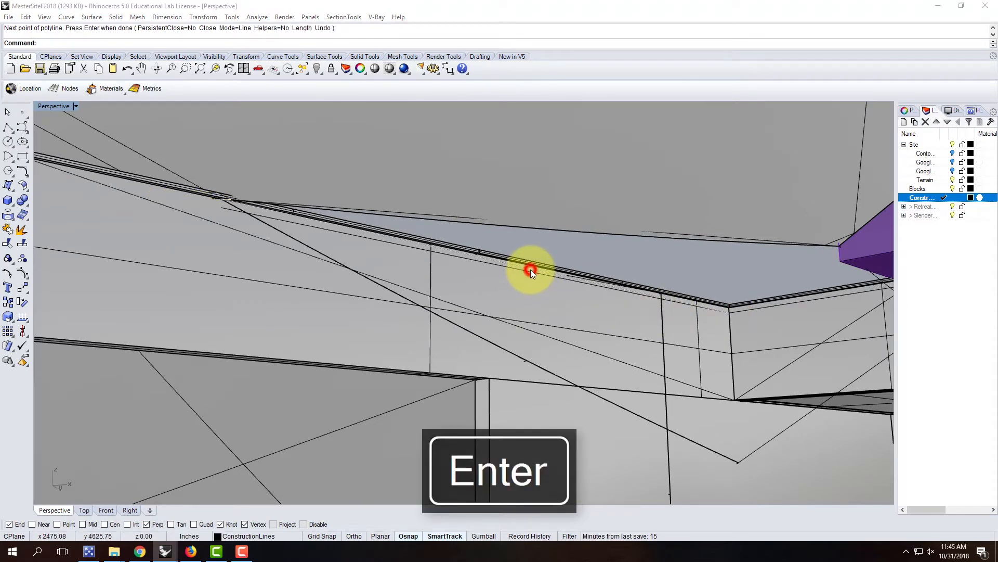
click(563, 298)
text(explode)
key(Return)
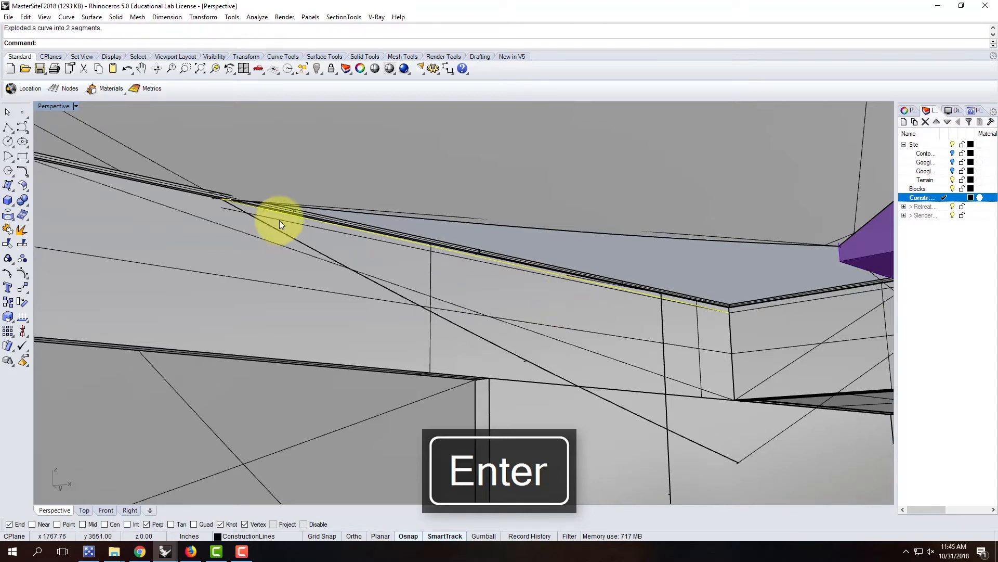
Join the short tip segment to the construction curve running from the tip to the purple volume's outer corner.
scroll(274, 223, up, 5)
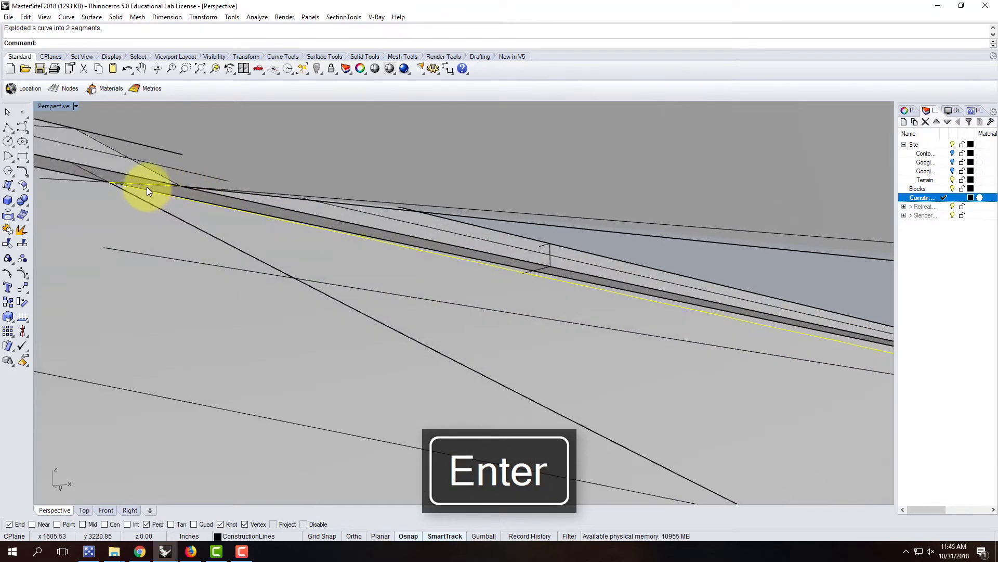
click(149, 187)
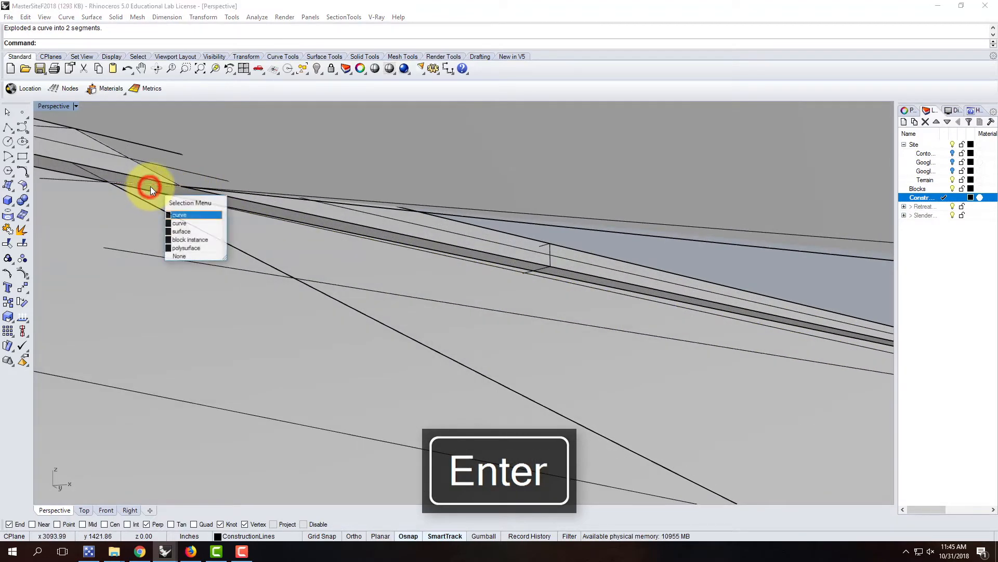
click(183, 215)
click(232, 188)
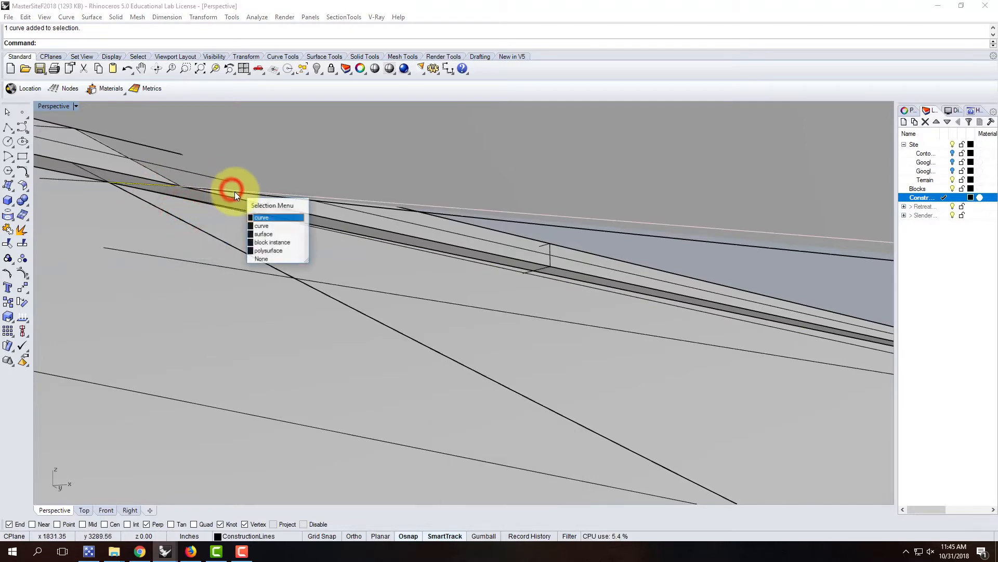
click(257, 225)
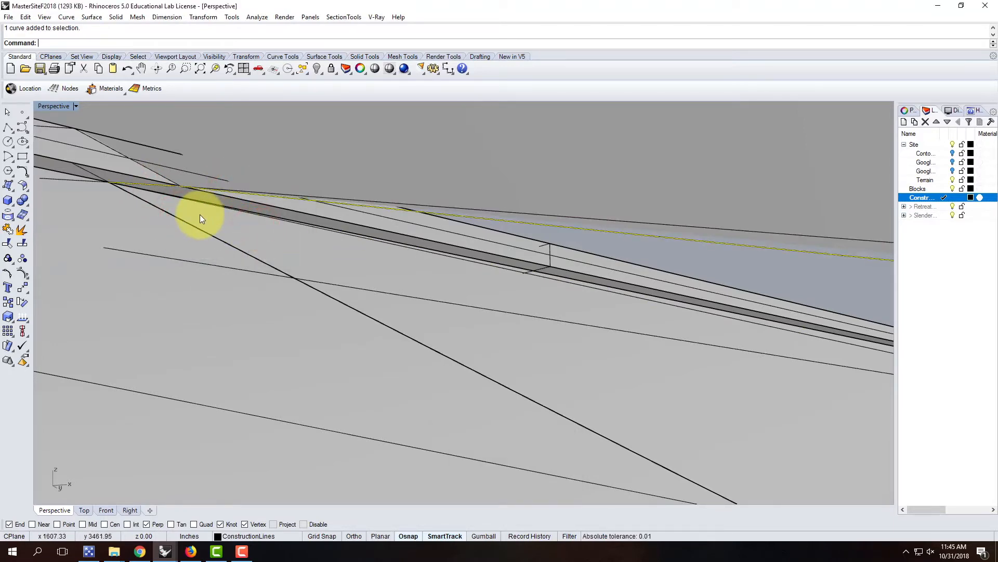
key(Return)
Create a network surface from the joined curve, the lowered parapet edge curves and the curve along the purple volume's base.
right_drag(216, 189, 276, 228)
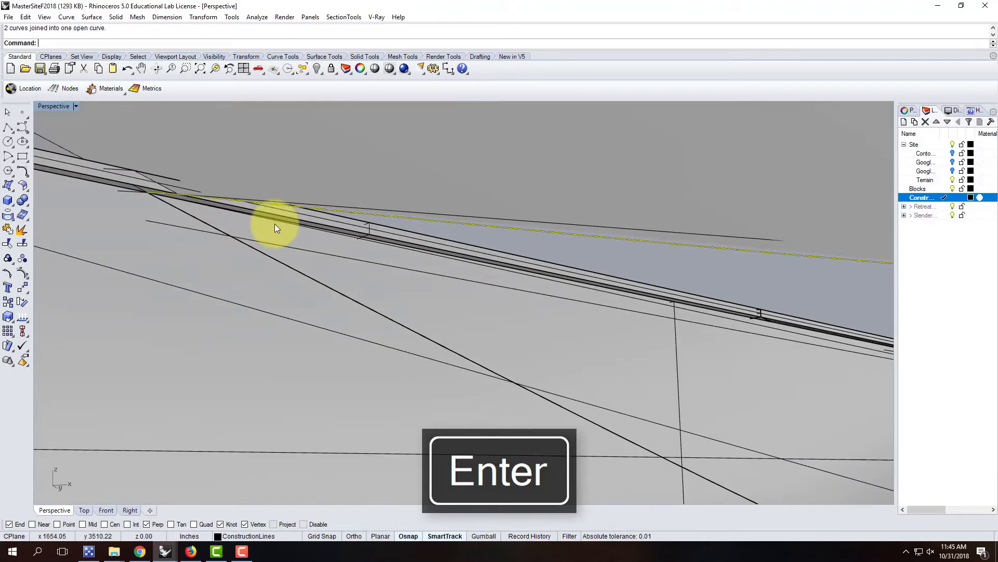
click(306, 227)
click(342, 260)
right_drag(289, 215, 454, 143)
click(454, 144)
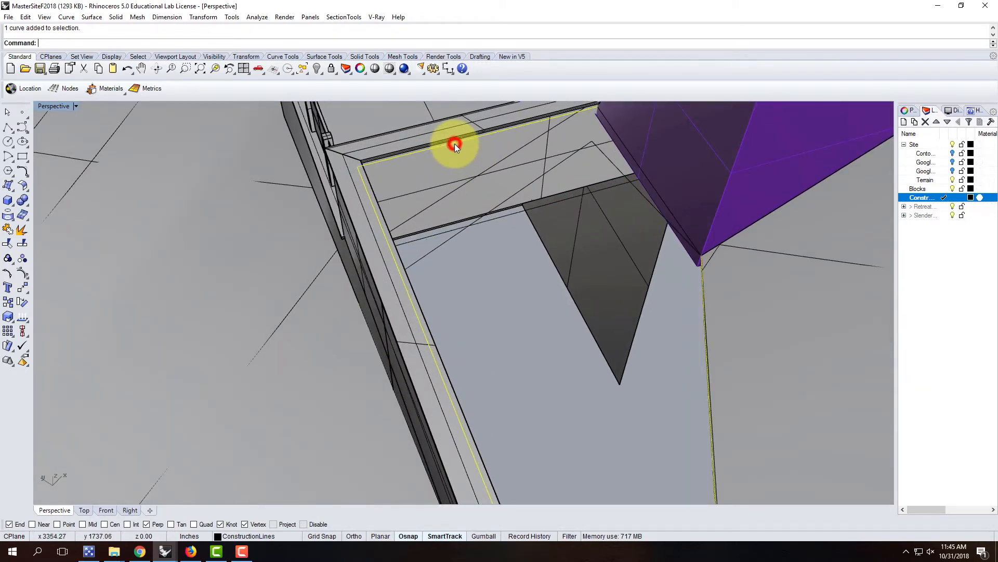
shift+click(622, 143)
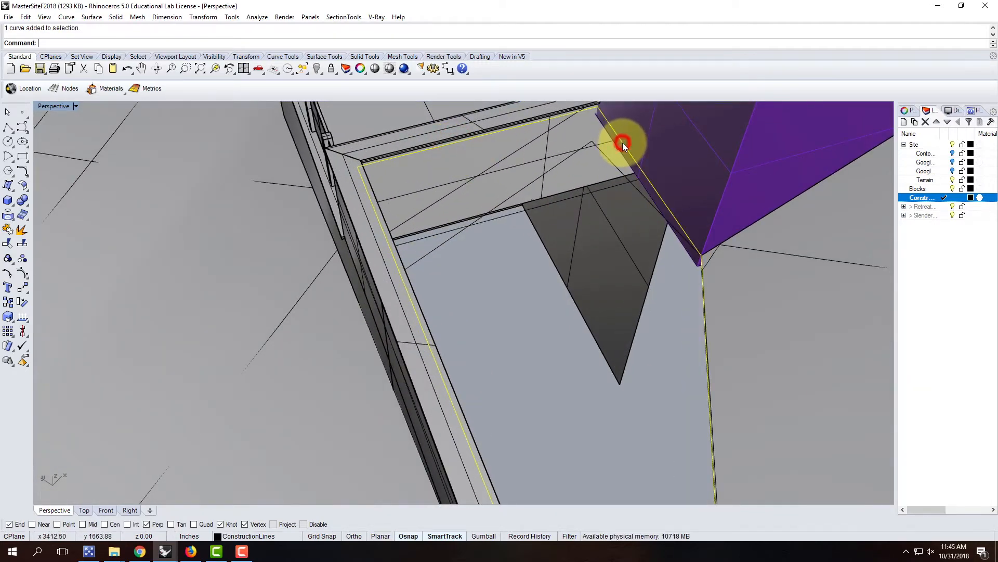
scroll(428, 220, down, 5)
text(Netwo)
key(Return)
key(Return)
key(Return)
key(Escape)
Examine the new surface over the recessed area from several angles, along with the building and its surroundings.
right_drag(427, 225, 542, 235)
scroll(607, 274, up, 6)
right_drag(608, 276, 525, 227)
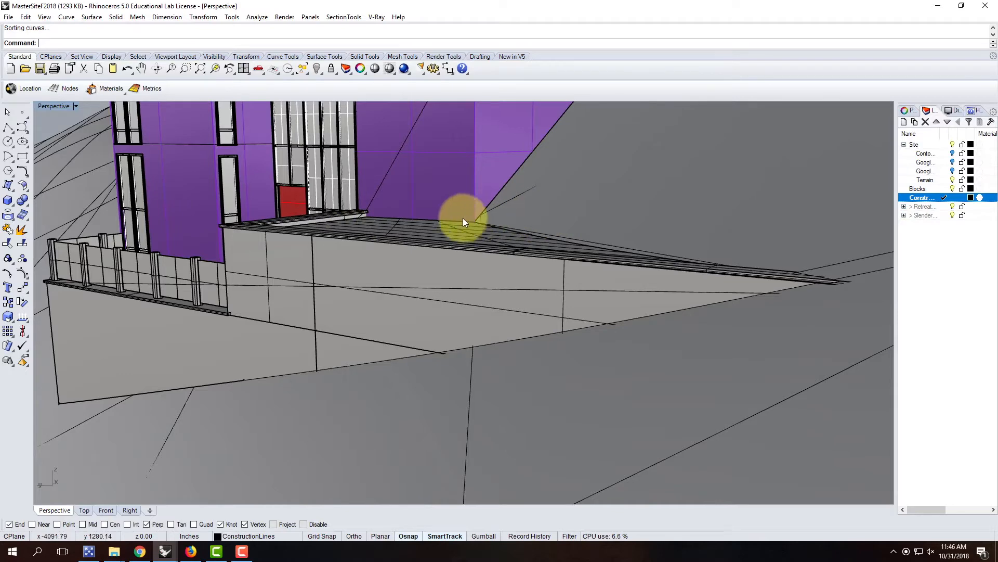
right_drag(470, 224, 452, 151)
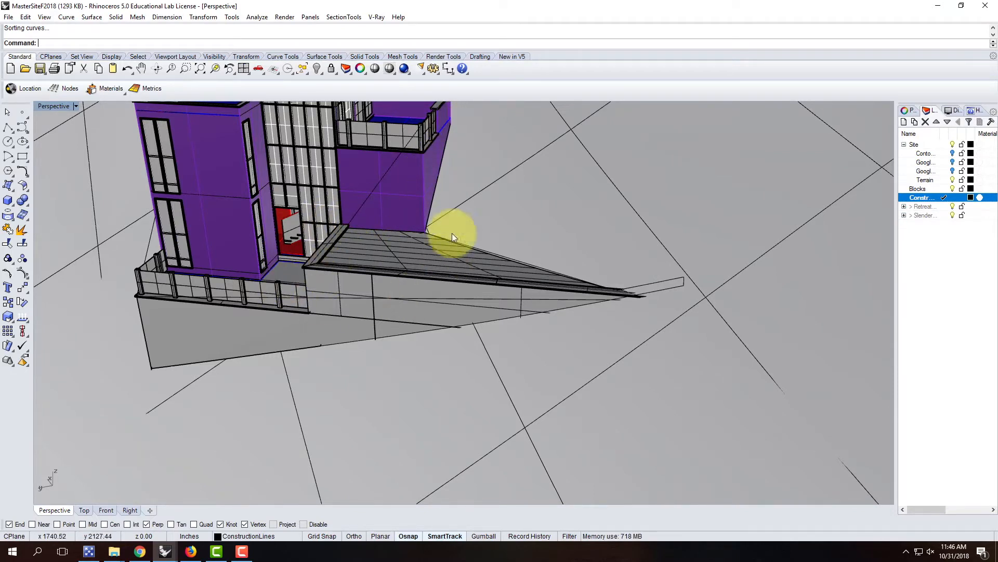
scroll(589, 263, down, 2)
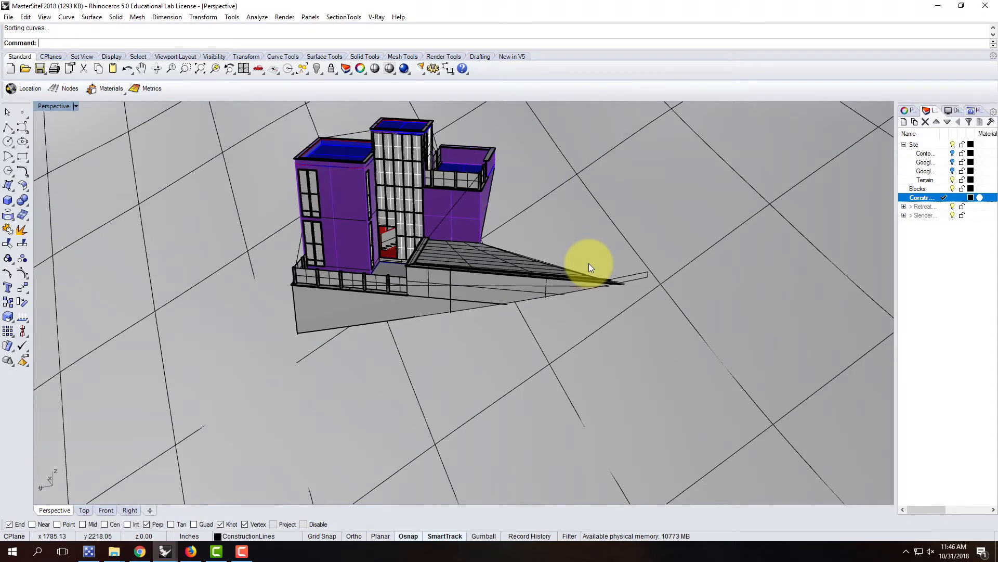
right_drag(569, 263, 644, 245)
scroll(507, 275, up, 5)
right_drag(507, 275, 466, 298)
scroll(476, 250, down, 6)
right_drag(477, 253, 527, 274)
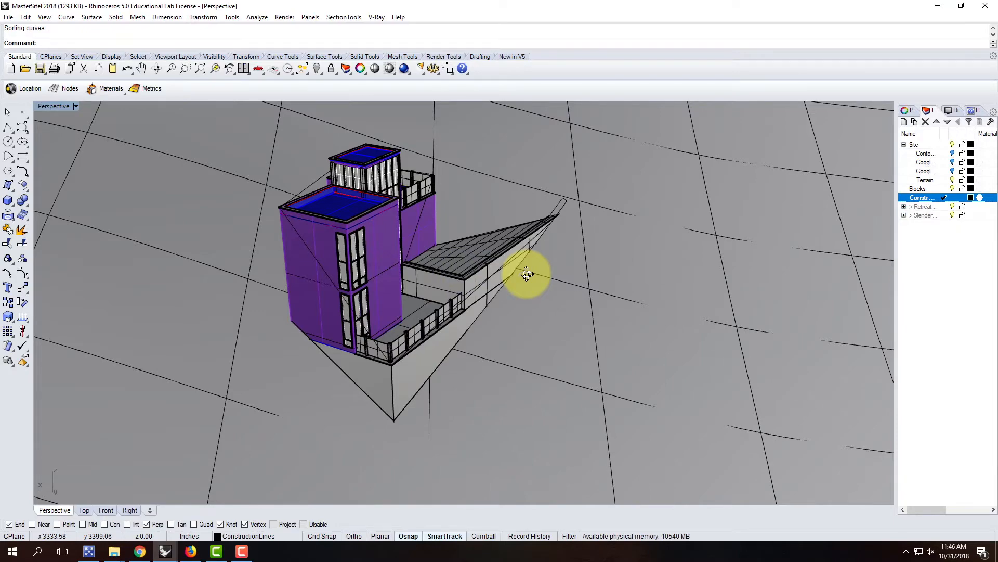
scroll(591, 256, down, 5)
right_drag(613, 265, 531, 263)
scroll(470, 255, up, 6)
scroll(448, 301, down, 7)
scroll(470, 266, up, 6)
right_drag(366, 258, 338, 232)
Save the MasterSiteF2018 model file.
key(ctrl+s)
scroll(314, 254, down, 6)
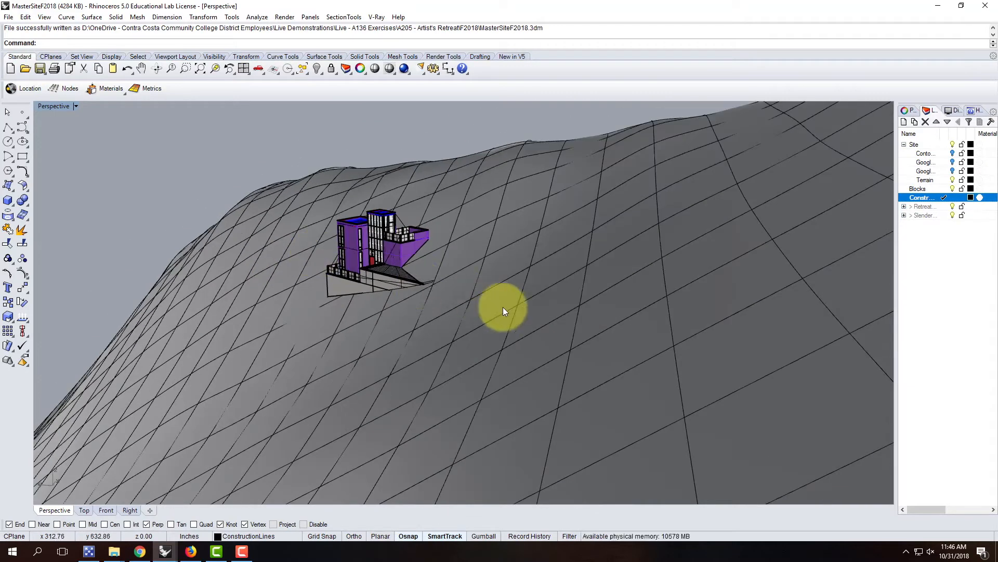
scroll(500, 272, up, 4)
click(495, 271)
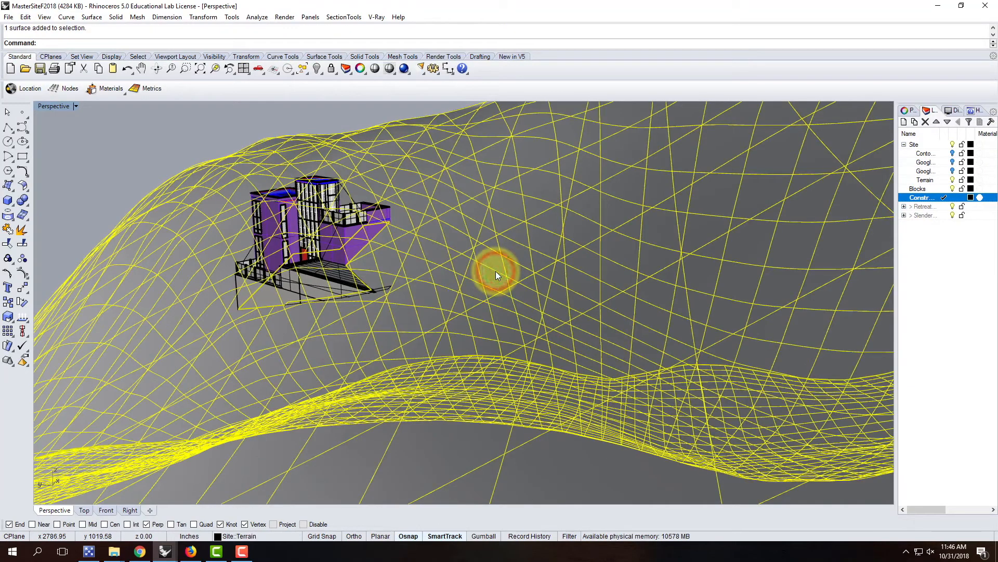
scroll(495, 272, down, 6)
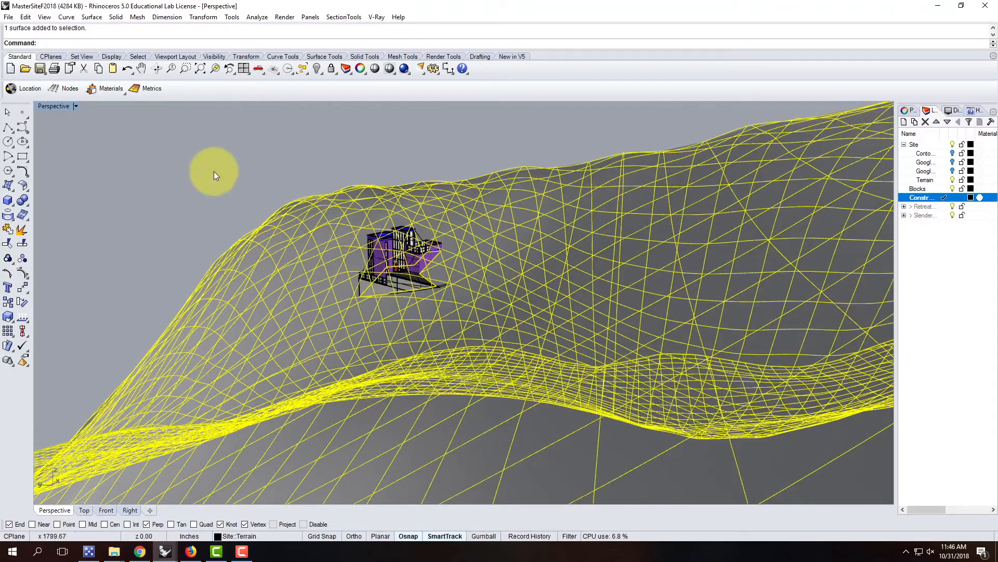
click(190, 142)
Set the perspective viewport to Rendered display mode to show the building on the terrain.
right_drag(279, 233, 355, 247)
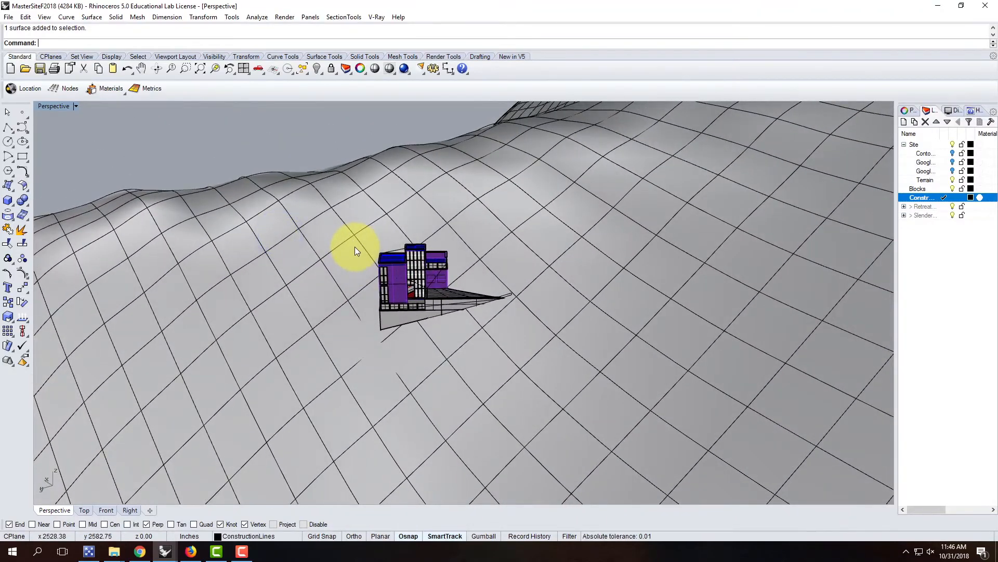
right_drag(432, 338, 407, 351)
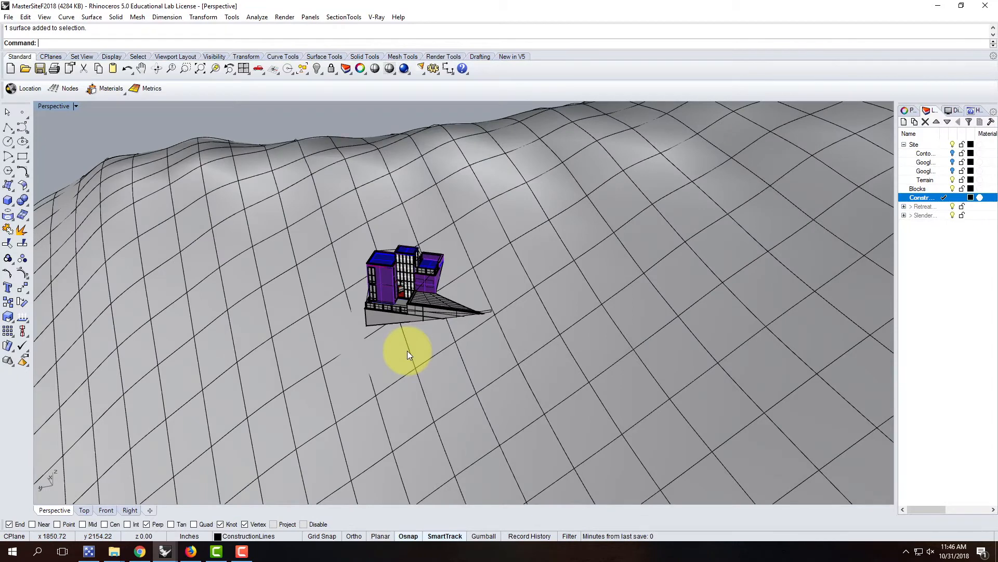
scroll(311, 293, up, 2)
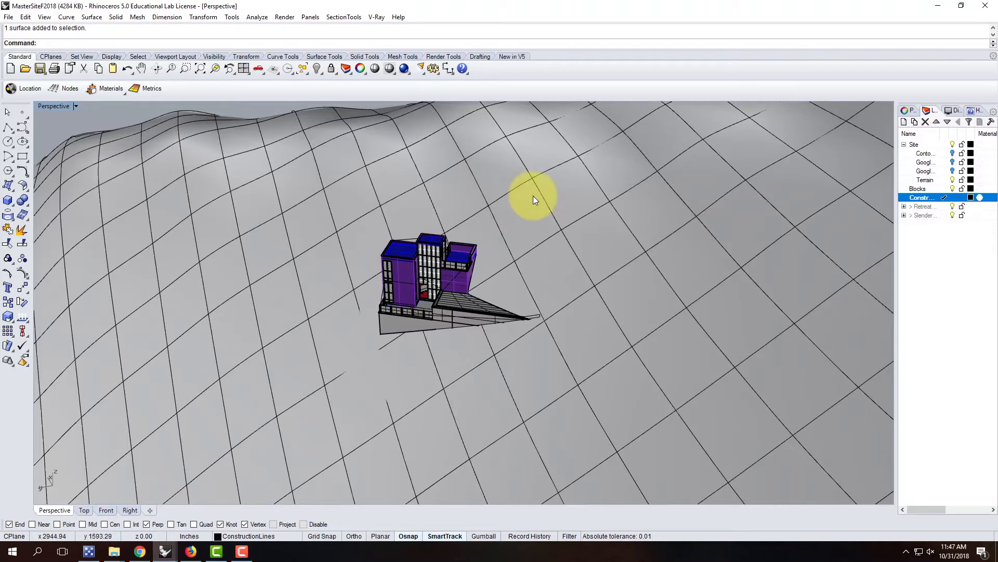
click(76, 106)
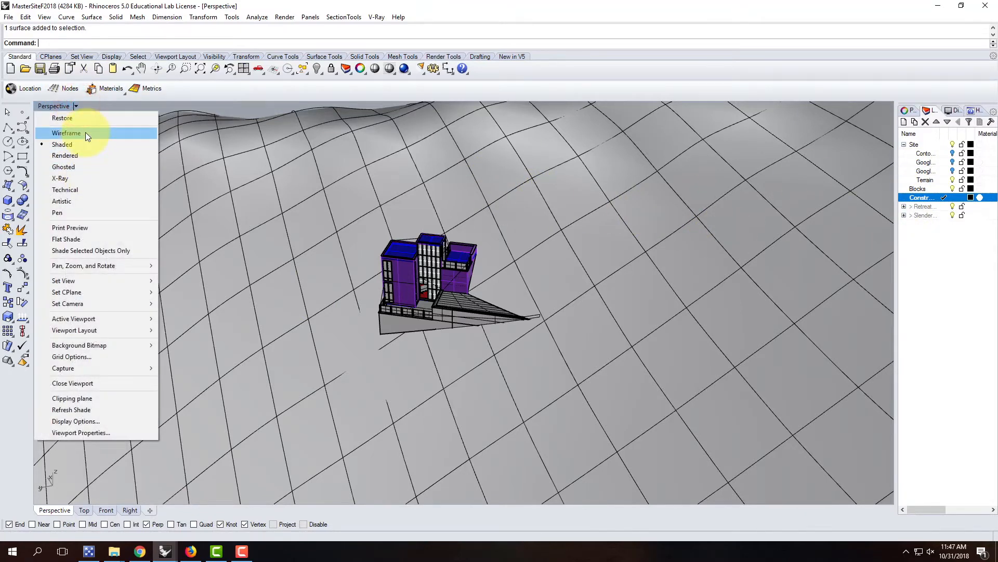
click(65, 156)
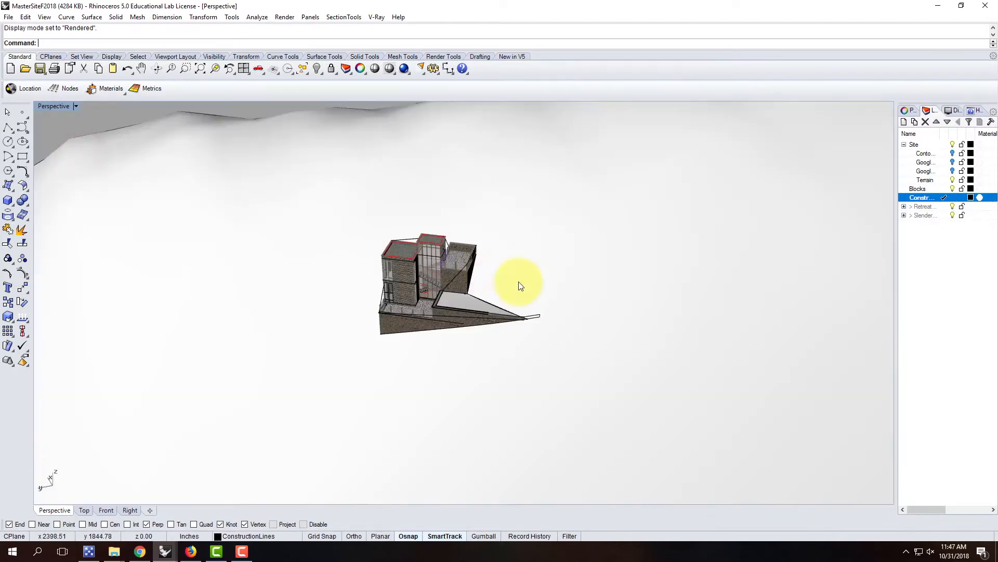
right_drag(551, 295, 571, 286)
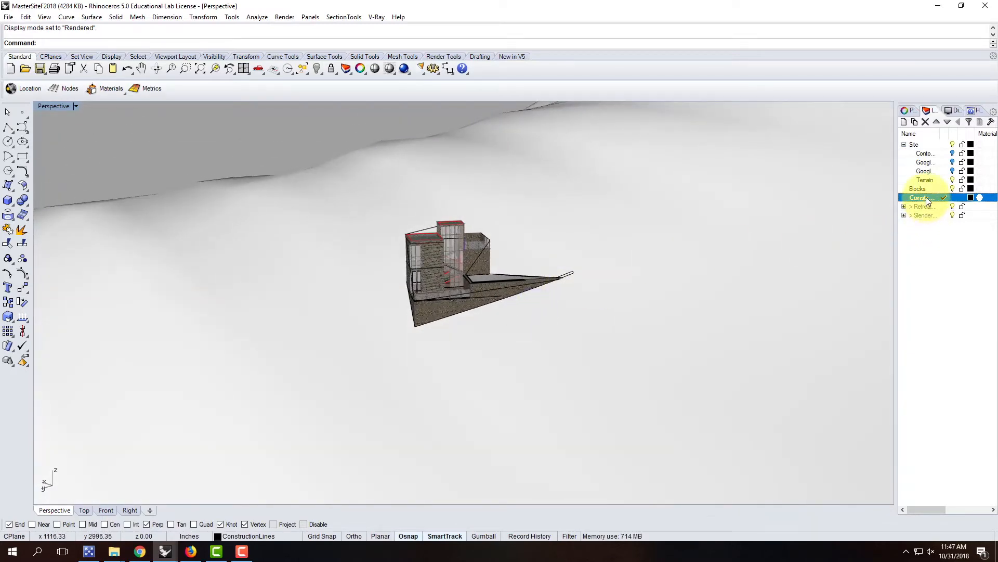
Turn on the GooglePlain layer under Site to show the aerial image mesh with the terrain.
click(953, 162)
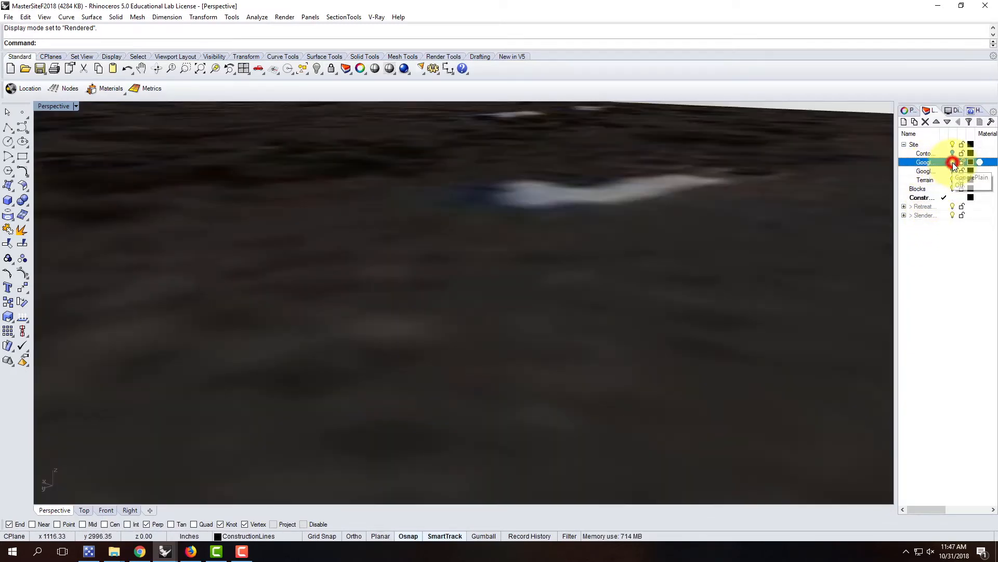
right_drag(674, 200, 650, 332)
scroll(651, 328, down, 5)
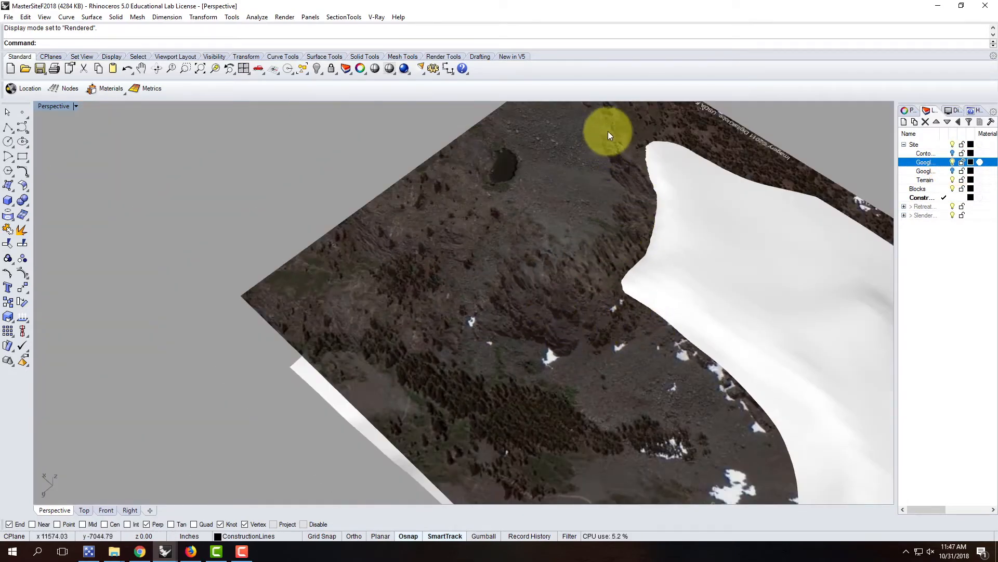
Highlight the aerial image mesh and the terrain surface in turn to compare their extents, then clear the selection.
click(547, 241)
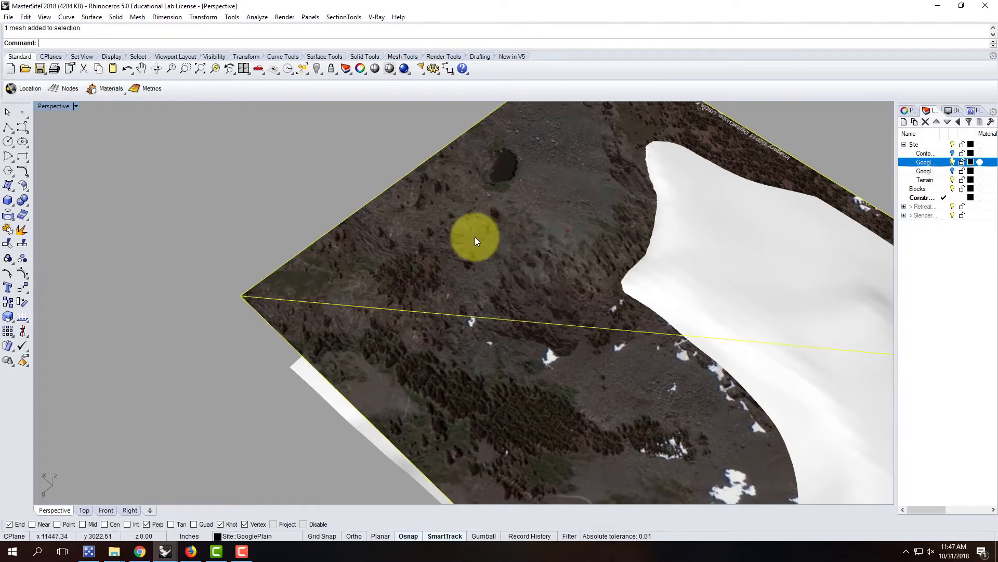
scroll(475, 235, down, 4)
right_drag(547, 354, 558, 329)
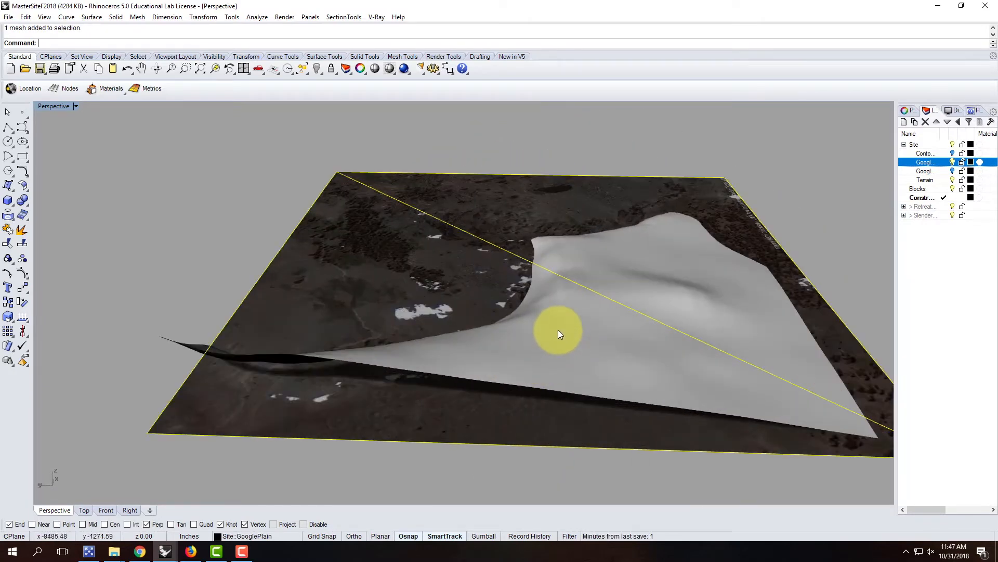
click(557, 330)
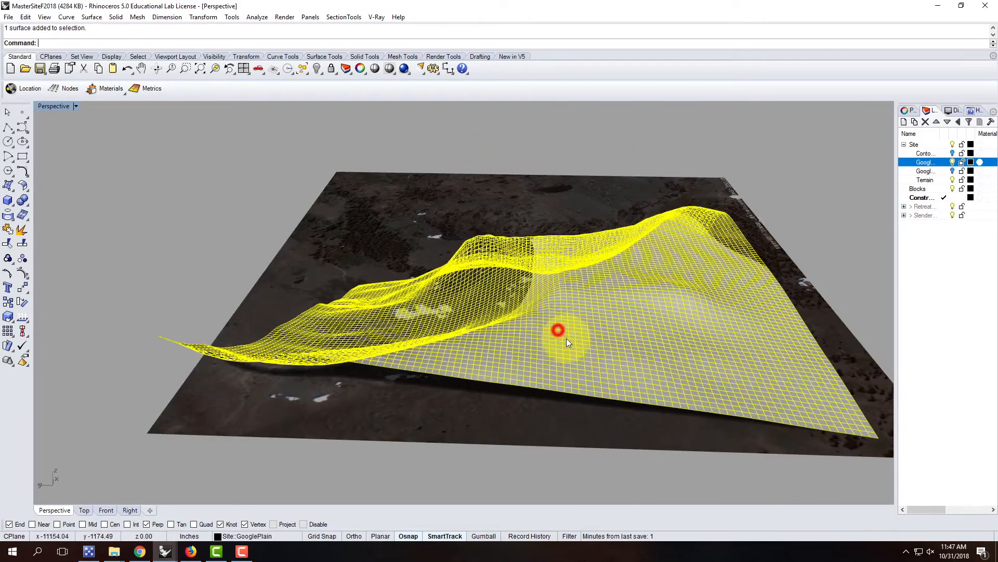
click(810, 119)
click(544, 195)
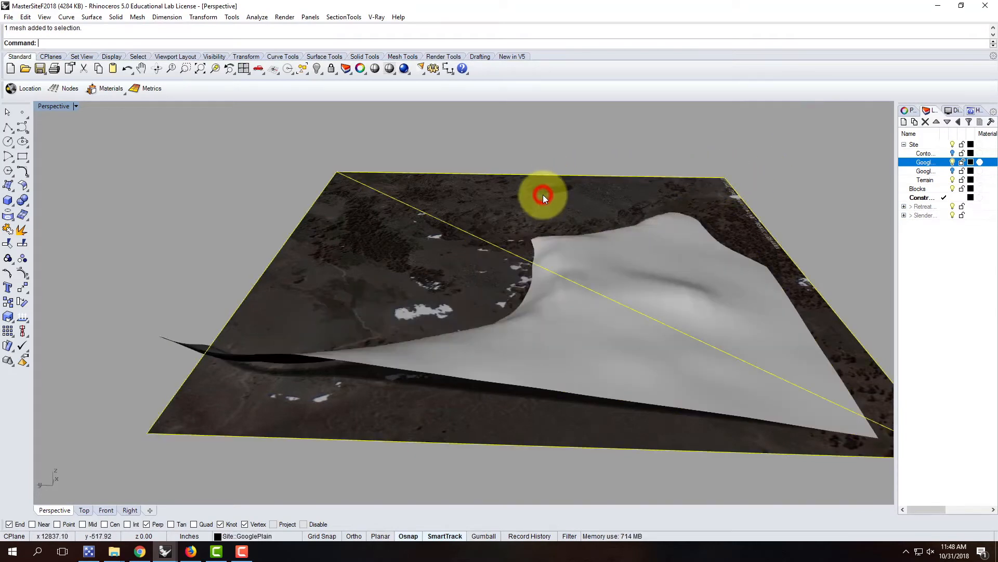
key(Escape)
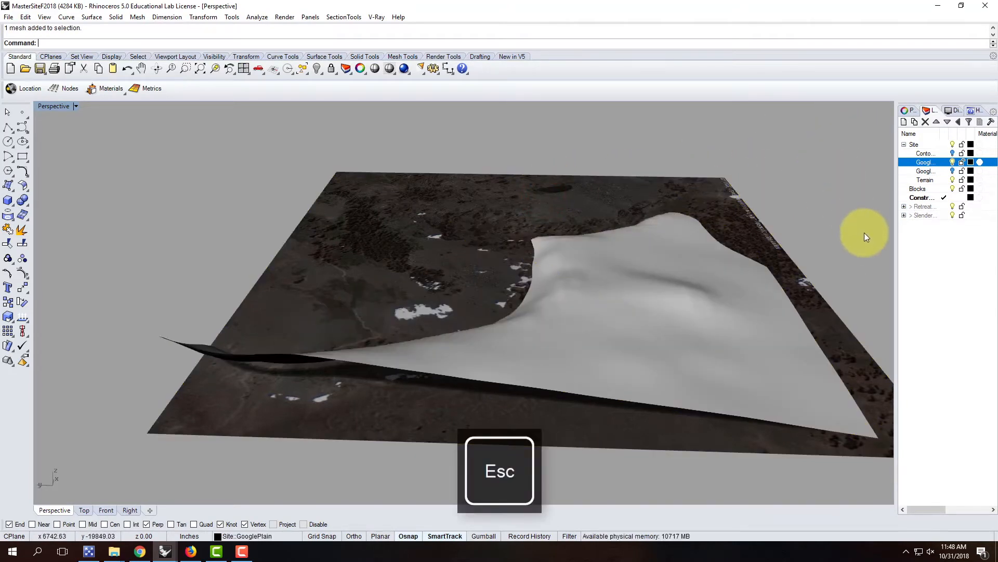
Match the terrain surface's properties to those of the aerial image mesh so it takes on the image texture.
text(match)
key(Return)
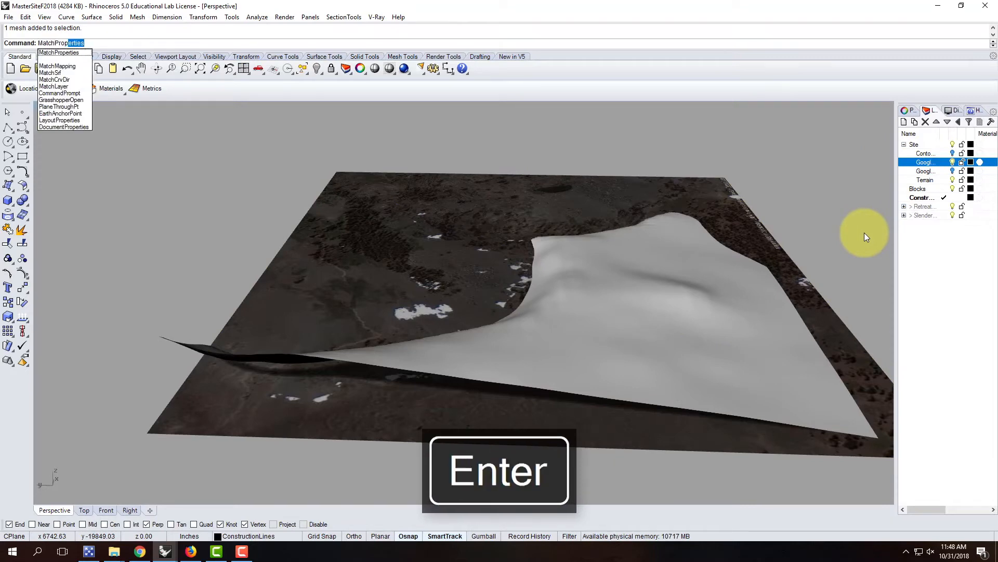
click(612, 311)
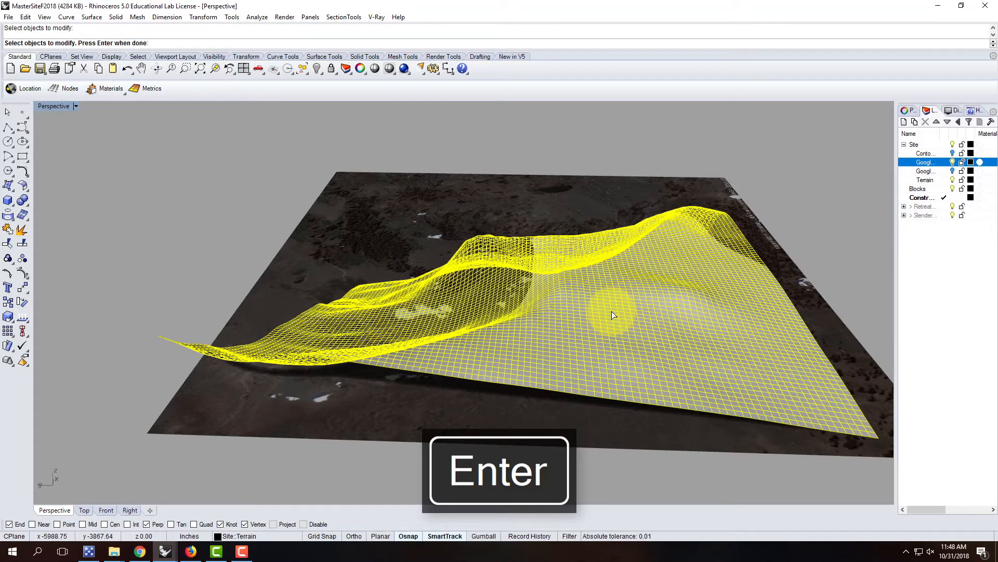
key(Return)
click(447, 210)
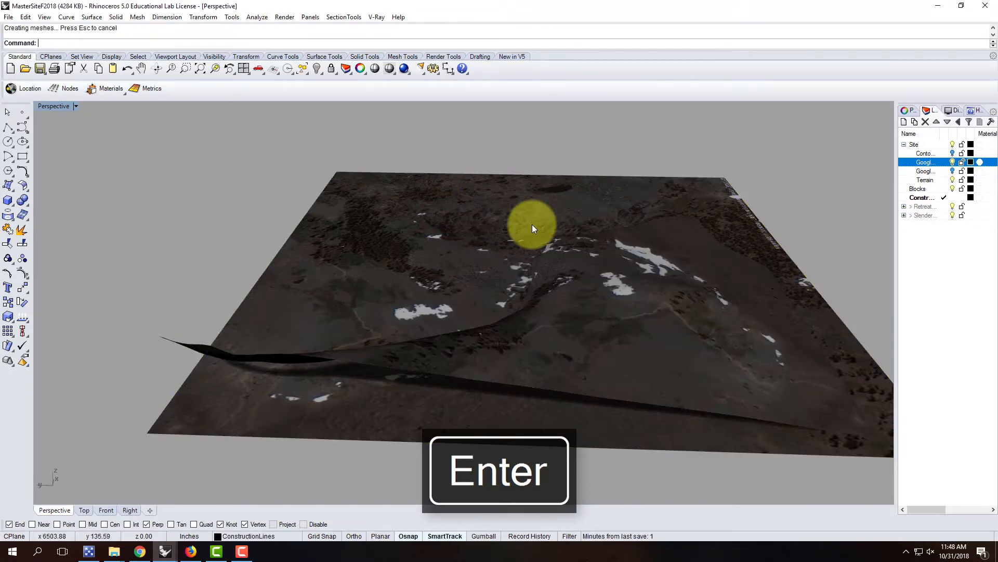
Move the textured terrain surface from the GooglePlain layer back to the Terrain layer.
right_drag(525, 240, 650, 213)
click(953, 162)
click(953, 161)
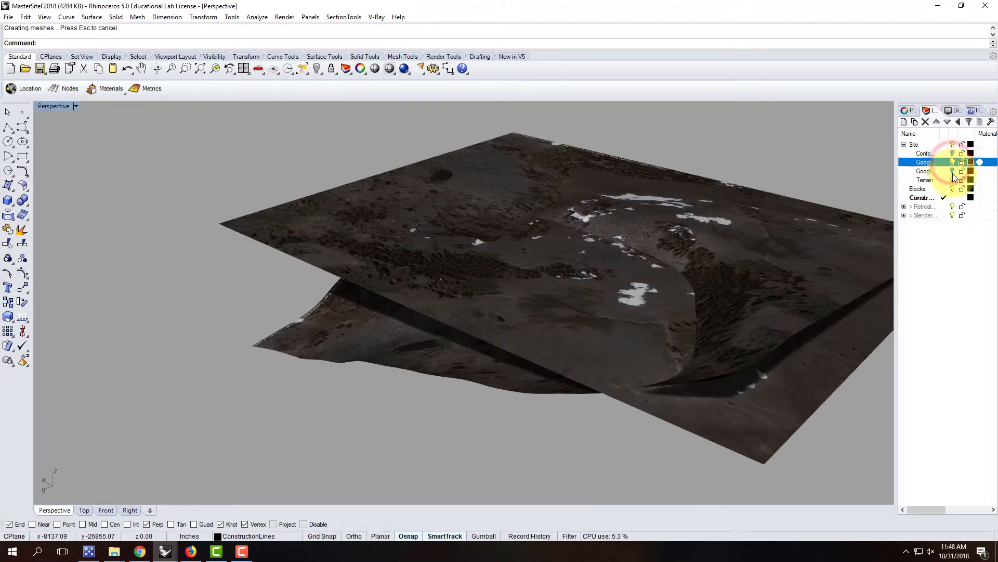
click(424, 352)
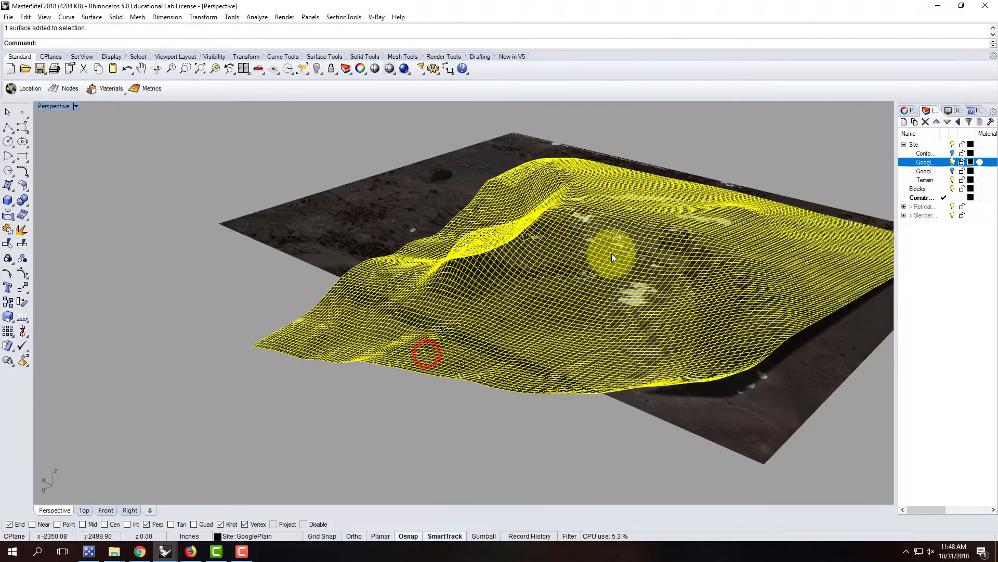
right_click(928, 179)
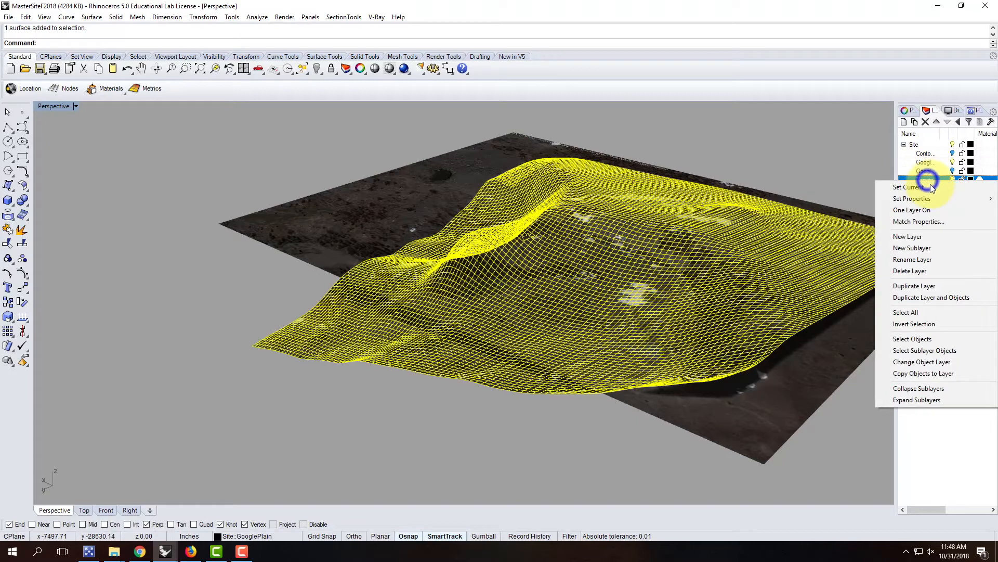
click(936, 362)
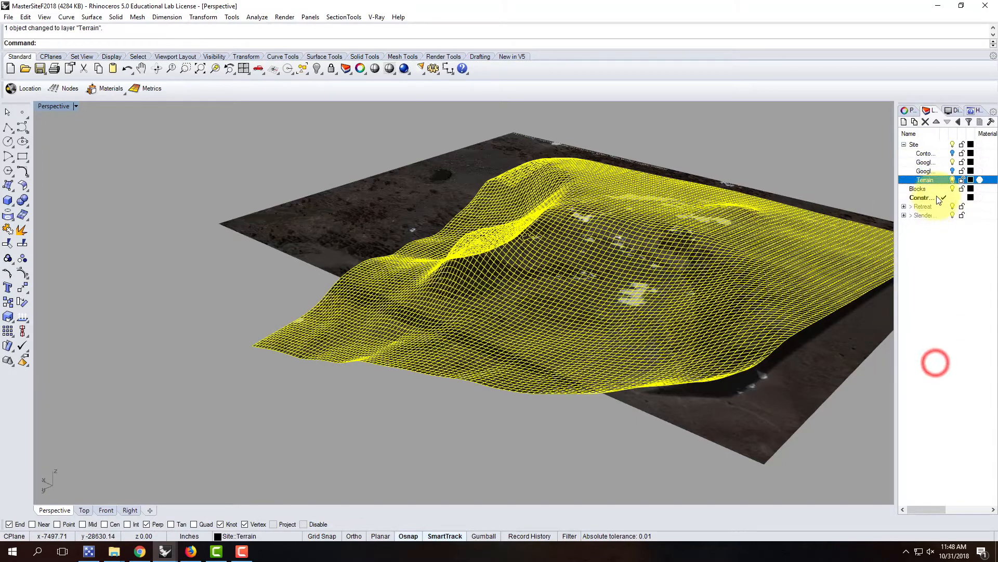
Turn off the GooglePlain layer and clear the selection to show the textured terrain without the flat aerial image.
click(954, 162)
click(790, 392)
right_drag(573, 279, 495, 229)
scroll(499, 205, up, 5)
right_drag(577, 262, 710, 265)
scroll(446, 278, down, 6)
scroll(466, 277, down, 5)
right_drag(679, 265, 483, 290)
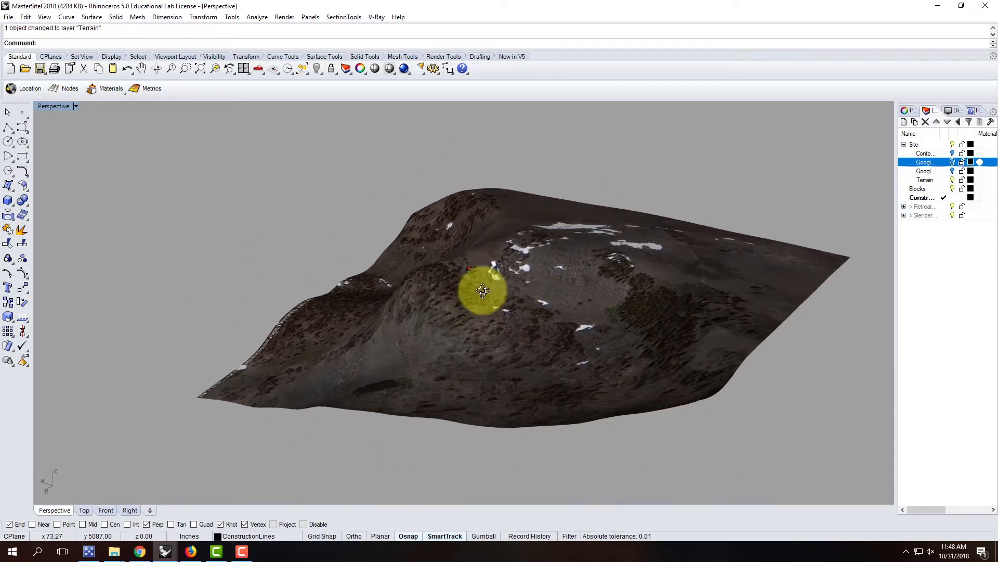
Examine how the building sits on the textured hillside from near and far.
scroll(483, 270, up, 5)
scroll(458, 257, up, 10)
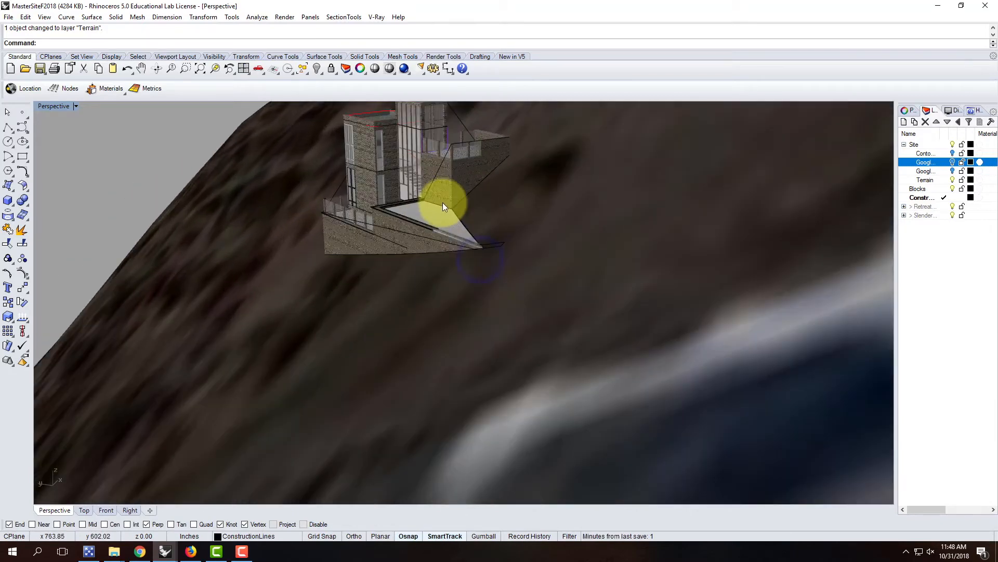
right_drag(442, 202, 468, 241)
scroll(416, 195, down, 2)
scroll(416, 196, up, 3)
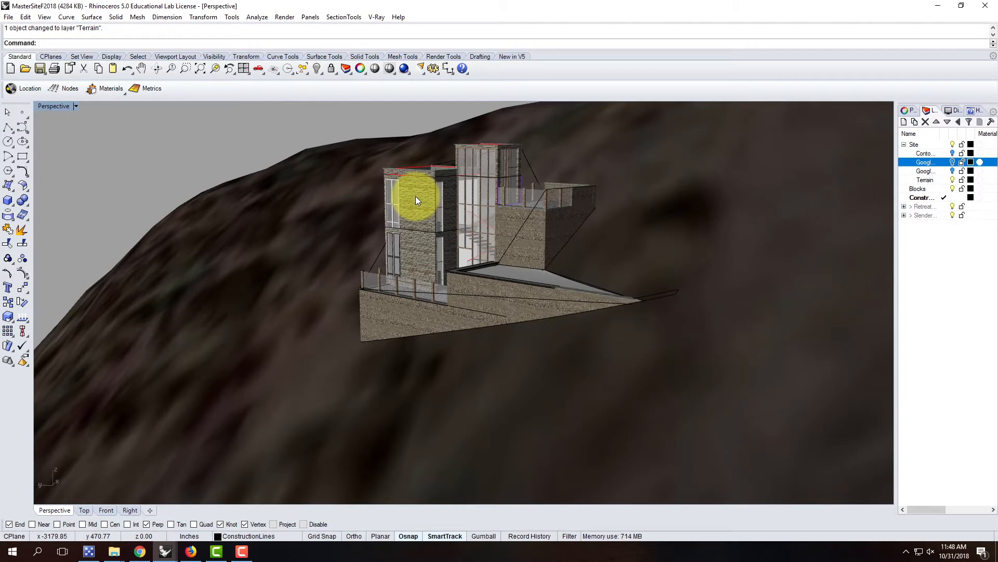
scroll(416, 196, down, 6)
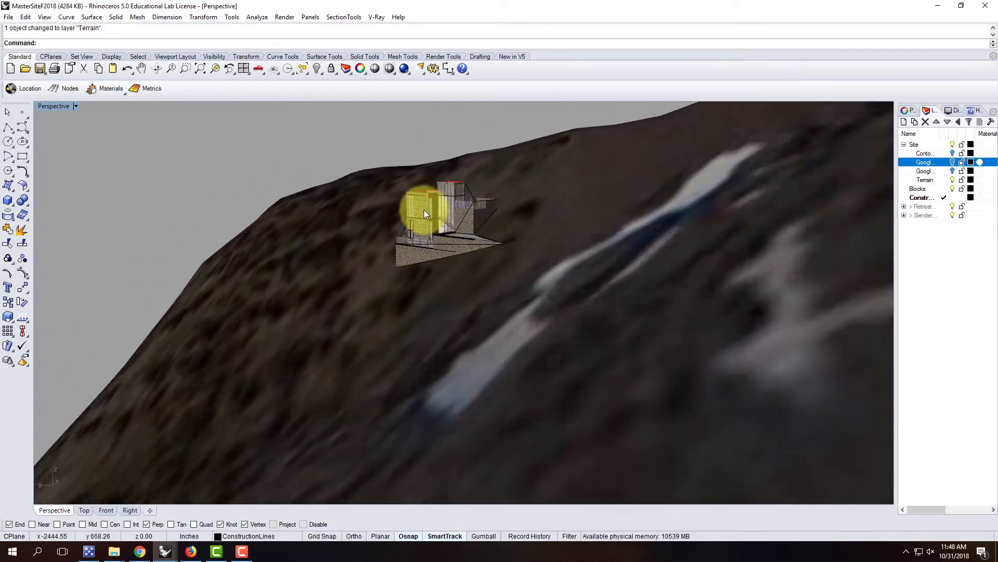
right_drag(418, 207, 473, 229)
scroll(472, 229, down, 2)
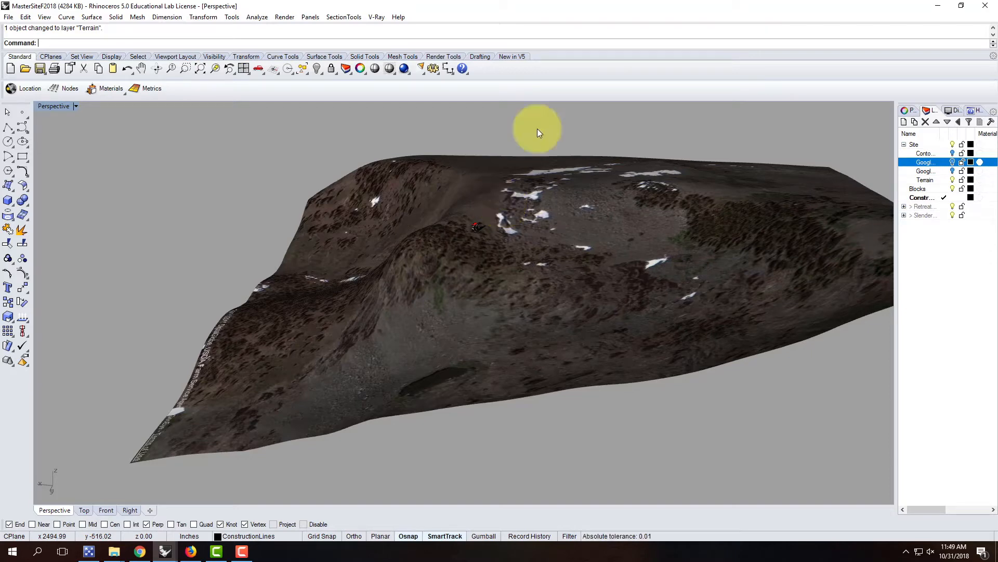
scroll(479, 220, up, 5)
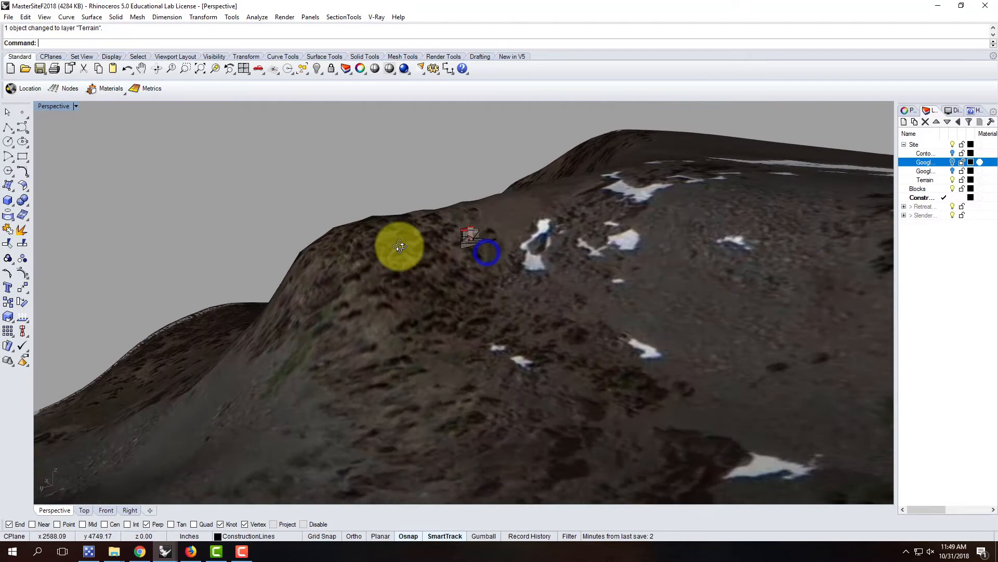
scroll(473, 245, up, 6)
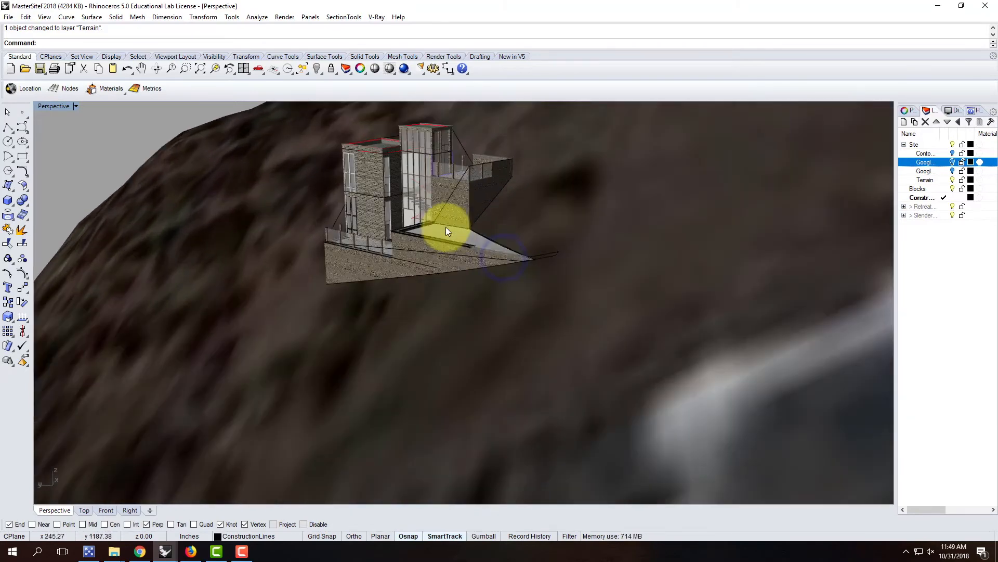
Inspect the building's walls, terraces and base up close, including where they meet the terrain.
mouse_move(446, 231)
right_down()
mouse_move(452, 238)
mouse_move(440, 232)
right_up()
scroll(333, 211, up, 7)
scroll(294, 206, down, 7)
right_drag(350, 225, 347, 216)
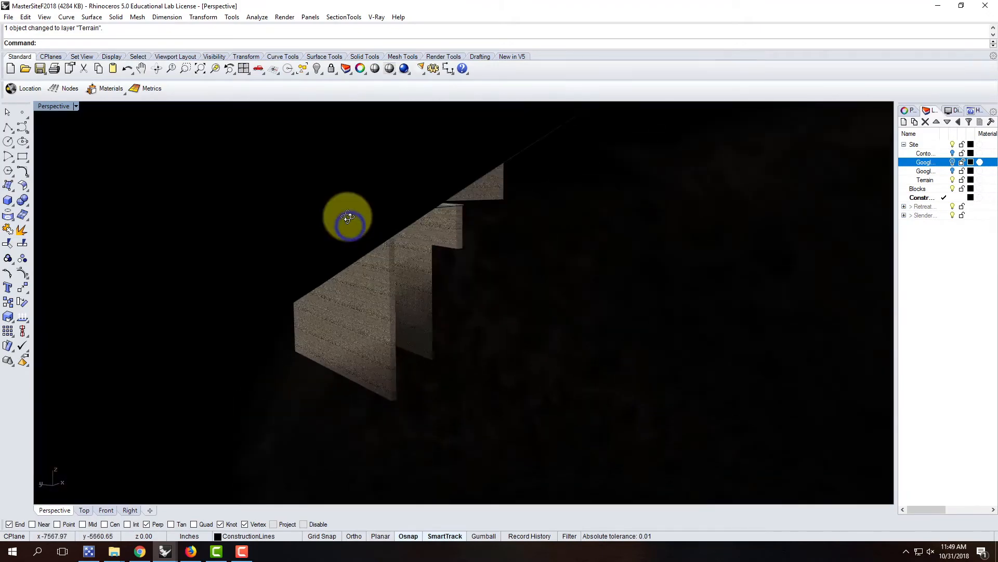
right_drag(319, 174, 344, 208)
scroll(292, 191, down, 2)
scroll(283, 189, up, 5)
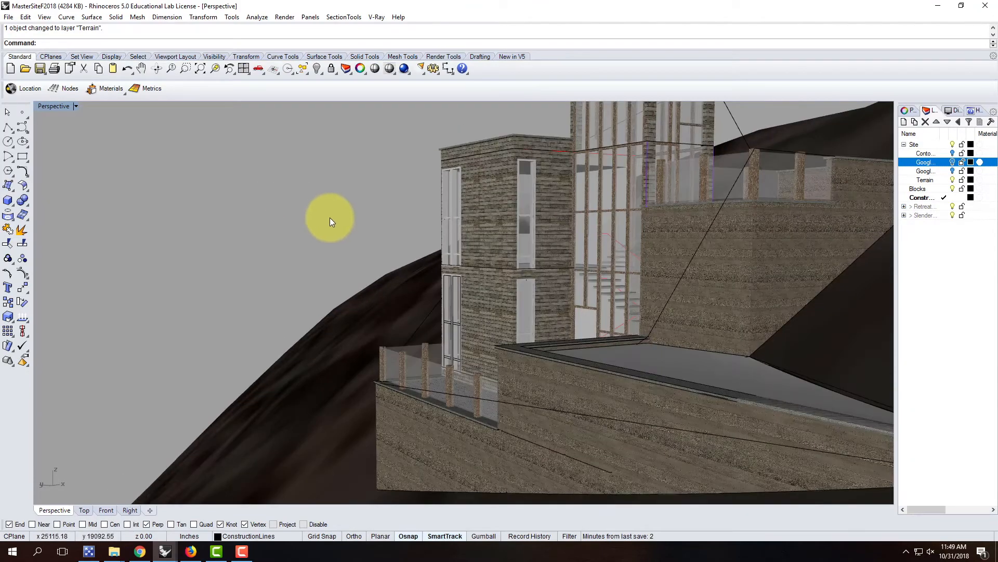
right_drag(322, 214, 321, 214)
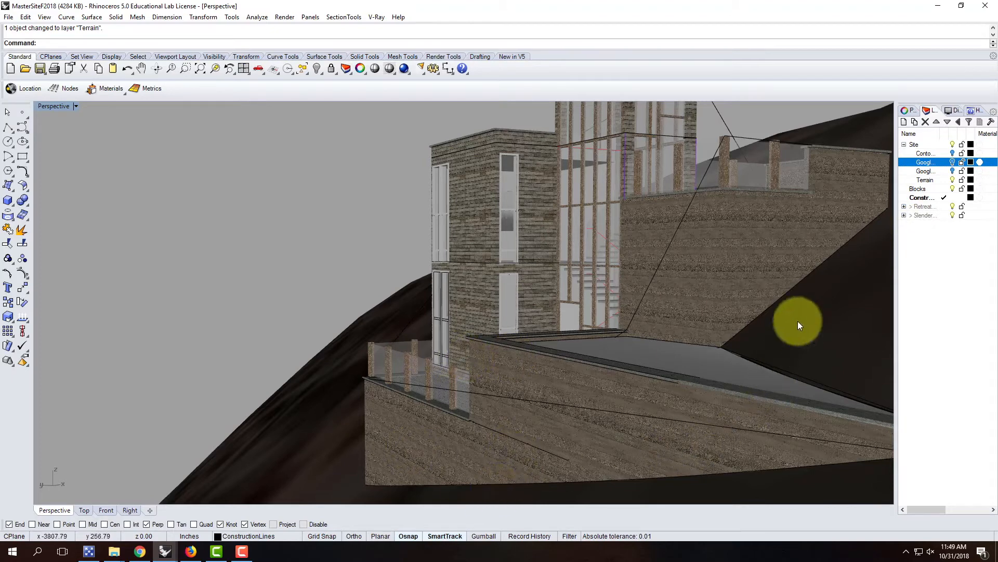
scroll(650, 416, down, 5)
scroll(459, 307, up, 5)
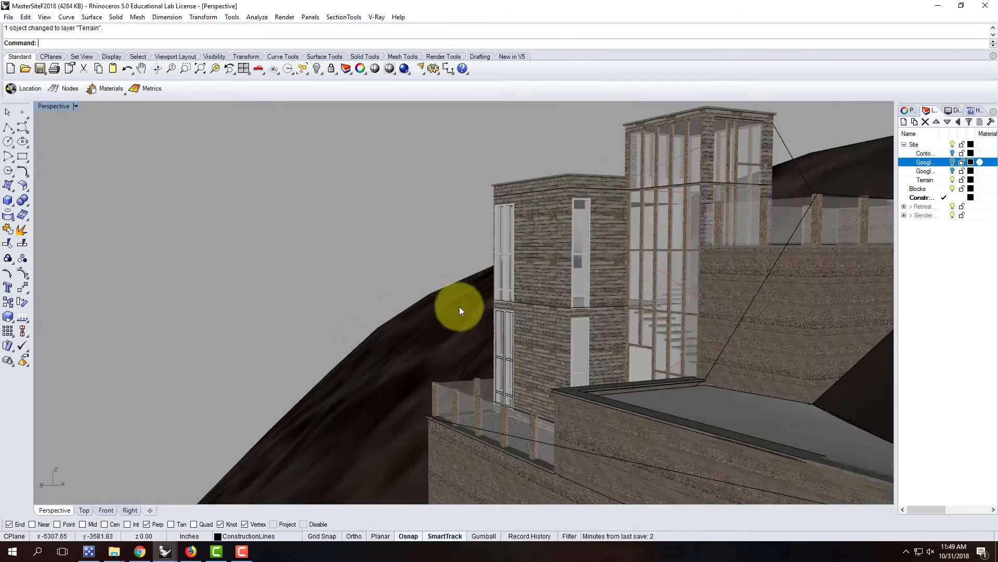
scroll(545, 391, up, 2)
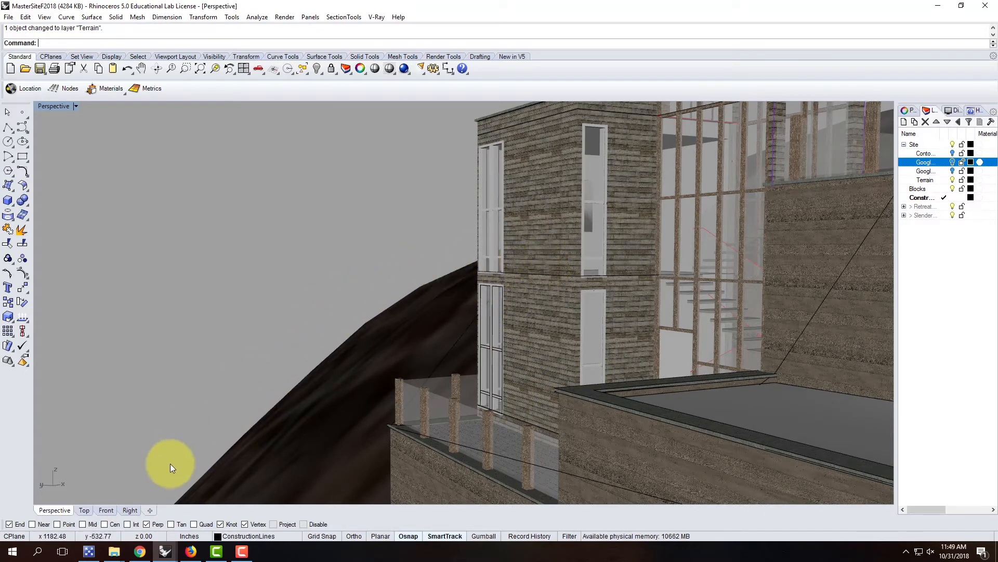
scroll(176, 448, down, 5)
right_drag(393, 441, 297, 418)
scroll(213, 375, up, 6)
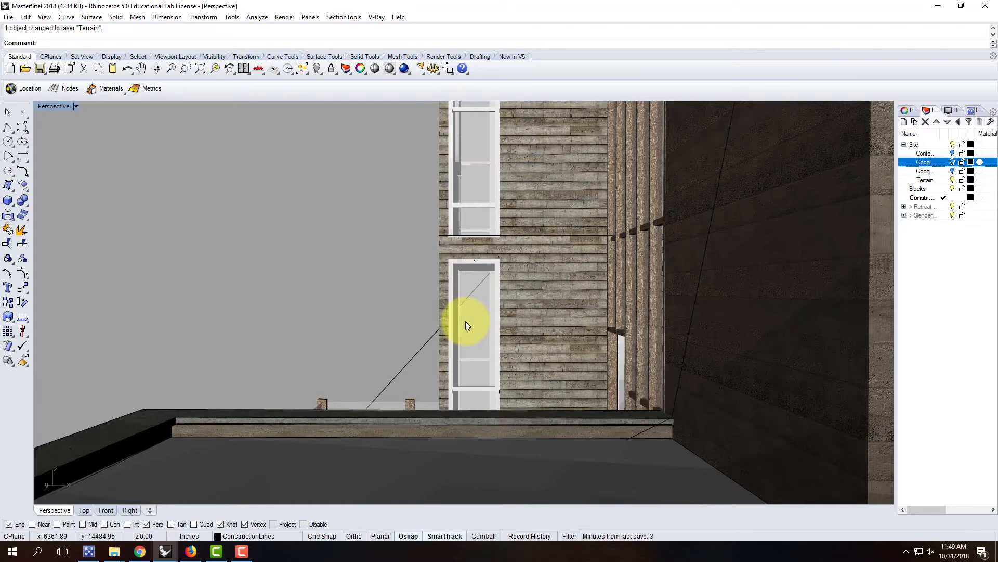
Review the building's scale and position against the whole textured terrain.
scroll(410, 236, down, 6)
right_drag(416, 246, 510, 258)
scroll(510, 258, down, 8)
right_drag(421, 300, 513, 296)
scroll(513, 295, down, 4)
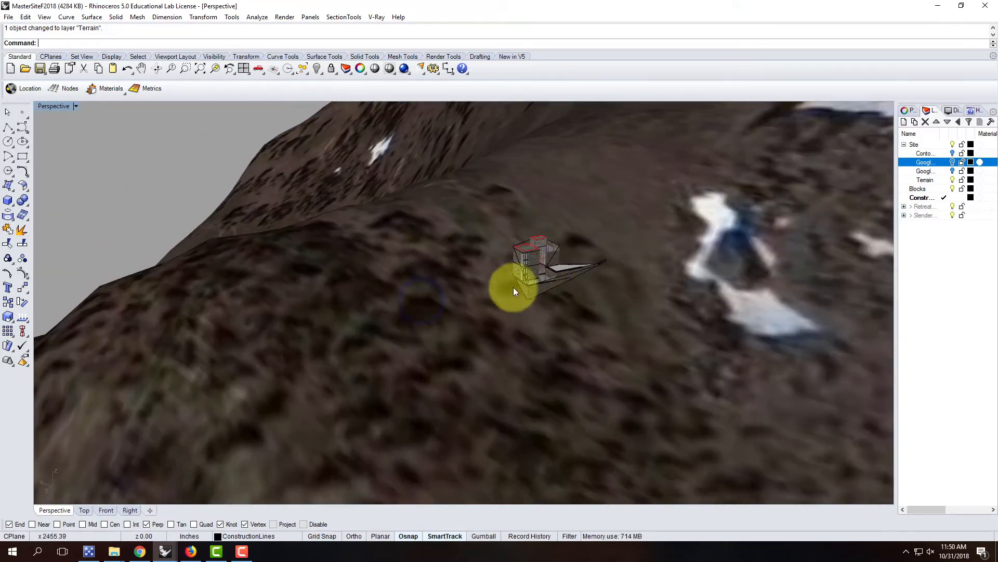
scroll(588, 291, down, 8)
right_drag(579, 297, 565, 277)
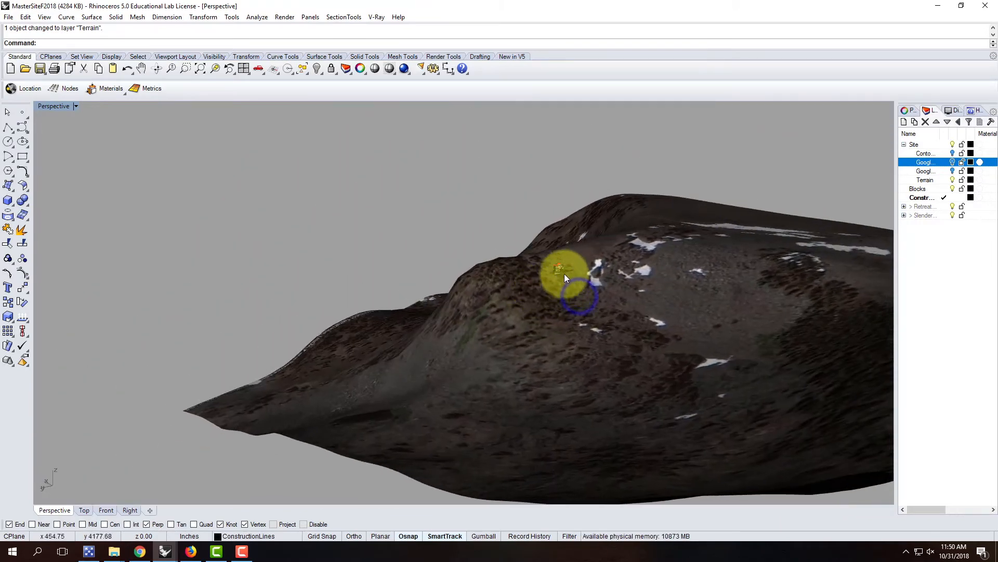
scroll(563, 274, up, 8)
right_drag(486, 290, 515, 300)
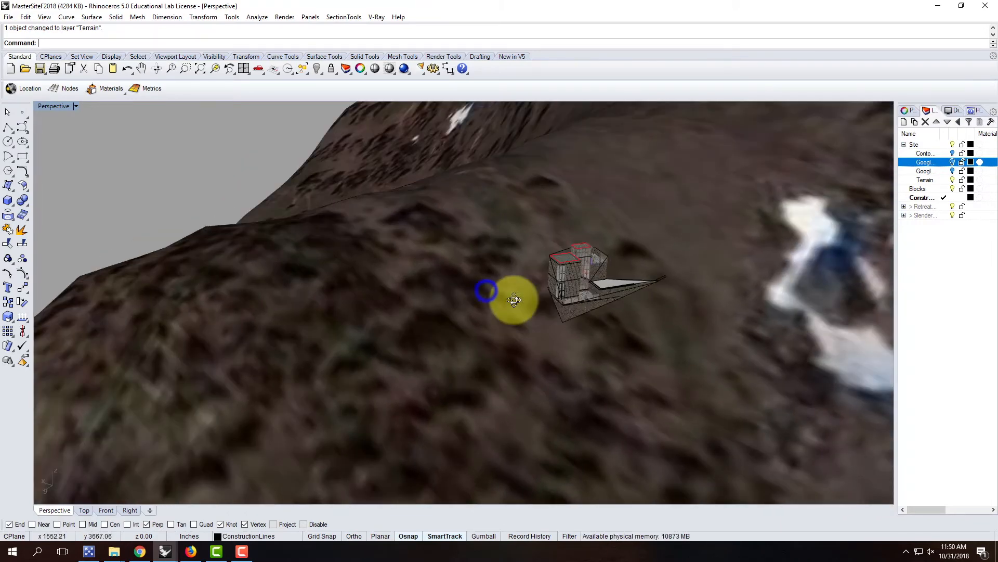
scroll(372, 213, down, 12)
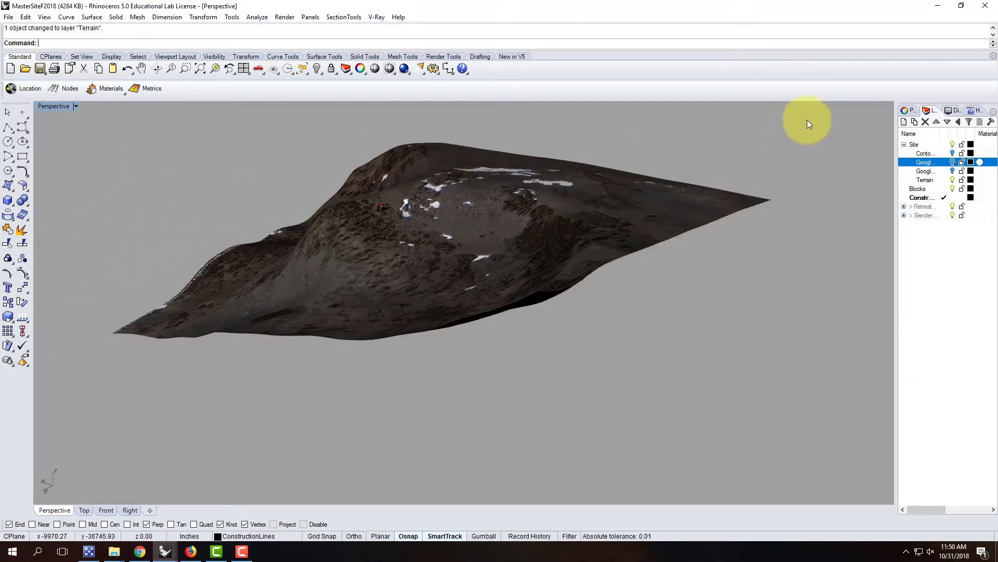
Save the MasterSiteF2018 file with the textured terrain.
click(10, 17)
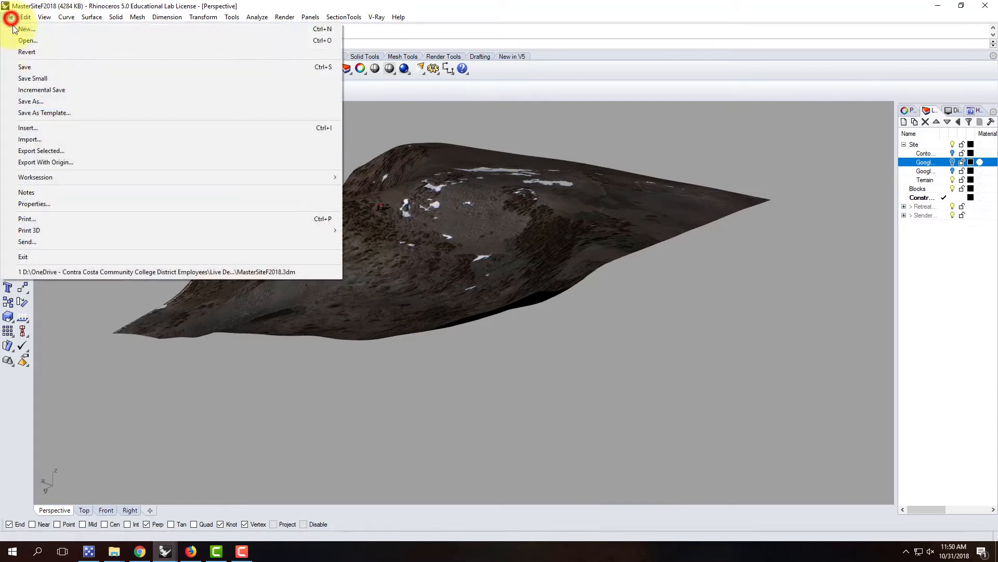
click(29, 66)
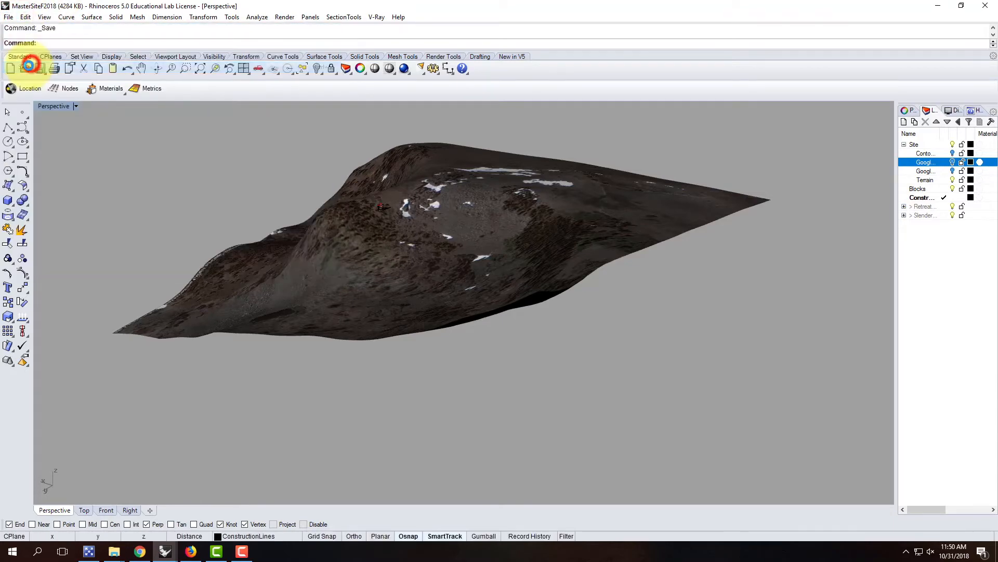
Switch to Chrome and review the Exercise 219 instructions on views, HDRI, sun, materials, landscape and final rendering.
click(140, 551)
click(54, 7)
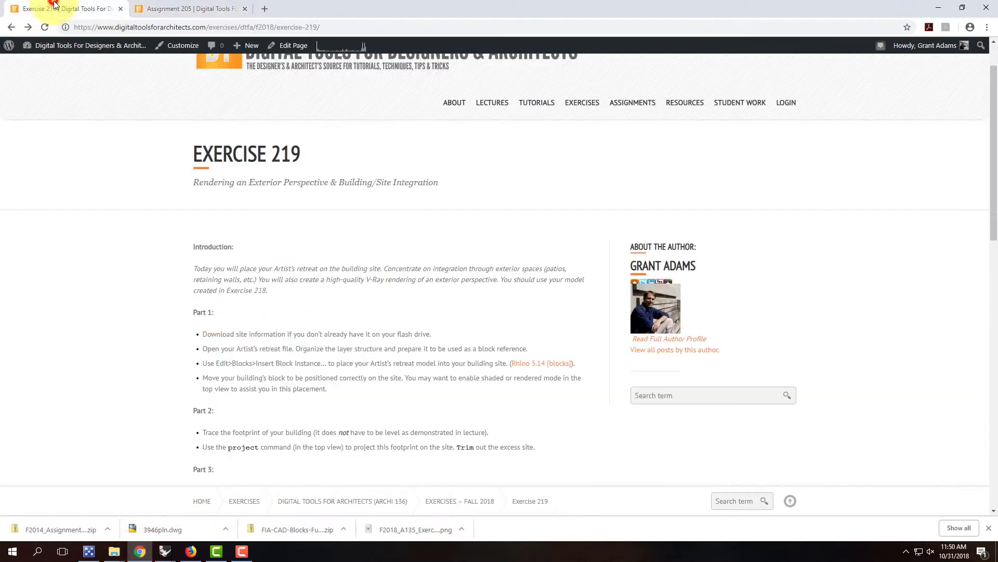
scroll(379, 250, down, 8)
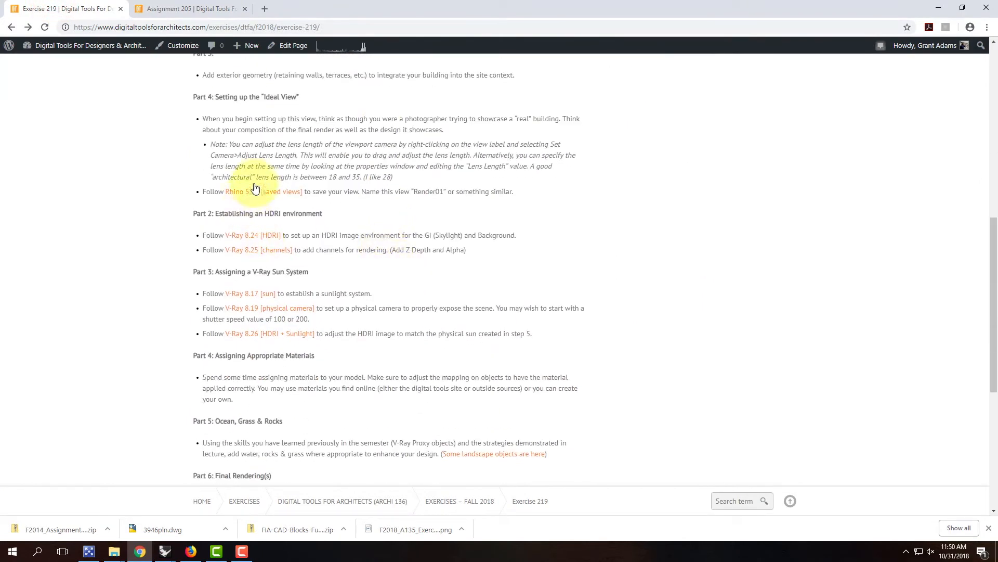
scroll(328, 176, down, 2)
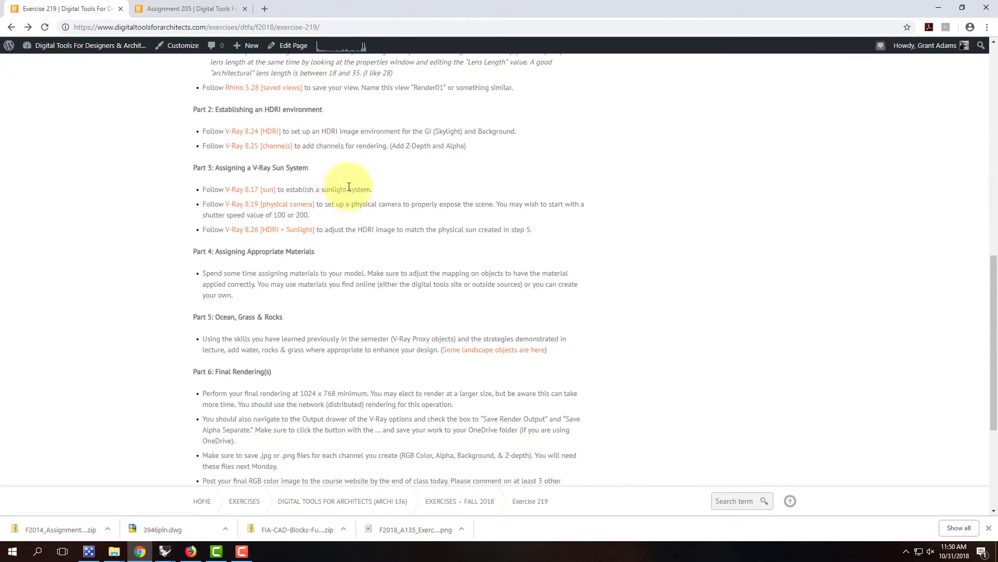
scroll(347, 188, down, 2)
scroll(291, 182, up, 3)
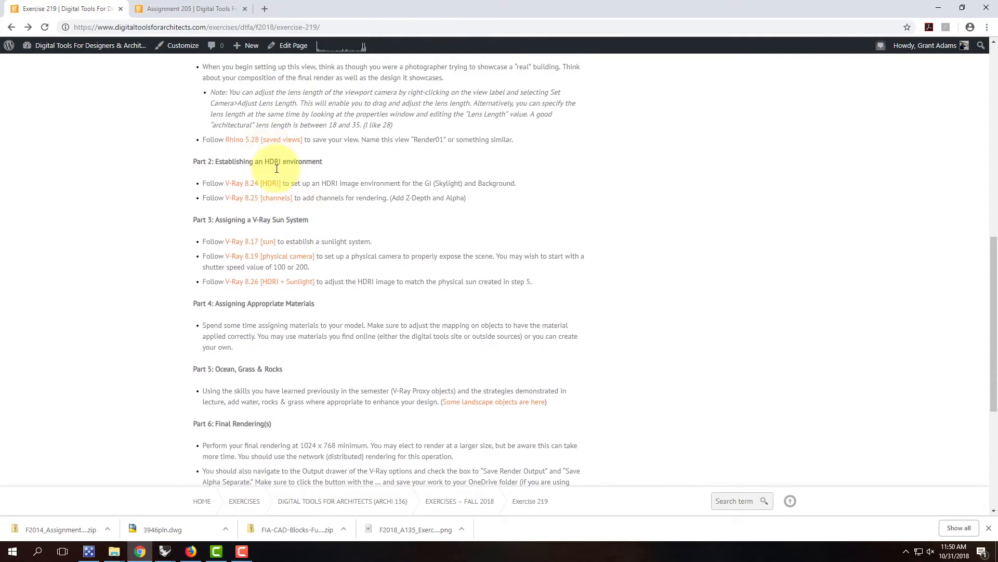
scroll(341, 231, down, 4)
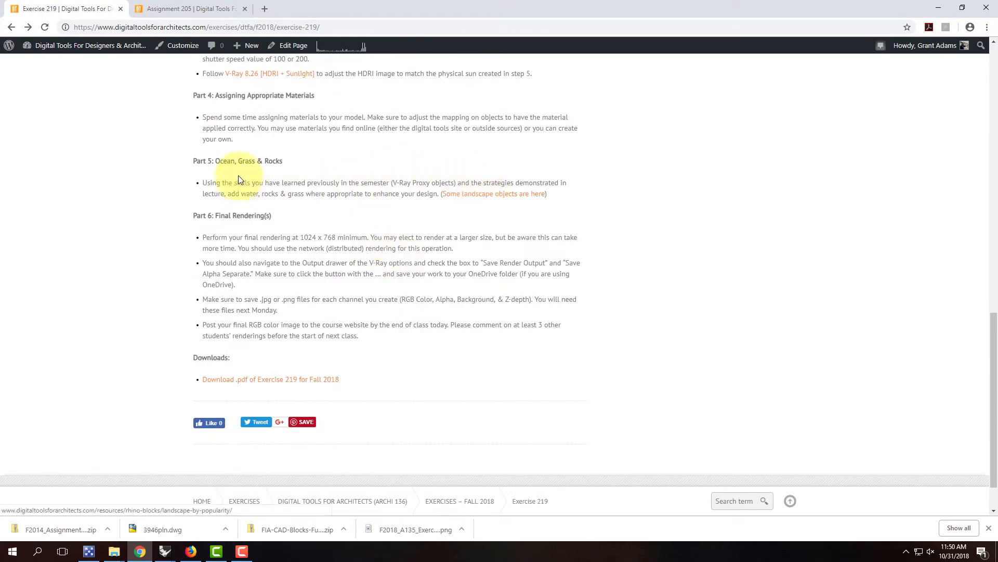
Open the Lake Tahoe entry from the exercise's linked landscape objects and look through its block and texture downloads.
click(495, 193)
scroll(507, 192, down, 2)
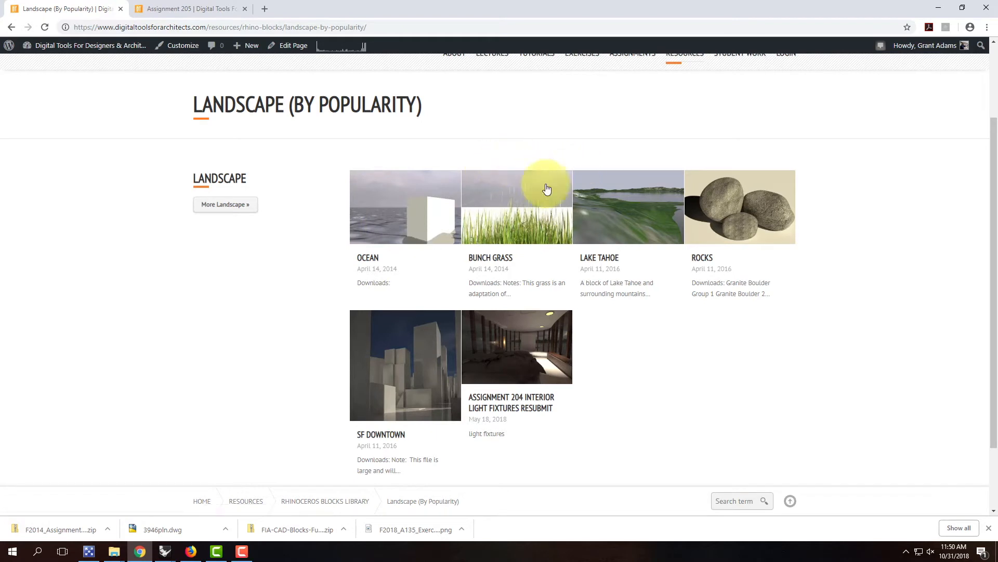
click(632, 232)
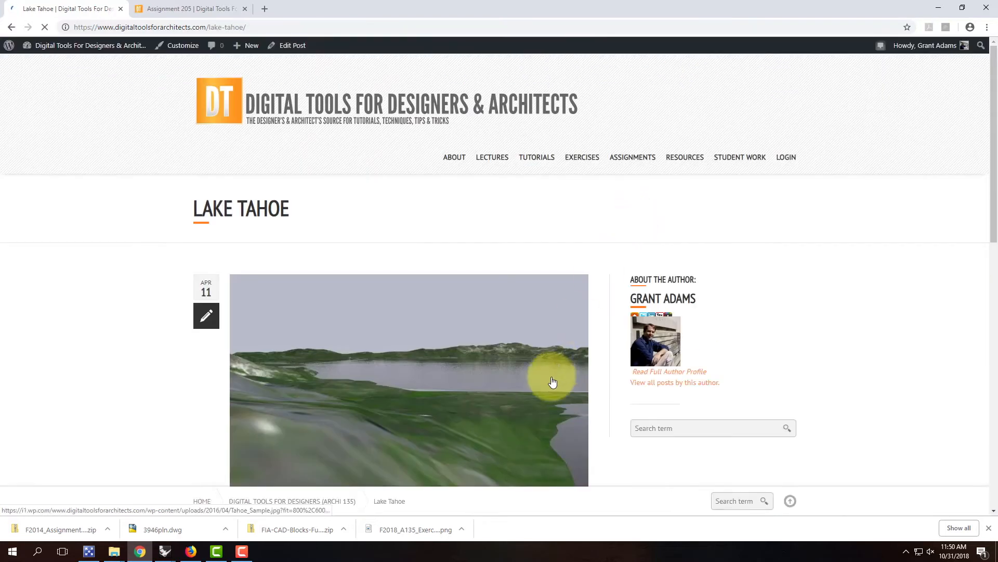
scroll(546, 354, down, 2)
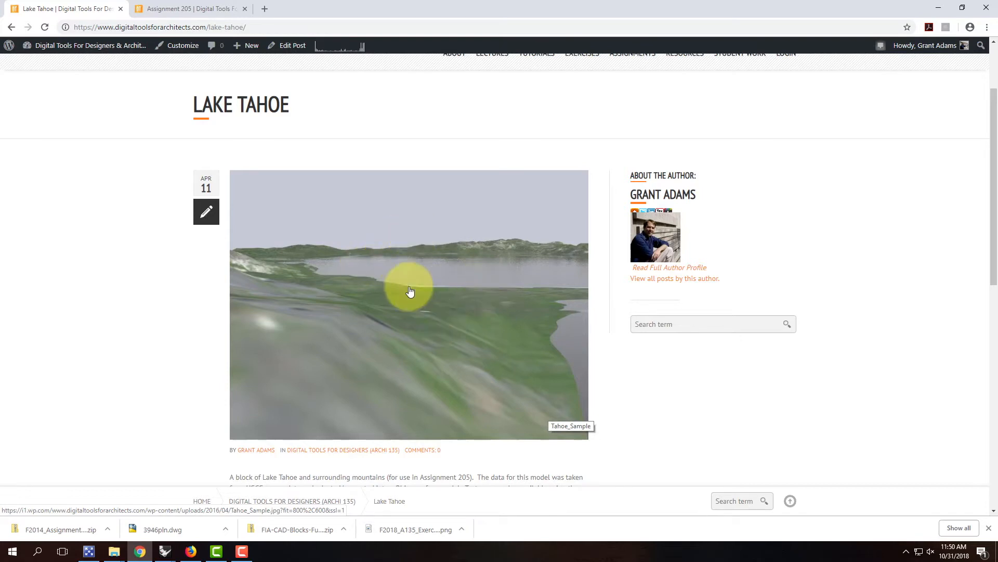
scroll(410, 291, down, 4)
scroll(387, 200, down, 2)
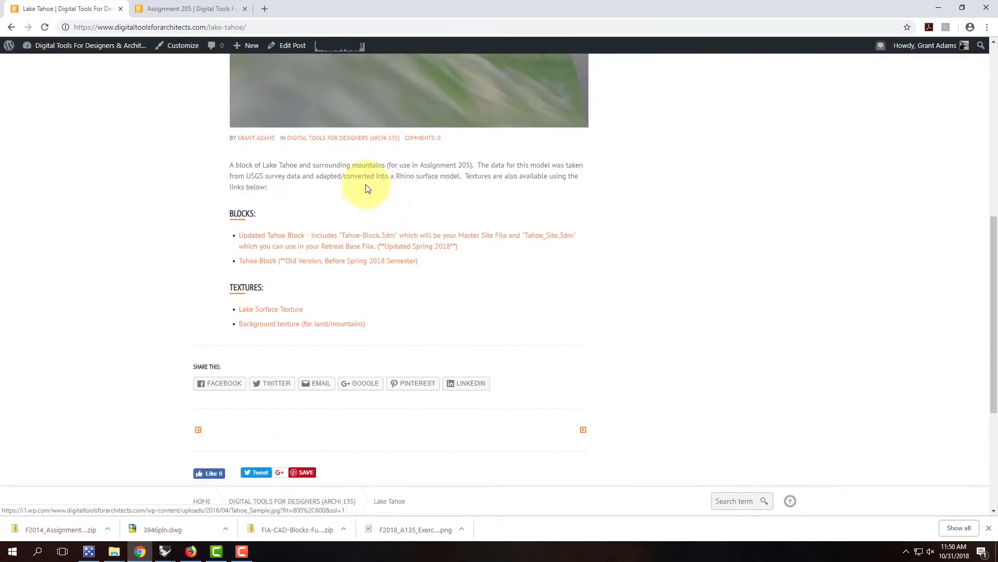
Download the Lake Surface Texture and the Updated Tahoe Block, and show the Tahoe-Site-Files archive in its download folder.
click(289, 312)
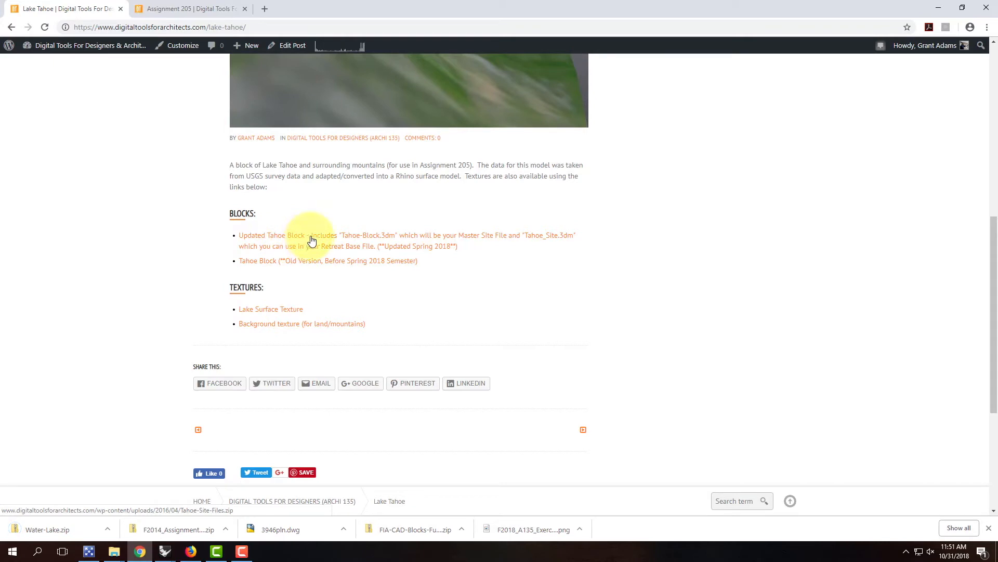
click(311, 240)
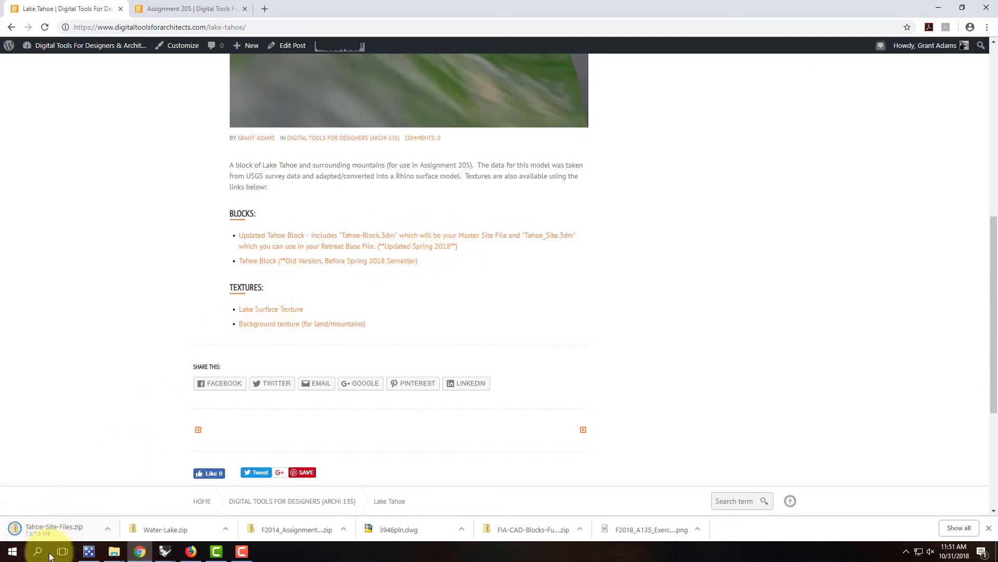
click(108, 529)
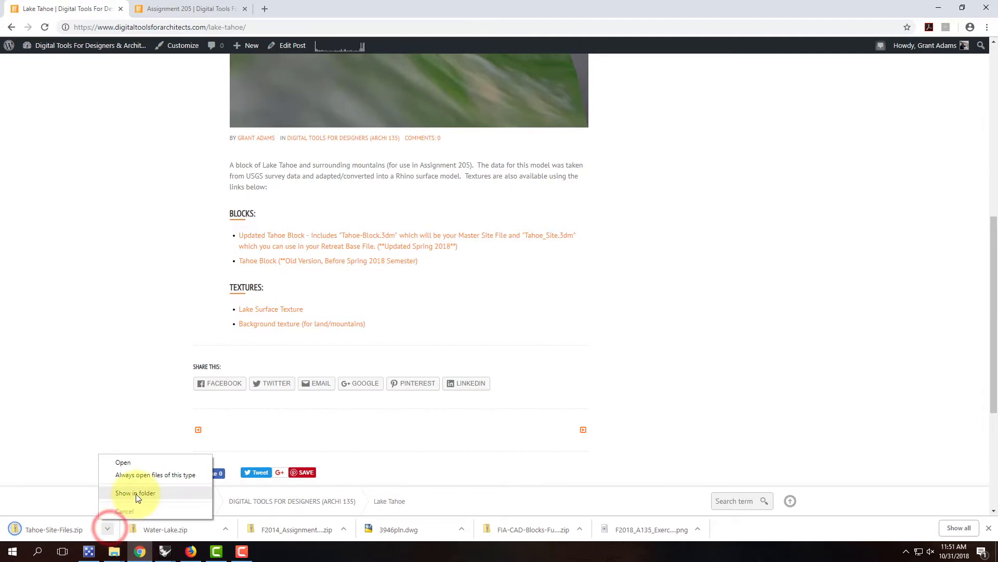
click(136, 494)
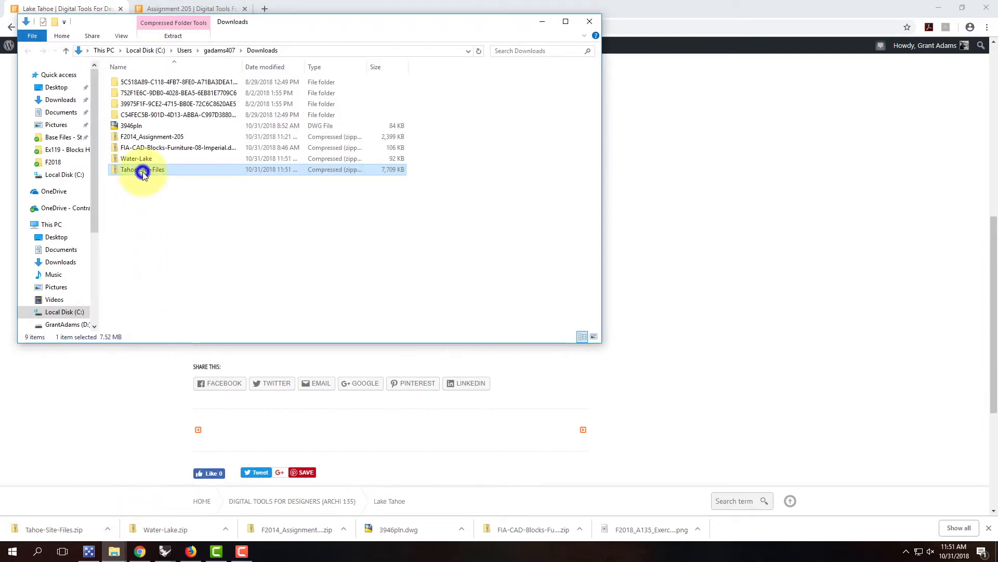
Start extracting the Tahoe-Site-Files archive and browse to the F2018 folder in A205 - Artist's Retreat as the destination.
right_click(144, 174)
click(186, 204)
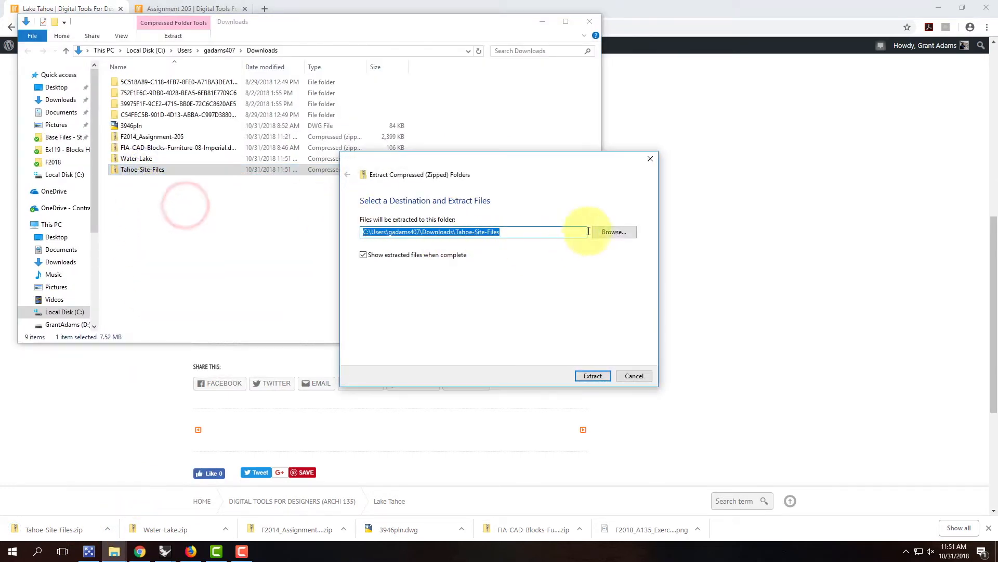
click(617, 231)
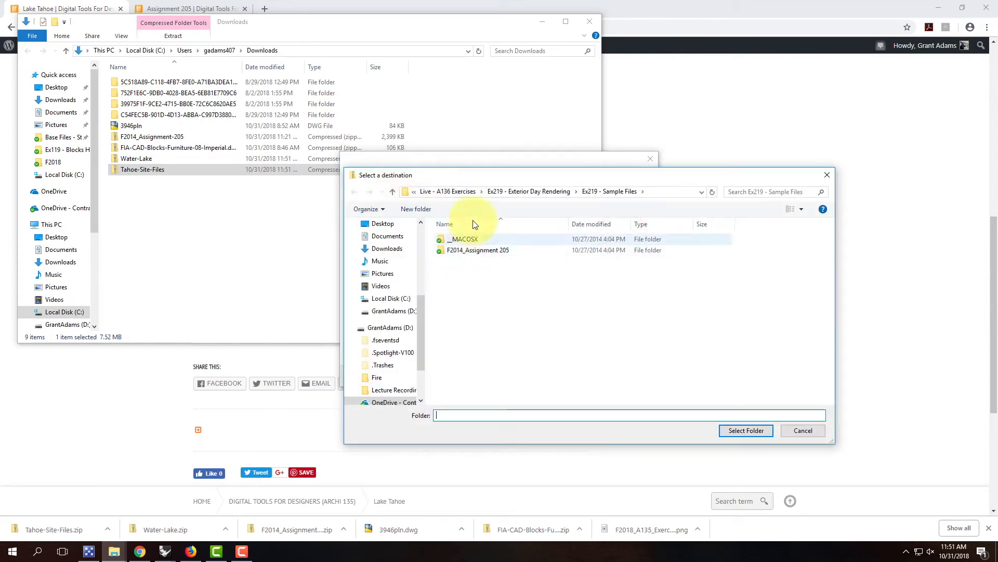
scroll(390, 364, down, 1)
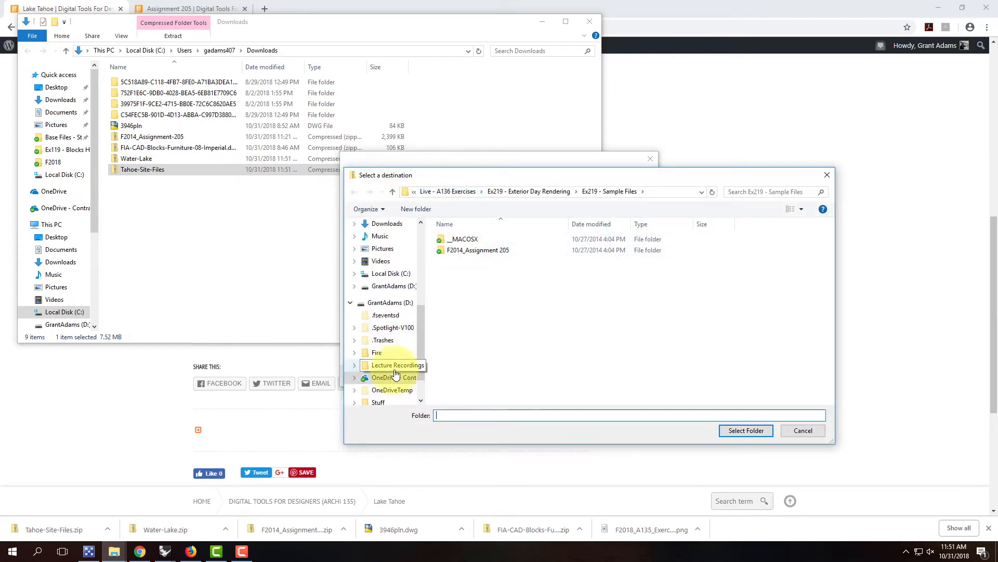
click(394, 377)
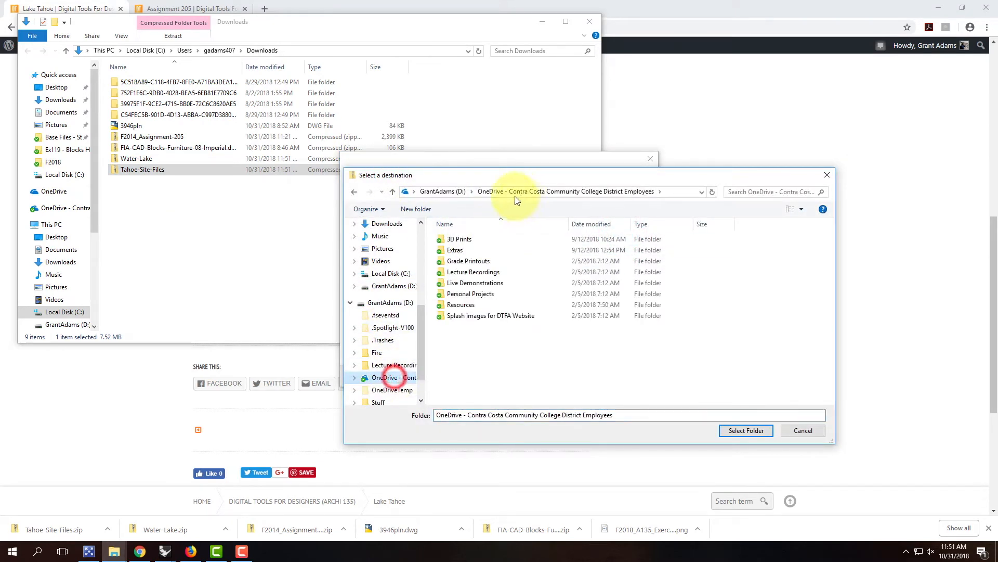
double_click(473, 283)
double_click(467, 250)
double_click(470, 240)
double_click(454, 262)
right_click(546, 249)
mouse_move(582, 306)
click(676, 318)
text(Tah)
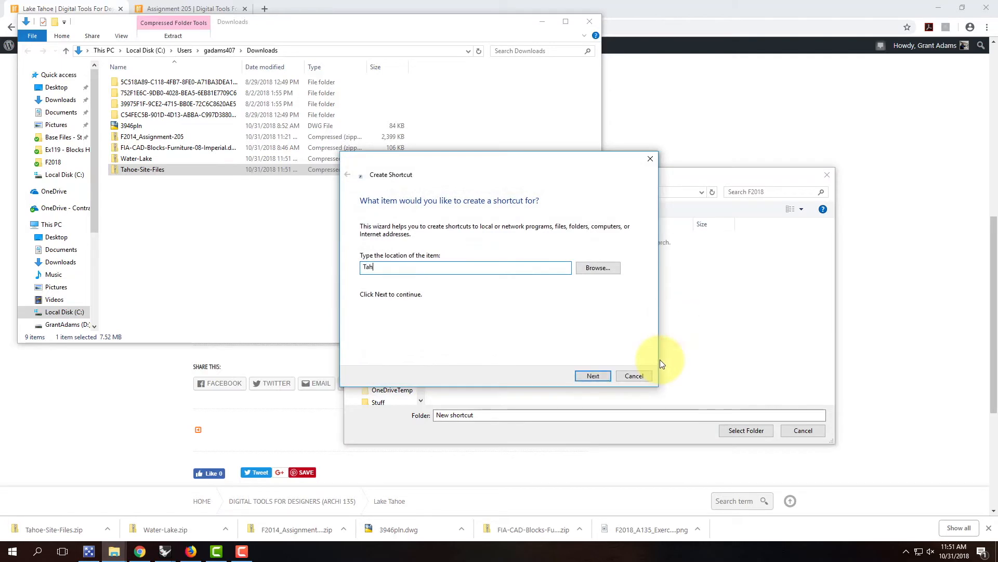
text(oeSite)
key(Return)
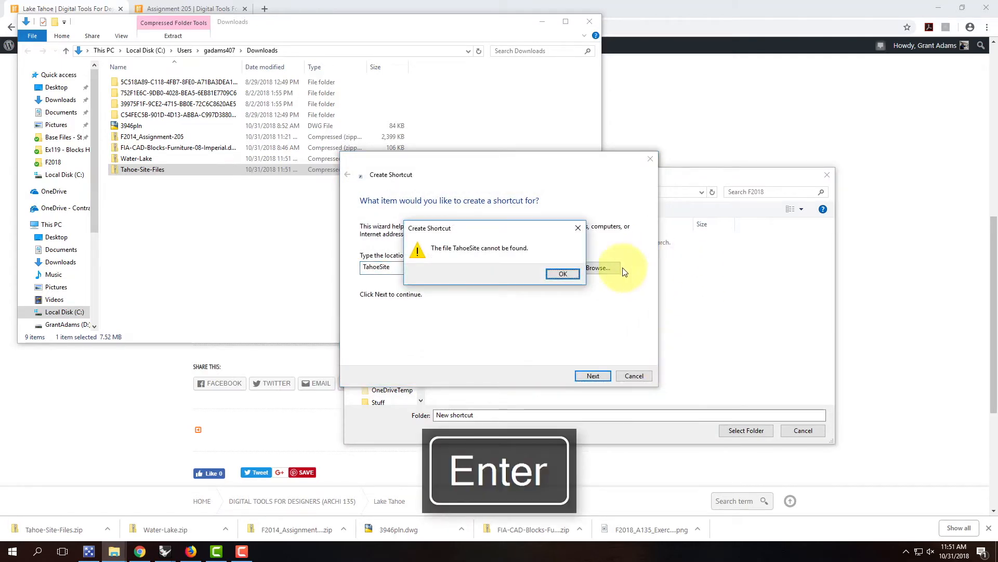
click(564, 273)
click(592, 375)
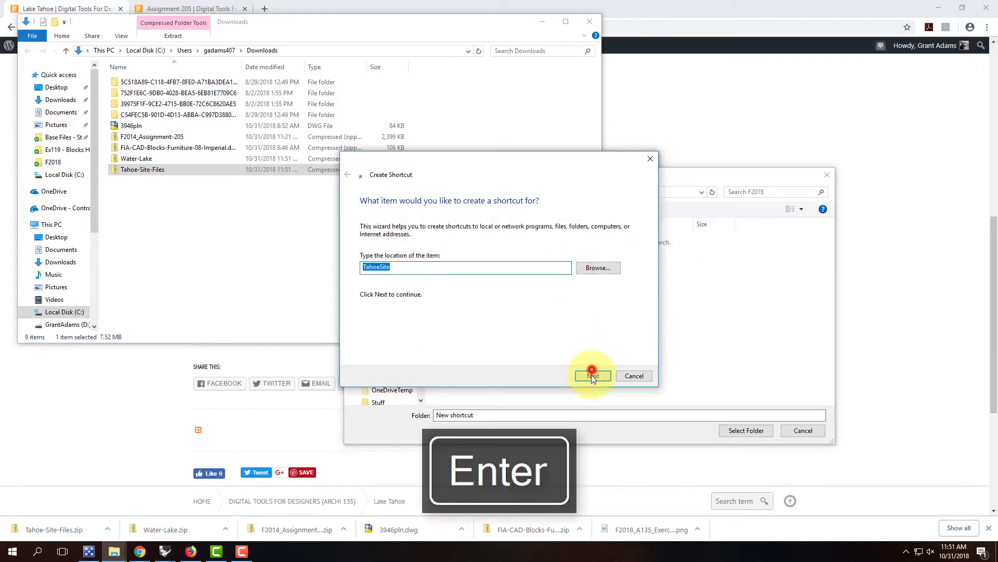
click(566, 273)
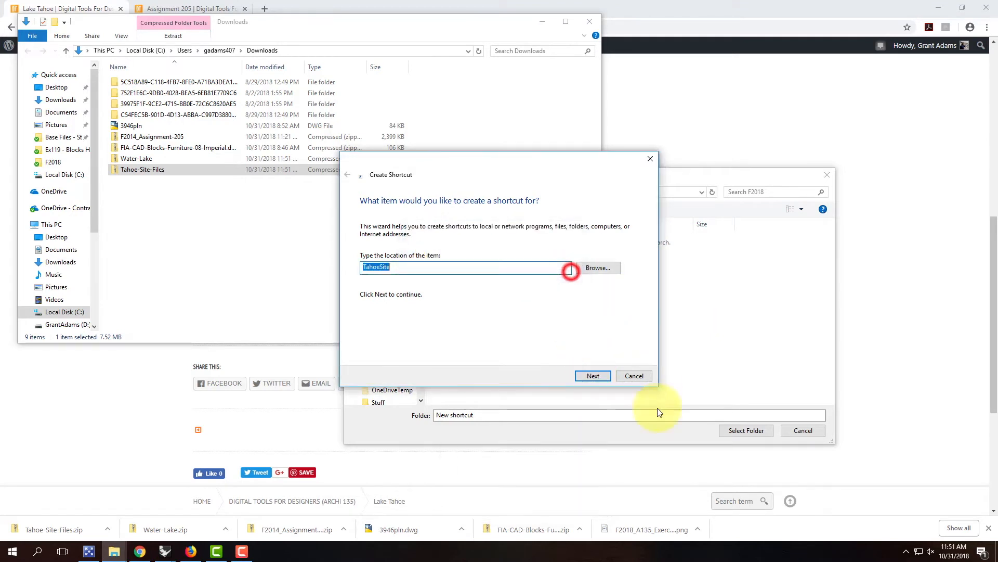
click(641, 380)
Create a folder named TahoeSite inside F2018 and extract the Tahoe site files into it.
right_click(554, 276)
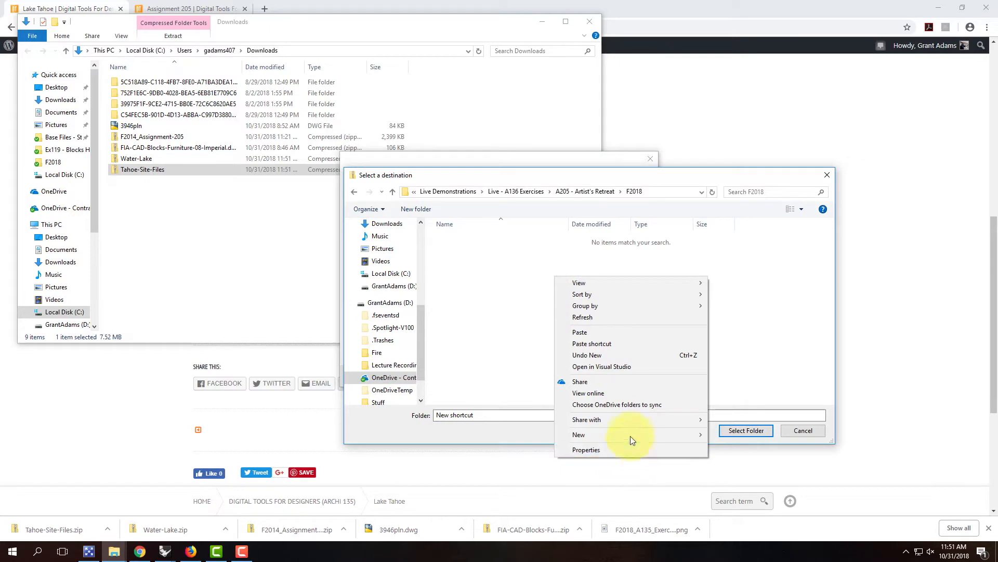
mouse_move(632, 436)
click(762, 292)
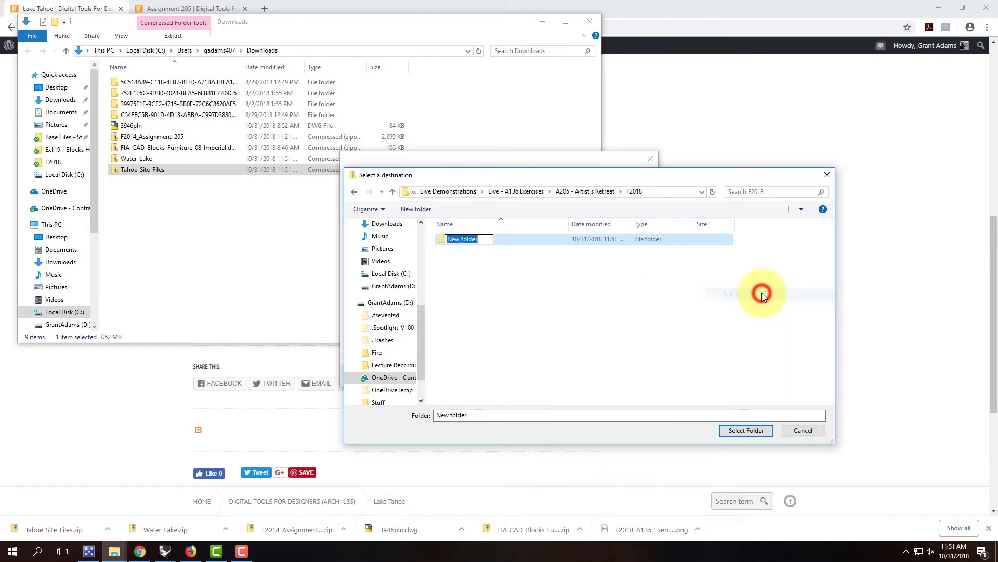
text(t)
key(BackSpace)
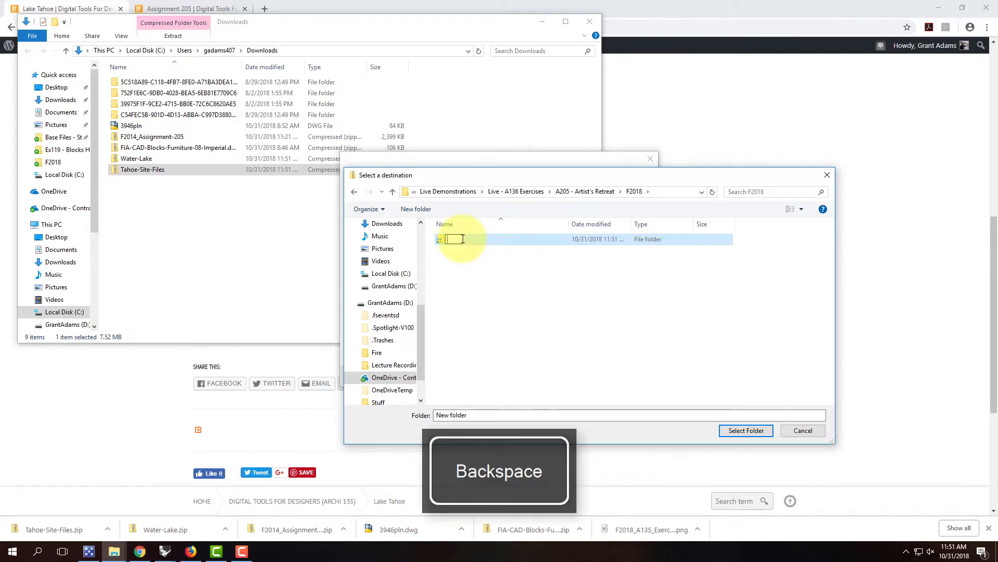
text(TahoeSite)
key(Return)
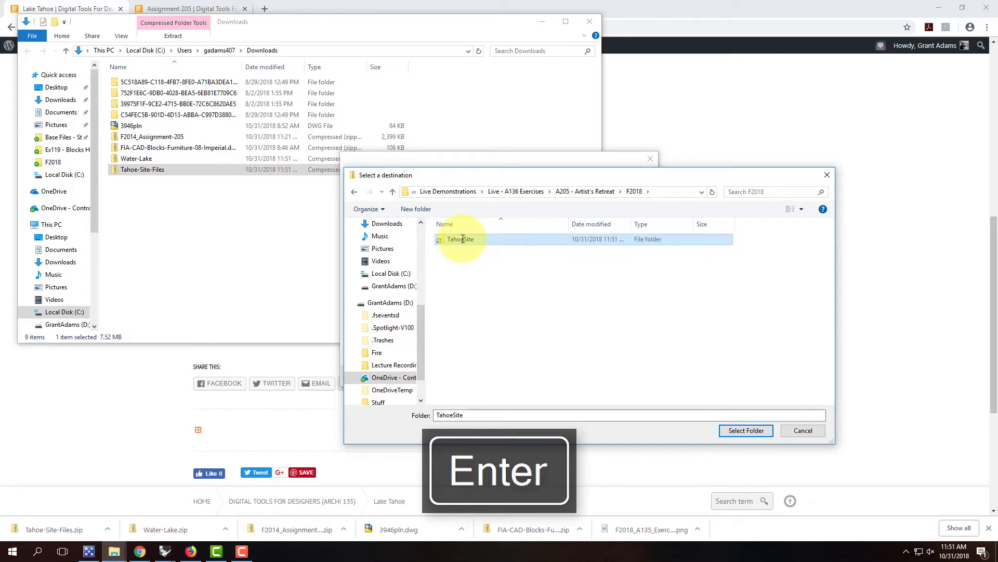
double_click(463, 240)
click(733, 430)
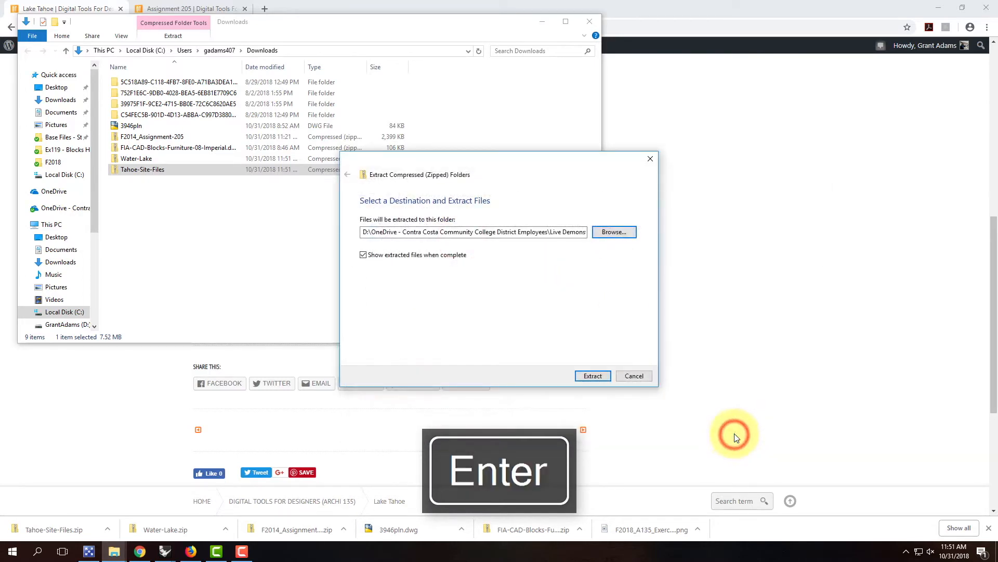
click(588, 378)
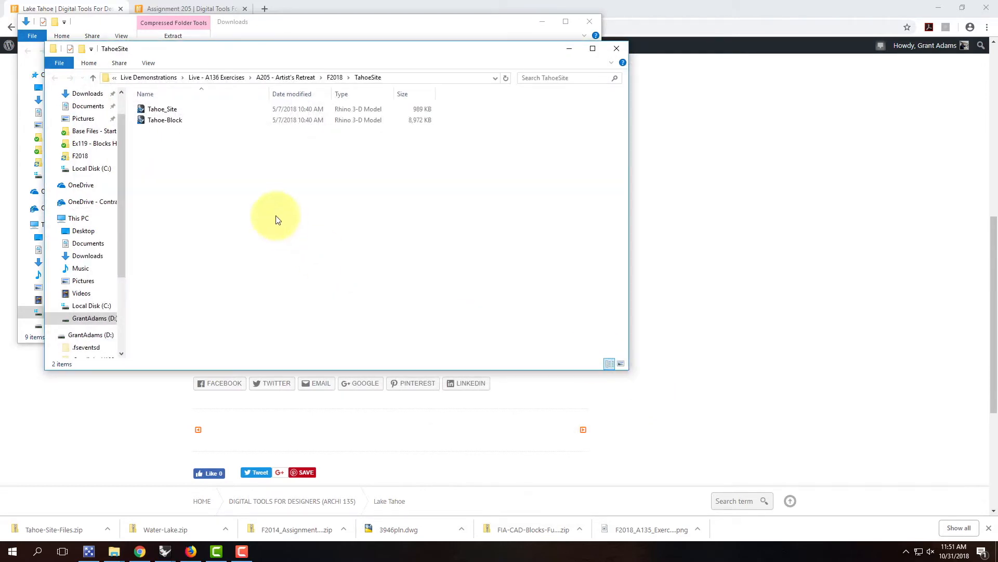
Open the Tahoe-Block model in Rhino and examine the site cut-out within the surrounding lake and mountain terrain.
click(181, 125)
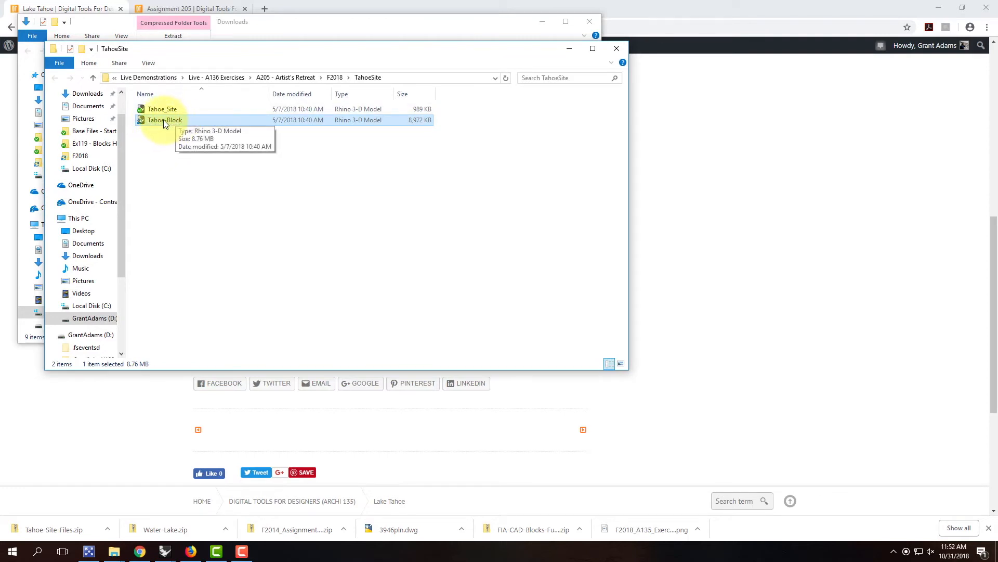
double_click(161, 120)
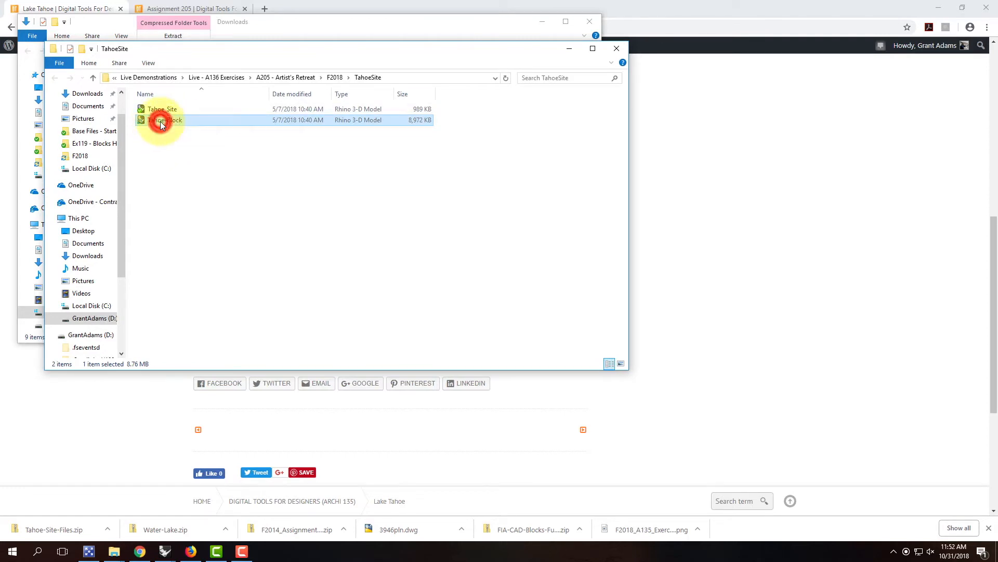
click(478, 203)
click(551, 328)
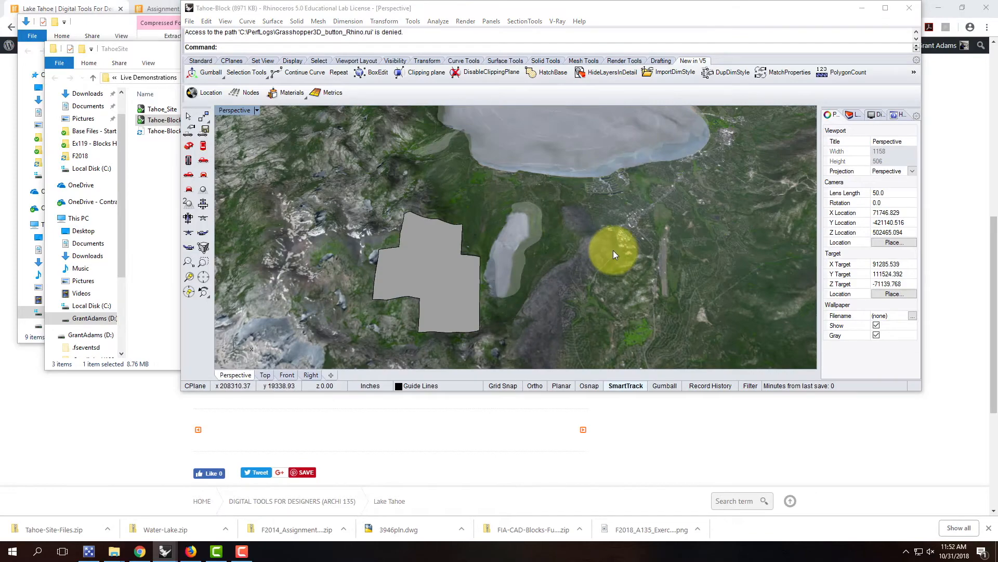
right_drag(622, 271, 521, 236)
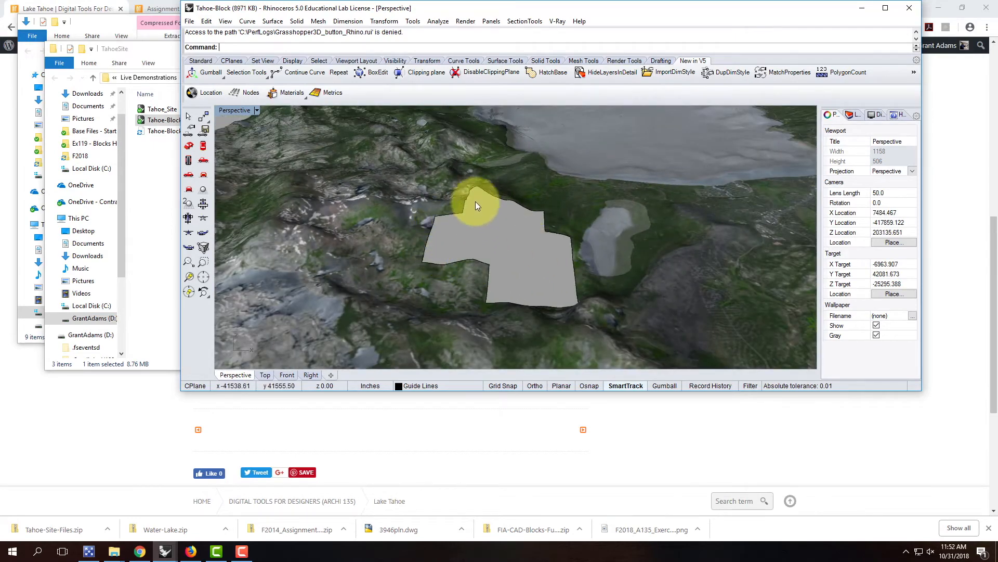
scroll(622, 263, down, 8)
right_drag(626, 264, 479, 240)
scroll(538, 264, down, 6)
right_drag(539, 264, 593, 266)
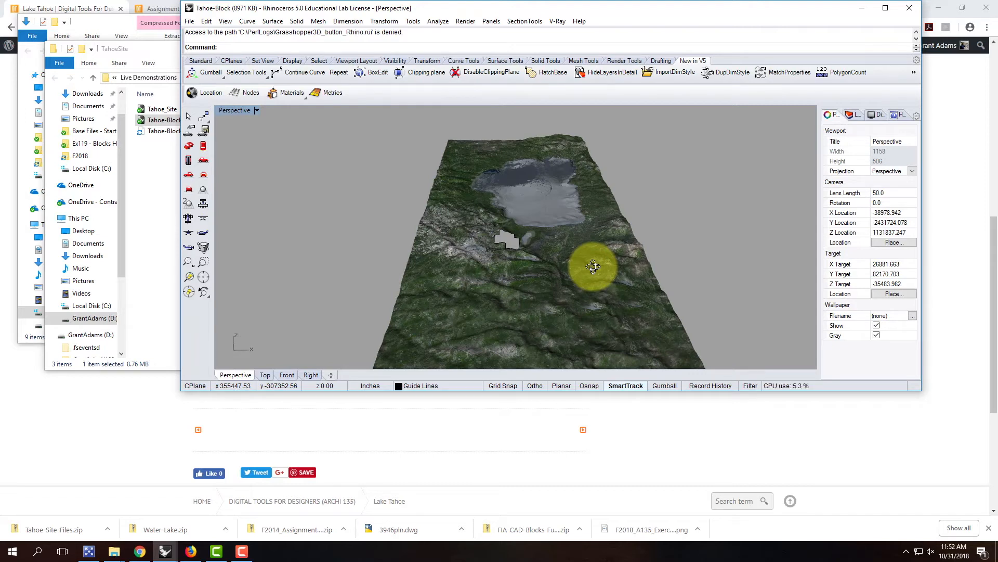
scroll(516, 248, up, 2)
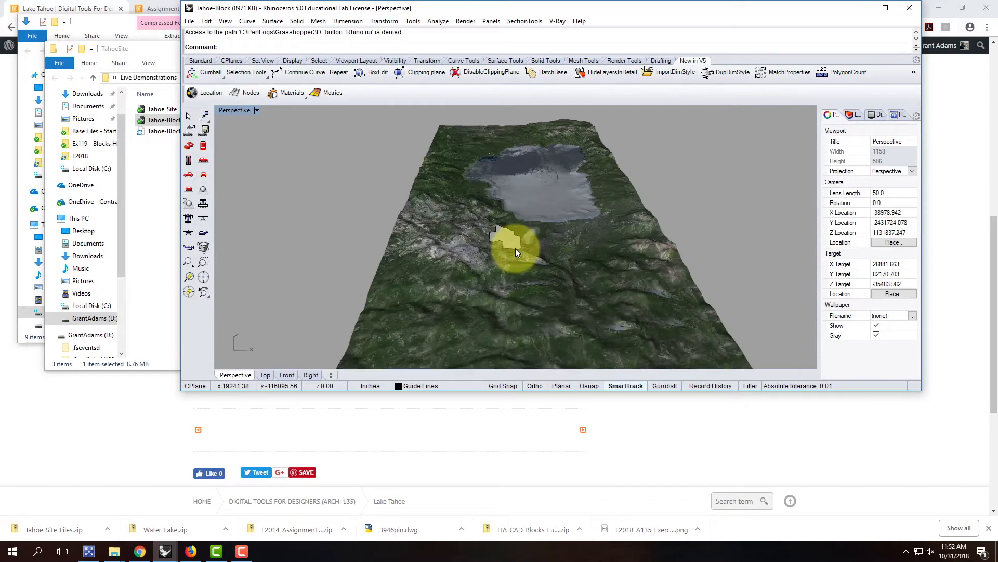
Open the Tahoe_Site model from the TahoeSite folder, declining the V-Ray bug report, and examine its textured terrain up close and as a whole.
click(162, 110)
double_click(170, 112)
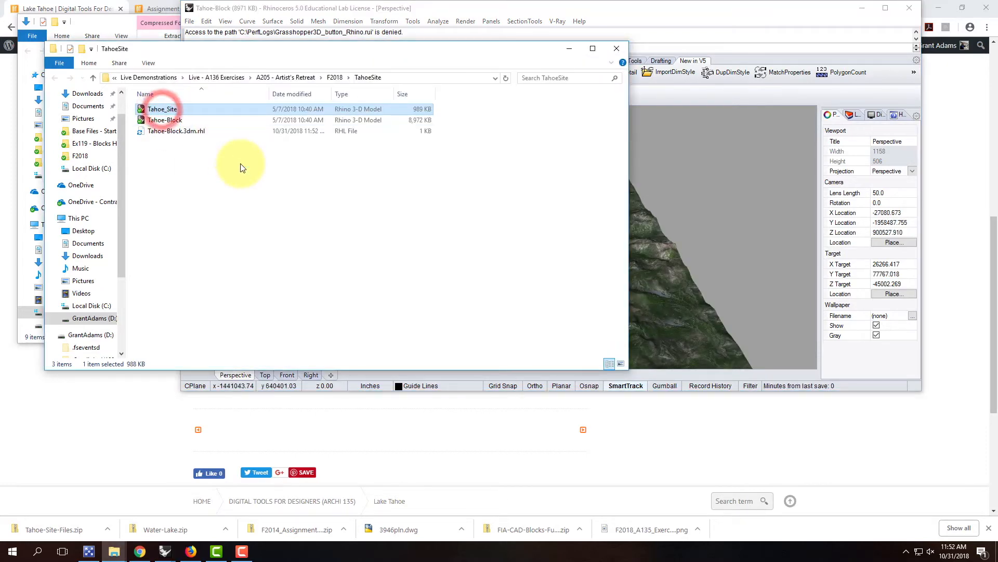
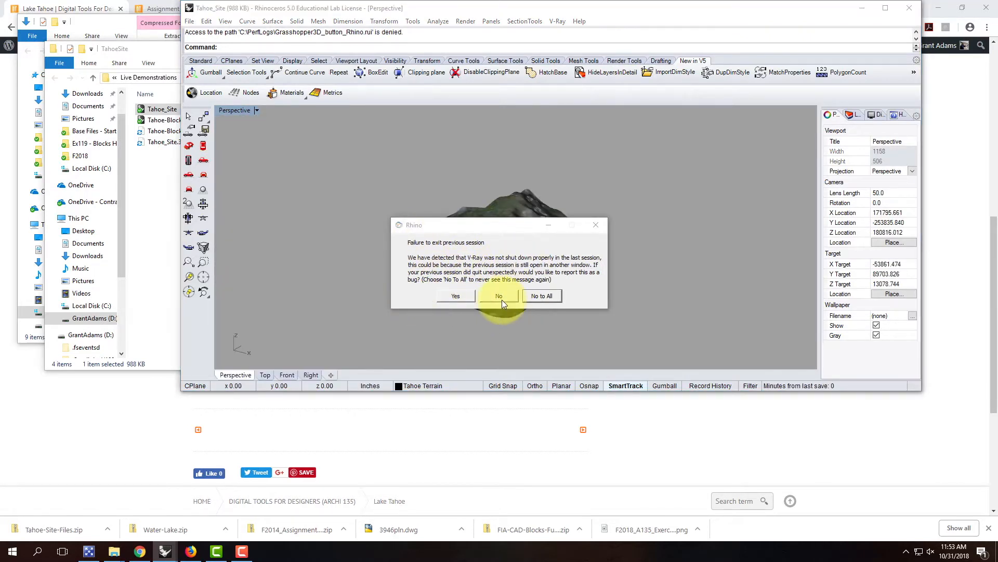
click(539, 299)
right_drag(646, 282, 479, 211)
scroll(484, 277, up, 6)
scroll(605, 244, up, 4)
right_drag(598, 243, 504, 248)
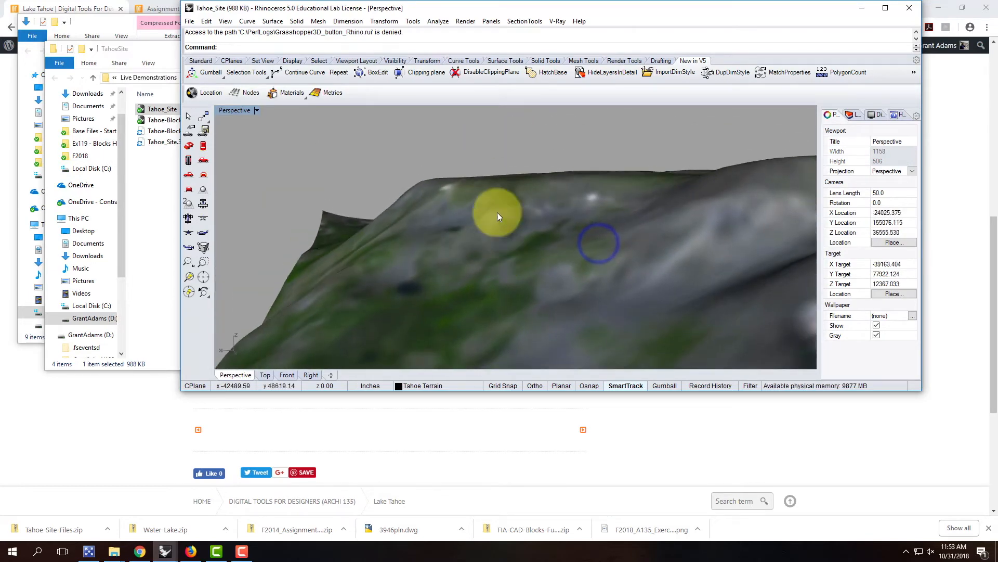
scroll(518, 196, up, 9)
right_drag(485, 230, 519, 212)
scroll(519, 226, down, 10)
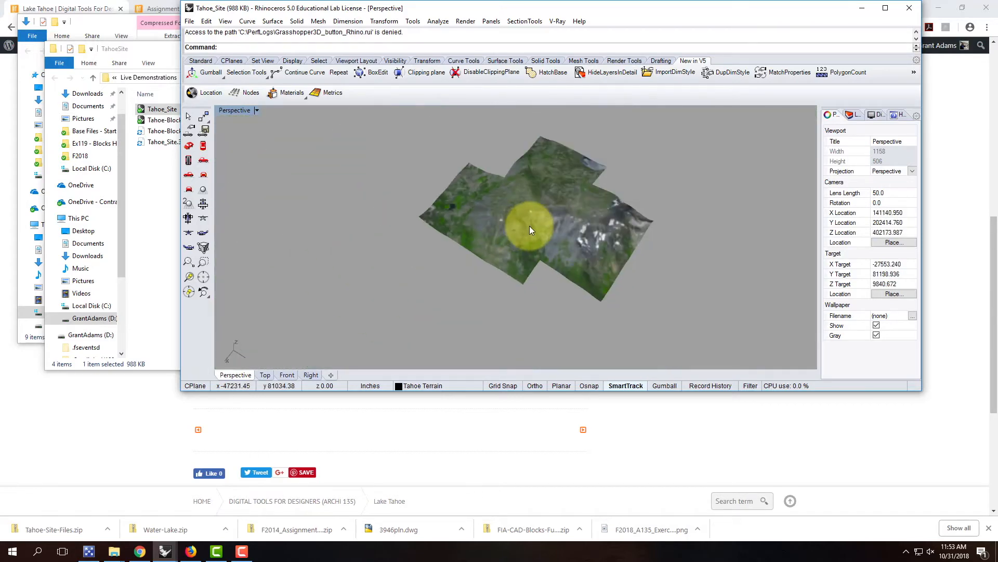
scroll(537, 229, up, 6)
scroll(535, 228, down, 4)
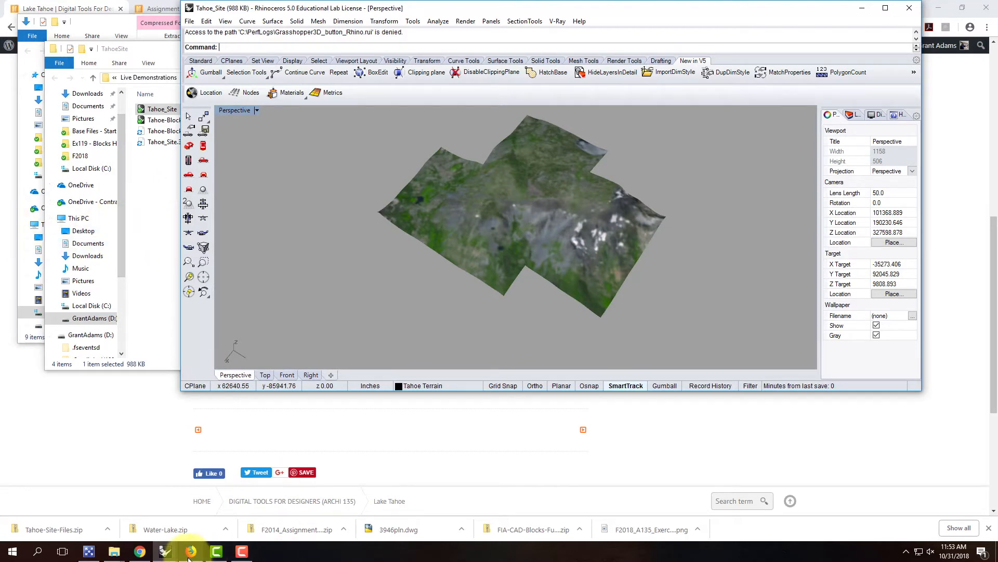
Switch to the MasterSiteF2018 model and start inserting a block instance.
click(165, 553)
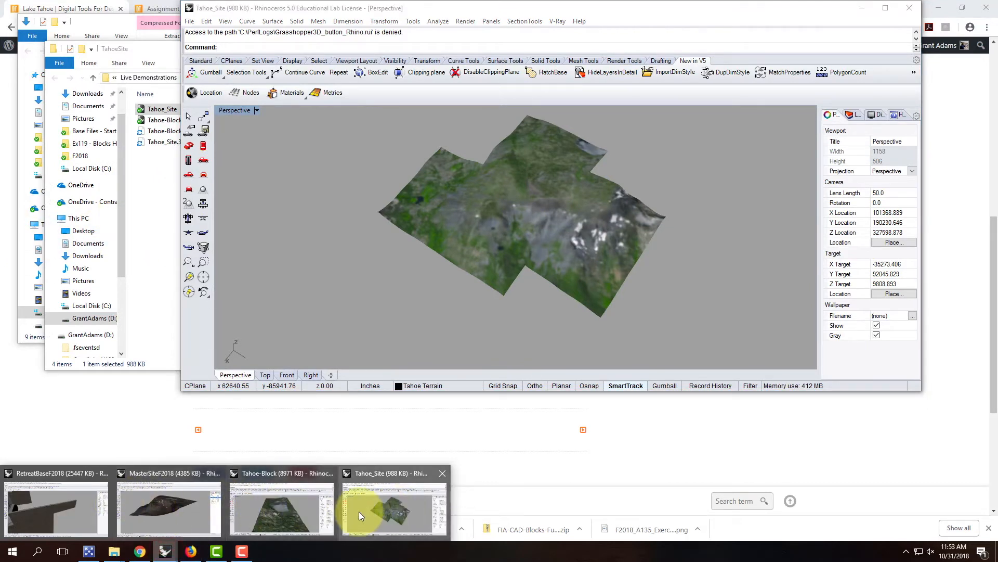
click(152, 510)
click(8, 17)
click(9, 17)
click(25, 17)
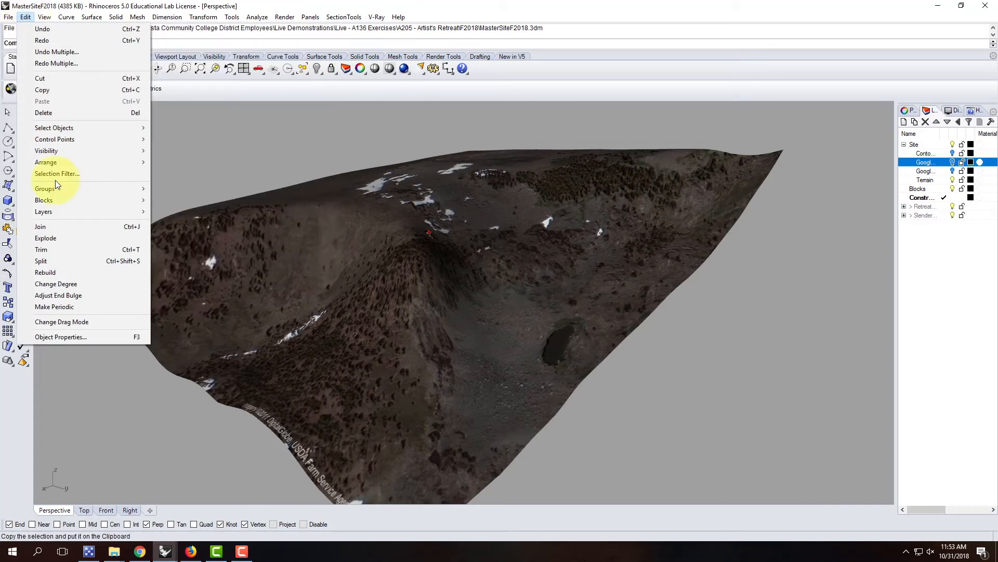
mouse_move(61, 200)
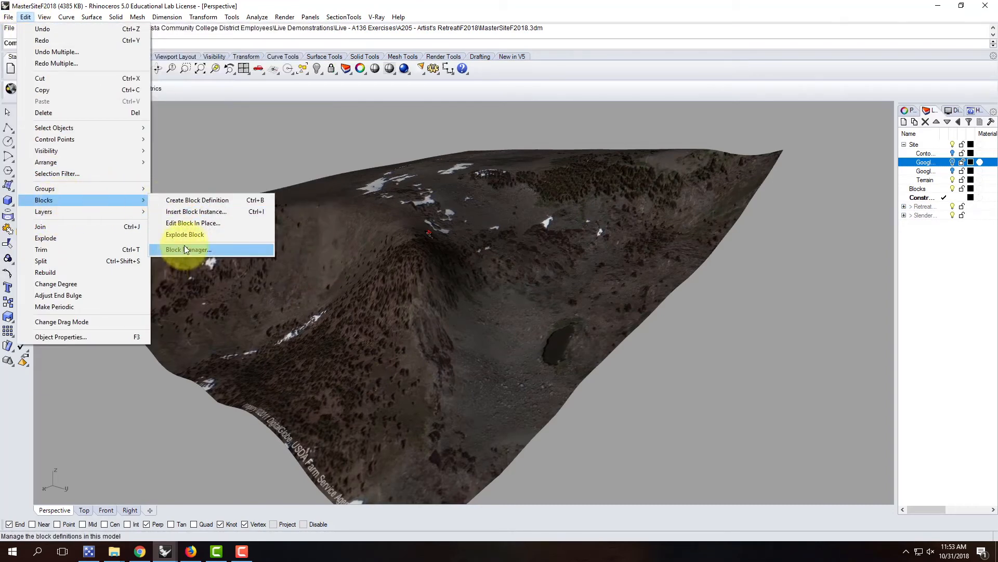
click(189, 211)
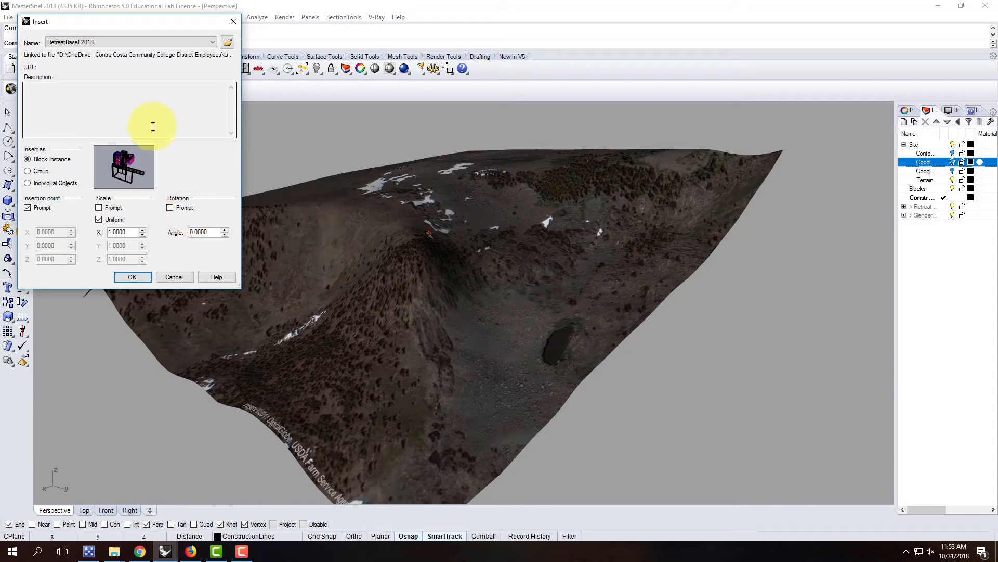
Try to insert the Tahoe_Site model from the TahoeSite folder as a linked block with reference layers.
click(229, 42)
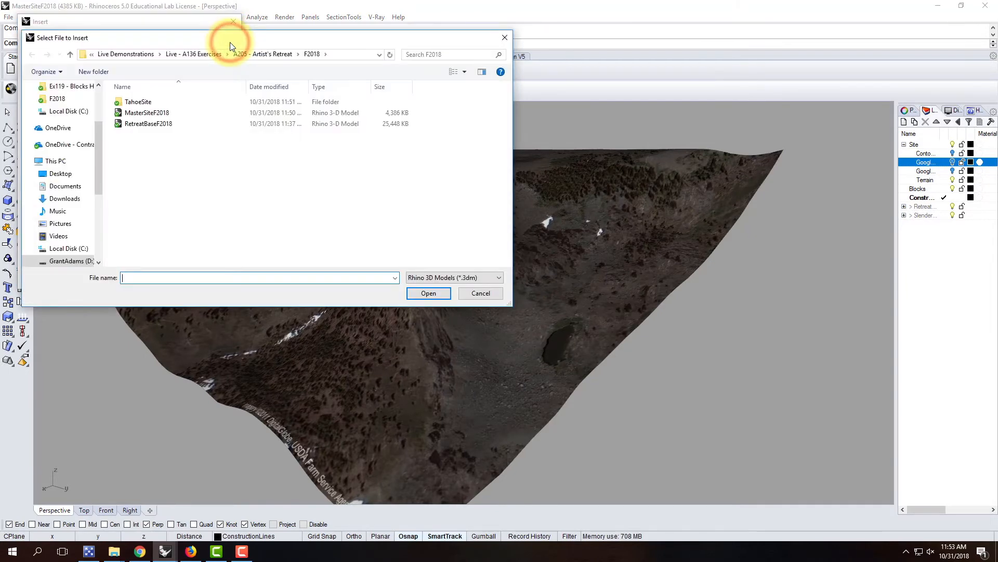
double_click(145, 101)
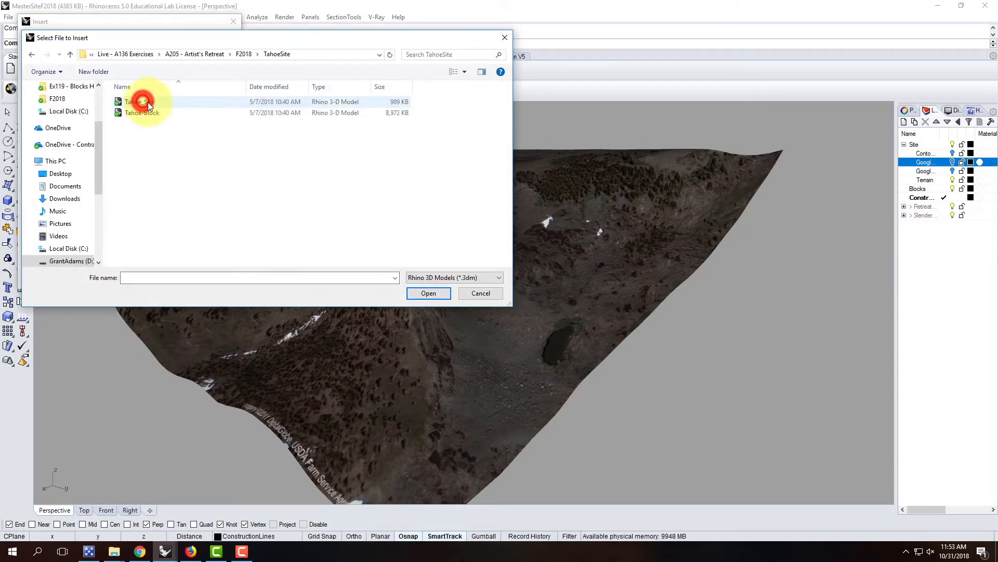
click(146, 102)
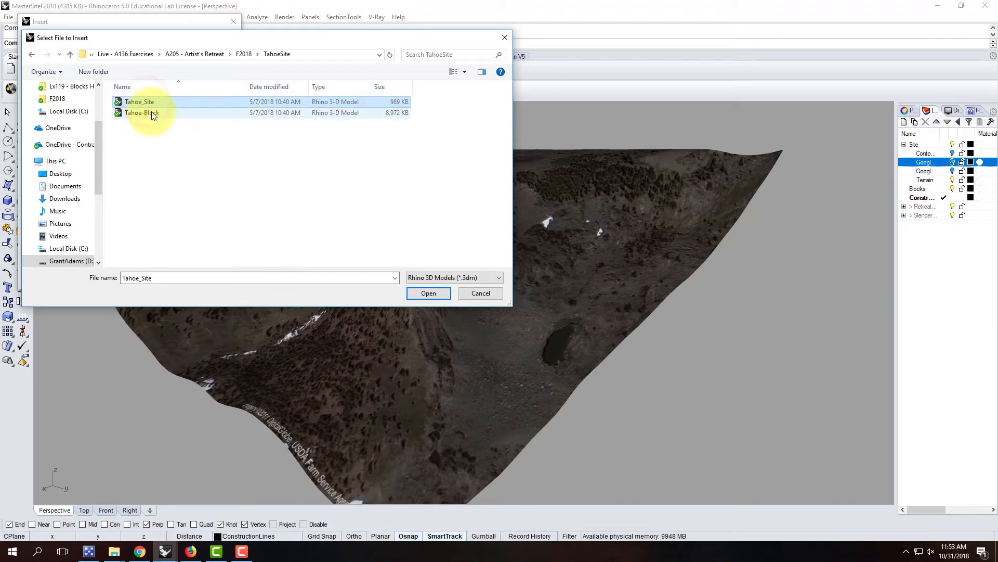
click(439, 293)
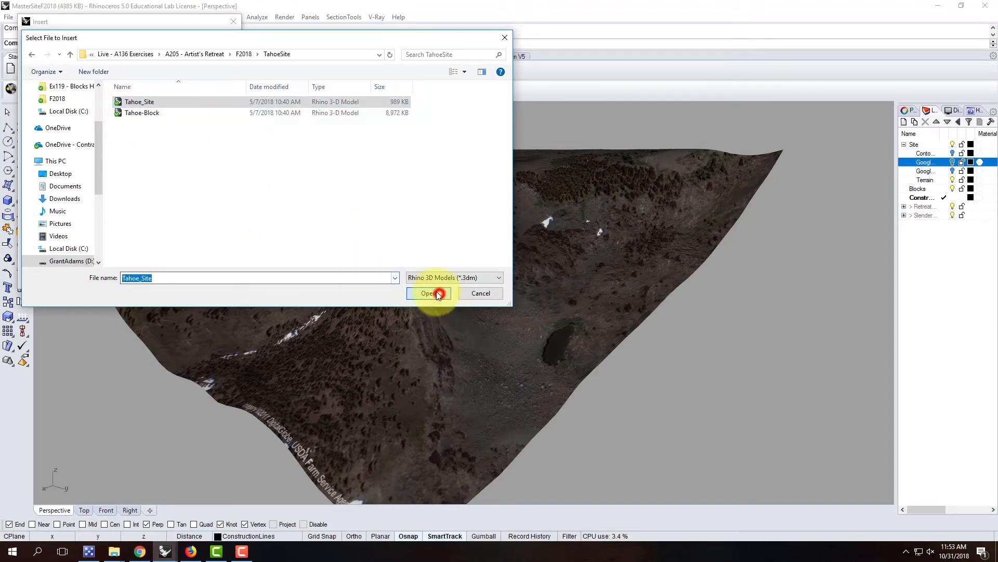
click(139, 277)
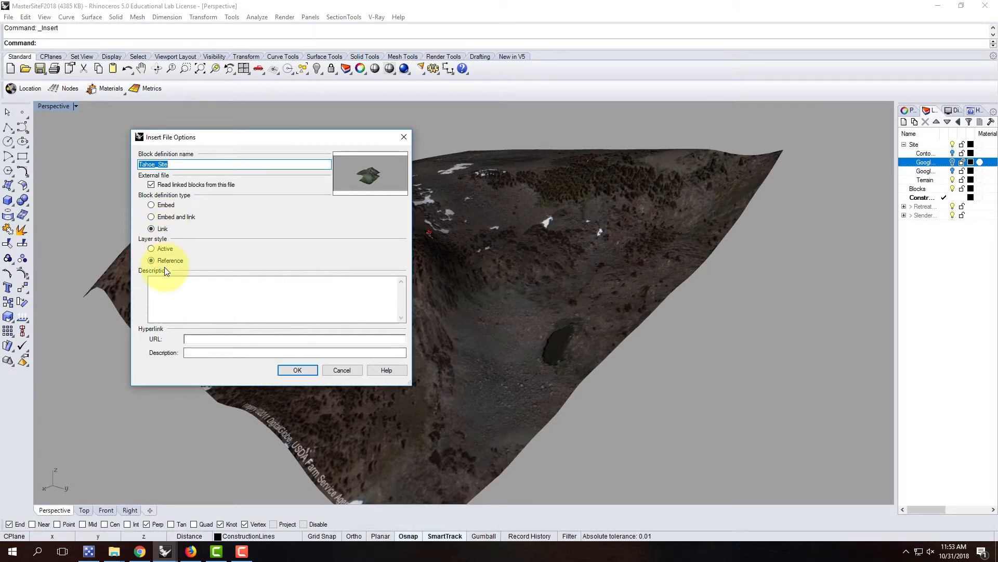
click(294, 372)
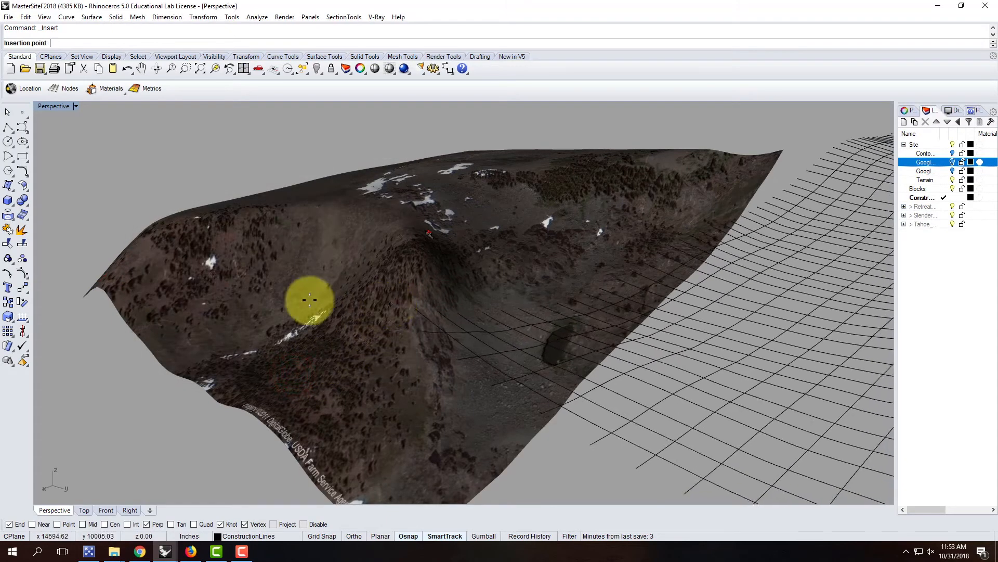
key(Return)
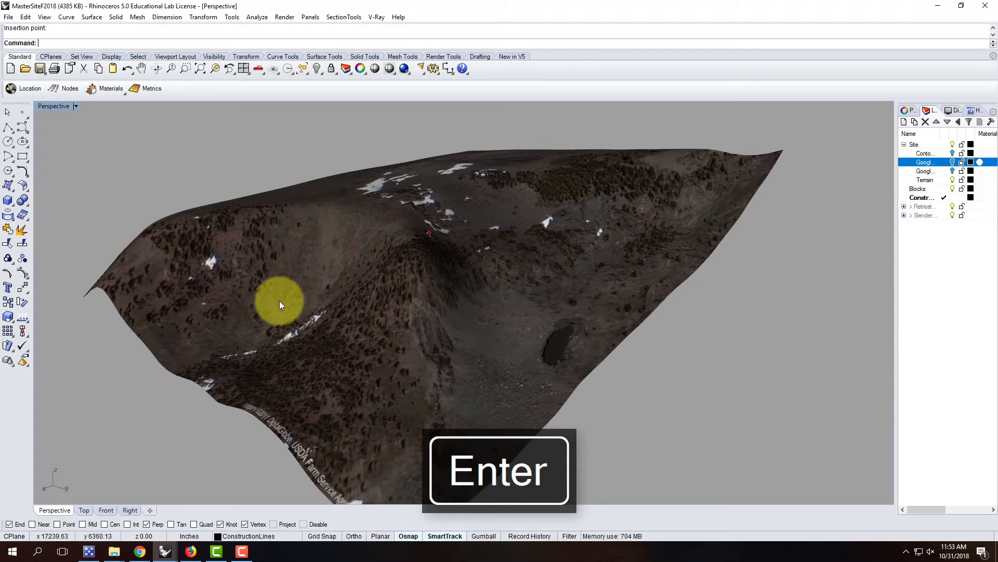
scroll(312, 291, down, 5)
scroll(429, 282, down, 5)
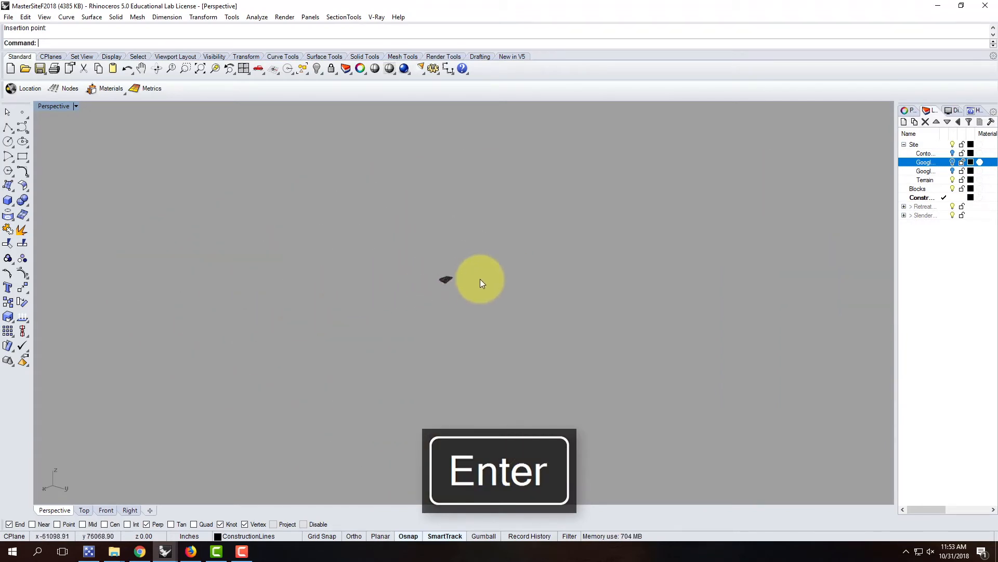
scroll(395, 280, up, 3)
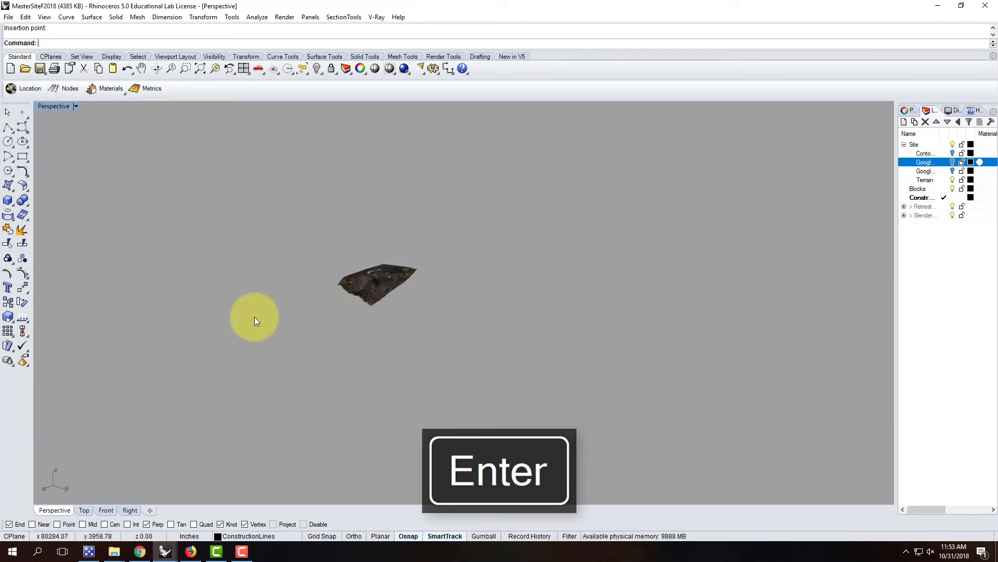
scroll(254, 318, down, 5)
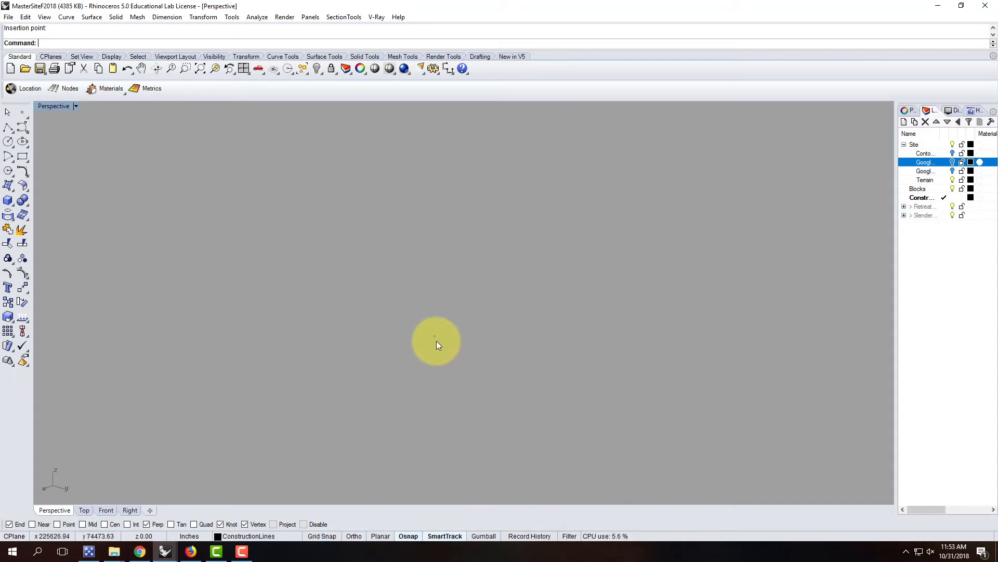
scroll(432, 333, up, 3)
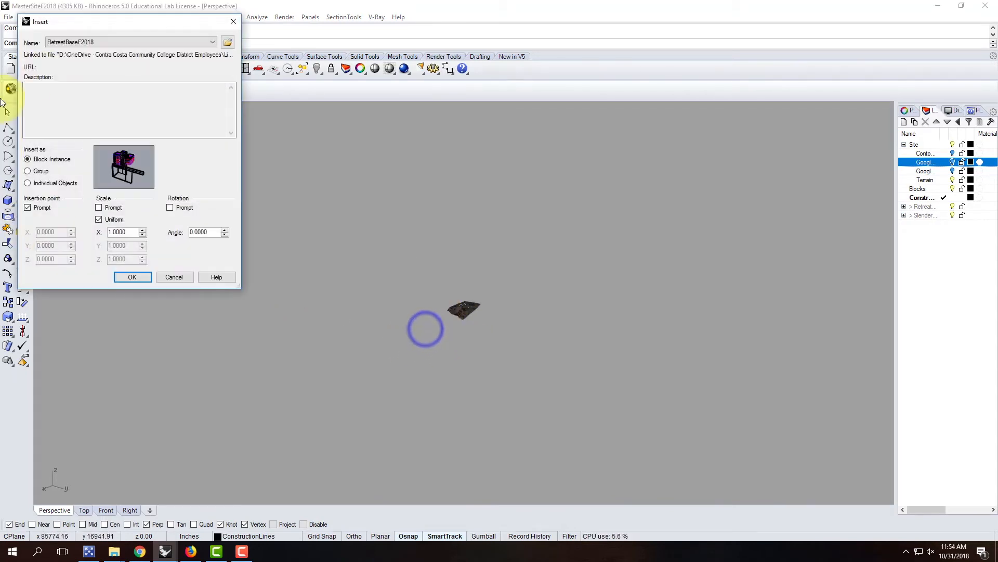
Insert Tahoe_Site as a linked block instance with reference layers and place it freely beside the existing terrain.
click(229, 42)
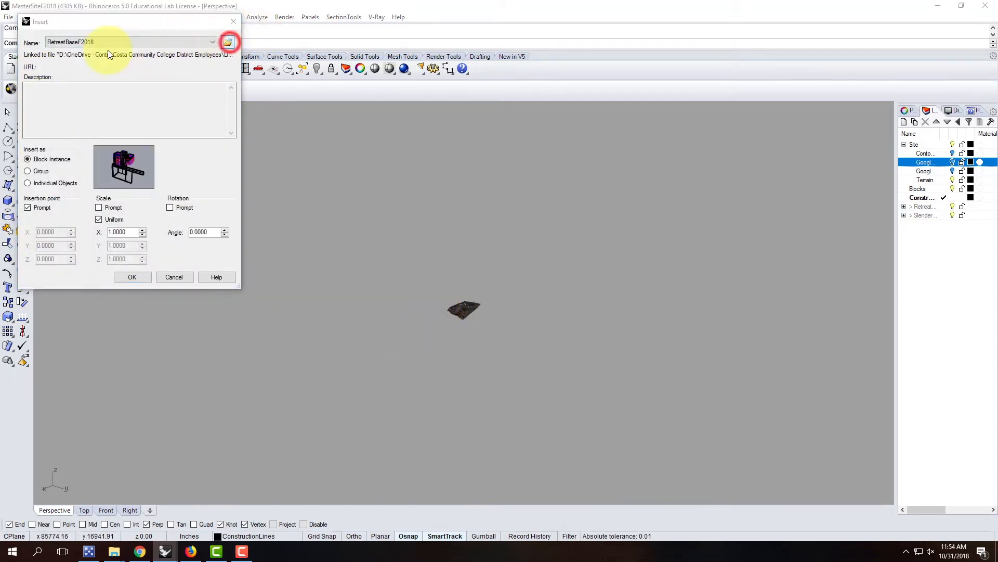
click(151, 102)
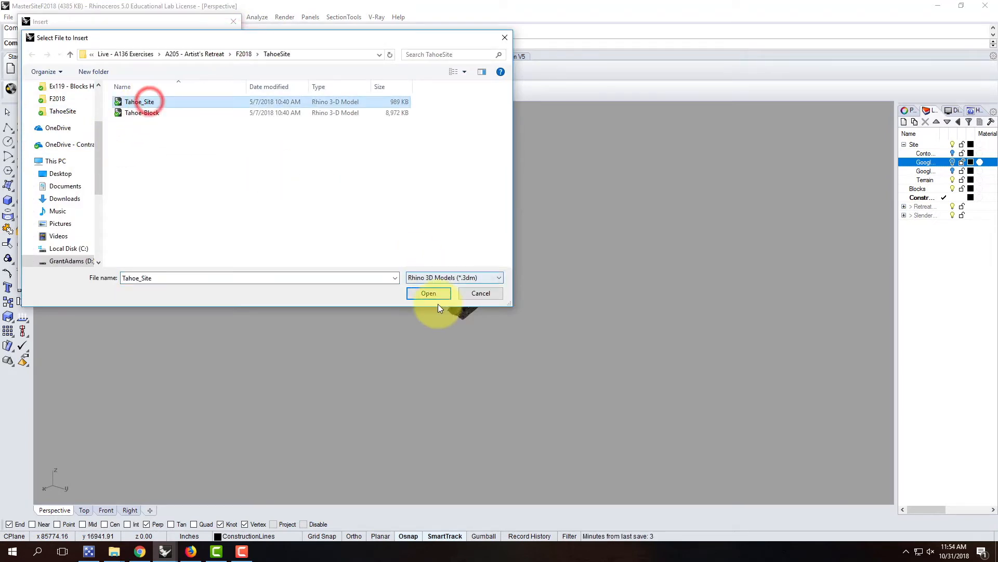
click(429, 292)
click(130, 277)
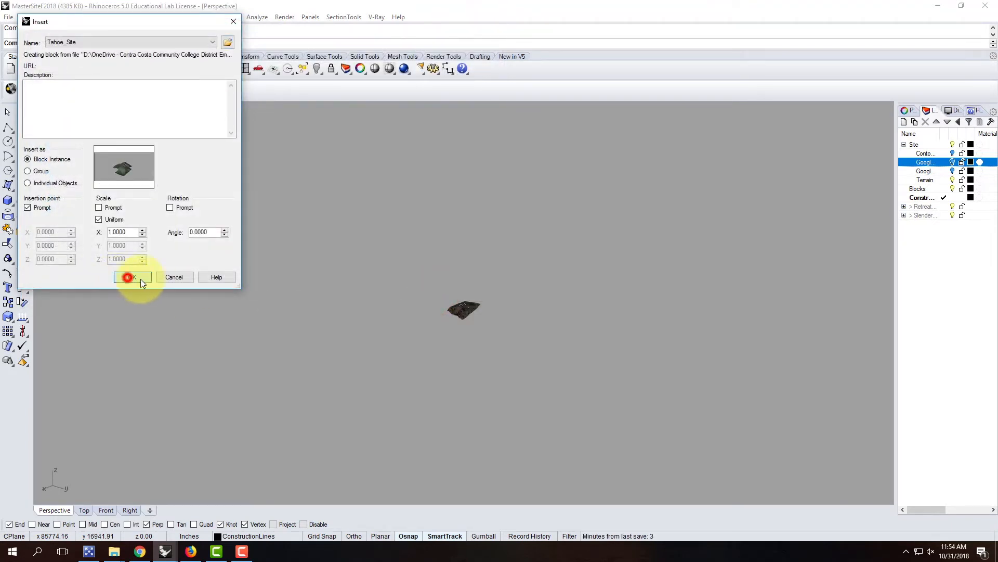
click(299, 372)
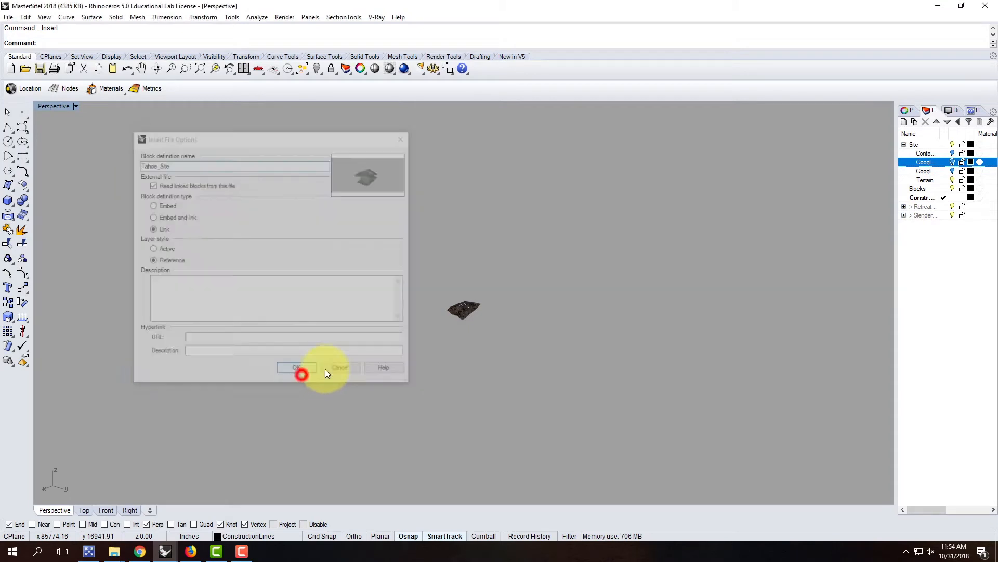
click(383, 331)
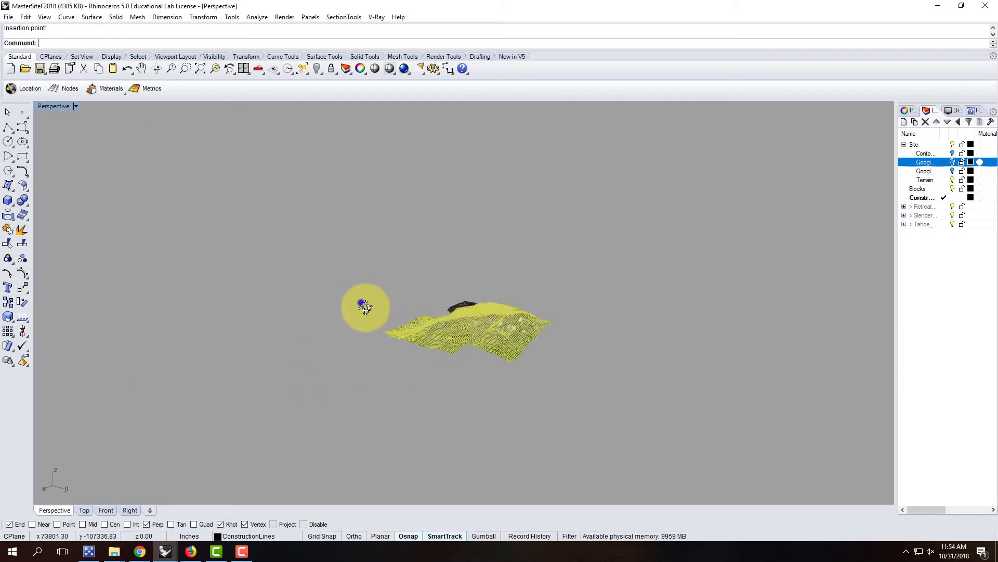
Move the Tahoe_Site block about 42,500 inches toward the existing master-site terrain.
right_drag(361, 302, 737, 351)
click(736, 350)
scroll(417, 339, down, 5)
scroll(542, 242, up, 5)
right_drag(615, 317, 442, 277)
click(597, 296)
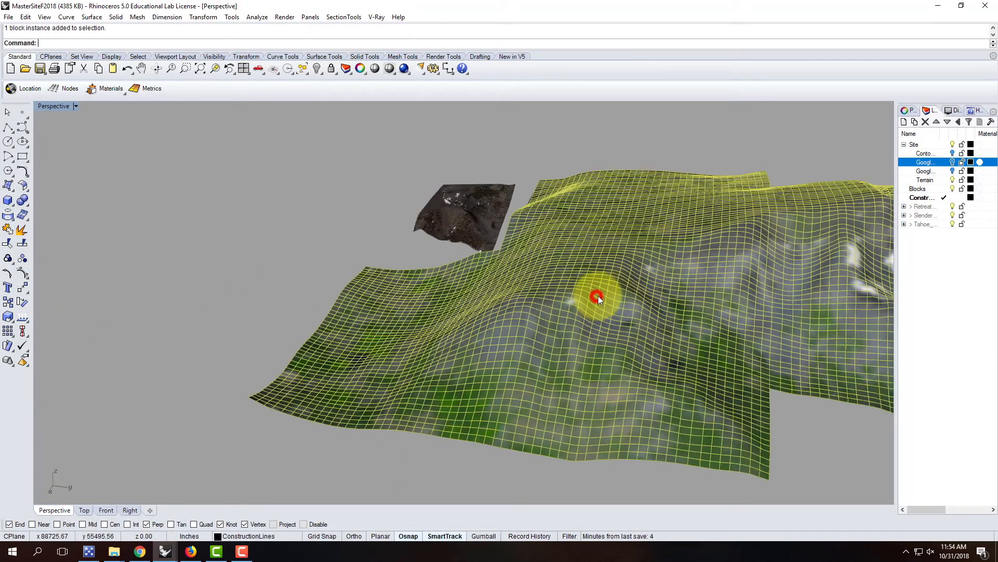
text(move)
key(Return)
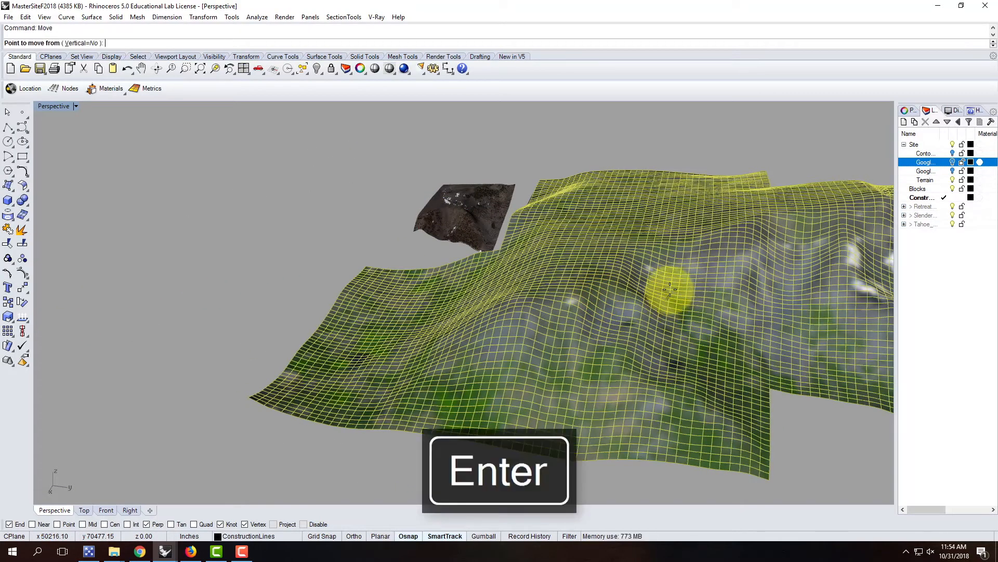
click(633, 329)
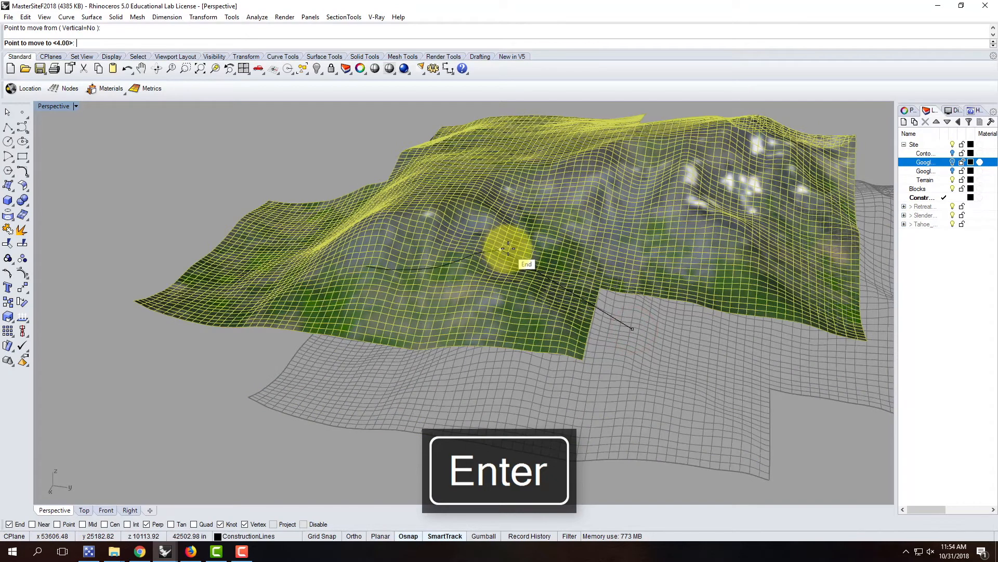
click(507, 248)
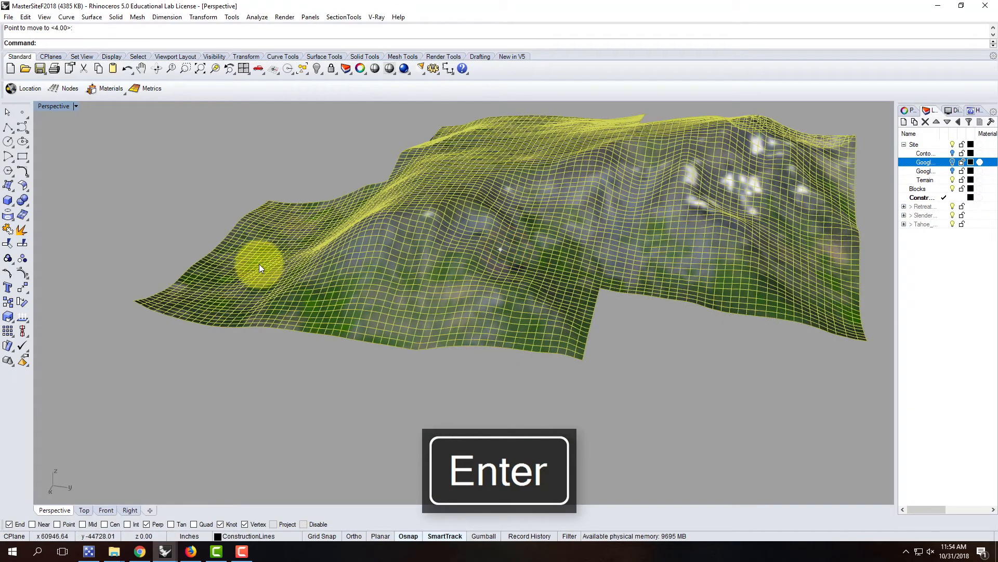
Move the Tahoe_Site block from its near outer corner to the origin at 0,0,0.
key(Return)
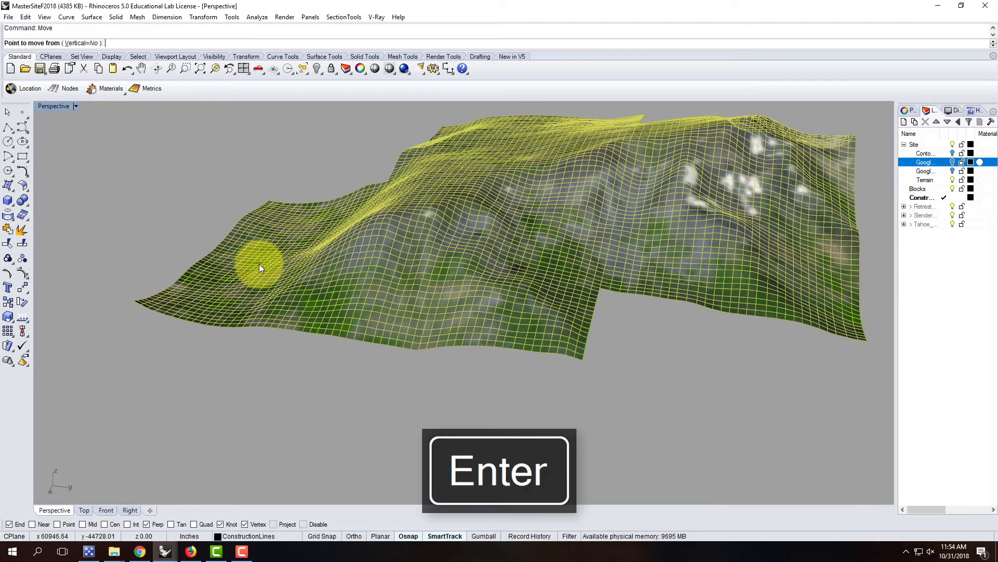
click(136, 306)
text(0,0)
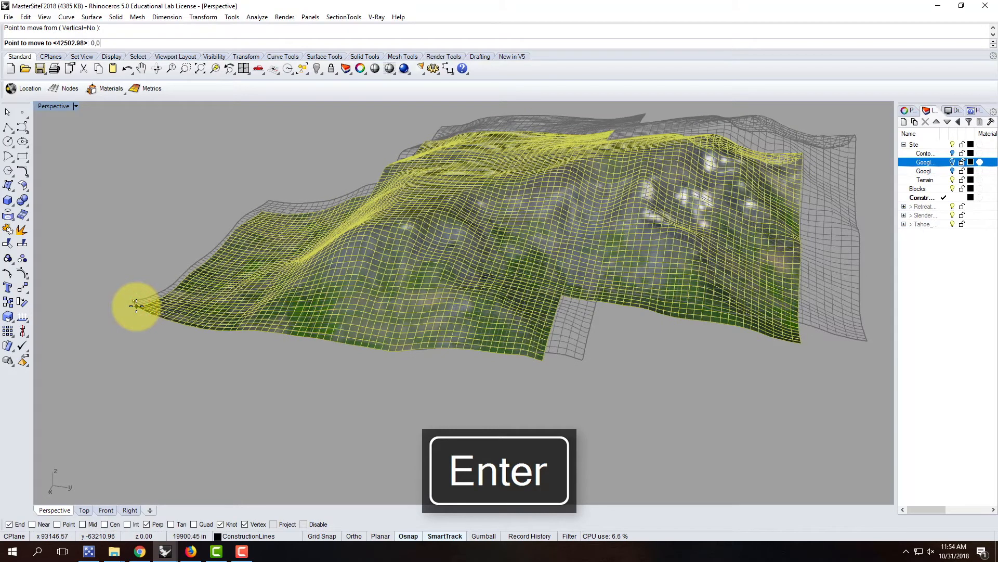
key(Return)
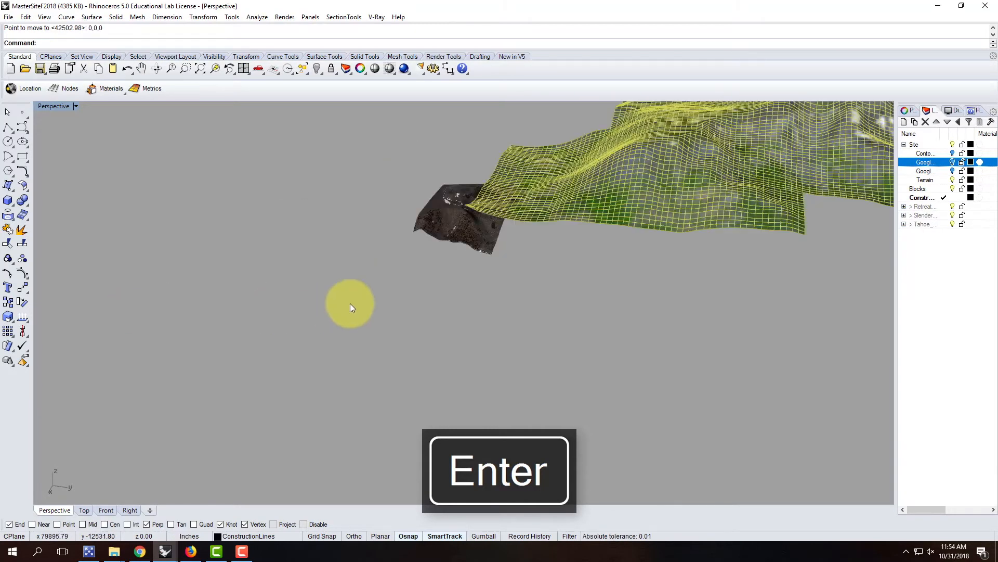
scroll(460, 203, up, 5)
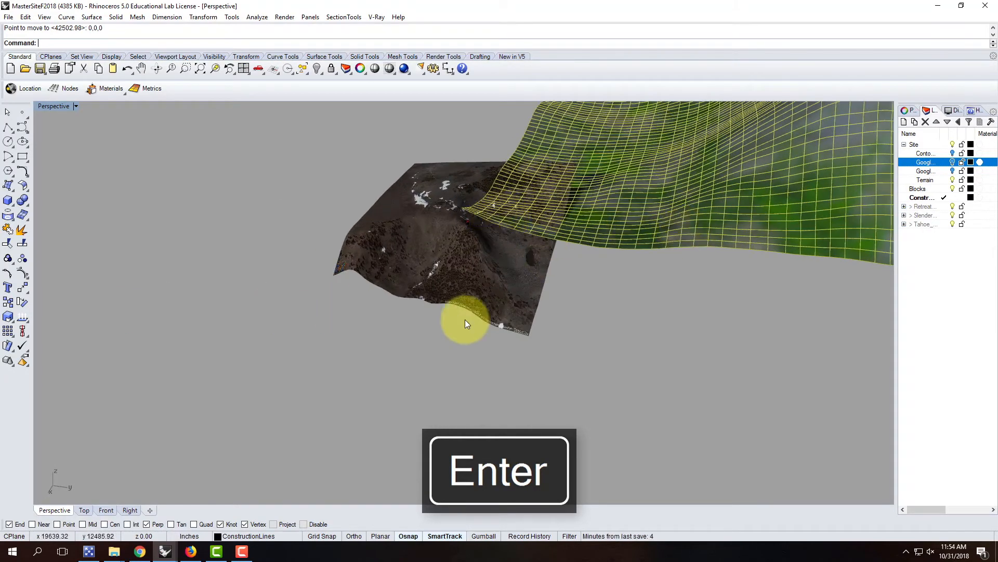
scroll(520, 321, down, 5)
Show all four viewports and set the Top viewport's display mode to Rendered.
click(56, 108)
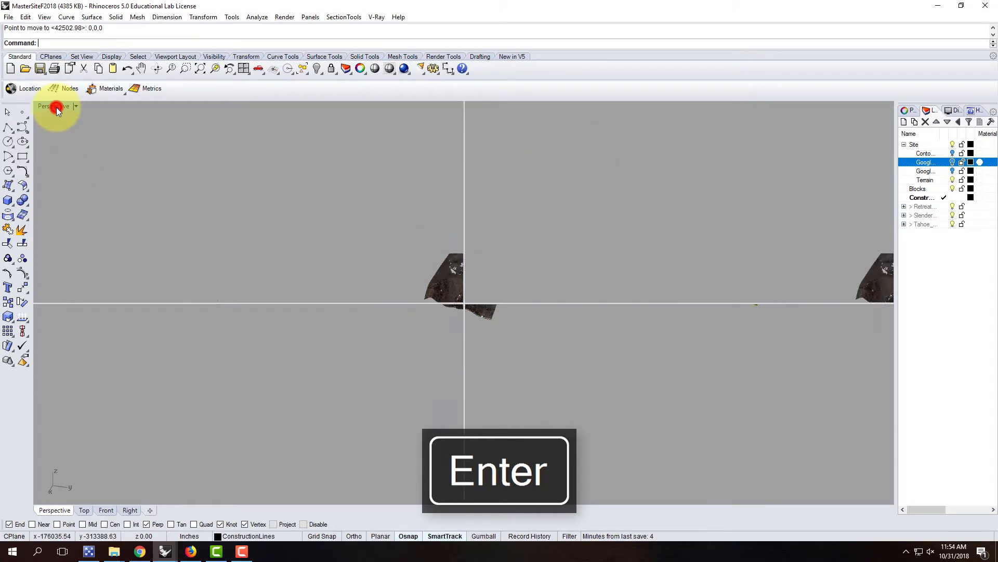
click(56, 107)
scroll(301, 220, down, 8)
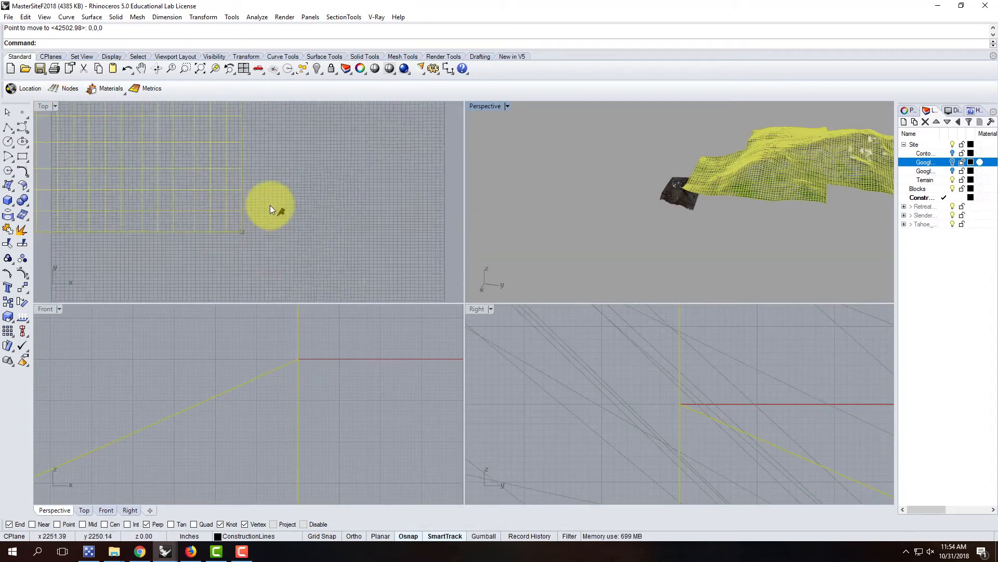
scroll(272, 206, down, 5)
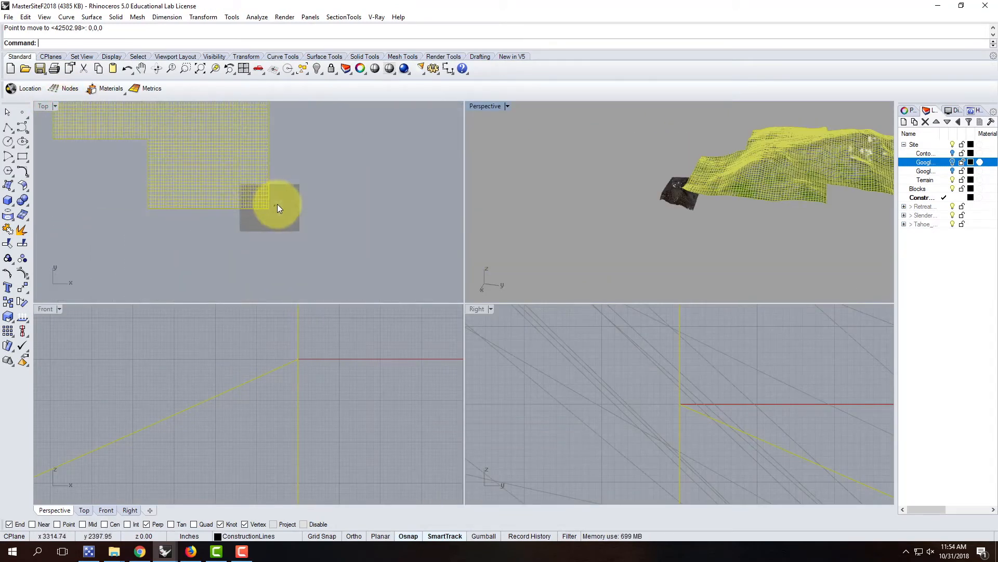
click(55, 108)
click(63, 158)
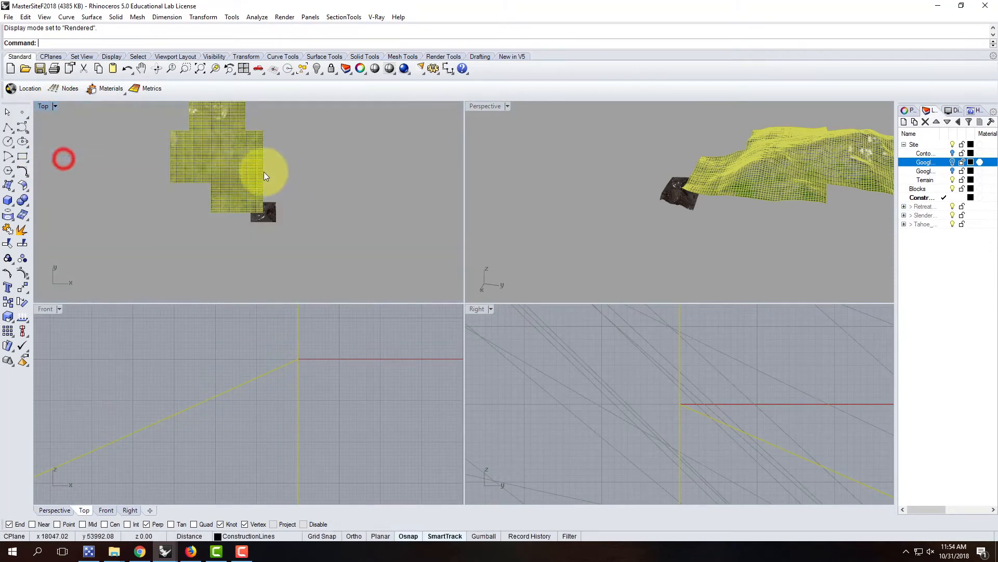
scroll(263, 176, up, 3)
Move the Tahoe_Site block about 89,600 inches in the Top viewport so it covers the existing terrain.
click(318, 162)
drag(223, 150, 290, 227)
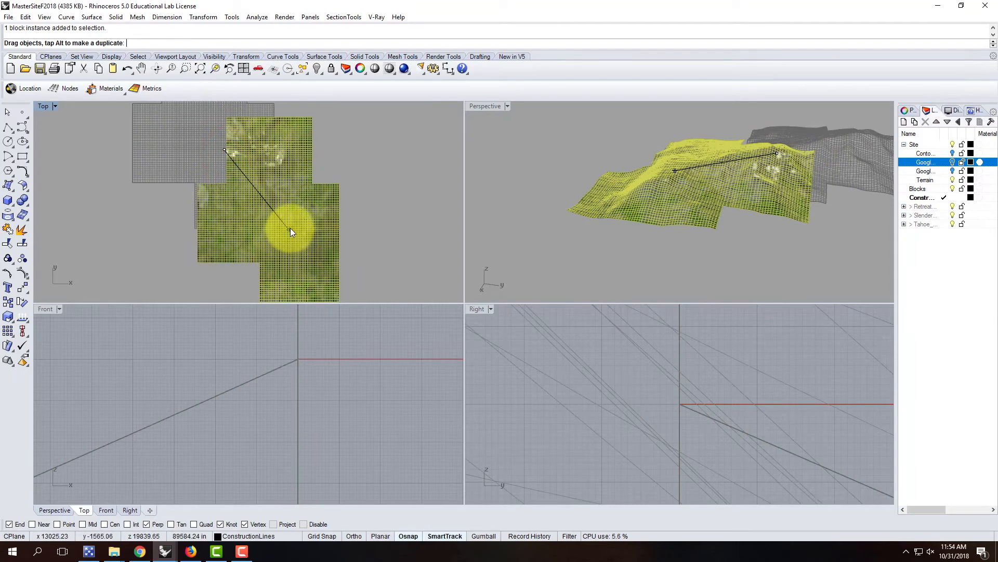
click(370, 232)
scroll(300, 233, up, 5)
right_drag(373, 235, 345, 116)
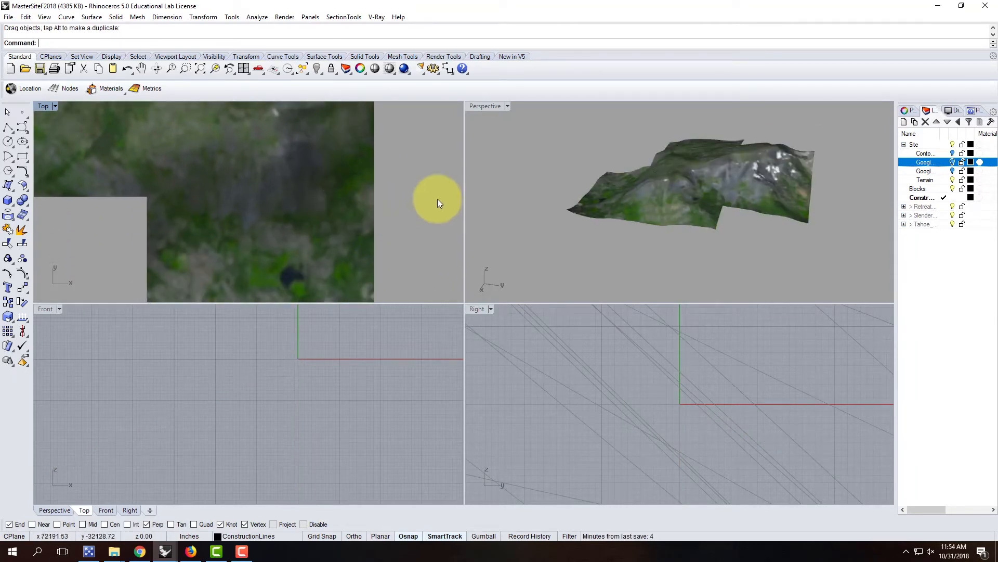
Enlarge the Perspective viewport and move the Tahoe_Site block about 22,600 inches so the existing terrain shows through it.
double_click(479, 107)
scroll(603, 218, up, 4)
right_drag(680, 282, 639, 259)
click(643, 254)
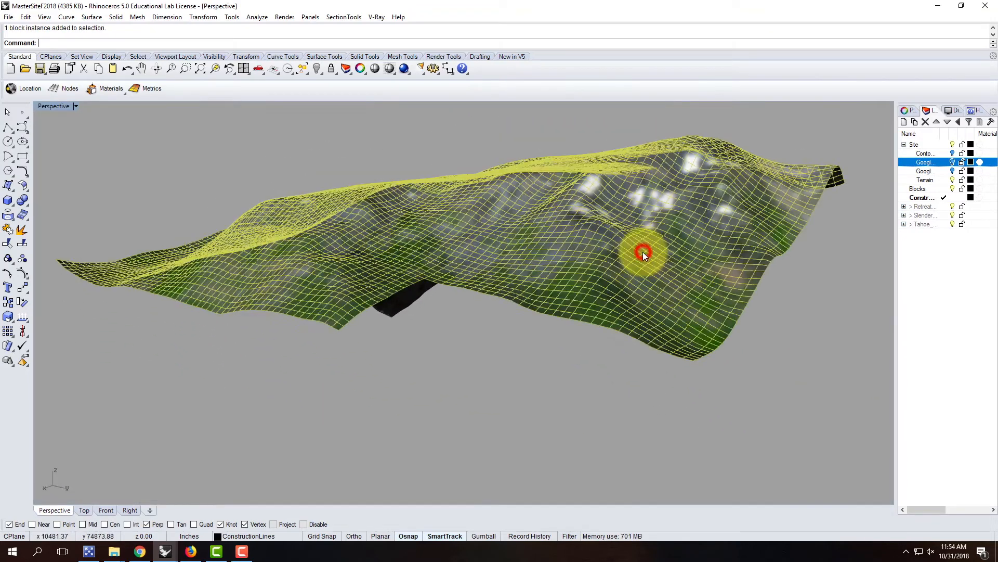
key(Return)
click(615, 205)
click(616, 266)
right_drag(475, 269, 515, 283)
click(626, 168)
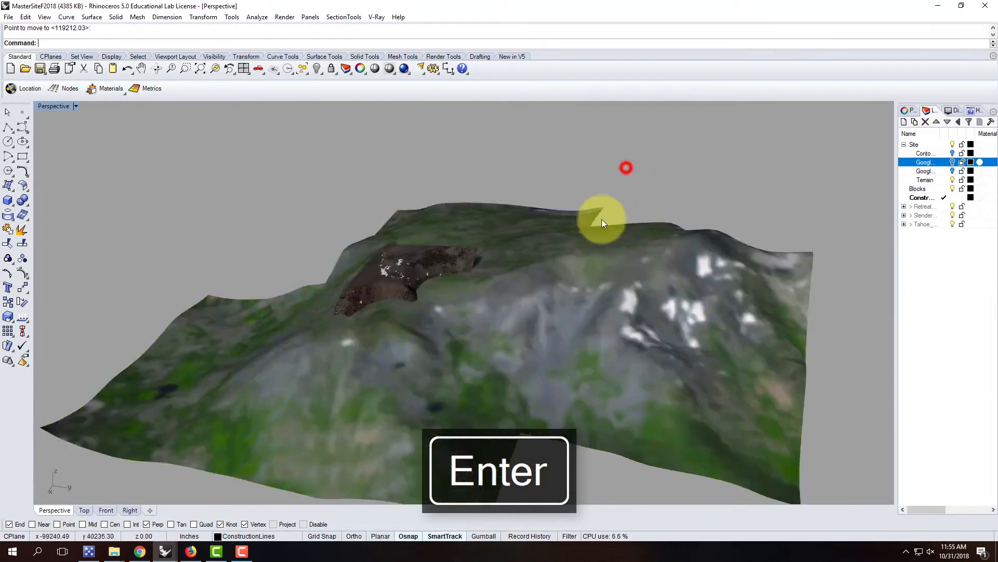
Move the Tahoe_Site block horizontally about 12,800 inches toward its far side to expose more of the existing terrain.
click(536, 338)
text(Mov)
key(Return)
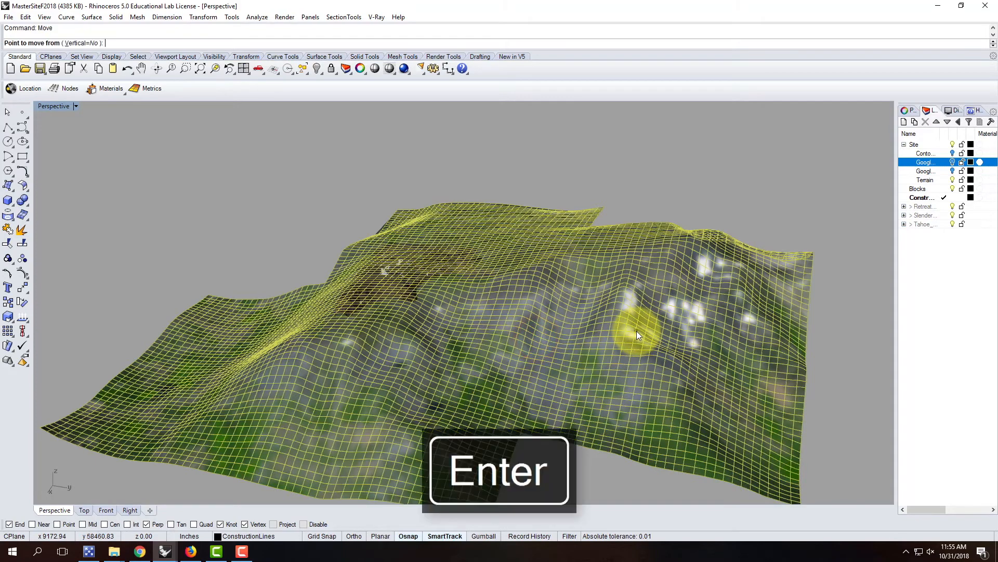
click(849, 358)
click(851, 331)
click(601, 437)
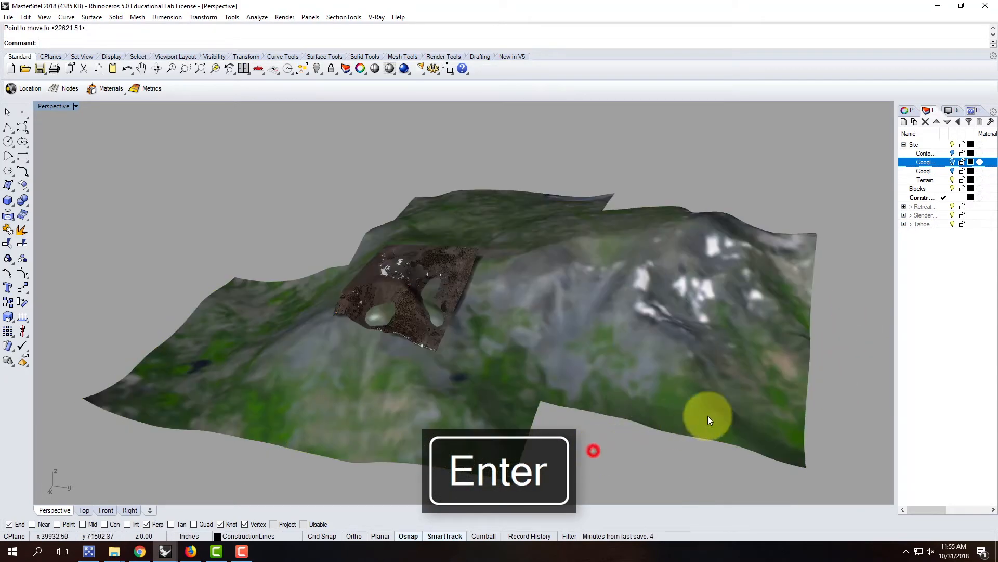
Nudge the Tahoe_Site block horizontally a few thousand inches in the negative Y direction.
click(507, 358)
right_click(825, 436)
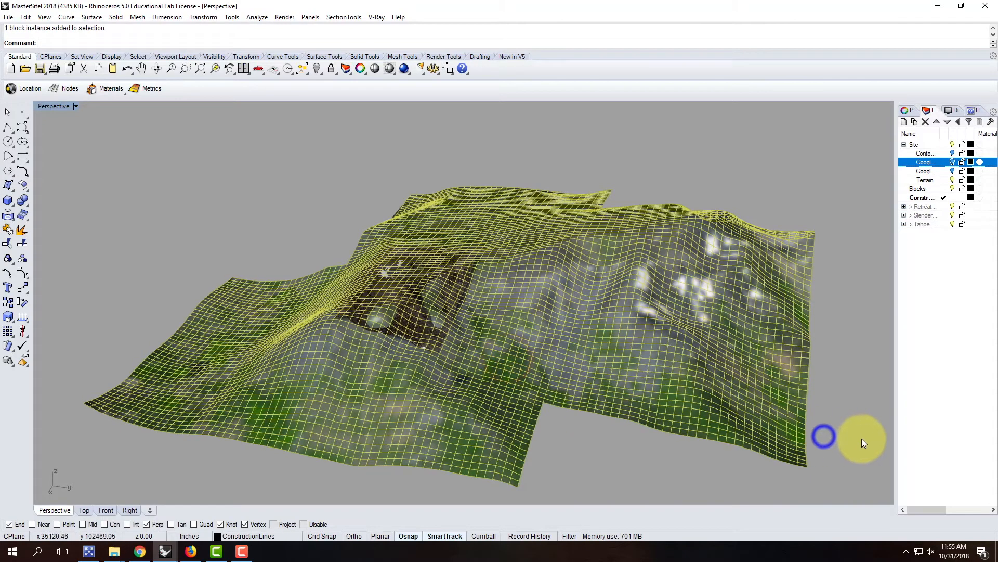
click(857, 448)
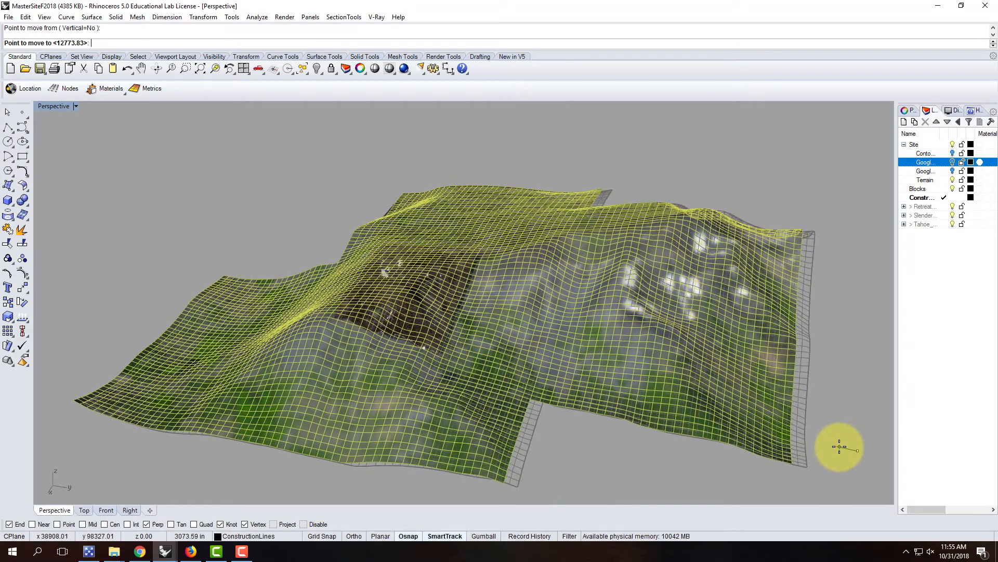
click(831, 447)
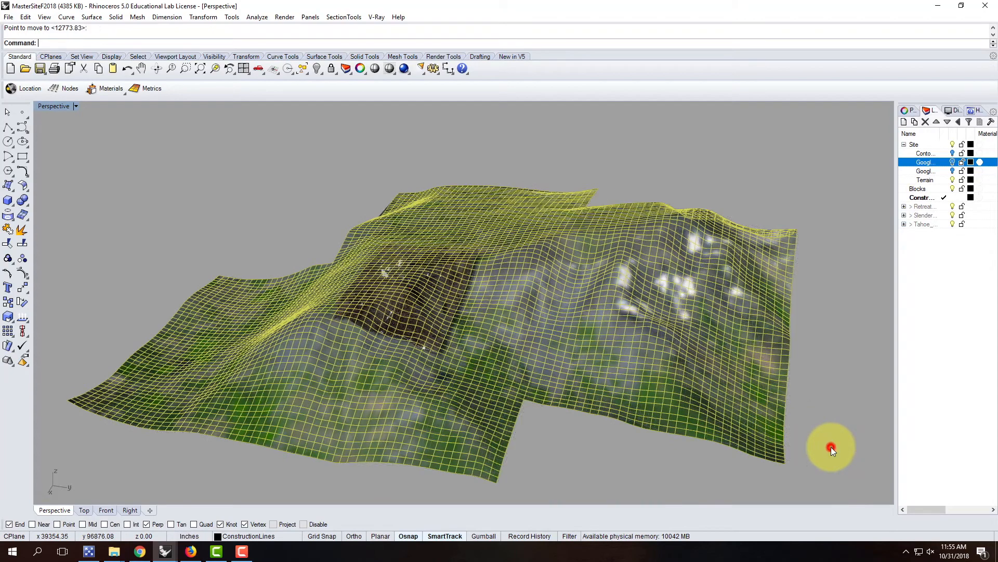
right_drag(831, 451, 773, 441)
click(865, 259)
From the opposite side, shift the Tahoe_Site block horizontally about 2,500 inches relative to the existing terrain.
right_drag(678, 300, 507, 332)
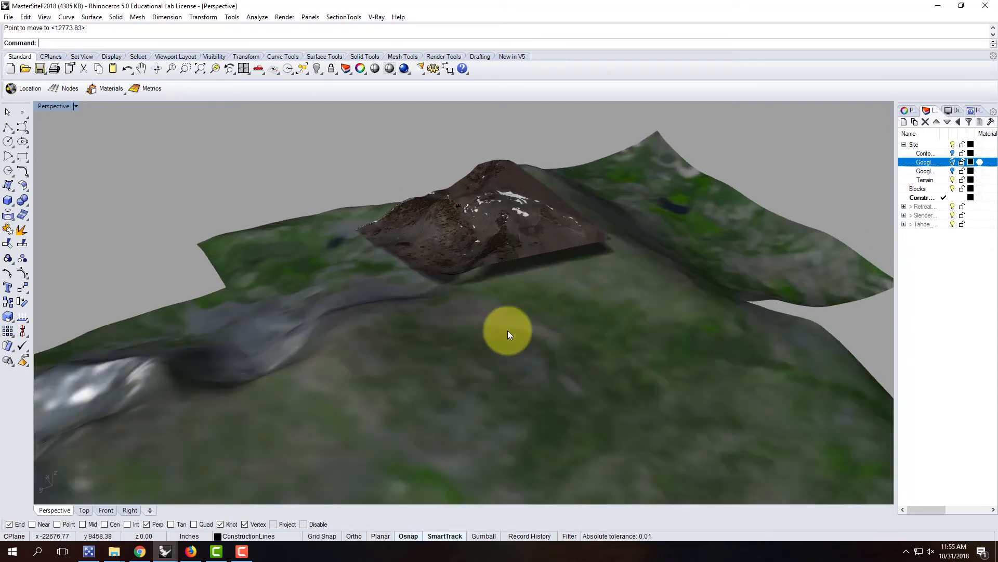
click(507, 333)
key(Return)
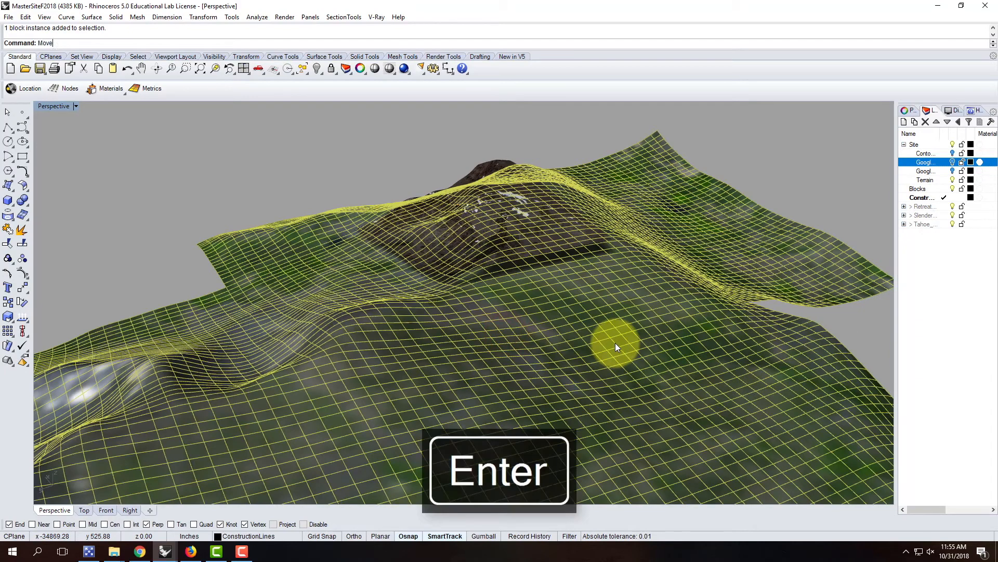
click(615, 342)
click(632, 339)
click(484, 159)
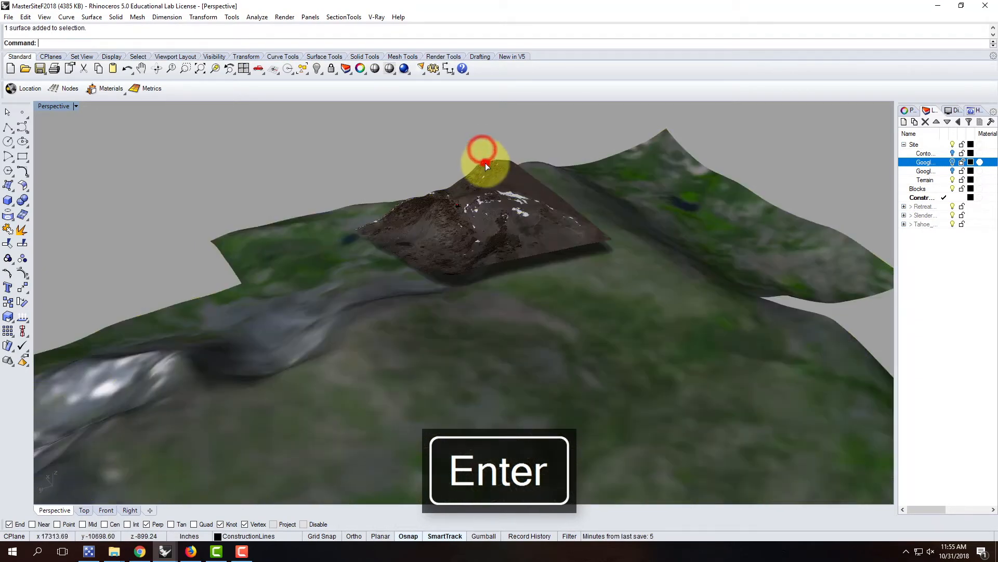
text(M)
key(Escape)
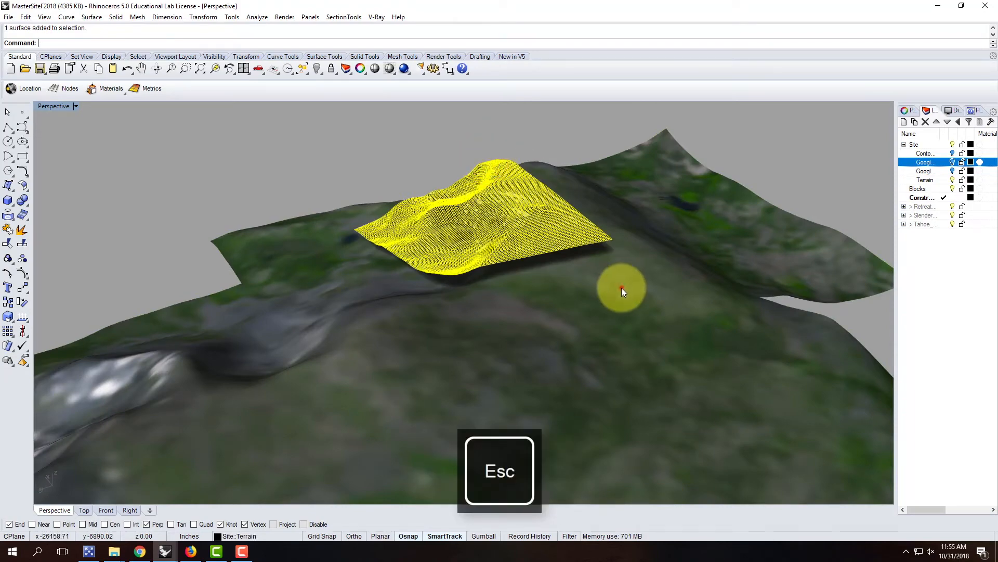
Raise the Tahoe_Site block vertically about 2,760 inches to meet the edges of the existing terrain.
click(622, 288)
text(Mov)
key(Return)
click(604, 343)
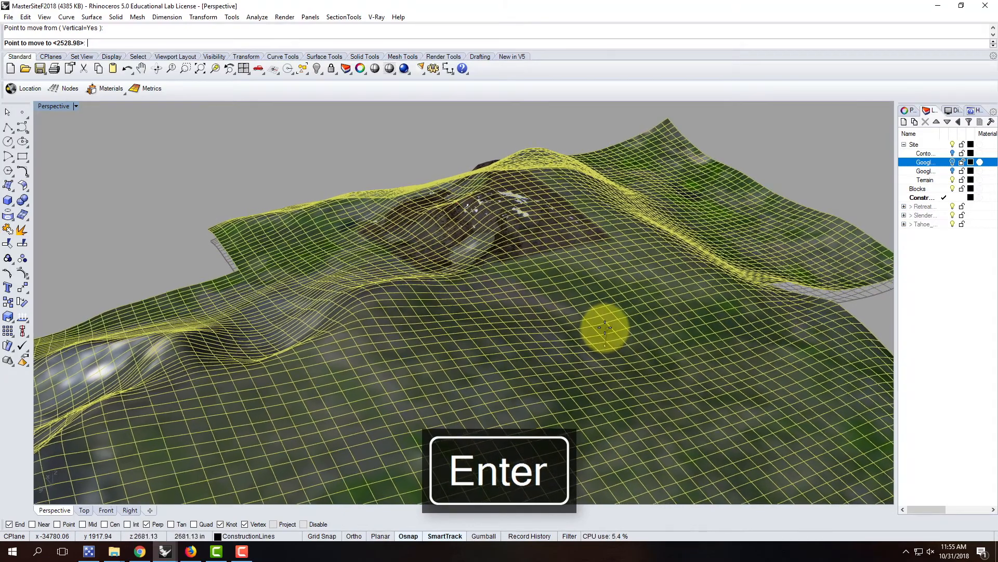
click(604, 327)
Examine from several angles how the existing terrain surface sits within the Tahoe_Site block.
right_drag(469, 141, 404, 354)
click(374, 368)
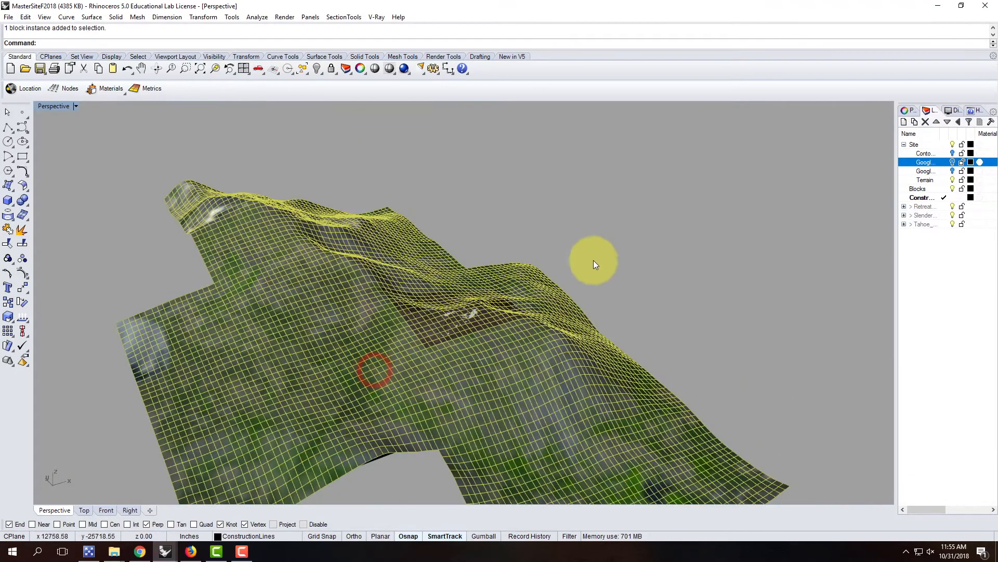
click(630, 203)
click(437, 321)
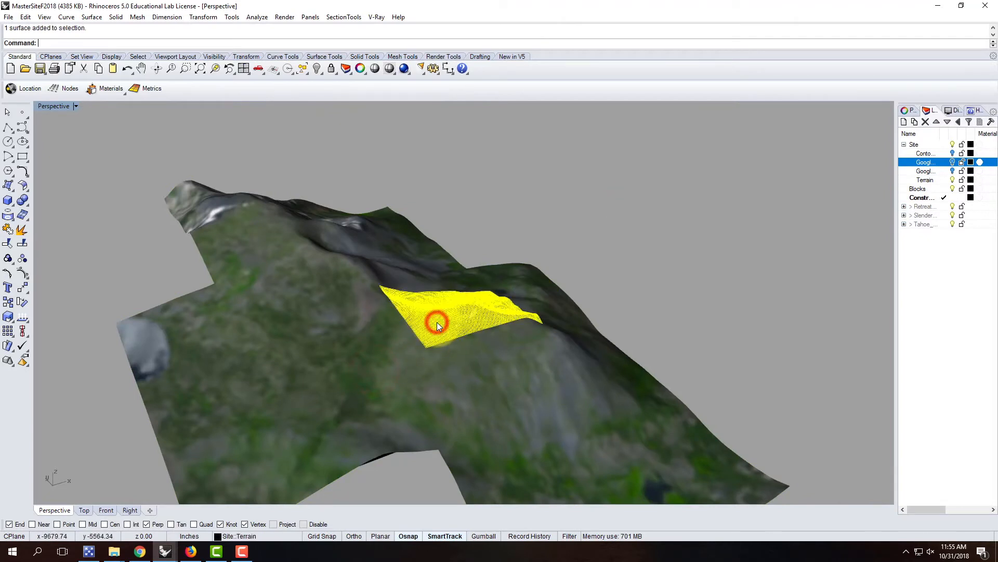
click(607, 261)
right_drag(349, 346, 495, 345)
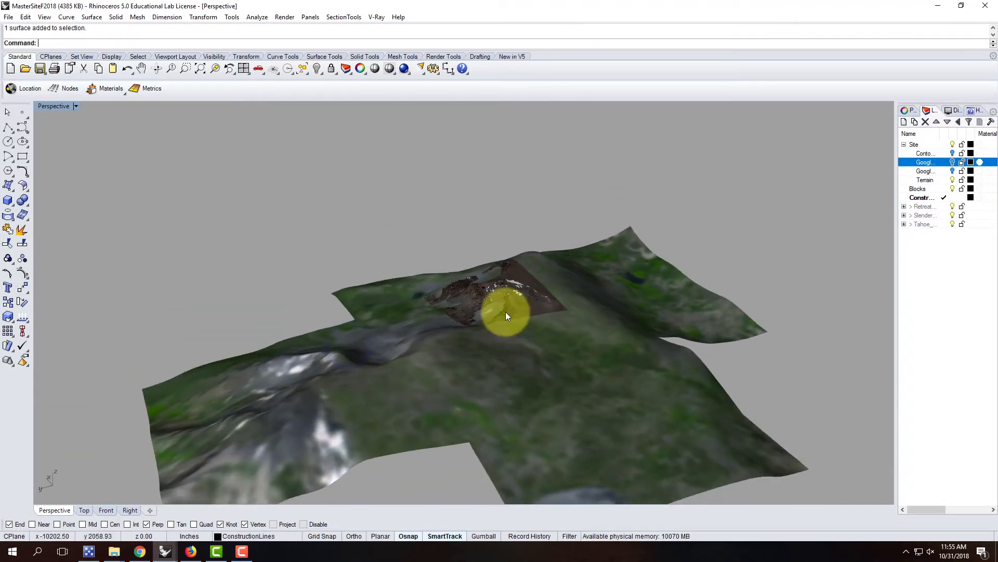
scroll(398, 325, down, 4)
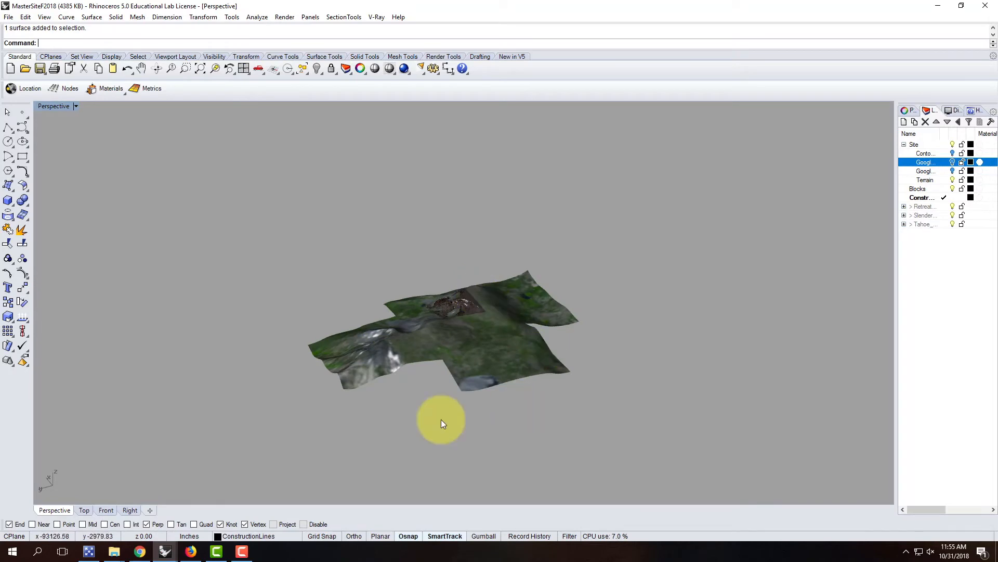
Start inserting a block instance and choose the Tahoe-Block file from the TahoeSite folder as its source.
click(9, 17)
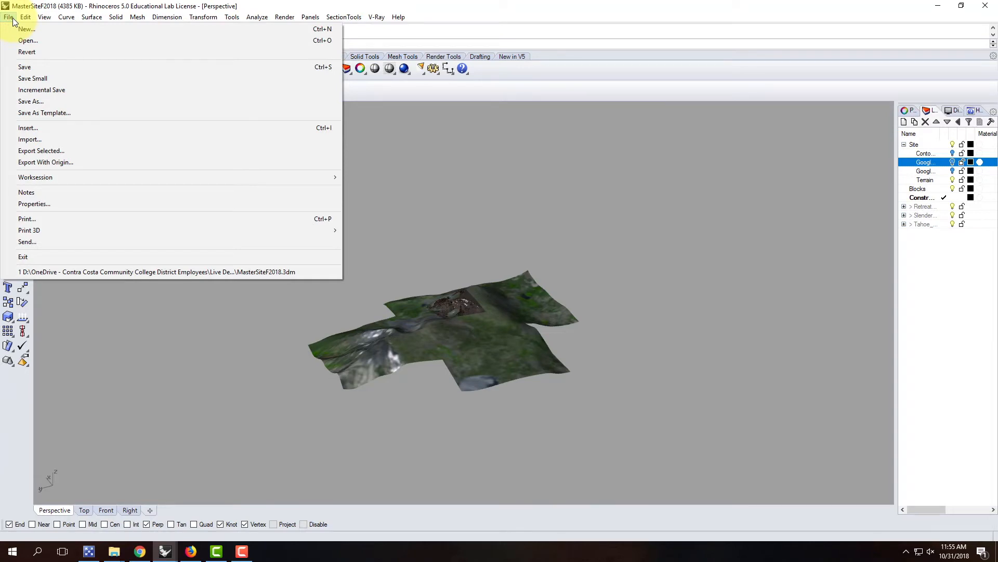
click(8, 17)
click(25, 18)
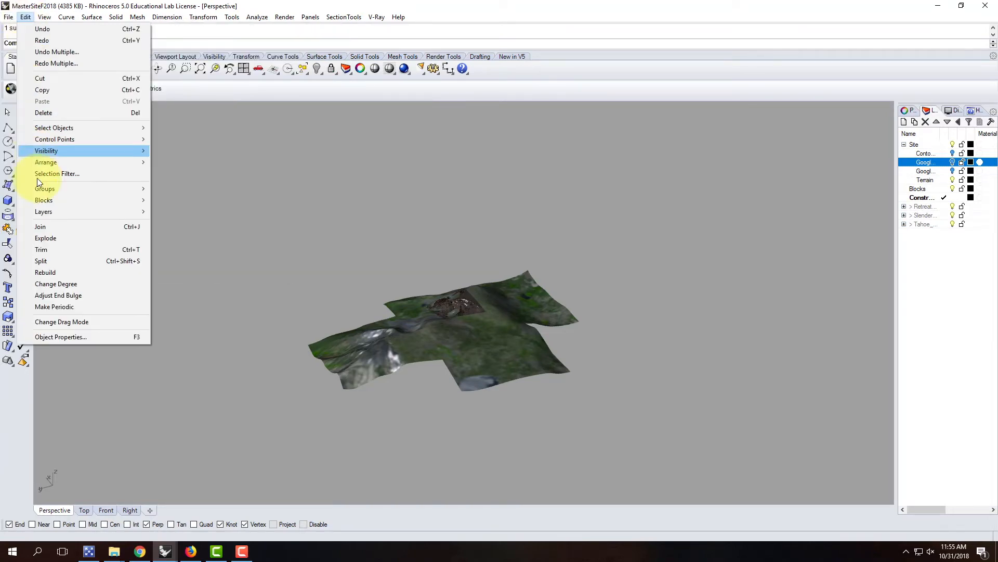
mouse_move(47, 200)
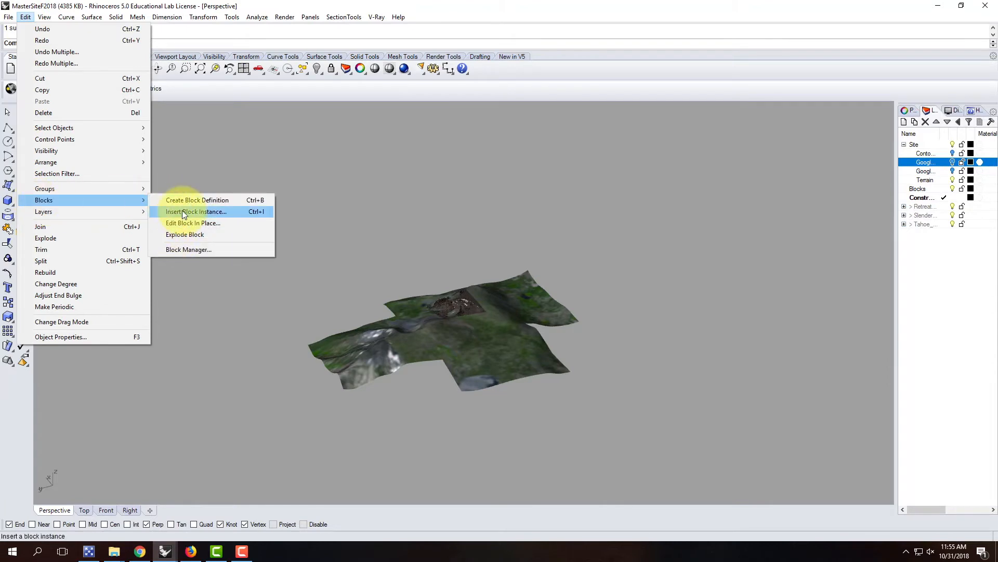
click(182, 210)
click(147, 40)
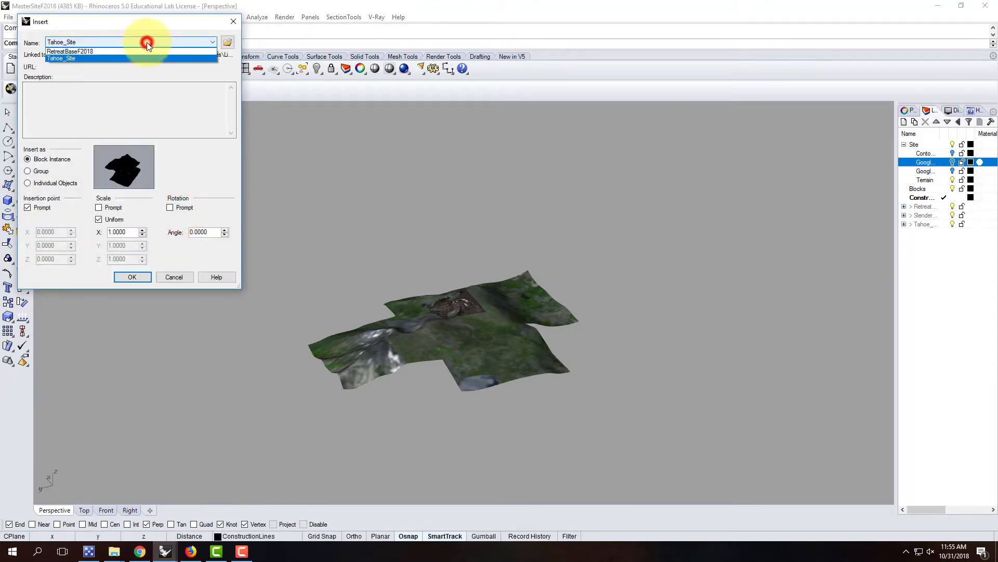
click(227, 41)
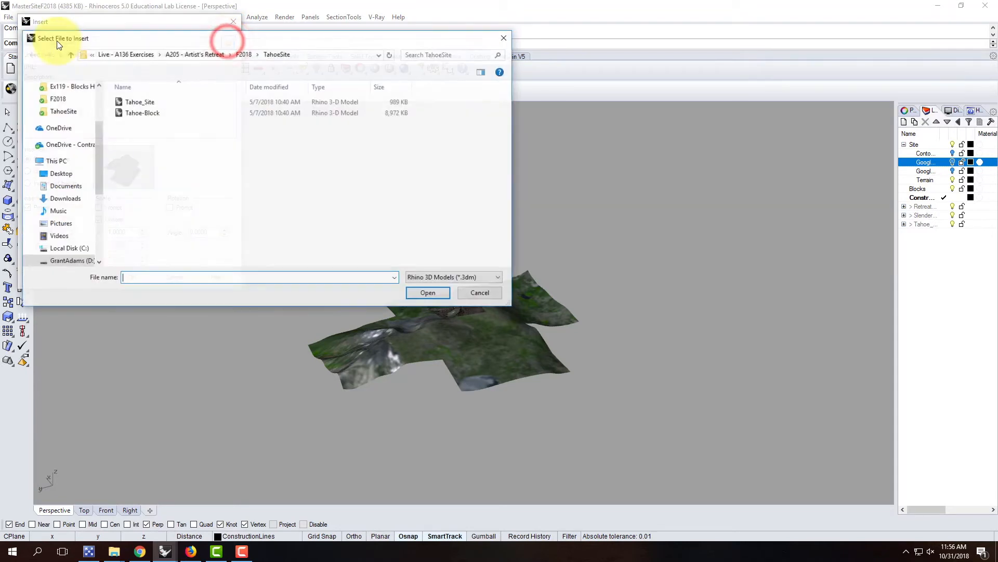
click(142, 113)
click(427, 293)
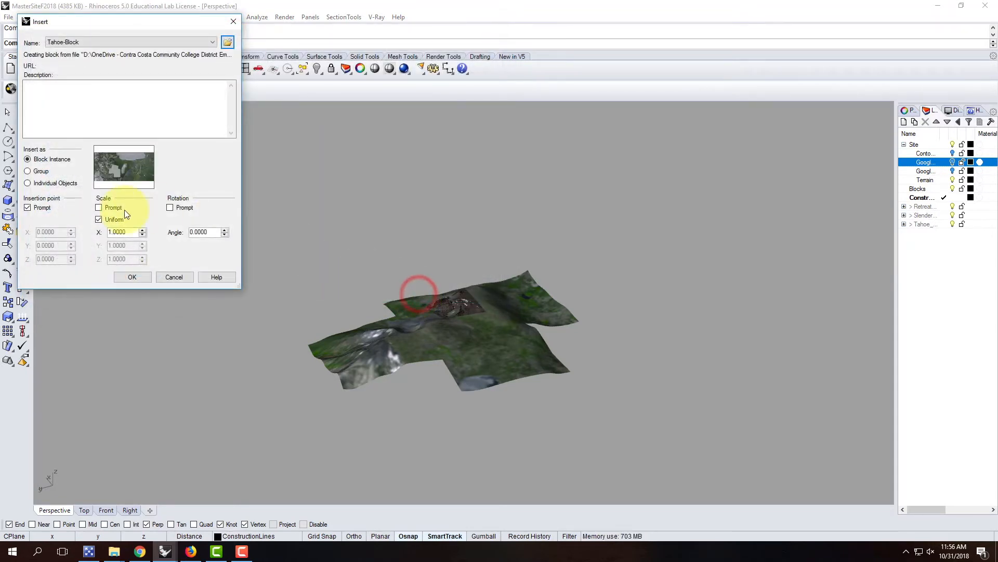
Insert Tahoe-Block as a linked block with reference layer style, placing it at a picked point near the site.
click(128, 276)
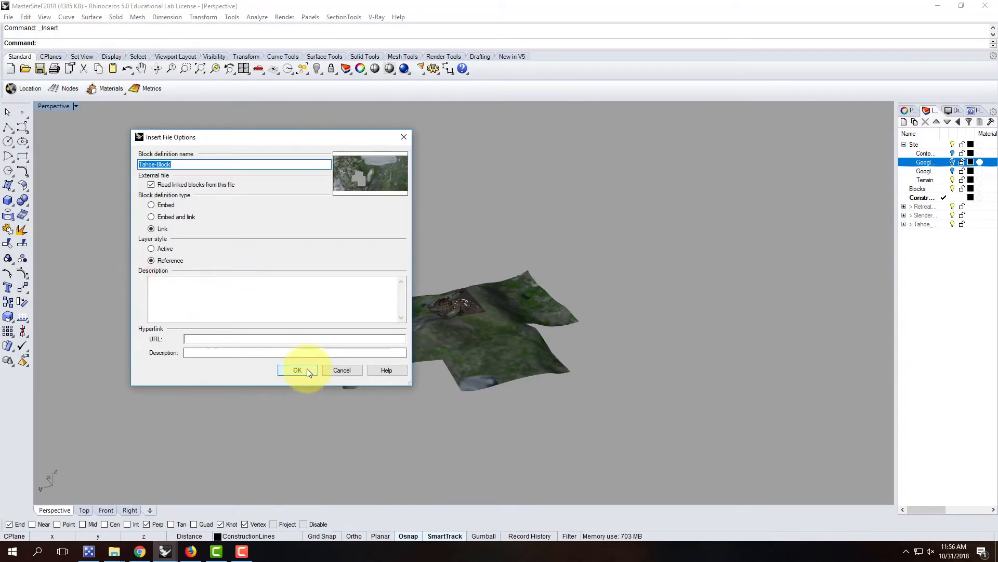
click(297, 368)
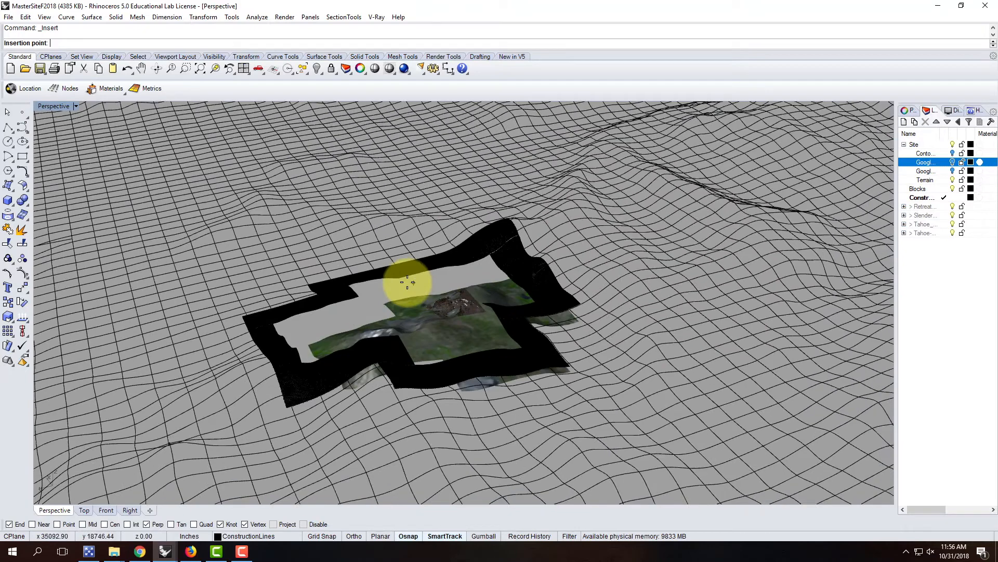
click(407, 283)
Move Tahoe-Block about 38,700 inches from an inner corner of its cutout to the matching corner of the Tahoe_Site block.
text(move)
key(Return)
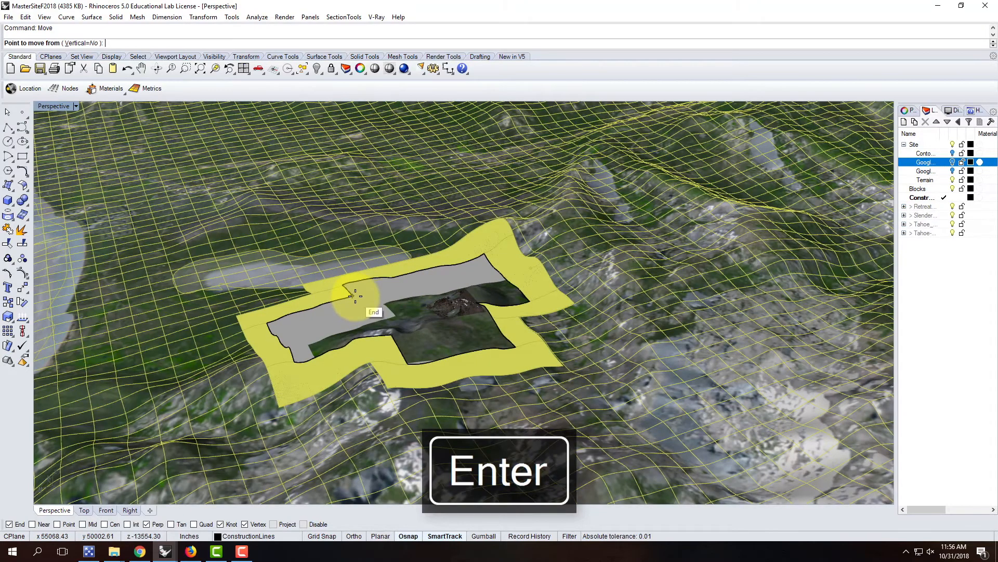
click(353, 295)
scroll(404, 319, up, 2)
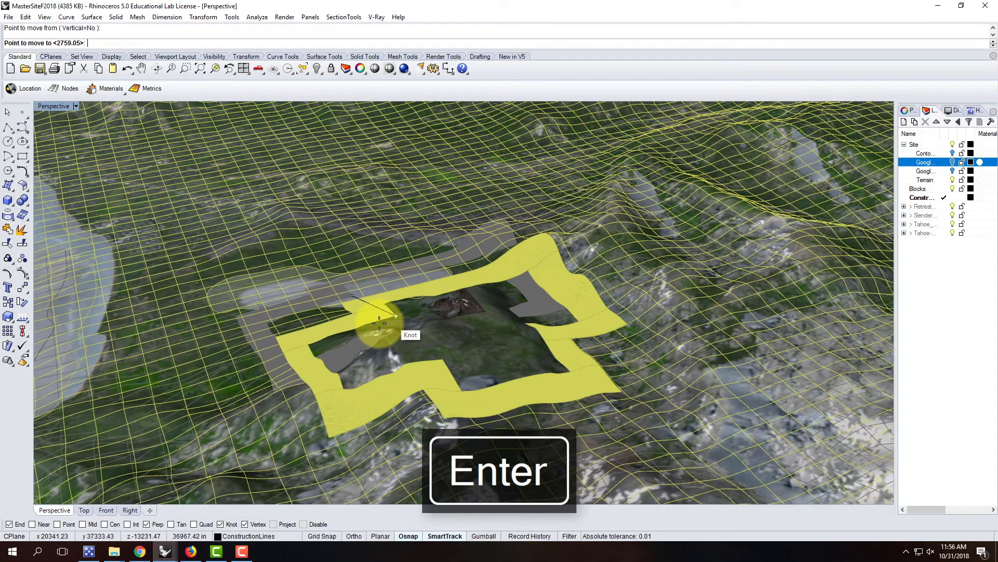
scroll(406, 322, up, 3)
scroll(414, 304, up, 1)
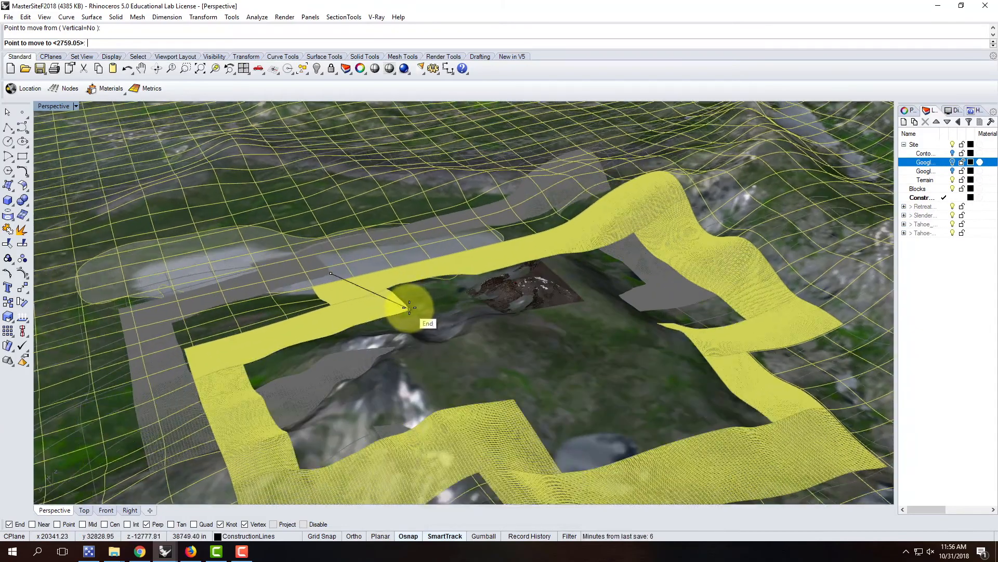
click(409, 307)
scroll(403, 304, down, 8)
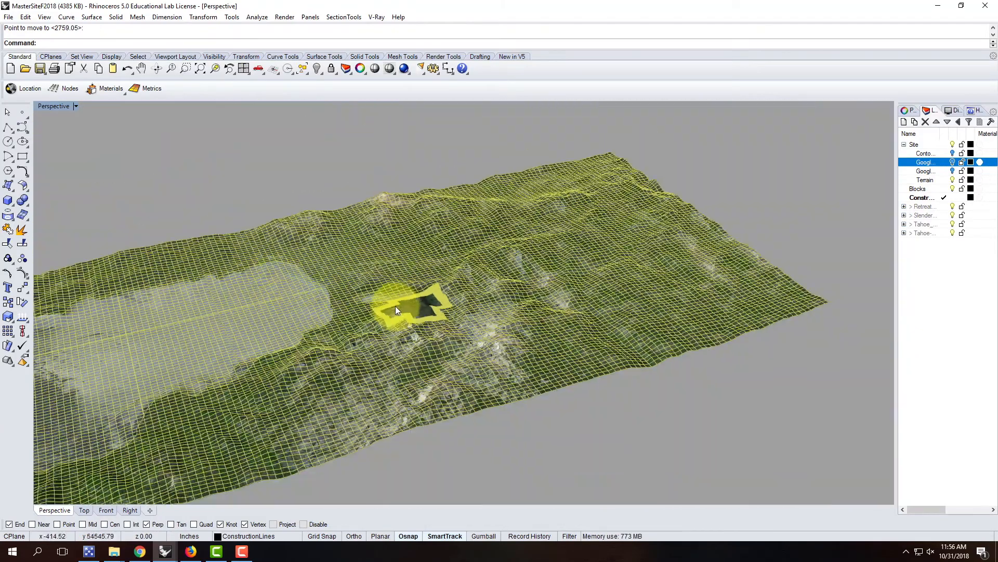
click(679, 427)
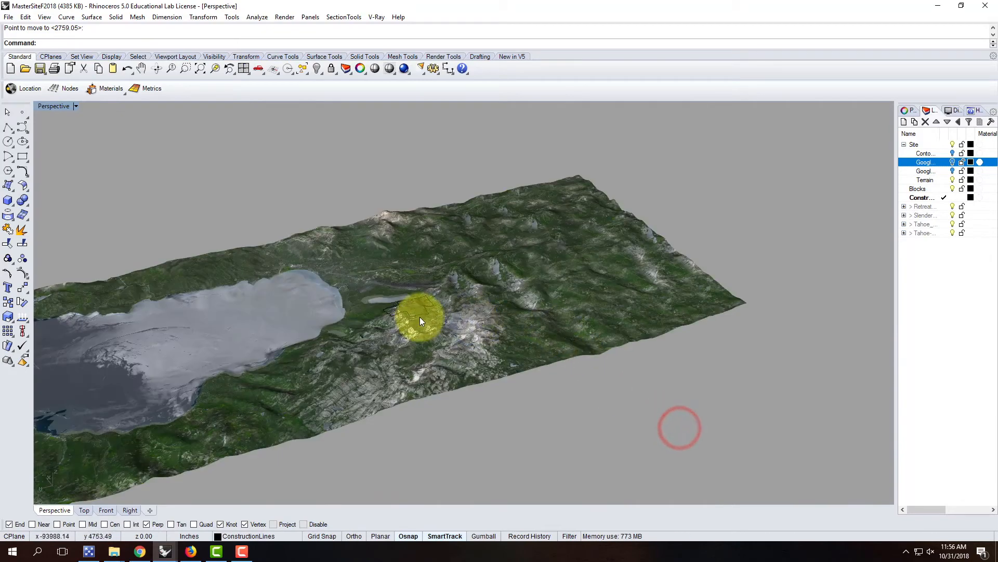
Zoom to the retreat building block on the slope and examine it against the surrounding Tahoe landscape.
scroll(391, 290, up, 8)
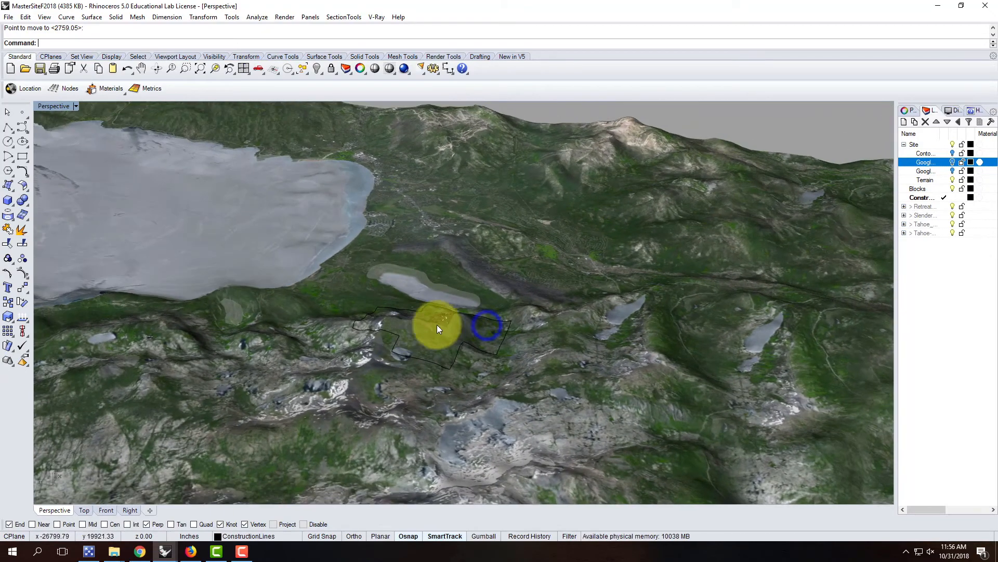
scroll(448, 321, up, 8)
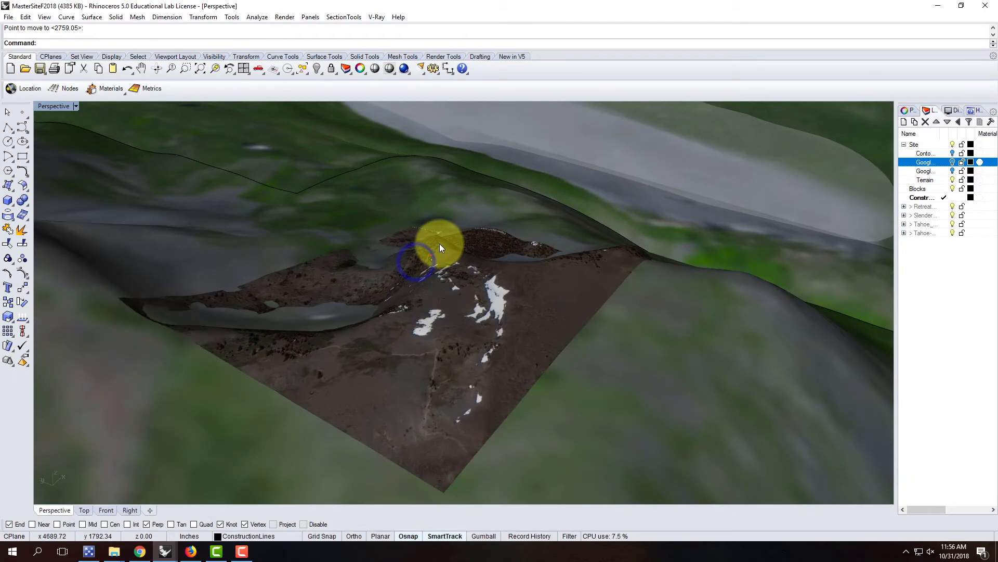
right_drag(440, 247, 375, 404)
click(383, 385)
click(385, 380)
key(Escape)
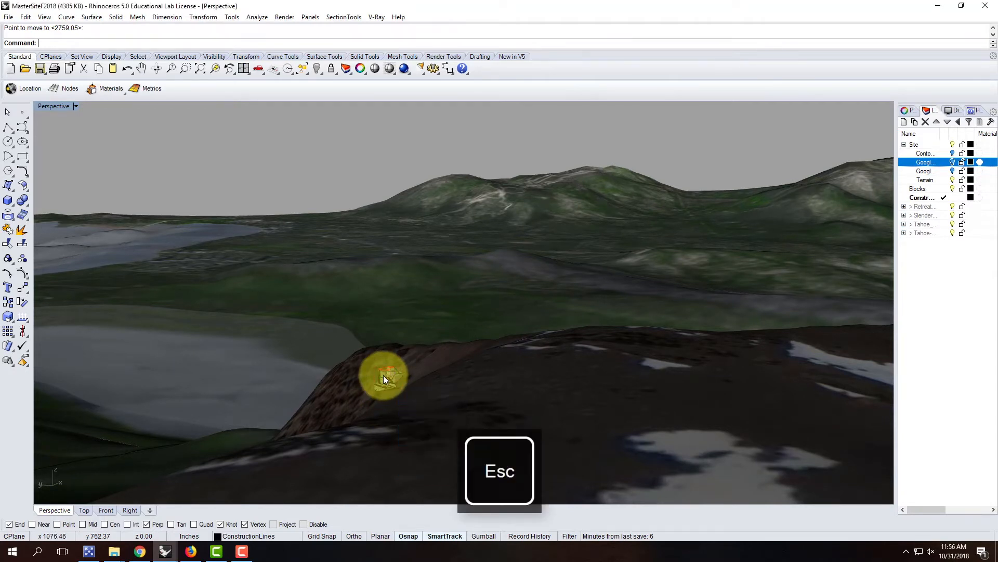
key(shift+Return)
key(BackSpace)
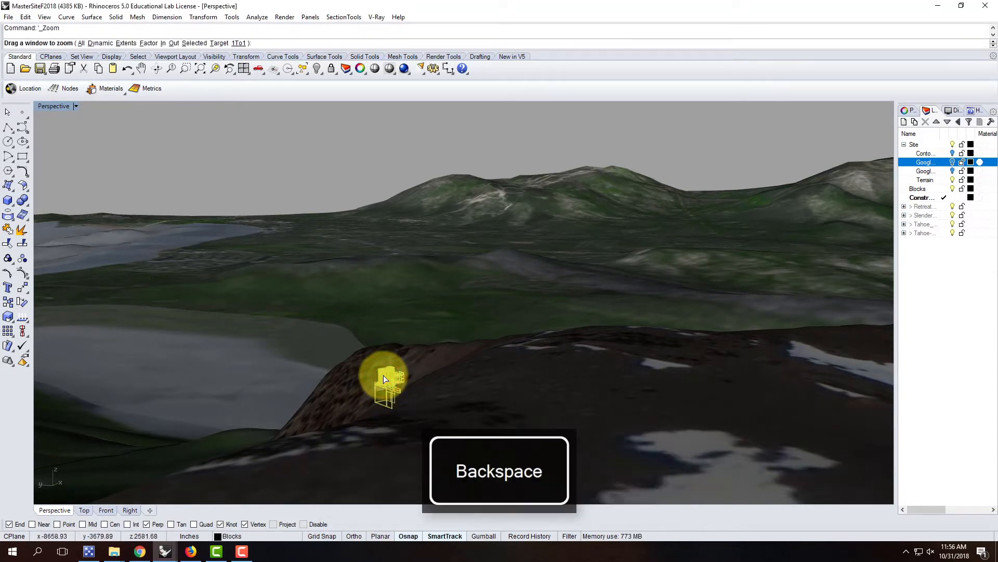
text(s)
key(Return)
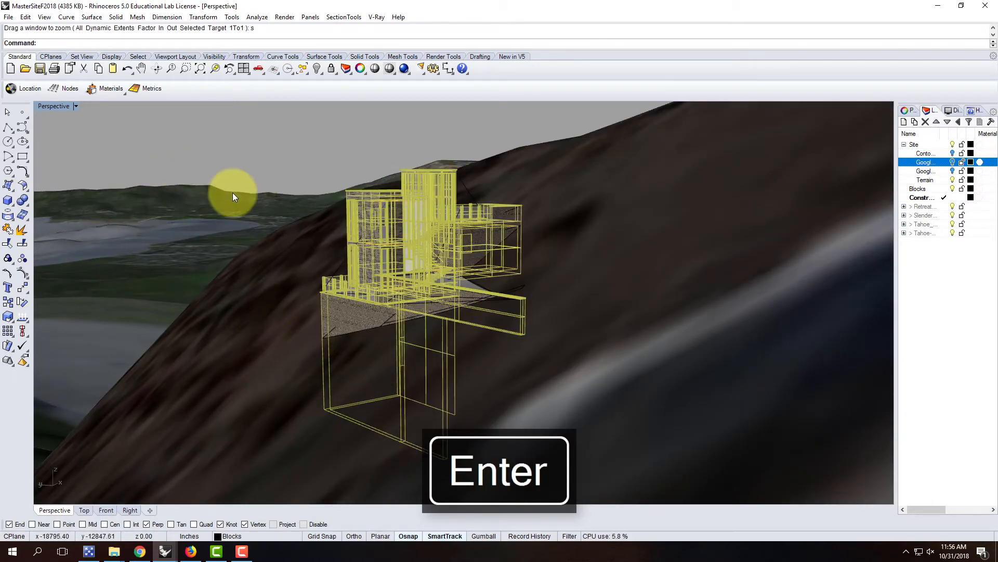
click(319, 142)
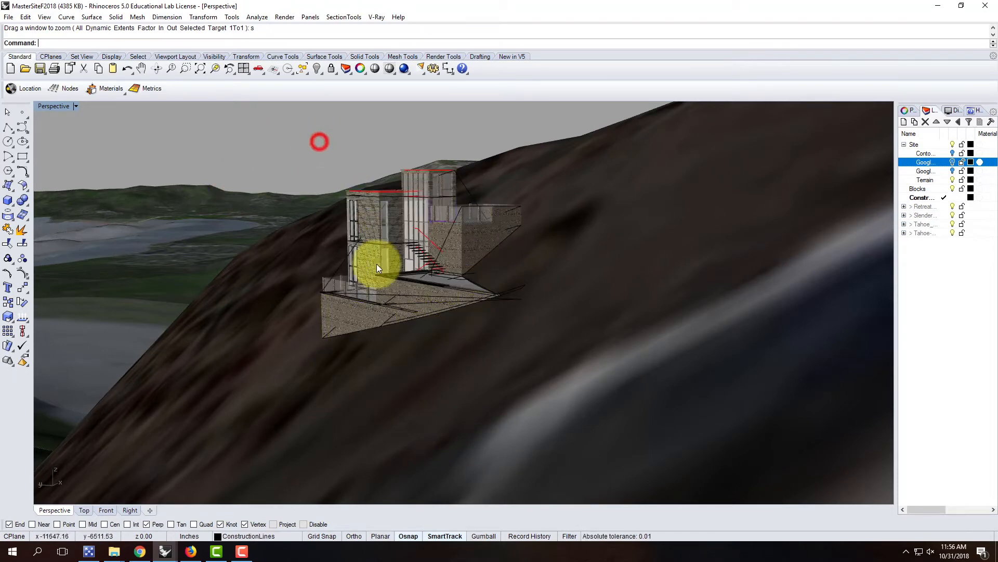
Frame the retreat building in a close, low-angle perspective with the slope and distant Tahoe shoreline behind it.
scroll(307, 254, up, 5)
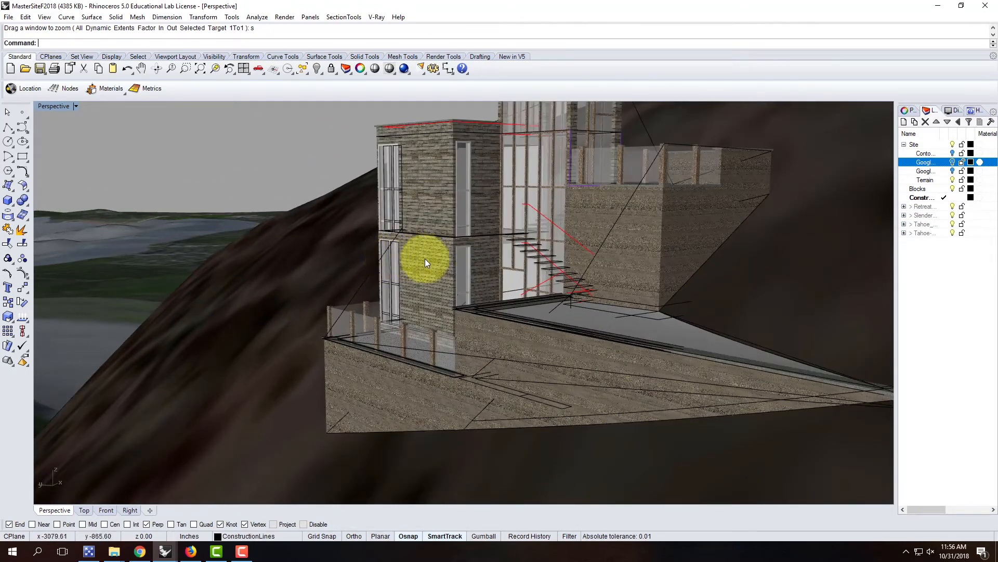
scroll(425, 258, down, 4)
scroll(353, 320, up, 5)
scroll(353, 321, down, 5)
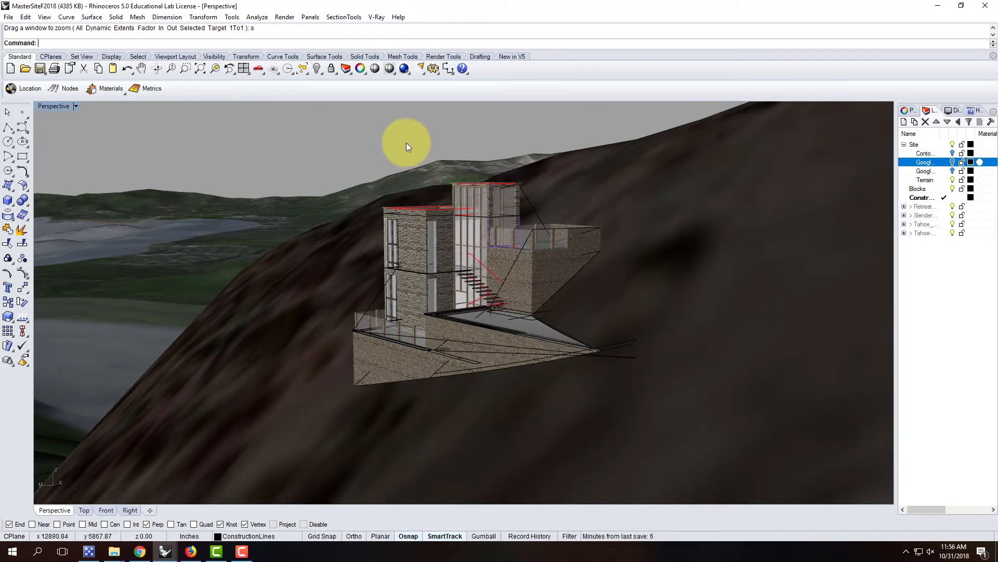
scroll(431, 260, up, 6)
right_drag(445, 298, 445, 272)
scroll(426, 256, down, 5)
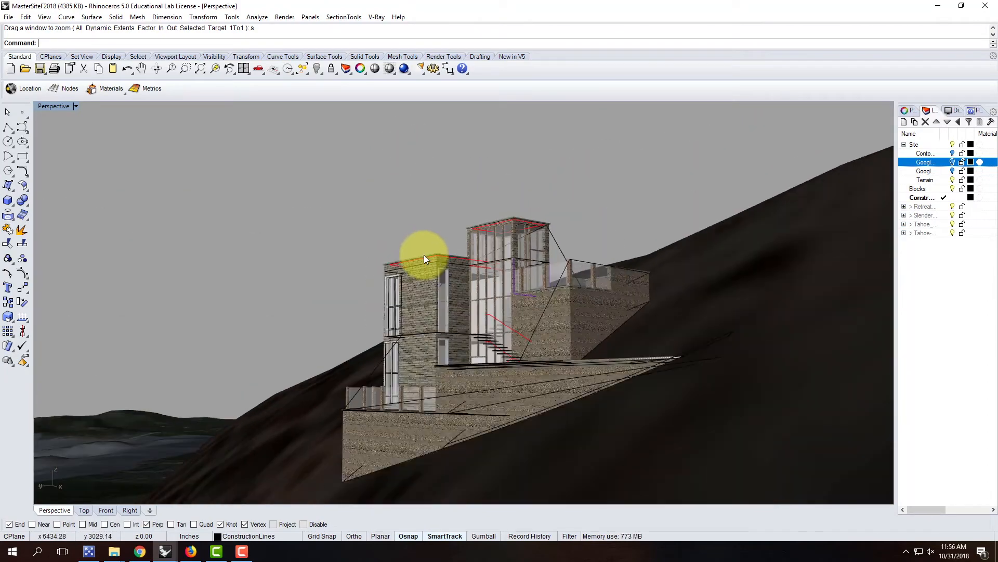
scroll(408, 311, up, 5)
mouse_move(446, 329)
right_down()
mouse_move(421, 334)
mouse_move(432, 332)
right_up()
scroll(353, 325, down, 2)
scroll(334, 330, up, 5)
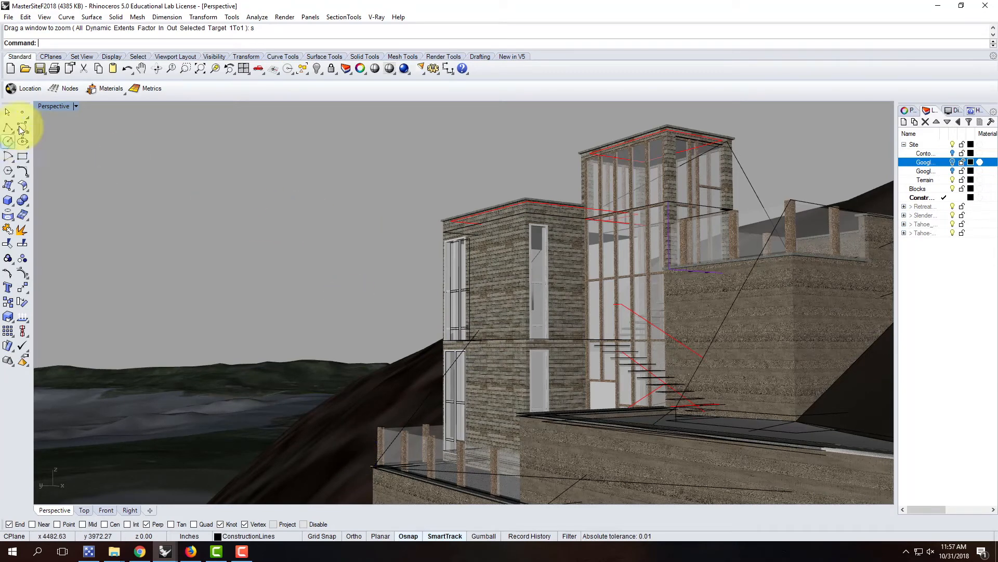
Save the current perspective viewport as a named view called Perspective01.
click(77, 106)
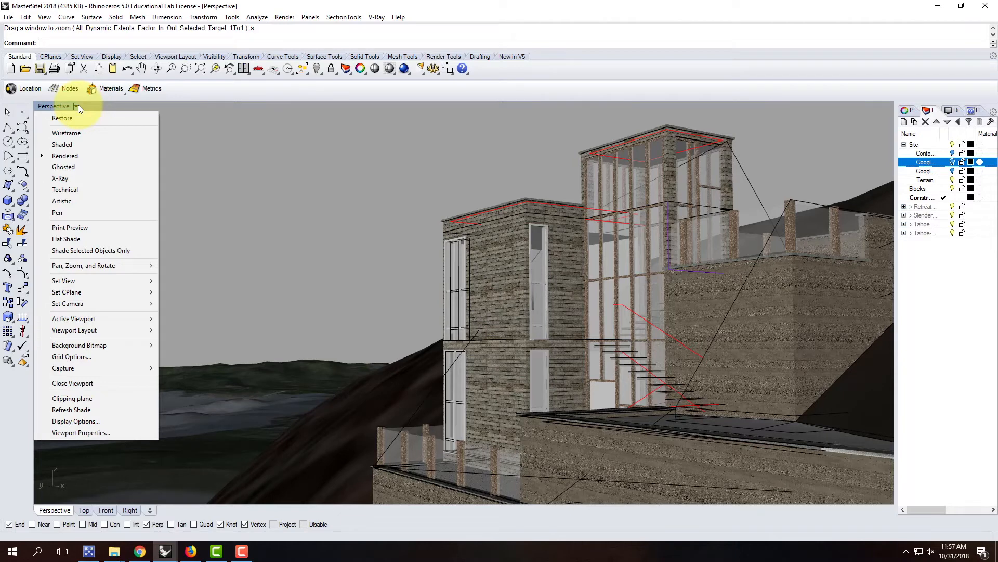
mouse_move(79, 280)
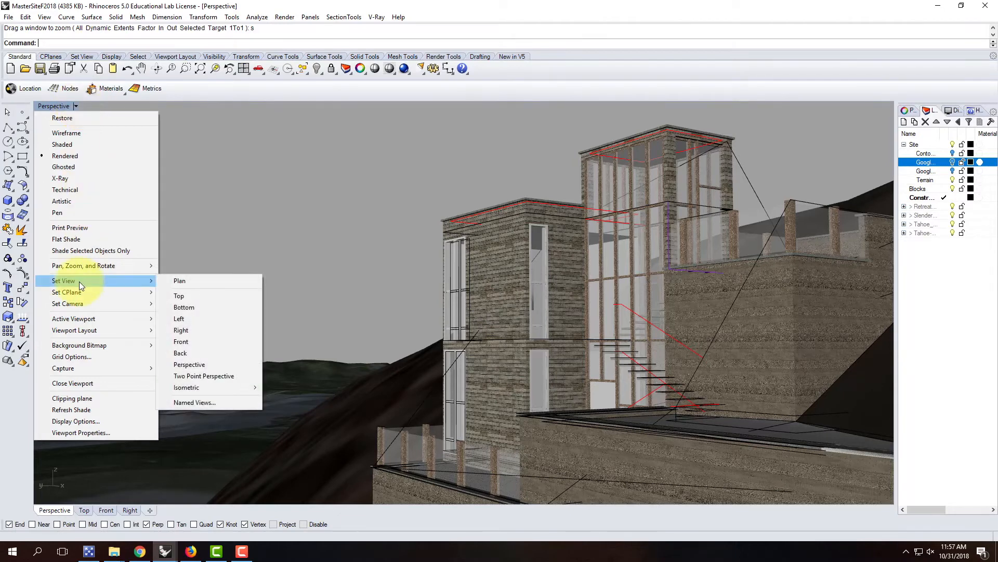
click(214, 403)
click(210, 347)
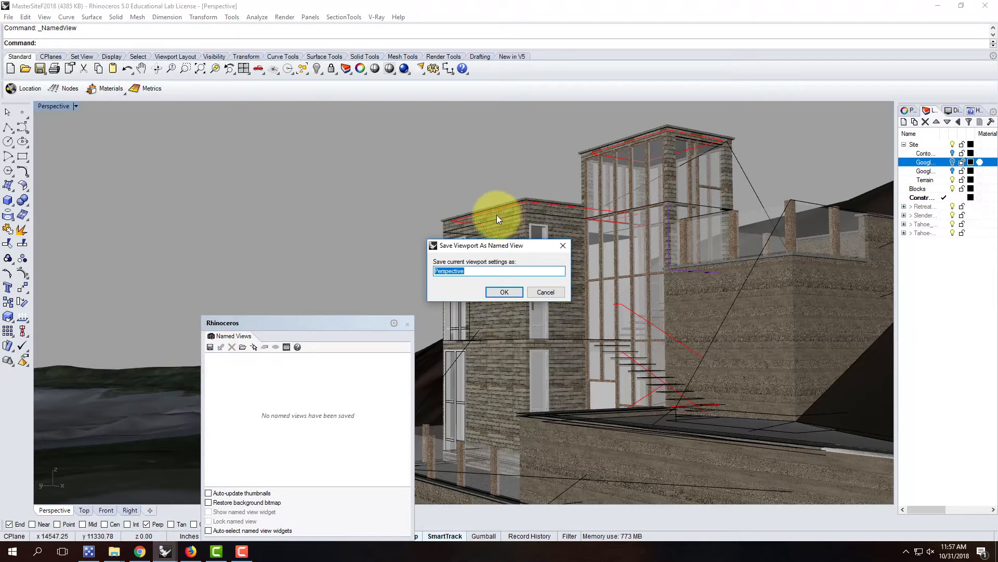
click(484, 272)
text(01)
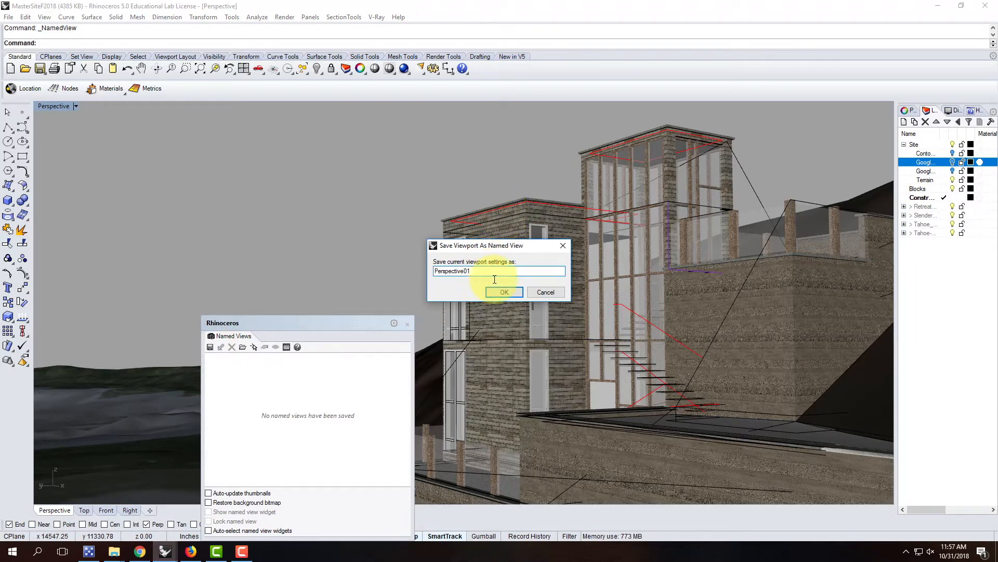
click(510, 291)
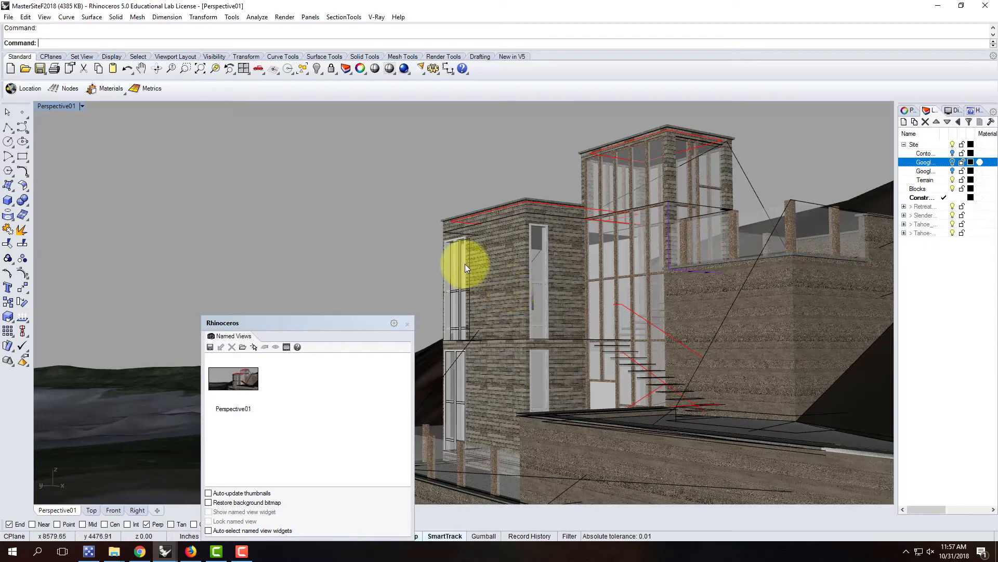
Shift the perspective slightly to refine its framing, then save it over the existing Perspective01 named view.
key(Return)
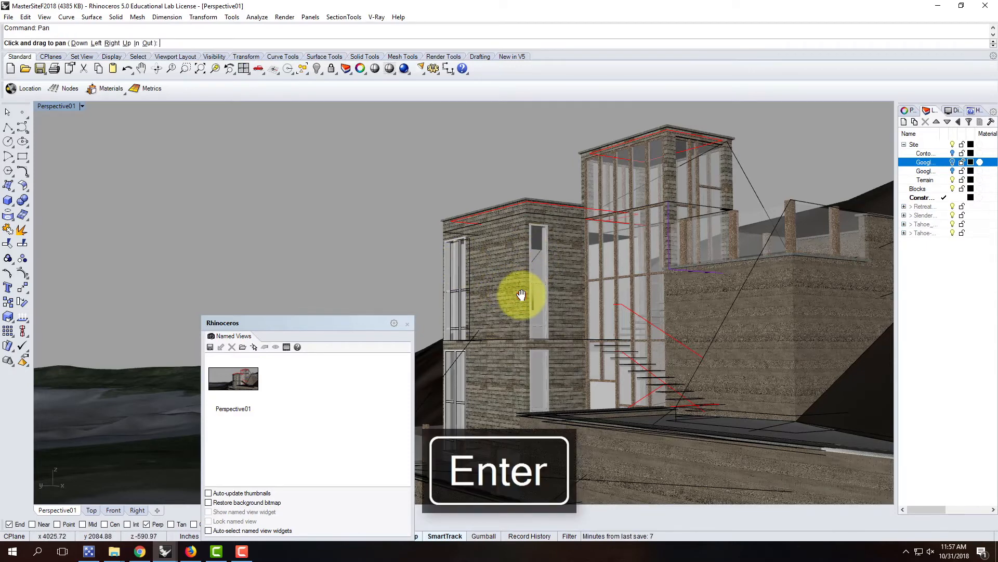
drag(517, 290, 522, 290)
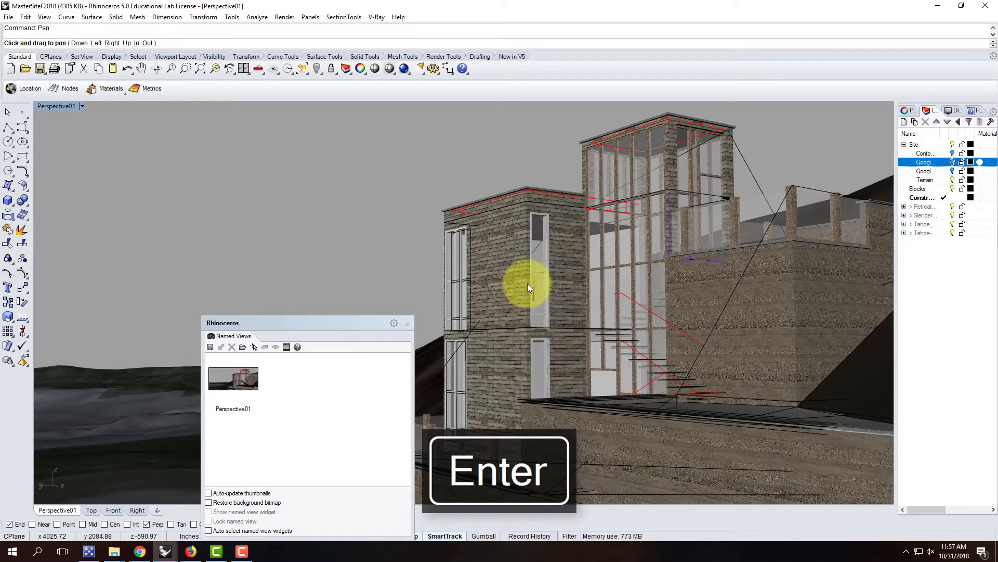
key(Return)
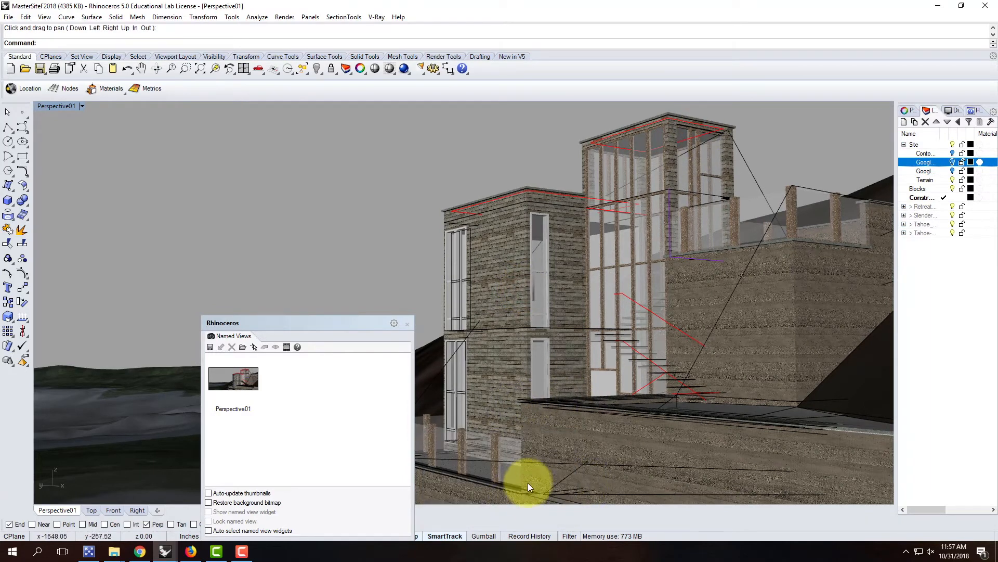
click(210, 347)
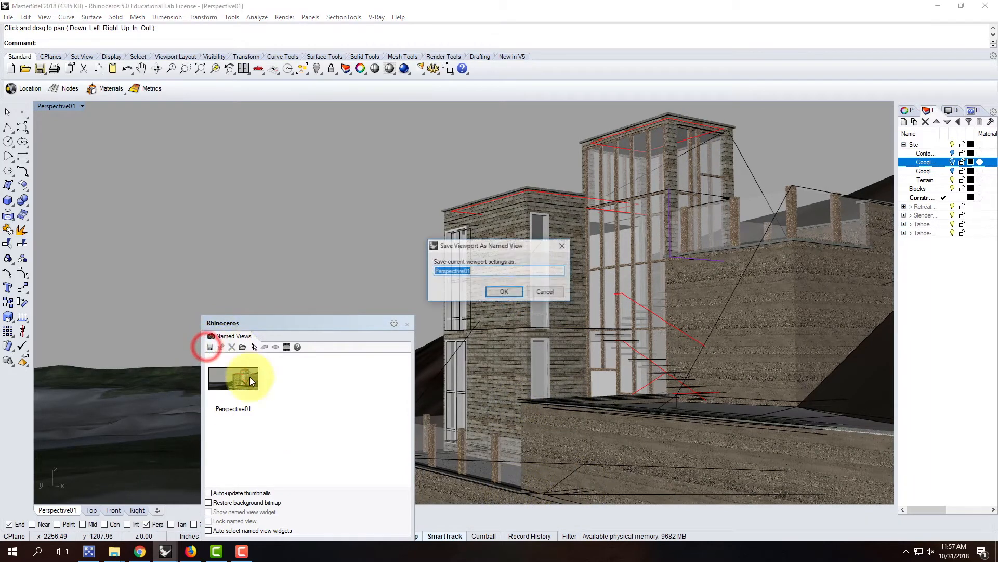
click(511, 291)
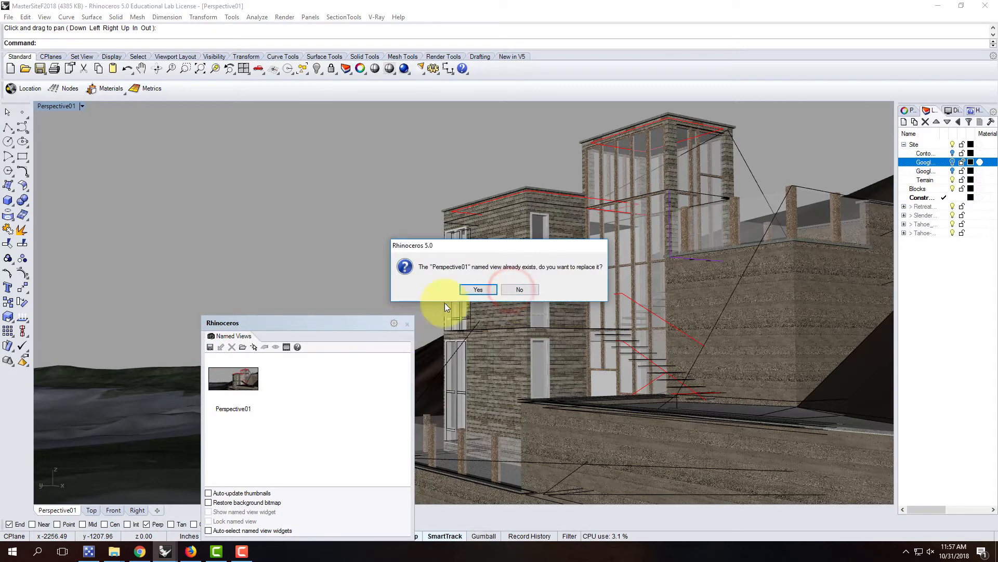
click(478, 289)
click(408, 323)
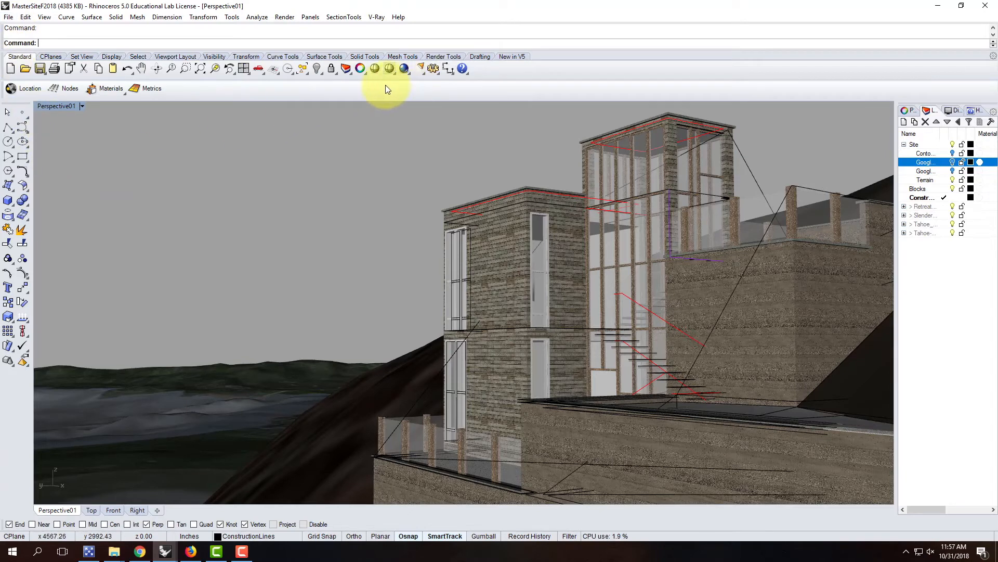
Switch to Chrome and open the site's V-Ray Quick Rendering Setups resource page in a new tab.
click(140, 551)
scroll(392, 310, up, 8)
mouse_move(691, 158)
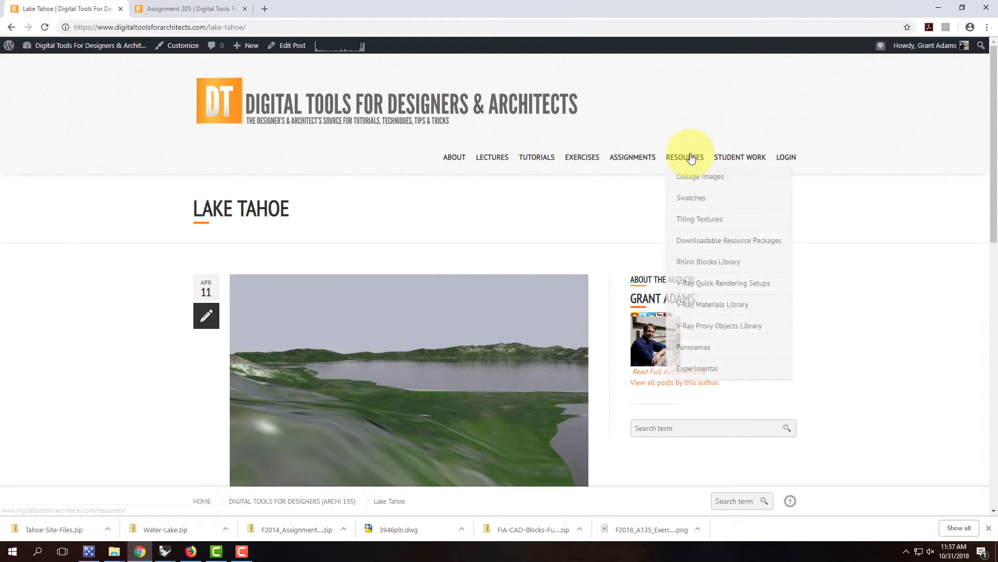
right_click(728, 286)
click(748, 288)
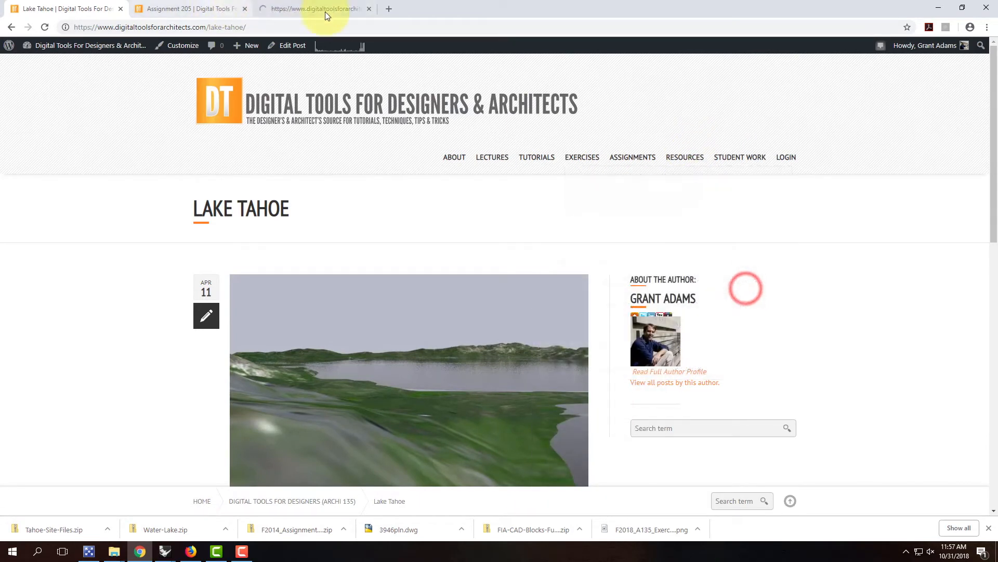
click(330, 11)
Review the day scene setups and read Basic Day Scene 1's sun settings and .visopt download details.
scroll(478, 228, down, 15)
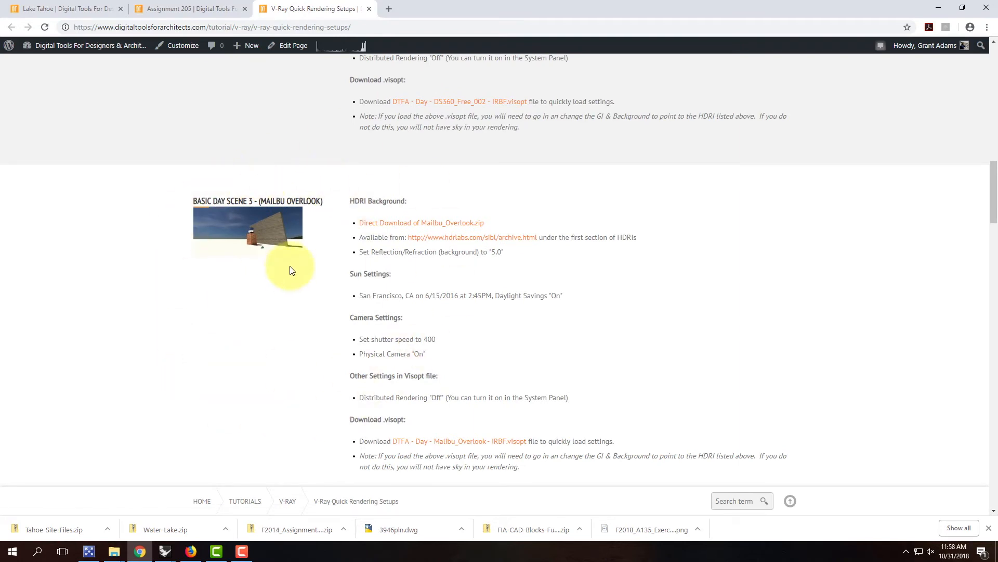
scroll(290, 270, up, 13)
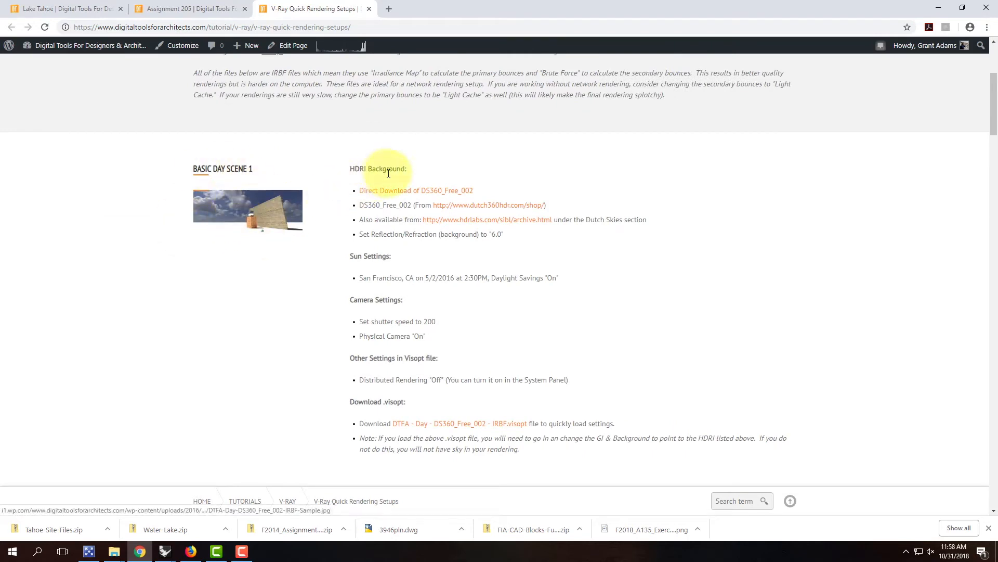
drag(359, 277, 572, 304)
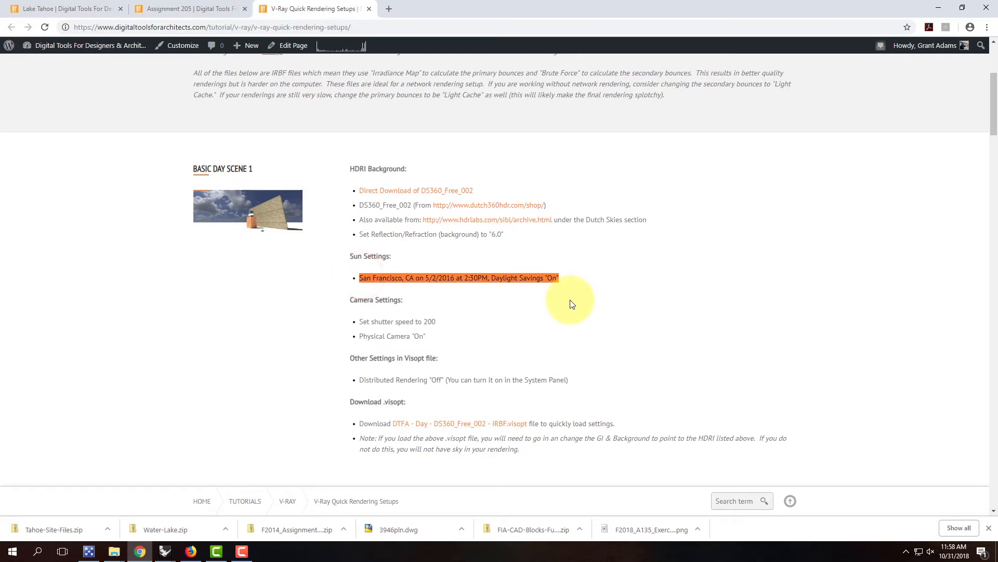
click(572, 304)
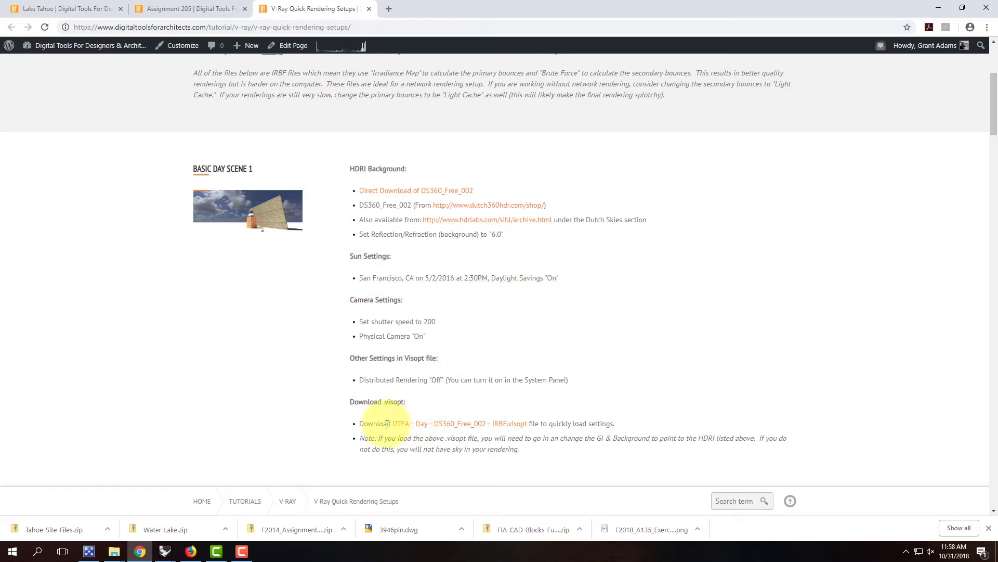
drag(388, 422, 539, 425)
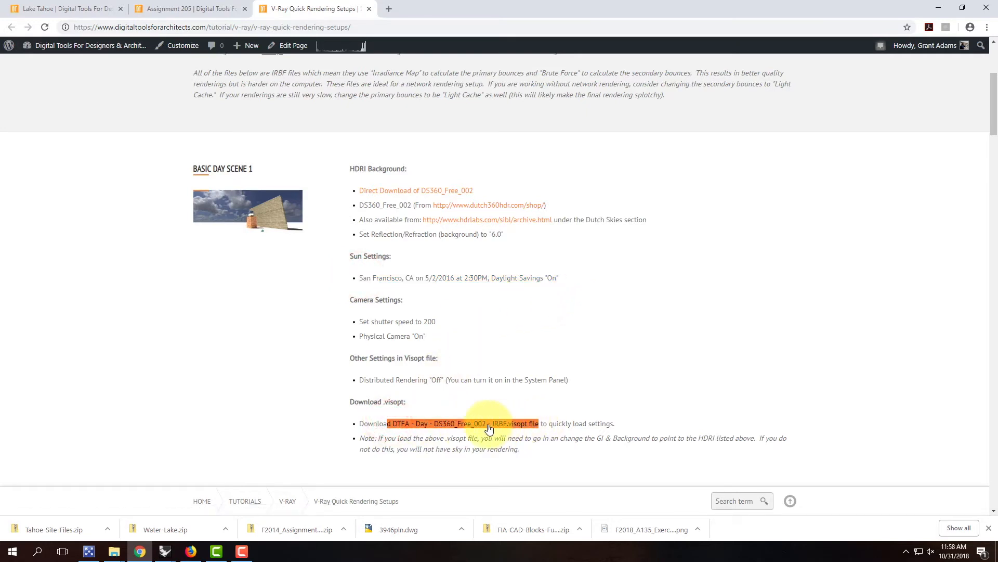
click(414, 431)
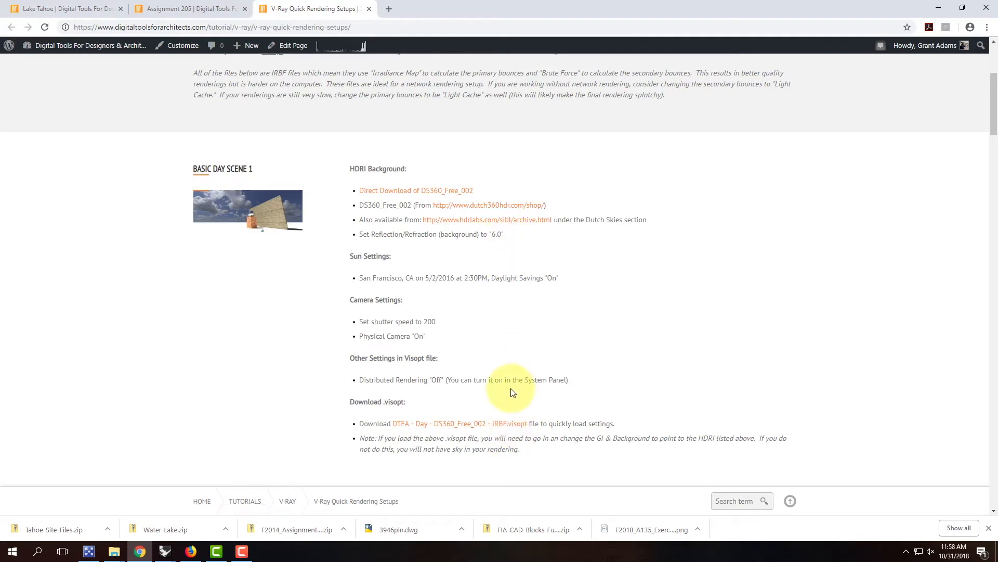
Start saving the linked DTFA-Day-DS360_Free_002-IRBF.visopt file and browse to the Resources > V-Ray folder.
right_click(458, 428)
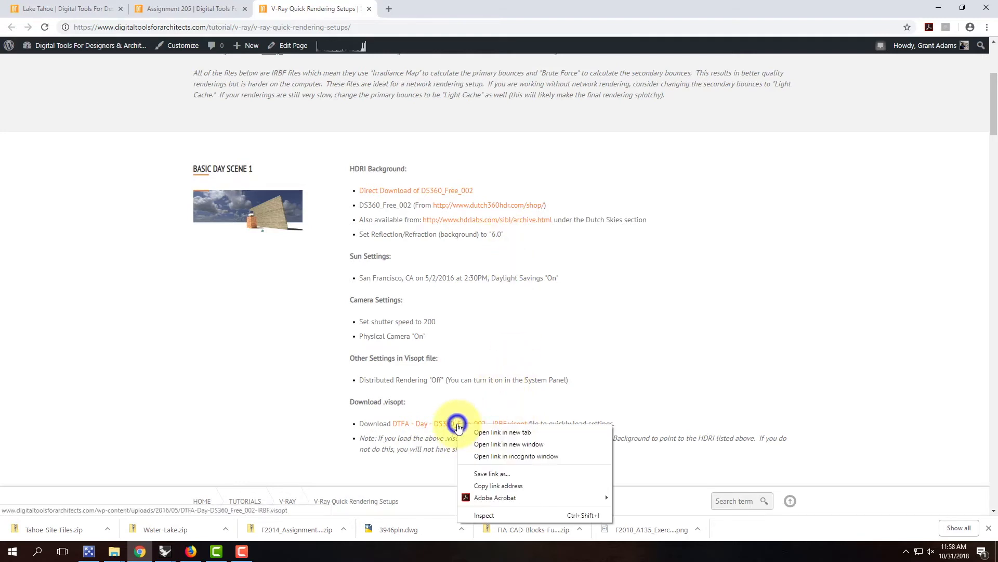
click(499, 474)
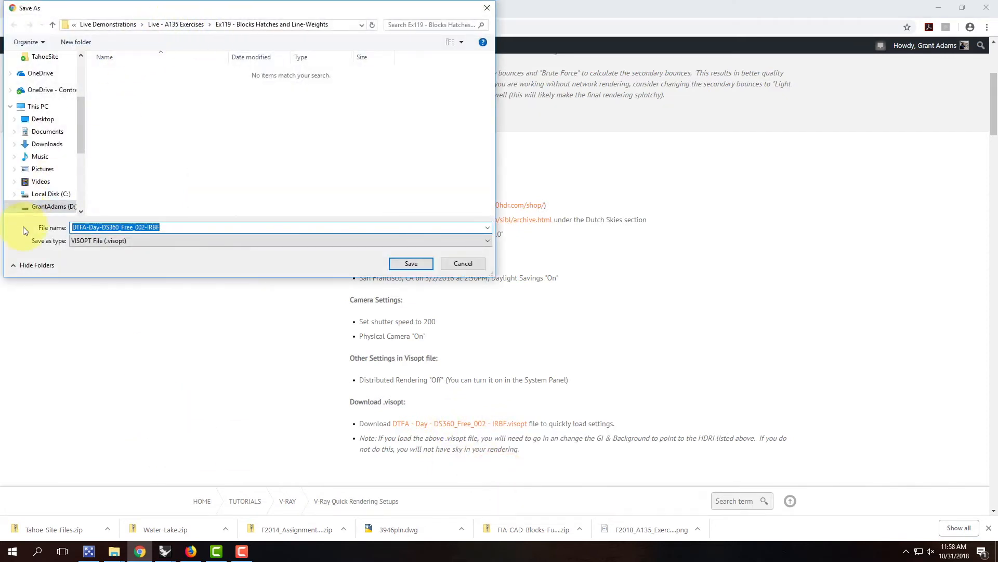
drag(82, 125, 92, 201)
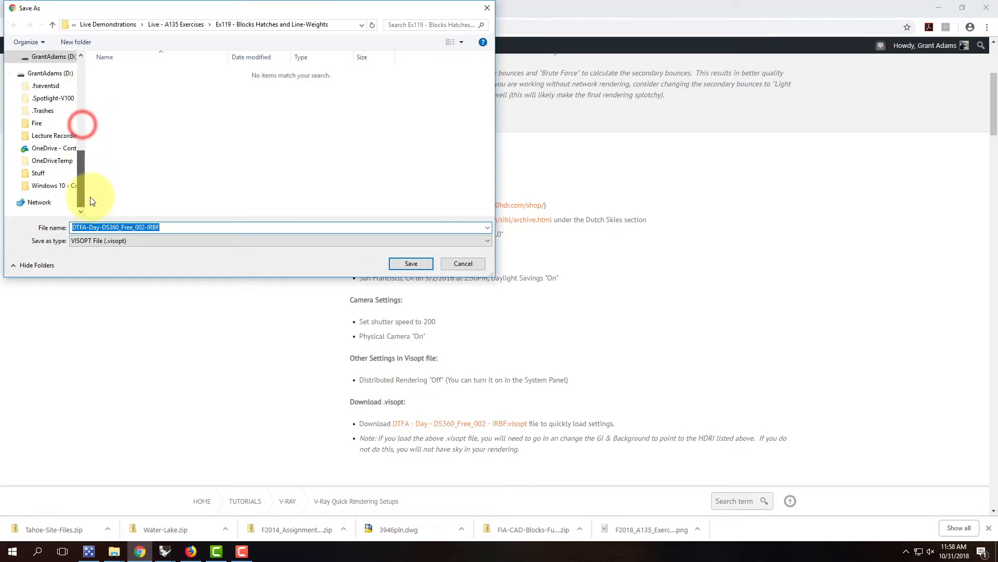
click(53, 145)
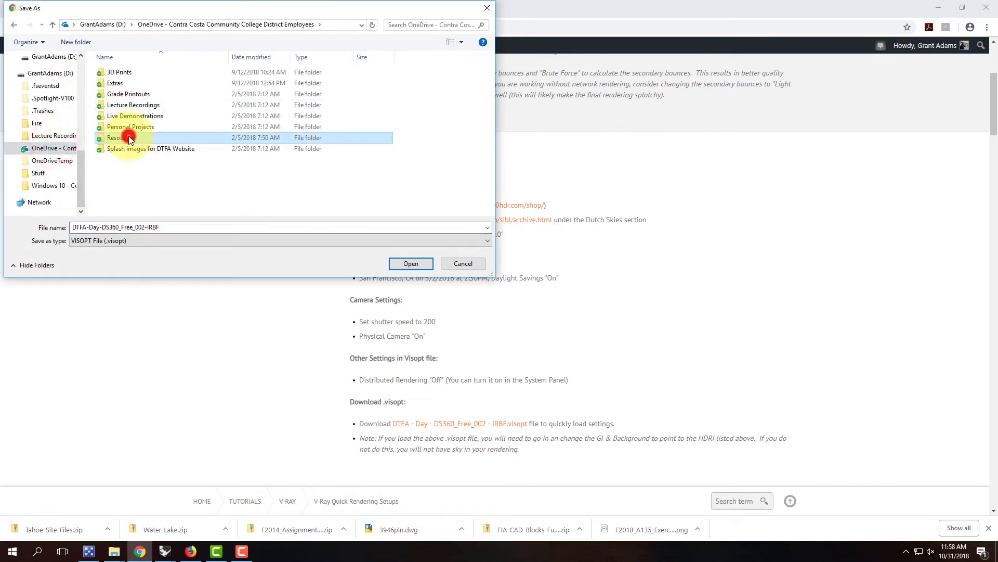
double_click(129, 138)
double_click(126, 194)
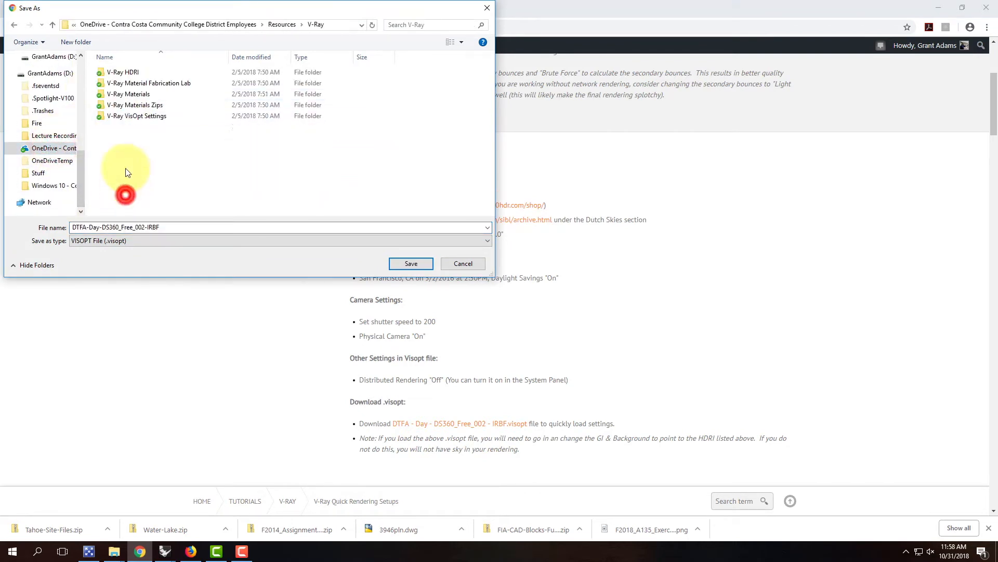
Save the .visopt file in V-Ray HDRI > Day HDRIs > DS360_Free_002, replacing the existing copy.
double_click(133, 72)
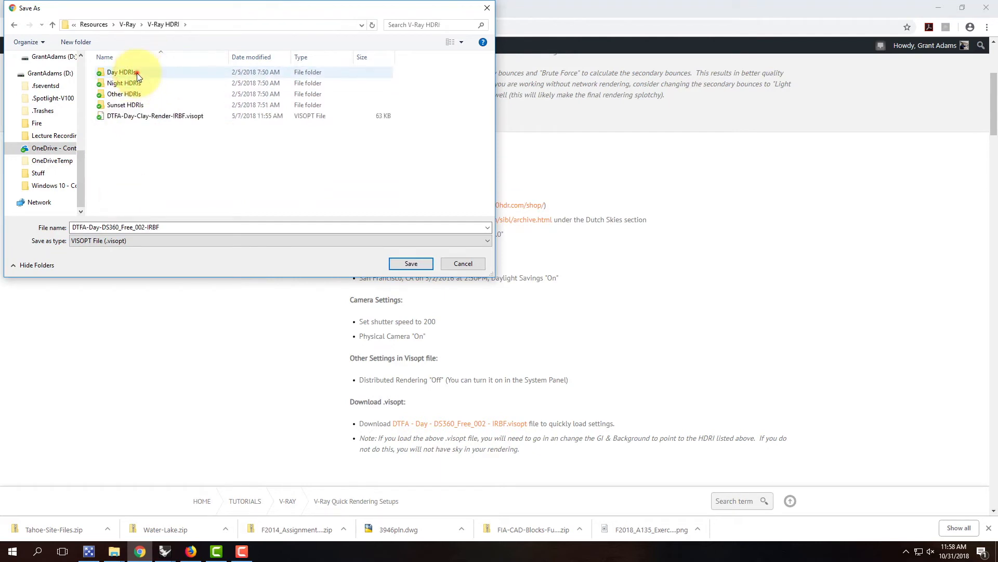
double_click(134, 73)
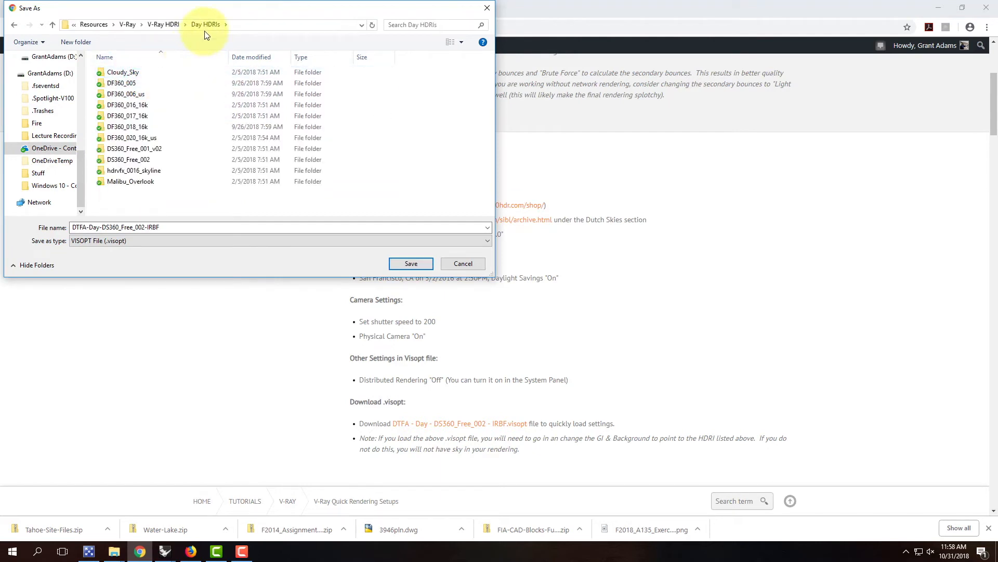
drag(271, 12, 316, 136)
double_click(171, 288)
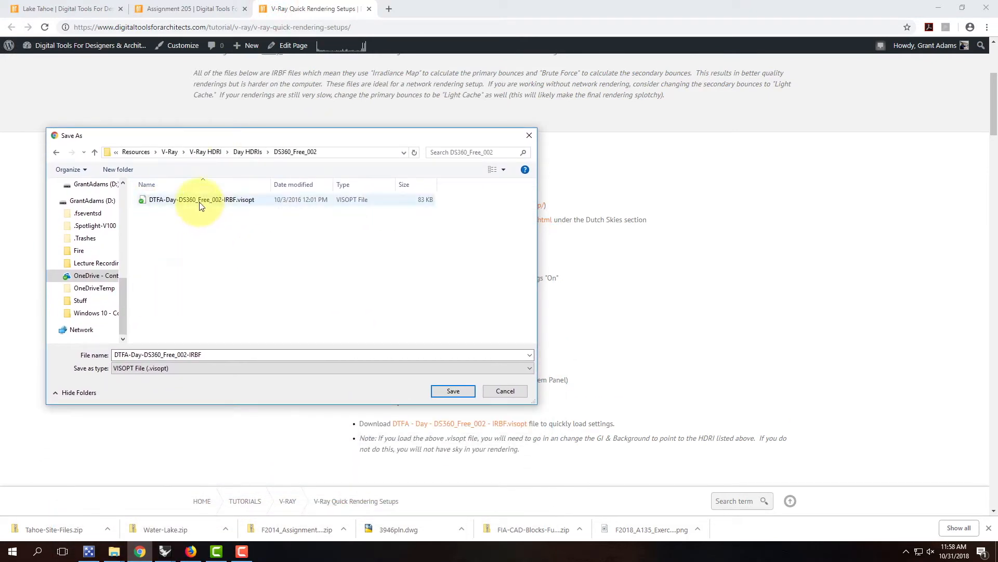
drag(328, 138, 327, 137)
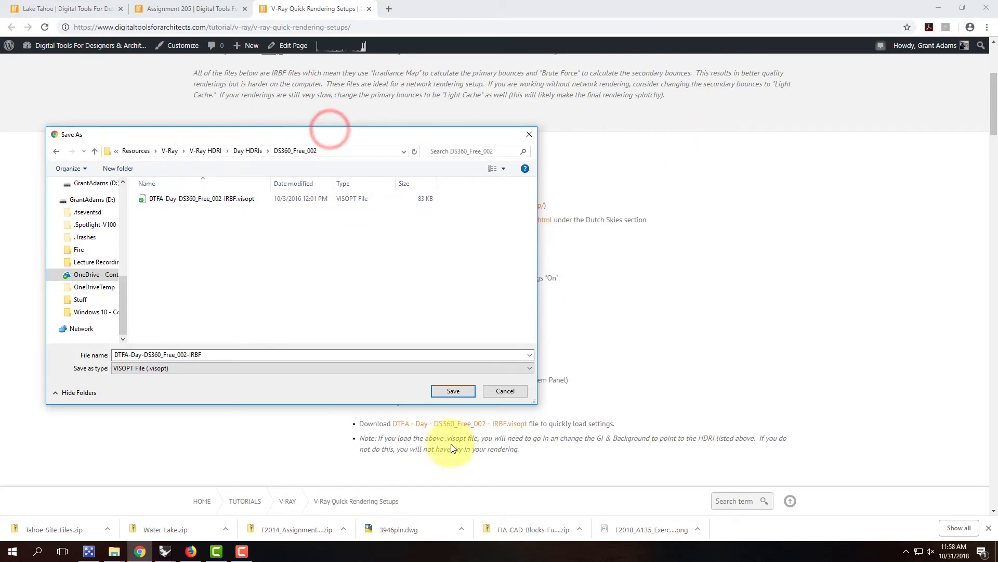
click(462, 391)
click(532, 279)
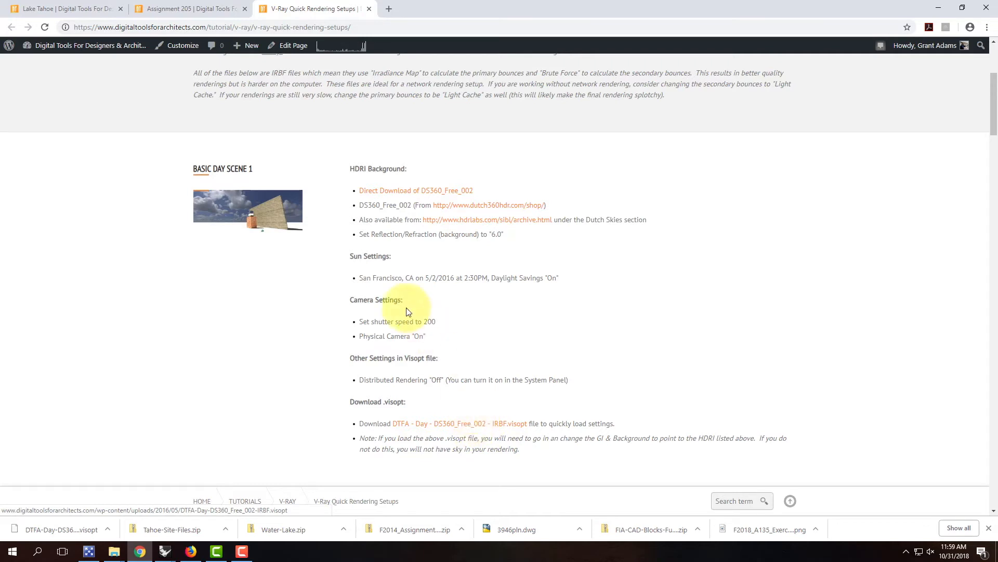
Highlight Basic Day Scene 1's sun settings on the web page, then switch to the MasterSiteF2018 model in Rhino and save it.
drag(359, 278, 554, 279)
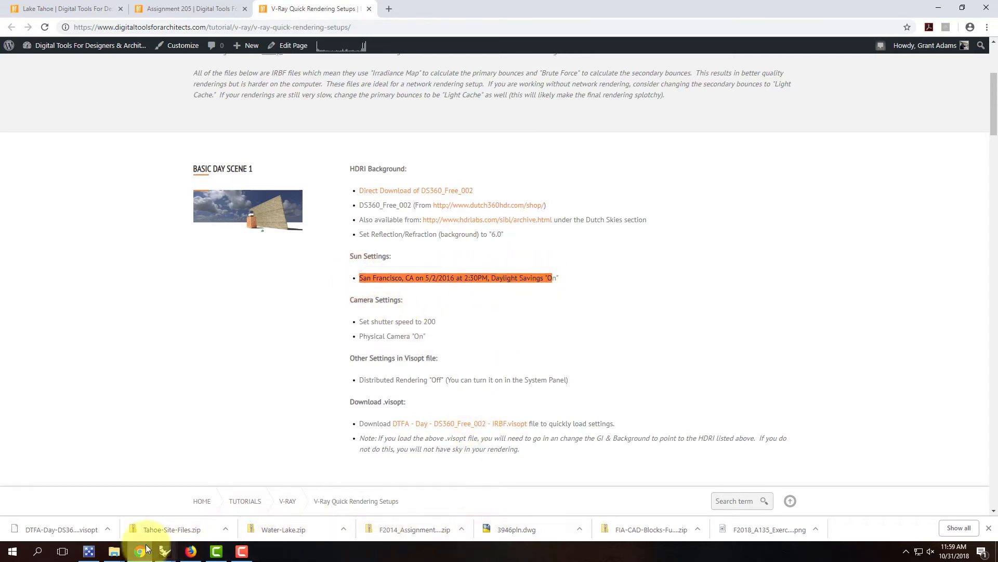
mouse_move(165, 550)
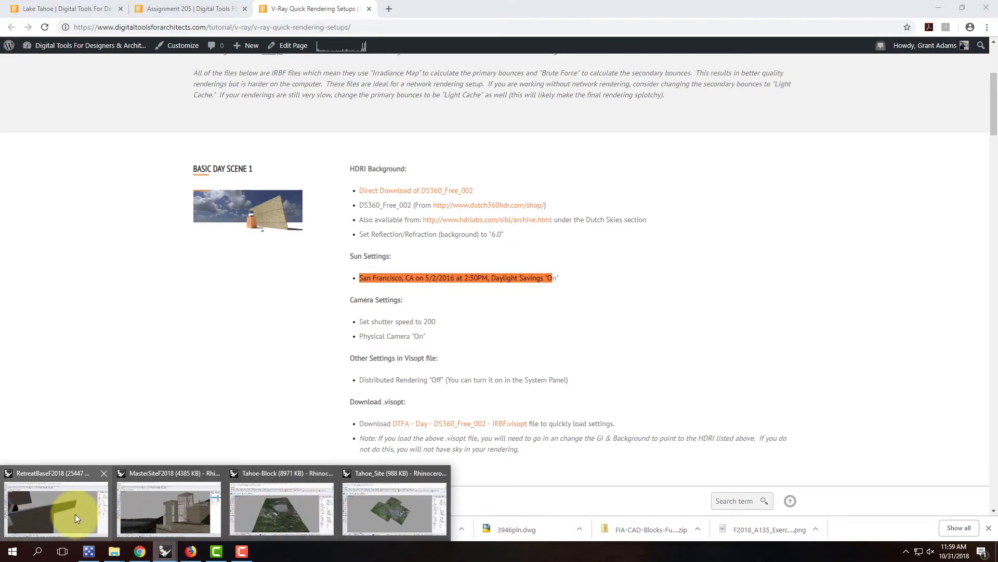
click(182, 508)
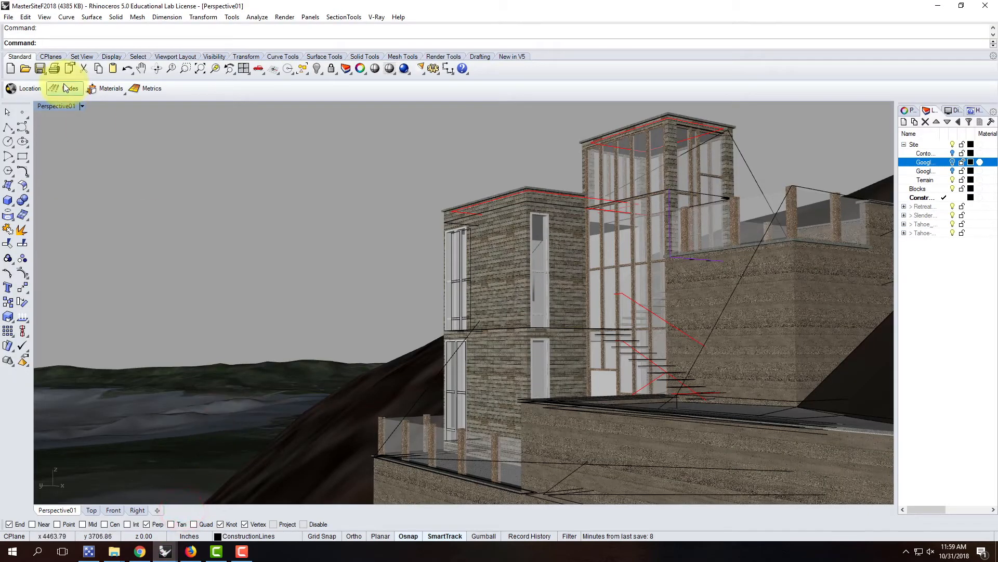
click(10, 18)
click(30, 68)
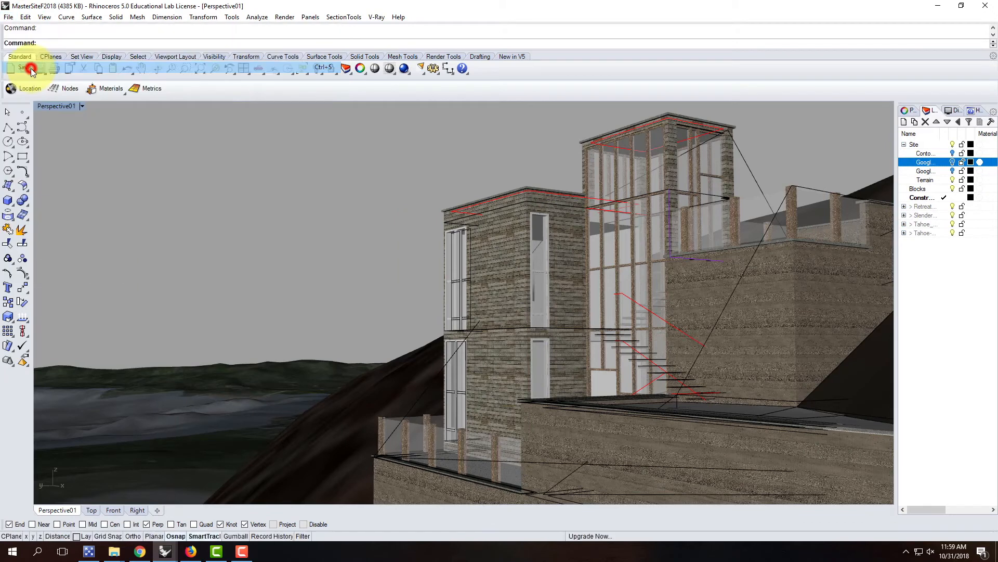
Open the V-Ray option editor and expand its Environment settings.
click(379, 17)
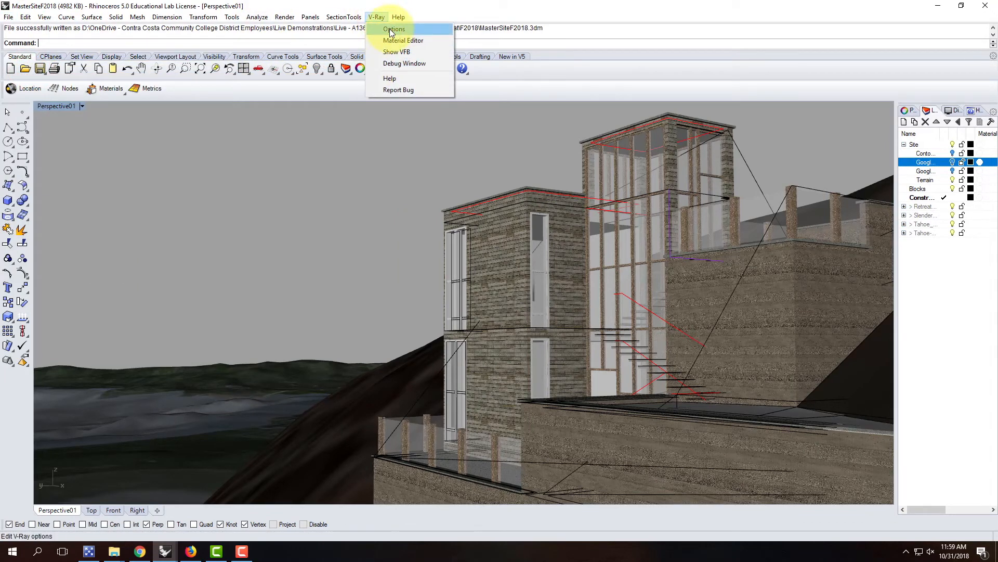
click(392, 30)
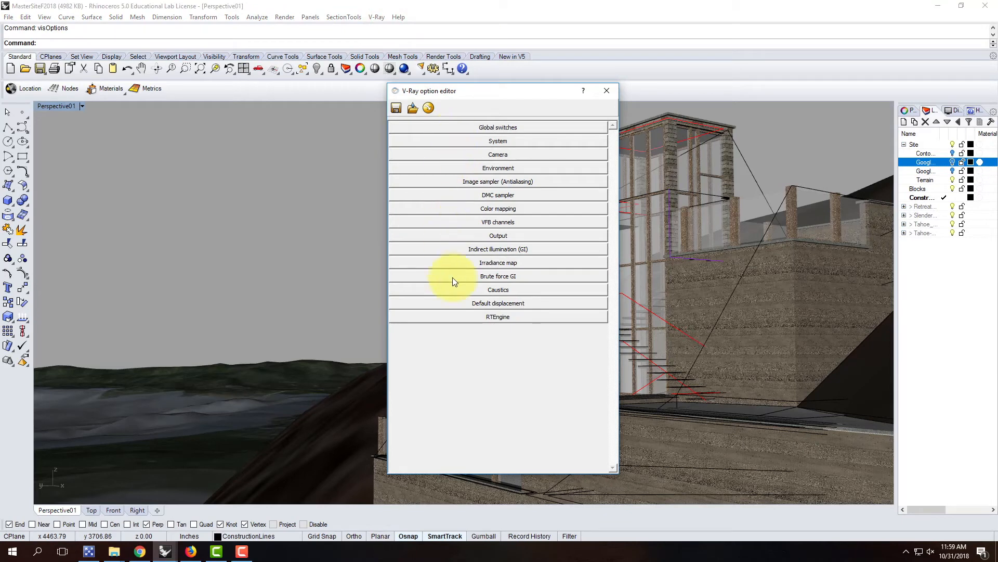
click(449, 167)
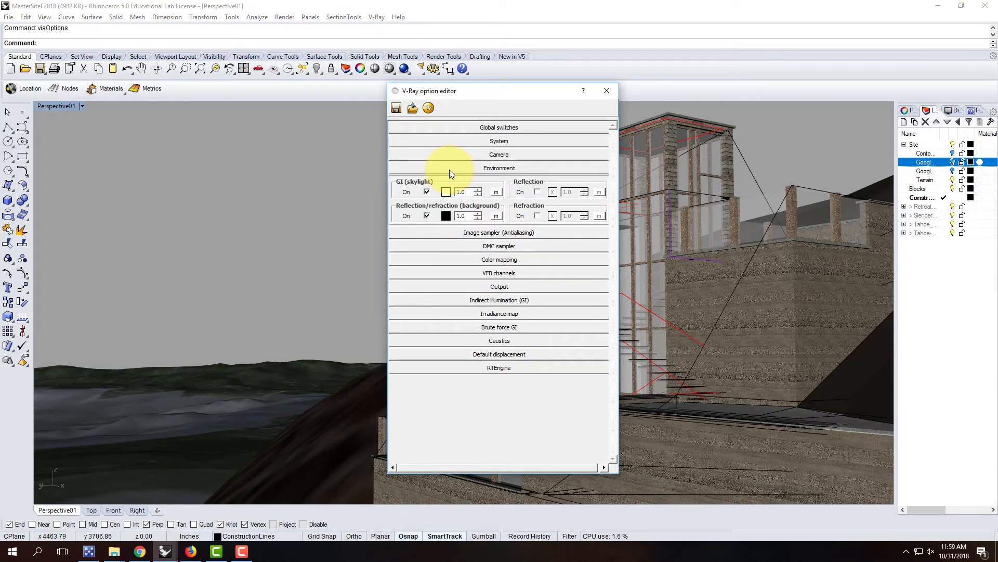
Load DTFA-Day-DS360_Free_002-IRBF.visopt from Resources > V-Ray > V-Ray HDRI > Day HDRIs > DS360_Free_002 and refresh the Environment settings.
click(414, 109)
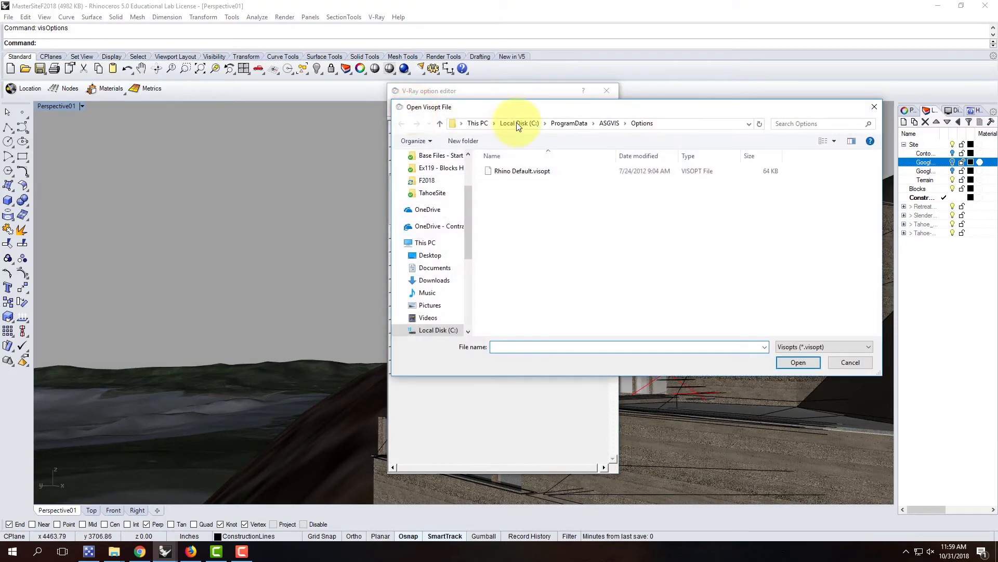
click(432, 226)
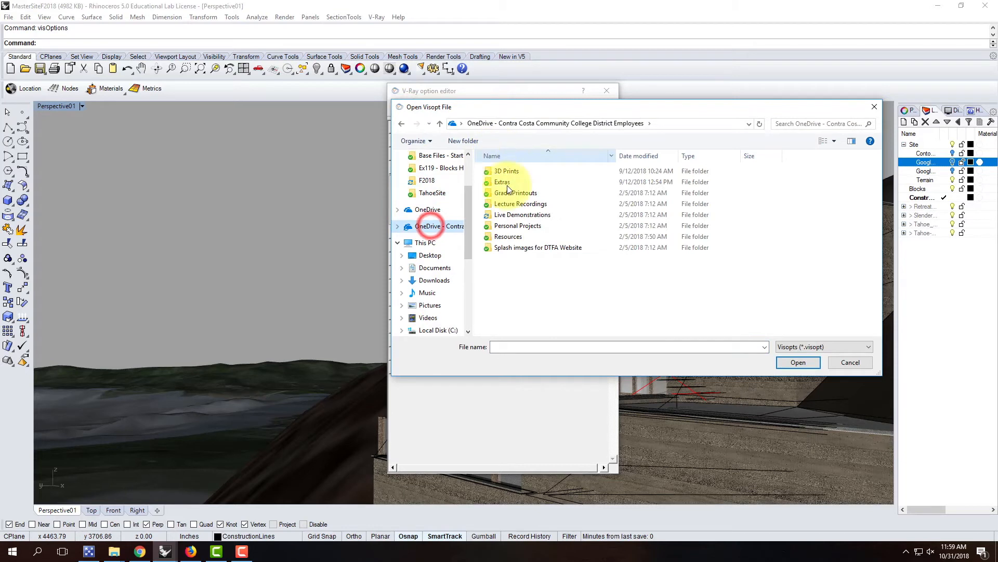
double_click(508, 237)
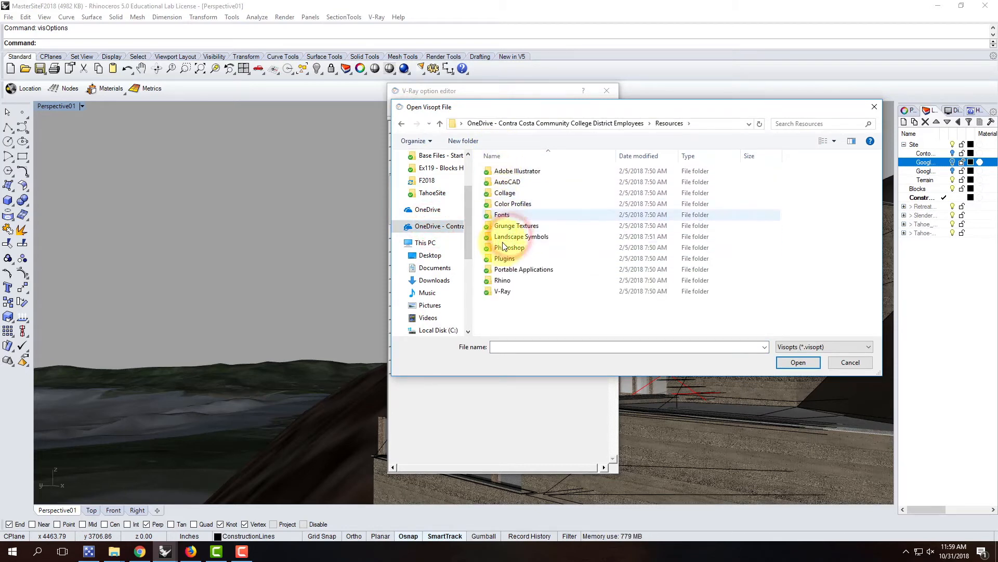
double_click(506, 292)
double_click(509, 170)
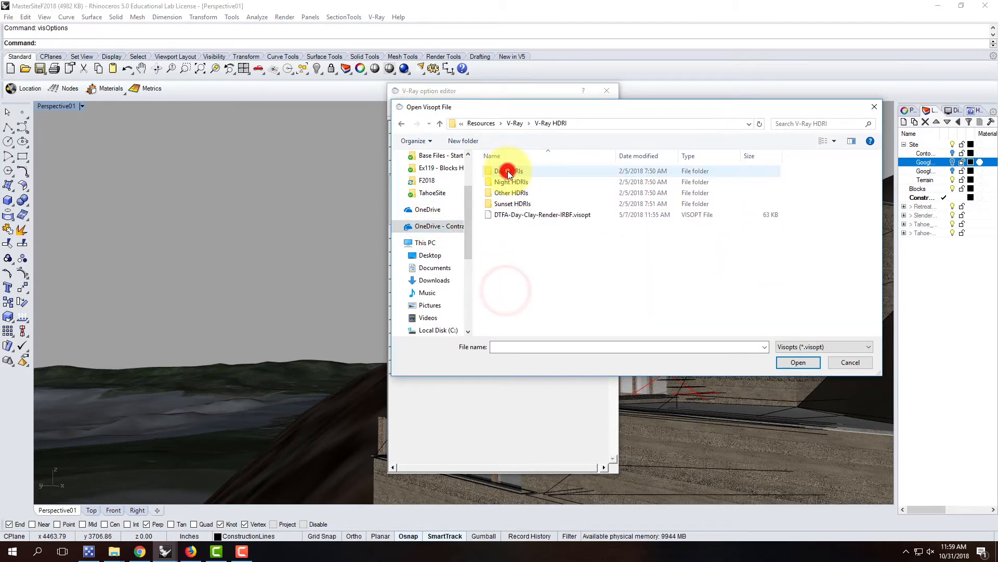
double_click(508, 170)
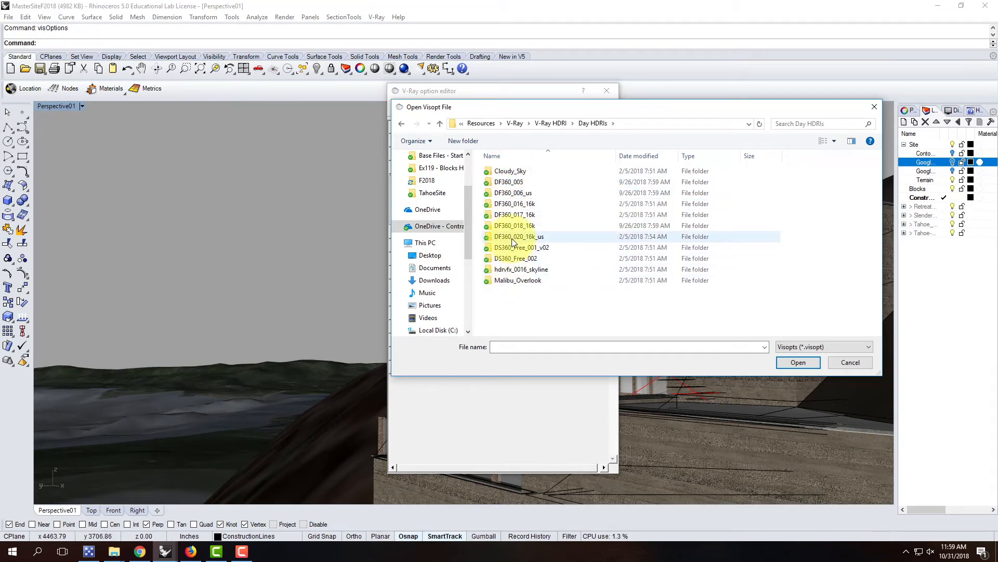
double_click(518, 258)
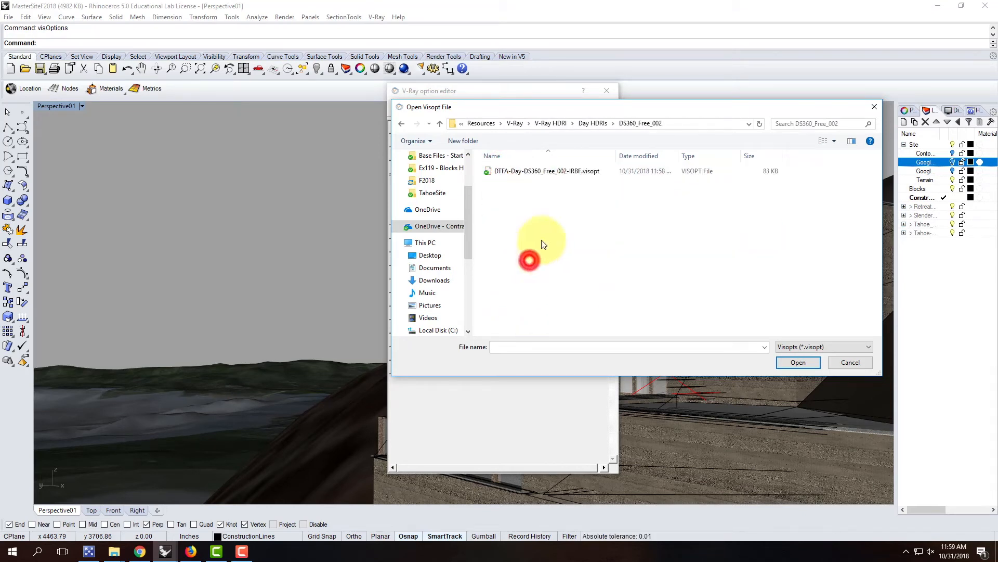
click(538, 172)
click(806, 363)
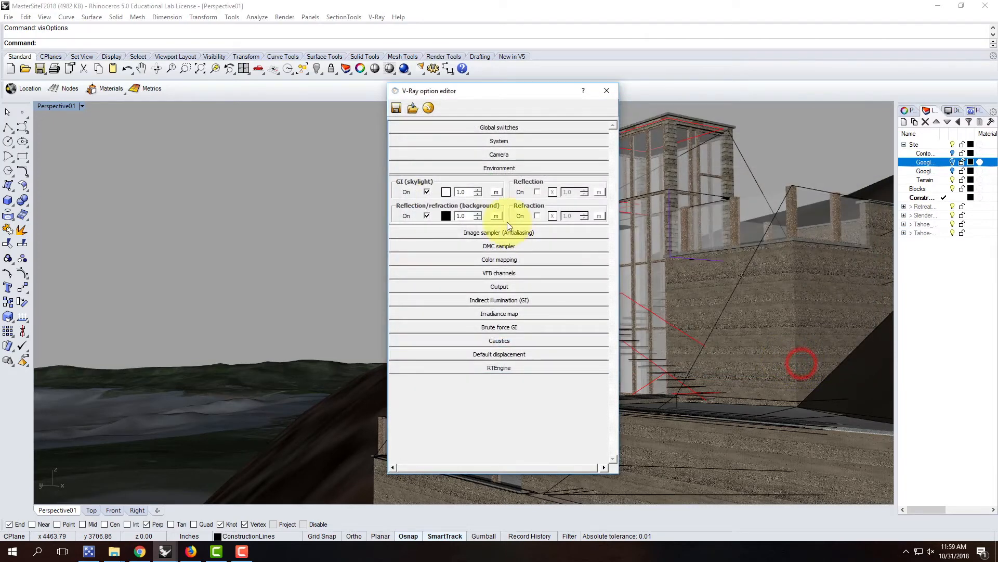
click(499, 168)
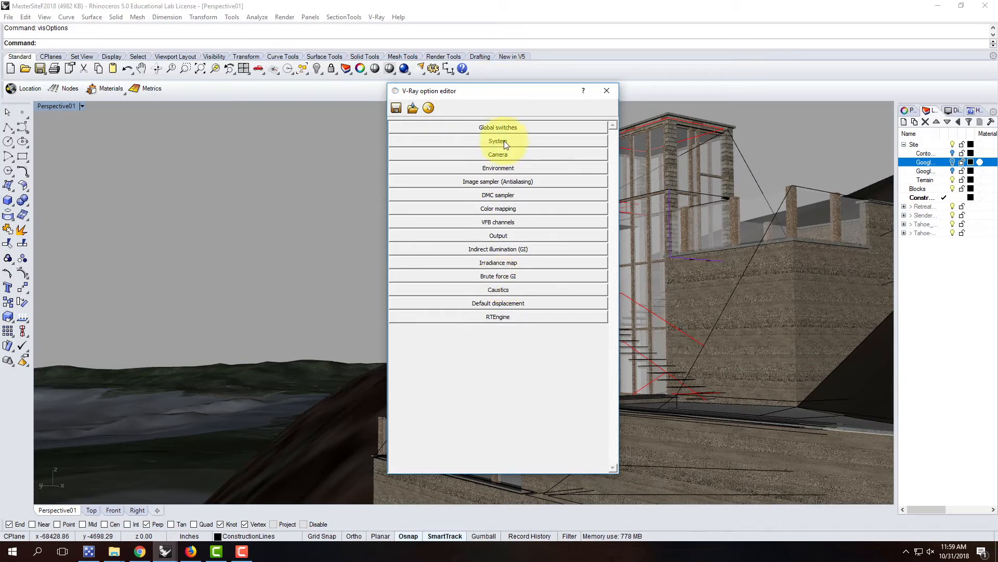
click(489, 168)
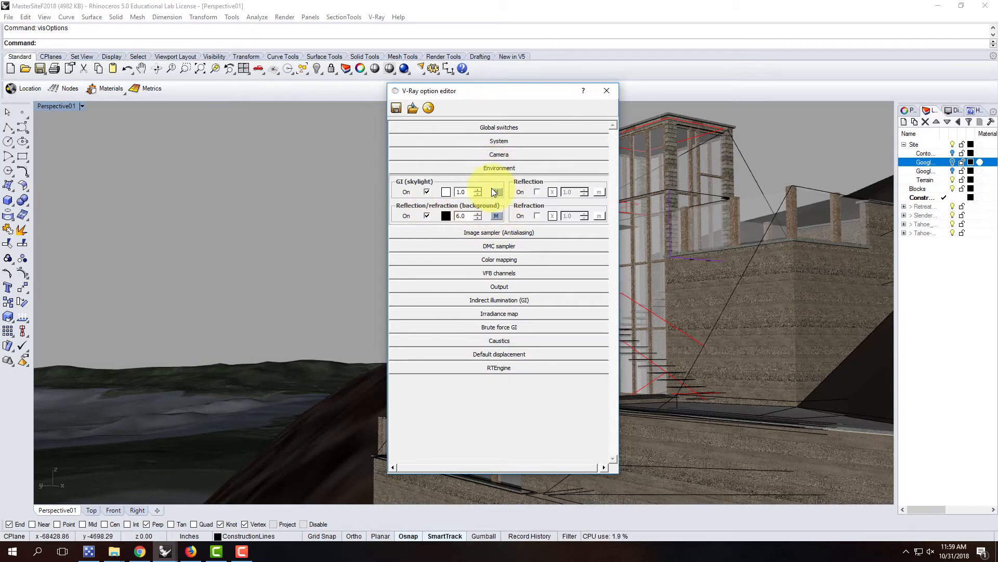
Point the GI (skylight) texture to DS360_Free_002_Env in Resources > V-Ray > V-Ray HDRI > Day HDRIs > DS360_Free_002.
click(497, 192)
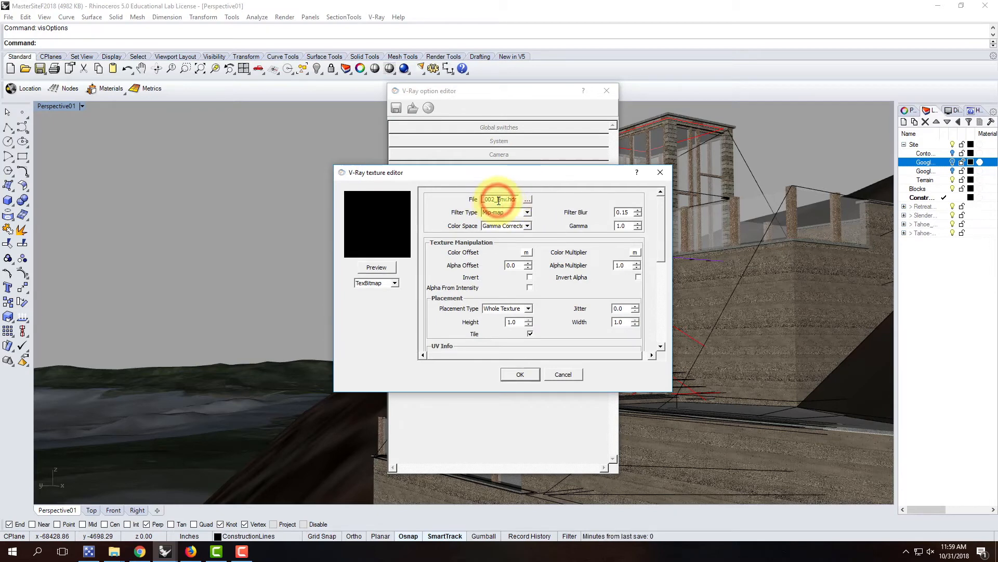
click(526, 198)
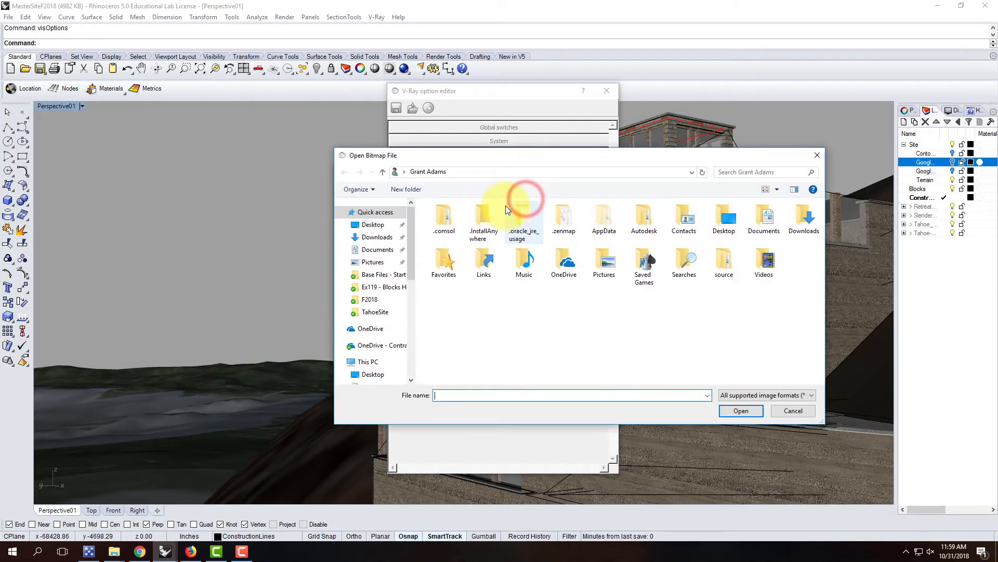
drag(501, 156, 513, 297)
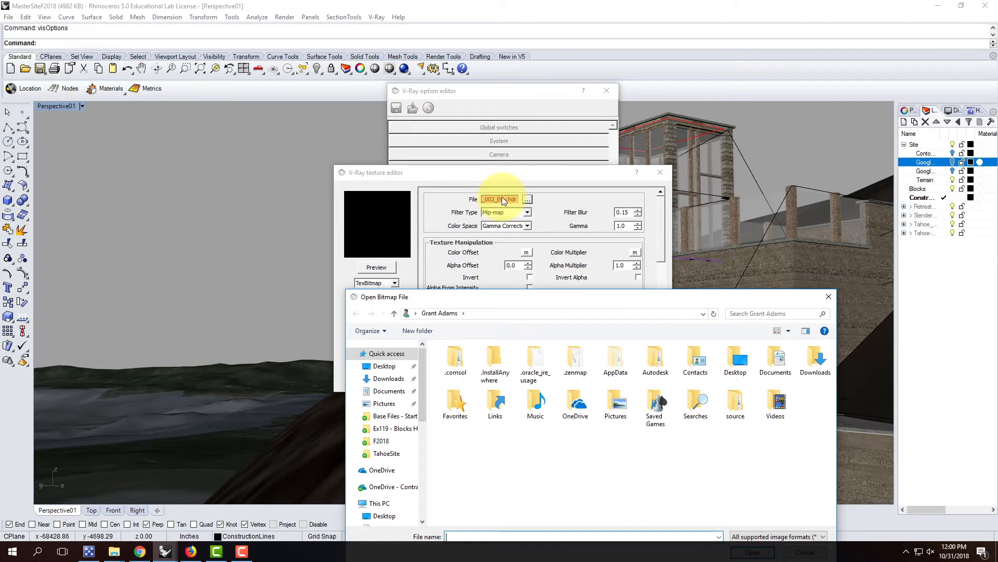
click(397, 485)
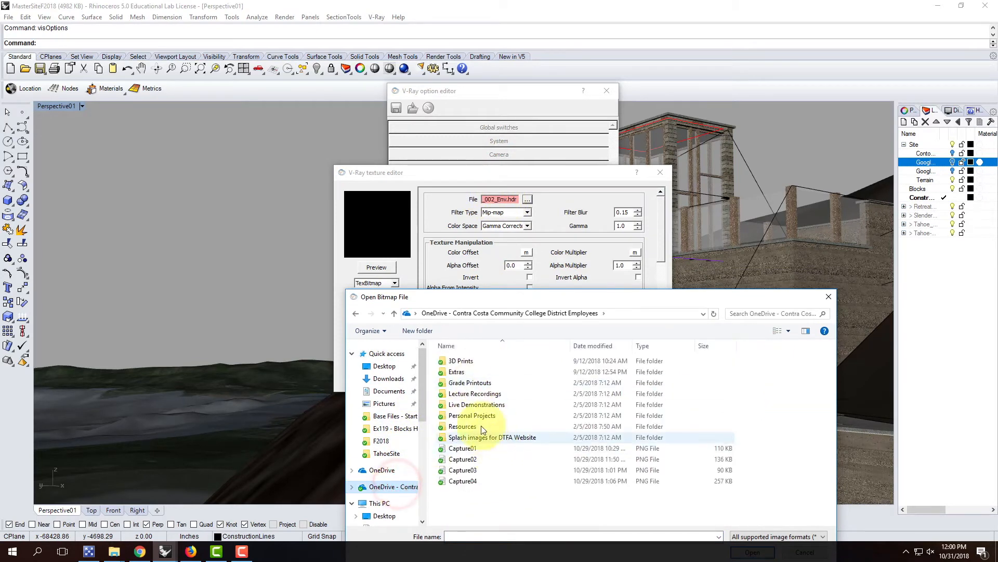
double_click(474, 427)
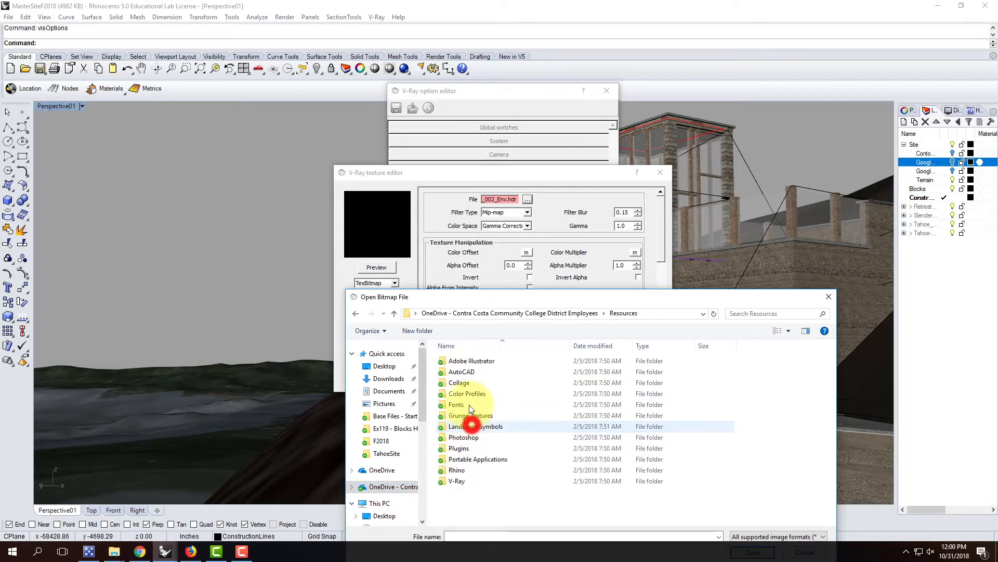
click(471, 481)
double_click(470, 480)
double_click(471, 361)
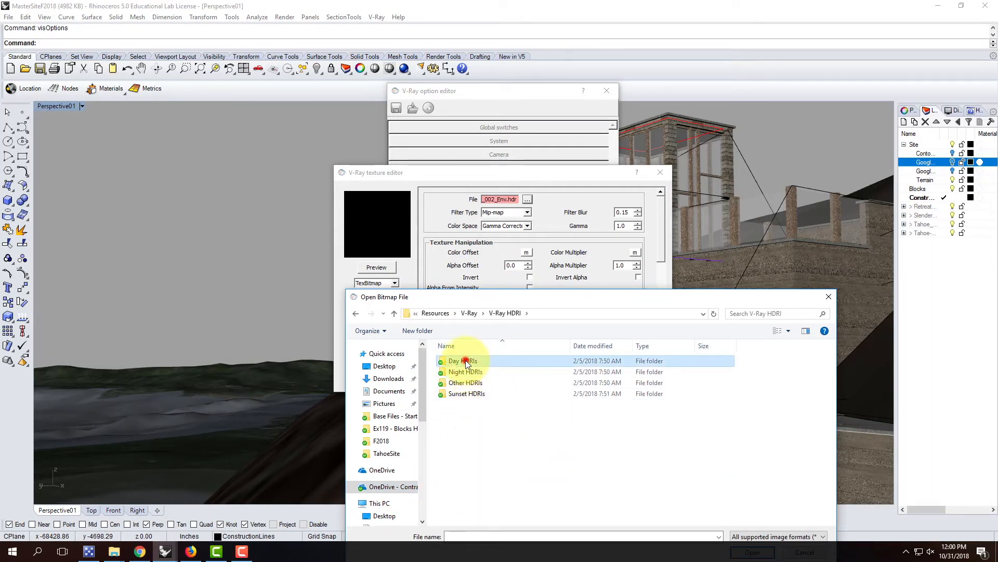
double_click(467, 361)
double_click(480, 446)
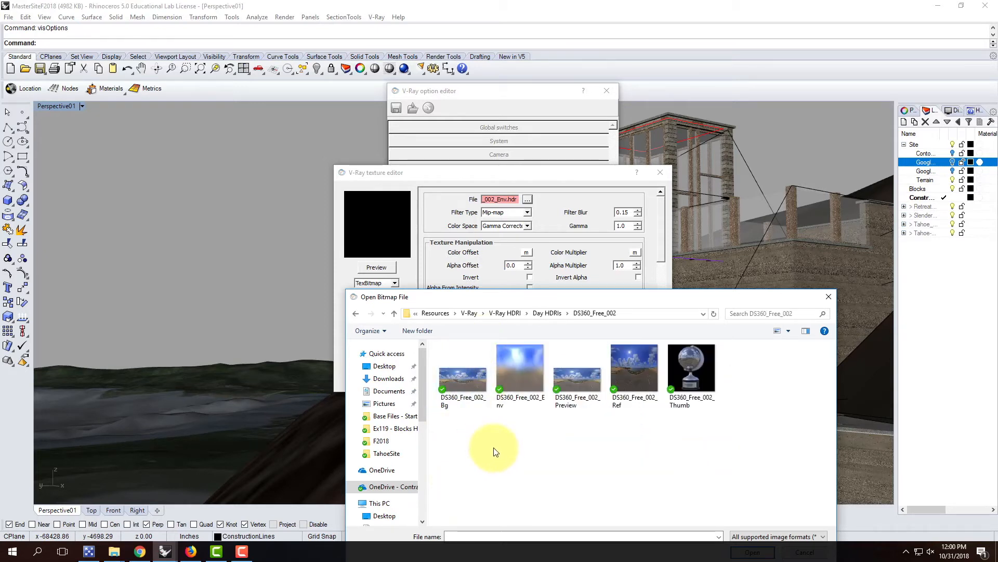
click(514, 359)
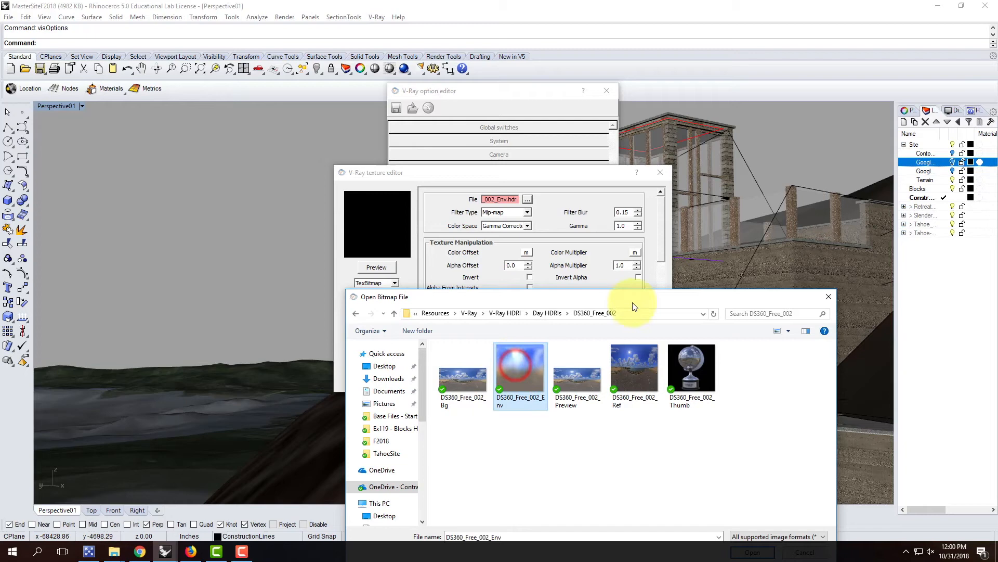
drag(615, 294, 591, 195)
click(730, 456)
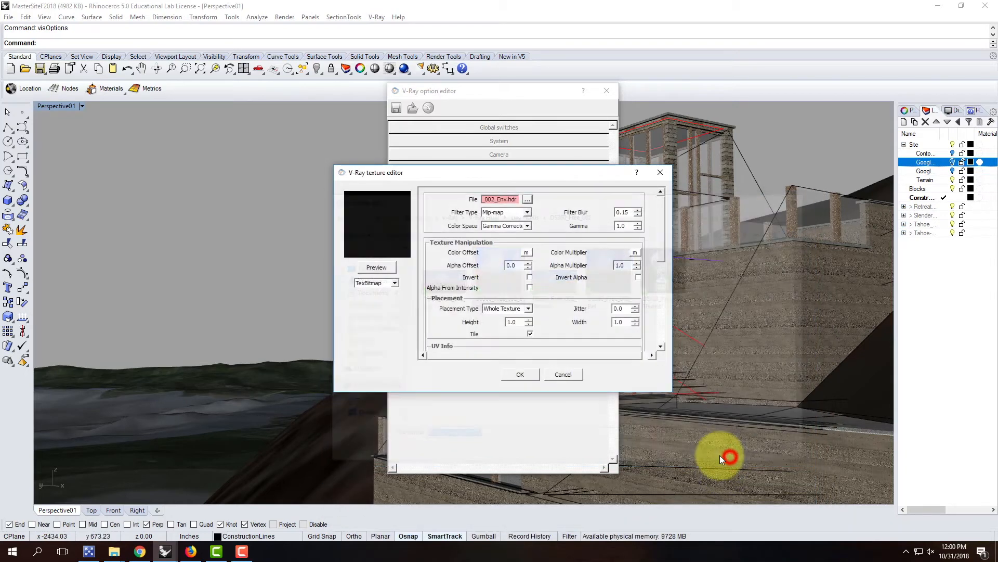
click(536, 371)
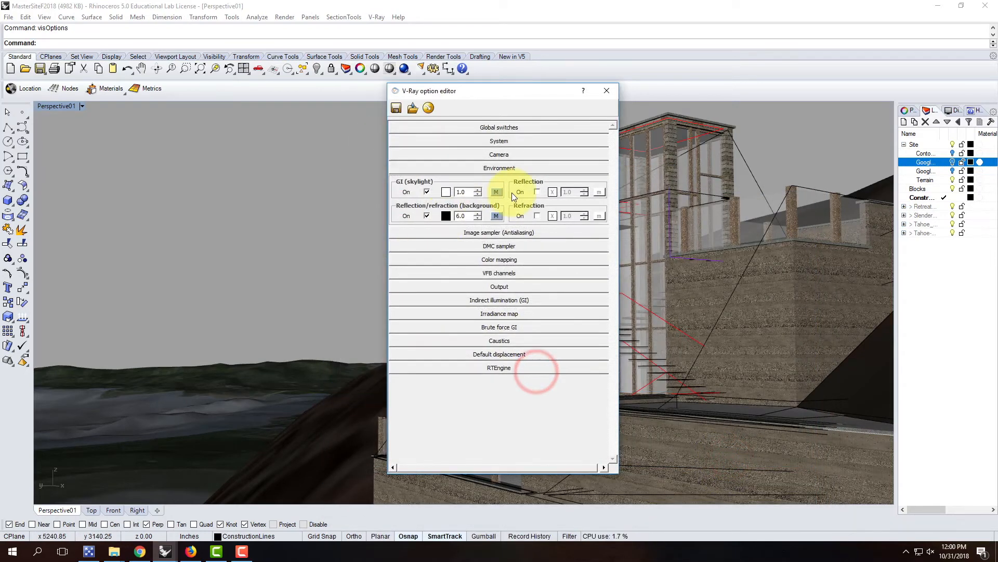
Point the reflection/refraction background texture to DS360_Free_002_Ref in the same HDRI folder and close the V-Ray option editor.
click(498, 216)
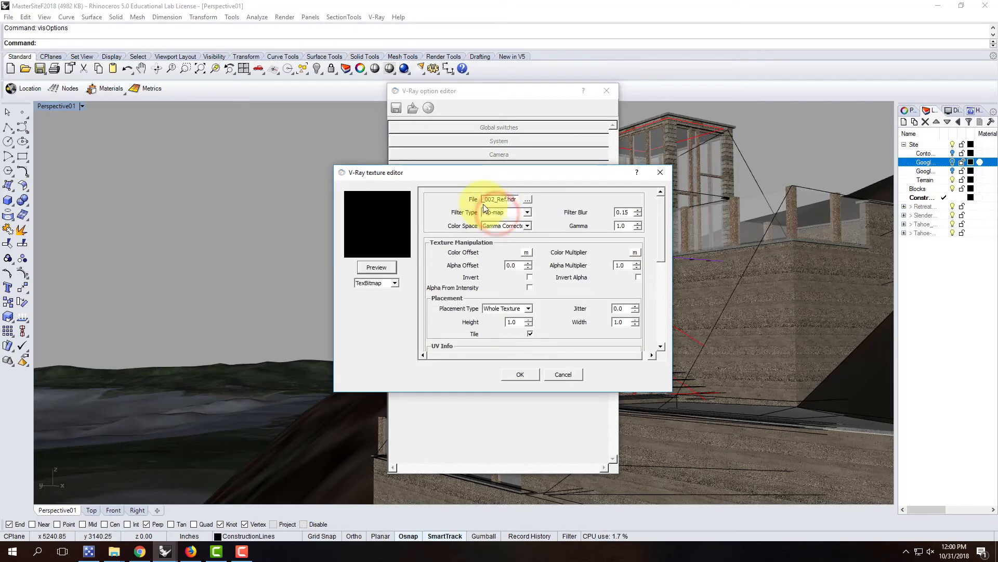
click(526, 199)
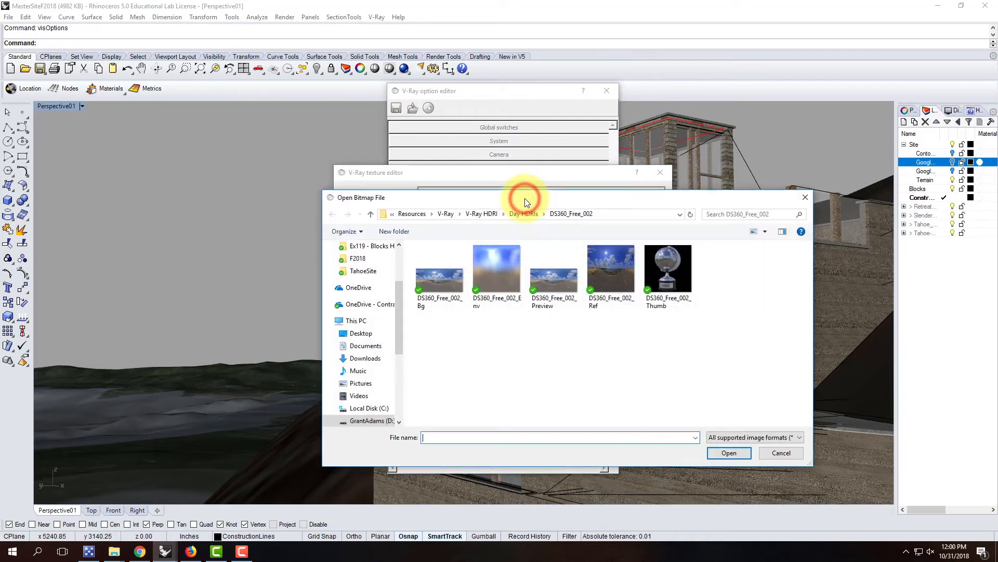
click(601, 260)
click(723, 450)
click(522, 374)
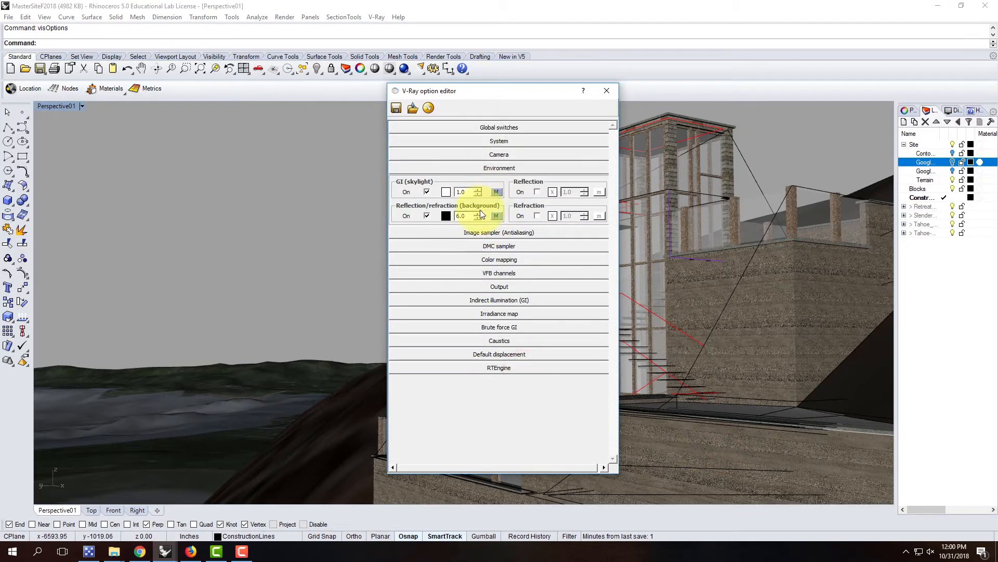
click(504, 164)
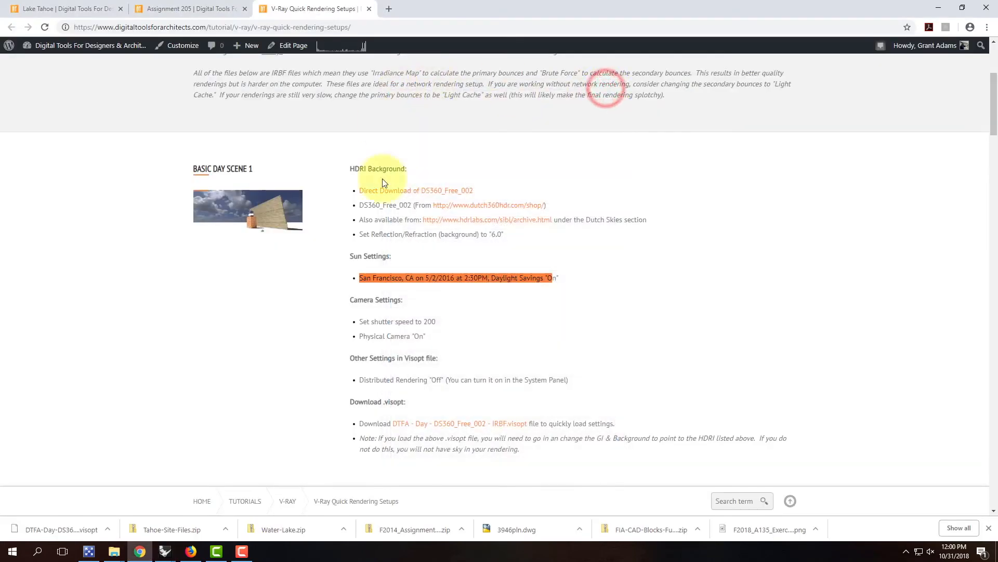
Switch to MasterSiteF2018 in Rhino and load the VRayForRhinoV4_tb toolbar file from the college OneDrive's Resources folder.
mouse_move(166, 552)
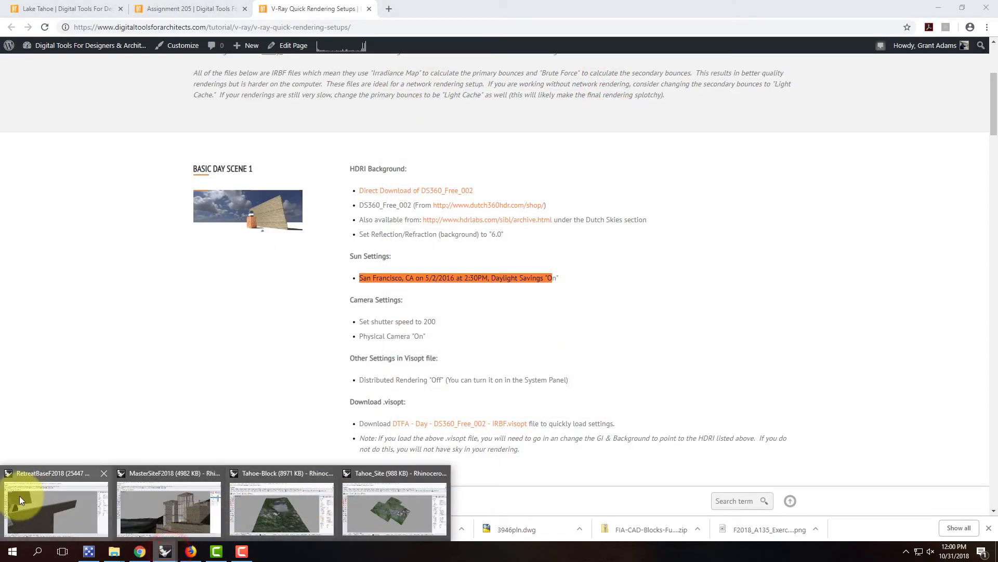
click(161, 520)
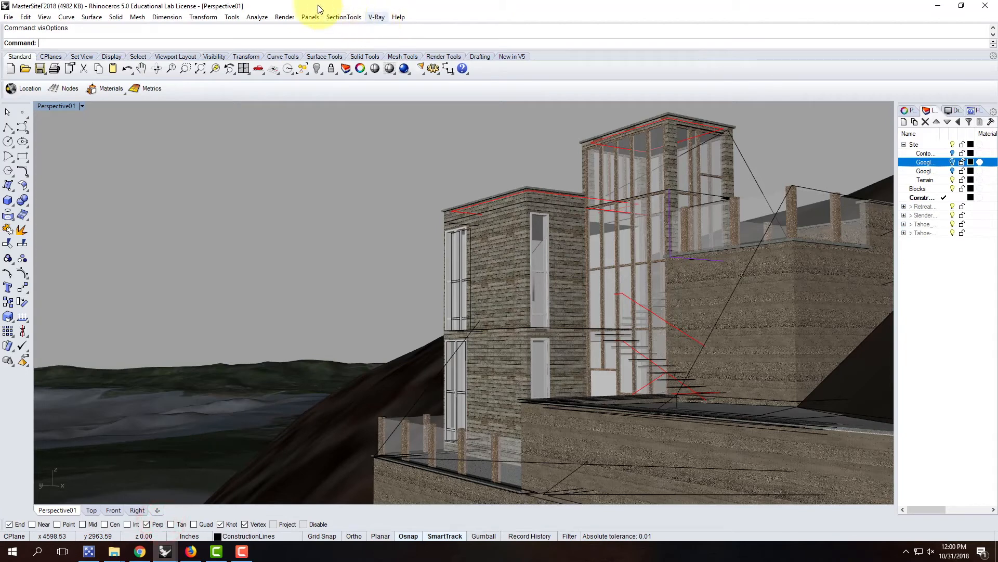
click(231, 17)
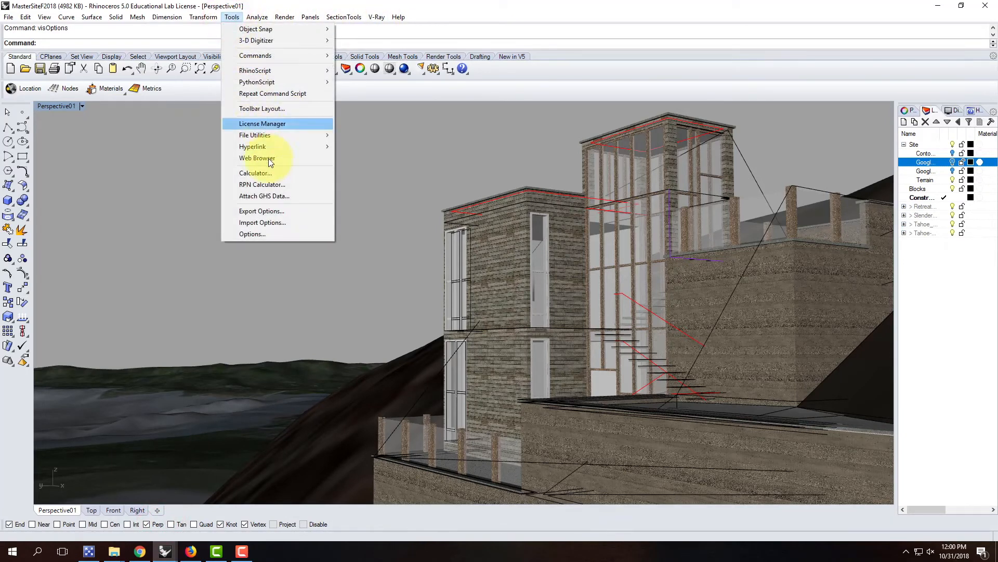
click(270, 108)
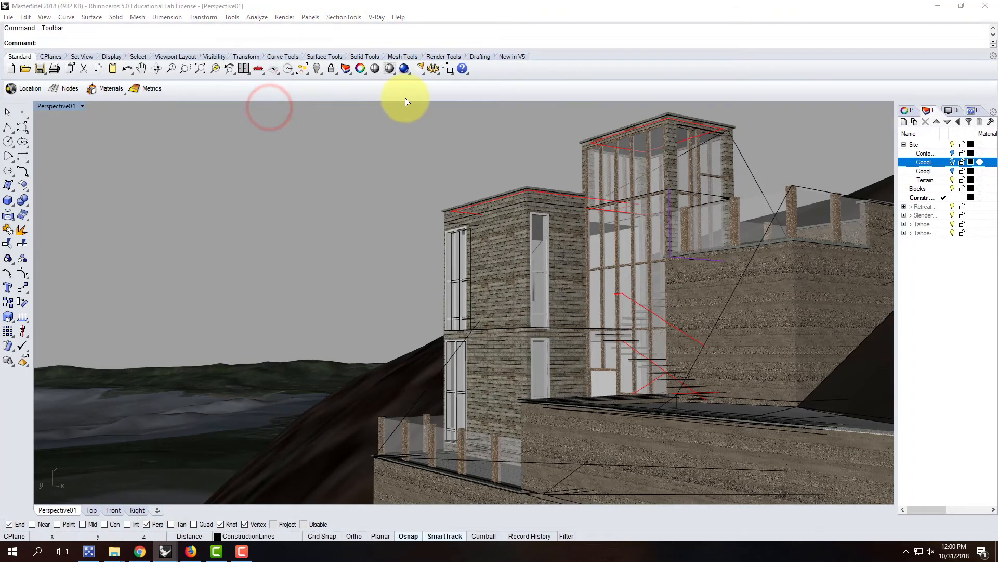
click(463, 156)
click(477, 179)
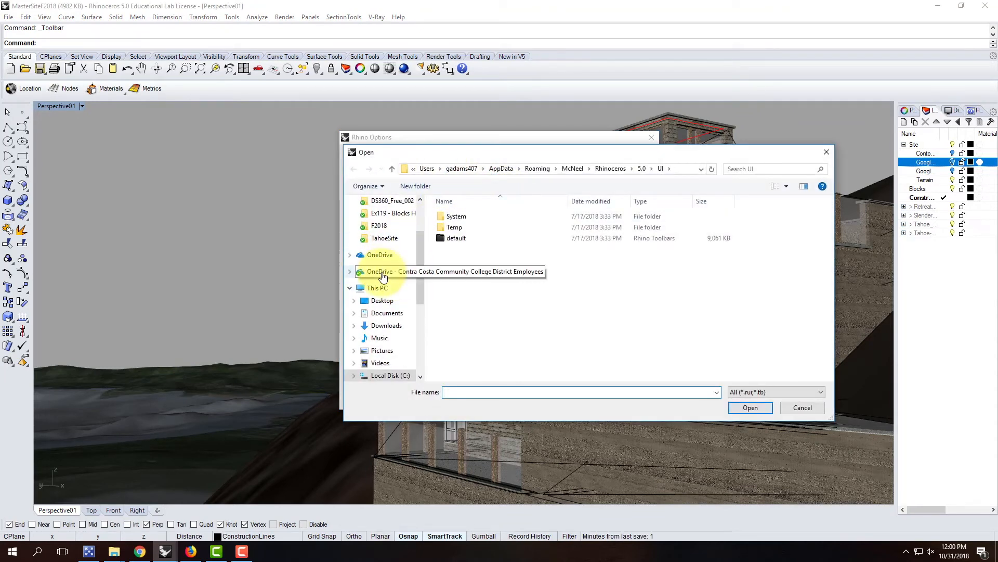
click(385, 271)
click(463, 282)
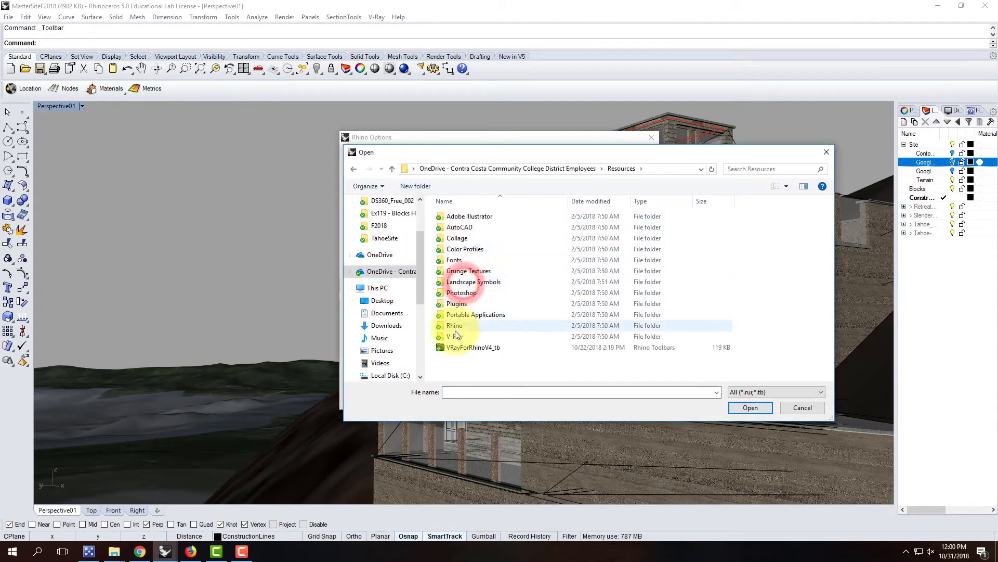
click(456, 346)
click(743, 406)
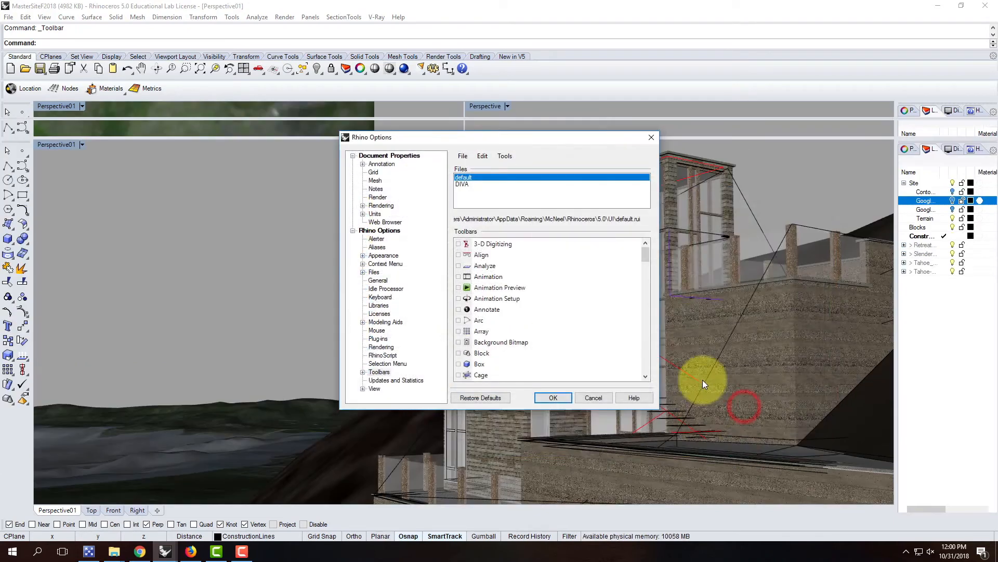
click(554, 398)
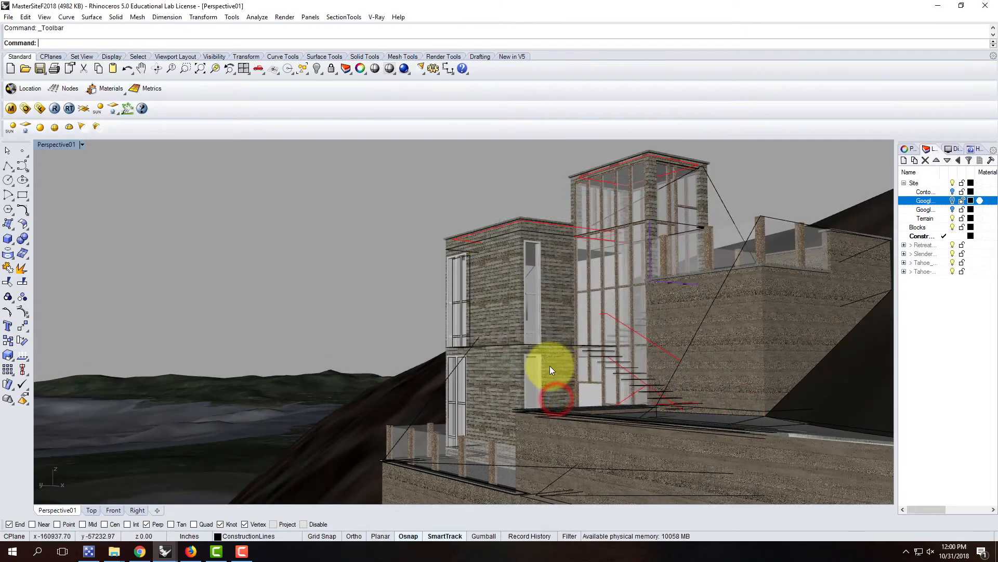
Start a V-Ray sunlight, turn off manual control in the Sun Angle Calculator, and go to its location search.
click(99, 110)
click(263, 182)
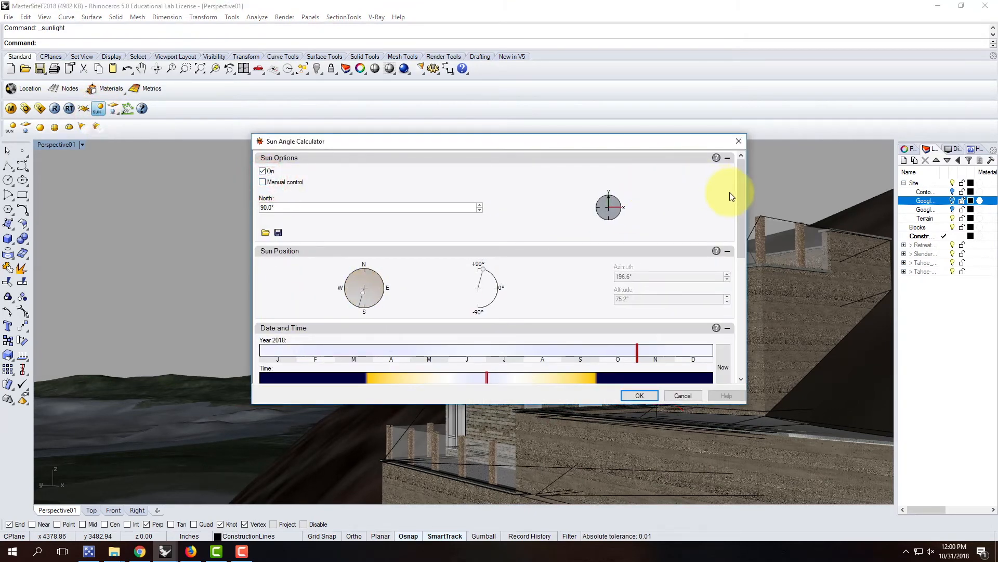
drag(741, 205, 739, 321)
click(320, 338)
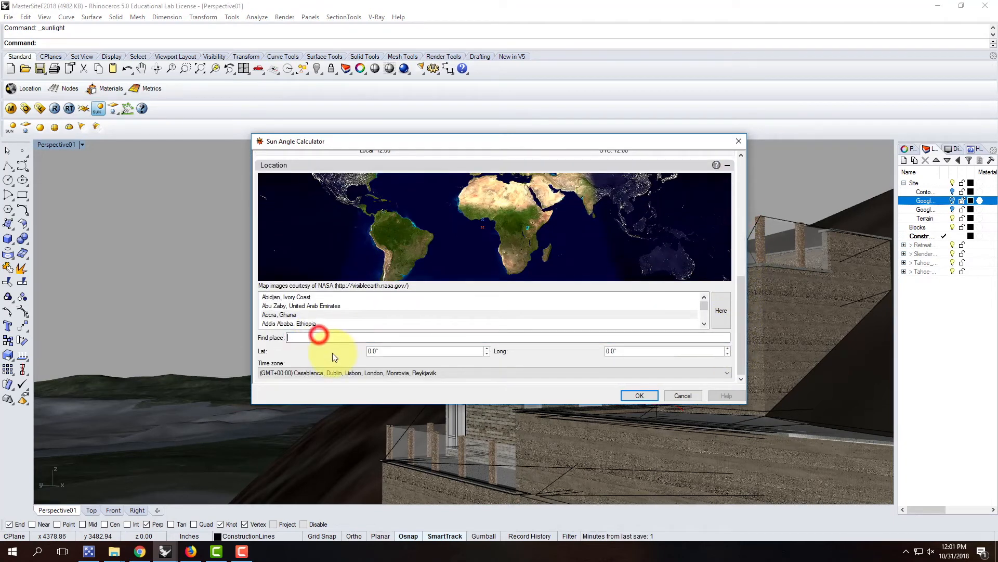
Check the Sun Settings on the V-Ray Quick Rendering Setups web page and set the sun's location to San Francisco, CA, USA.
click(140, 553)
drag(359, 276, 431, 279)
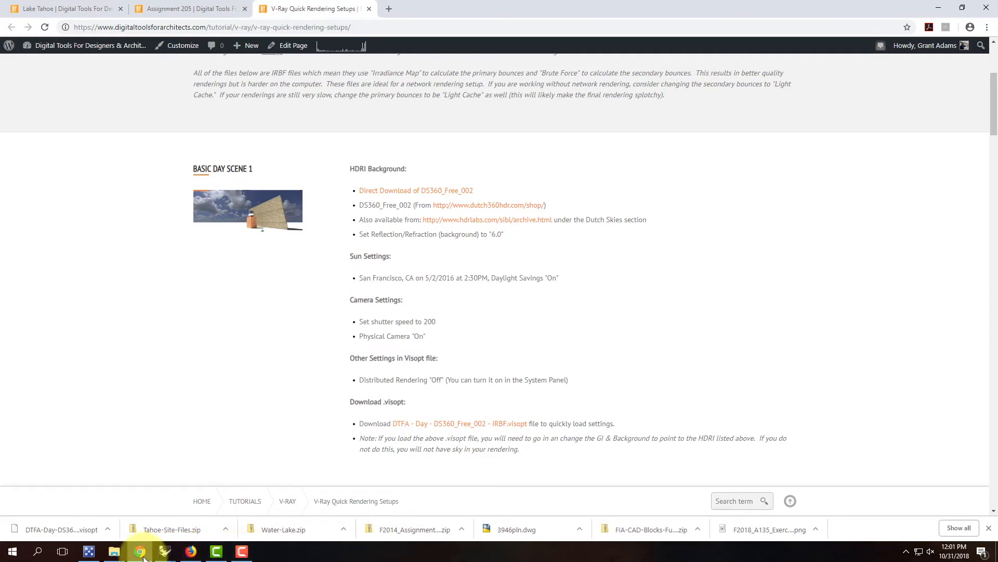
mouse_move(165, 551)
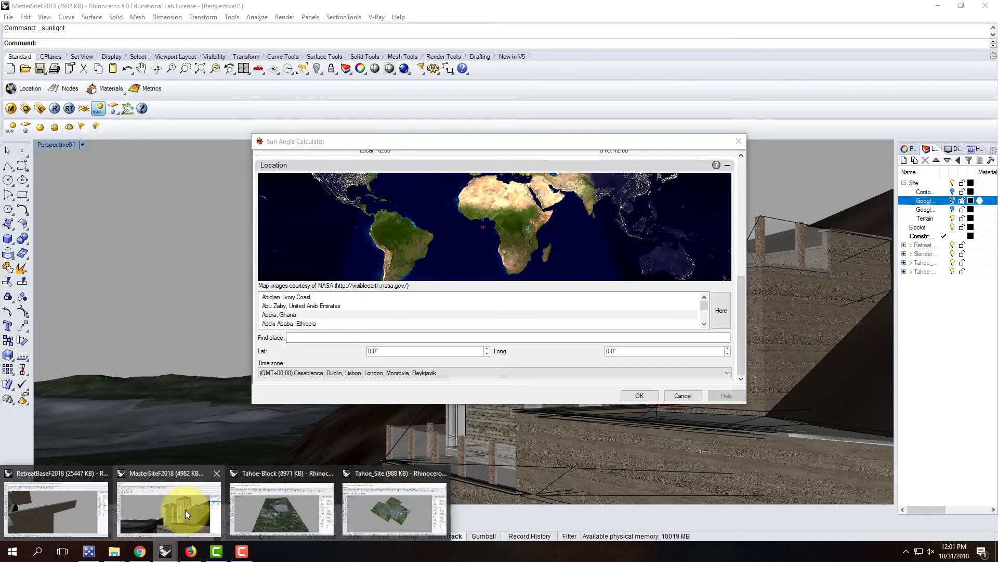
click(185, 514)
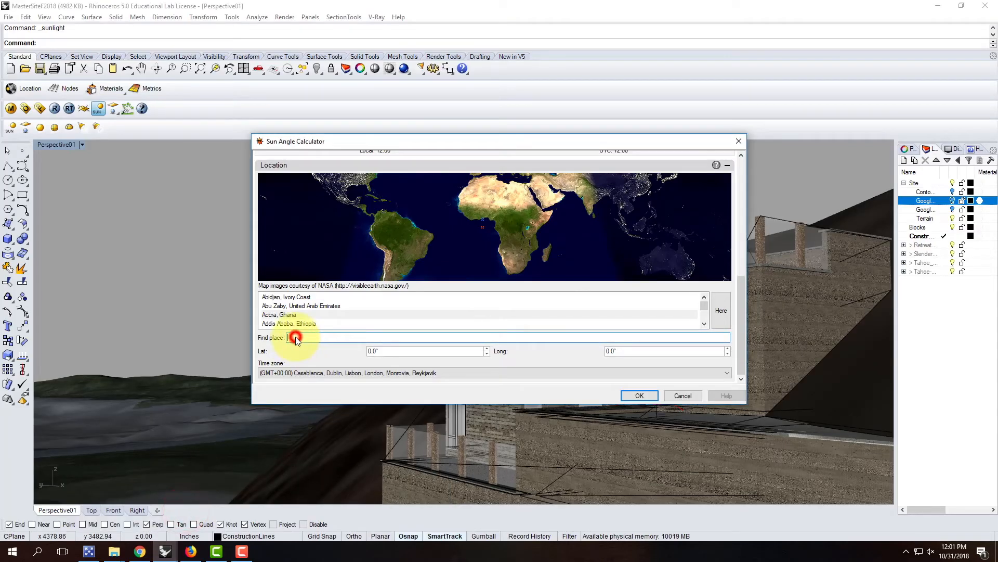
text(sac)
key(BackSpace)
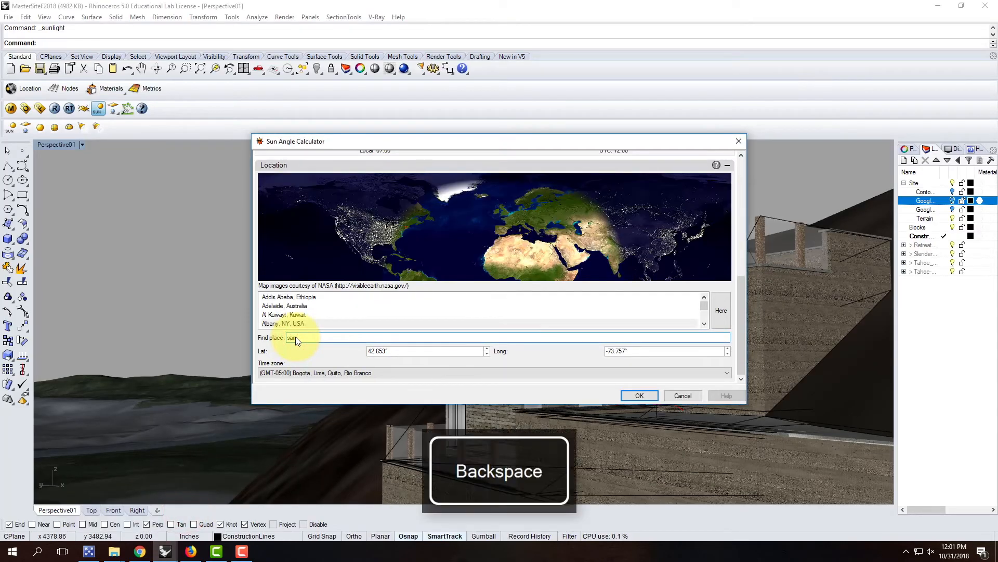
text(n)
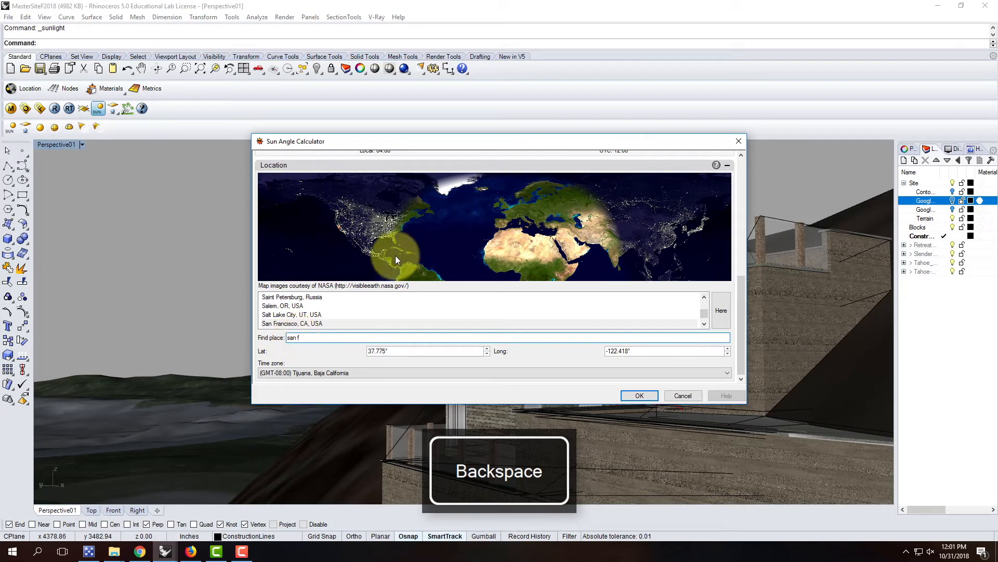
text( f)
click(321, 323)
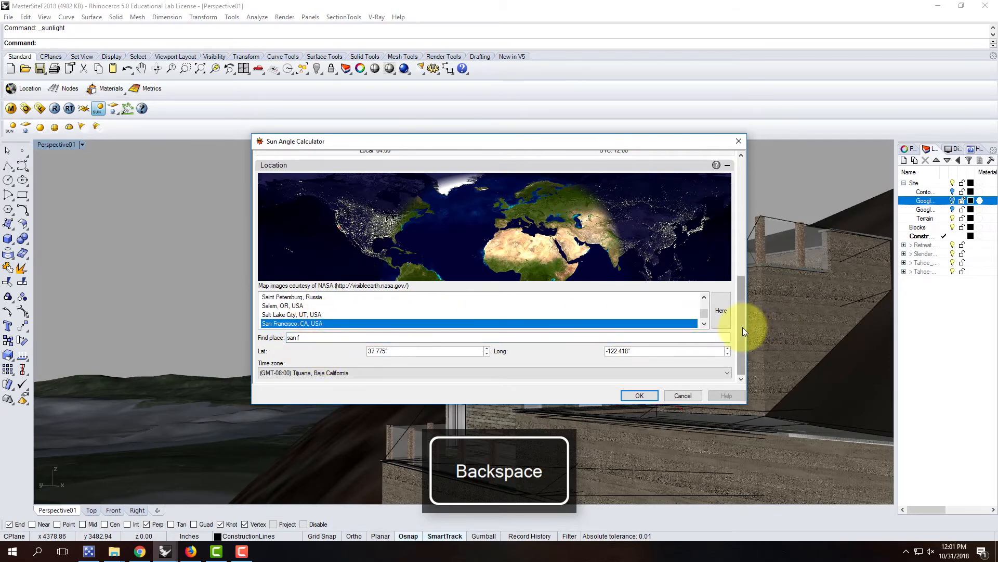
Set the sun's date to 5/2/2016.
drag(742, 327, 735, 247)
click(305, 321)
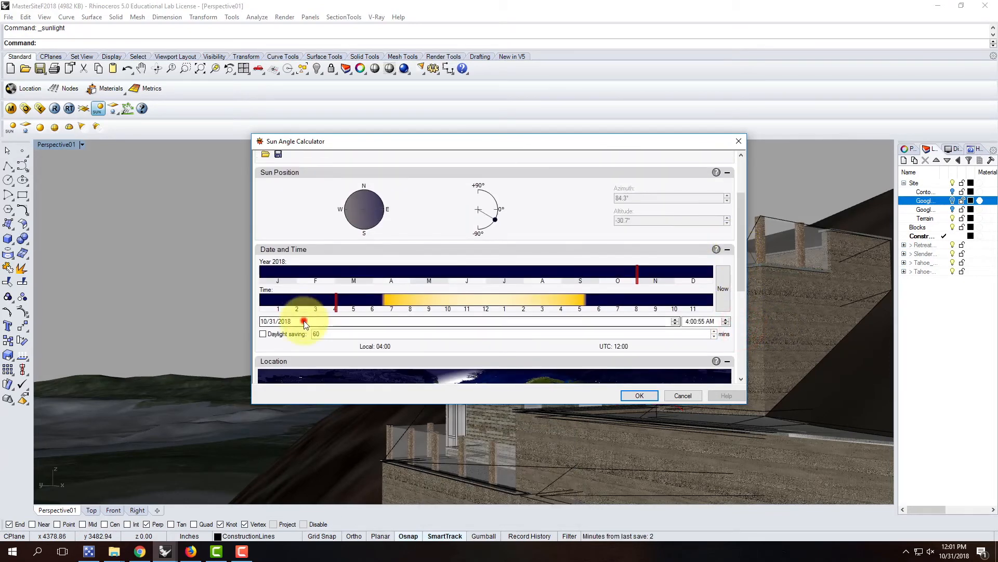
text(5)
key(Tab)
click(271, 322)
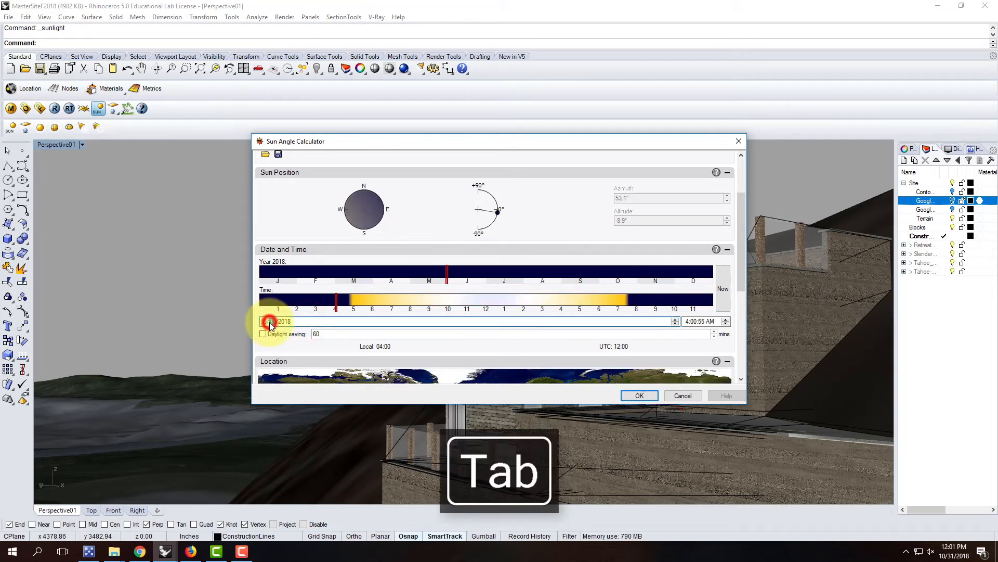
text(2)
click(286, 323)
text(16)
Turn on daylight saving and set the sun's time to 2:30 PM.
click(263, 333)
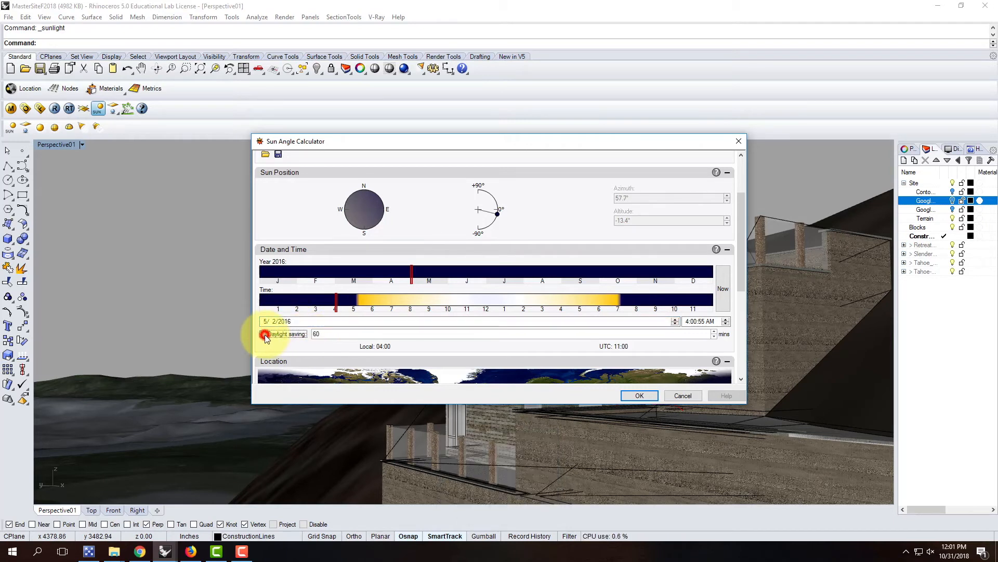
text(2)
click(695, 322)
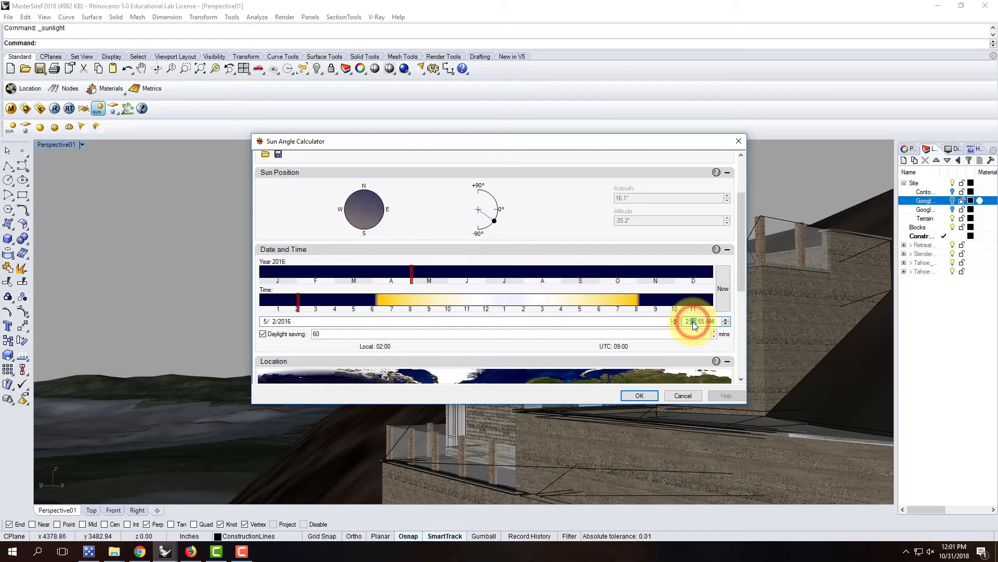
click(715, 322)
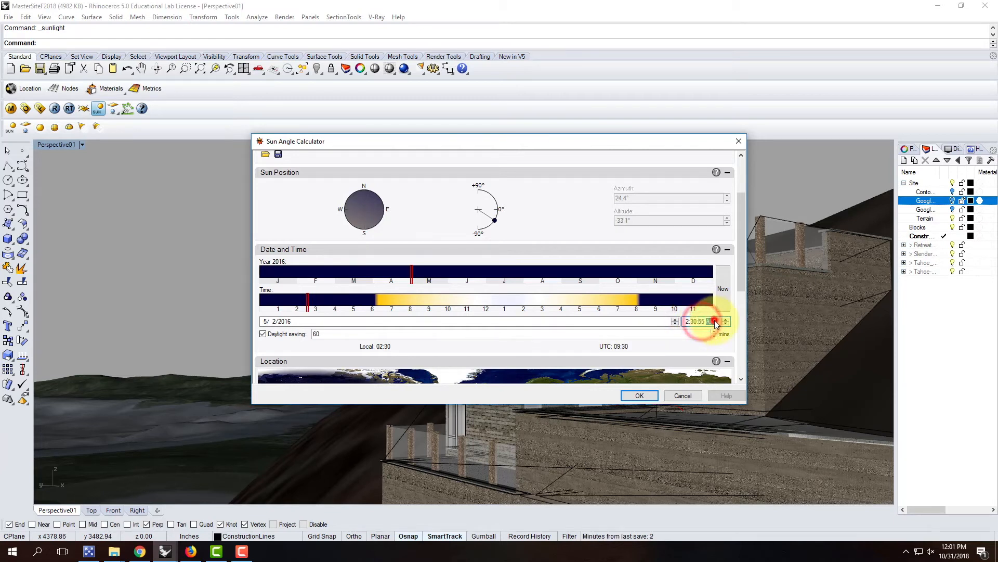
key(p)
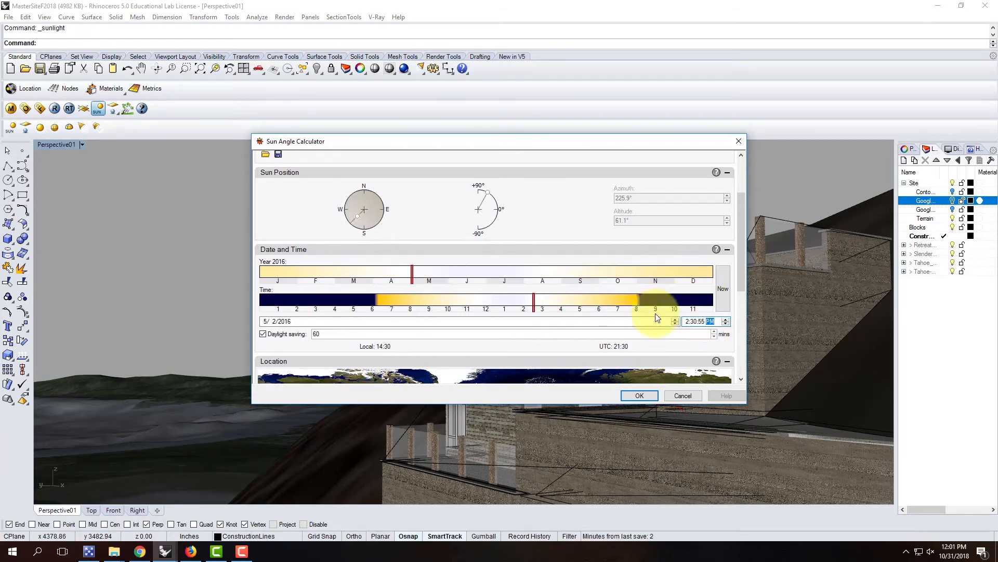
Place the sun at the lower tower's roof corner, set Perspective01 to Shaded display, and select the sun light.
click(640, 396)
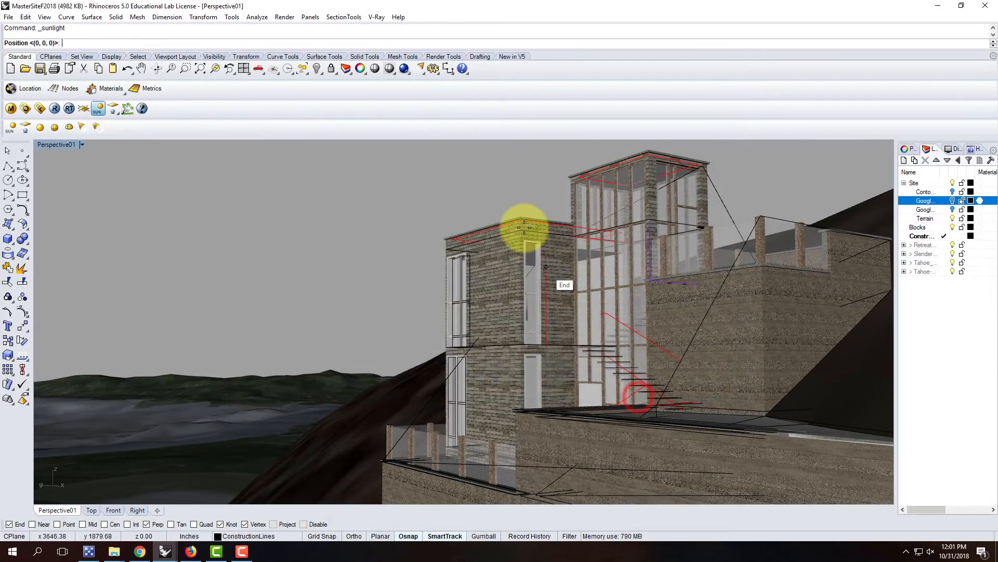
click(522, 215)
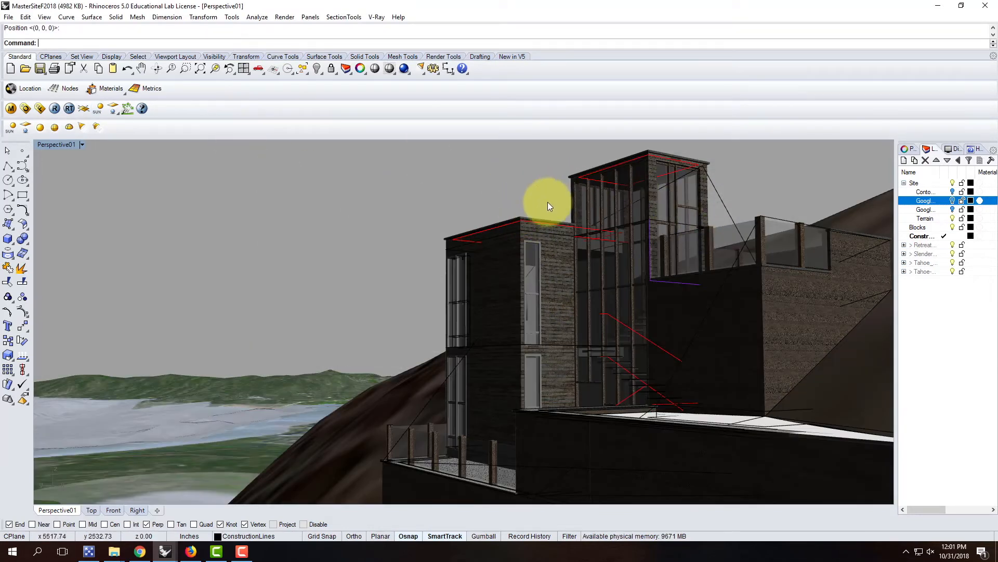
click(81, 145)
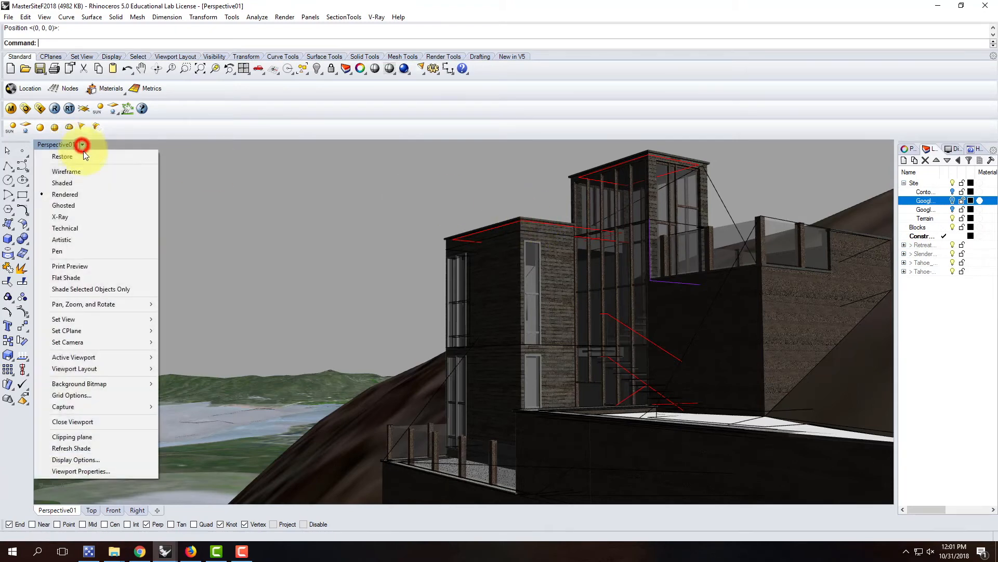
click(82, 179)
click(521, 209)
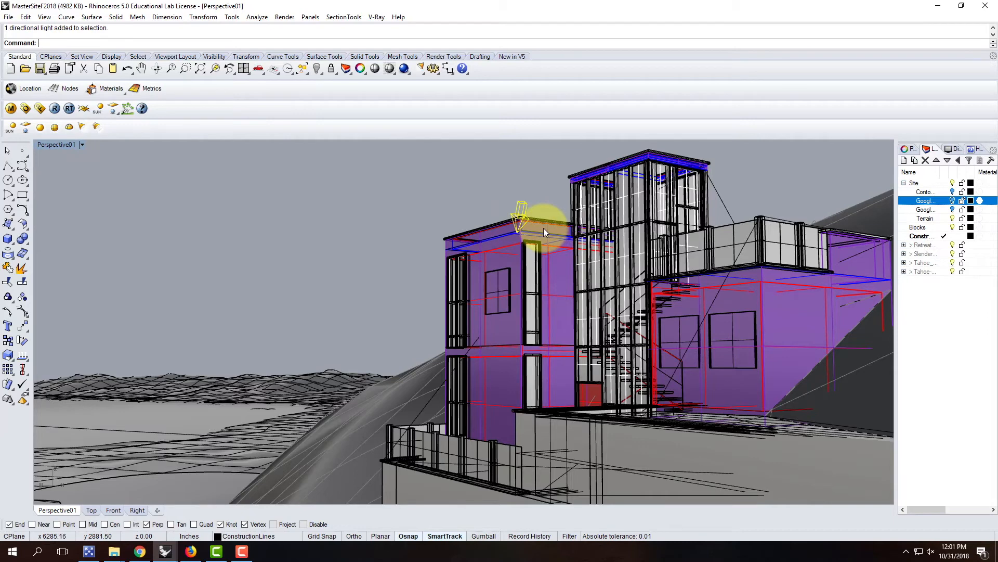
Match the V-Ray output's image aspect ratio to the current view, lock it, and close the option editor.
click(26, 110)
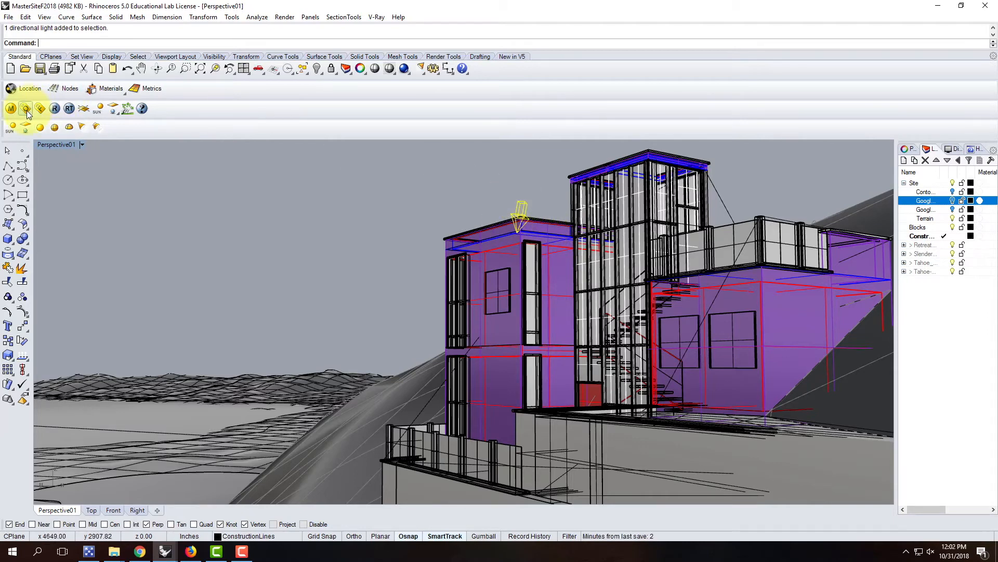
click(26, 110)
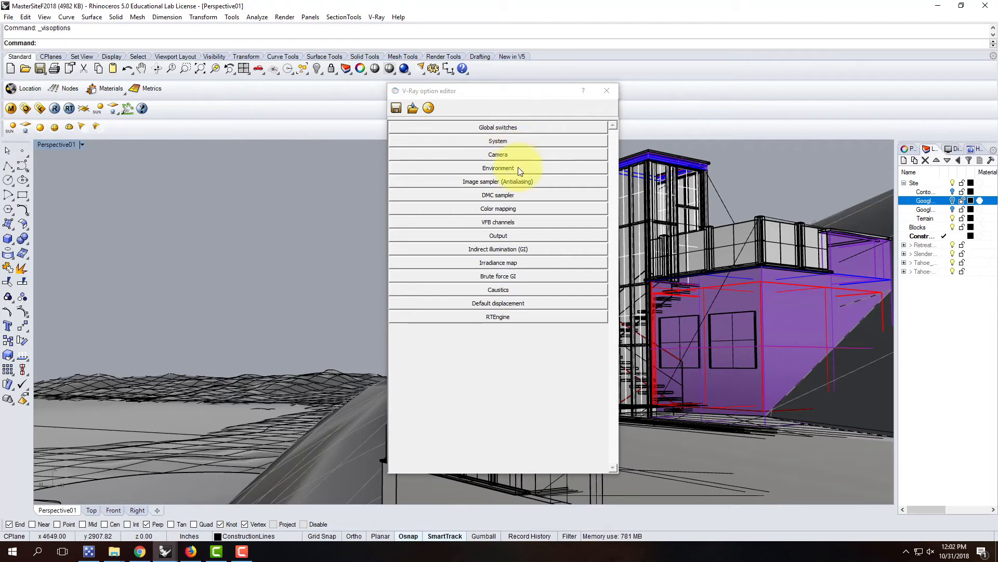
click(514, 236)
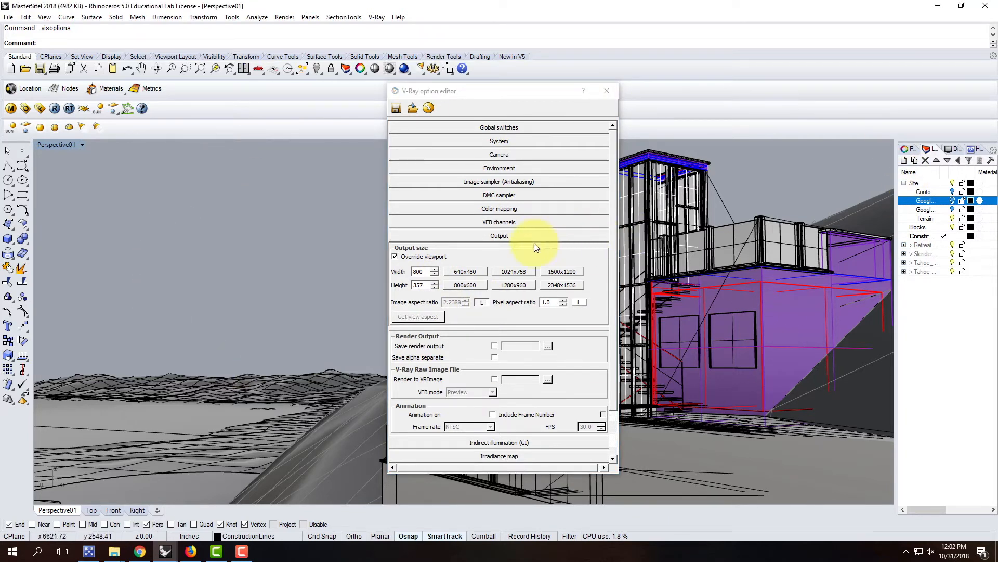
click(482, 302)
click(429, 318)
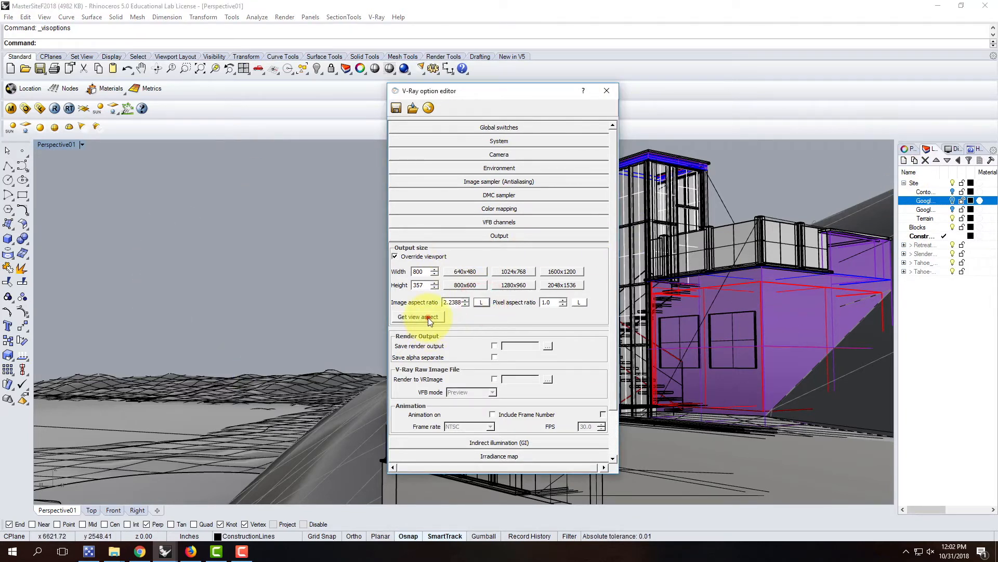
click(482, 304)
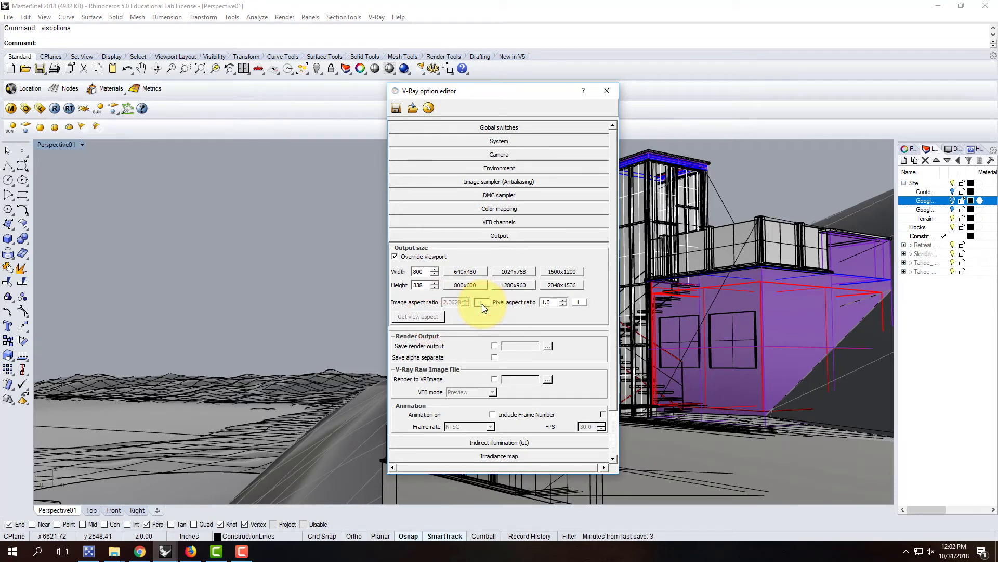
click(430, 286)
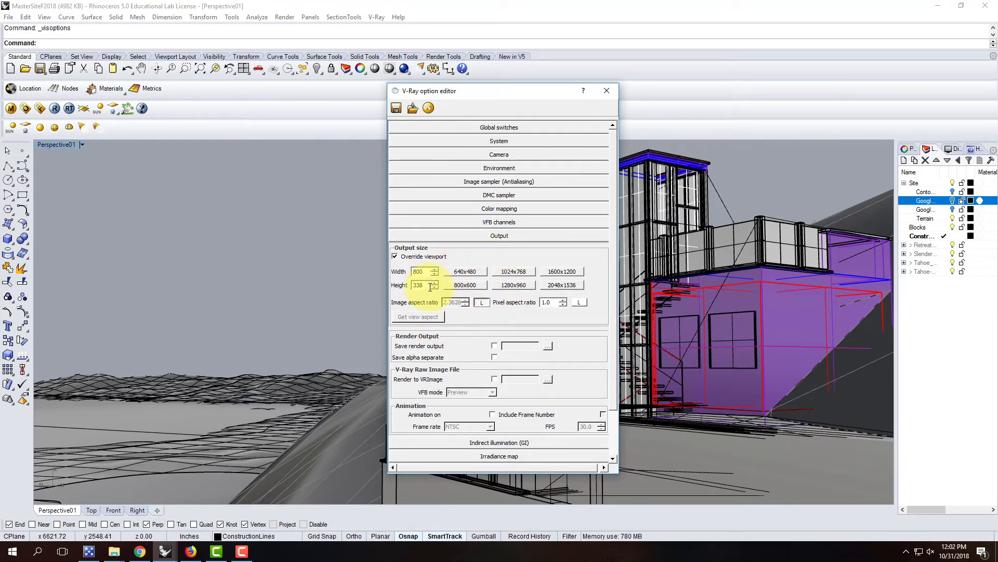
click(497, 235)
click(607, 90)
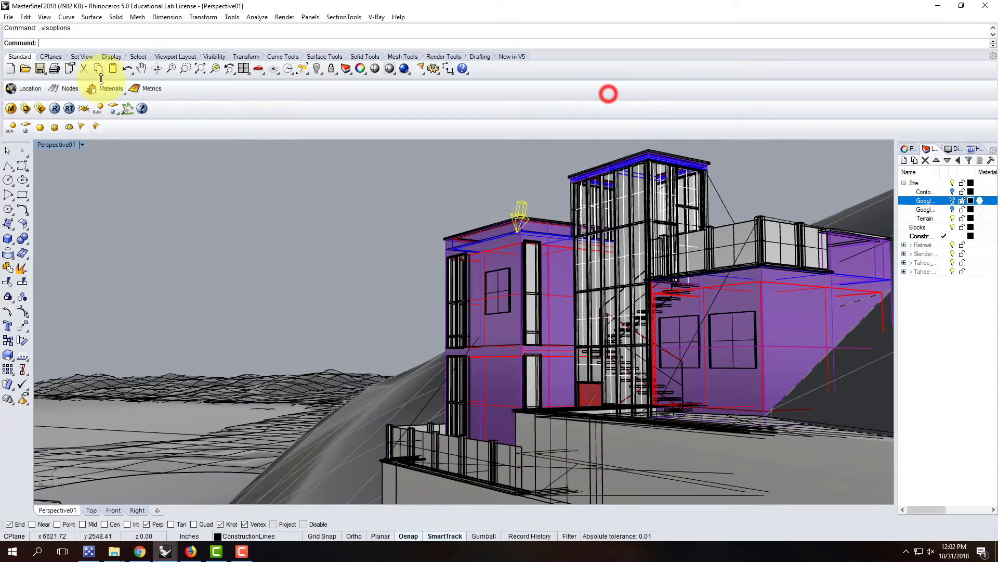
Render the Perspective01 view with V-Ray and reposition the frame buffer window.
click(54, 108)
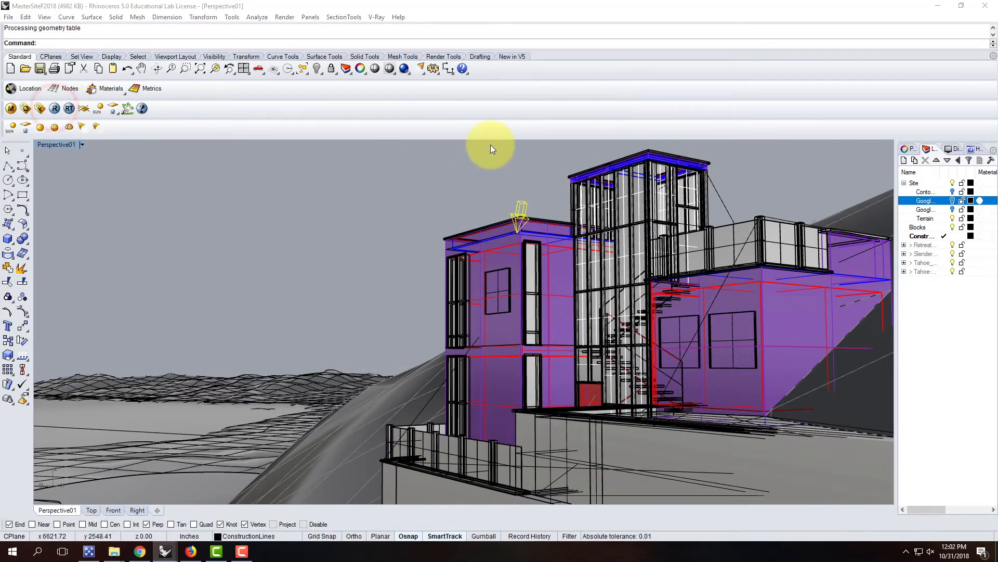
drag(489, 244, 433, 164)
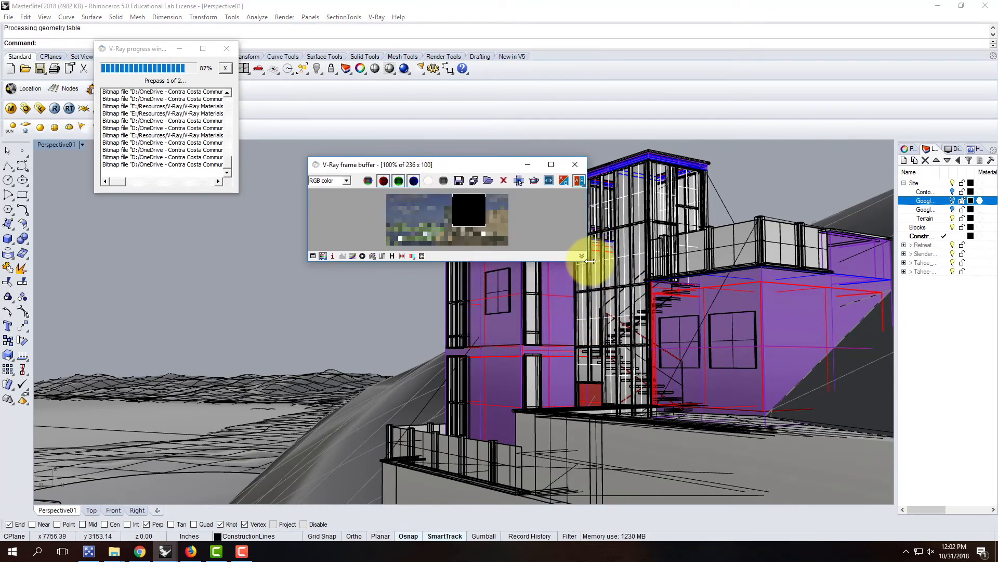
Enlarge the V-Ray frame buffer to inspect the test render, close it, and inspect the terrace area of the building.
drag(587, 261, 776, 393)
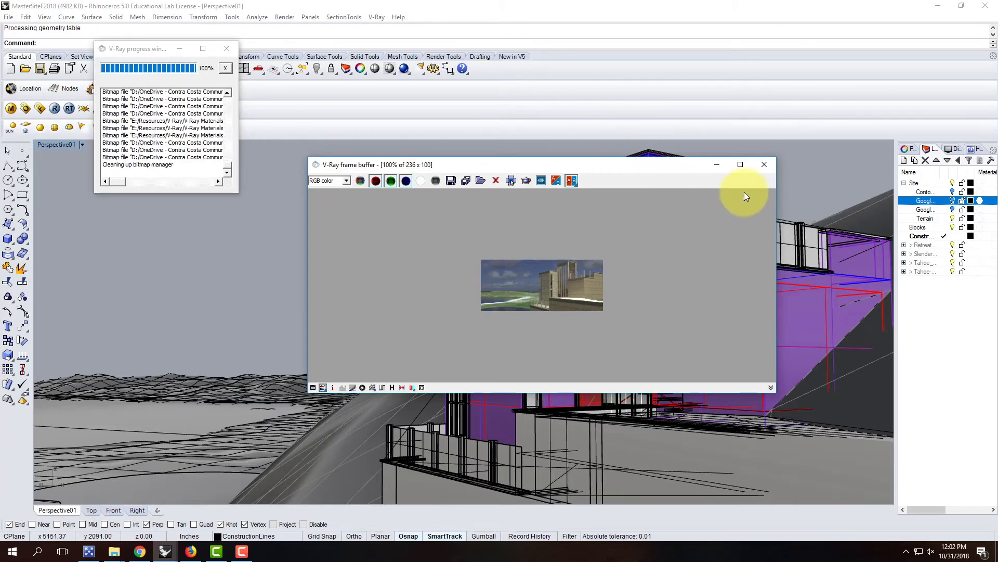
click(764, 164)
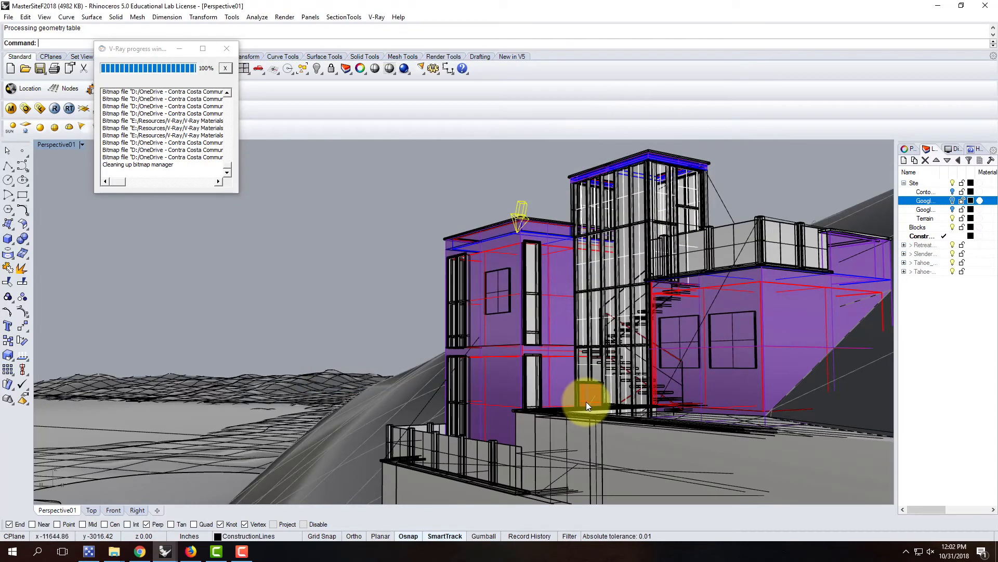
right_drag(399, 286, 434, 329)
scroll(395, 292, down, 8)
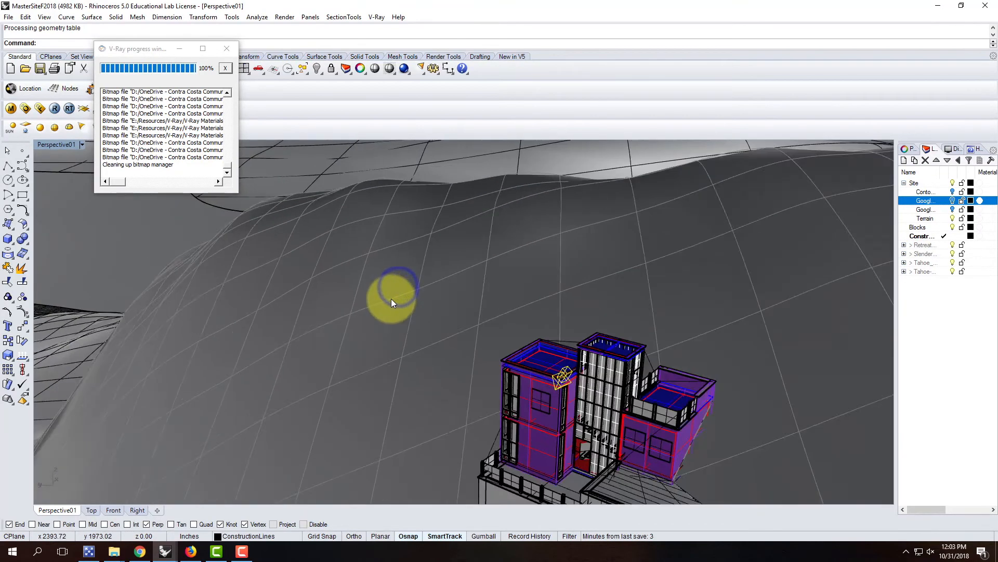
scroll(555, 446, up, 10)
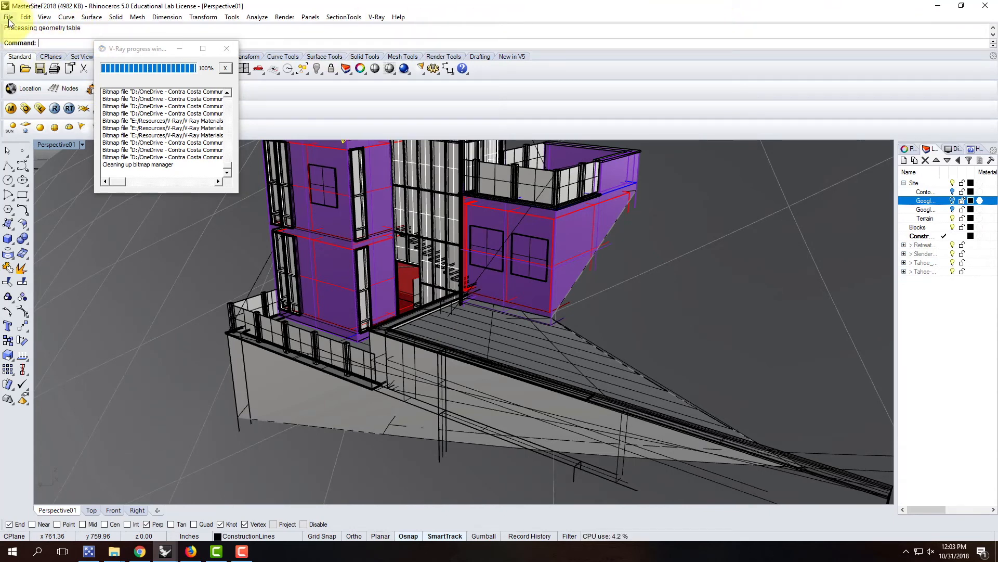
click(141, 556)
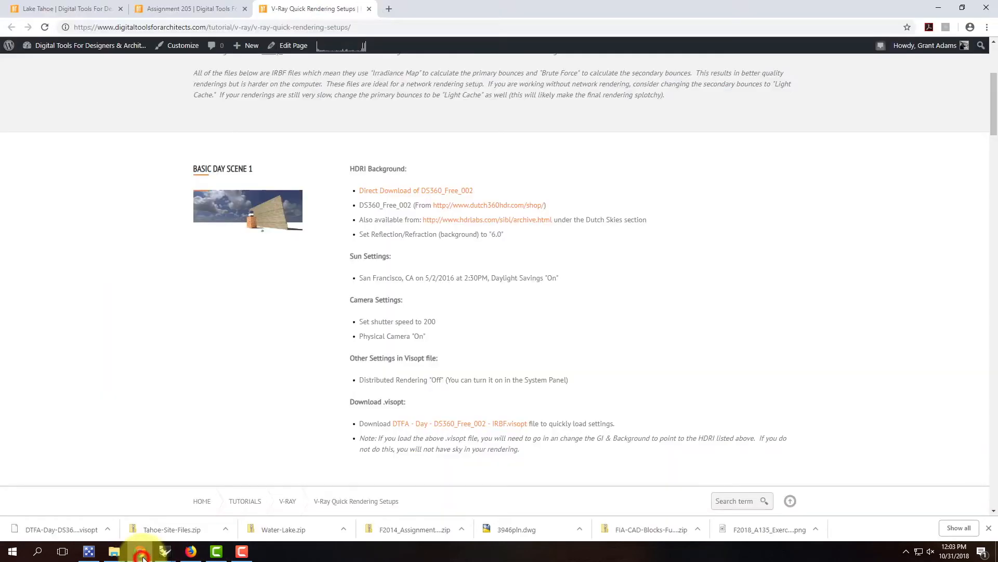
scroll(458, 323, down, 4)
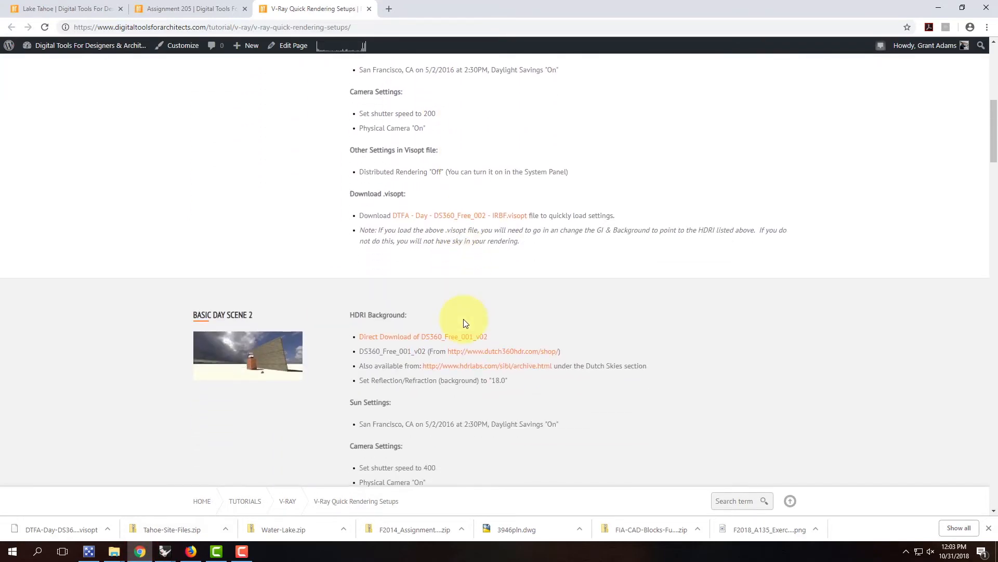
scroll(466, 323, up, 7)
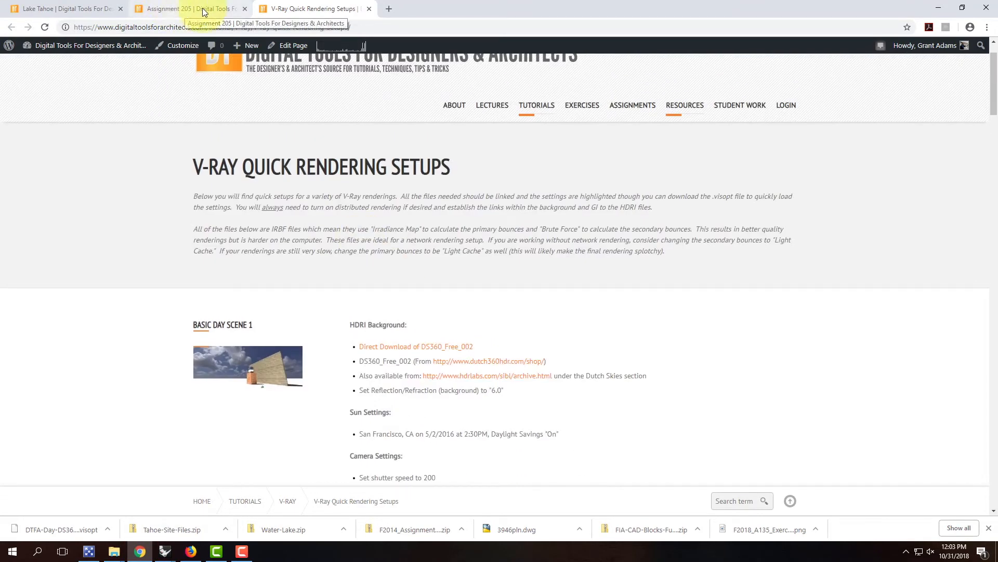
click(389, 9)
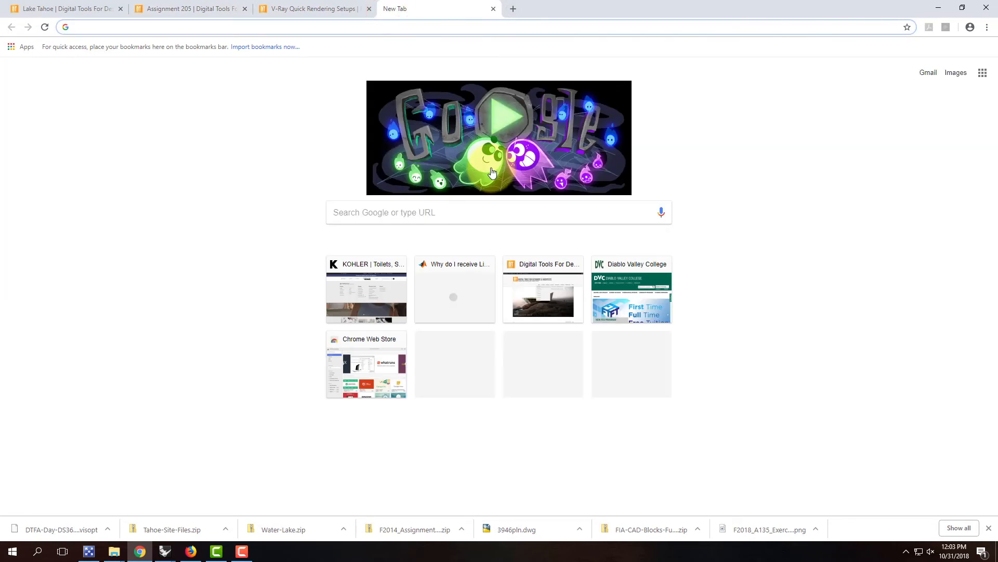
text(www.)
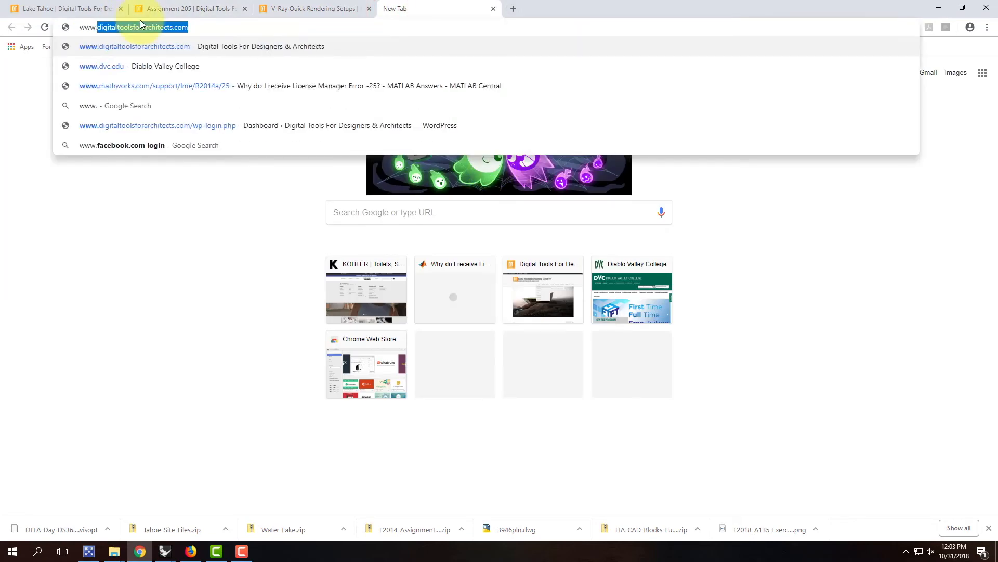
key(Return)
mouse_move(687, 157)
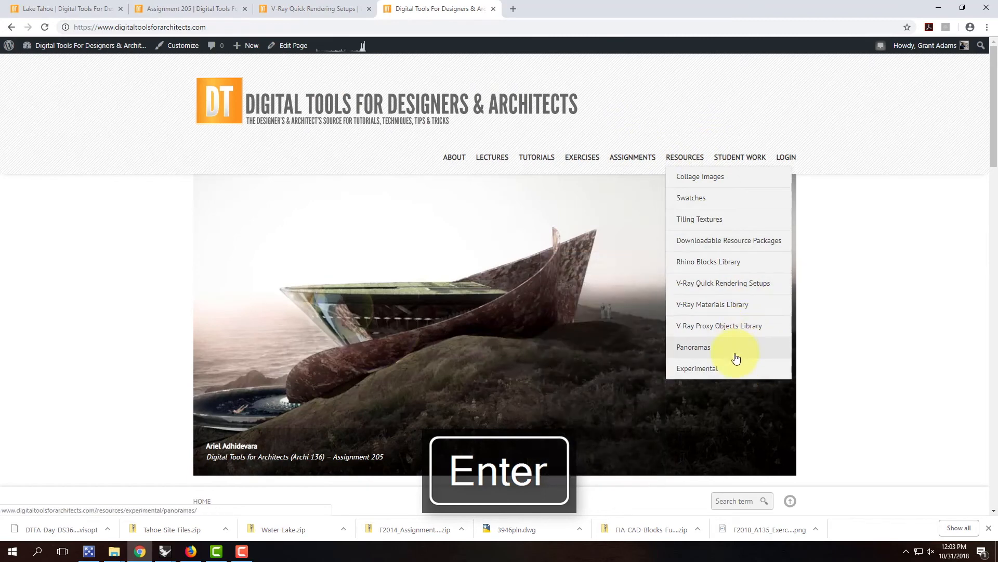
mouse_move(693, 272)
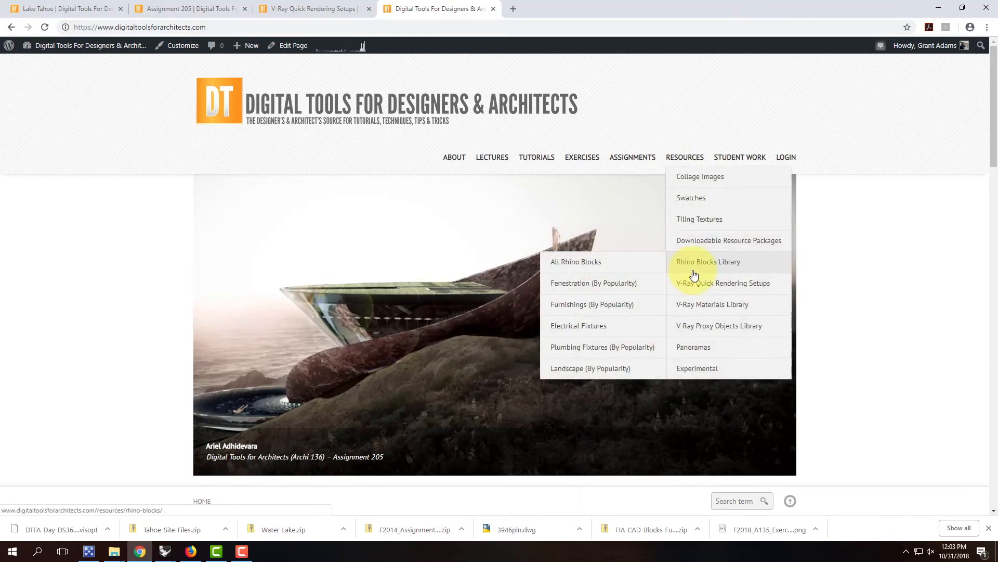
click(615, 369)
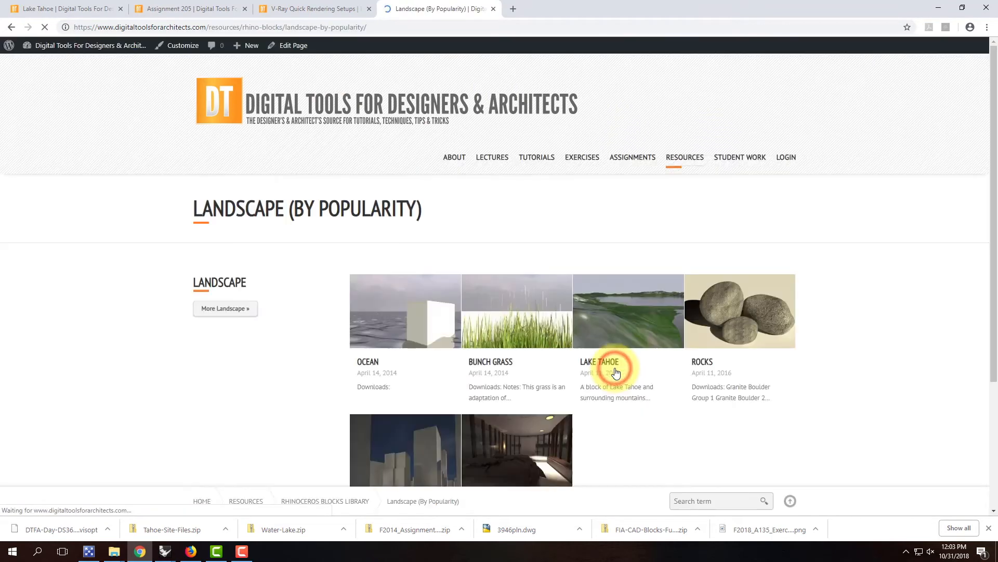
Open the Bunch Grass resource page and review its block and material downloads and usage notes.
click(519, 329)
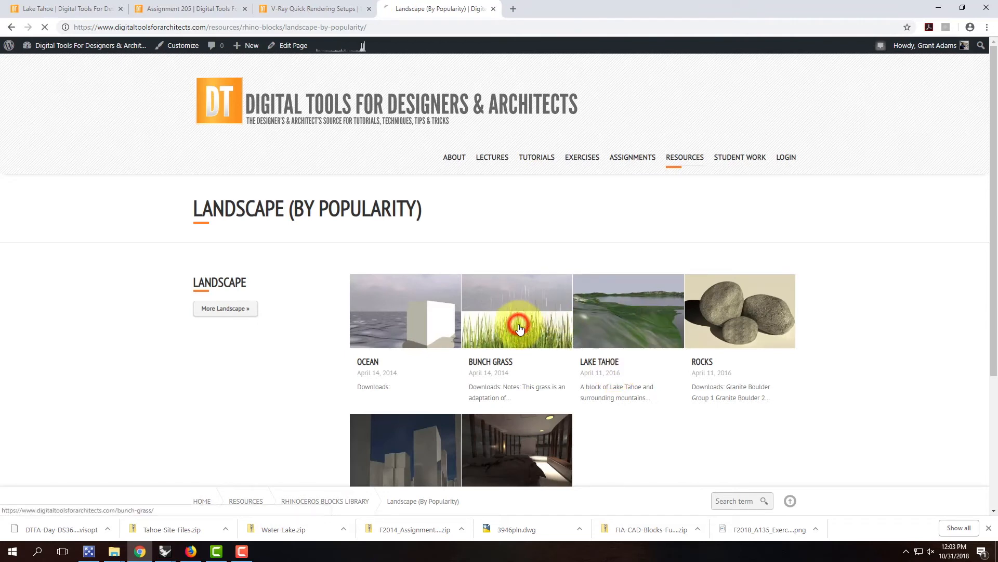
scroll(487, 382, down, 5)
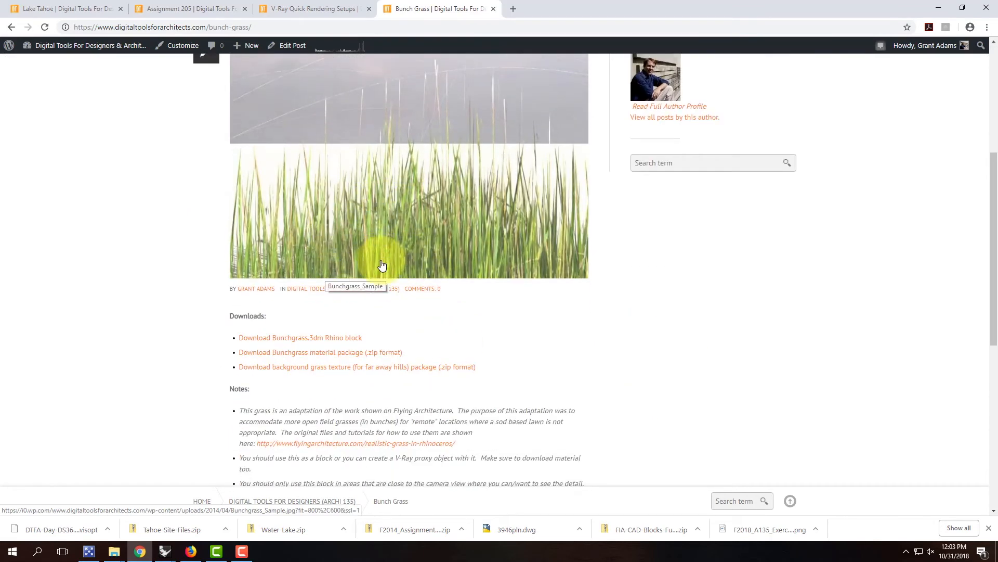
scroll(379, 262, down, 3)
scroll(421, 190, up, 4)
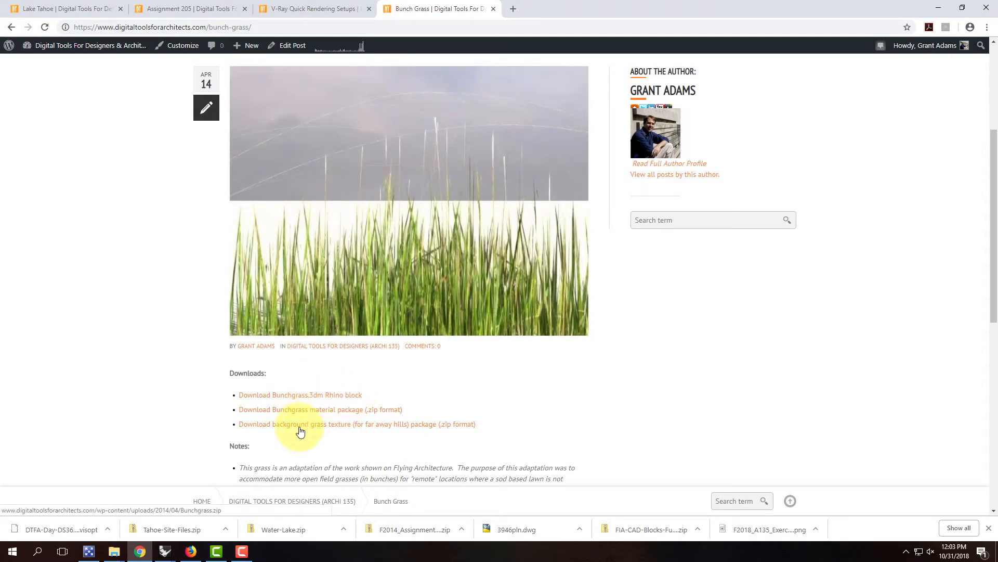
Return to the landscape blocks list and open the Rocks page to review its granite boulder downloads.
click(13, 28)
scroll(472, 212, down, 3)
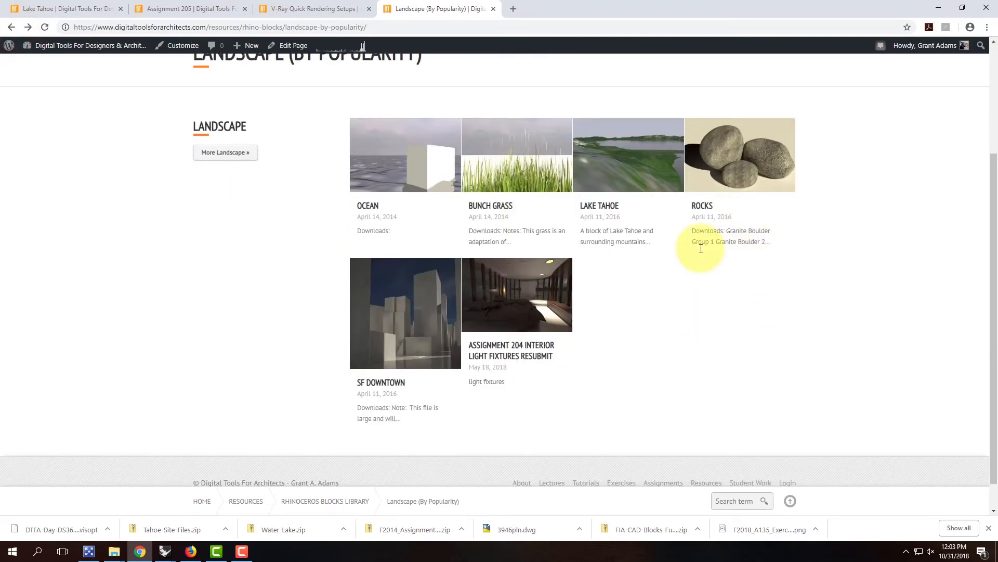
click(713, 171)
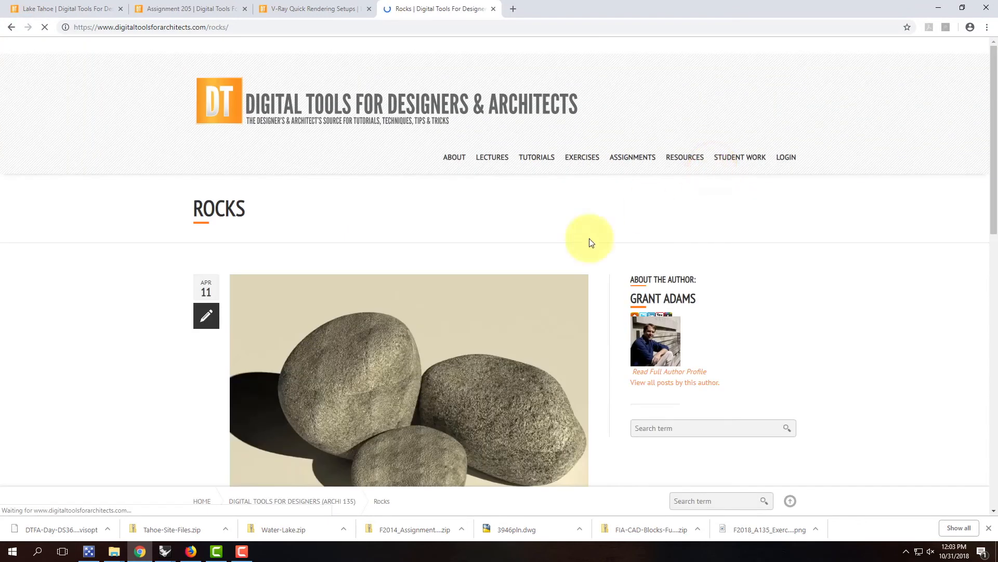
scroll(397, 241, down, 4)
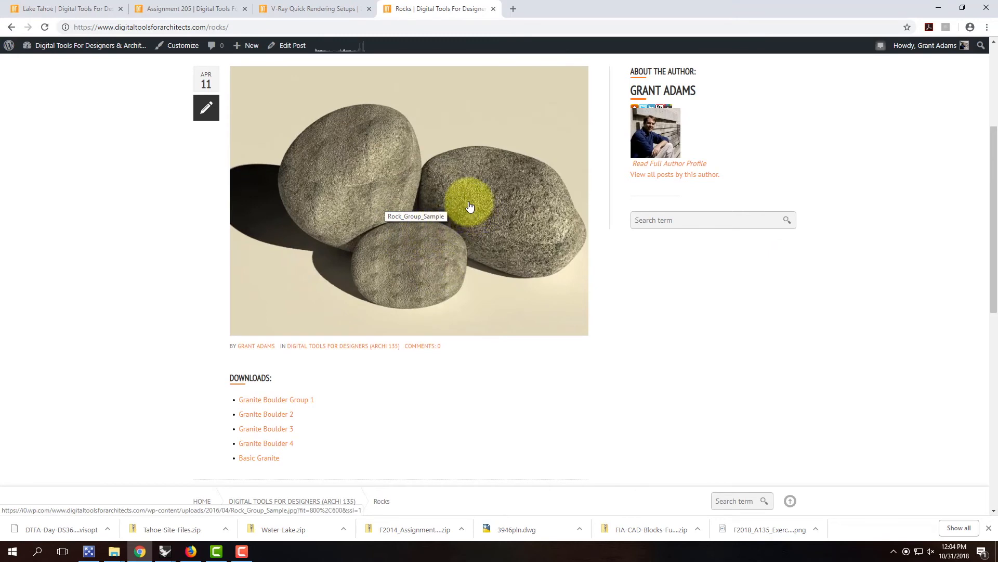
scroll(463, 213, down, 2)
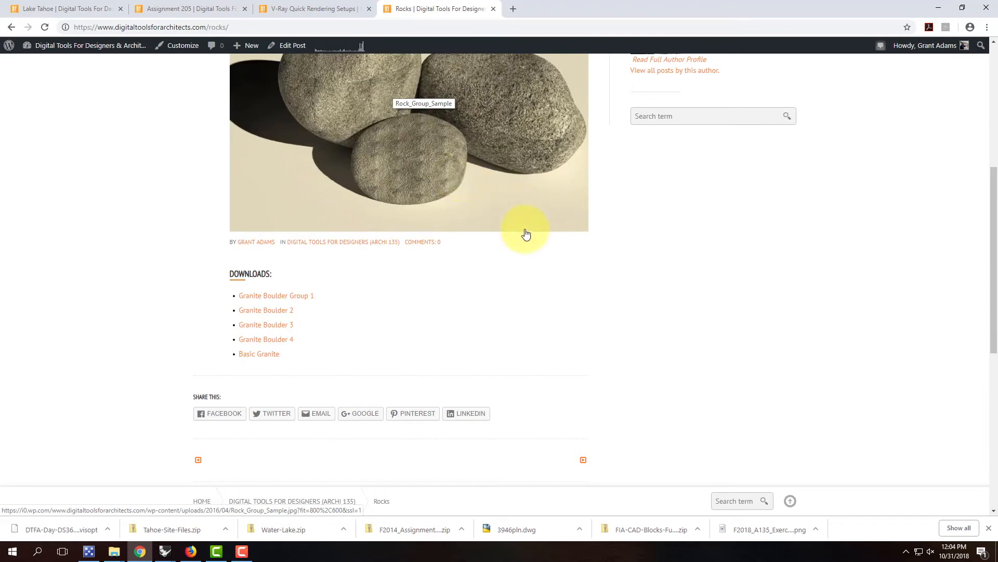
Switch to the MasterSiteF2018 model in Rhino and start inserting a block instance from a file.
mouse_move(165, 552)
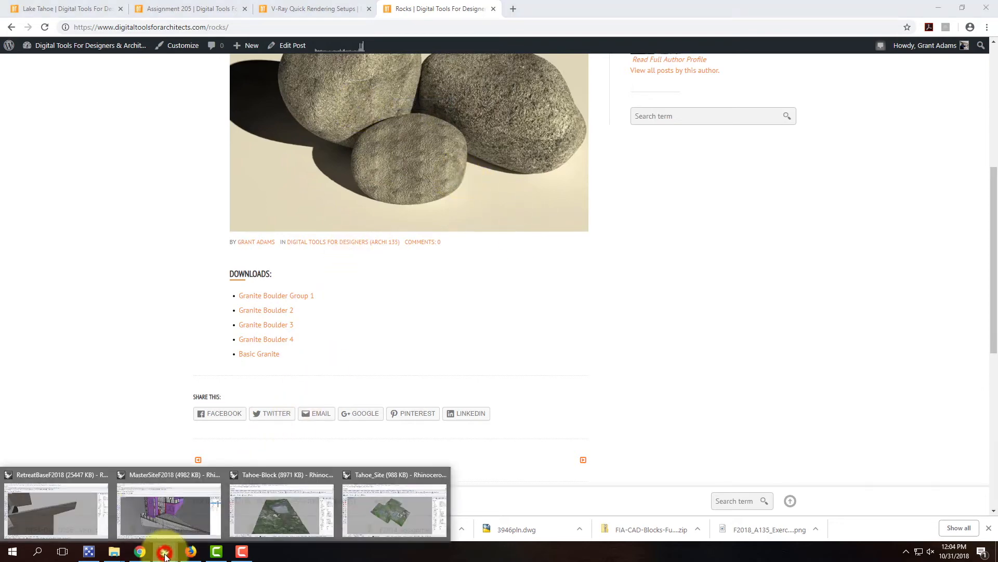
click(129, 510)
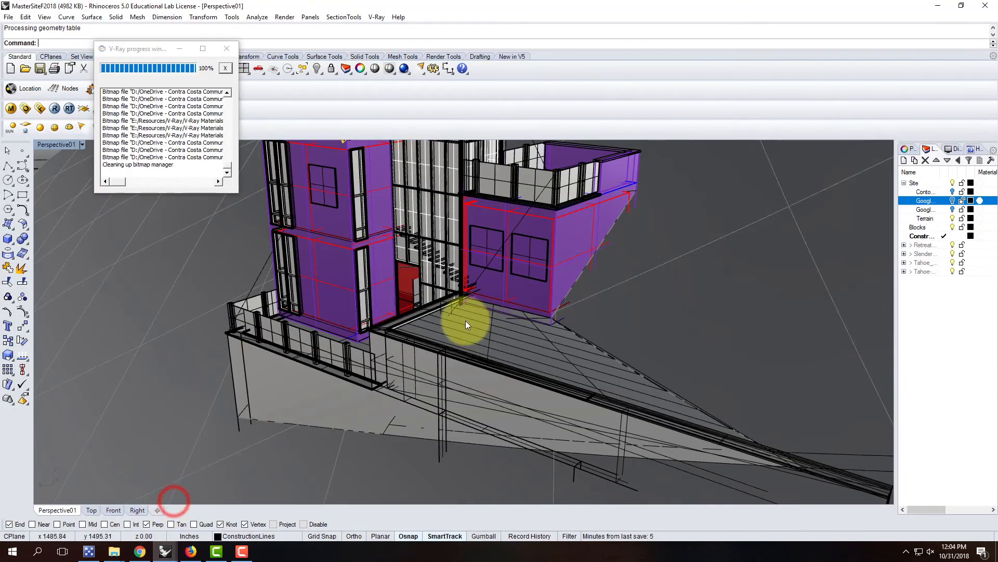
click(25, 17)
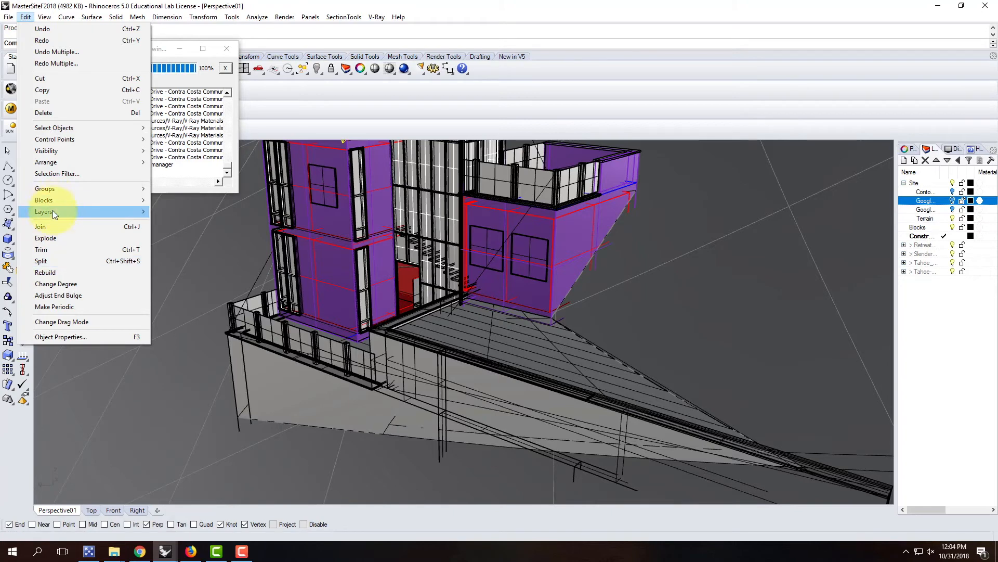
mouse_move(52, 202)
click(236, 212)
click(225, 40)
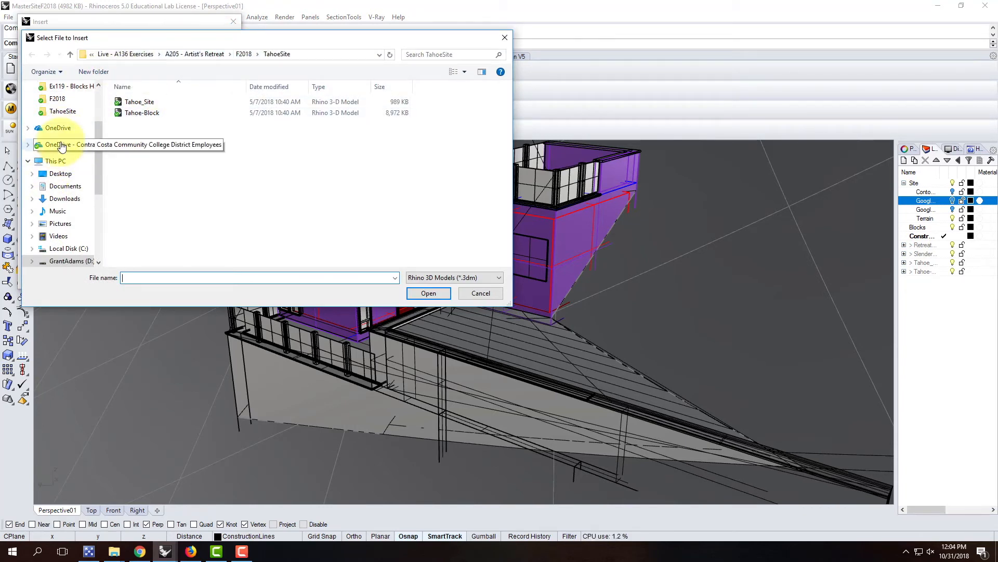
Choose Granite-Boulder-Group-1 from the Resources, Rhino, Rhino Blocks, Landscape folder as the block file to insert.
click(58, 145)
double_click(139, 167)
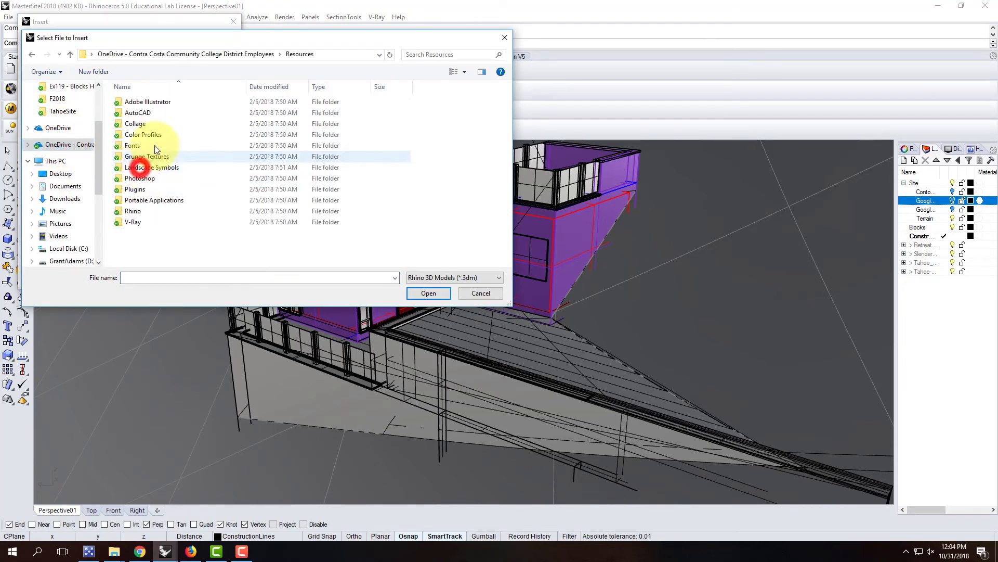
click(146, 221)
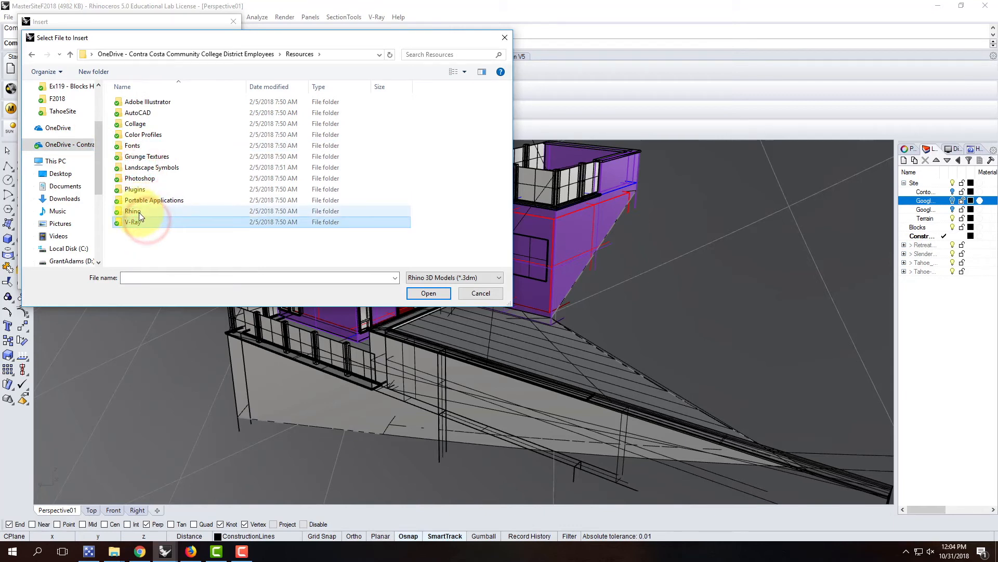
double_click(139, 211)
double_click(138, 101)
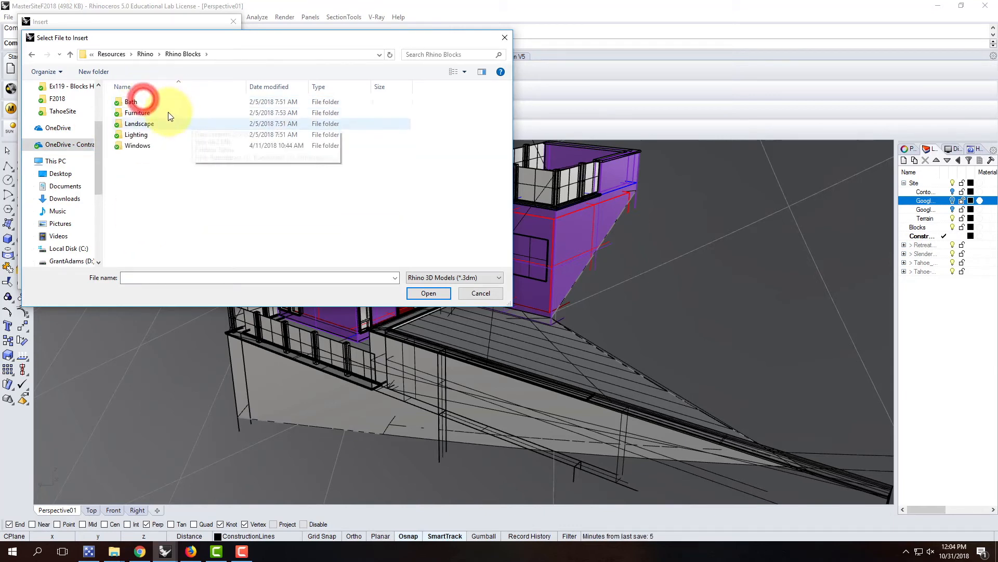
click(141, 124)
double_click(142, 124)
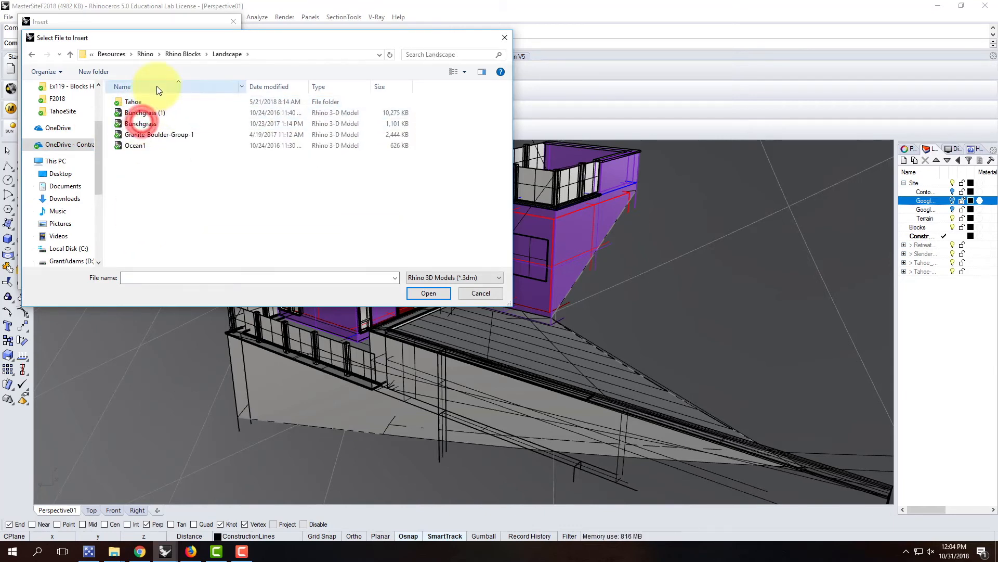
click(143, 135)
click(440, 293)
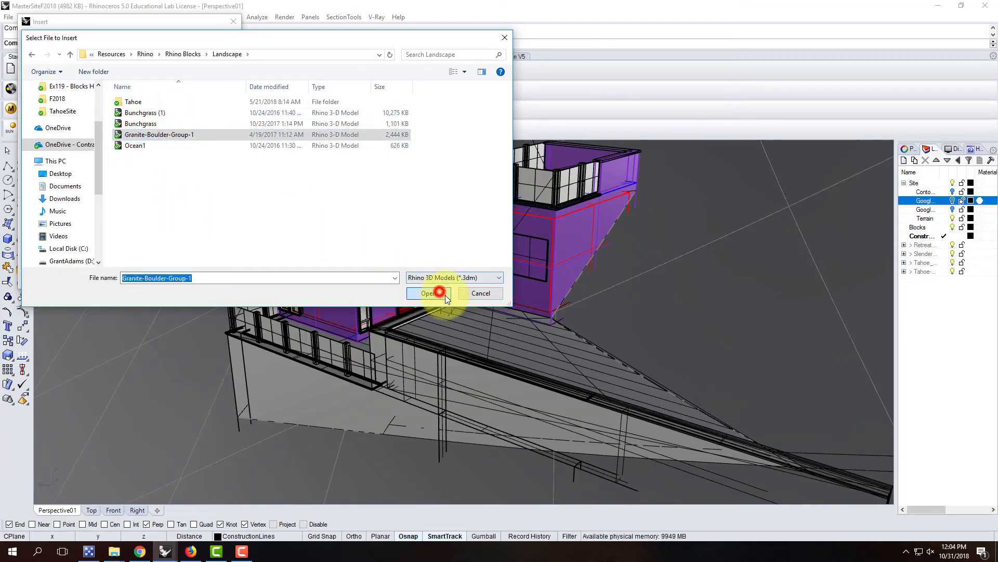
Insert the boulder group as a linked block with Reference layer style at the terrace wall's corner near the entry.
click(137, 278)
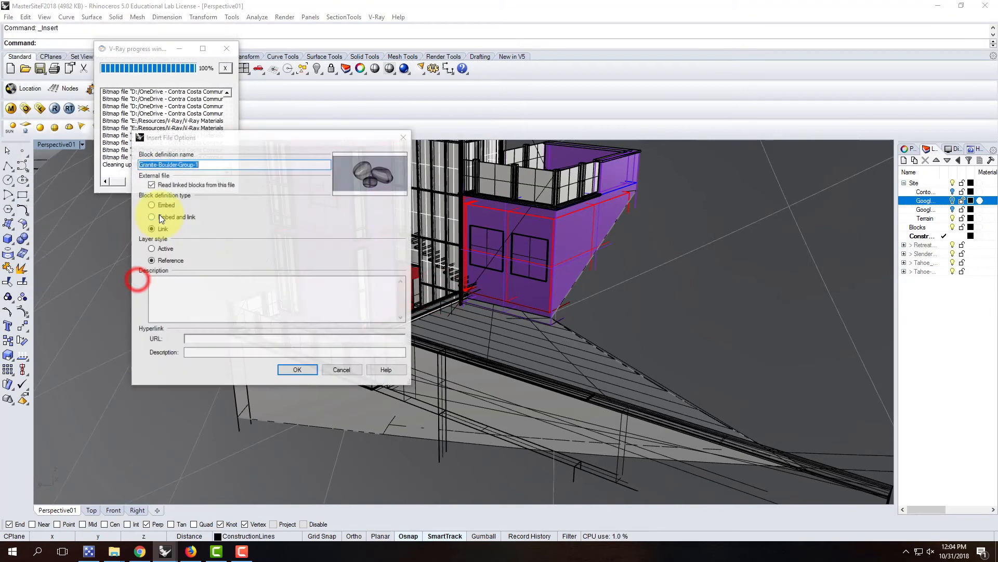
click(299, 370)
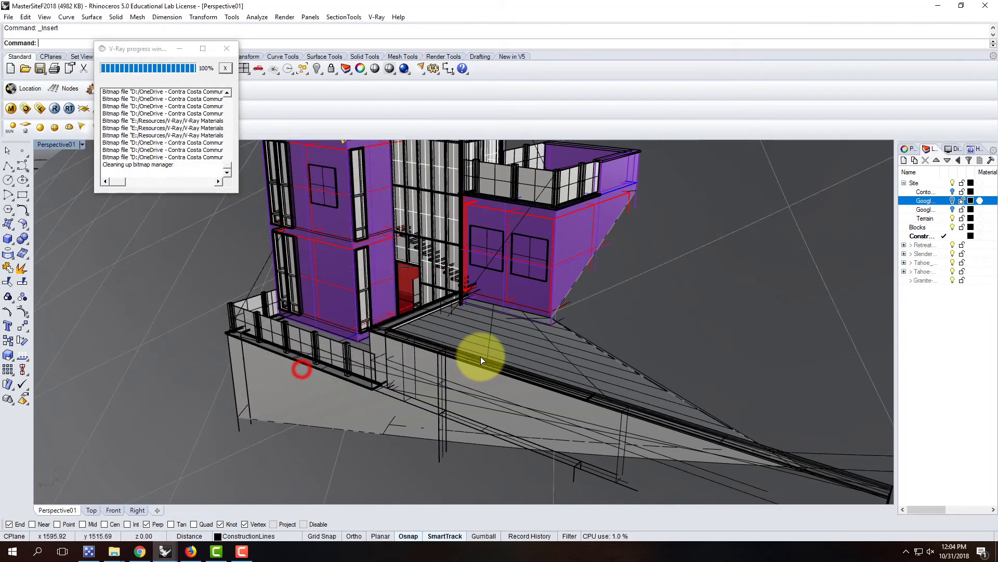
click(394, 327)
scroll(385, 346, up, 5)
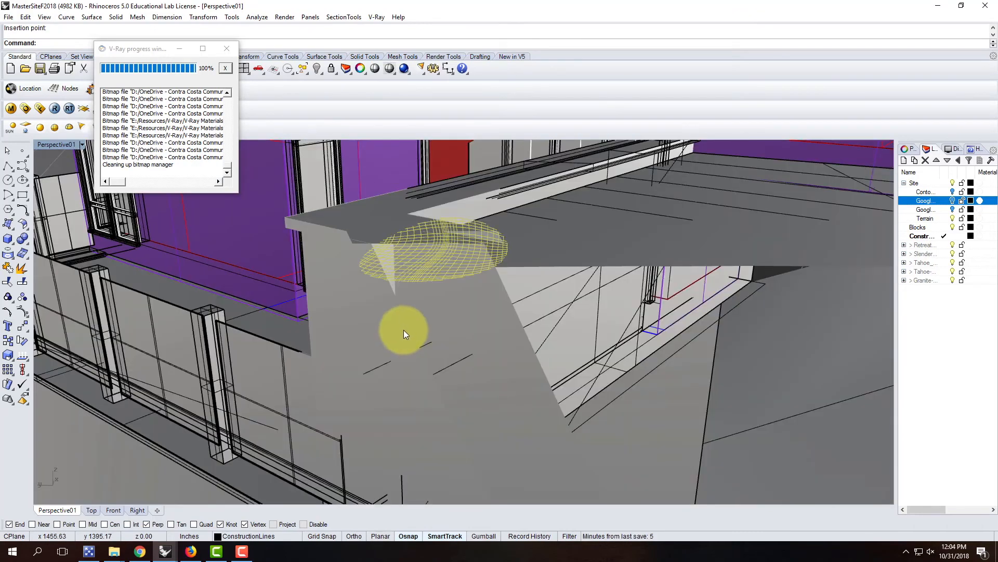
scroll(363, 301, down, 4)
right_drag(406, 279, 410, 295)
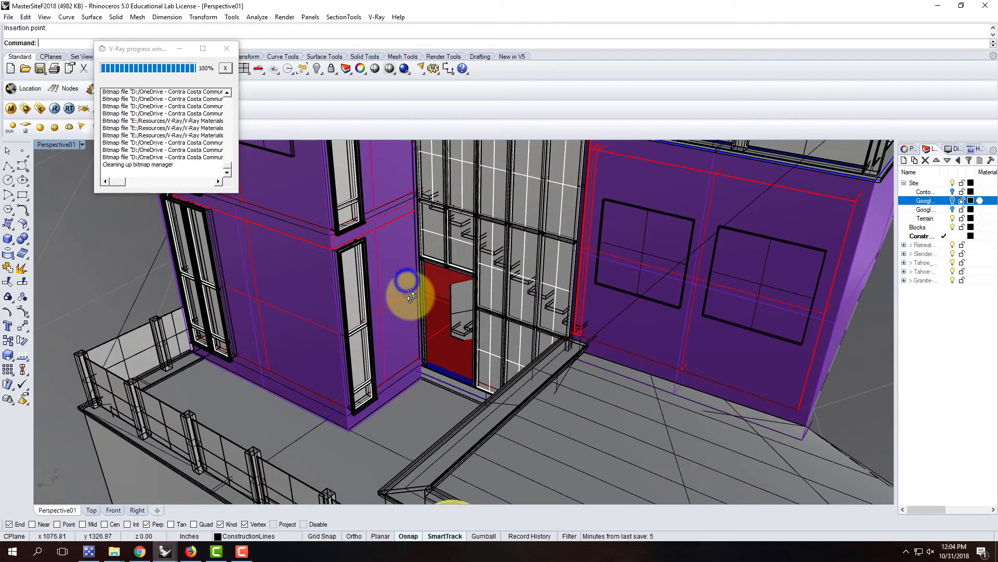
scroll(366, 343, down, 2)
Try to move the selected boulder group, disable object snaps, and cancel the move.
text(move)
key(Return)
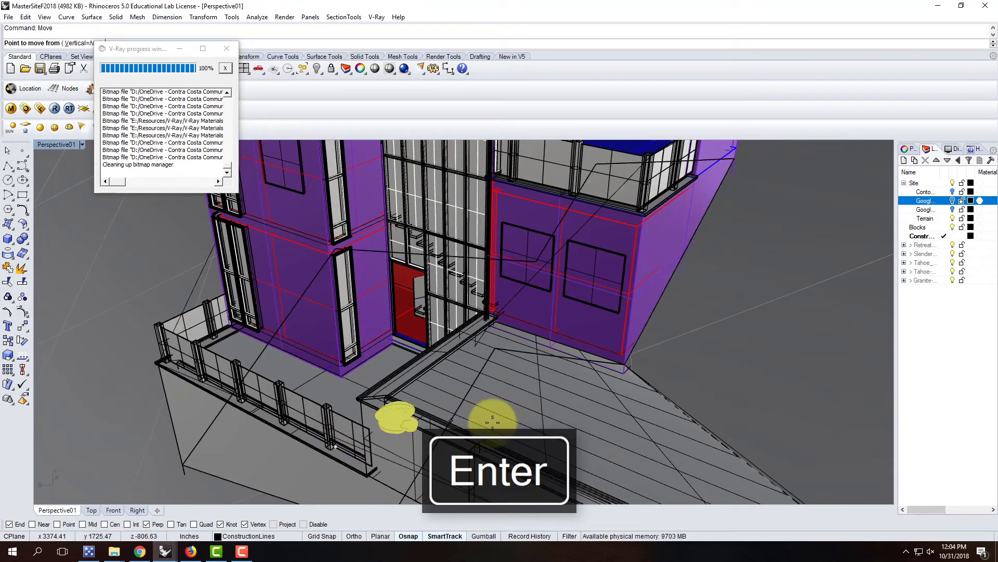
click(310, 523)
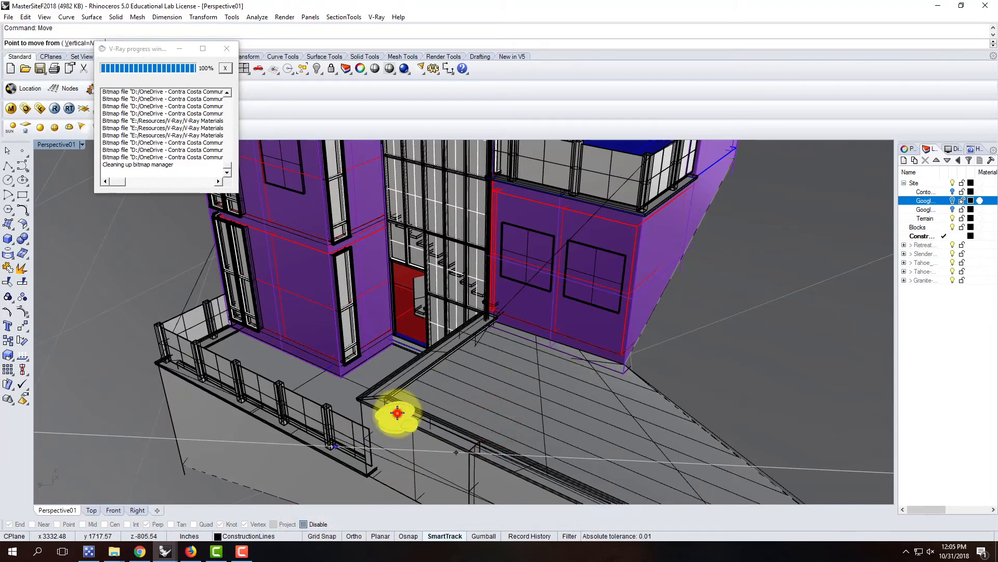
key(Escape)
scroll(533, 368, down, 3)
scroll(497, 383, up, 4)
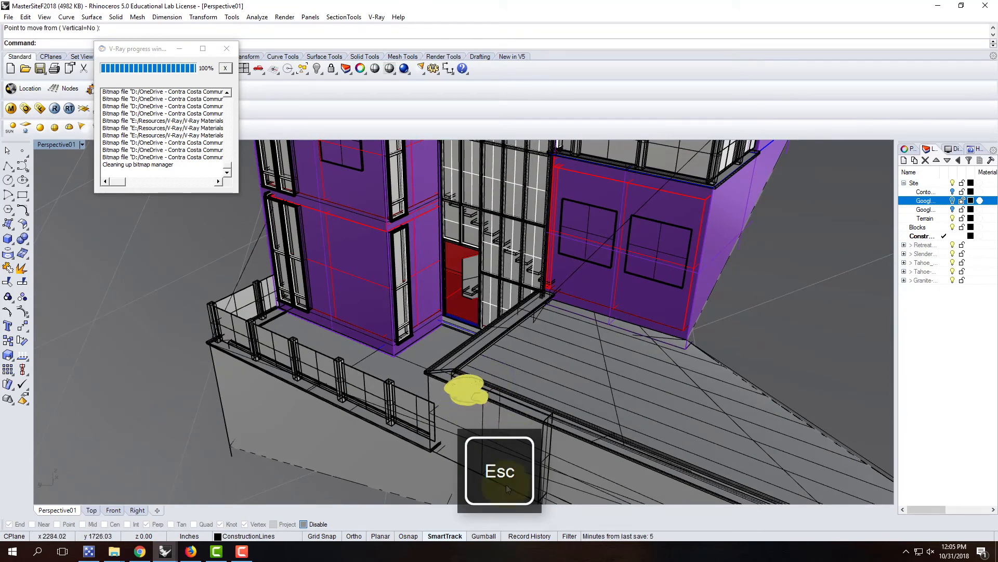
Re-enable object snaps and move the boulder group from the wall's corner inward onto the terrace surface.
key(Return)
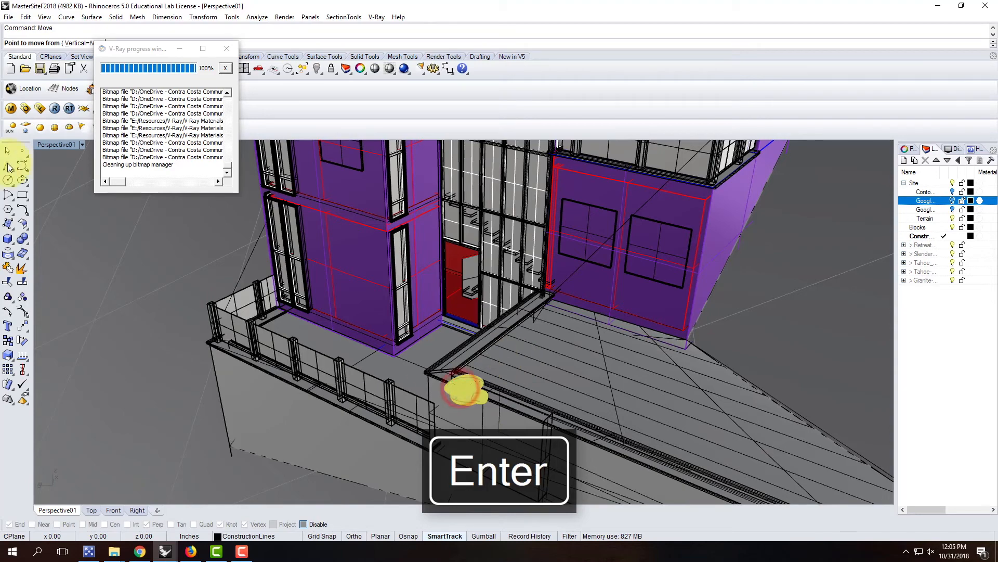
right_drag(413, 403, 676, 281)
scroll(667, 249, up, 8)
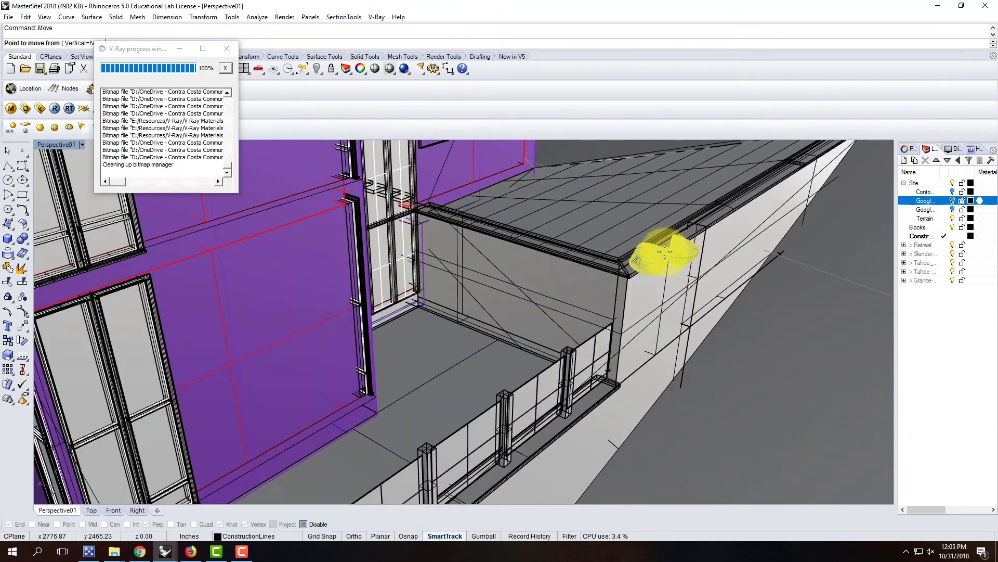
scroll(654, 274, down, 3)
right_drag(634, 282, 570, 307)
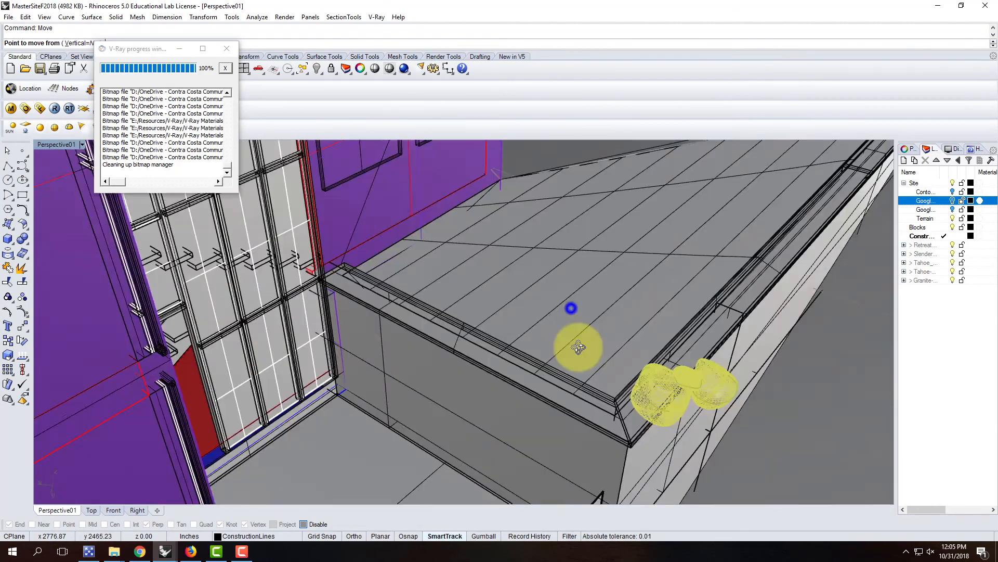
scroll(571, 306, up, 3)
scroll(646, 473, down, 6)
scroll(589, 375, up, 5)
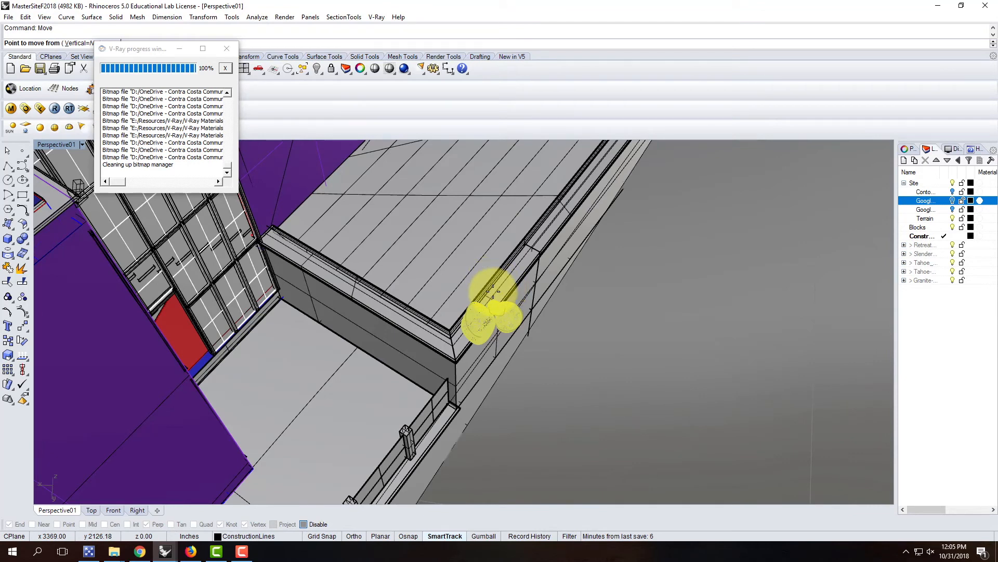
key(Return)
drag(486, 296, 474, 319)
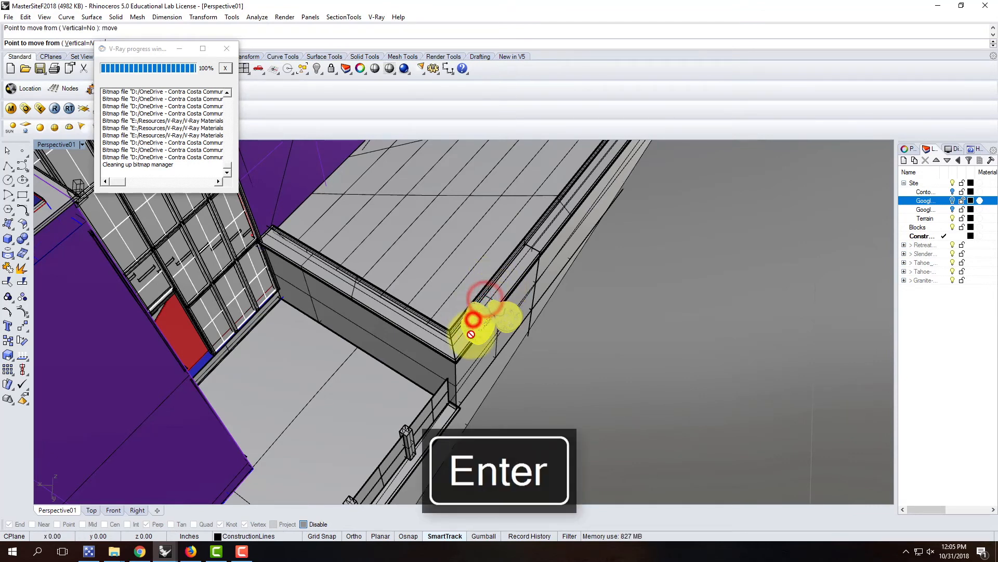
click(303, 524)
click(455, 358)
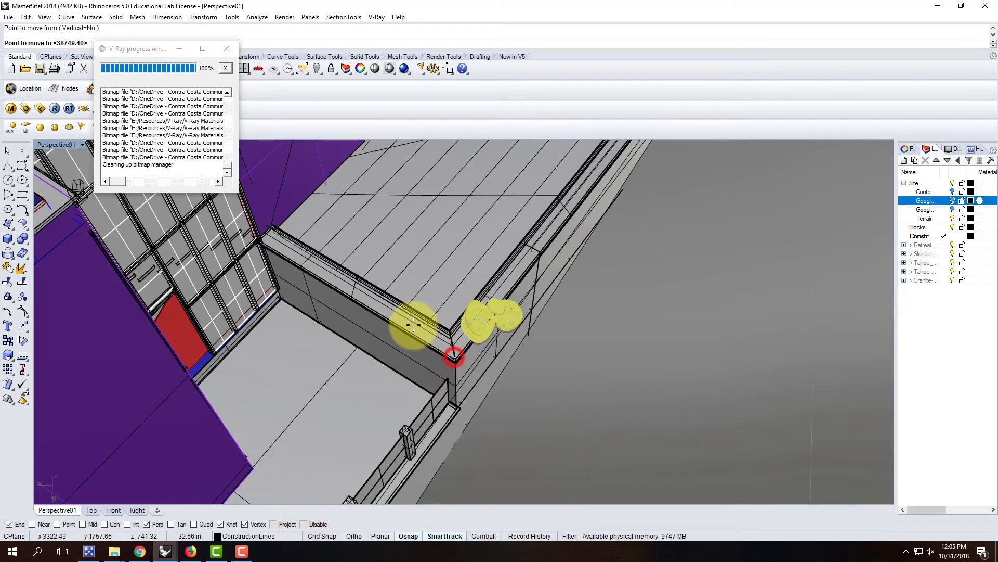
click(387, 314)
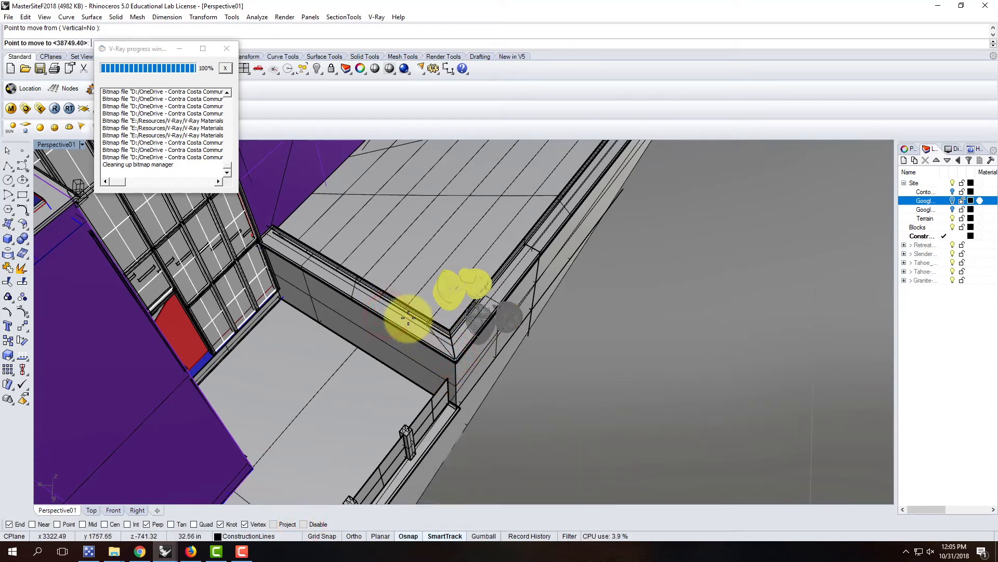
right_drag(468, 286, 288, 149)
key(Escape)
right_drag(360, 248, 308, 226)
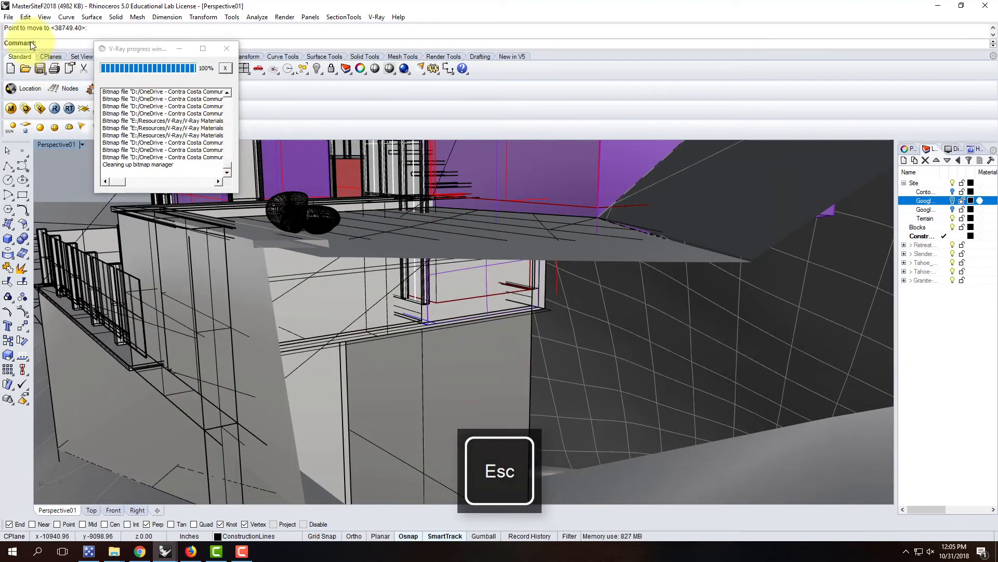
Insert Bunchgrass (1) from file as a linked block with Reference layer style at the terrace wall's corner.
click(8, 17)
mouse_move(24, 19)
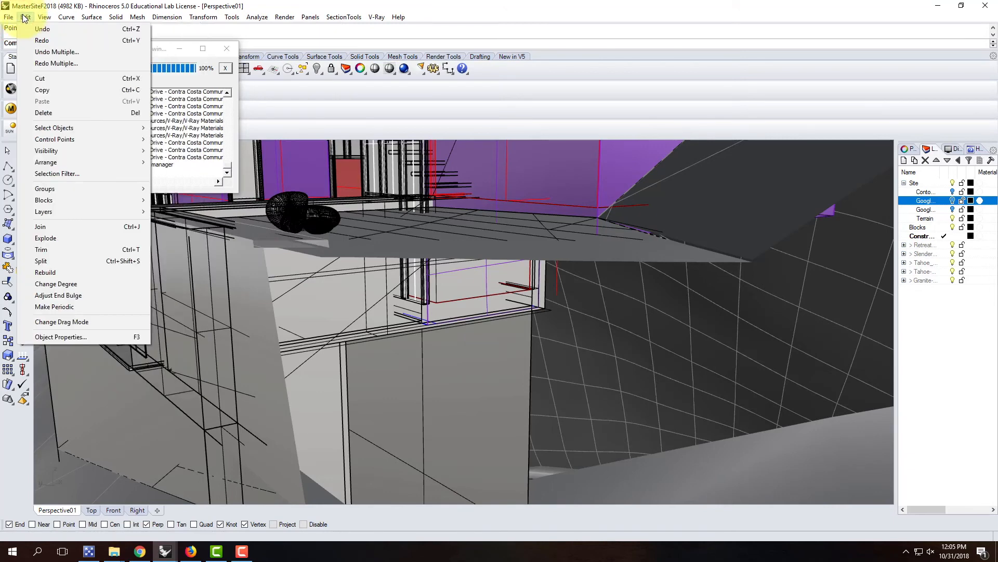
mouse_move(83, 199)
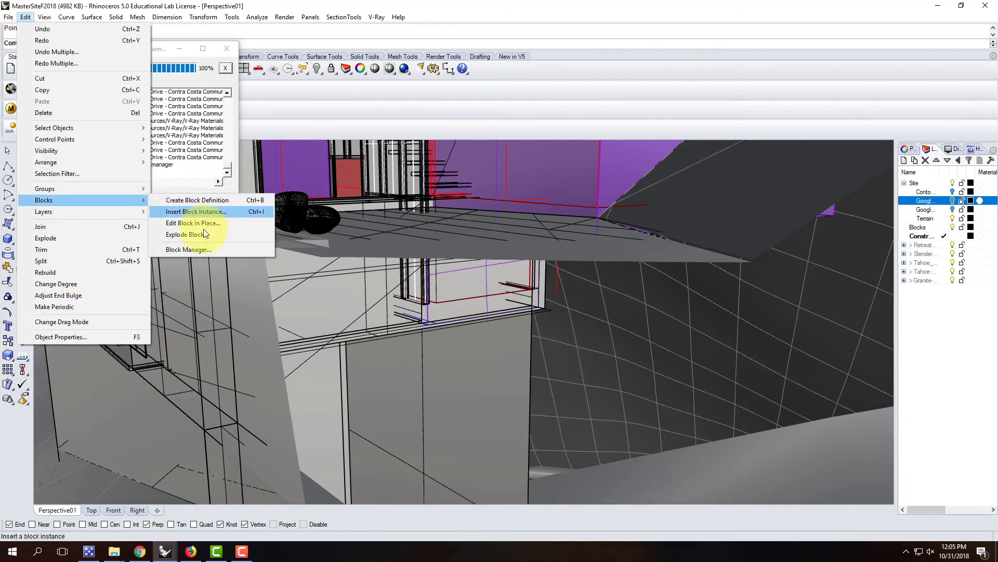
click(200, 211)
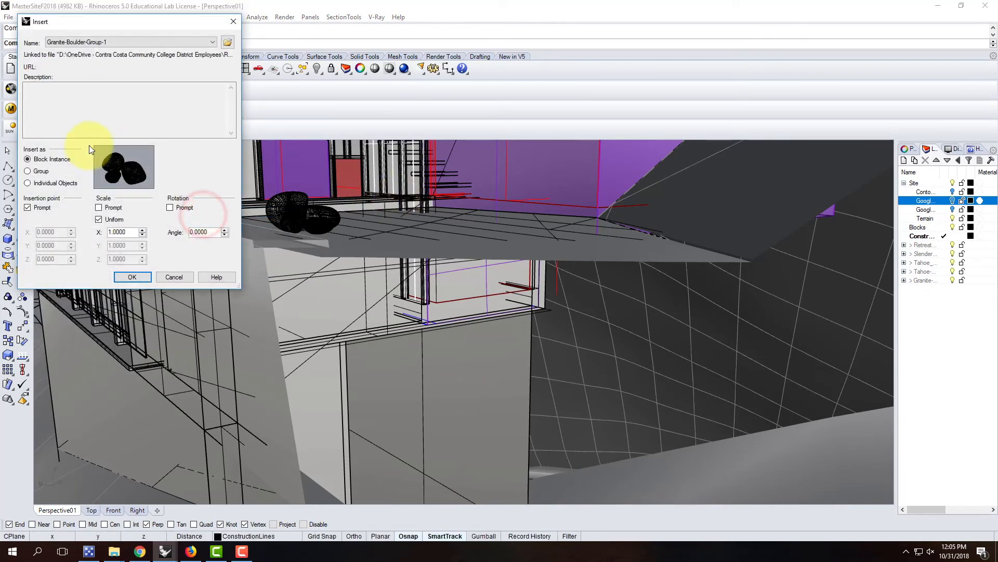
click(226, 43)
click(137, 275)
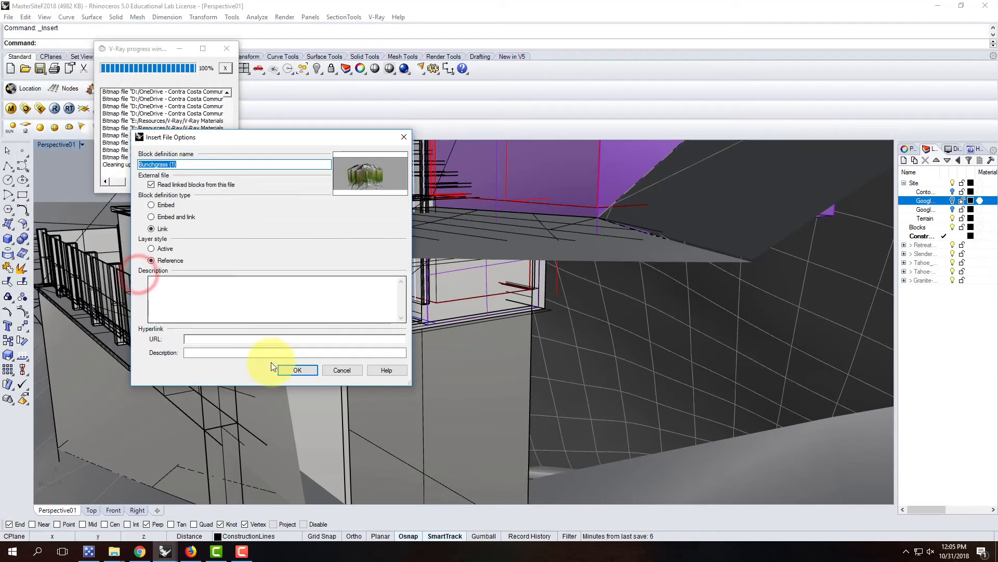
click(295, 371)
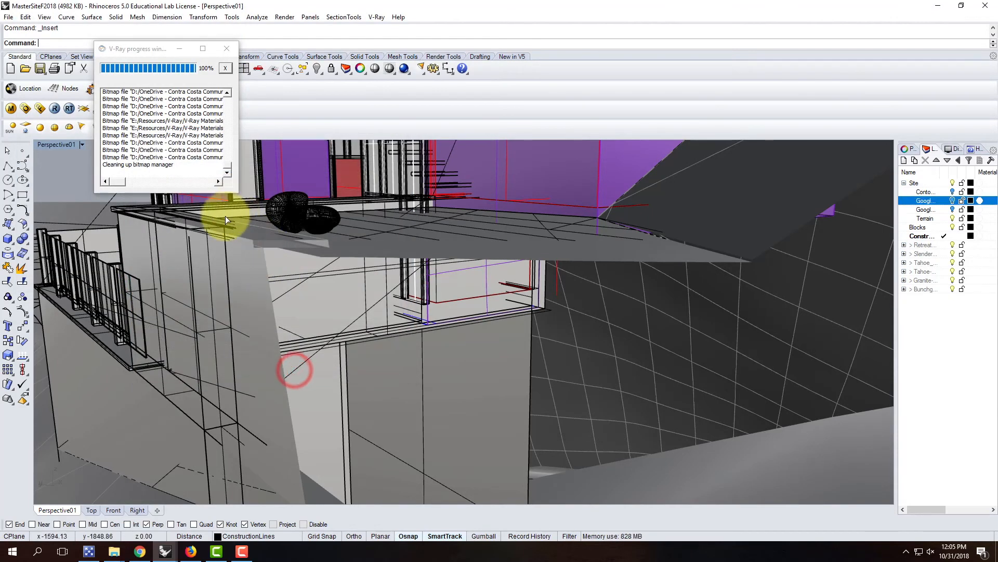
click(159, 215)
right_drag(270, 246, 289, 256)
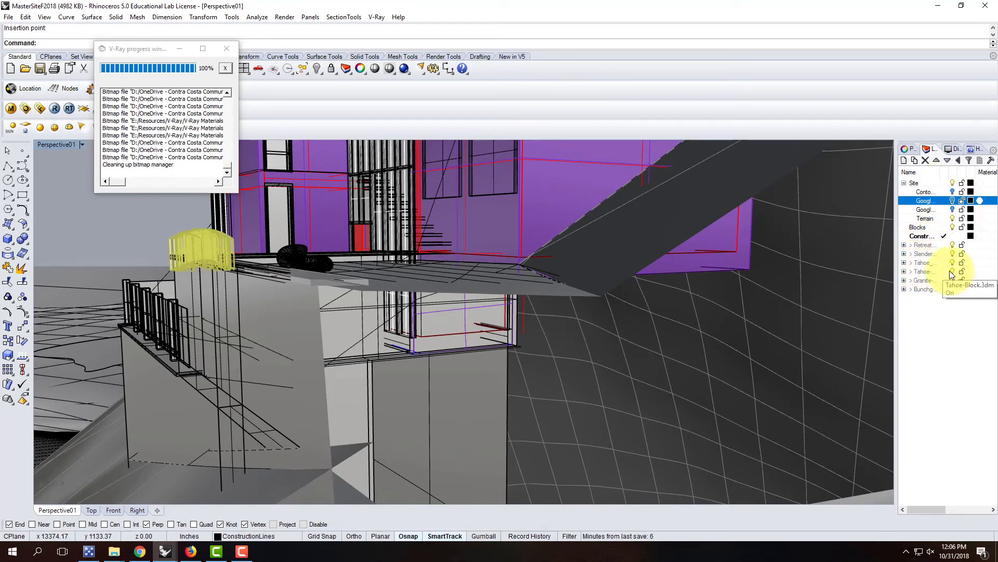
Select the Tahoe-Block layer, then zoom to the building block and examine the bunchgrass and boulders near the entry.
click(925, 271)
right_drag(322, 289, 344, 256)
click(343, 256)
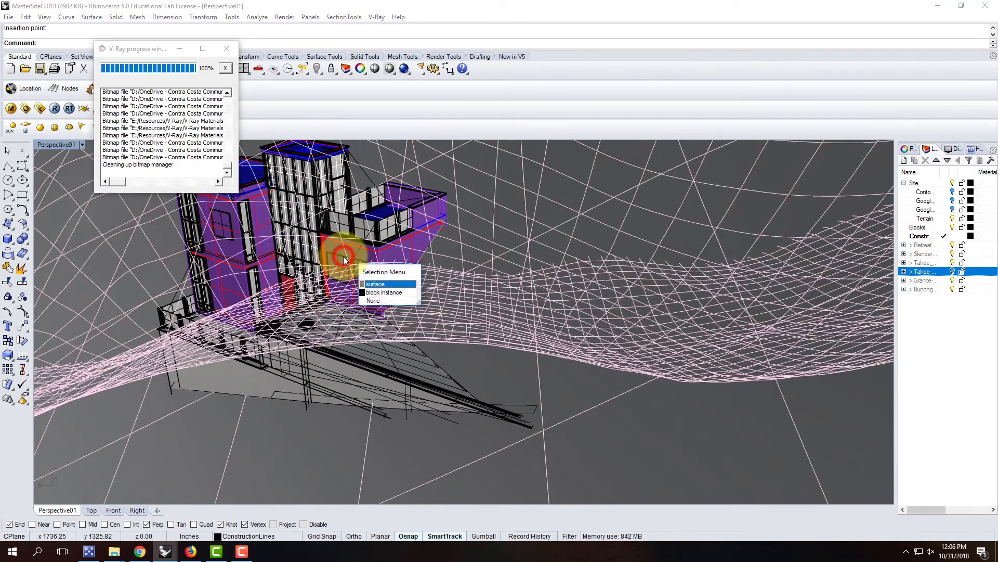
click(375, 295)
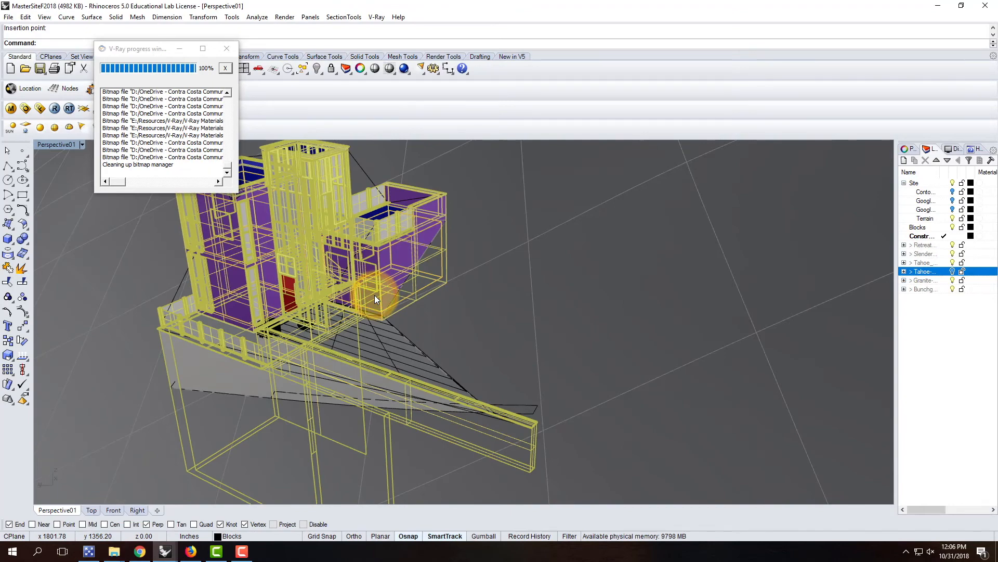
text(z)
key(Return)
text(s)
key(Return)
scroll(370, 285, up, 5)
scroll(410, 328, up, 4)
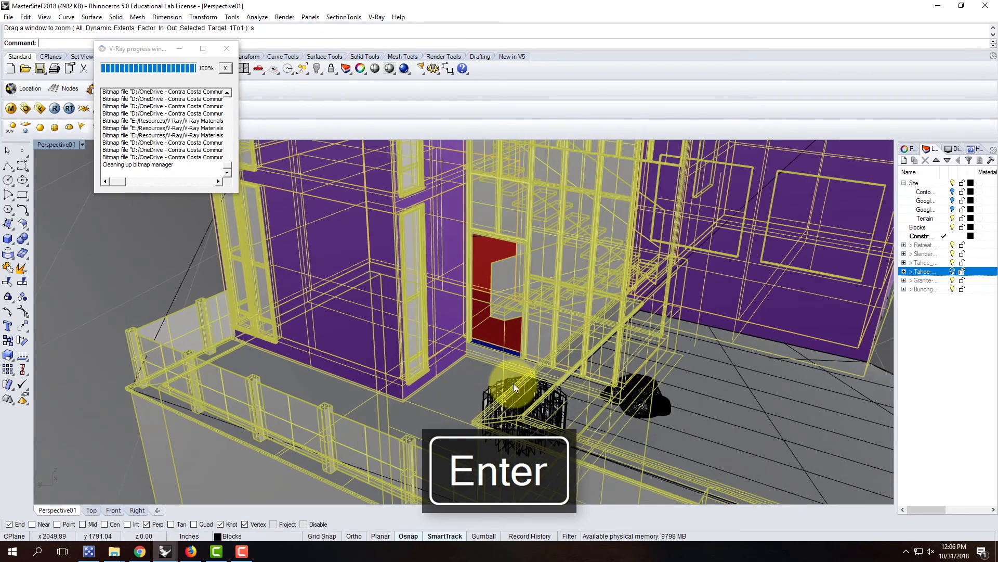
scroll(496, 362, up, 4)
scroll(497, 362, down, 6)
key(Escape)
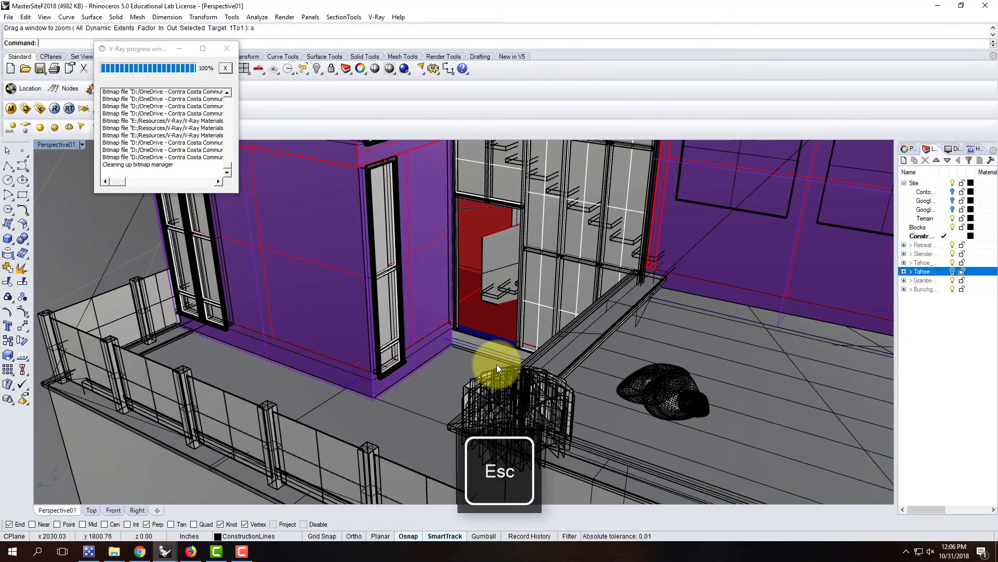
Select the bunchgrass block and try to move it off the wall's corner toward the boulders.
right_drag(586, 359, 628, 395)
click(628, 396)
key(Escape)
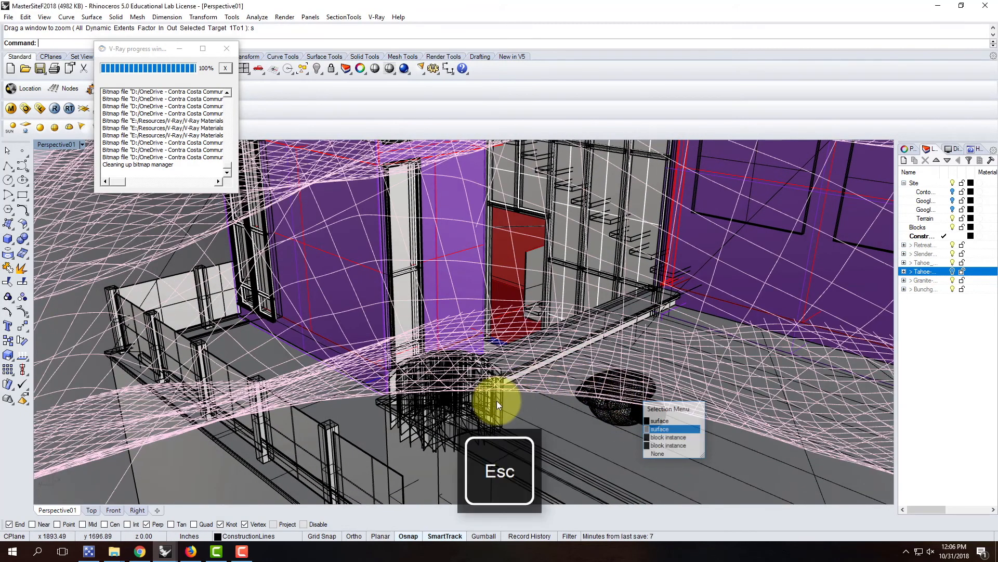
click(448, 397)
text(move)
key(Return)
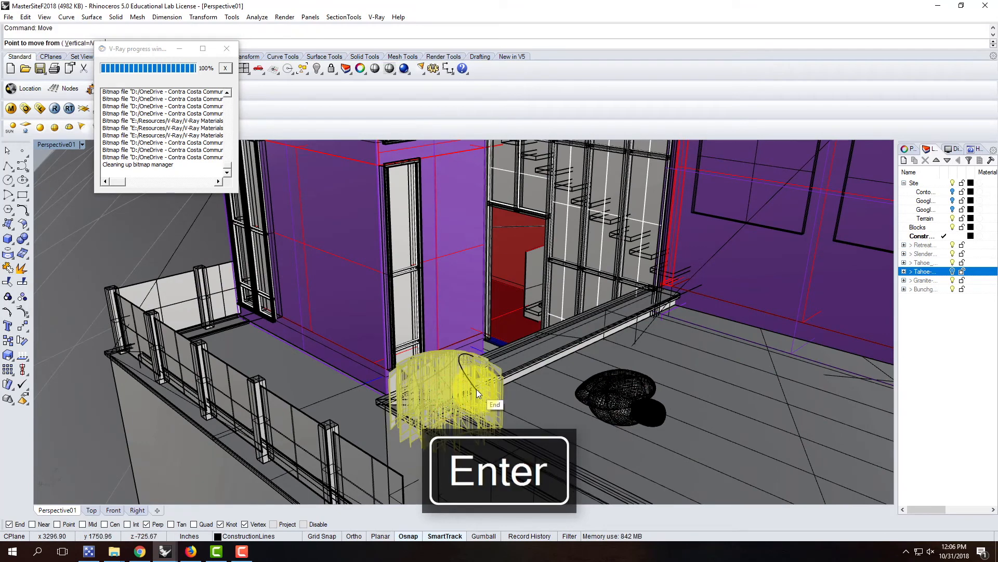
click(445, 413)
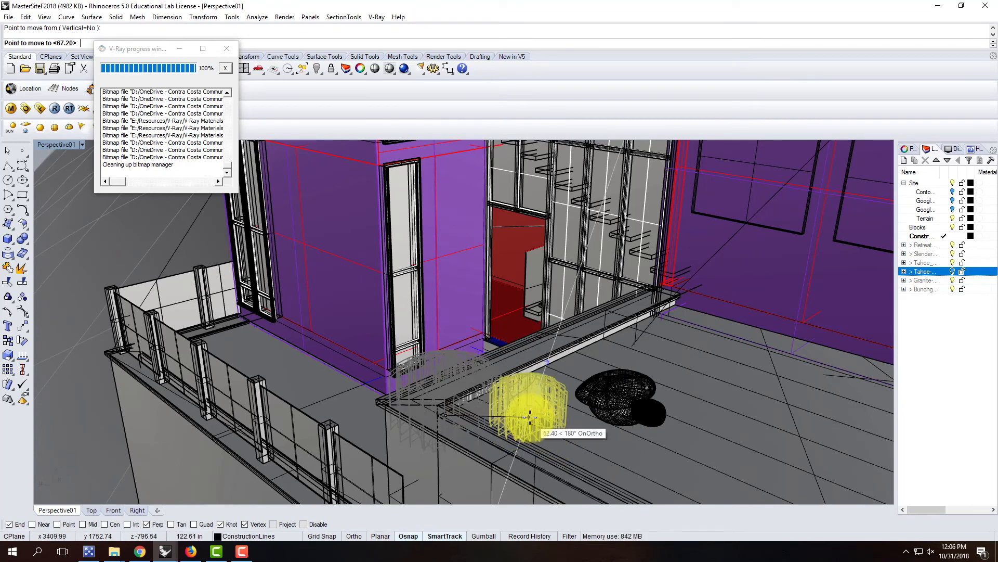
key(Escape)
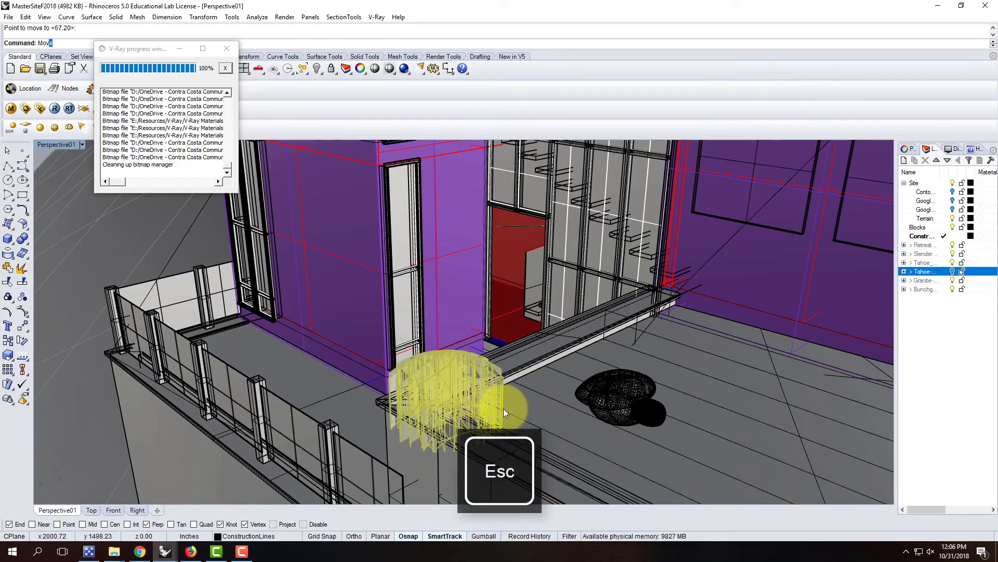
Move the selected bunchgrass off the wall's corner onto the terrace beside the boulders.
key(Return)
right_drag(474, 408, 626, 410)
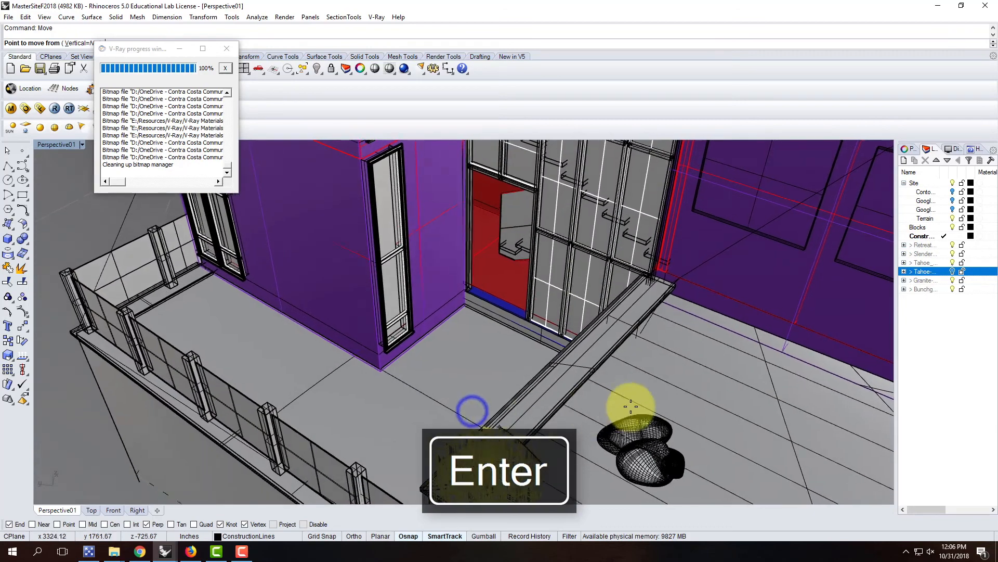
scroll(627, 408, down, 5)
scroll(564, 420, up, 5)
click(561, 455)
click(606, 459)
right_drag(688, 473, 695, 448)
scroll(654, 399, up, 5)
key(Escape)
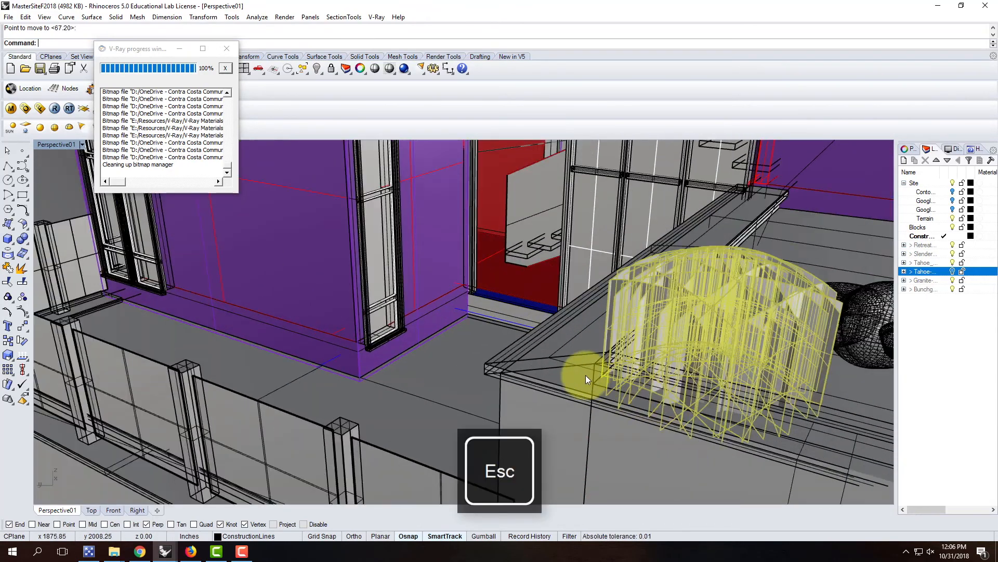
click(641, 337)
click(674, 393)
right_click(681, 265)
click(572, 373)
key(Escape)
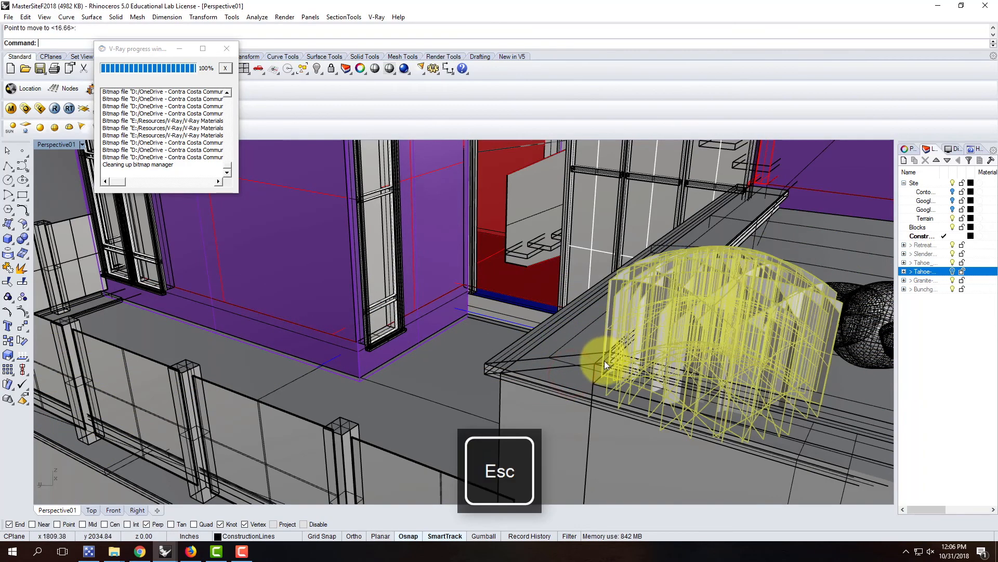
Move the bunchgrass about 12 inches farther inward, using the terrace wall's corner as the base point.
right_drag(602, 366, 520, 390)
right_click(485, 385)
scroll(448, 352, down, 3)
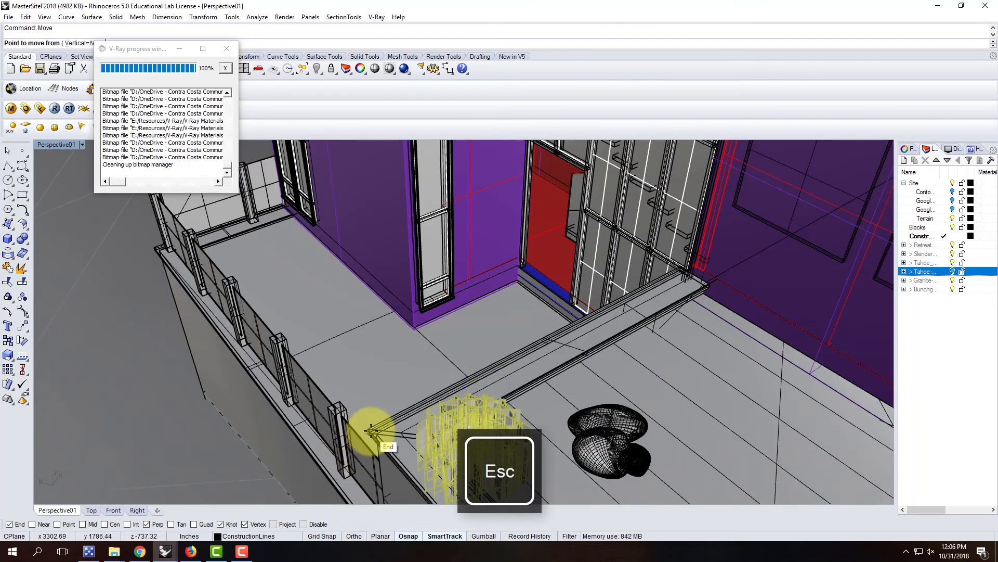
click(368, 428)
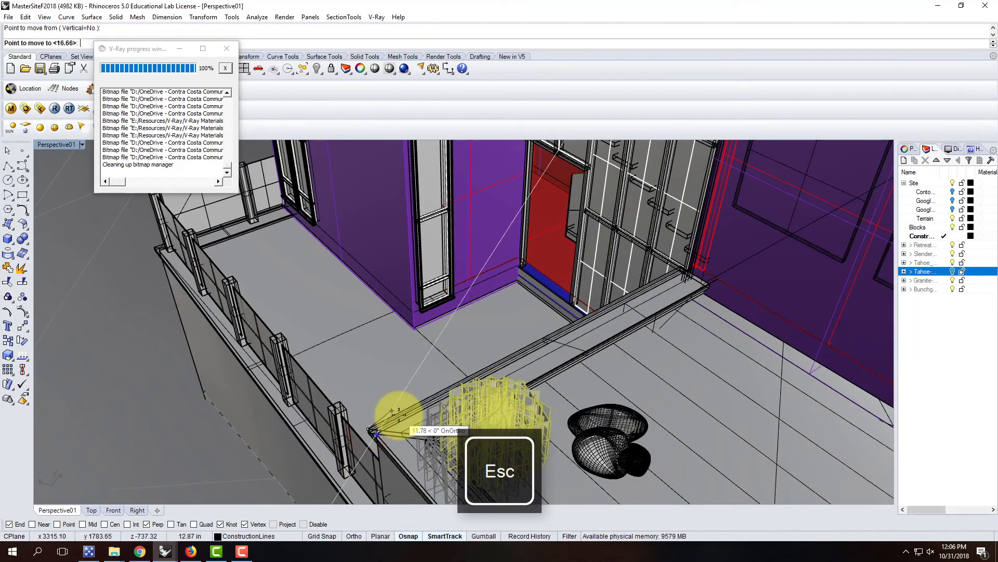
click(399, 416)
Copy the bunchgrass from the wall's corner to several points along the wall toward the entry, with the Near snap enabled.
click(486, 416)
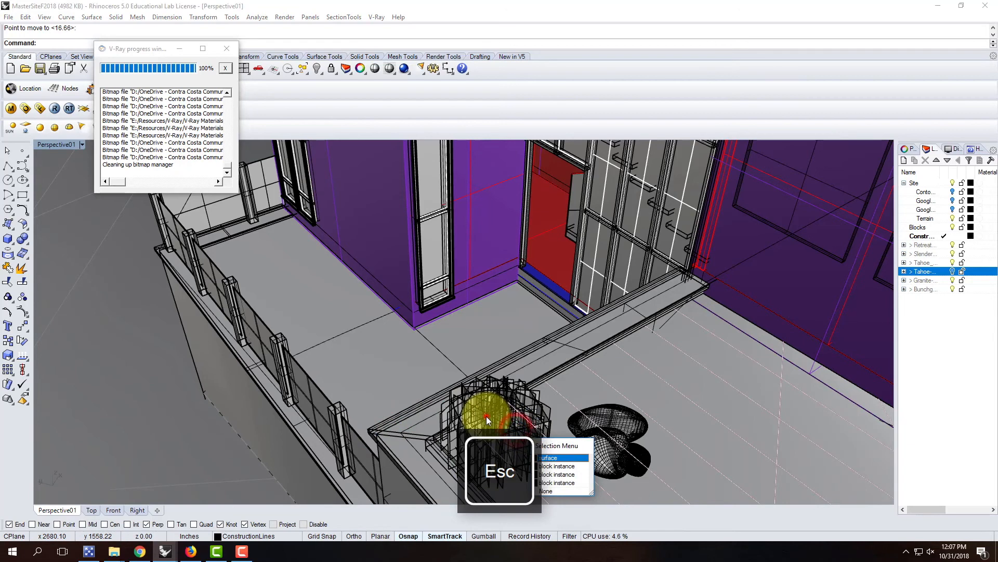
click(465, 410)
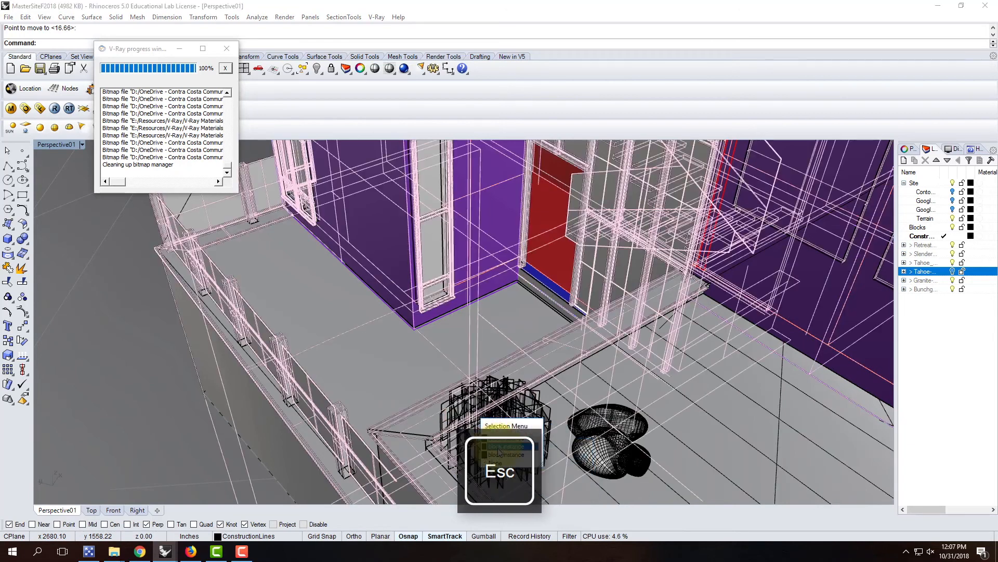
click(497, 436)
text(copy)
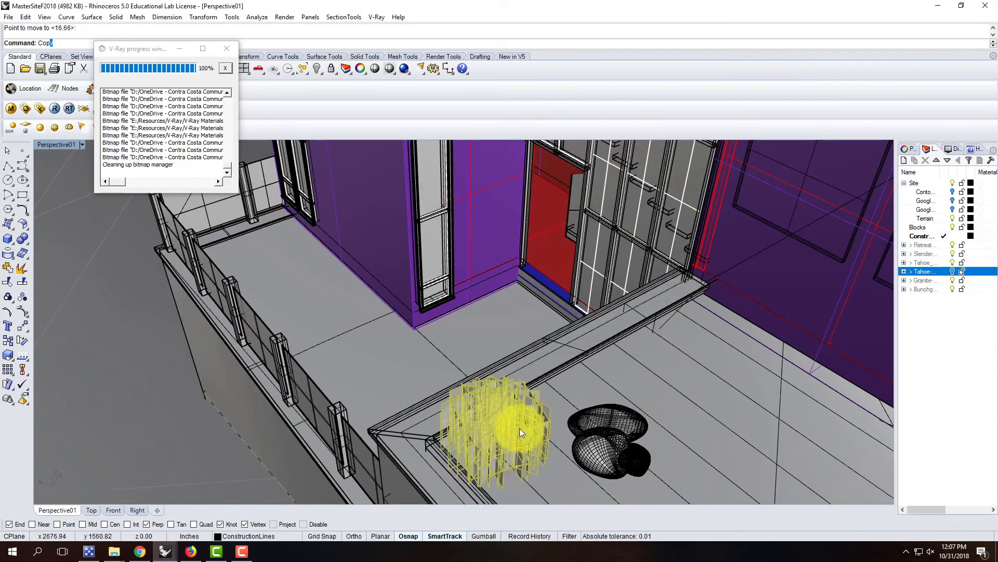
key(Return)
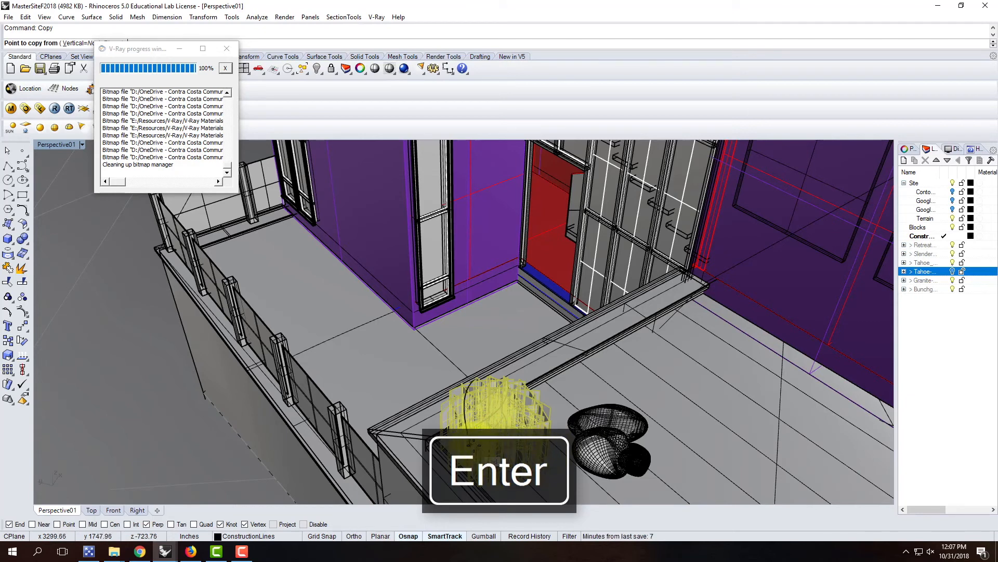
click(369, 430)
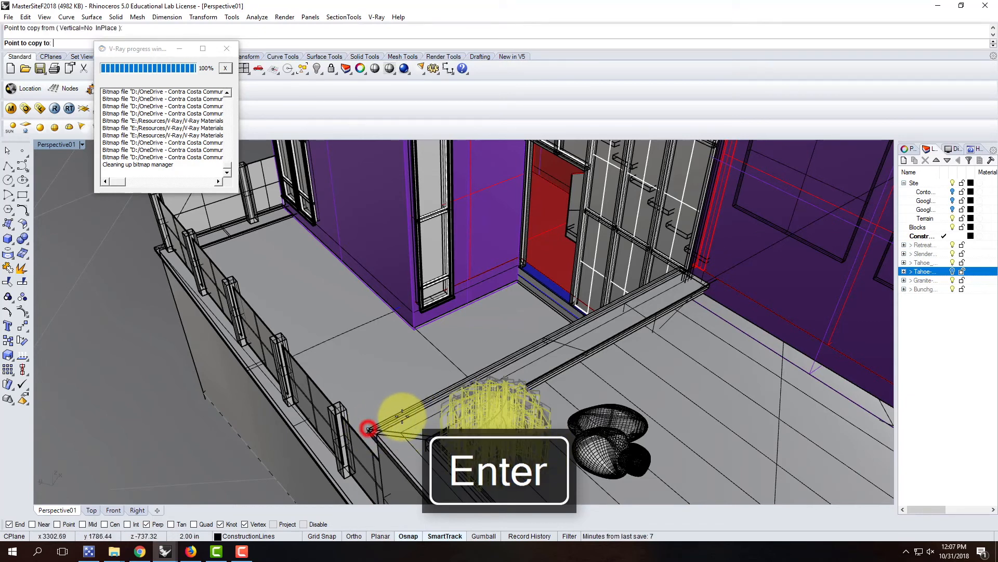
click(426, 446)
click(32, 524)
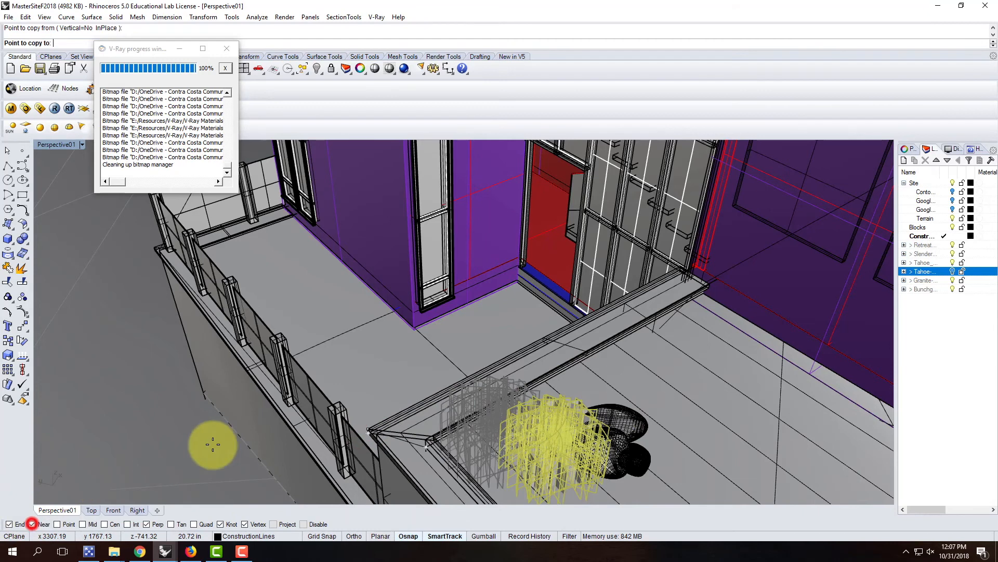
click(413, 403)
click(464, 377)
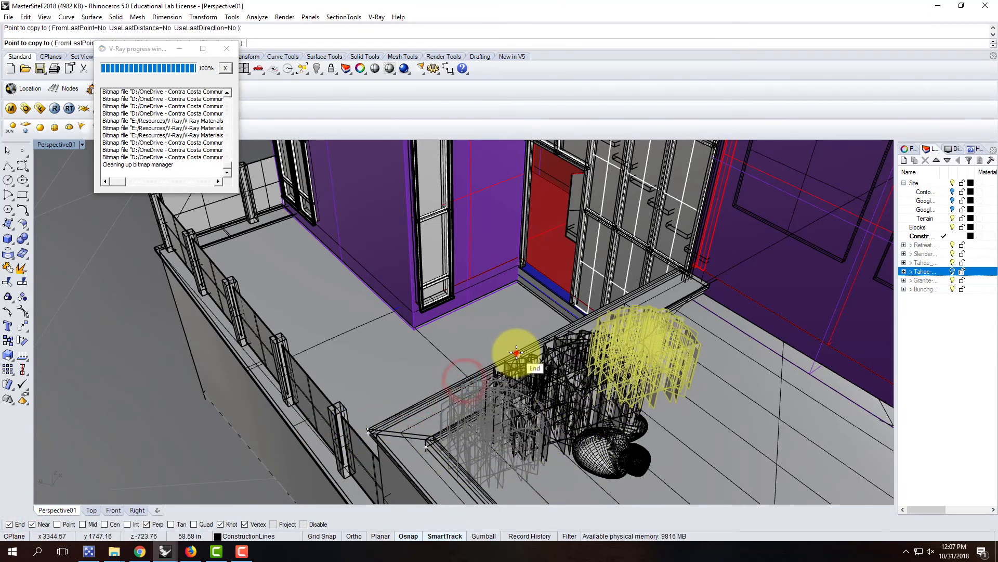
click(516, 353)
click(553, 334)
key(Escape)
Examine the row of bunchgrass copies and the boulder group on the terrace from a low angle.
mouse_move(473, 415)
right_down()
mouse_move(519, 403)
mouse_move(518, 394)
right_up()
scroll(492, 345, down, 7)
scroll(557, 354, up, 7)
mouse_move(548, 364)
right_down()
mouse_move(546, 323)
mouse_move(521, 366)
right_up()
scroll(504, 289, up, 5)
scroll(494, 270, down, 5)
scroll(554, 311, up, 6)
right_drag(555, 315, 494, 295)
scroll(460, 304, up, 5)
scroll(460, 304, down, 5)
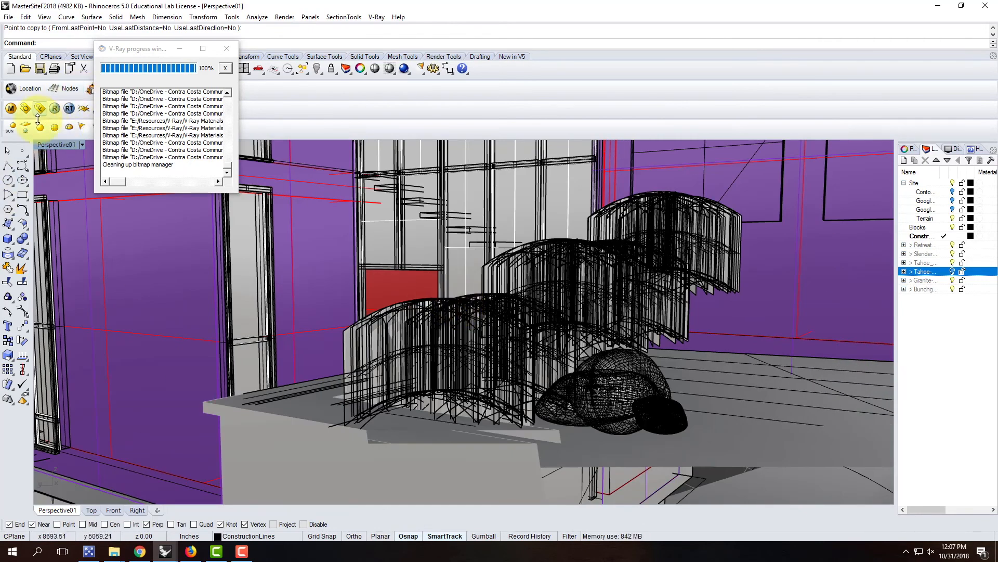
Start a V-Ray test render of the terrace view, inspect the bunchgrass enlarged to 400%, and stop the rendering.
click(54, 108)
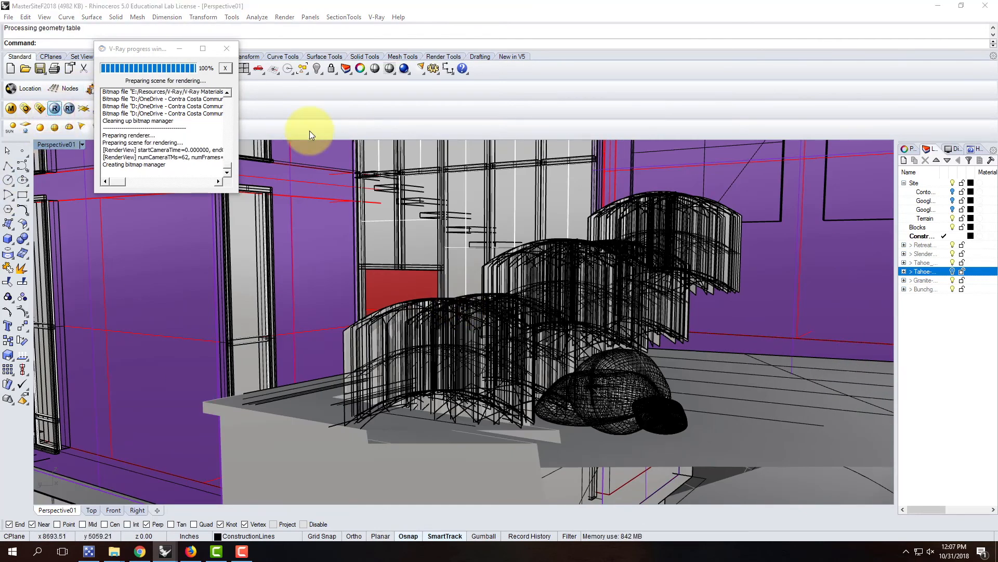
drag(645, 167, 615, 58)
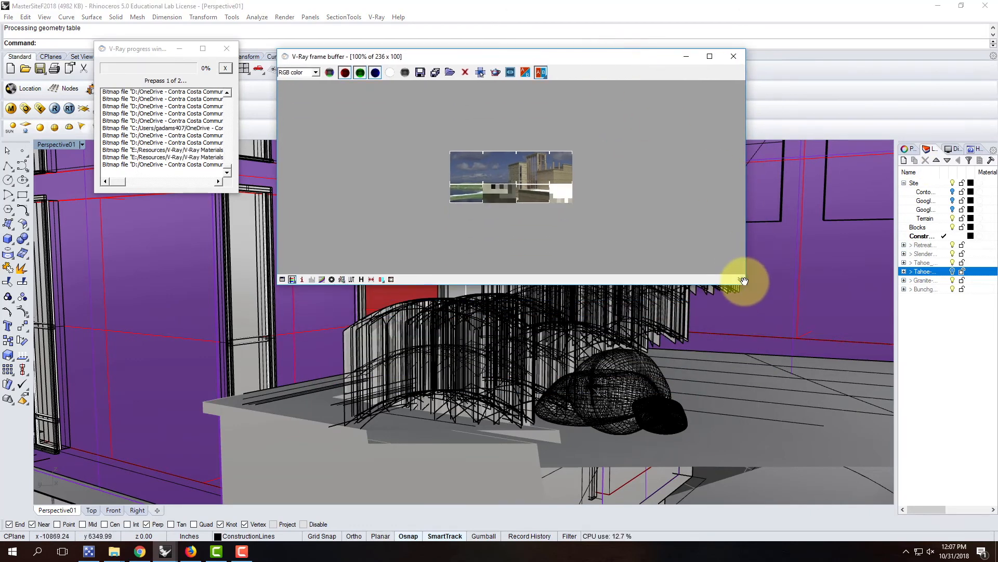
scroll(503, 173, up, 1)
scroll(503, 173, up, 1)
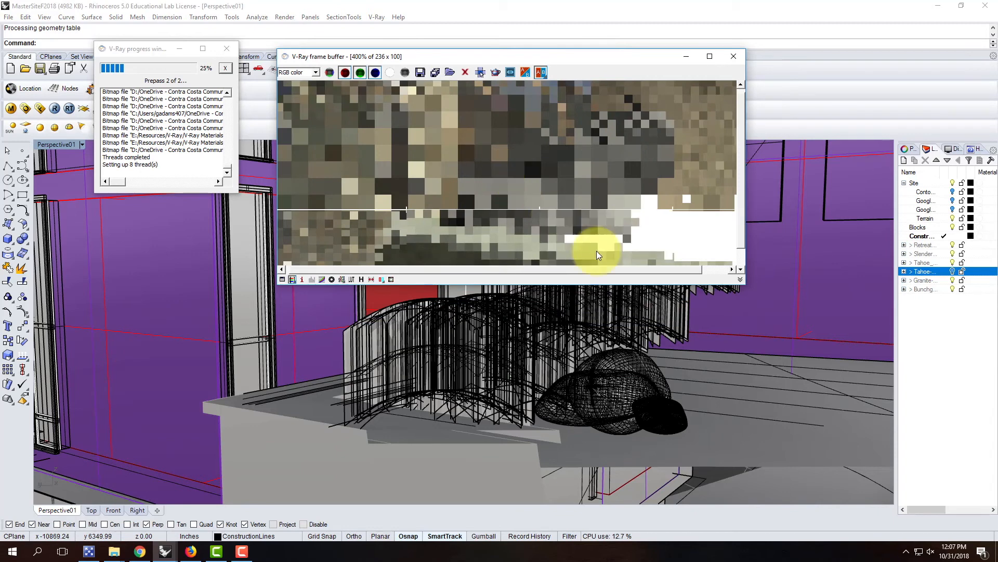
click(730, 57)
key(Escape)
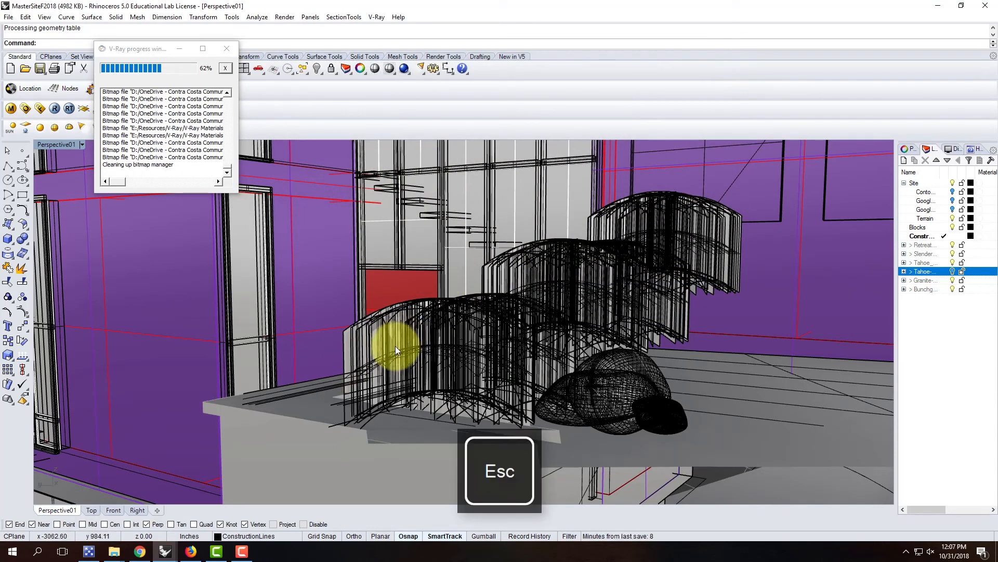
Import the grass vismat from OneDrive's Resources > V-Ray > V-Ray Materials > Landscape > Grass Materials folder for the bunchgrass material in the V-Ray material editor.
click(12, 109)
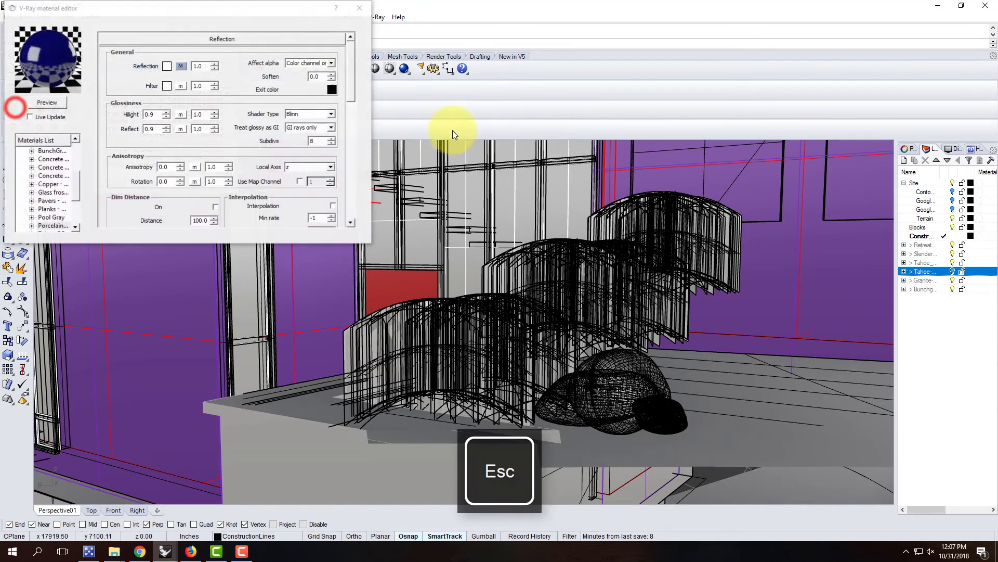
click(61, 151)
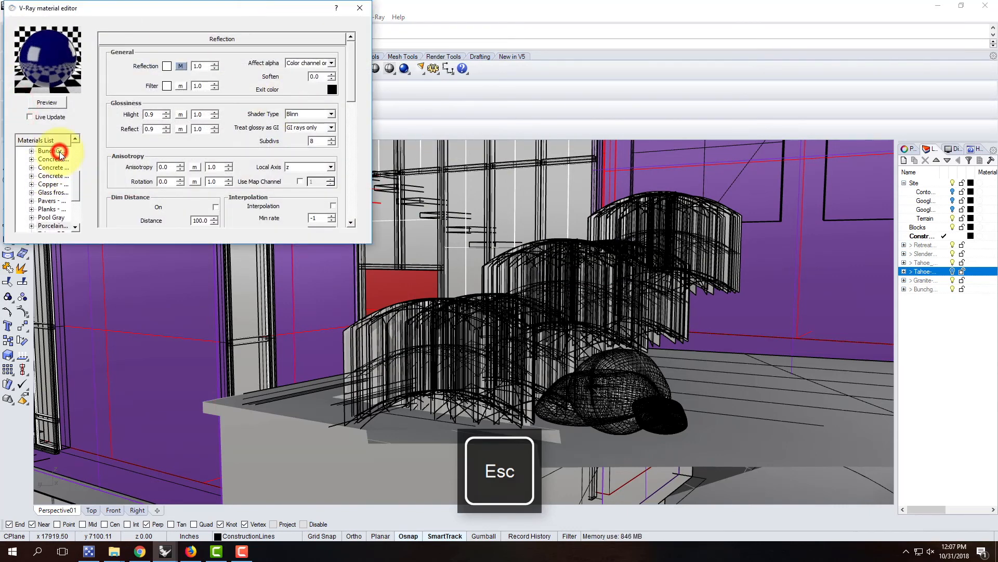
right_click(62, 152)
click(108, 228)
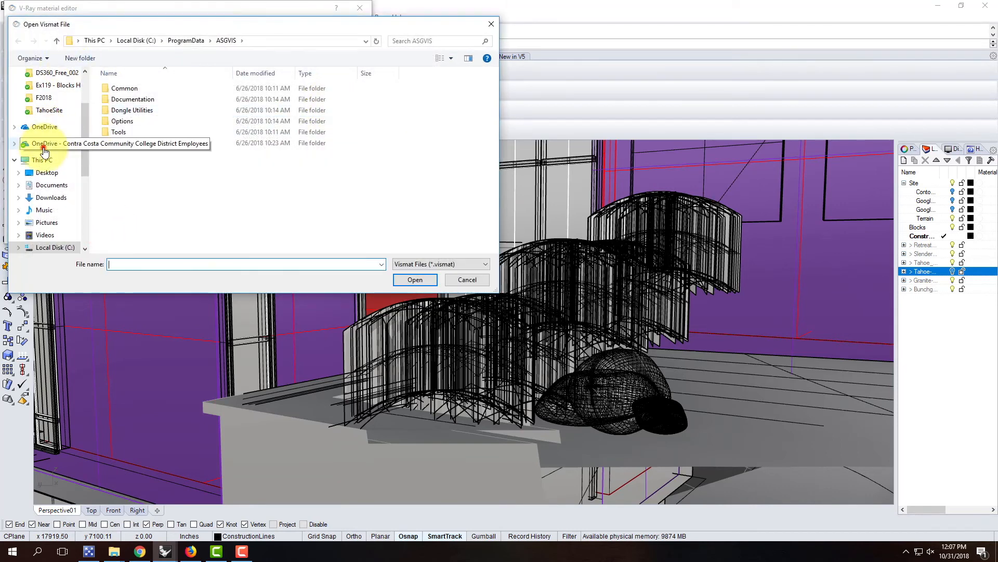
click(44, 143)
double_click(134, 152)
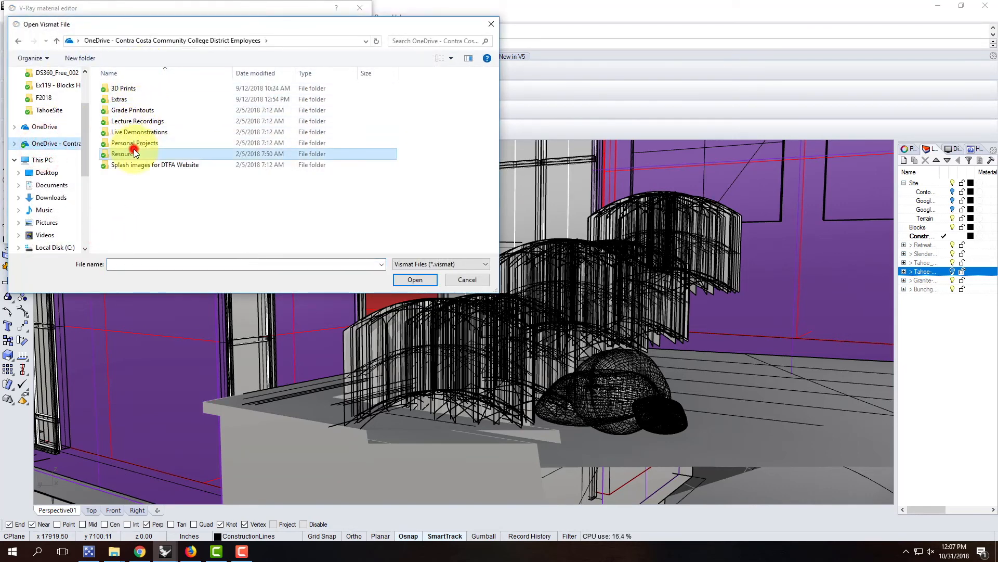
click(117, 210)
double_click(117, 210)
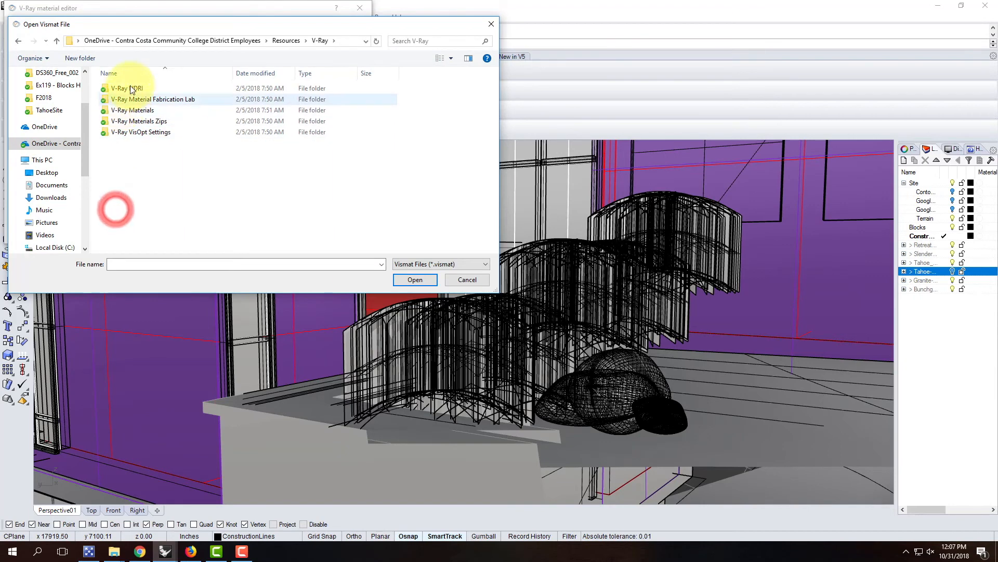
double_click(129, 111)
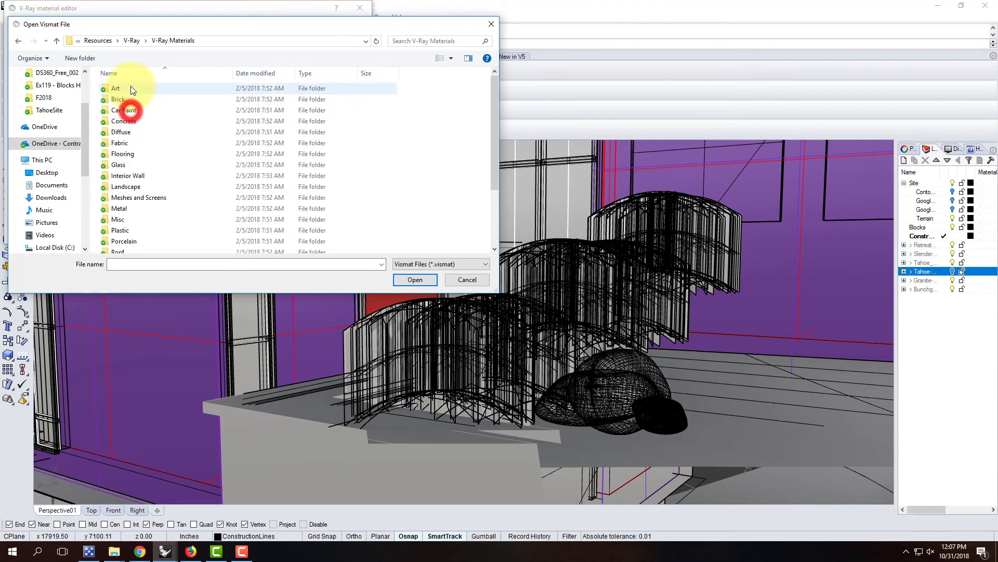
double_click(129, 188)
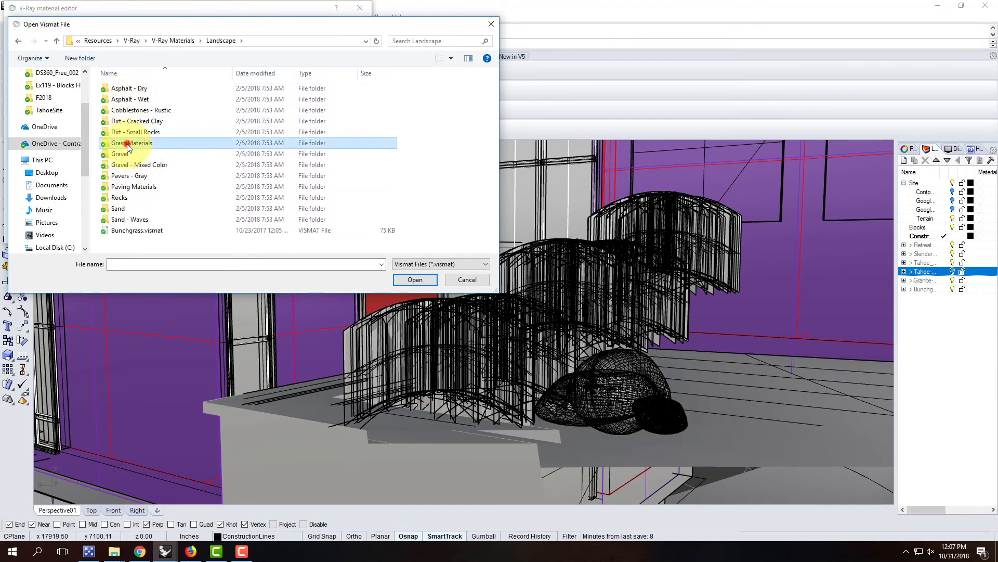
double_click(130, 142)
double_click(122, 89)
double_click(122, 88)
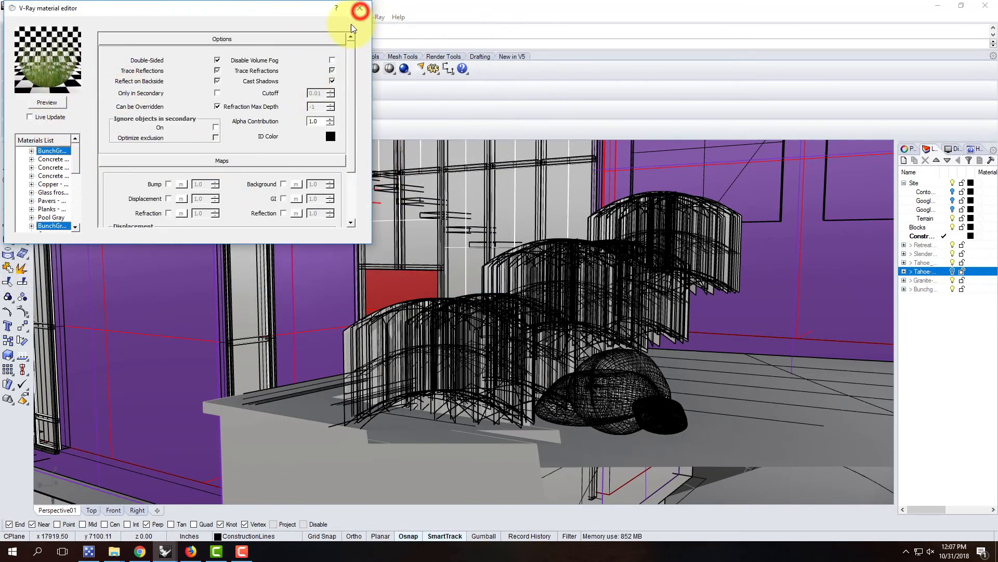
Review the bunchgrass material's diffuse and transparency settings, and render the terrace view again in an enlarged V-Ray frame buffer.
drag(208, 24, 240, 38)
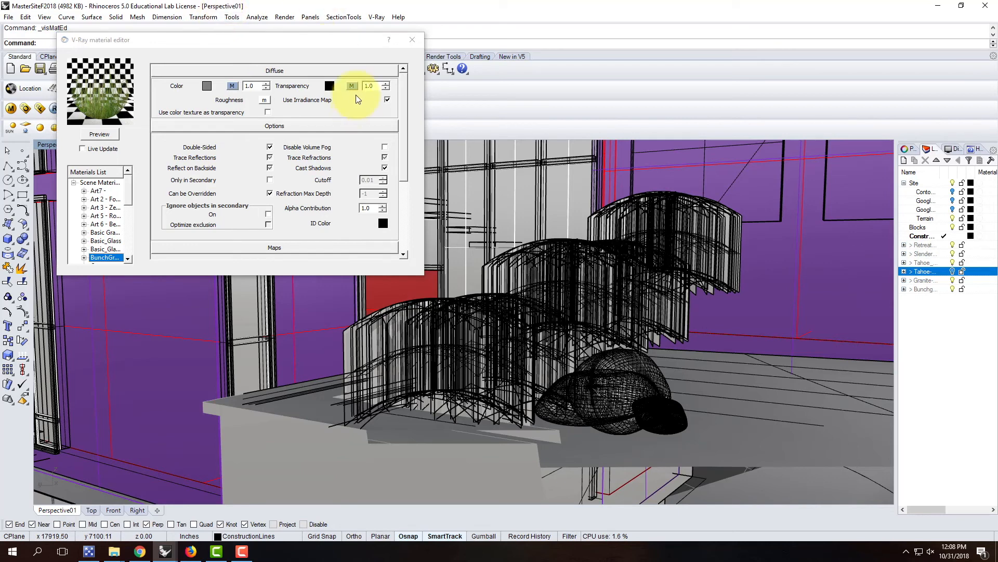
click(411, 41)
click(57, 107)
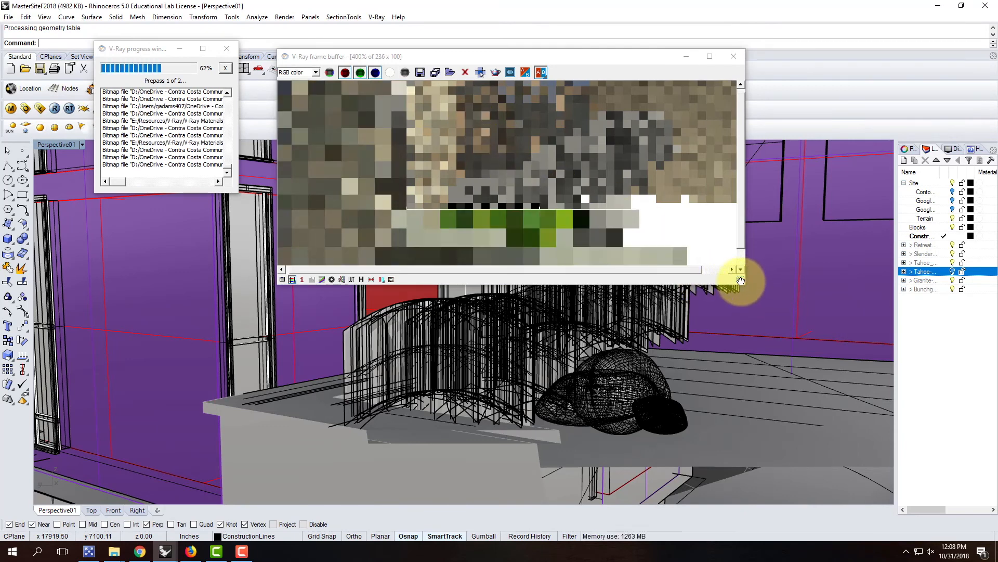
drag(745, 284, 827, 409)
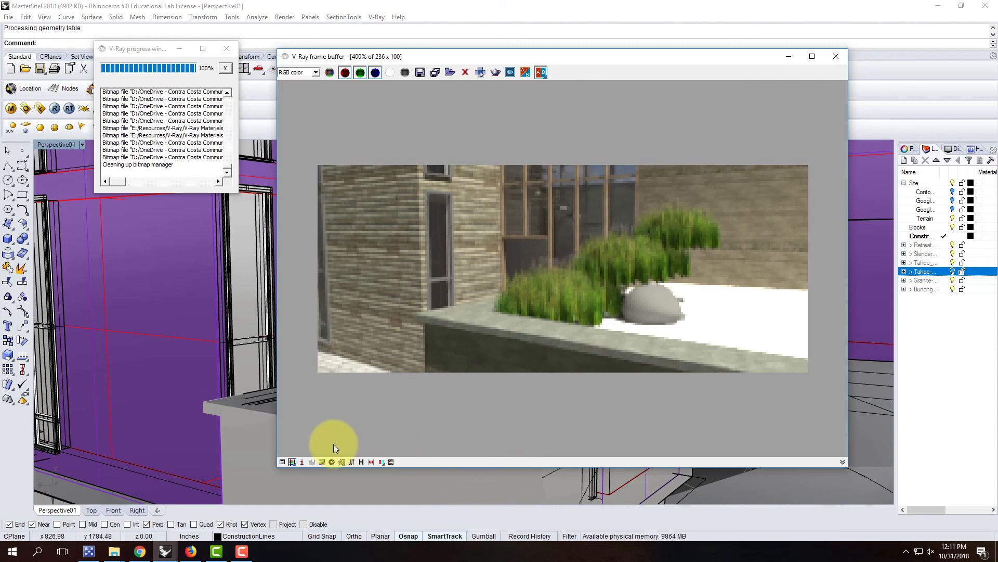
click(240, 553)
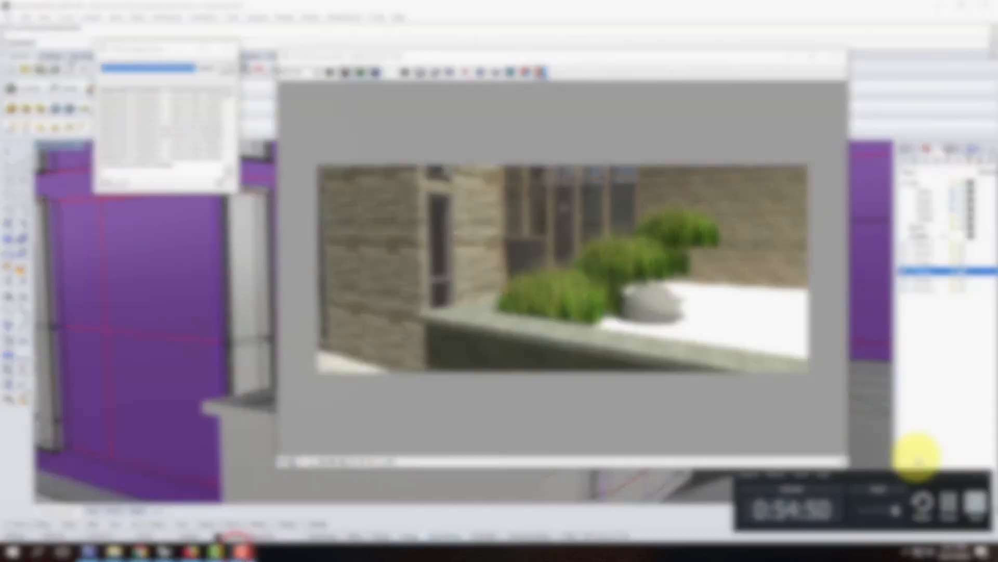